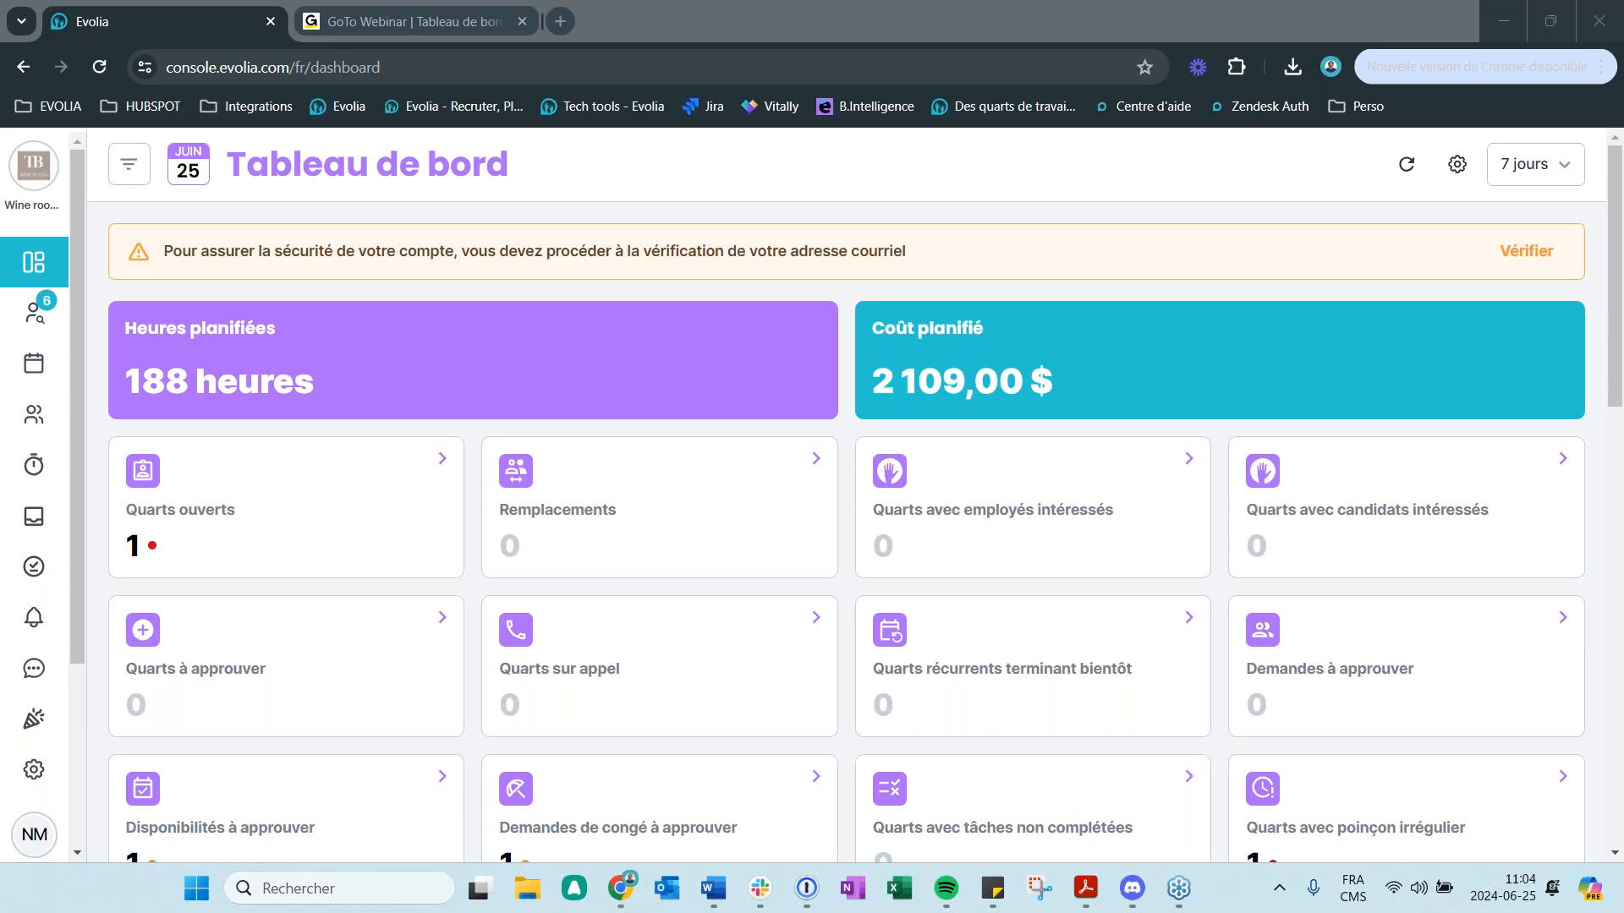
pyautogui.press('XF86AudioRaiseVolume')
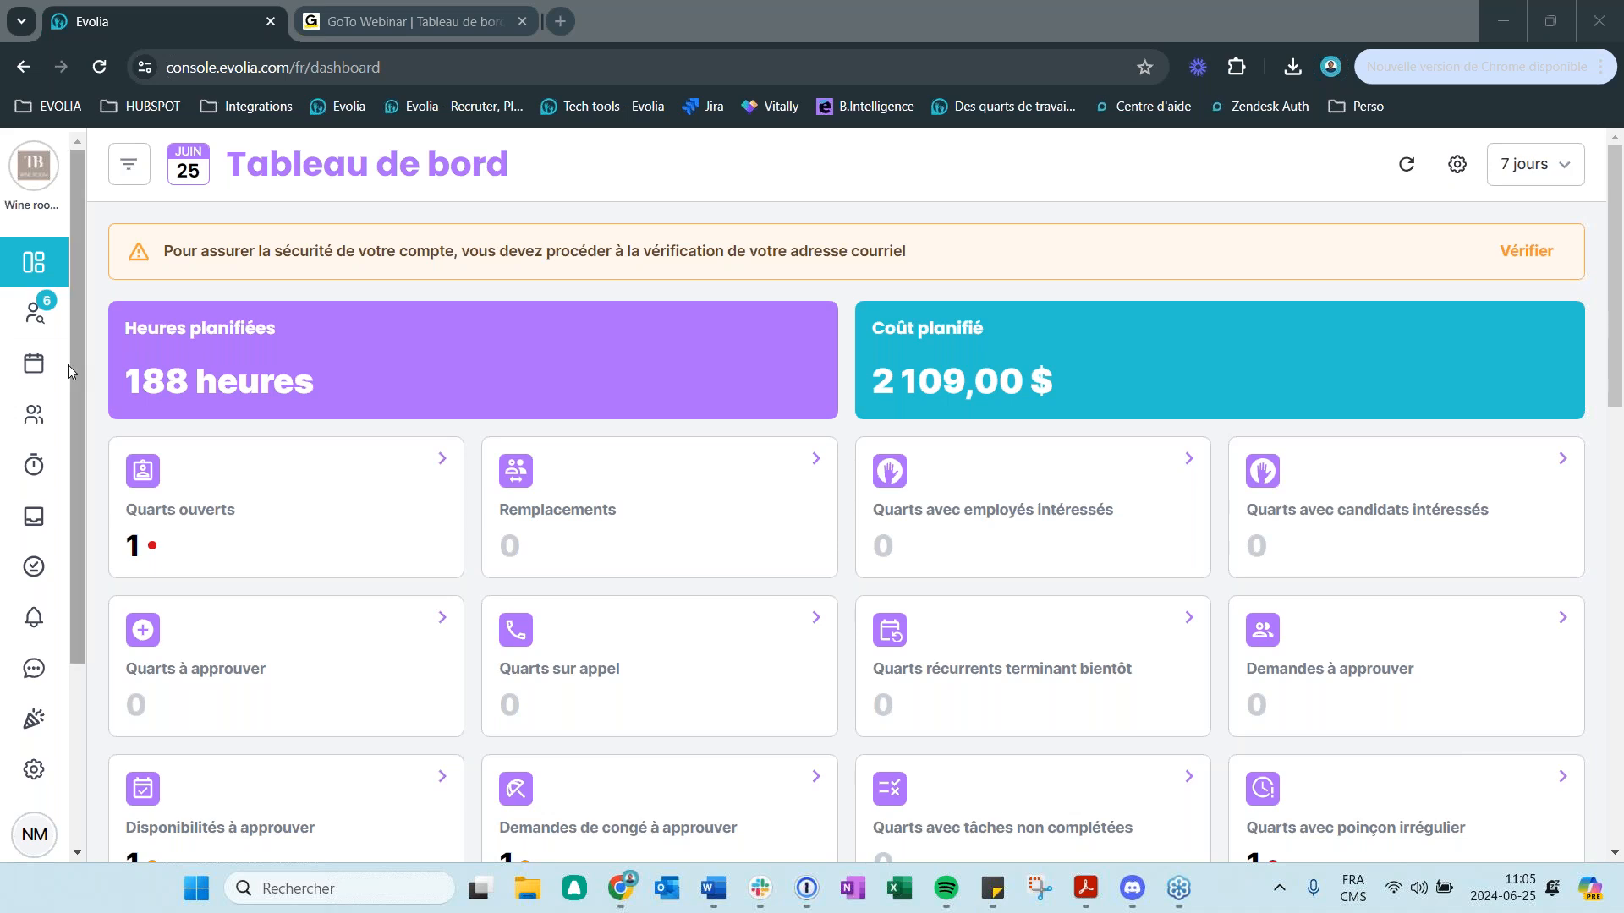
# - Open the weekly employee schedule and bring up its report export dialog
pyautogui.click(30, 366)
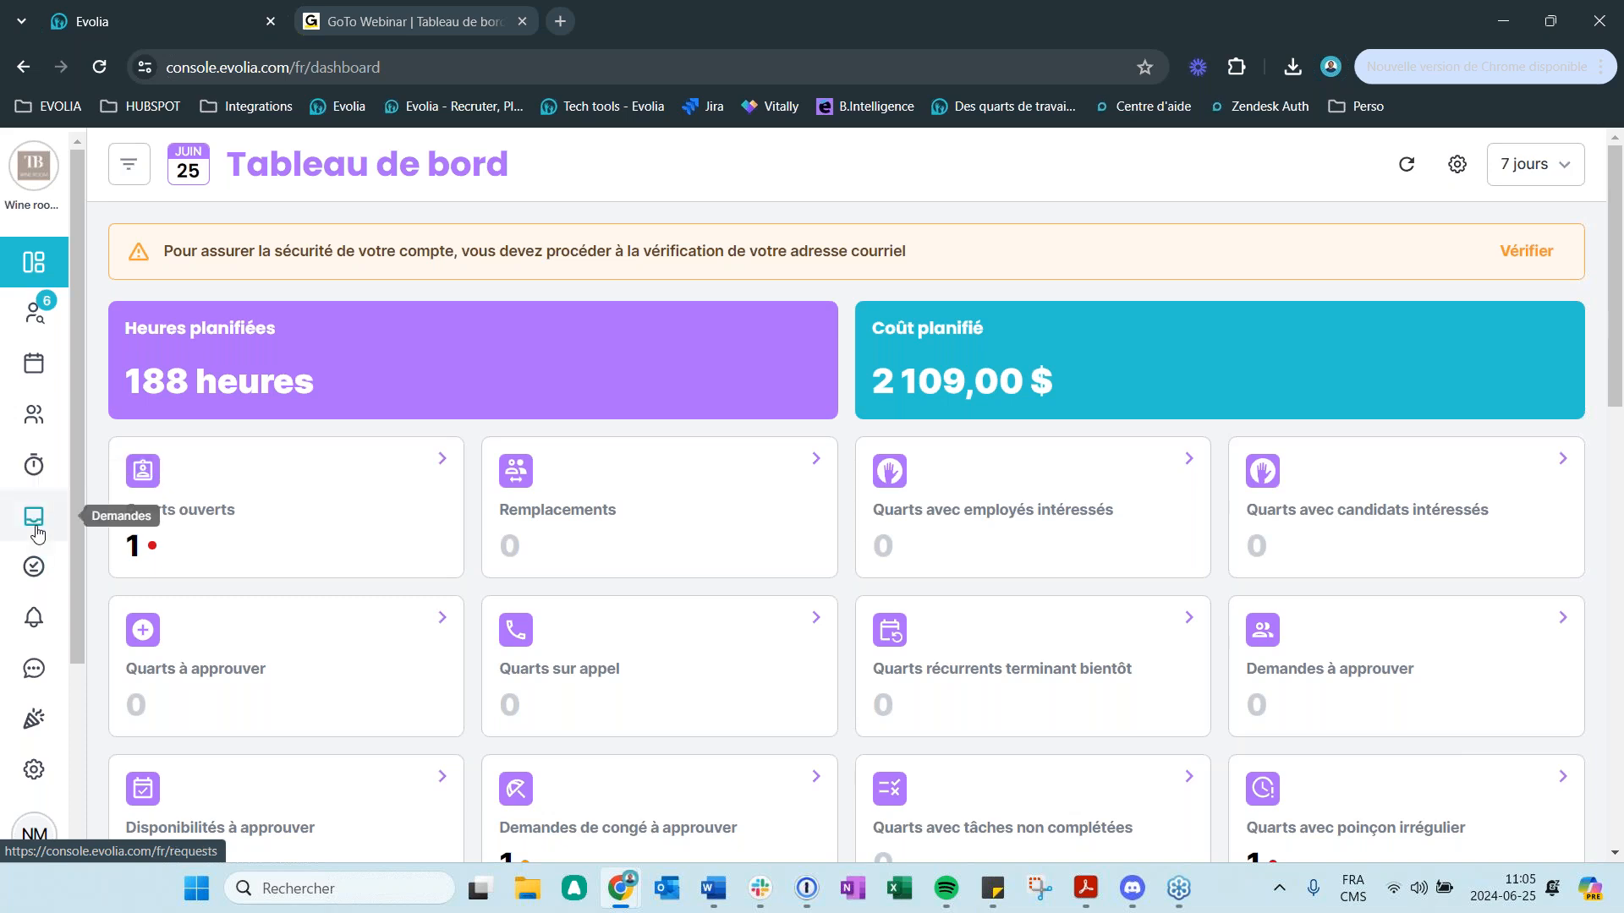
pyautogui.click(34, 364)
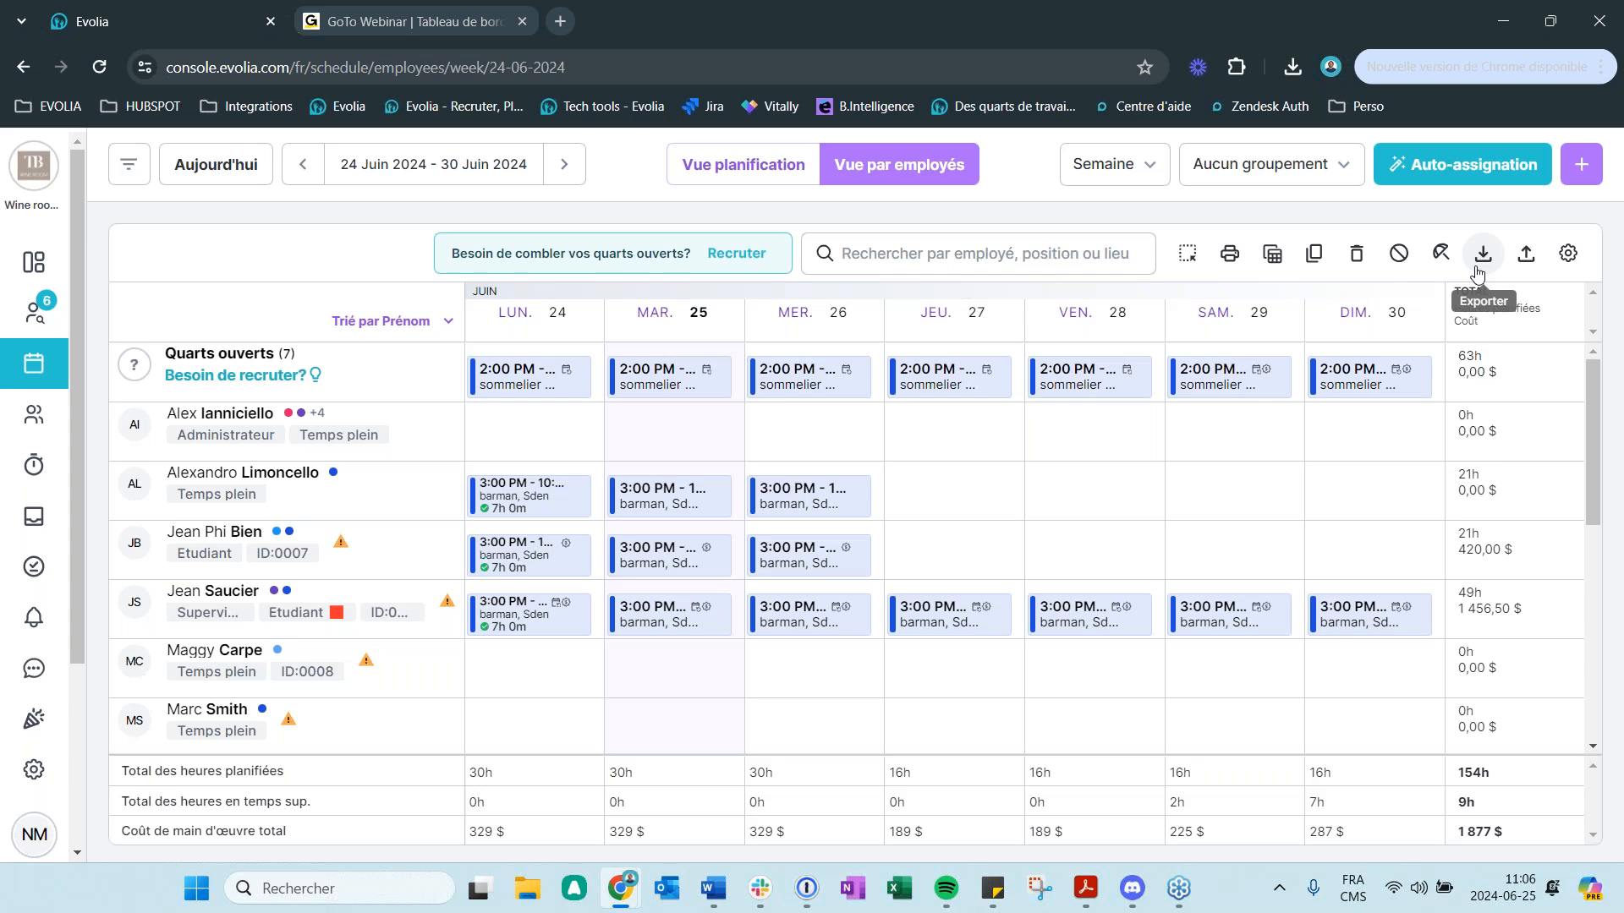
pyautogui.click(1482, 258)
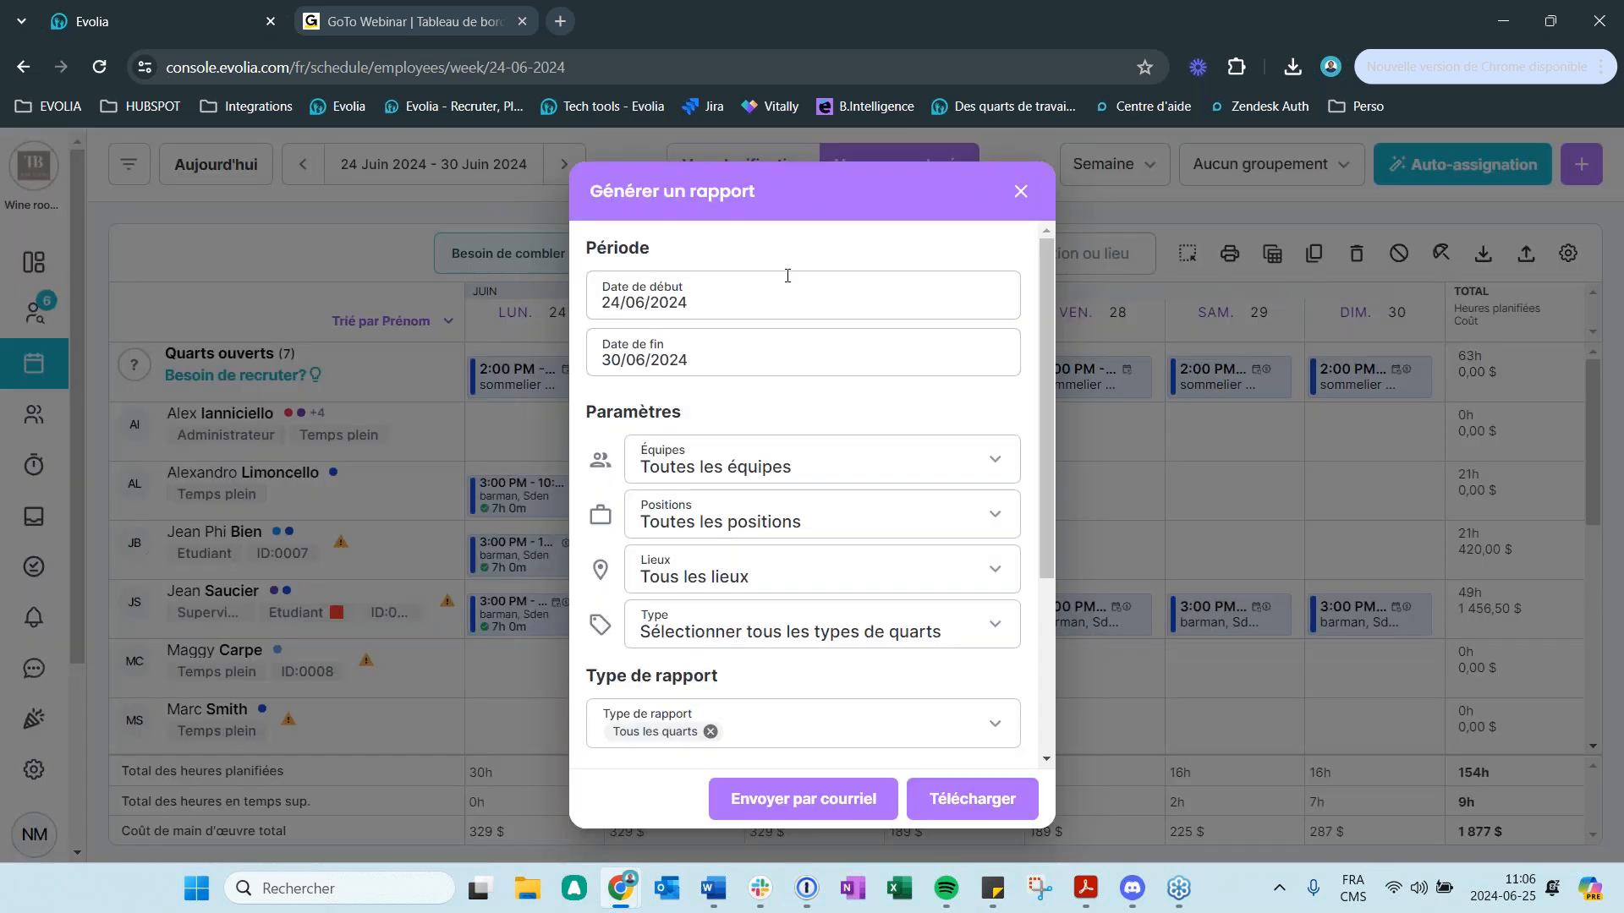
# - Set the report period from 10/06/2024 to 23/06/2024
pyautogui.click(633, 302)
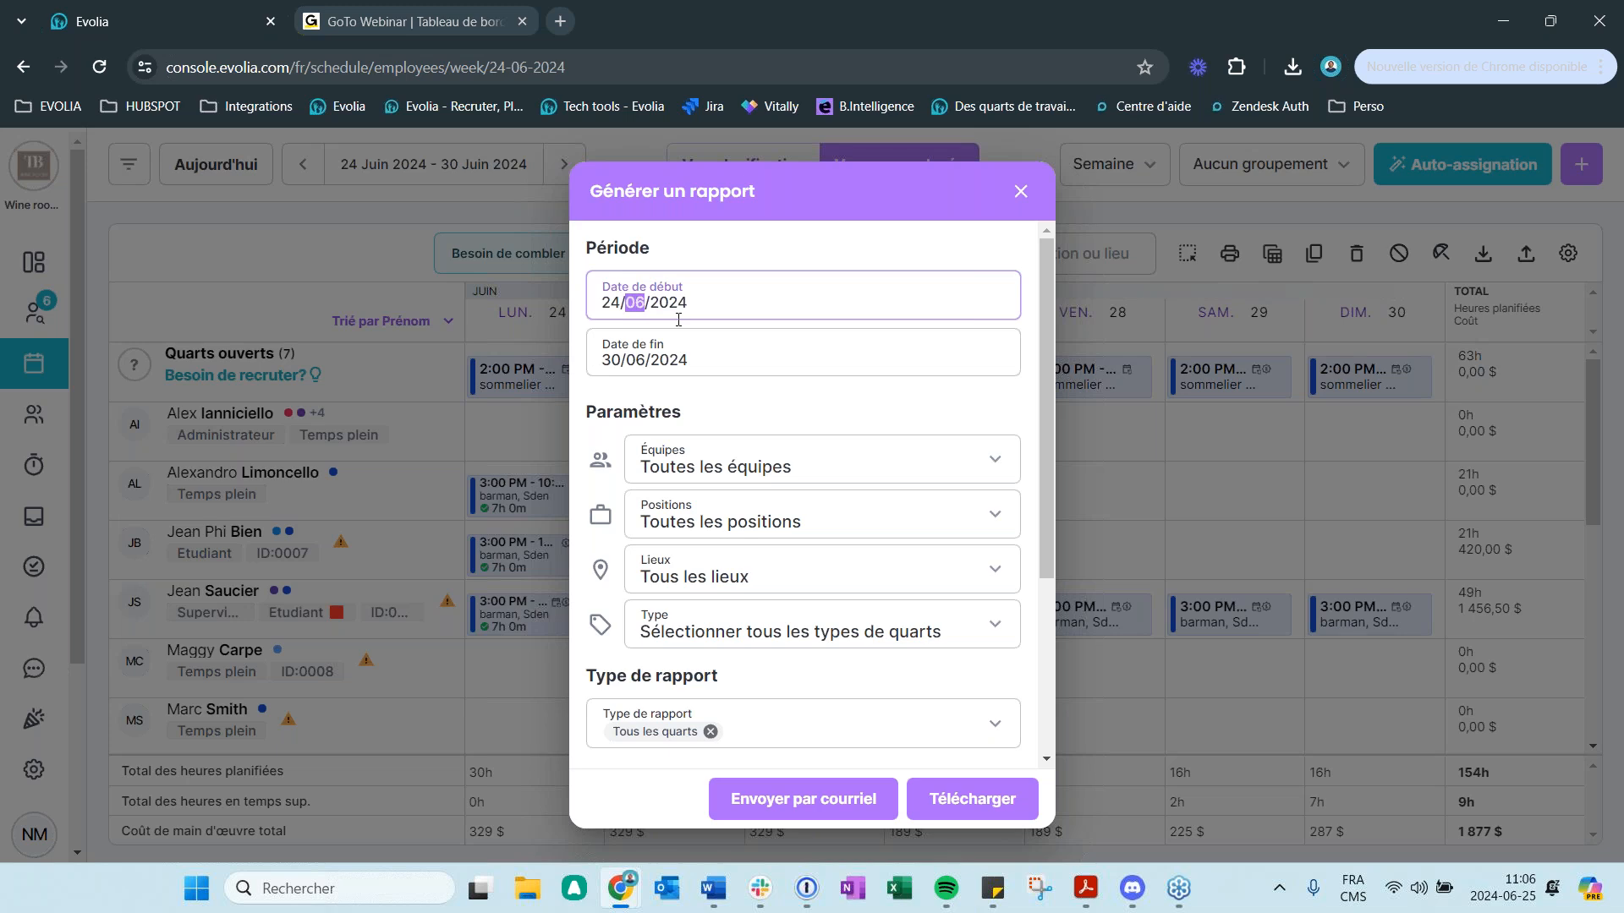
pyautogui.click(690, 494)
pyautogui.click(643, 360)
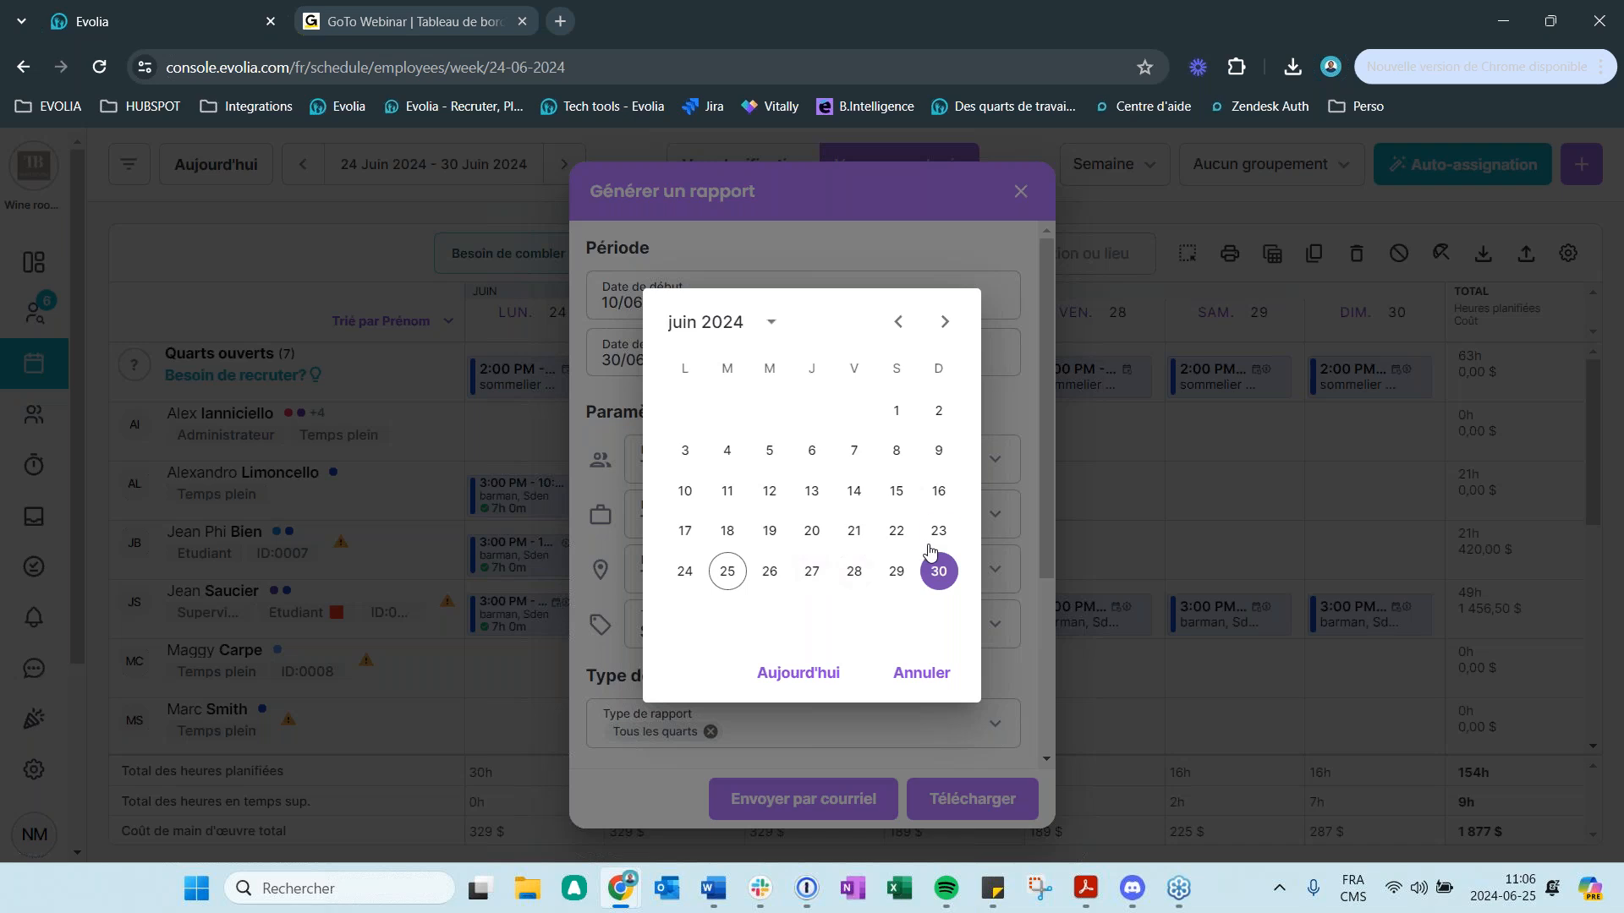
pyautogui.click(938, 532)
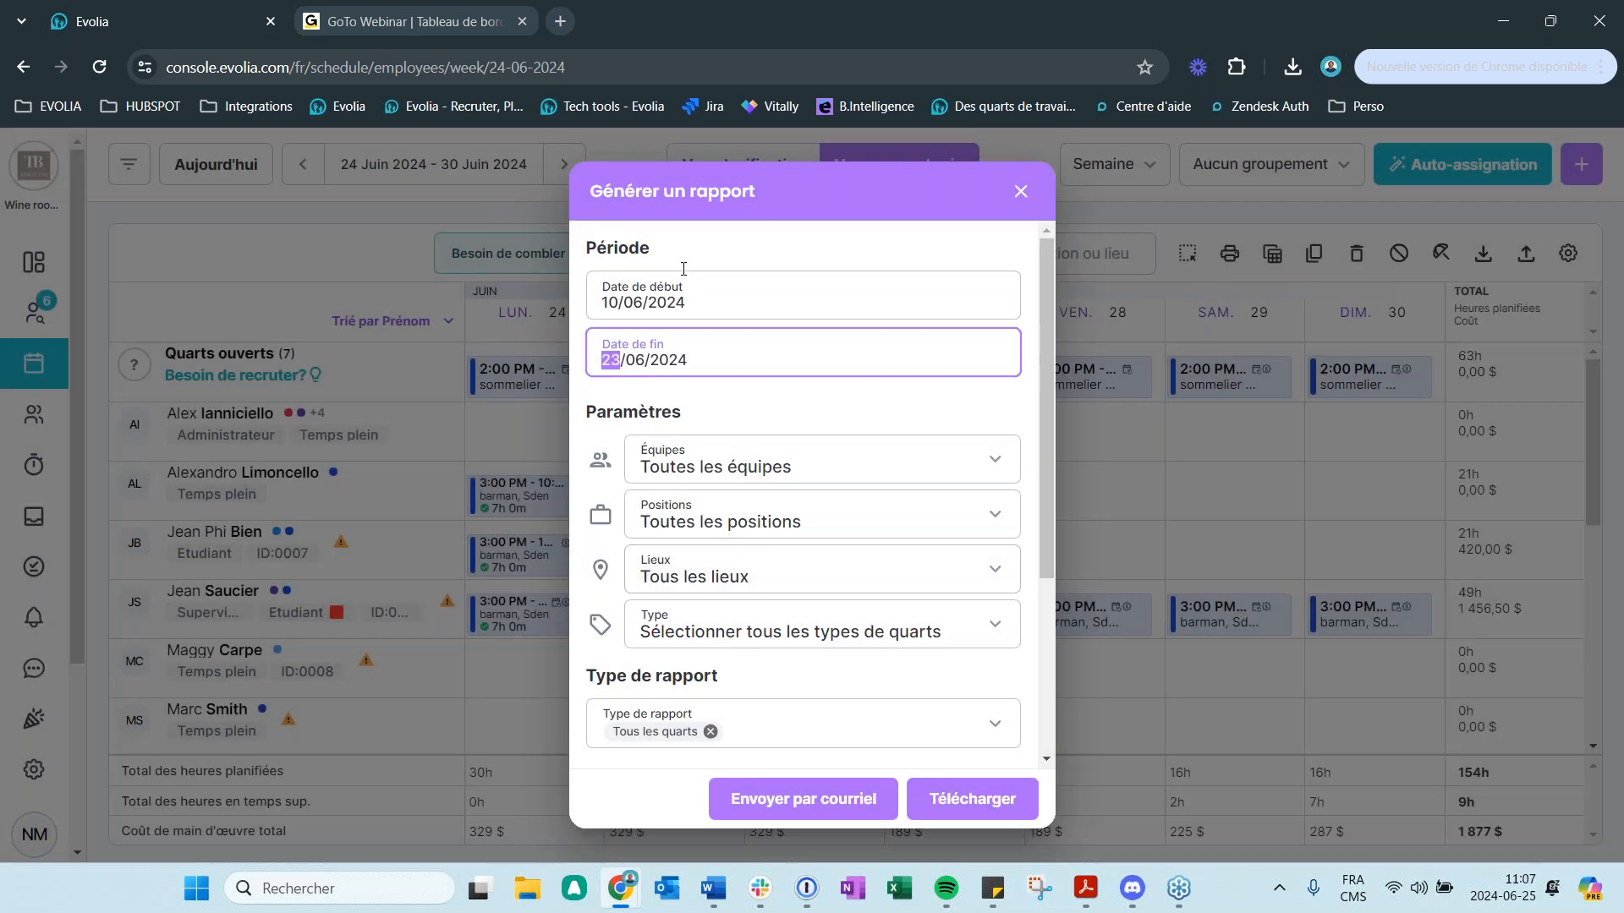
# - Review the team and position filter choices for the report without selecting any of them
pyautogui.scroll(-1, 663, 399)
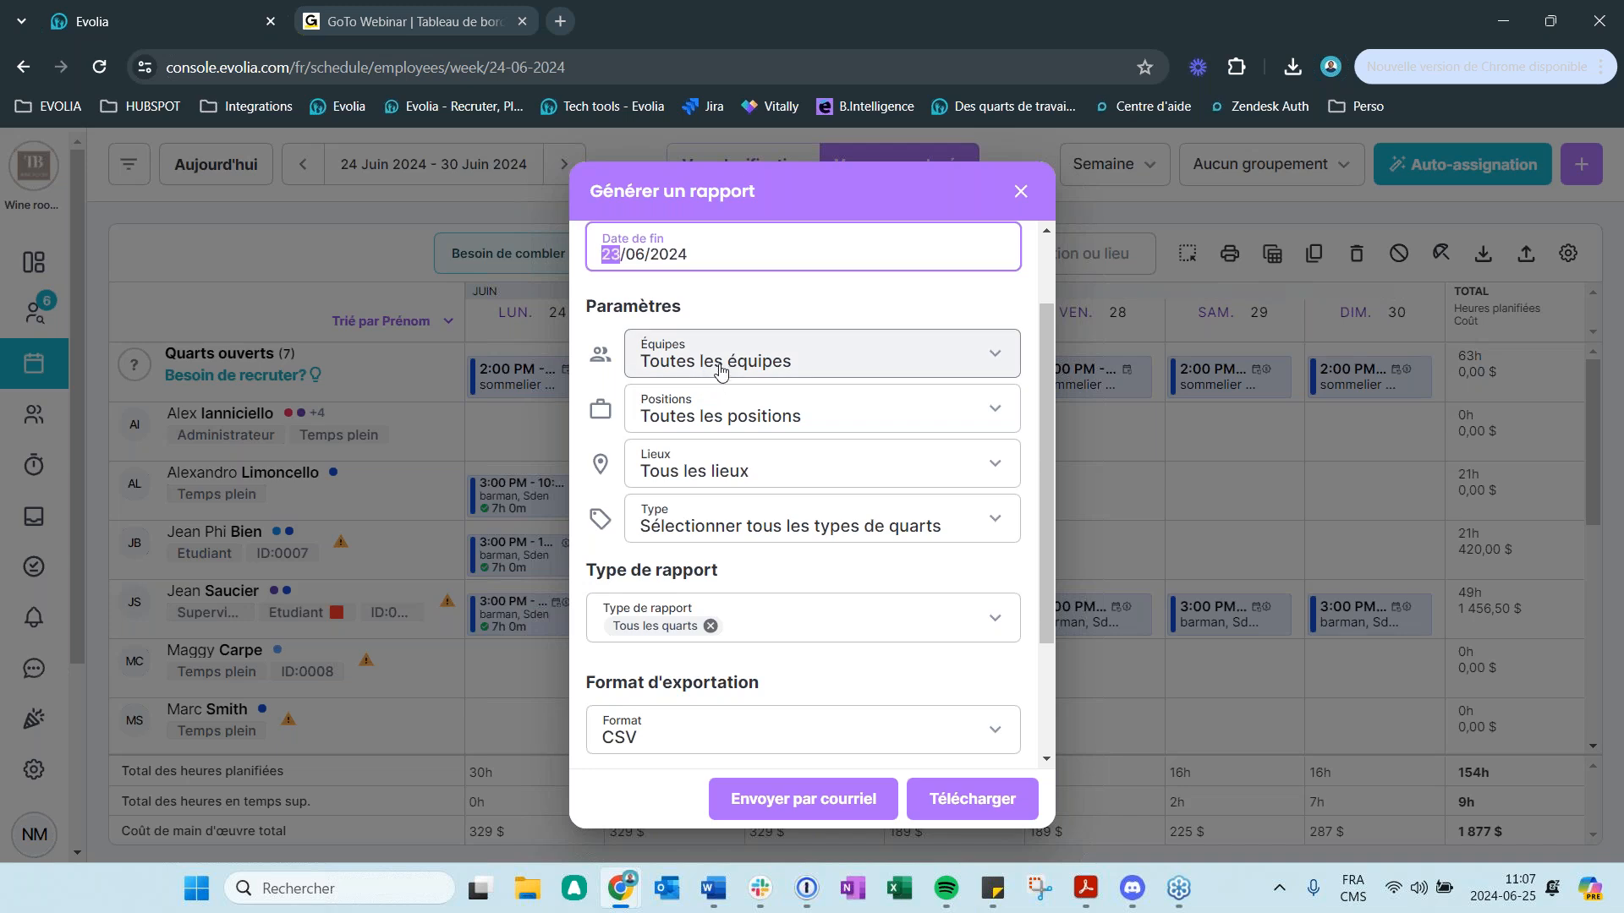
pyautogui.click(720, 369)
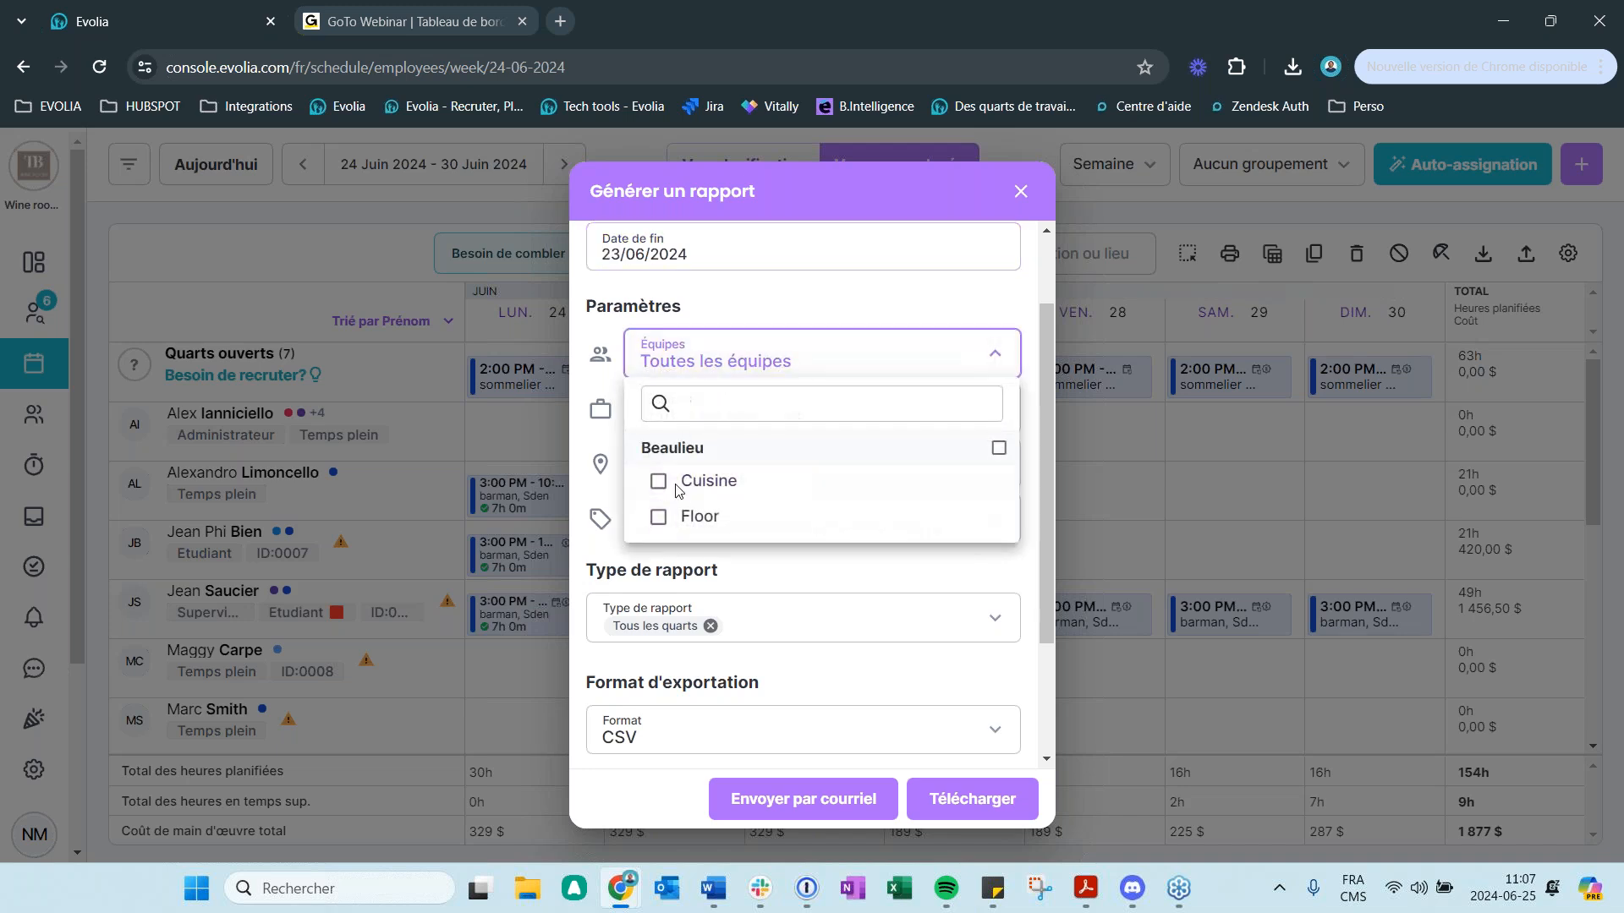
pyautogui.click(785, 313)
pyautogui.click(725, 419)
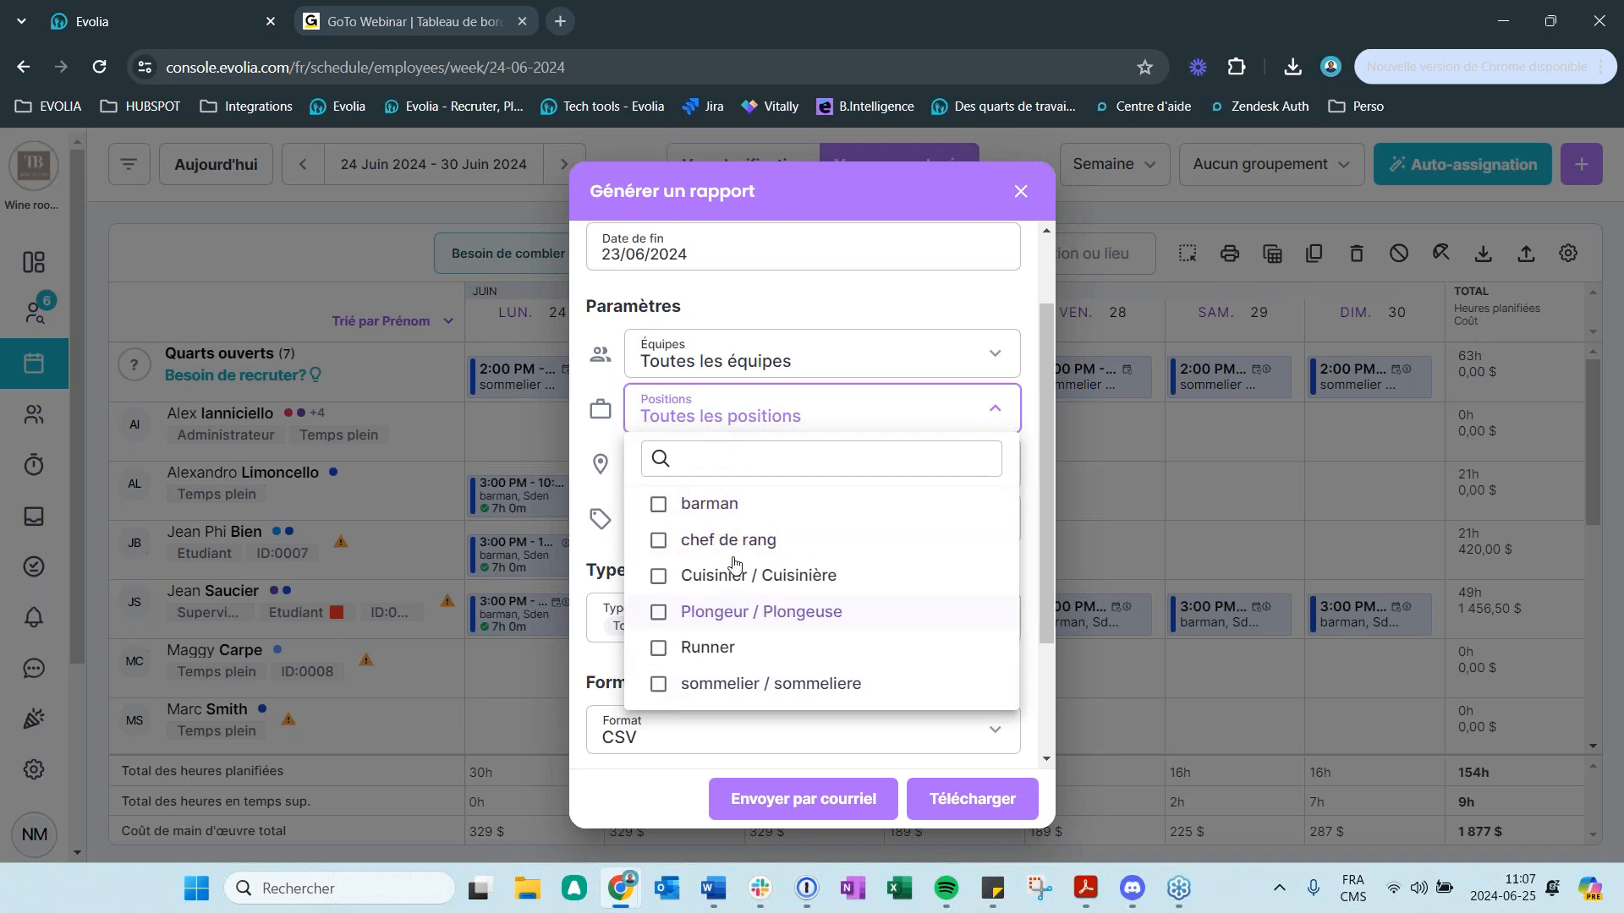
pyautogui.click(881, 319)
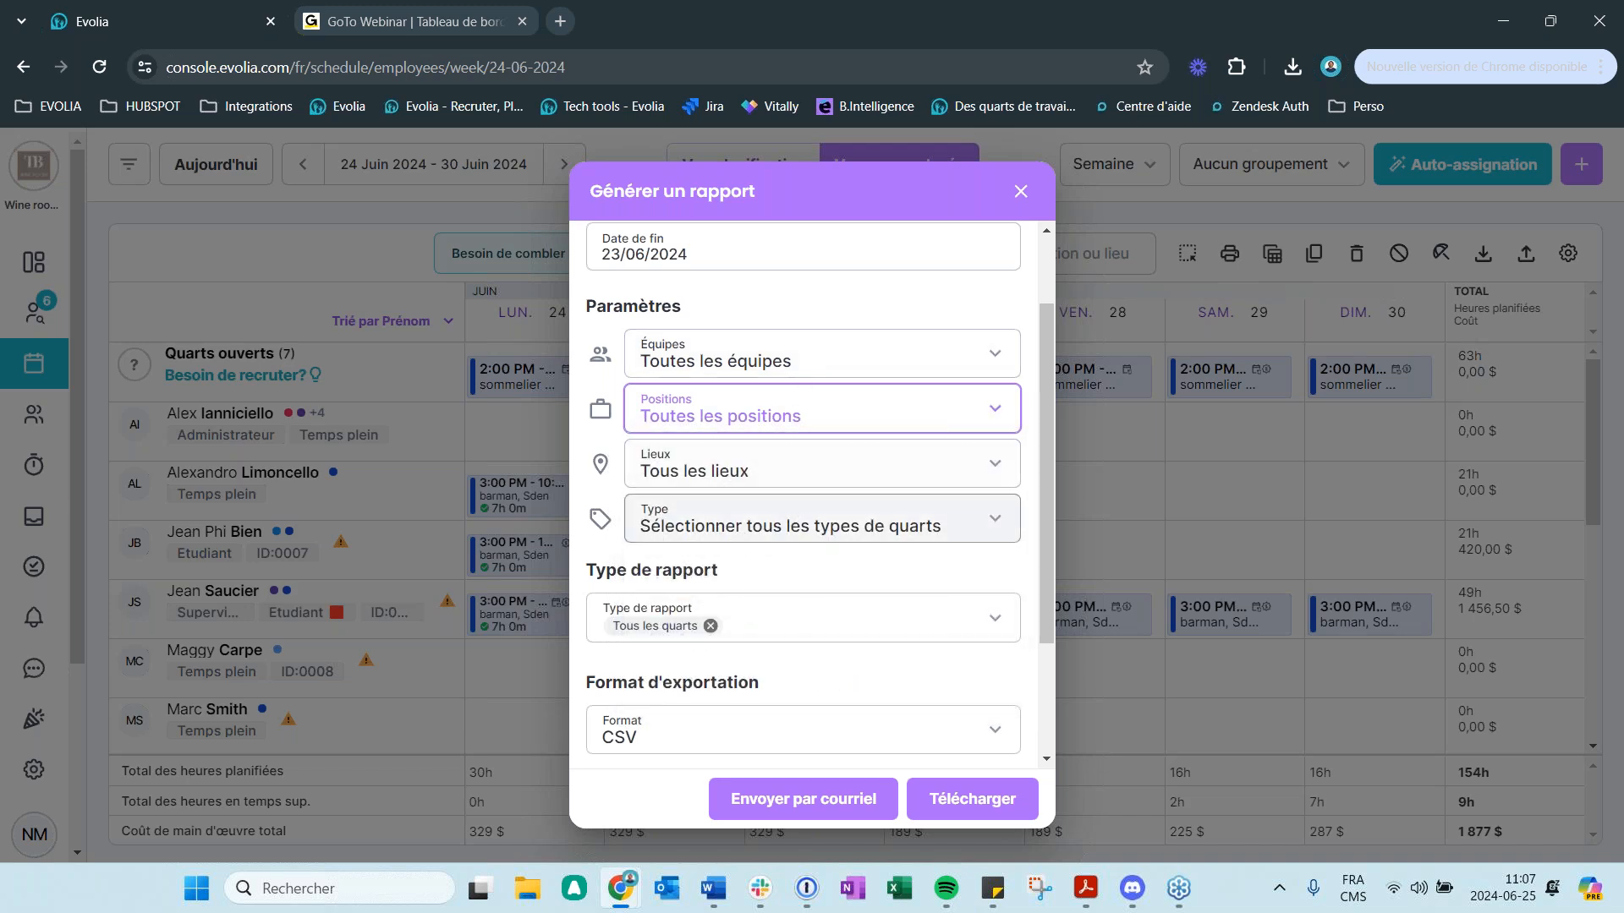
# - Restrict the report's shift type filter to Quarts réguliers
pyautogui.click(791, 518)
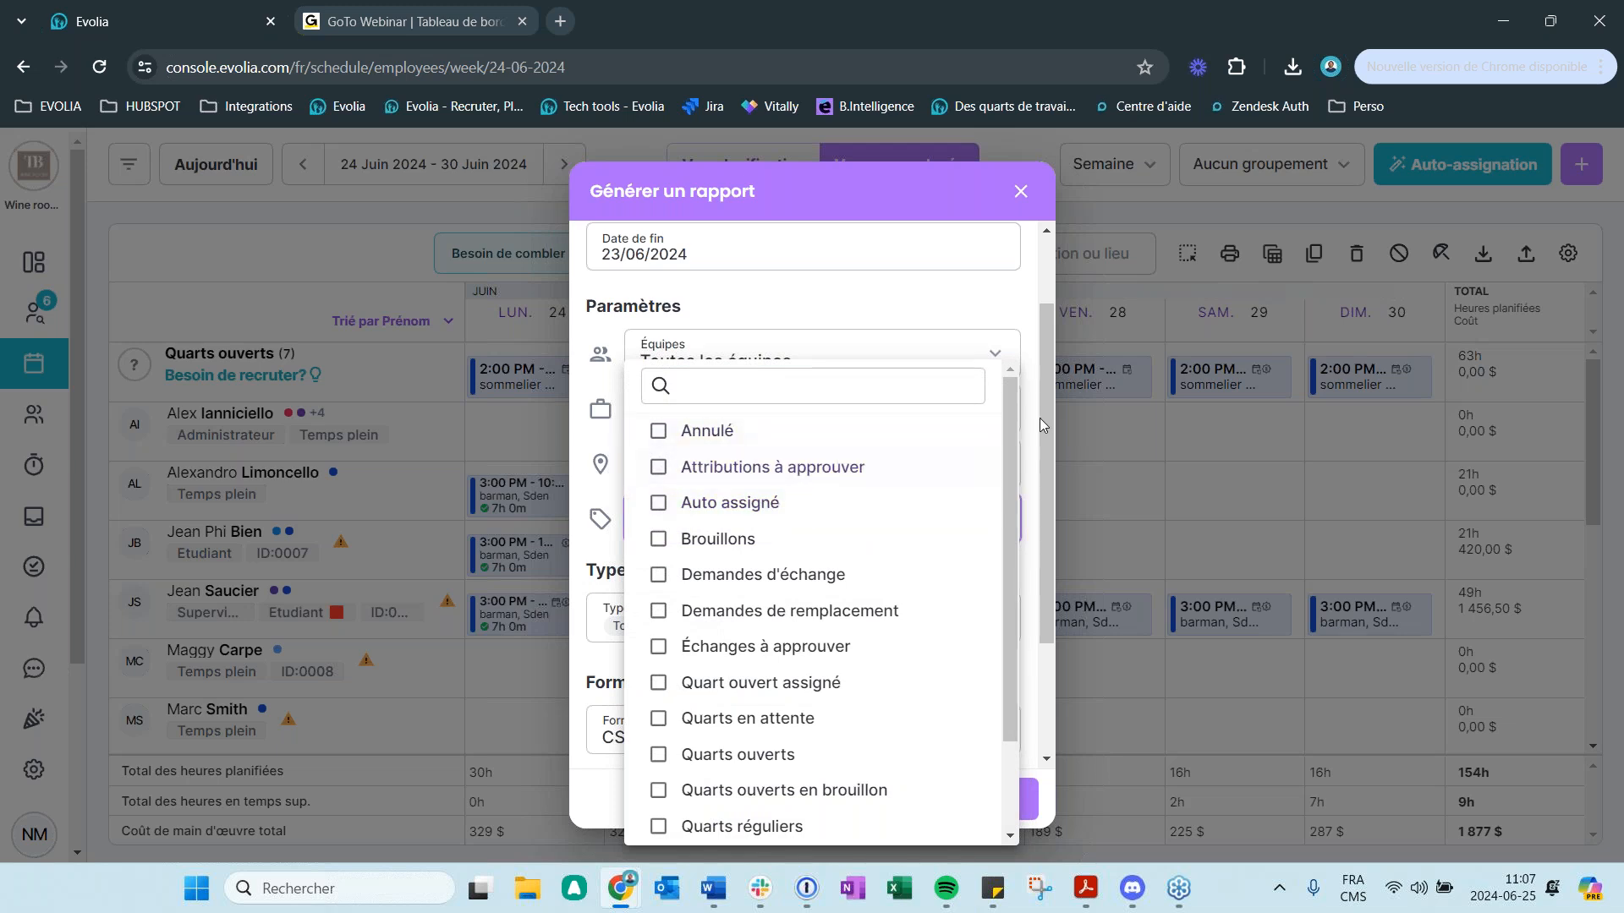
pyautogui.moveTo(1002, 404); pyautogui.dragTo(1007, 433)
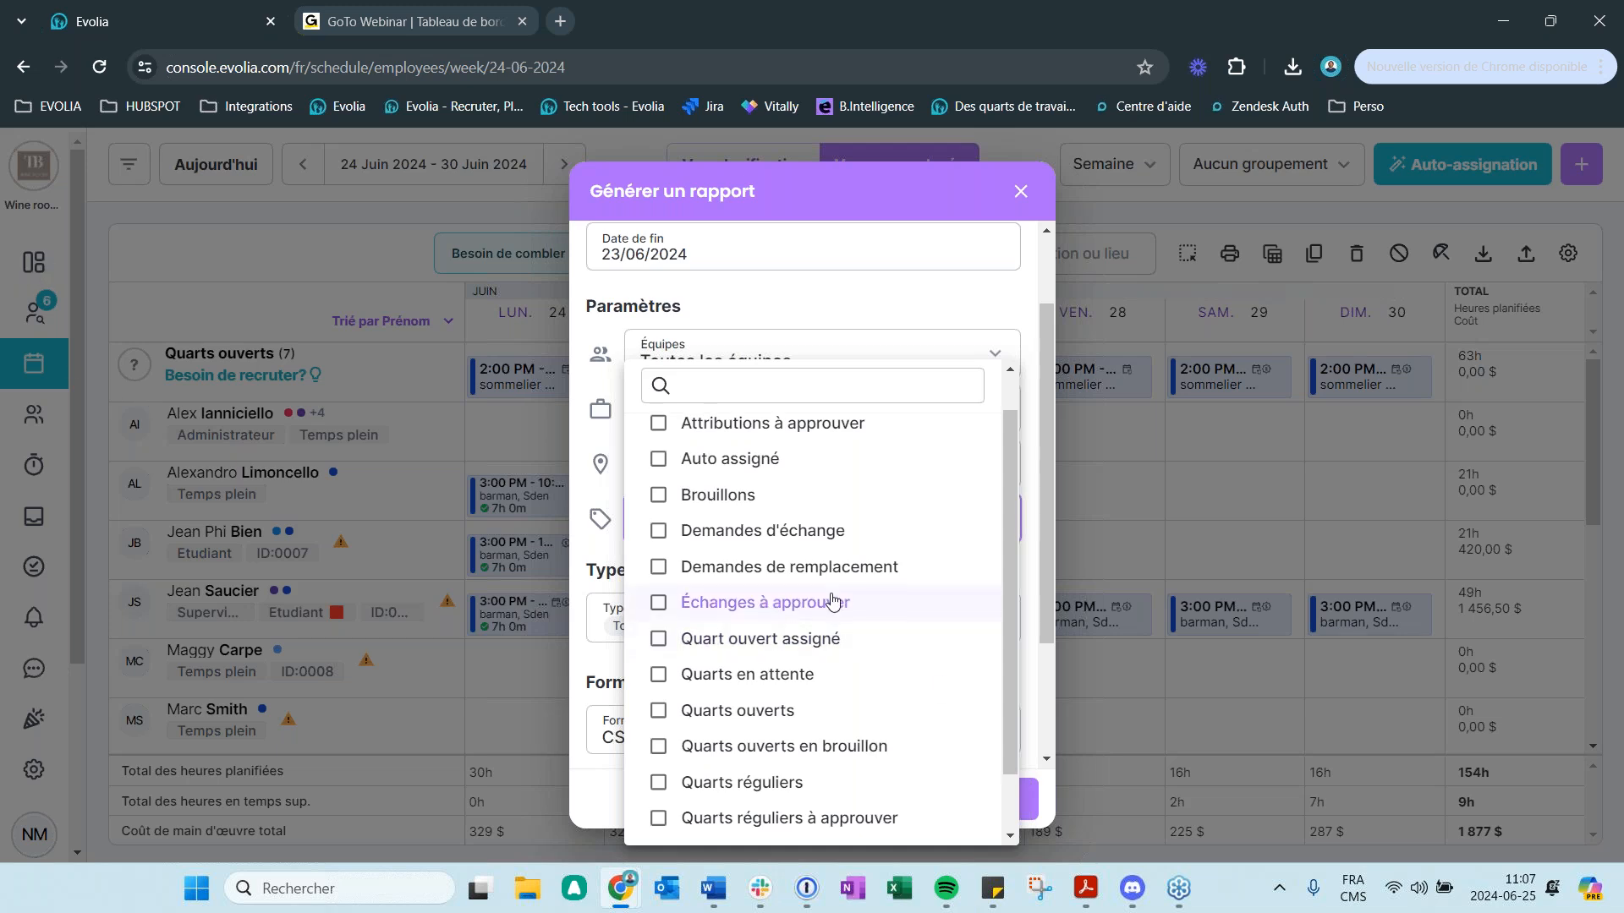
pyautogui.scroll(-1, 846, 601)
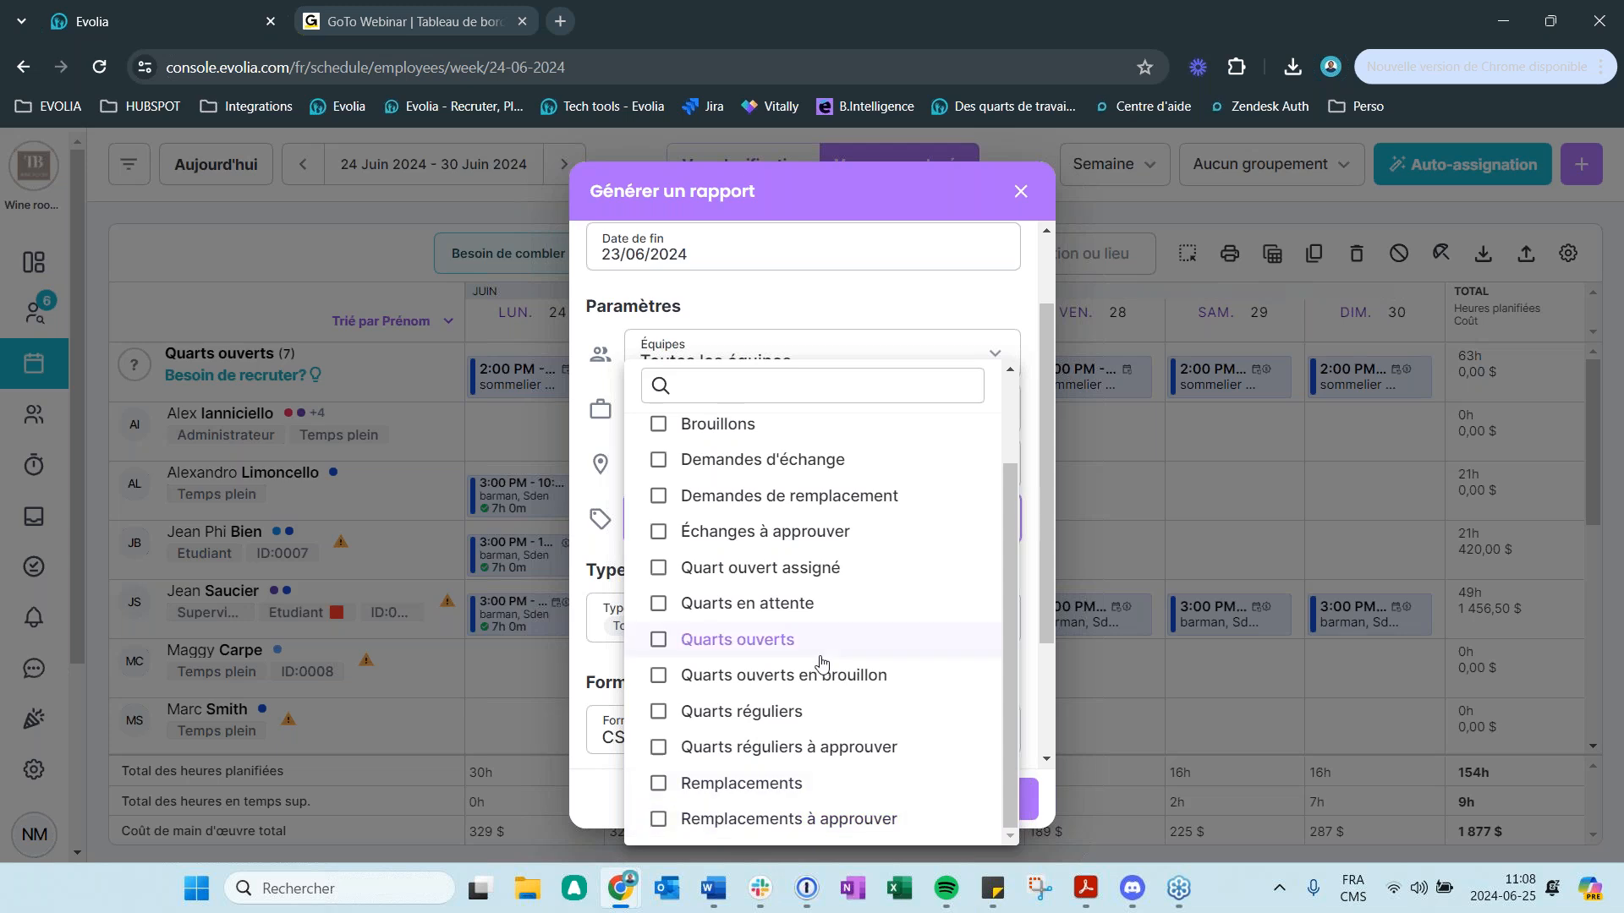
pyautogui.click(737, 711)
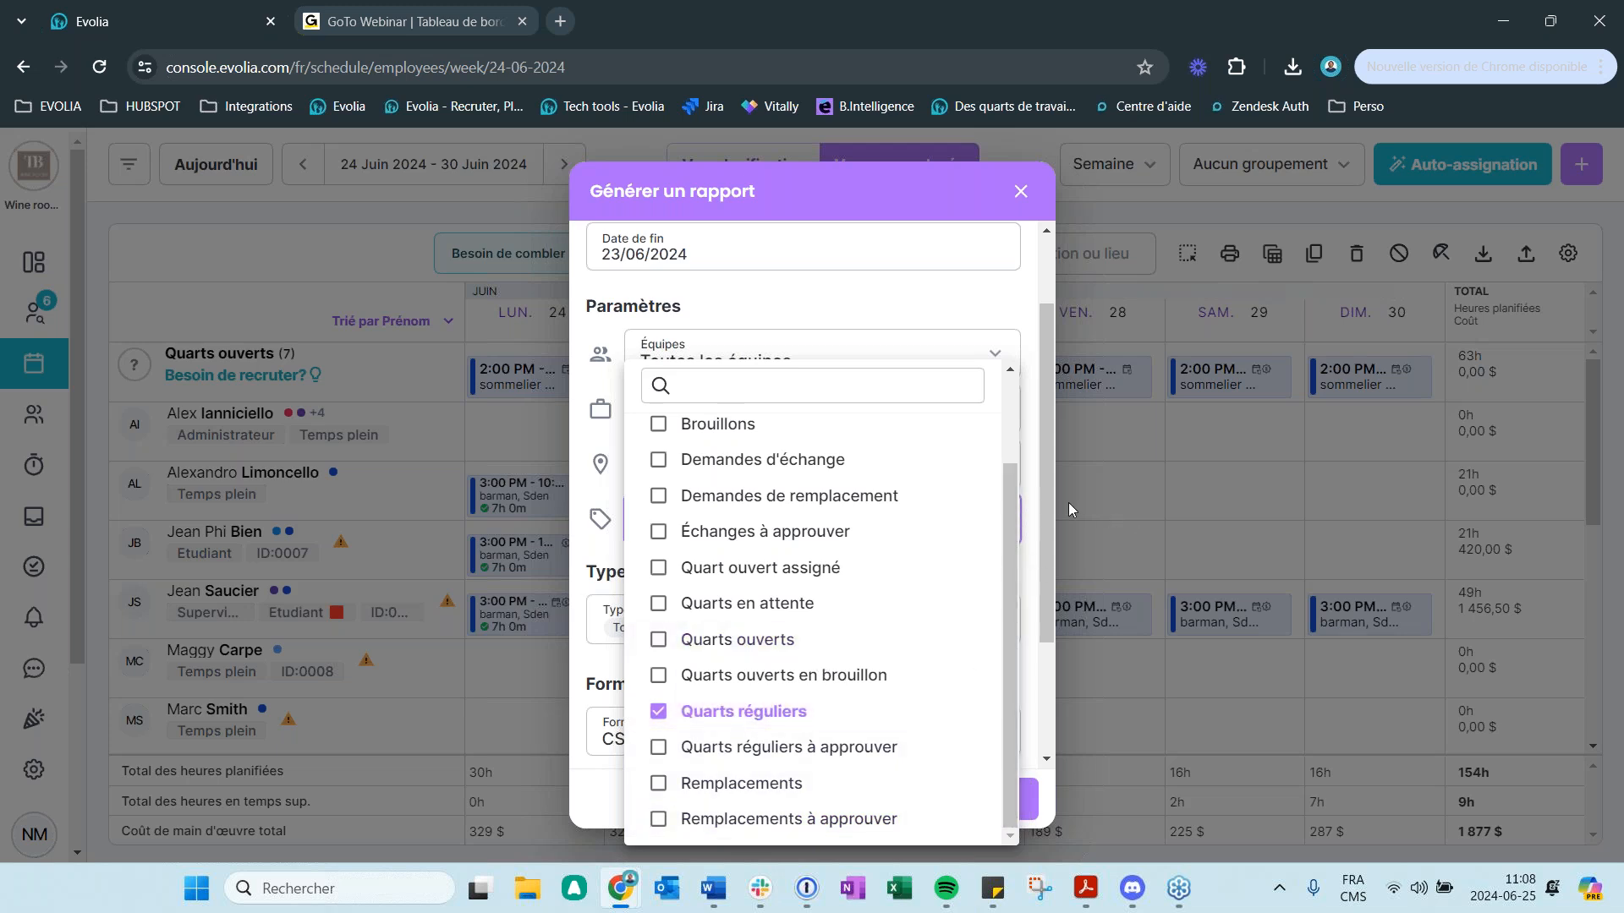
pyautogui.click(933, 328)
pyautogui.scroll(1, 909, 381)
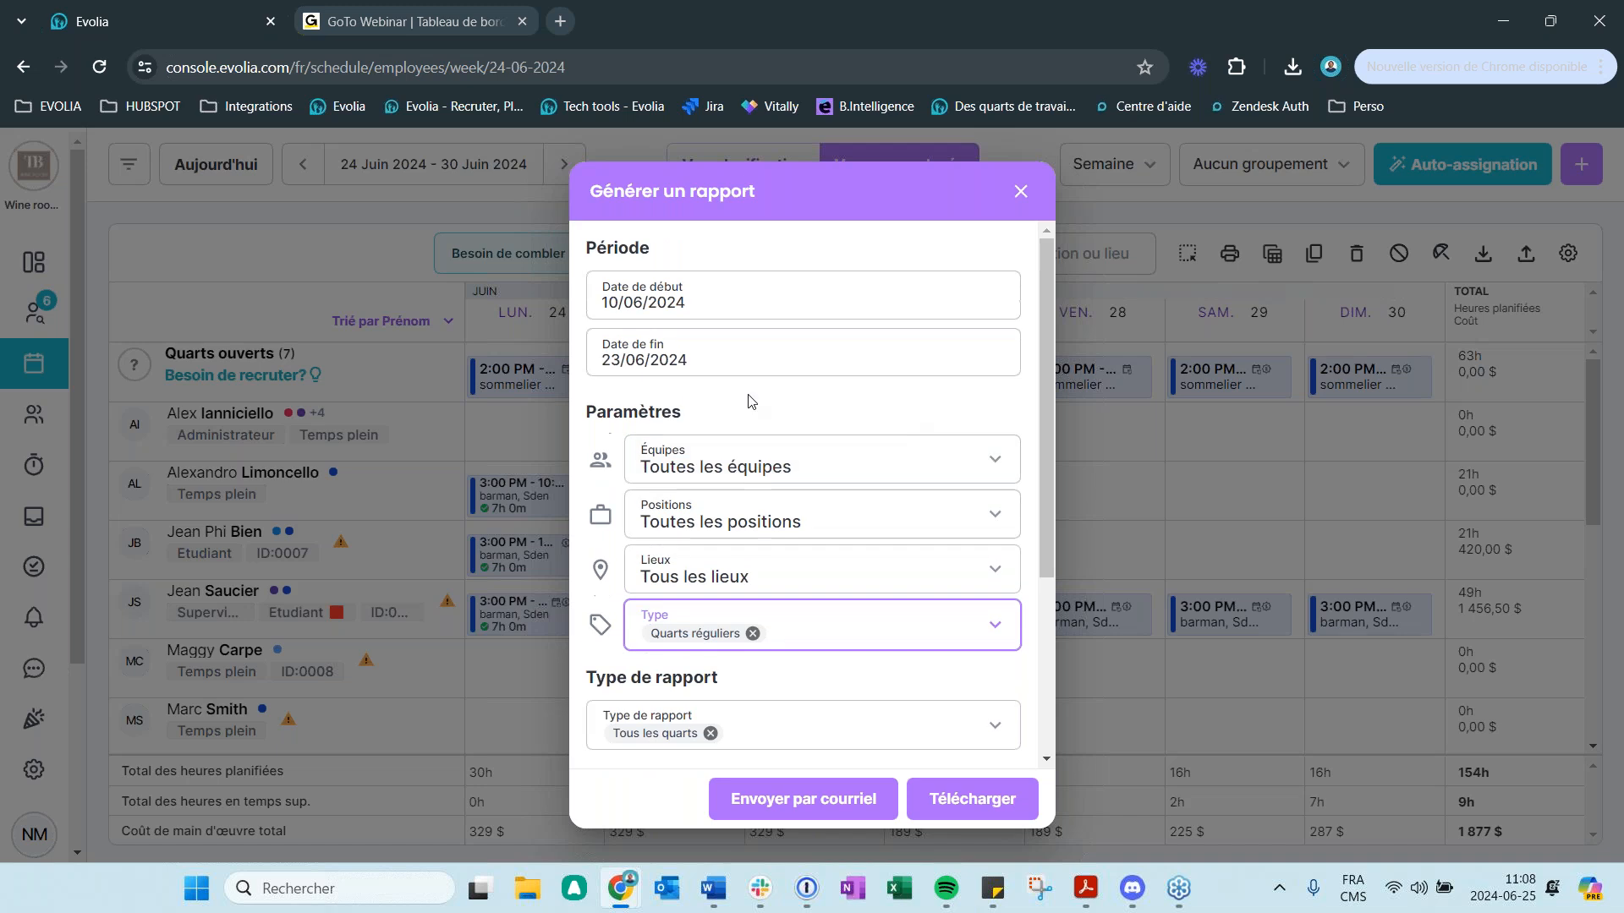
# - Keep the Tous les quarts report type, set the export format to Excel and download the report
pyautogui.scroll(-2, 902, 415)
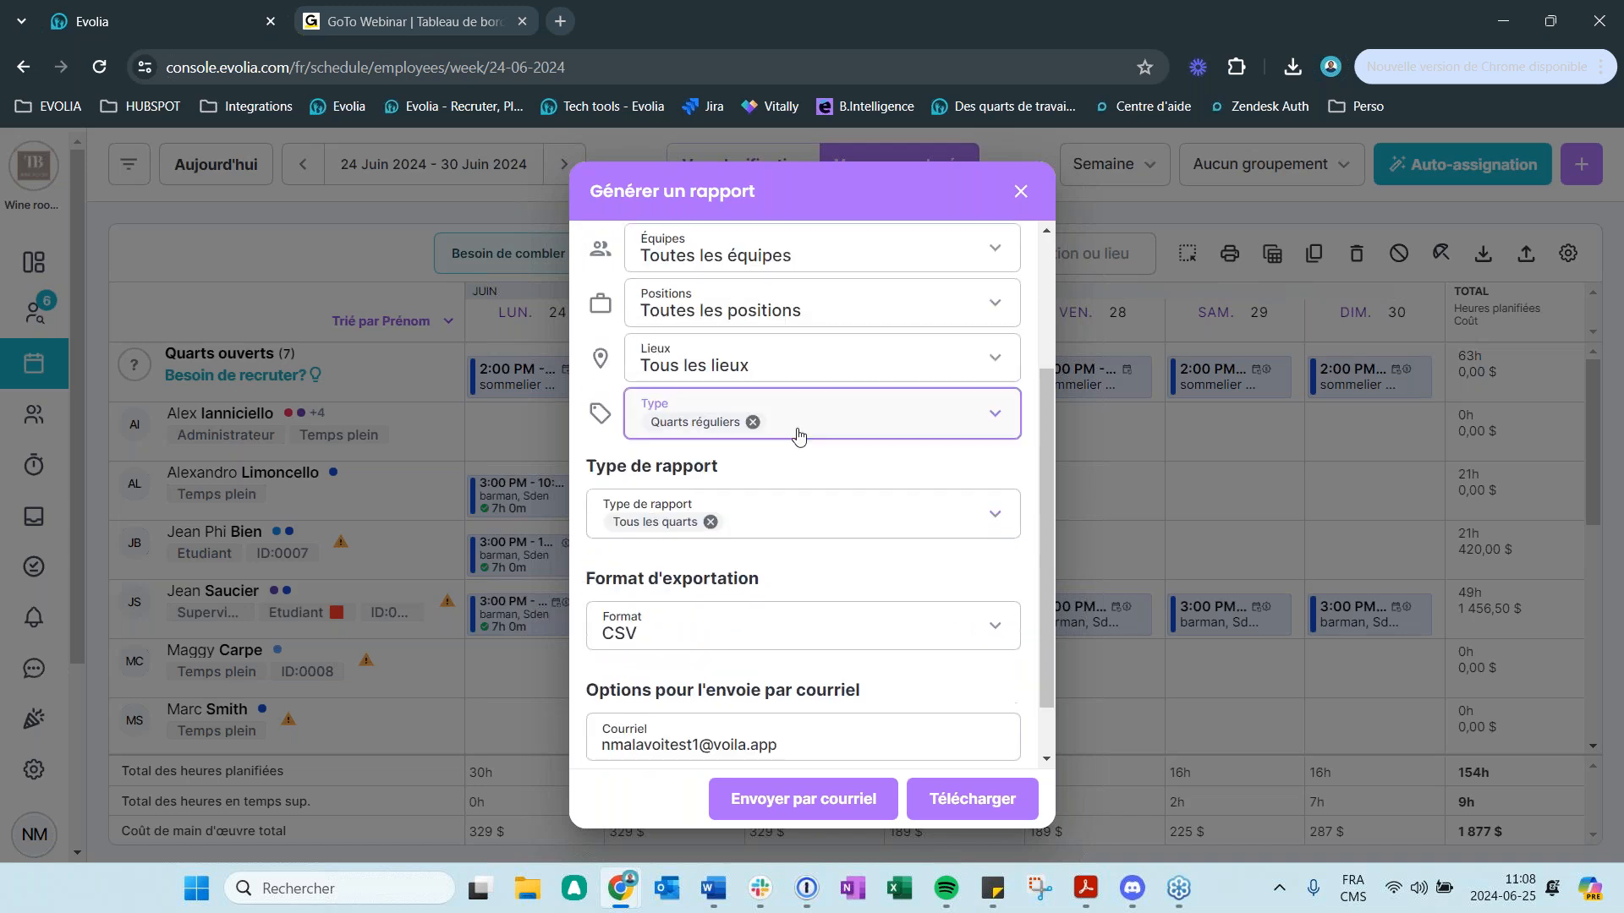
pyautogui.click(765, 526)
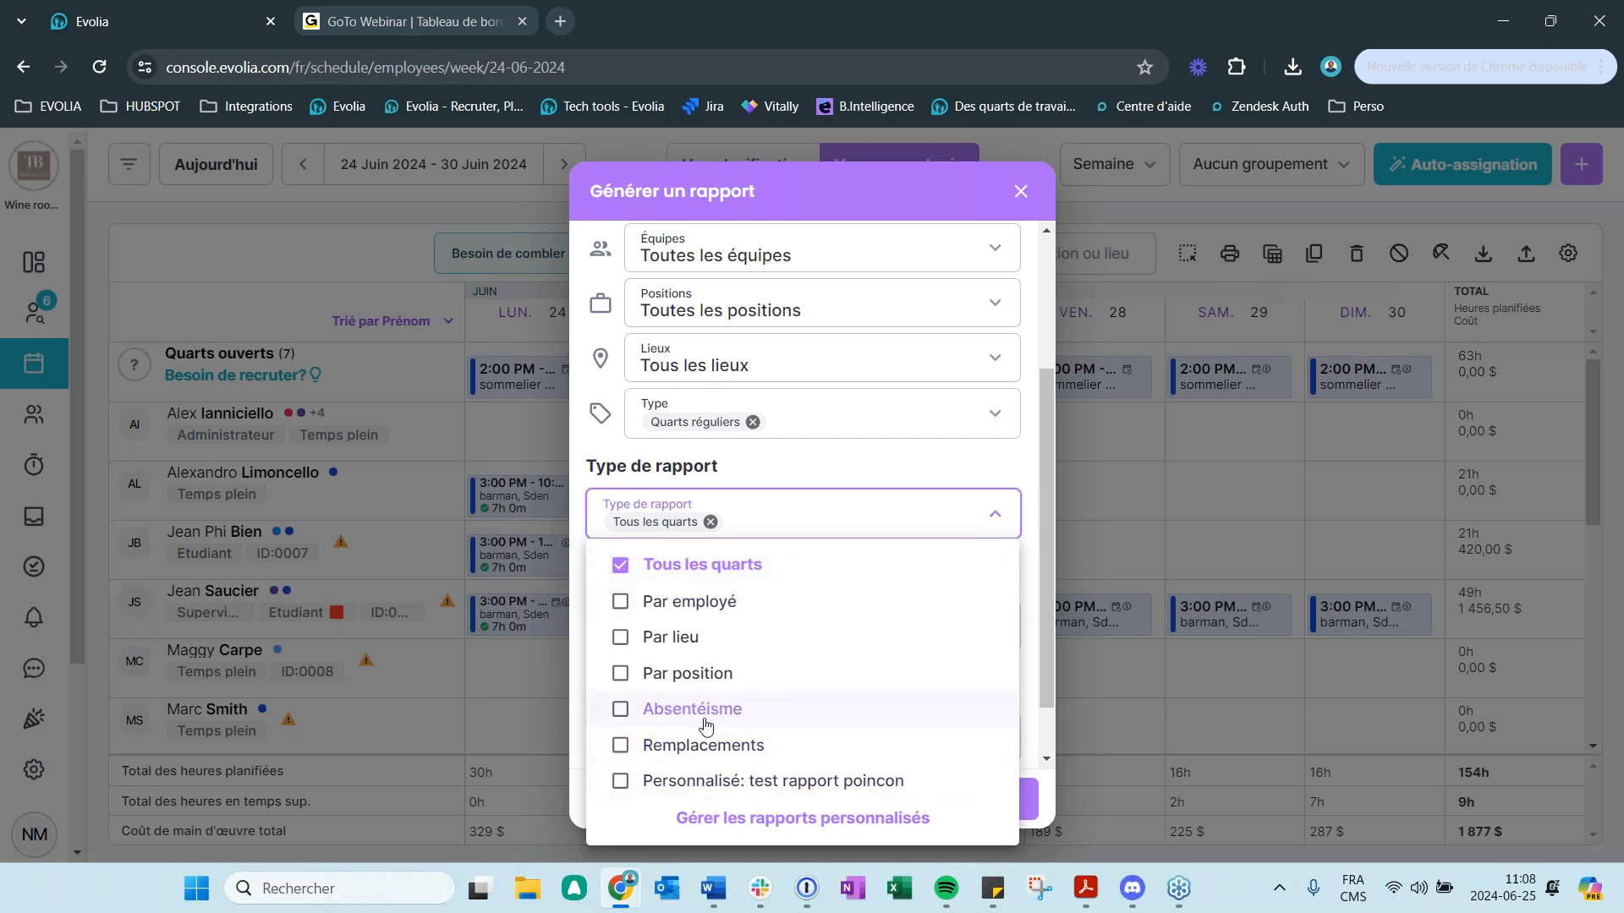
pyautogui.click(816, 476)
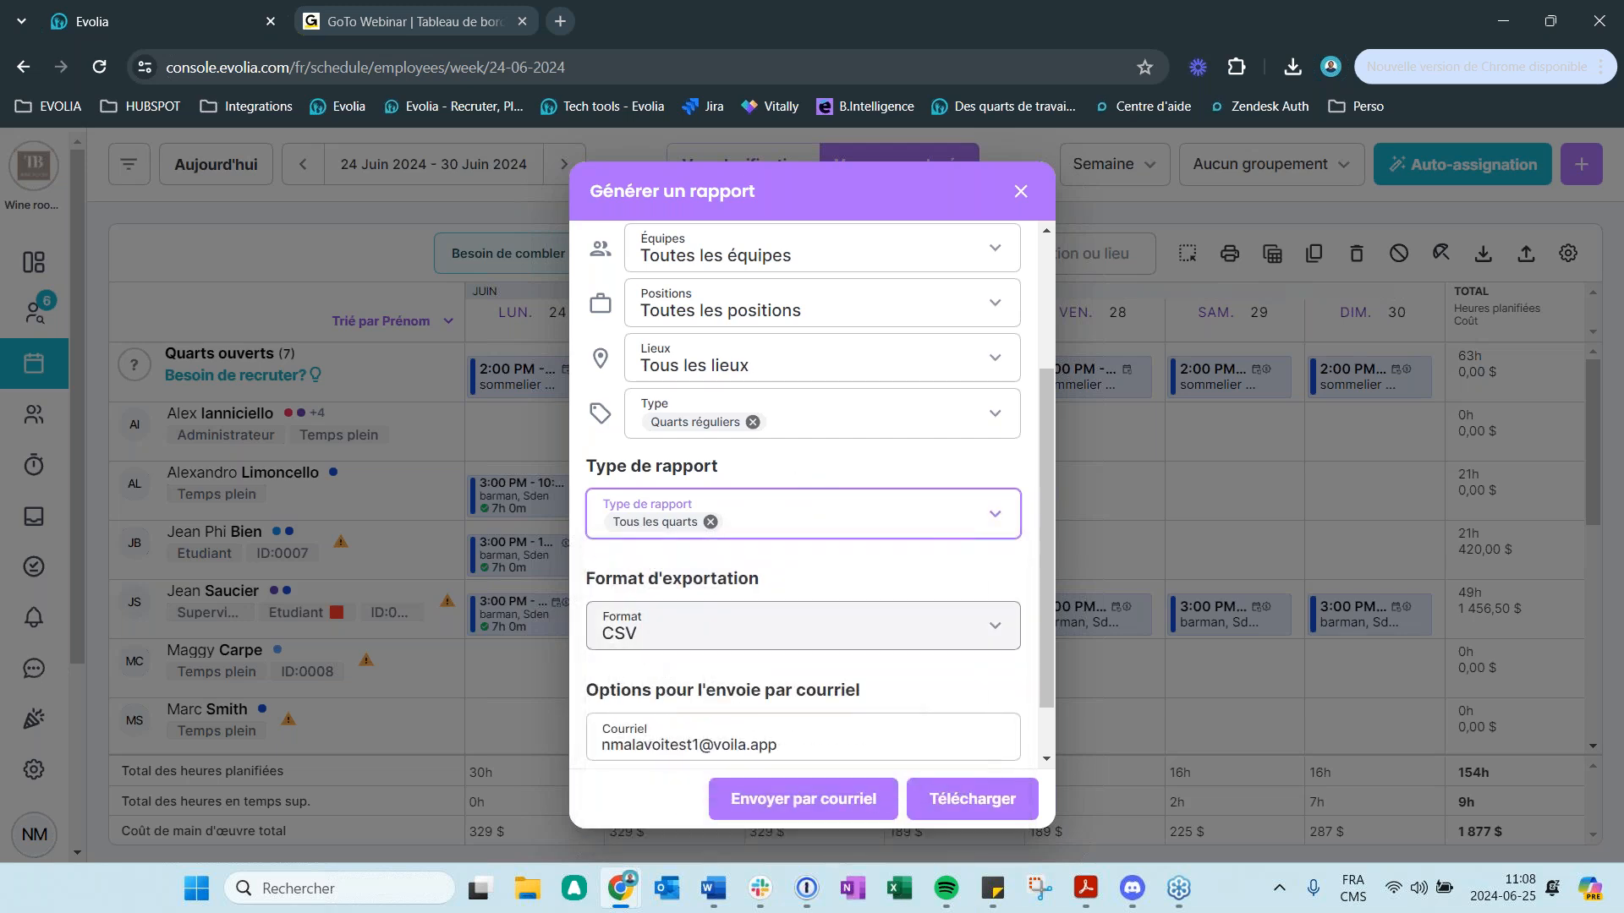
pyautogui.click(653, 641)
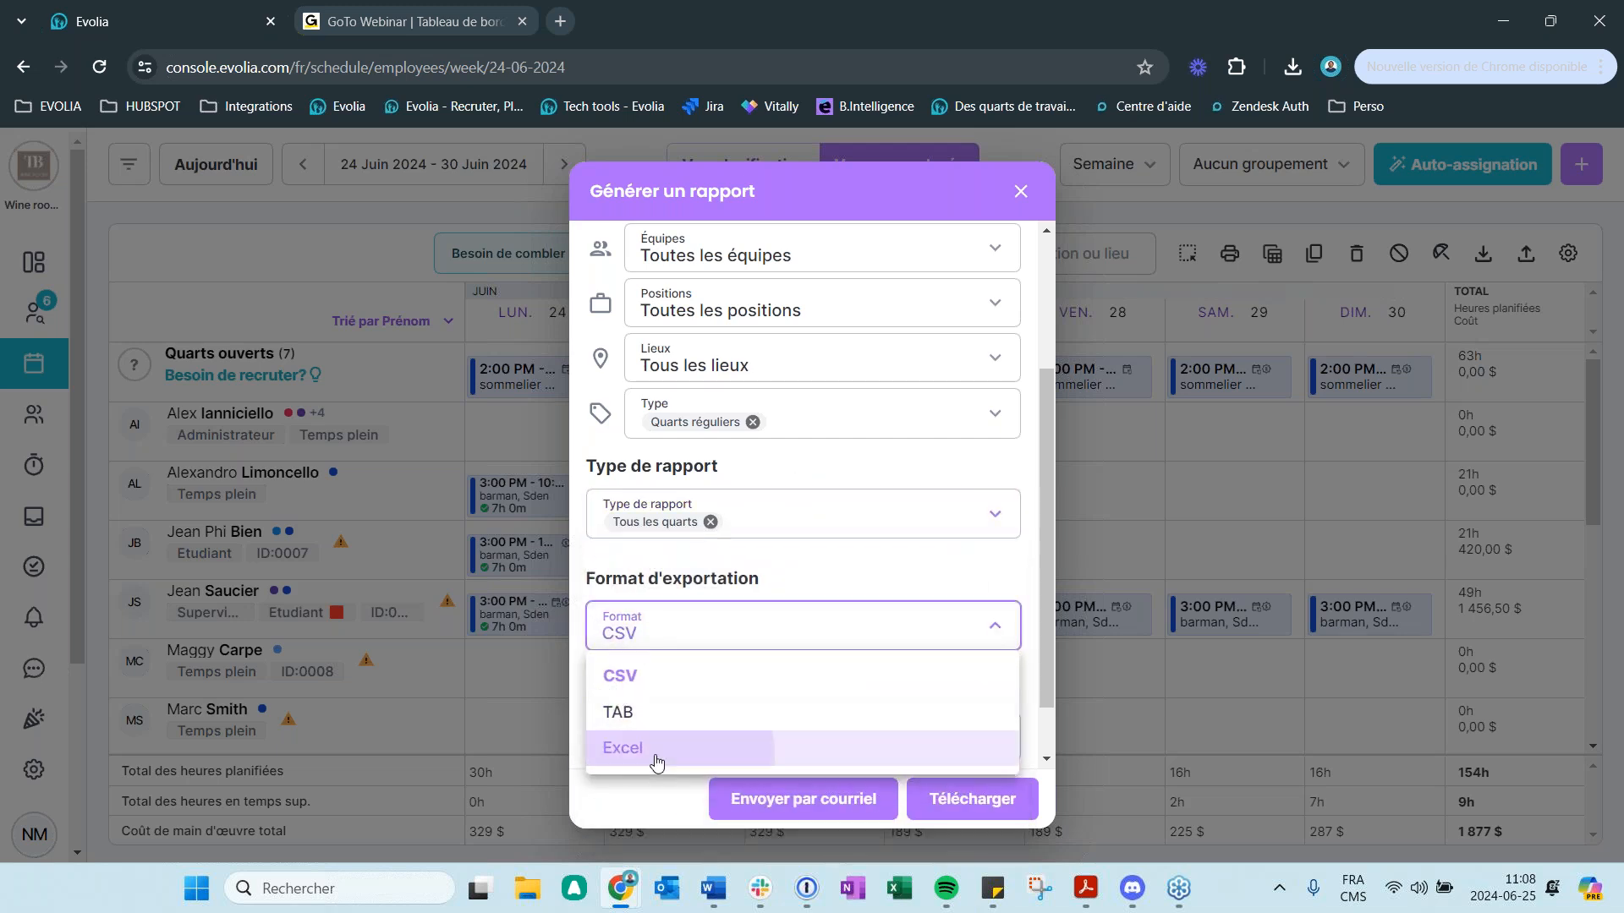
pyautogui.click(626, 748)
pyautogui.click(972, 796)
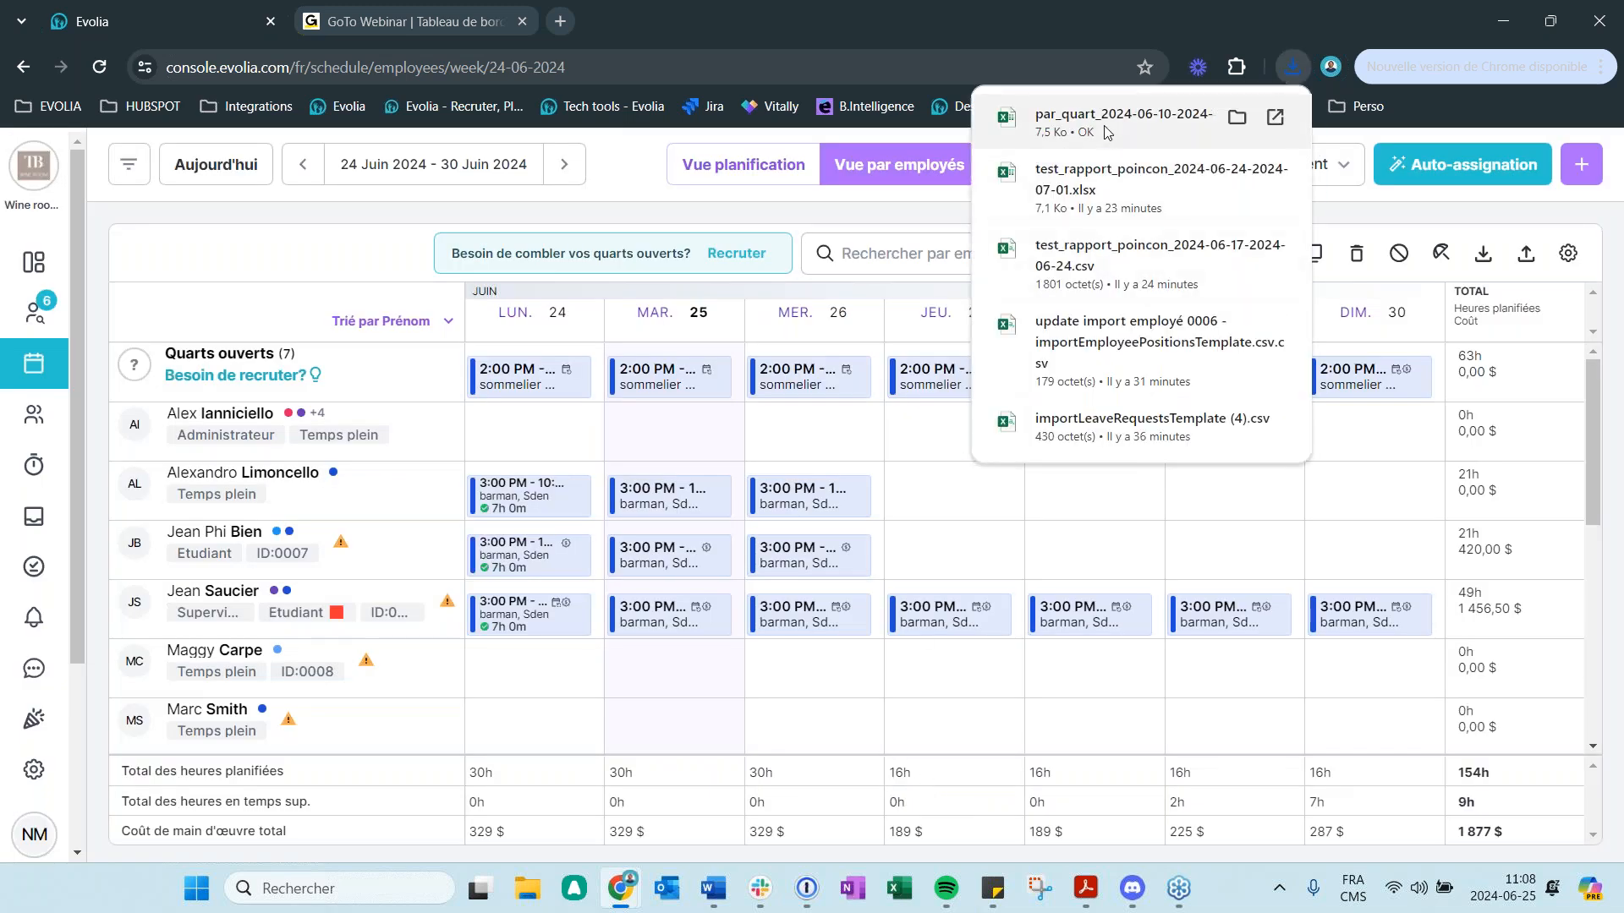
# - Open the downloaded par_quart report maximized in Excel and widen the employee number, email, shift date and start time columns
pyautogui.click(1082, 129)
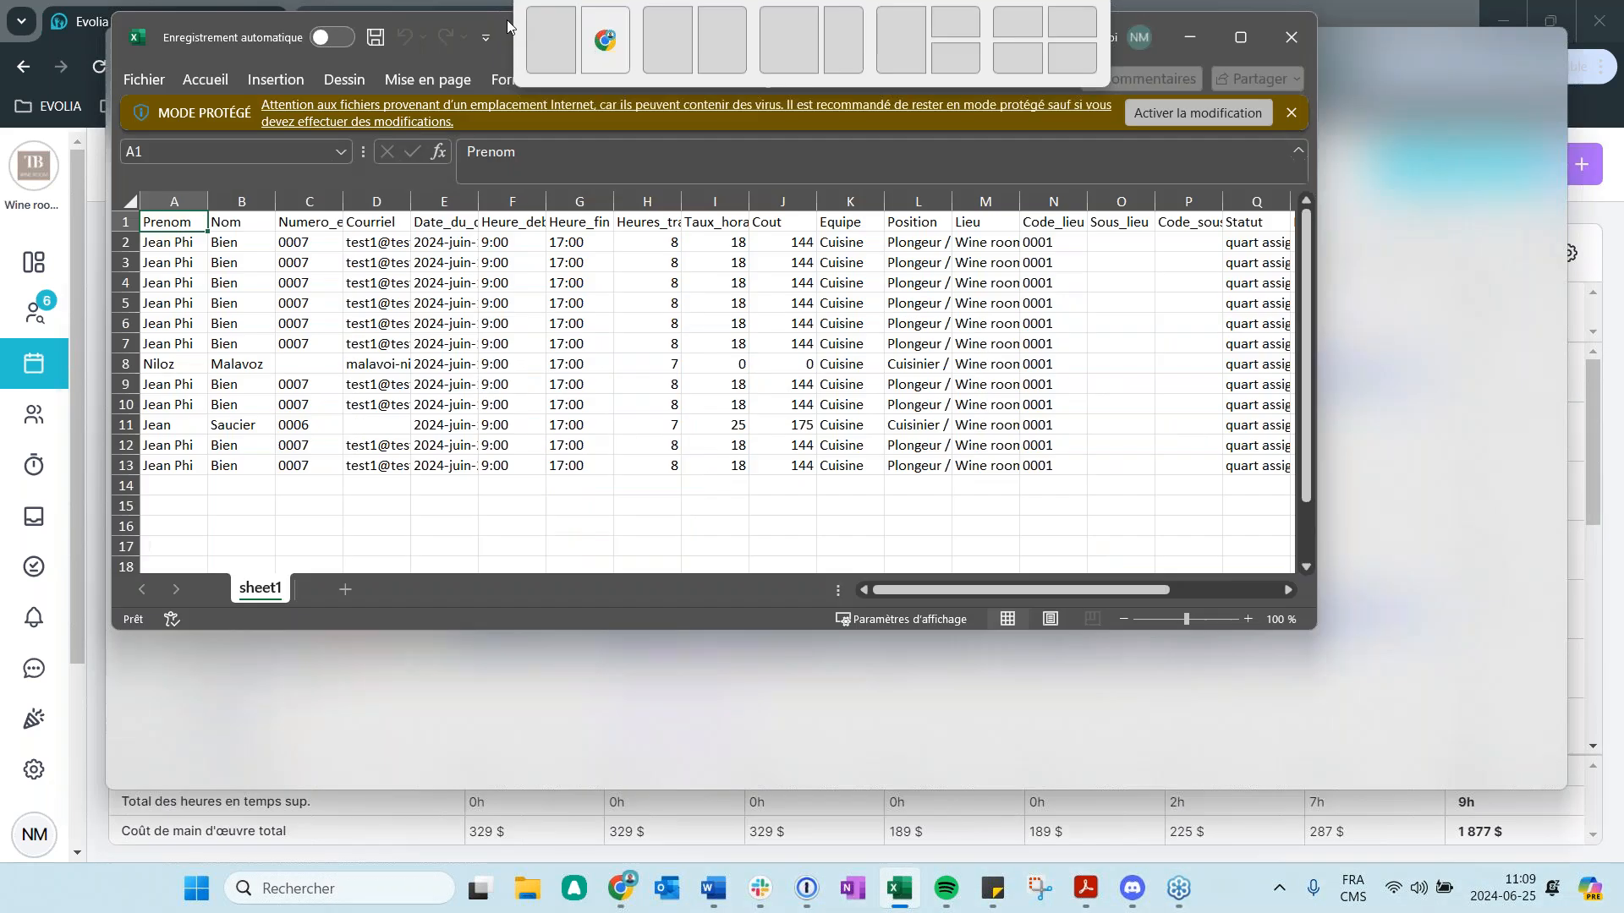
pyautogui.moveTo(577, 15); pyautogui.dragTo(518, 7)
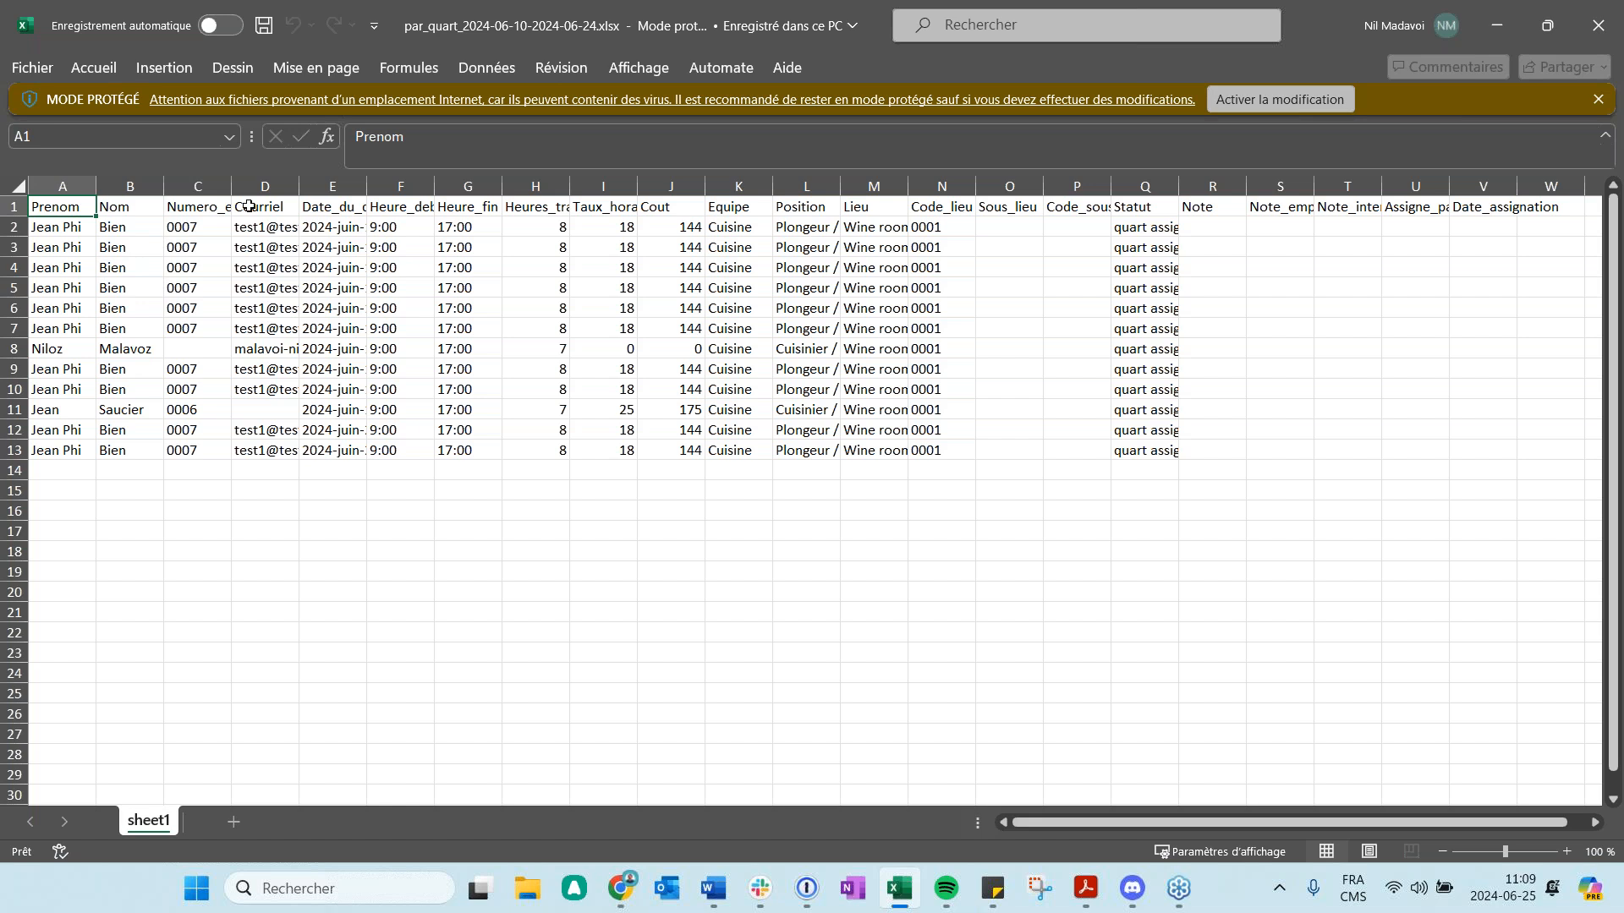
pyautogui.moveTo(300, 186); pyautogui.dragTo(537, 186)
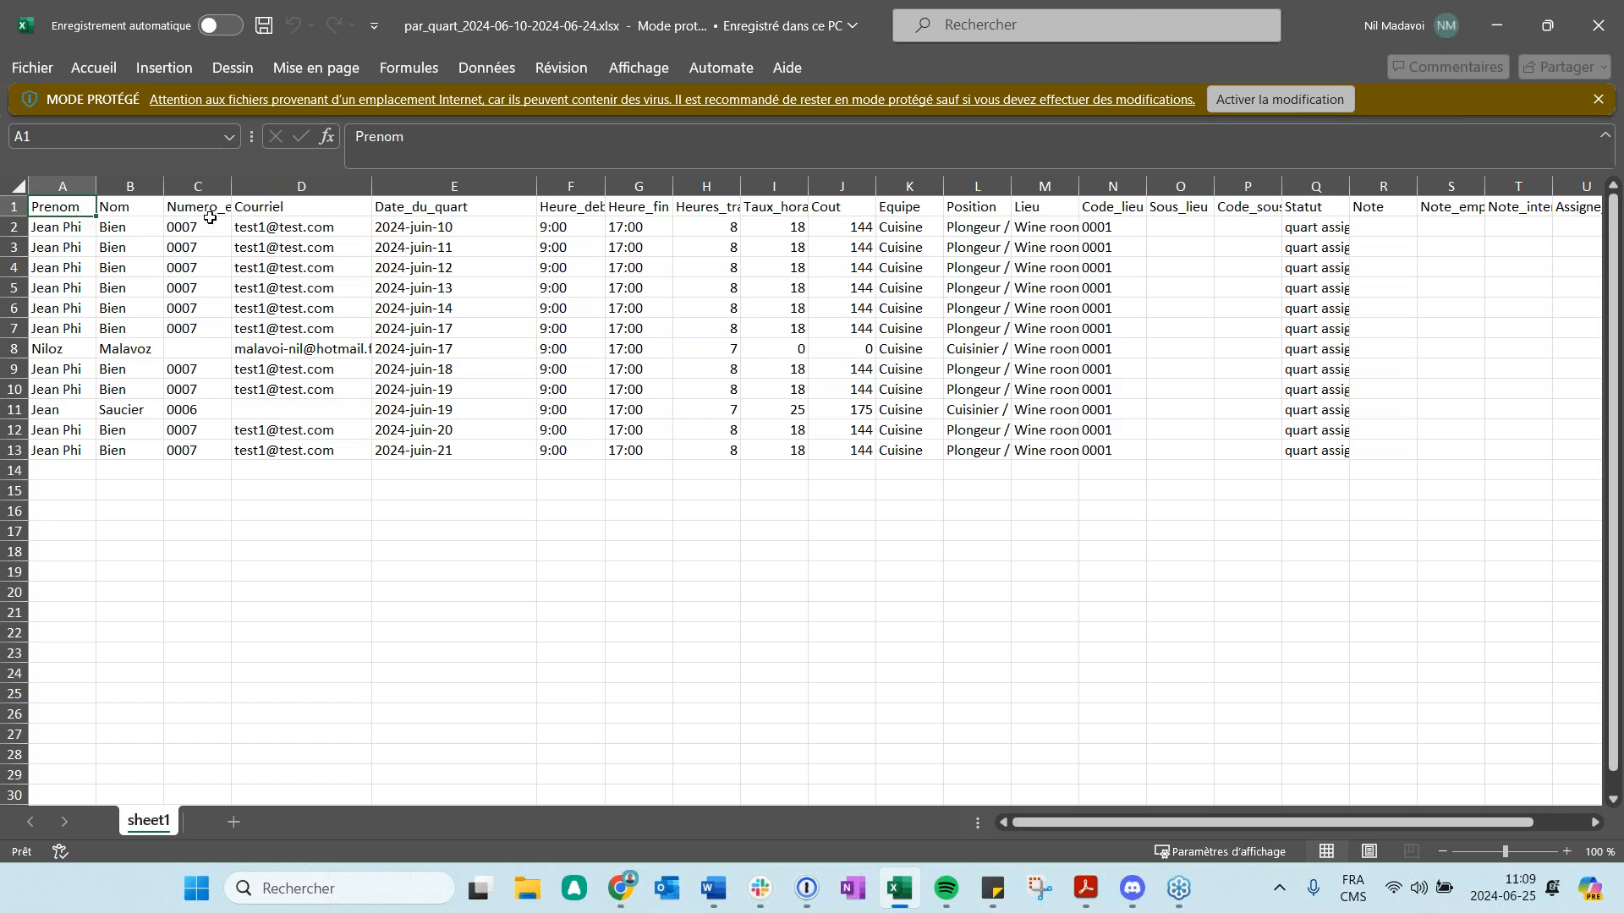
pyautogui.moveTo(229, 186); pyautogui.dragTo(298, 186)
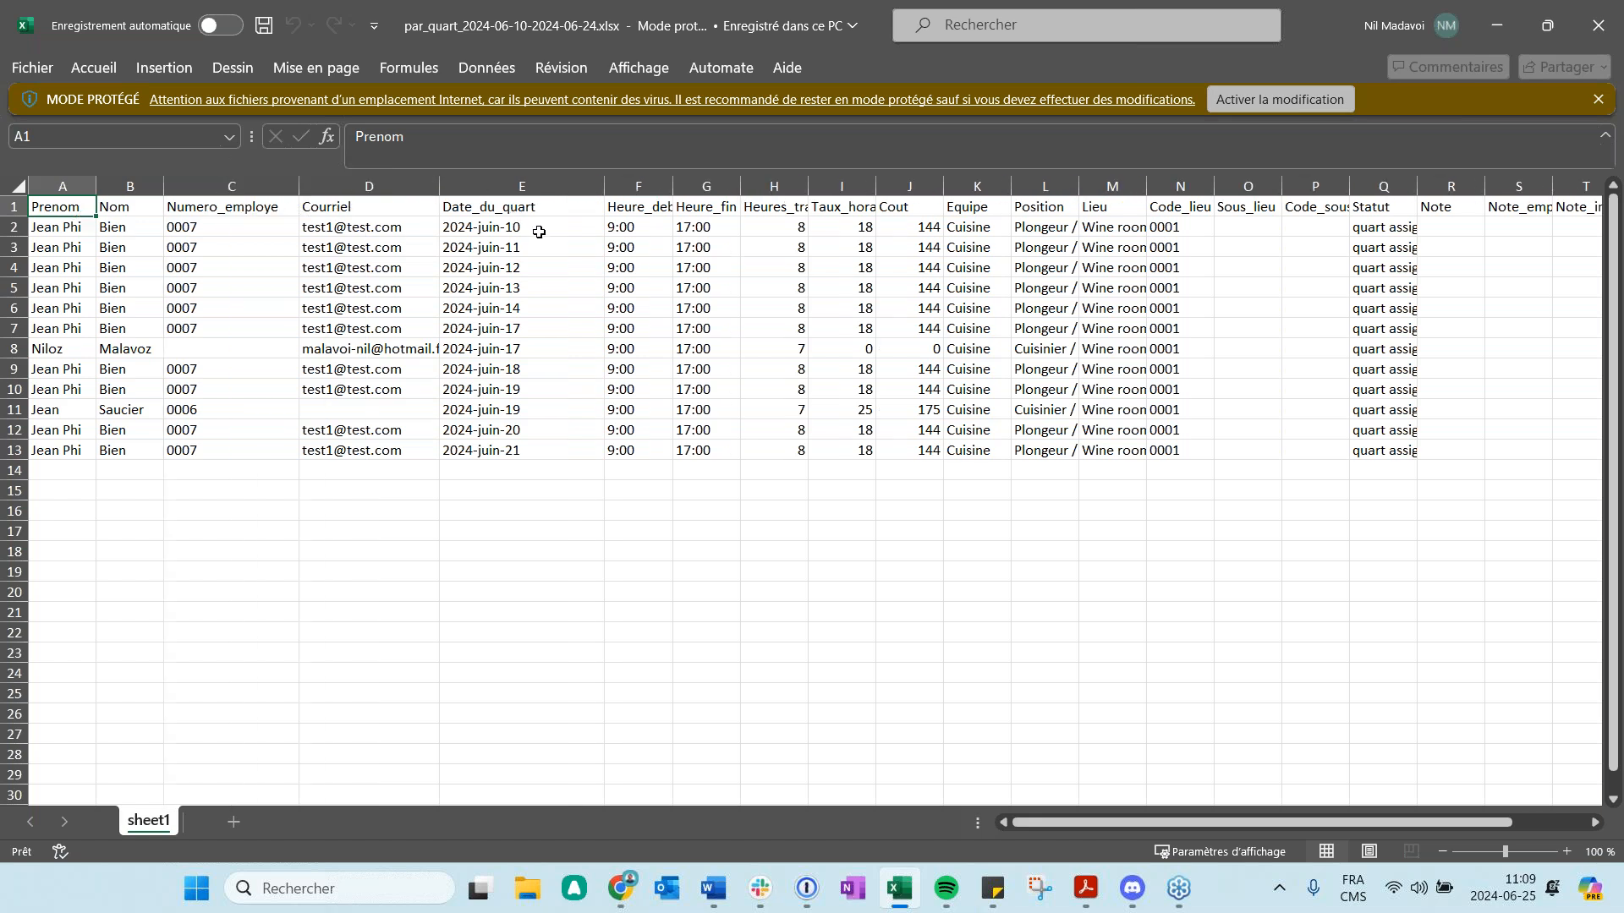
pyautogui.moveTo(673, 200); pyautogui.dragTo(724, 201)
# - Widen the Statut and Lieu columns to read their contents, and close the workbook to return to the schedule
pyautogui.moveTo(1091, 824); pyautogui.dragTo(1110, 820)
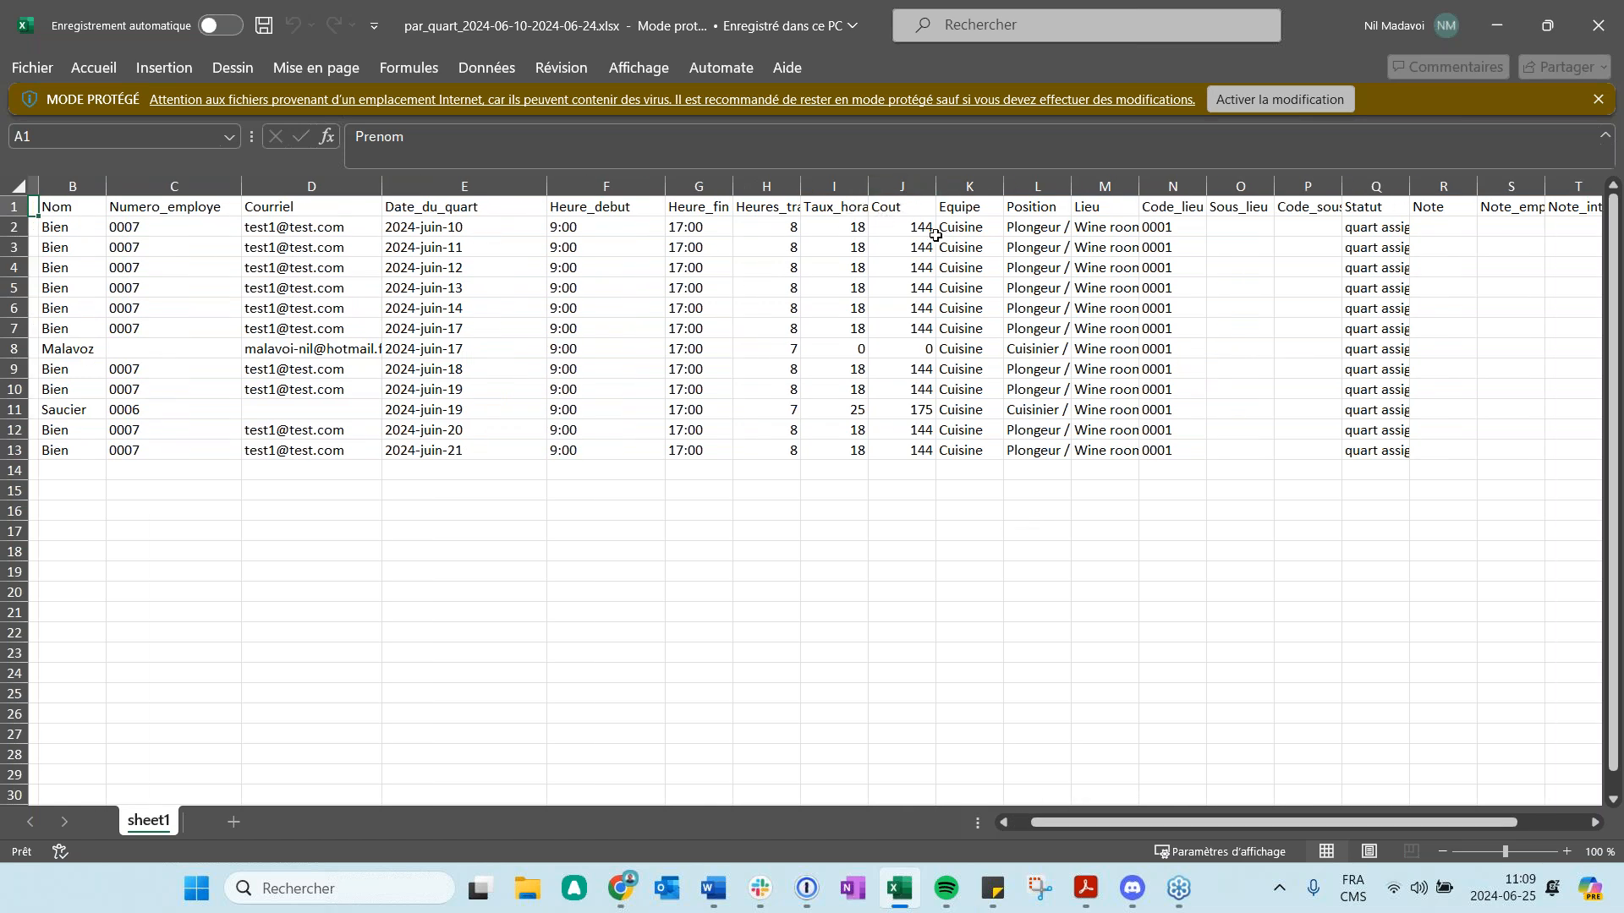
pyautogui.moveTo(1410, 188); pyautogui.dragTo(1488, 195)
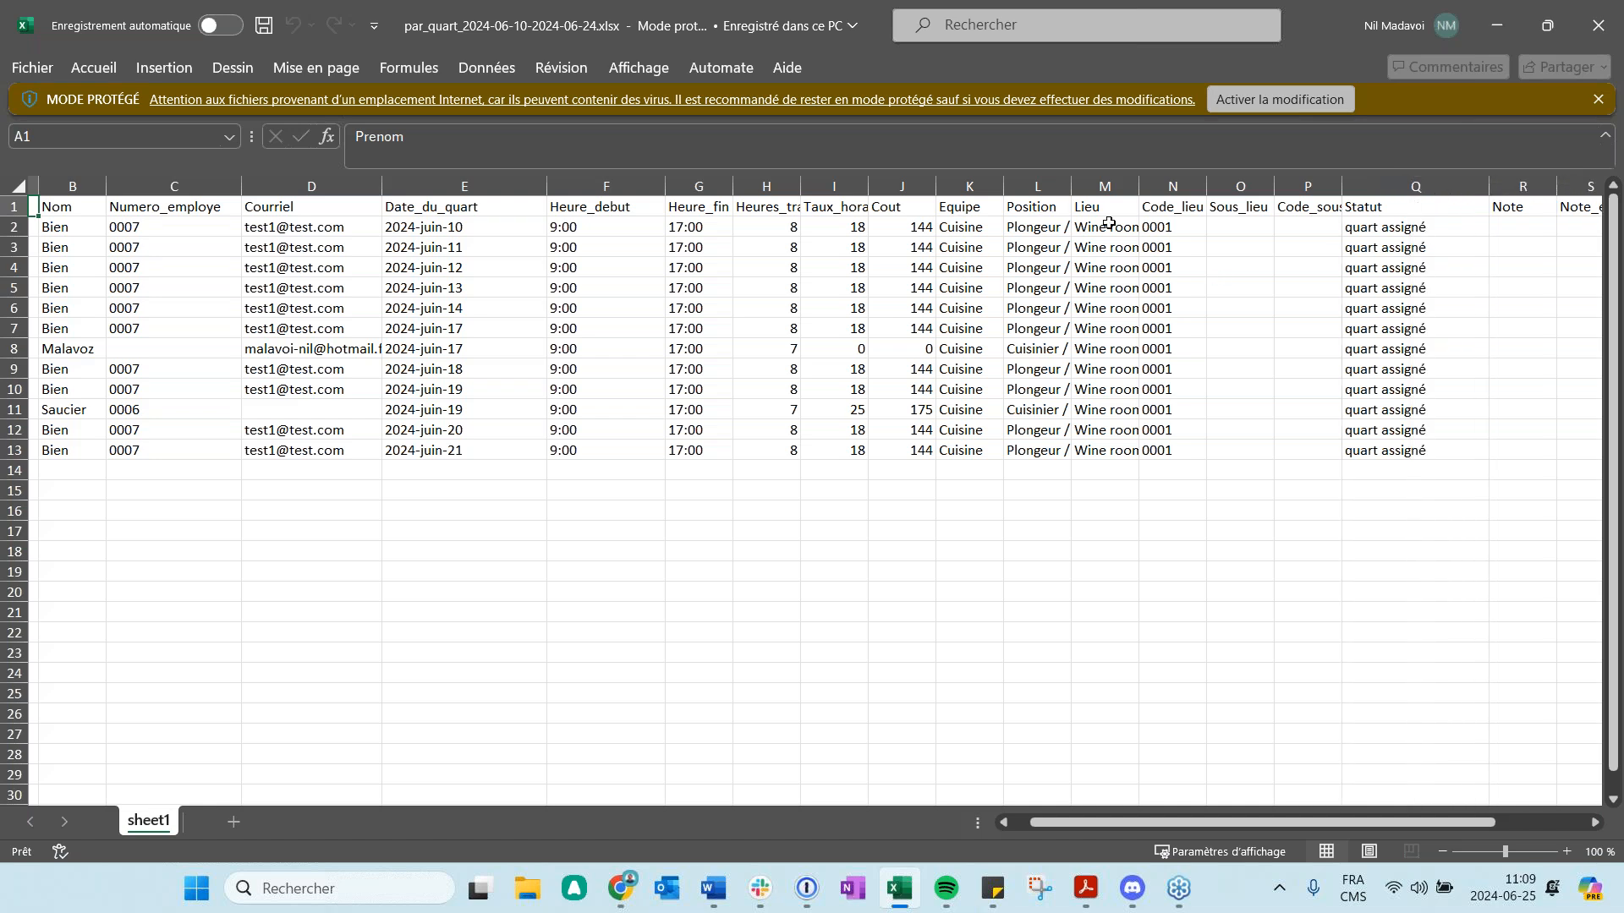
pyautogui.moveTo(1142, 189); pyautogui.dragTo(1173, 190)
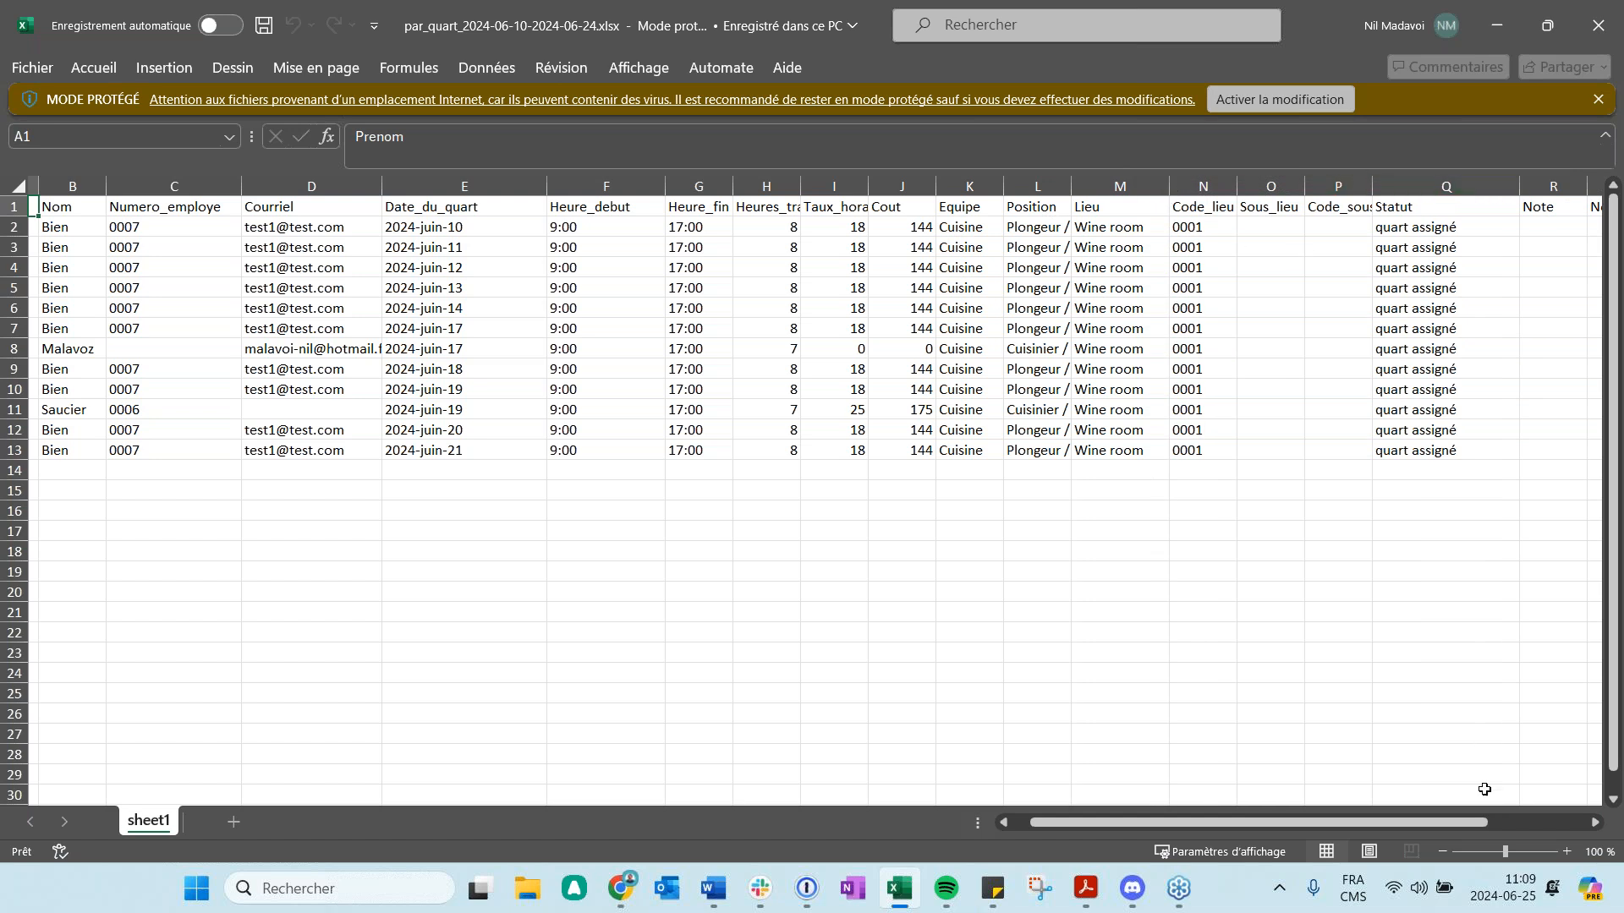
pyautogui.moveTo(1463, 822); pyautogui.dragTo(1500, 822)
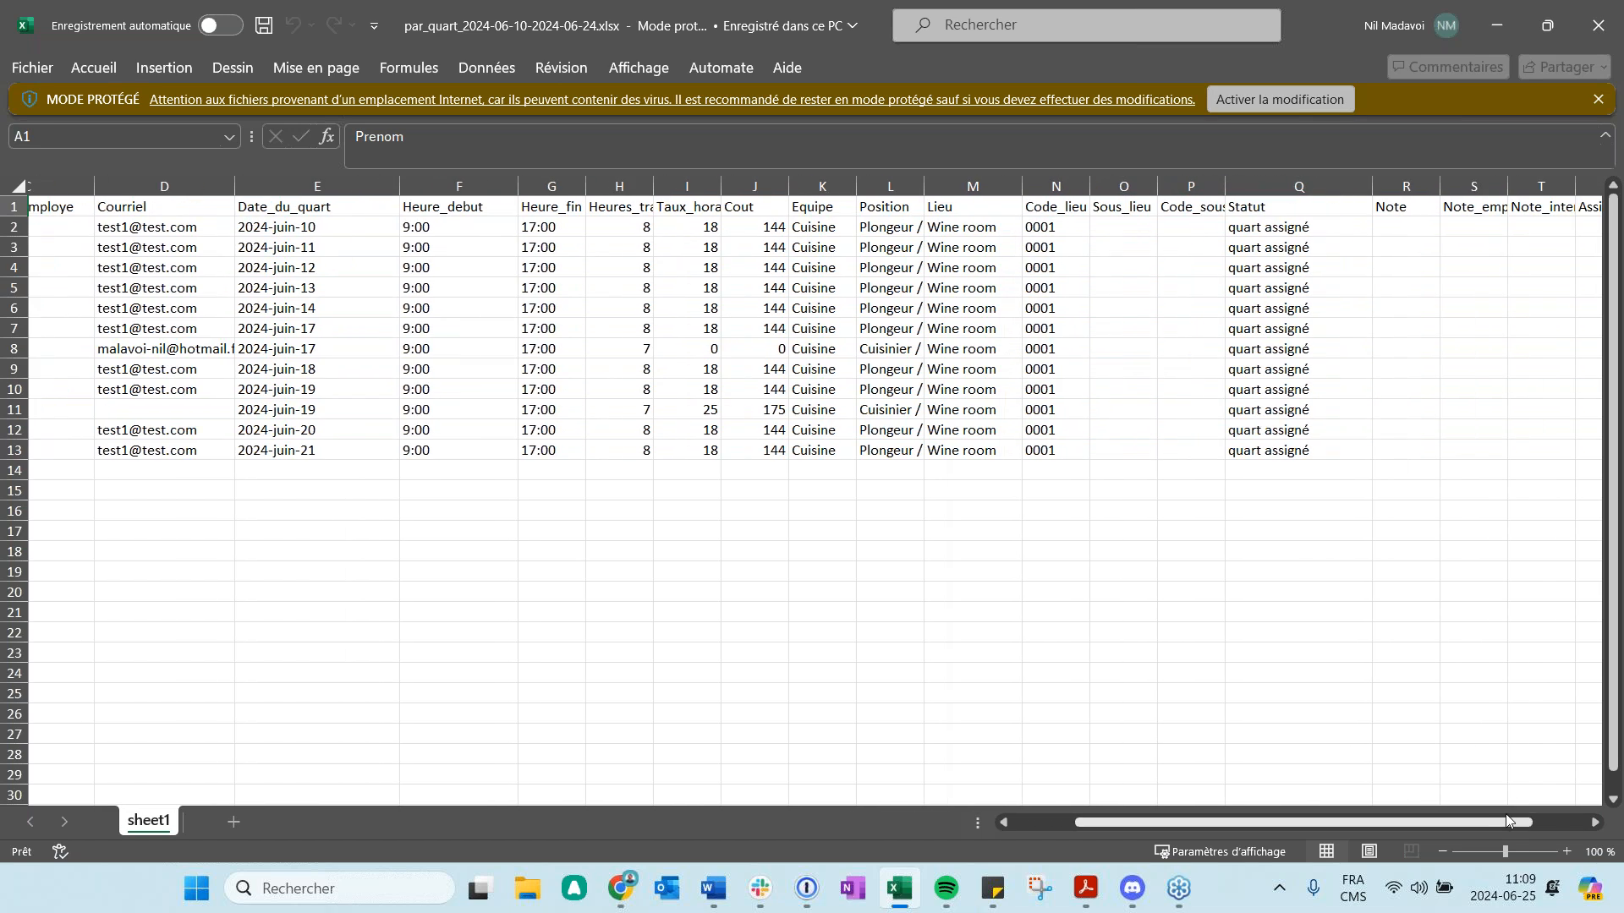
pyautogui.click(1609, 24)
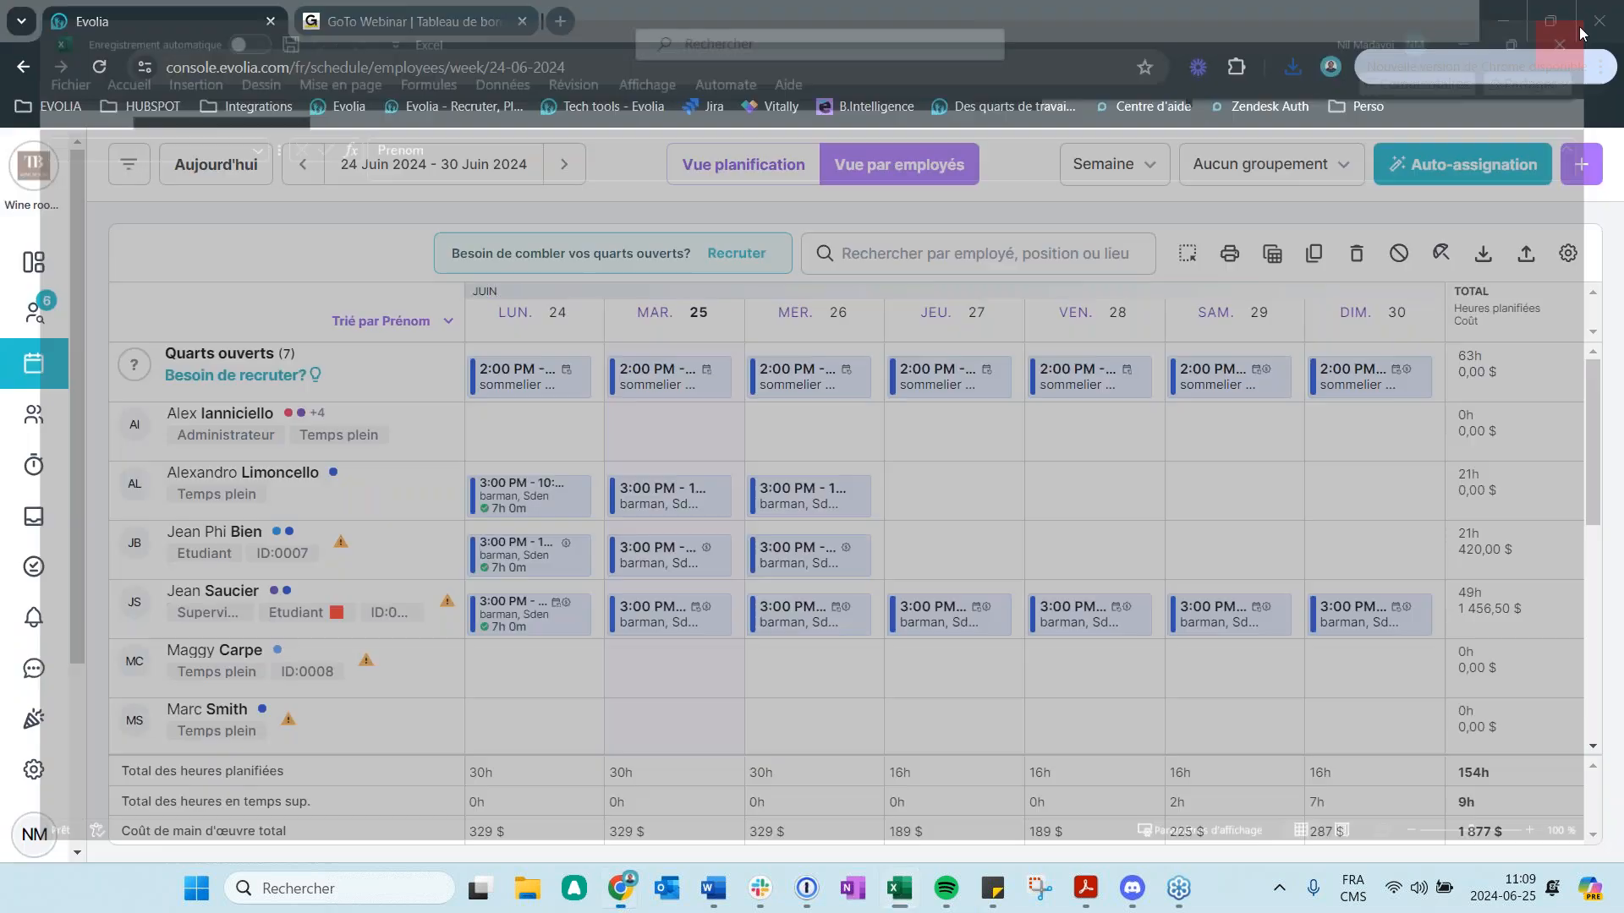
# - Reopen the schedule's report export dialog and remove Tous les quarts from the report type
pyautogui.click(1484, 256)
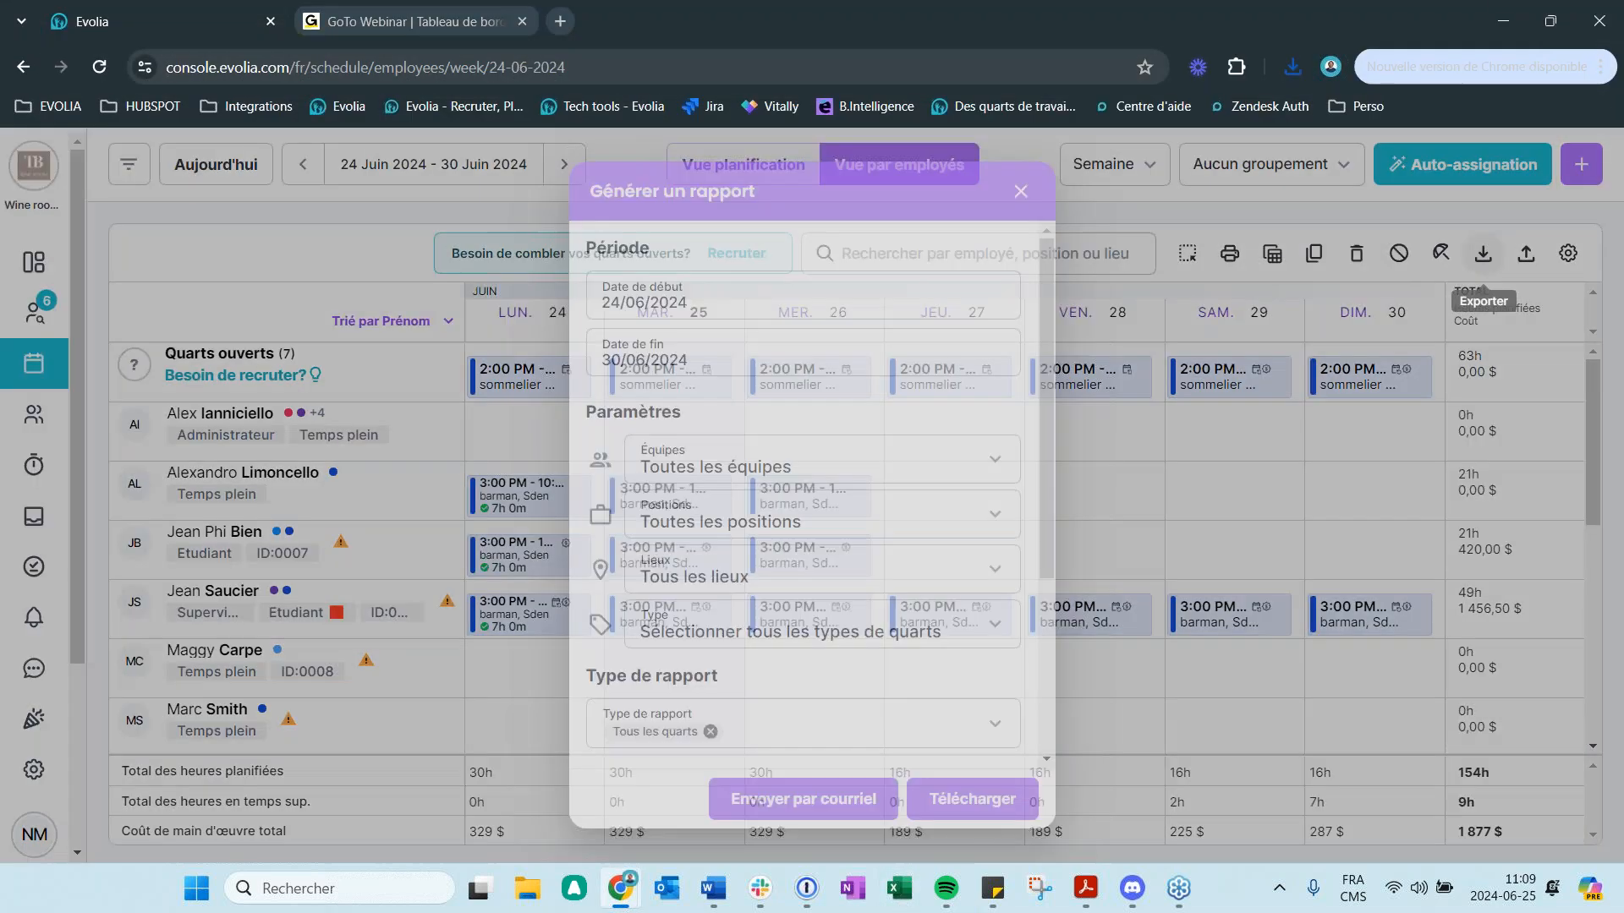
pyautogui.moveTo(1049, 312); pyautogui.dragTo(1021, 493)
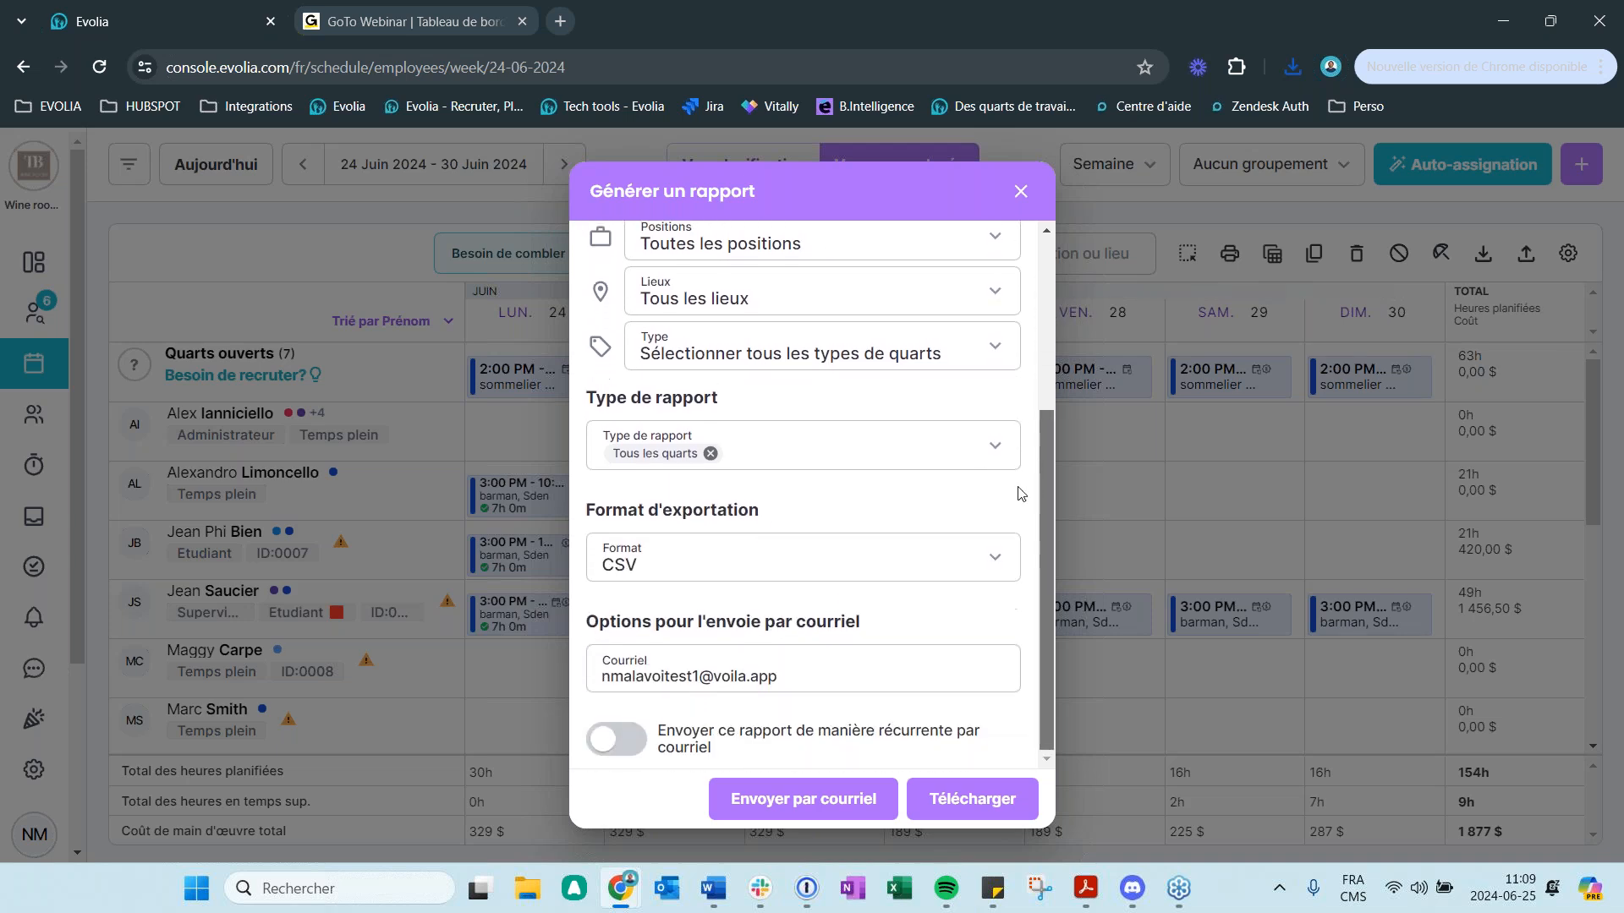
pyautogui.click(709, 457)
pyautogui.click(709, 457)
# - Review the available report types and the list of custom reports, and close the custom report manager
pyautogui.click(744, 453)
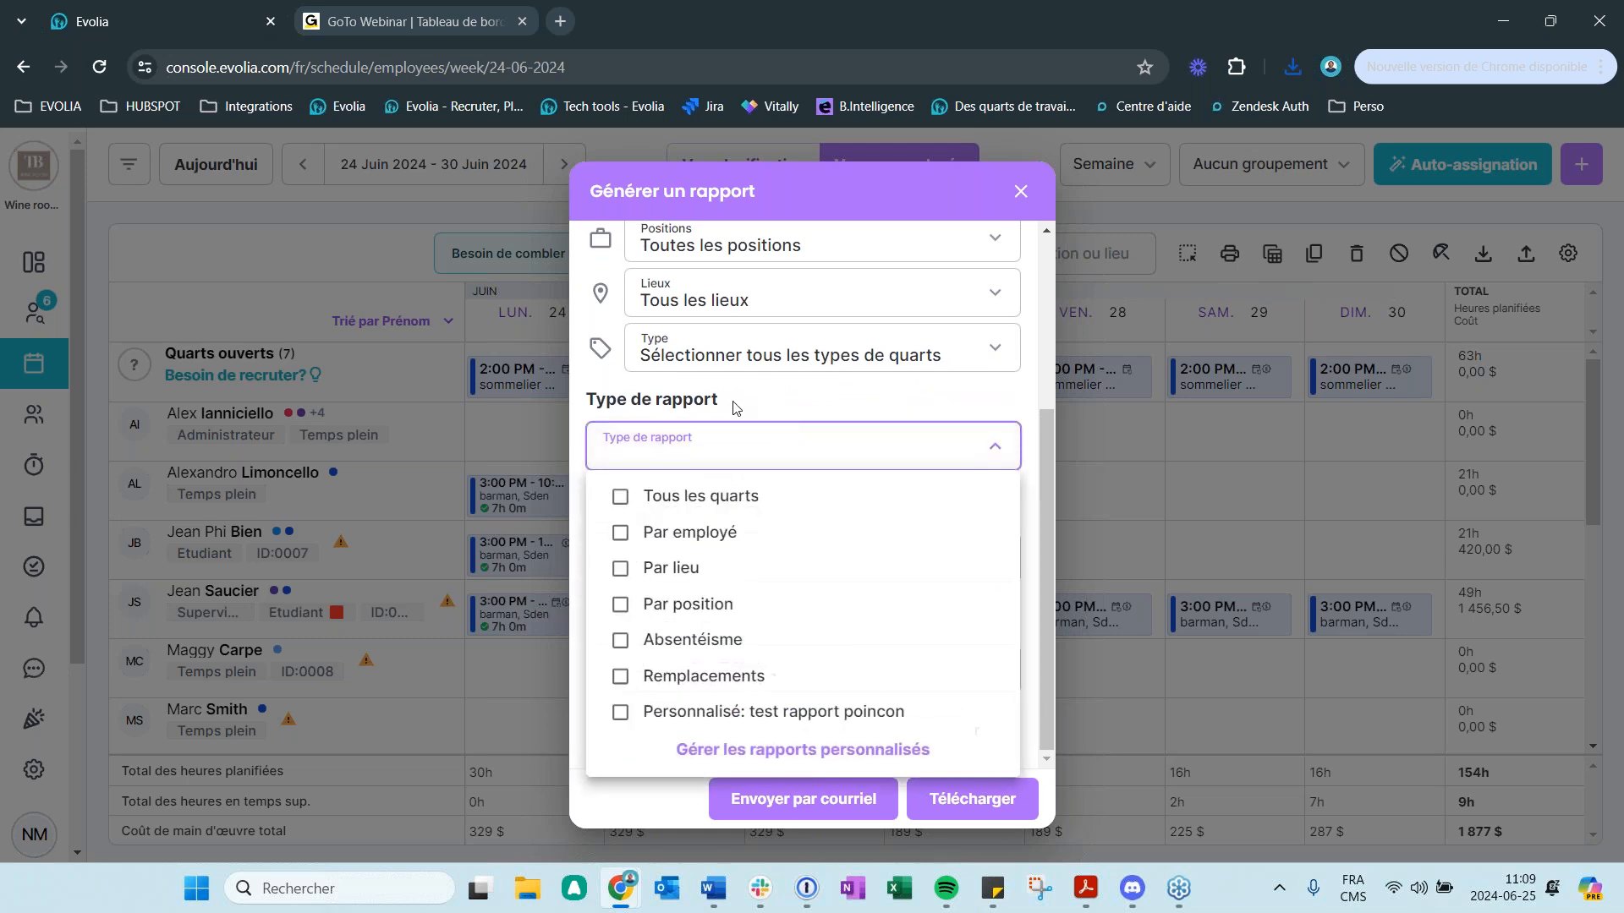
pyautogui.click(759, 753)
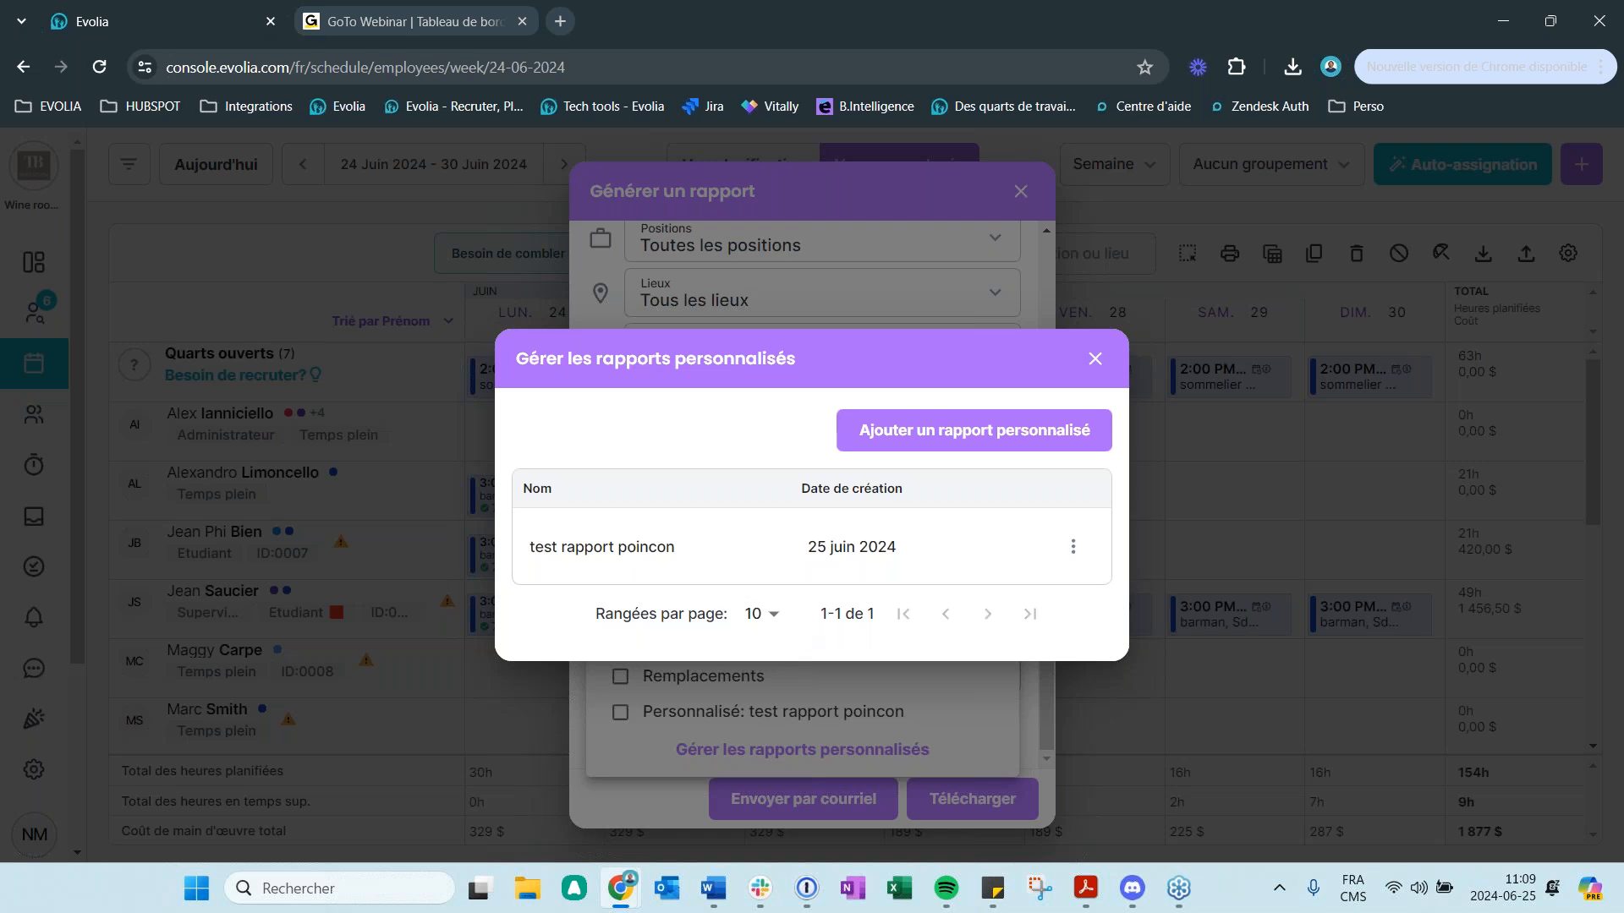
pyautogui.click(1093, 359)
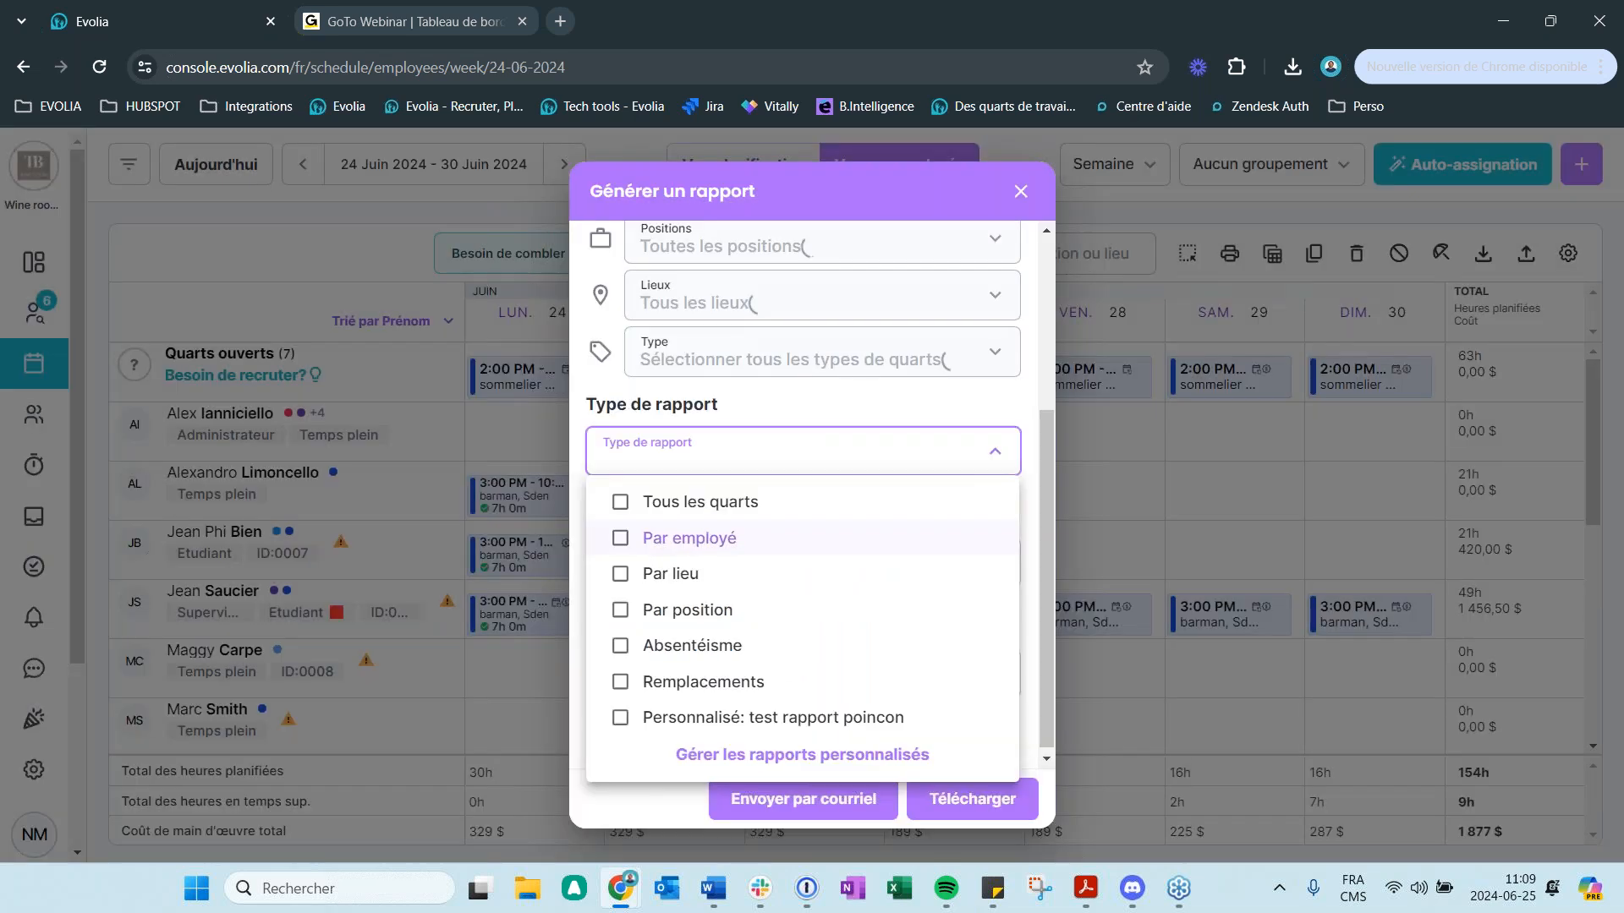
# - Start a new custom report from the custom report manager and review its available shift, employee and punch fields
pyautogui.click(801, 755)
pyautogui.click(987, 433)
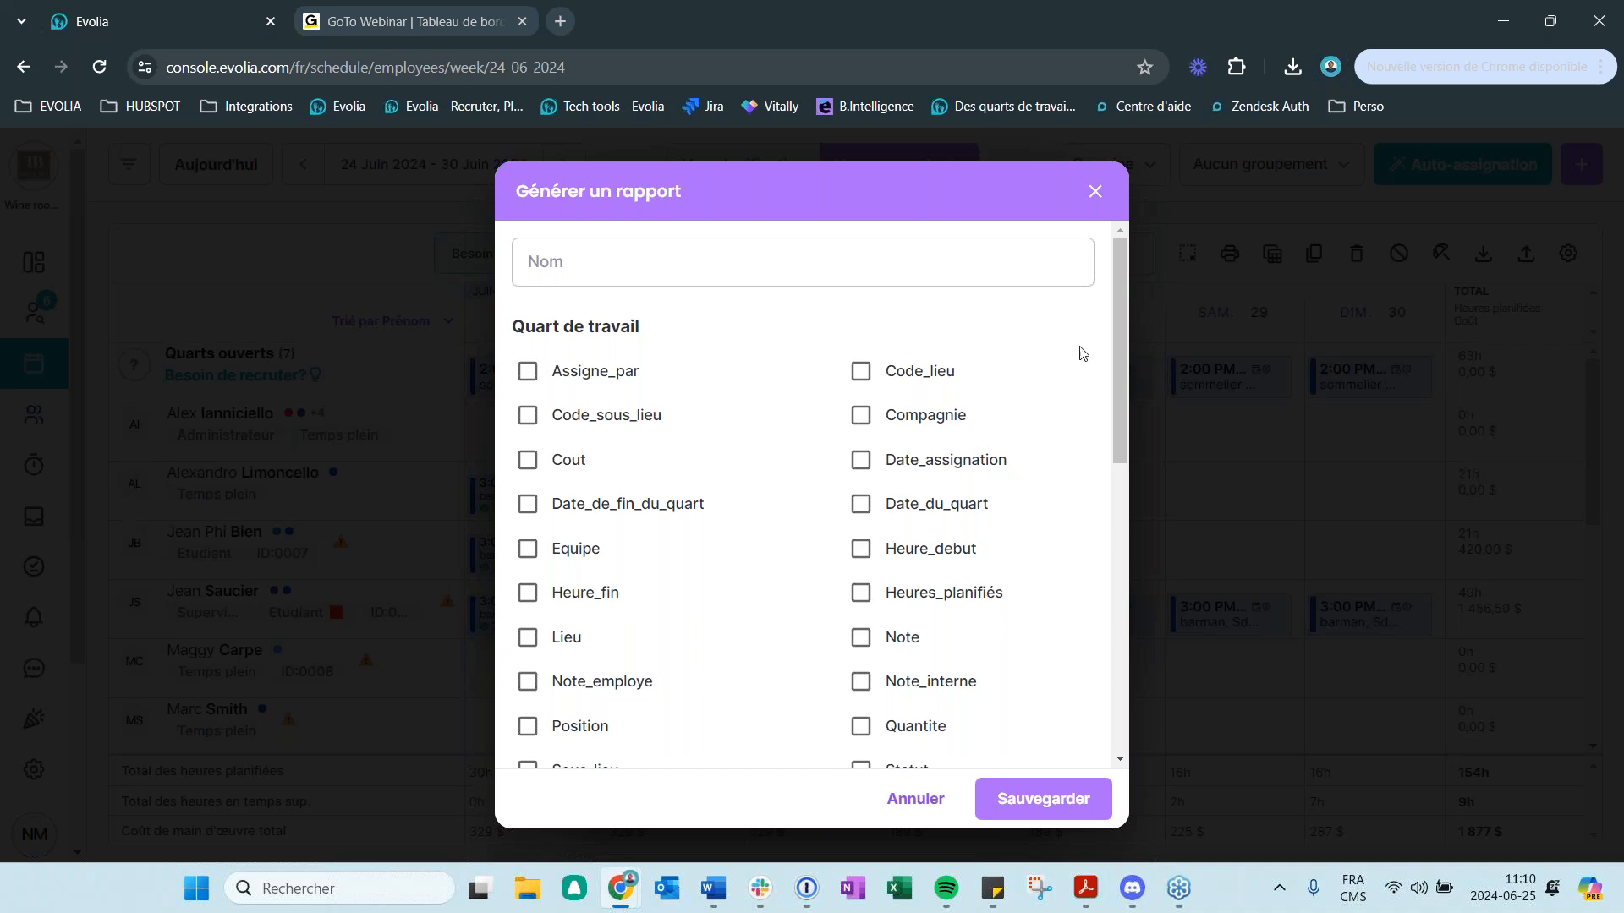
pyautogui.moveTo(1114, 315); pyautogui.dragTo(1124, 347)
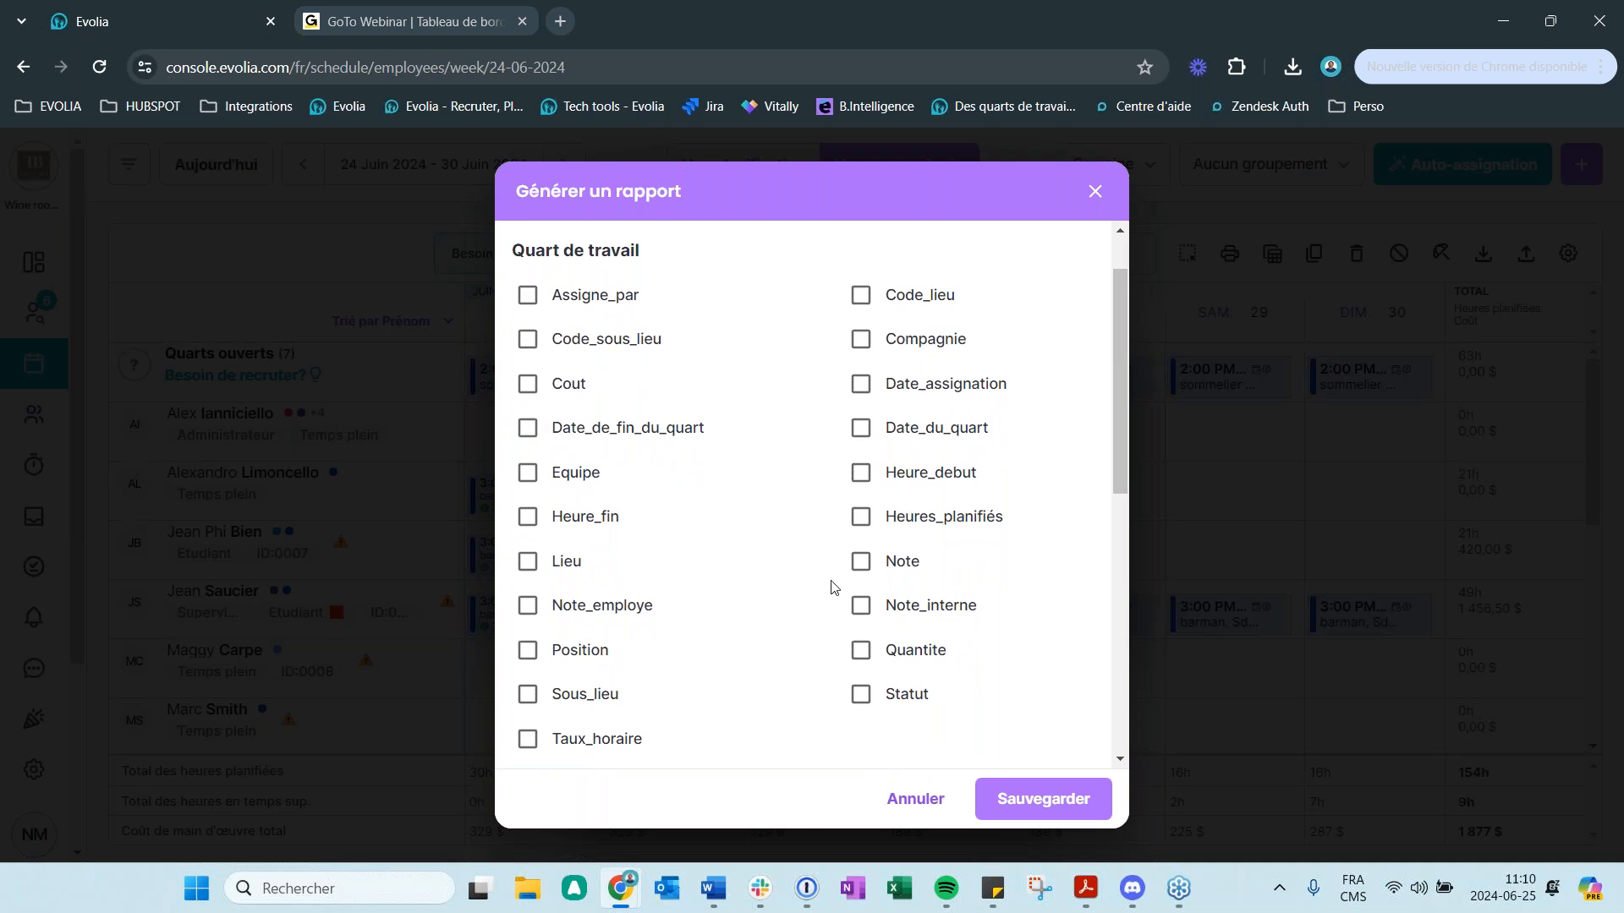
pyautogui.moveTo(1119, 331); pyautogui.dragTo(1104, 472)
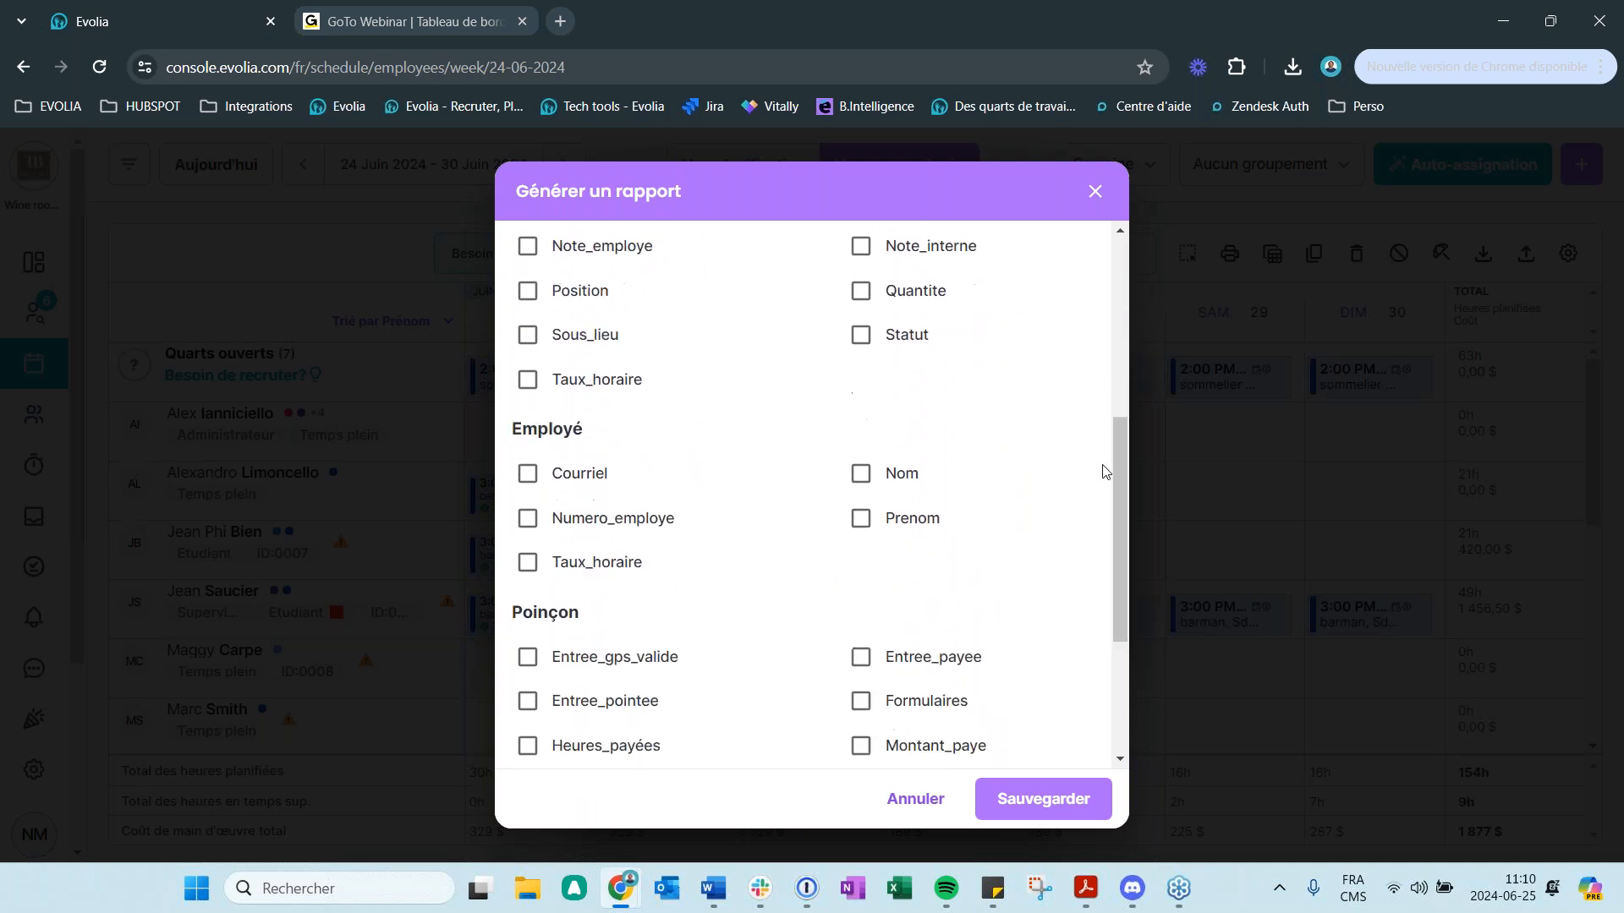
pyautogui.moveTo(1123, 547)
pyautogui.mouseDown()
pyautogui.moveTo(1123, 657)
pyautogui.moveTo(1125, 516)
pyautogui.mouseUp()
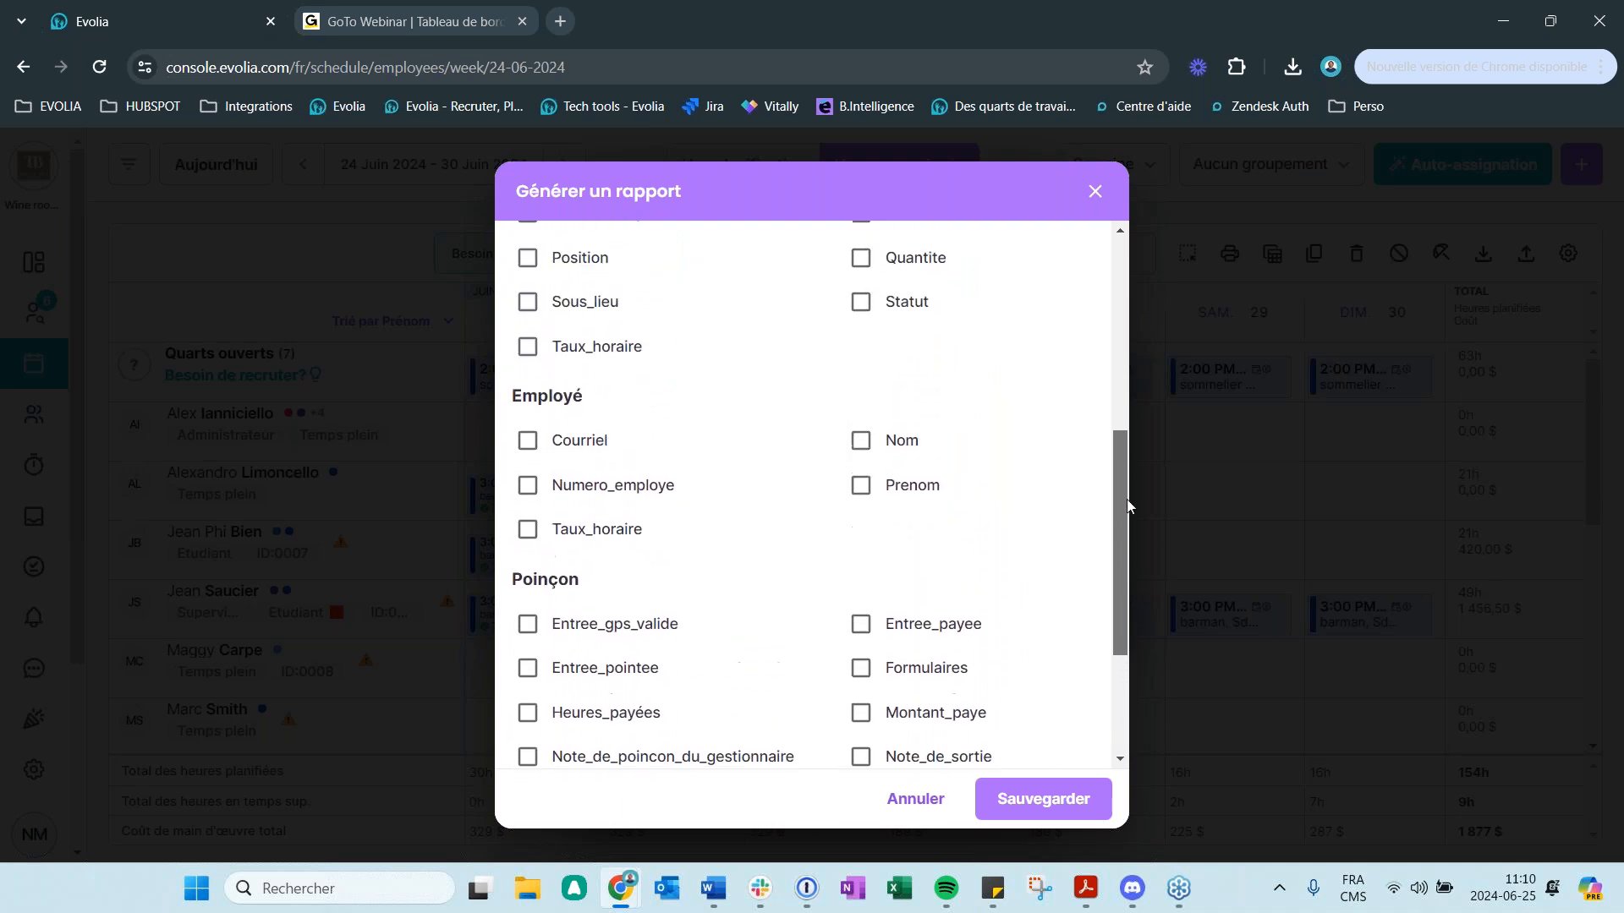
# - Include the employee fields Numero_employe, Prenom and Nom in the custom report
pyautogui.click(550, 494)
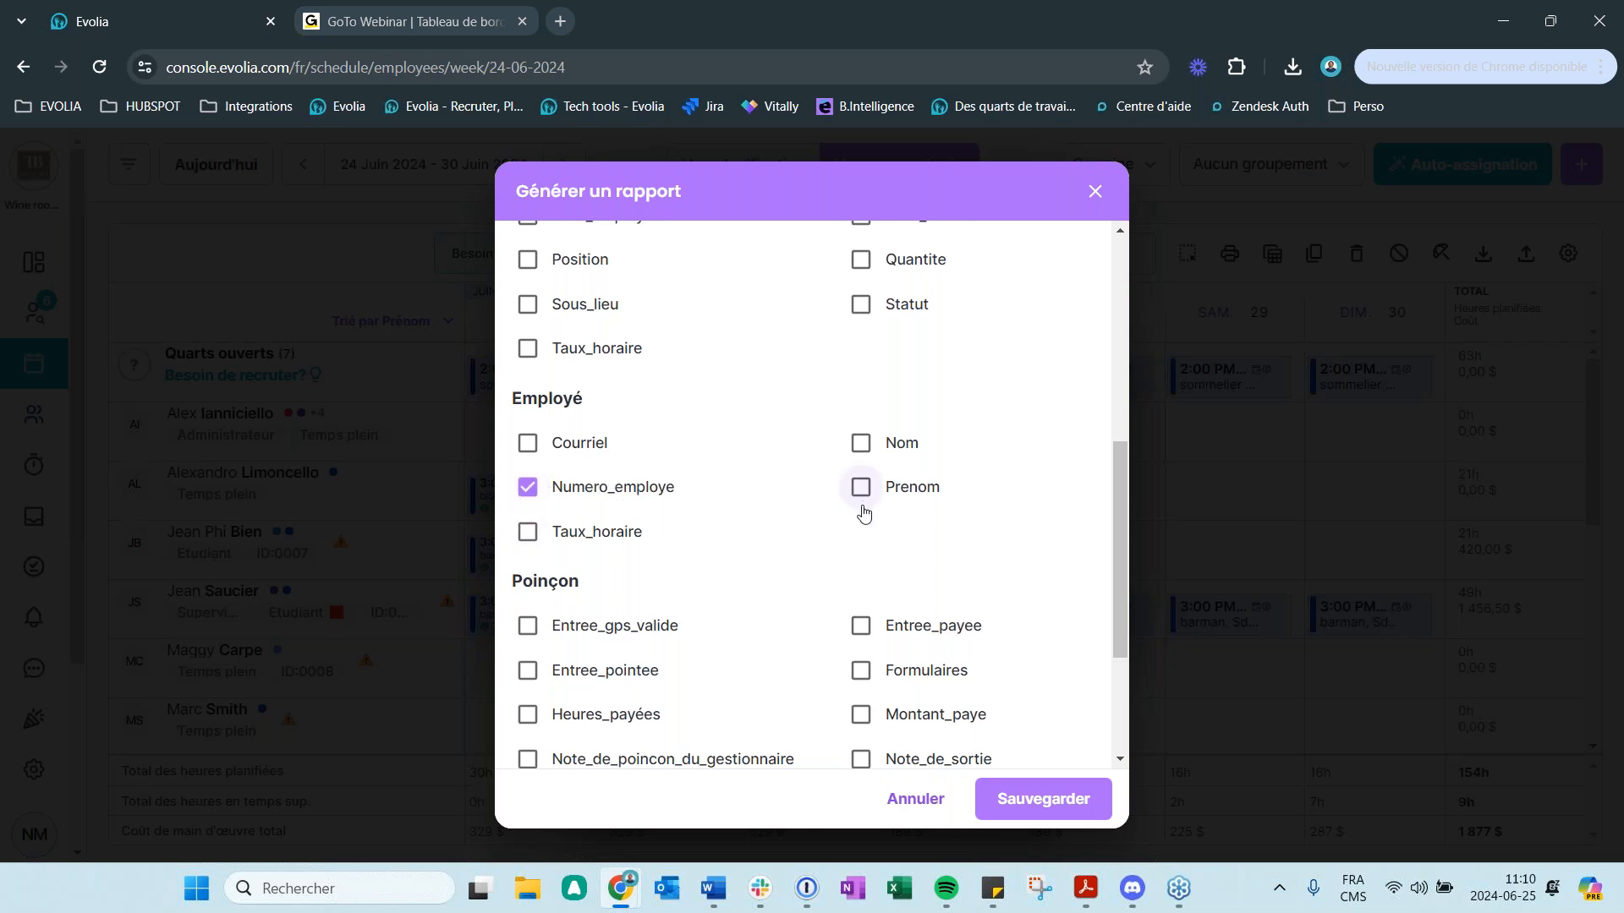
pyautogui.click(860, 487)
pyautogui.click(860, 444)
# - Add the shift fields Date_du_quart, Date_assignation, Note, Equipe, Position and Lieu to the custom report
pyautogui.moveTo(1113, 531); pyautogui.dragTo(1125, 375)
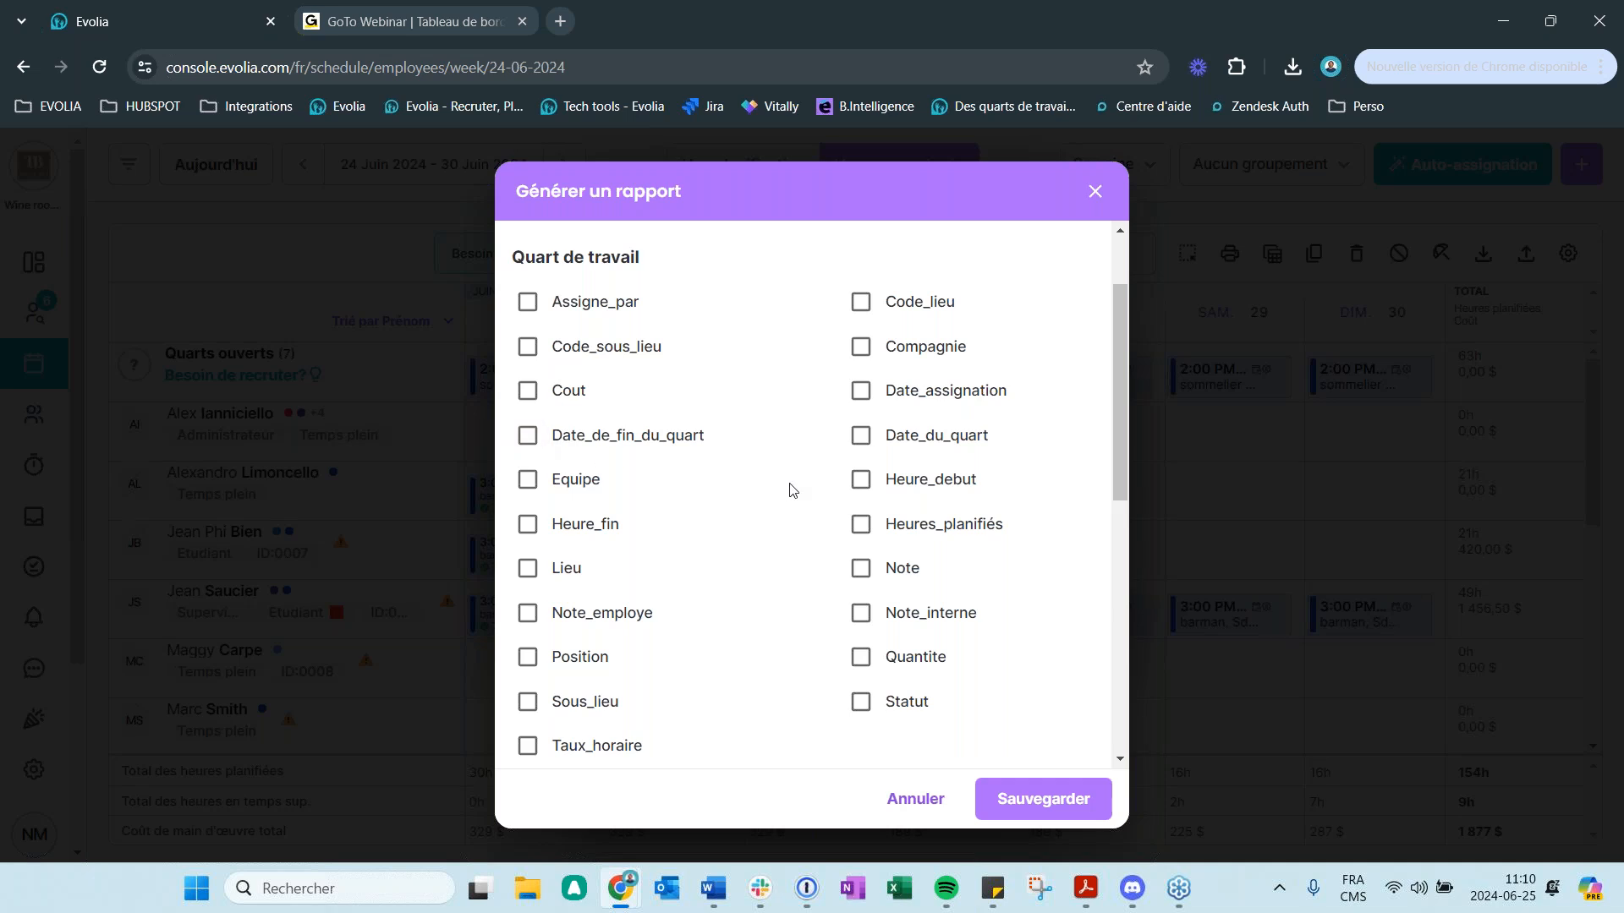
pyautogui.click(859, 438)
pyautogui.click(860, 391)
pyautogui.click(860, 571)
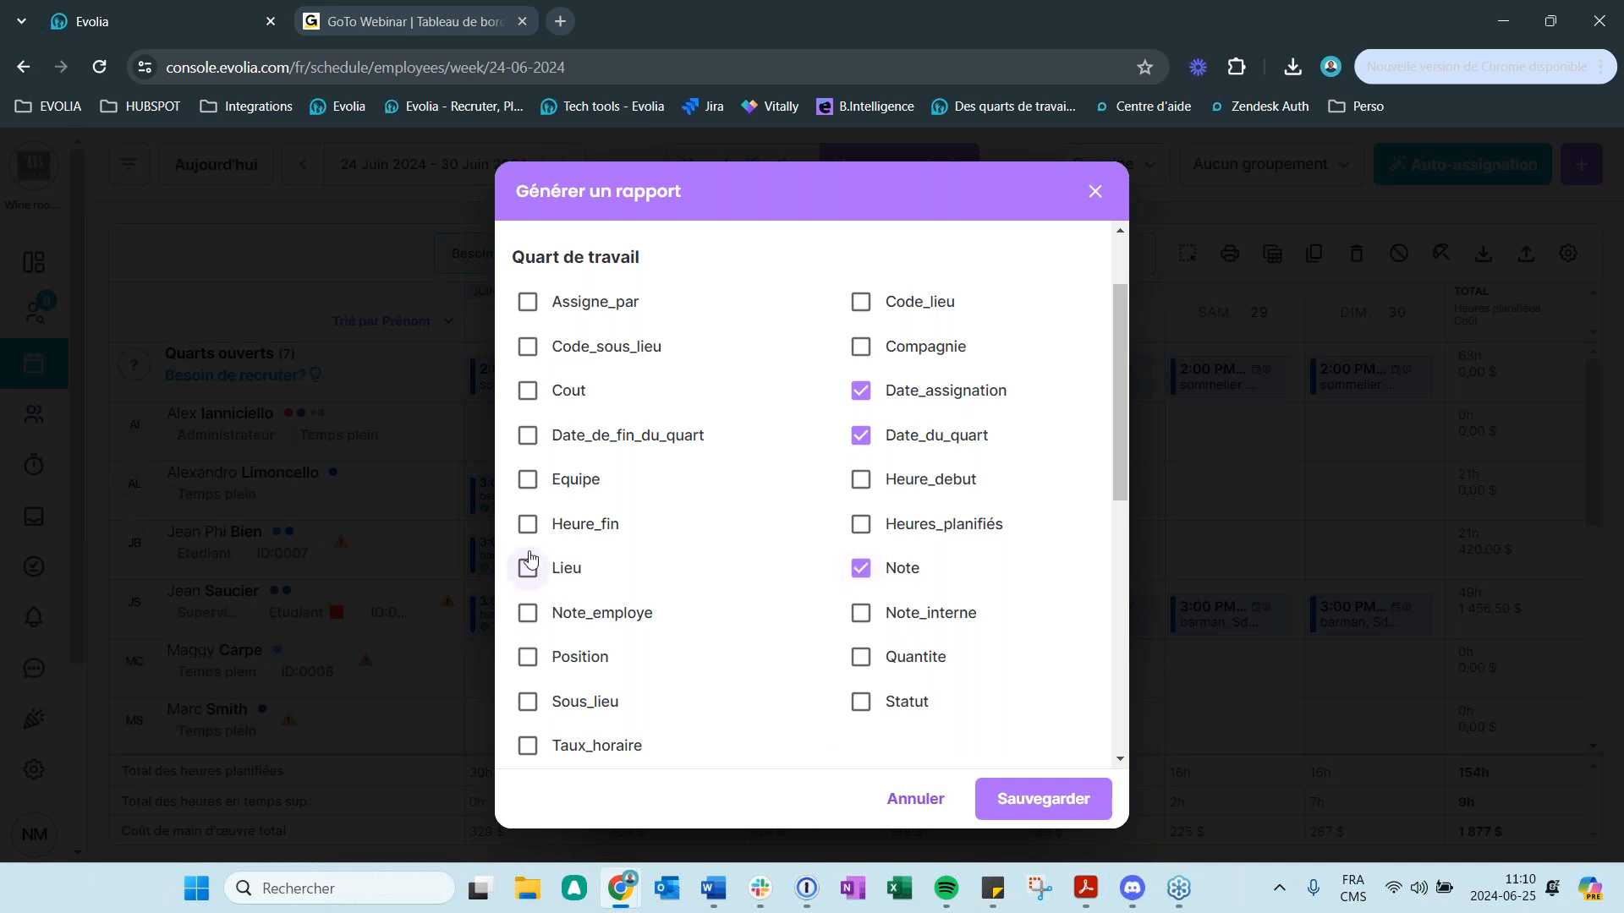
pyautogui.click(527, 481)
pyautogui.click(527, 669)
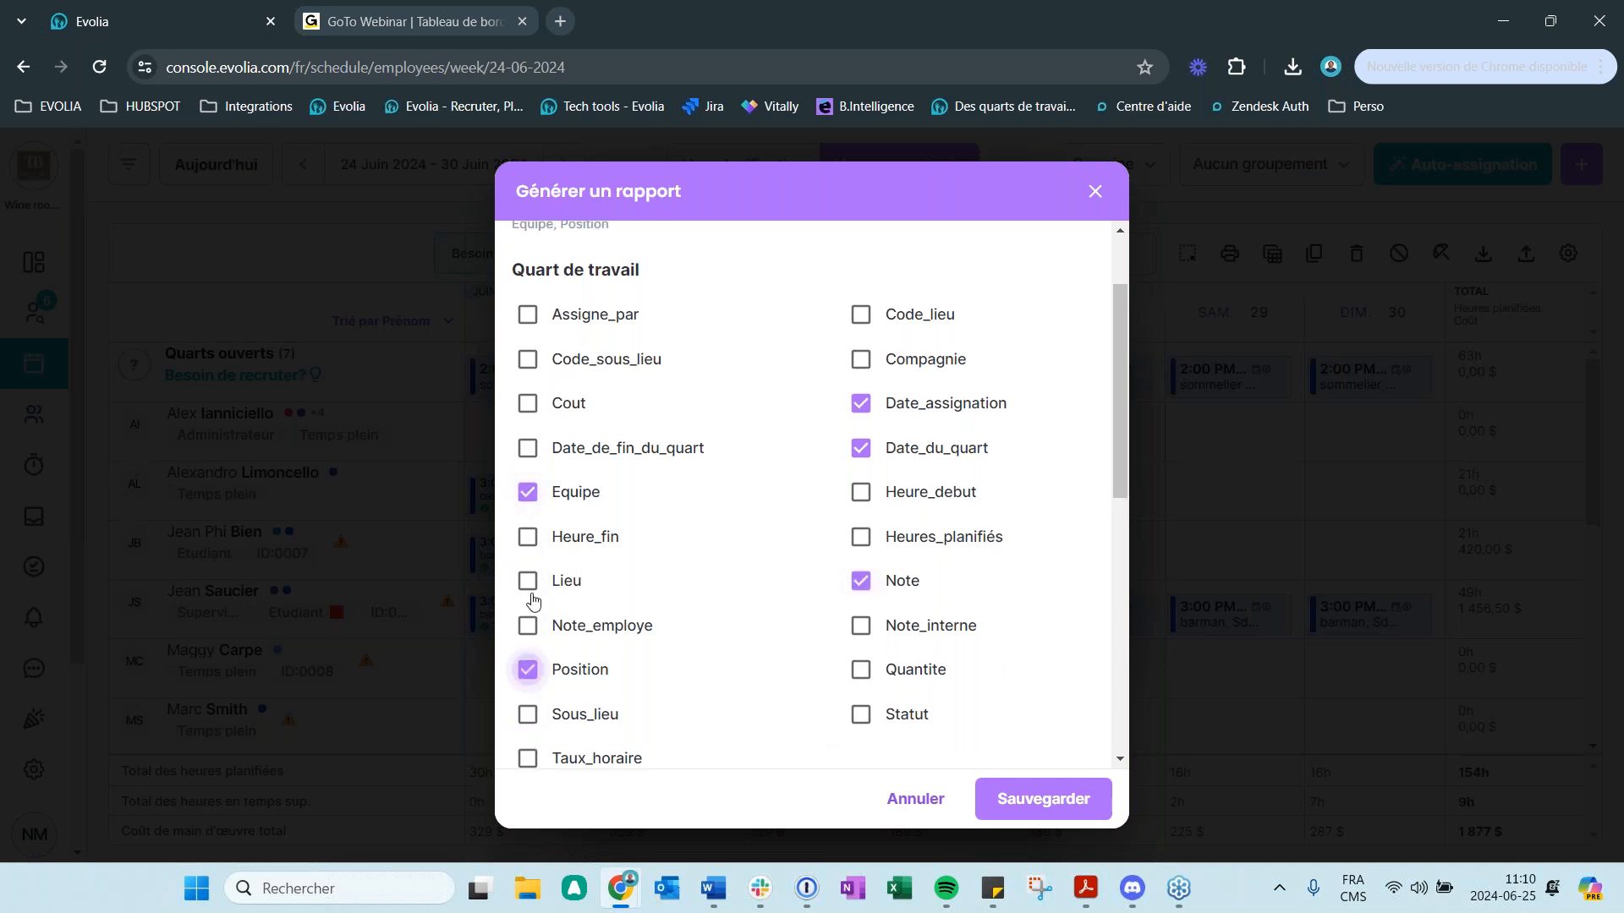
pyautogui.click(527, 580)
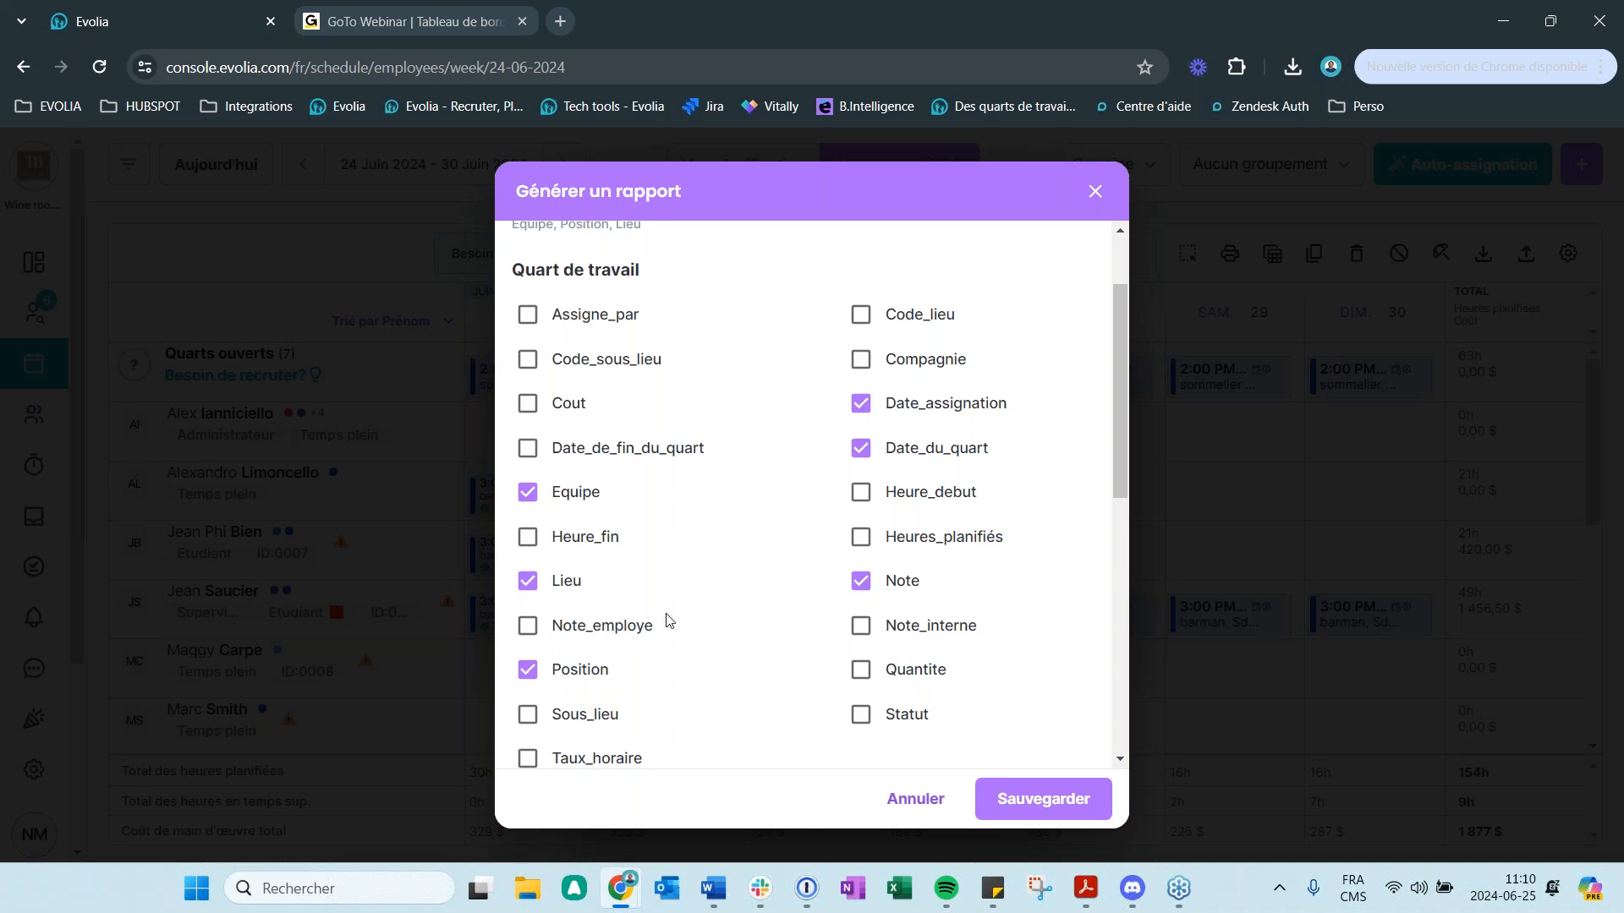
# - Check the selected file headers, save the custom report under the name test, and close the custom report manager
pyautogui.scroll(3, 751, 597)
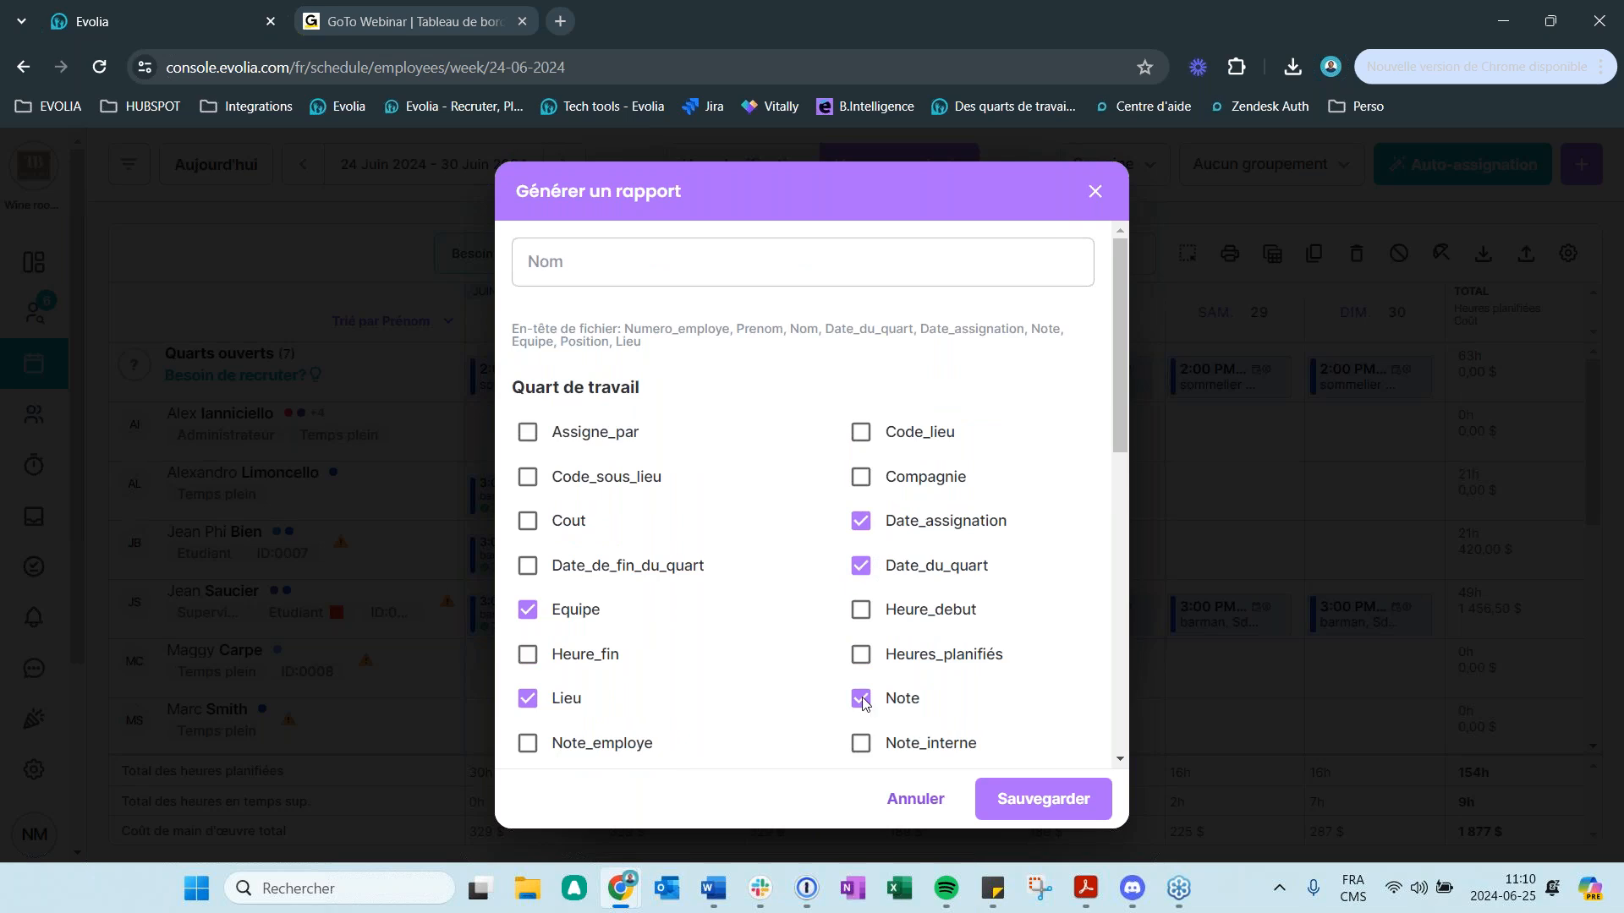
pyautogui.scroll(-3, 742, 655)
pyautogui.scroll(3, 743, 656)
pyautogui.scroll(-2, 819, 463)
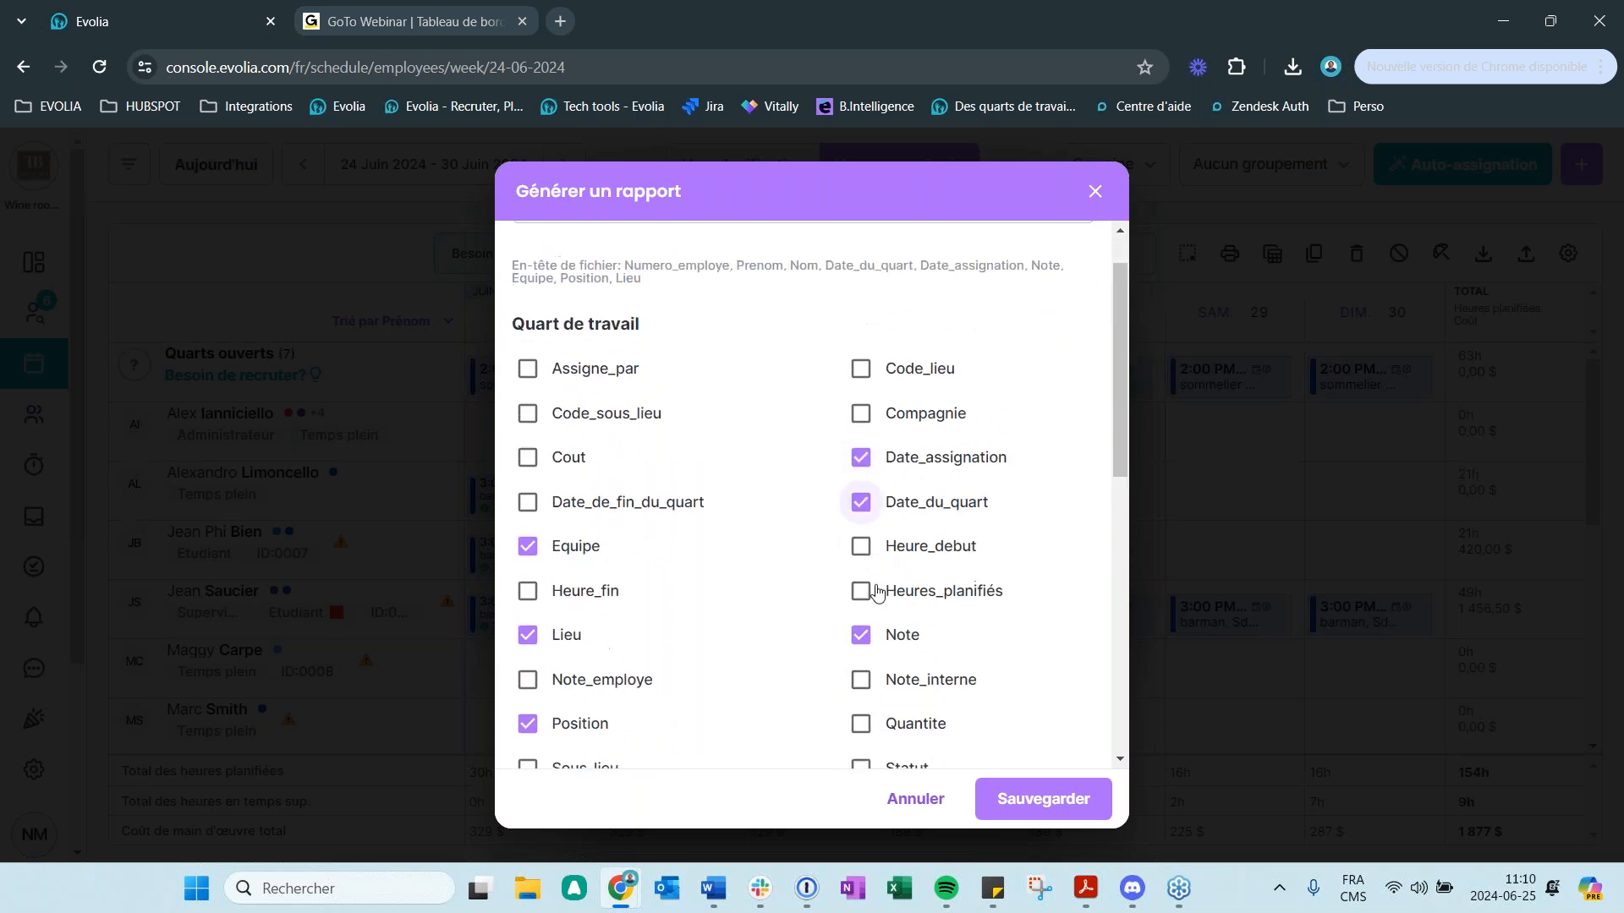
pyautogui.scroll(2, 837, 606)
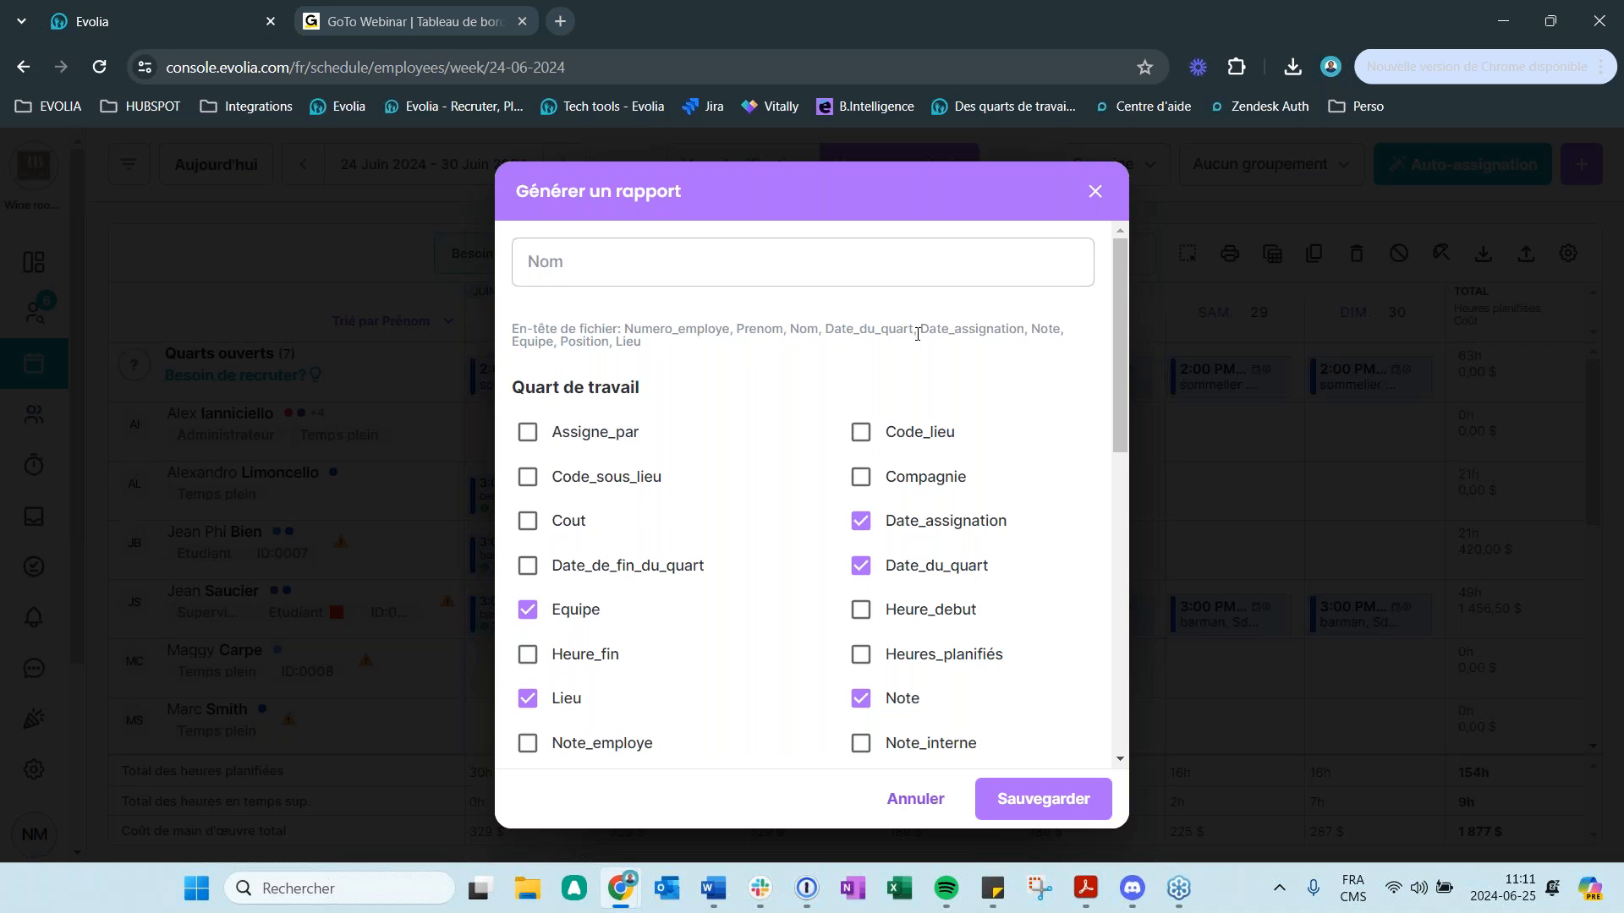
pyautogui.click(597, 275)
pyautogui.write('test')
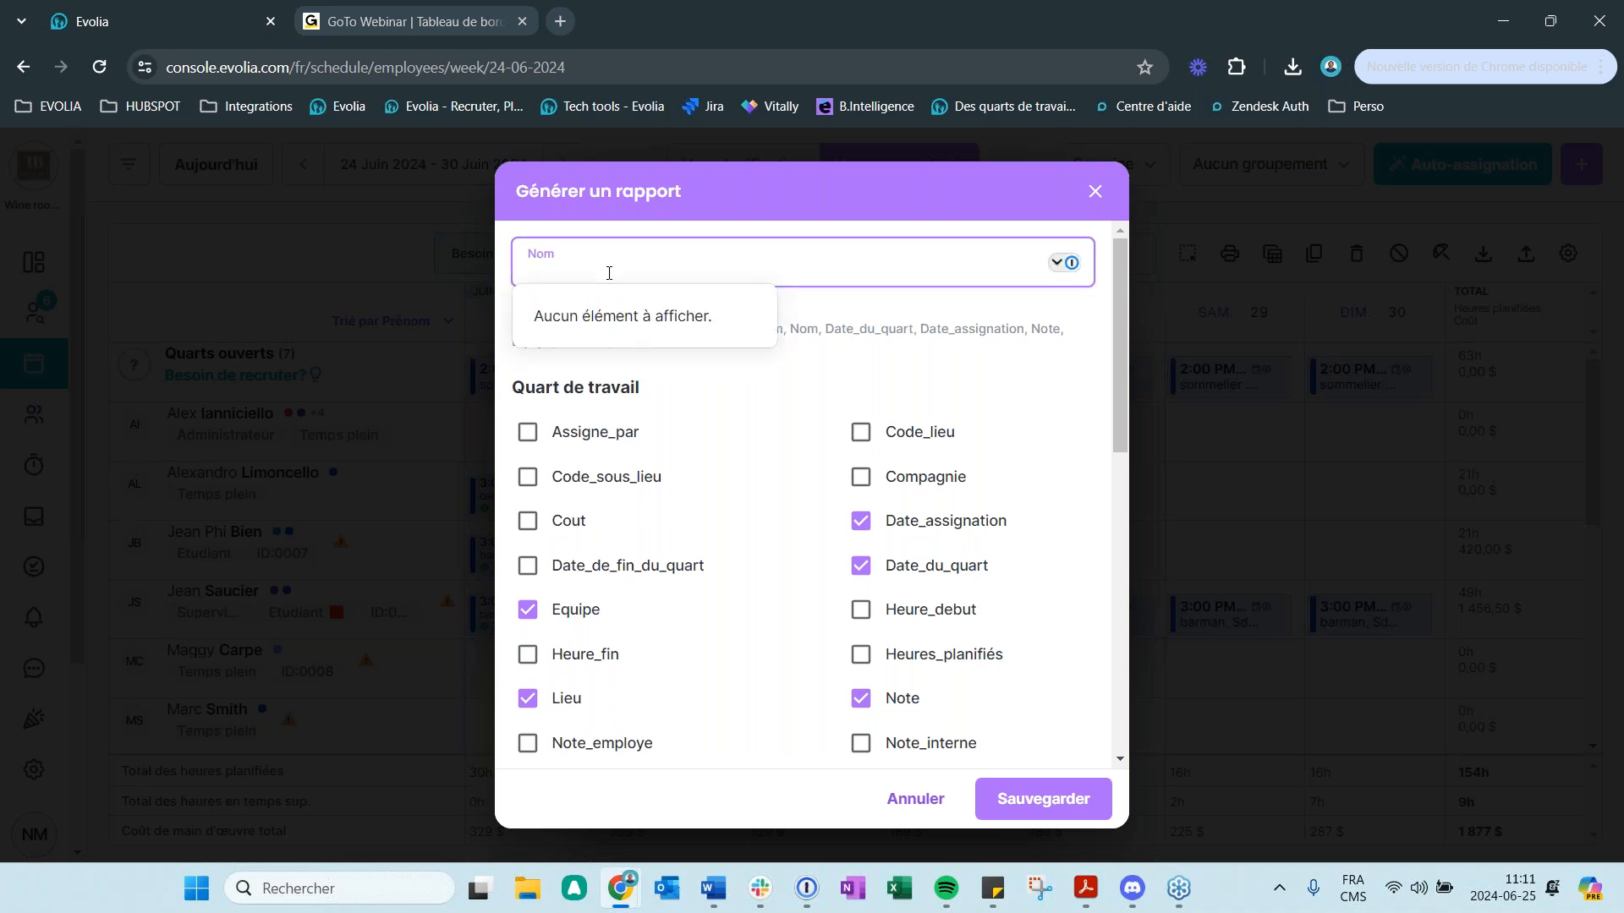
pyautogui.click(1061, 817)
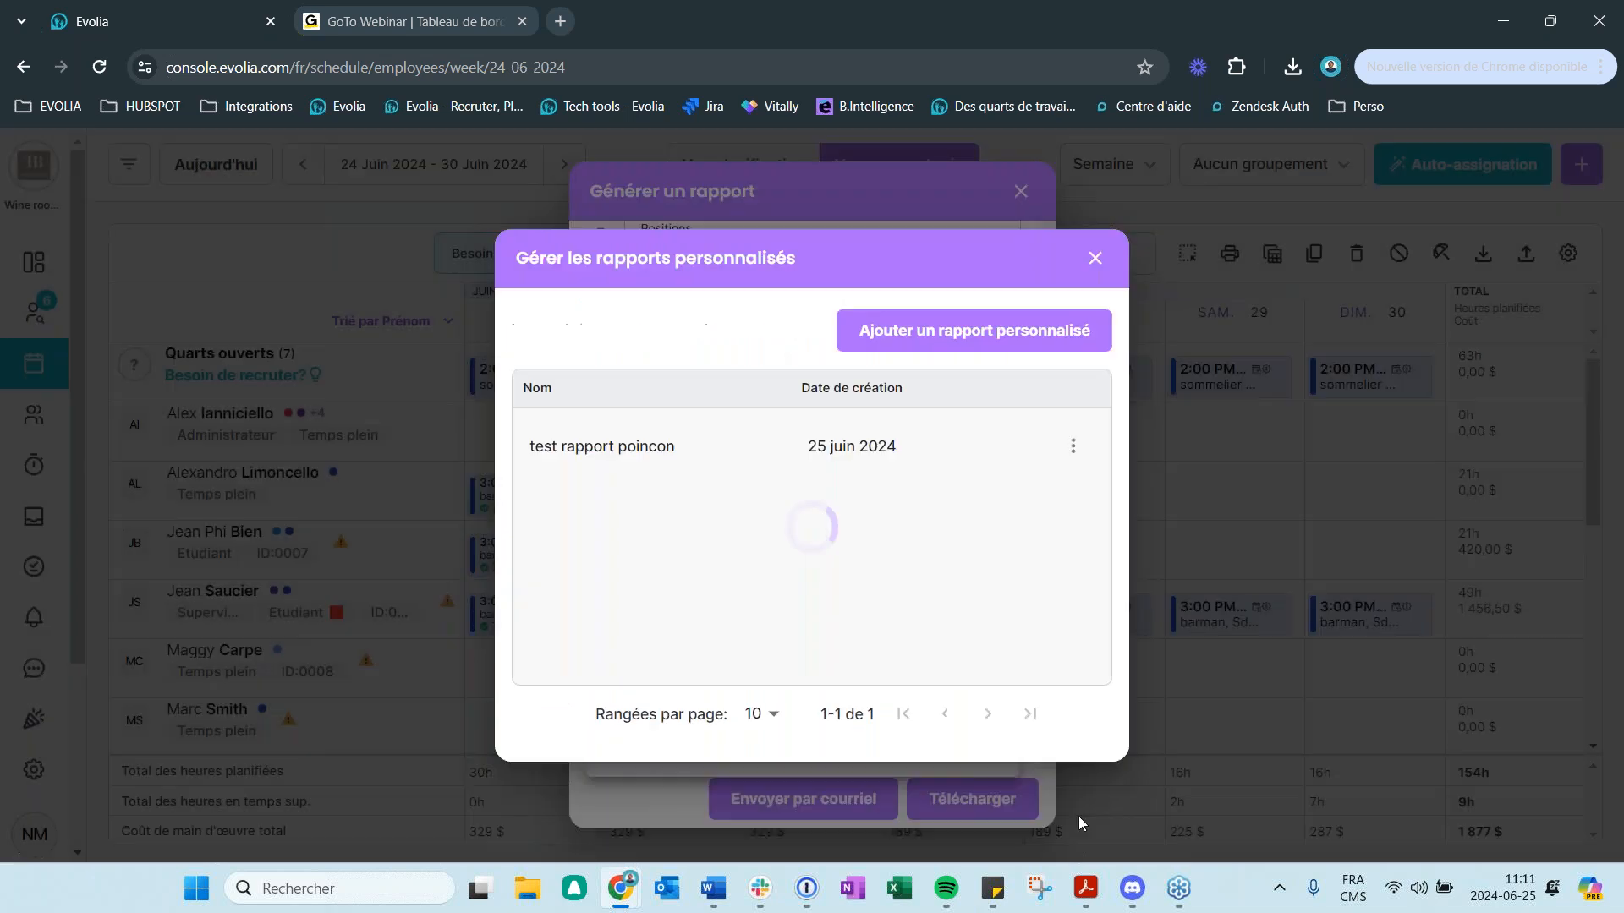
pyautogui.click(1095, 320)
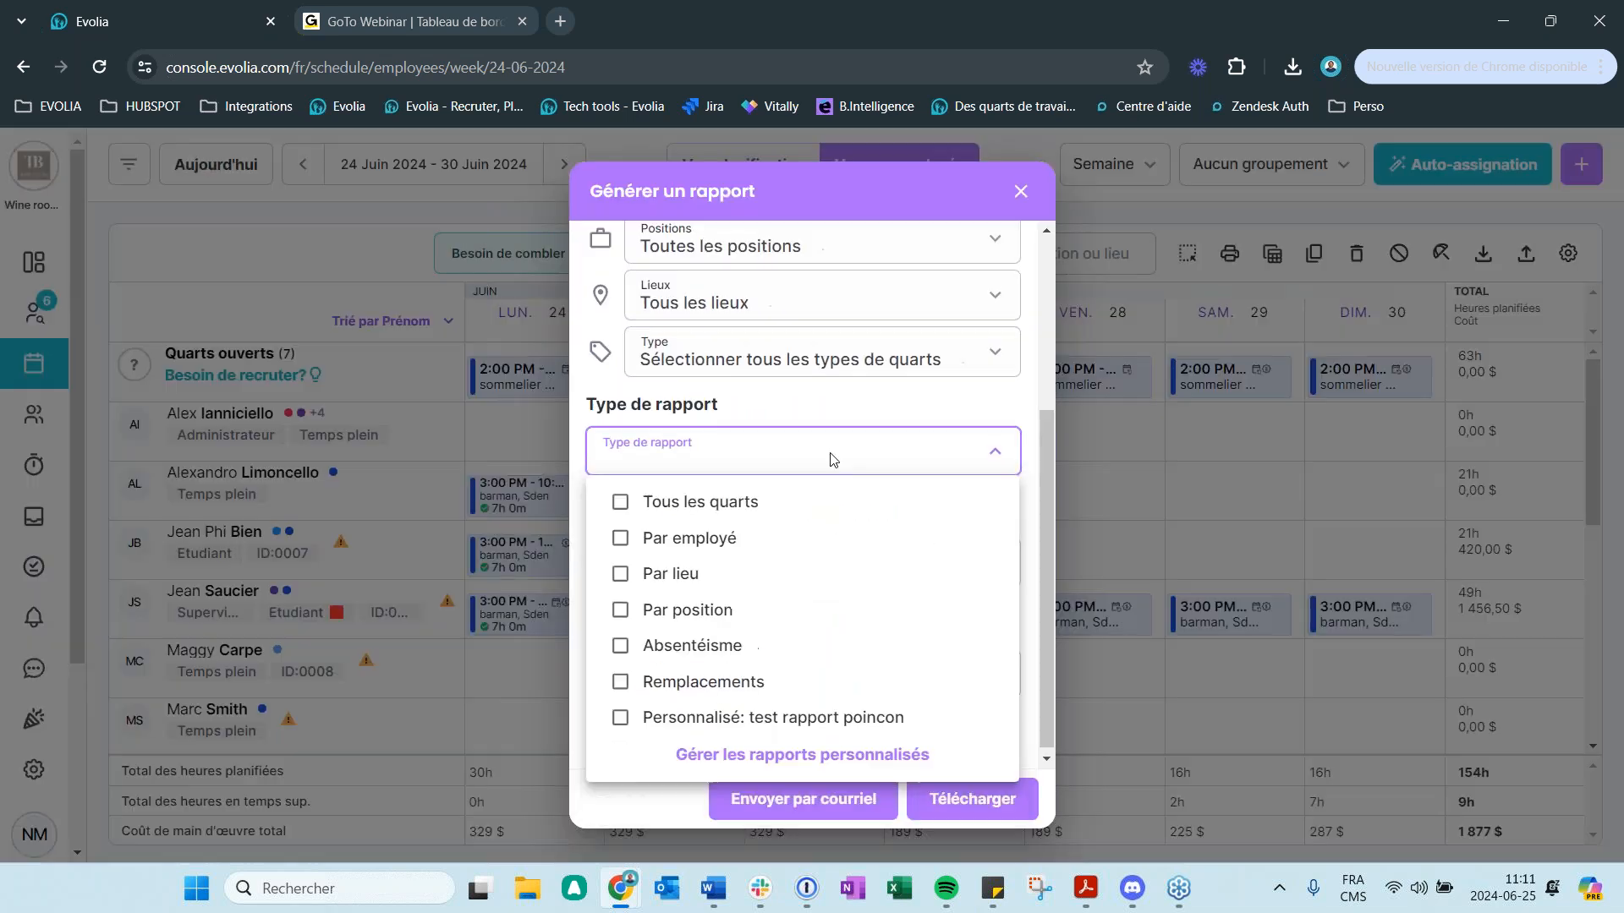
# - Download the Personnalisé: test report in Excel format
pyautogui.click(715, 752)
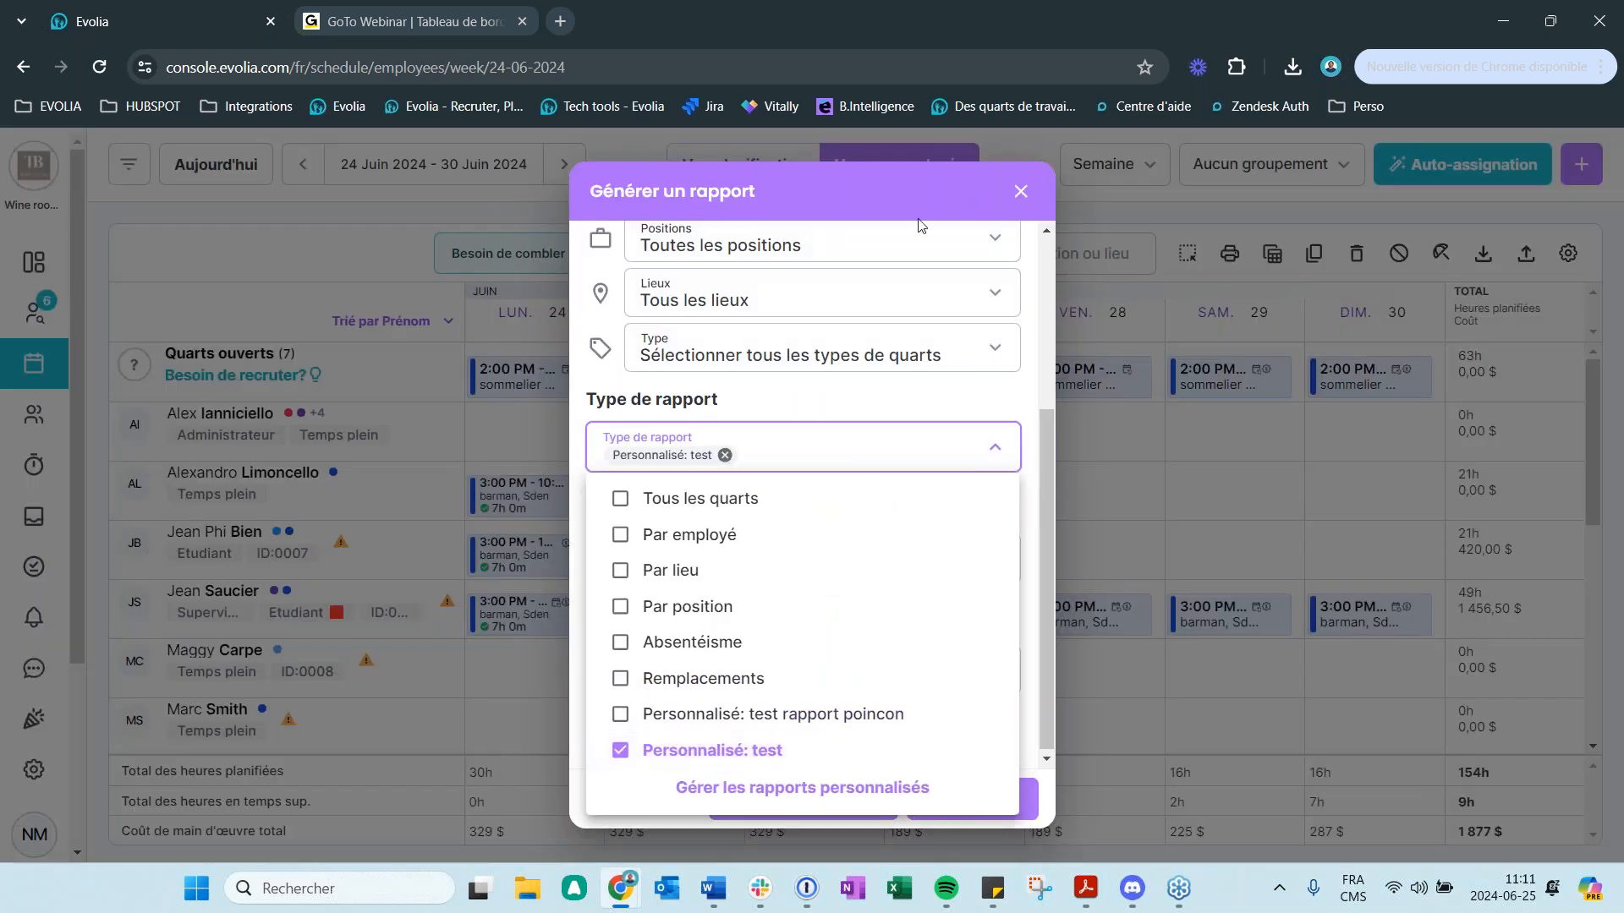
pyautogui.click(867, 435)
pyautogui.click(719, 569)
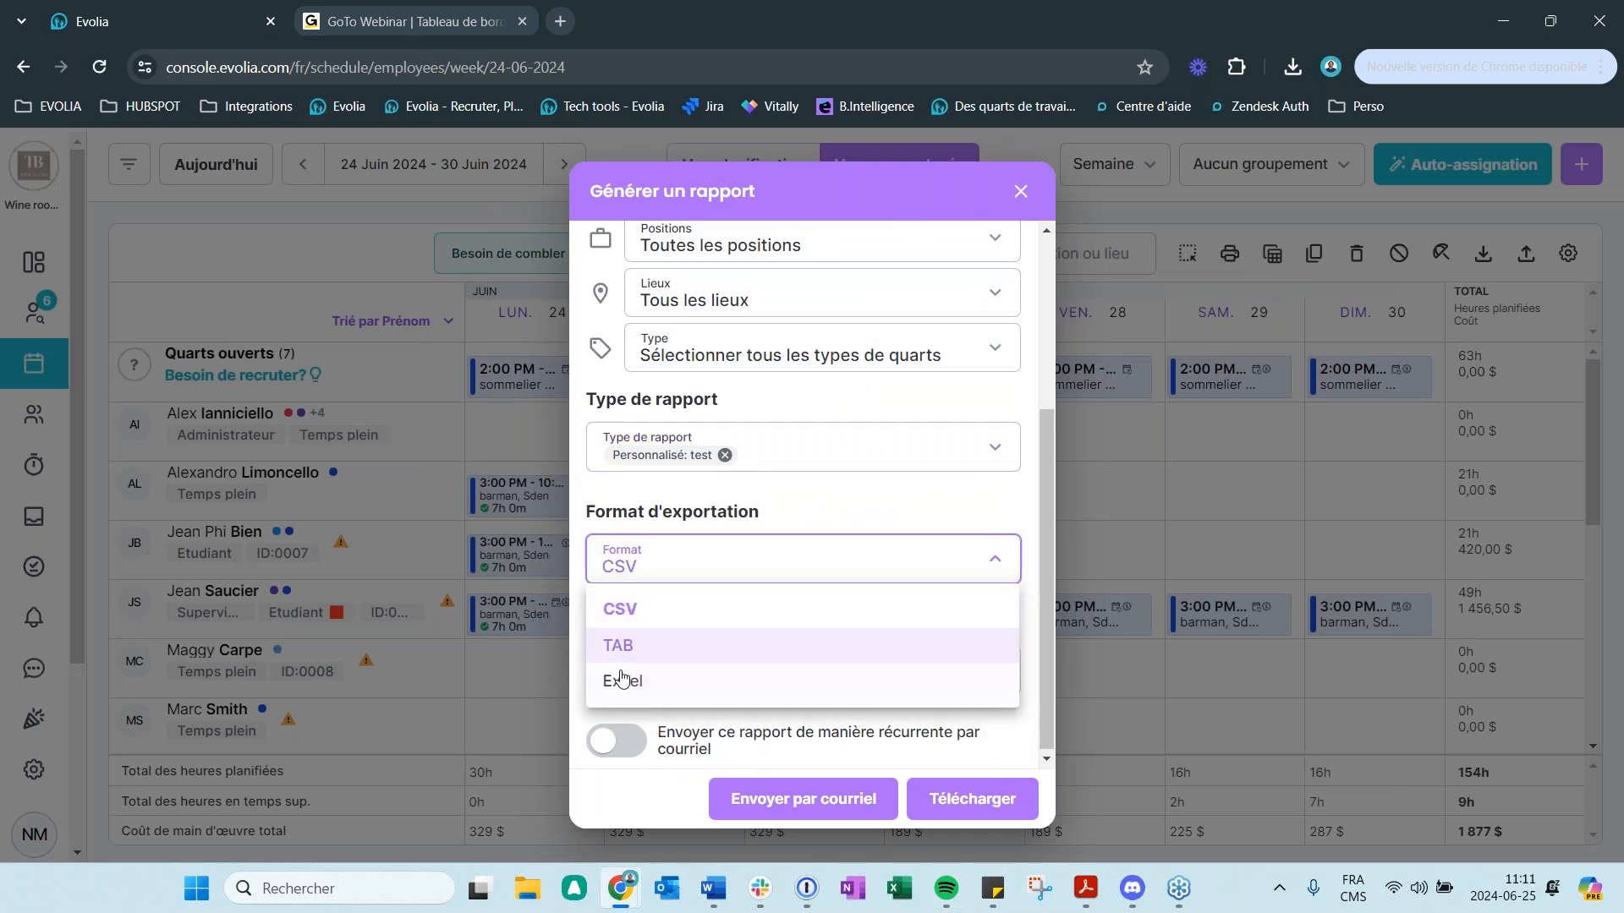
pyautogui.click(623, 686)
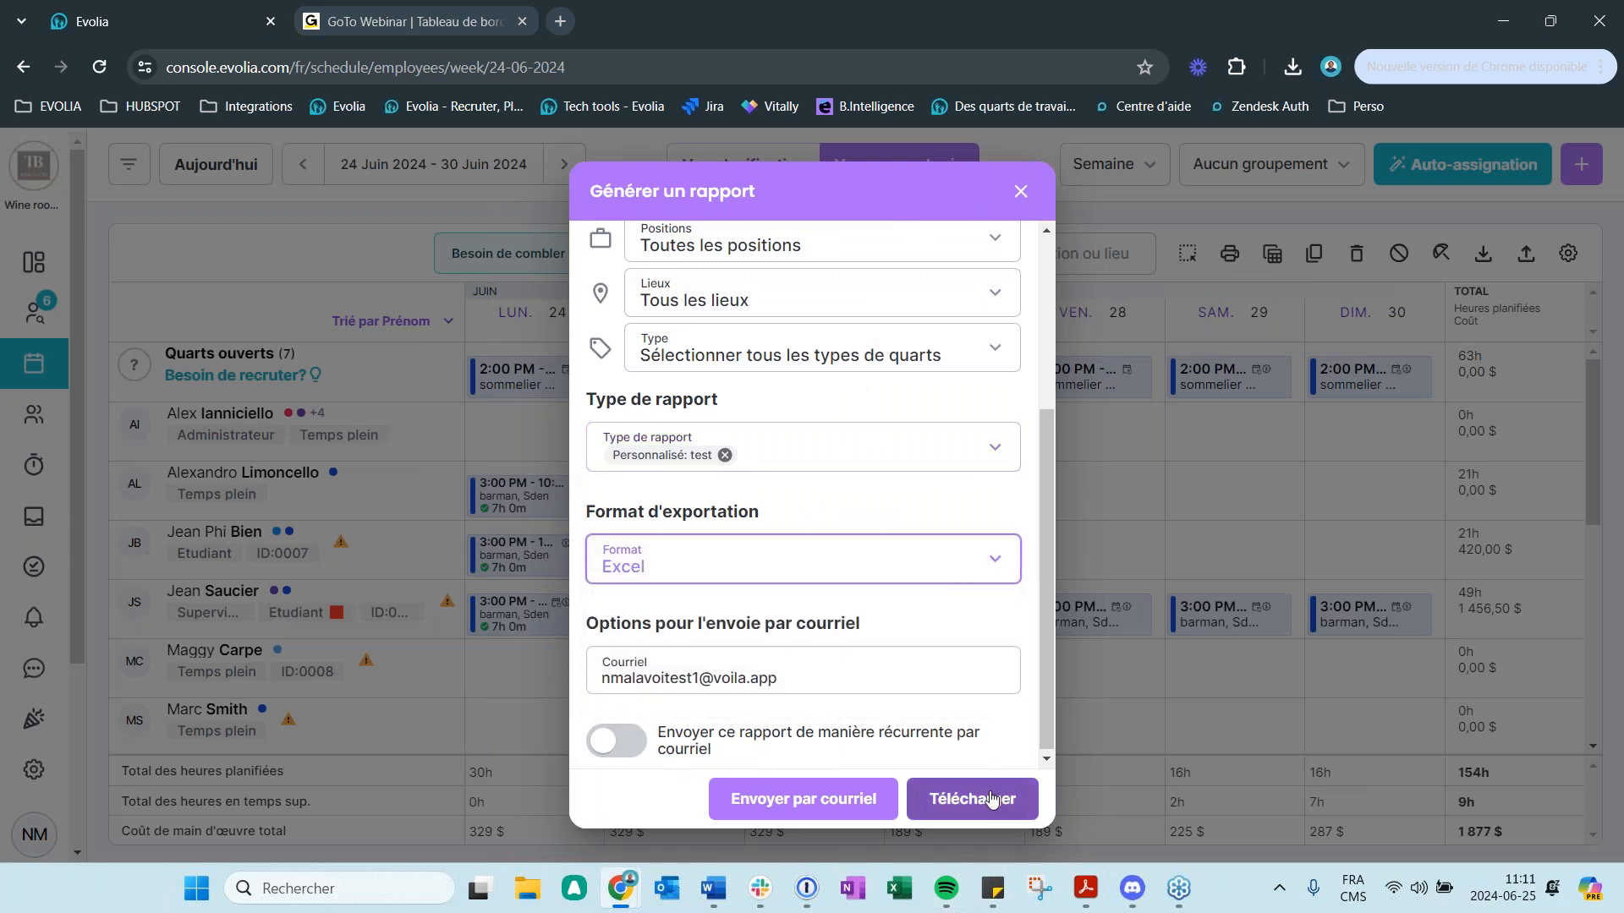
pyautogui.click(972, 799)
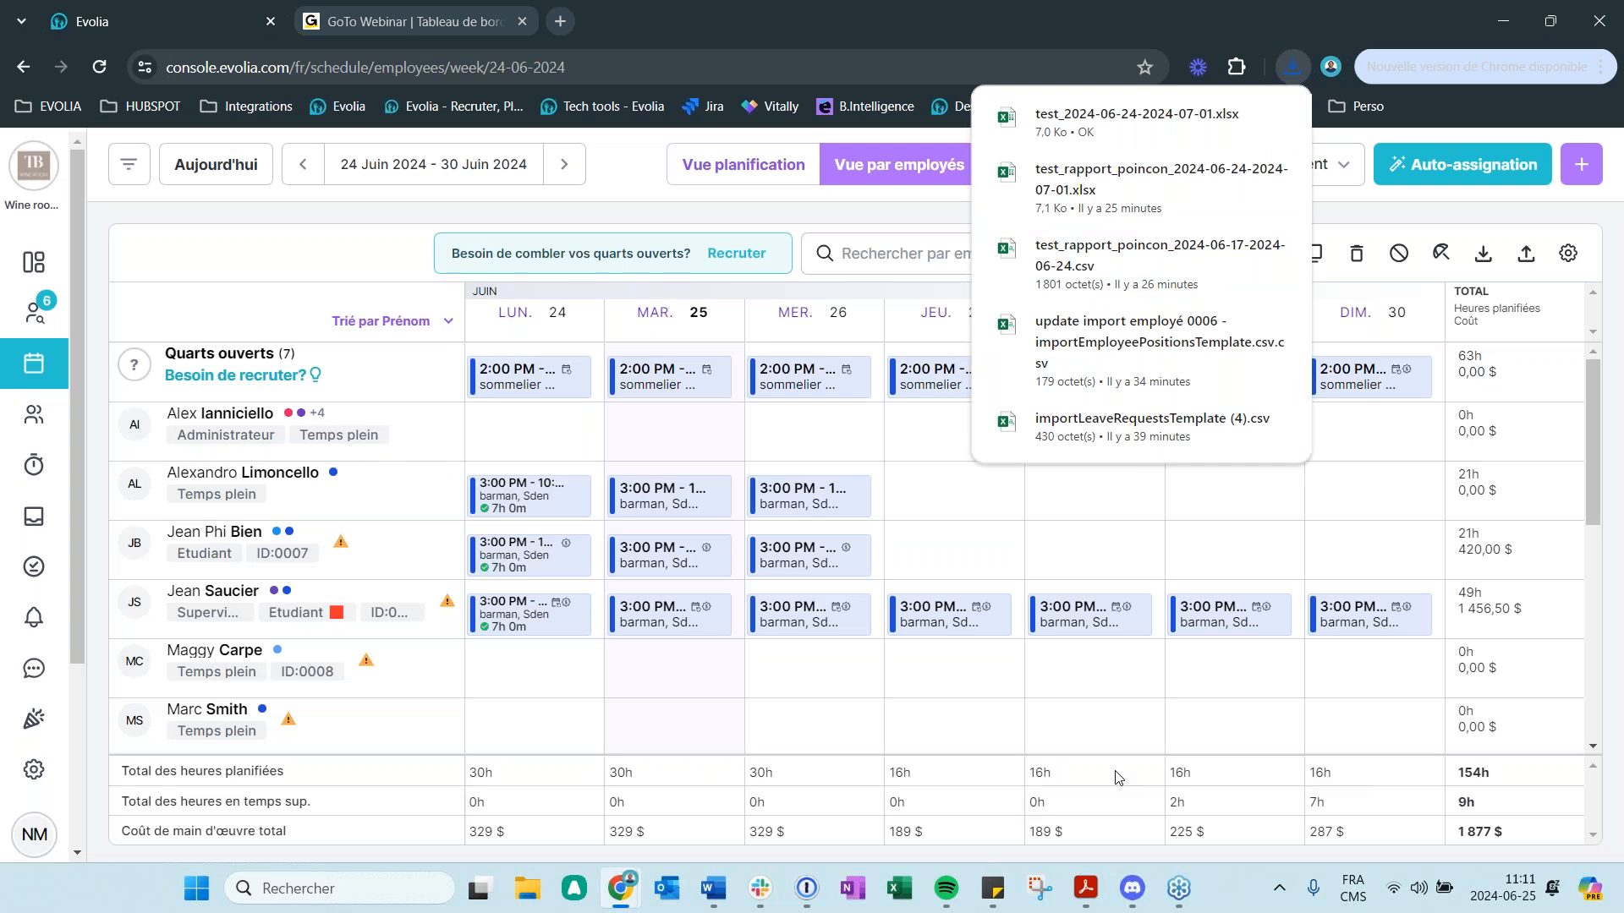
# - Open the downloaded test report in Excel, widen the Date_du_quart and Date_assignation columns to read them, and close the workbook
pyautogui.click(1105, 124)
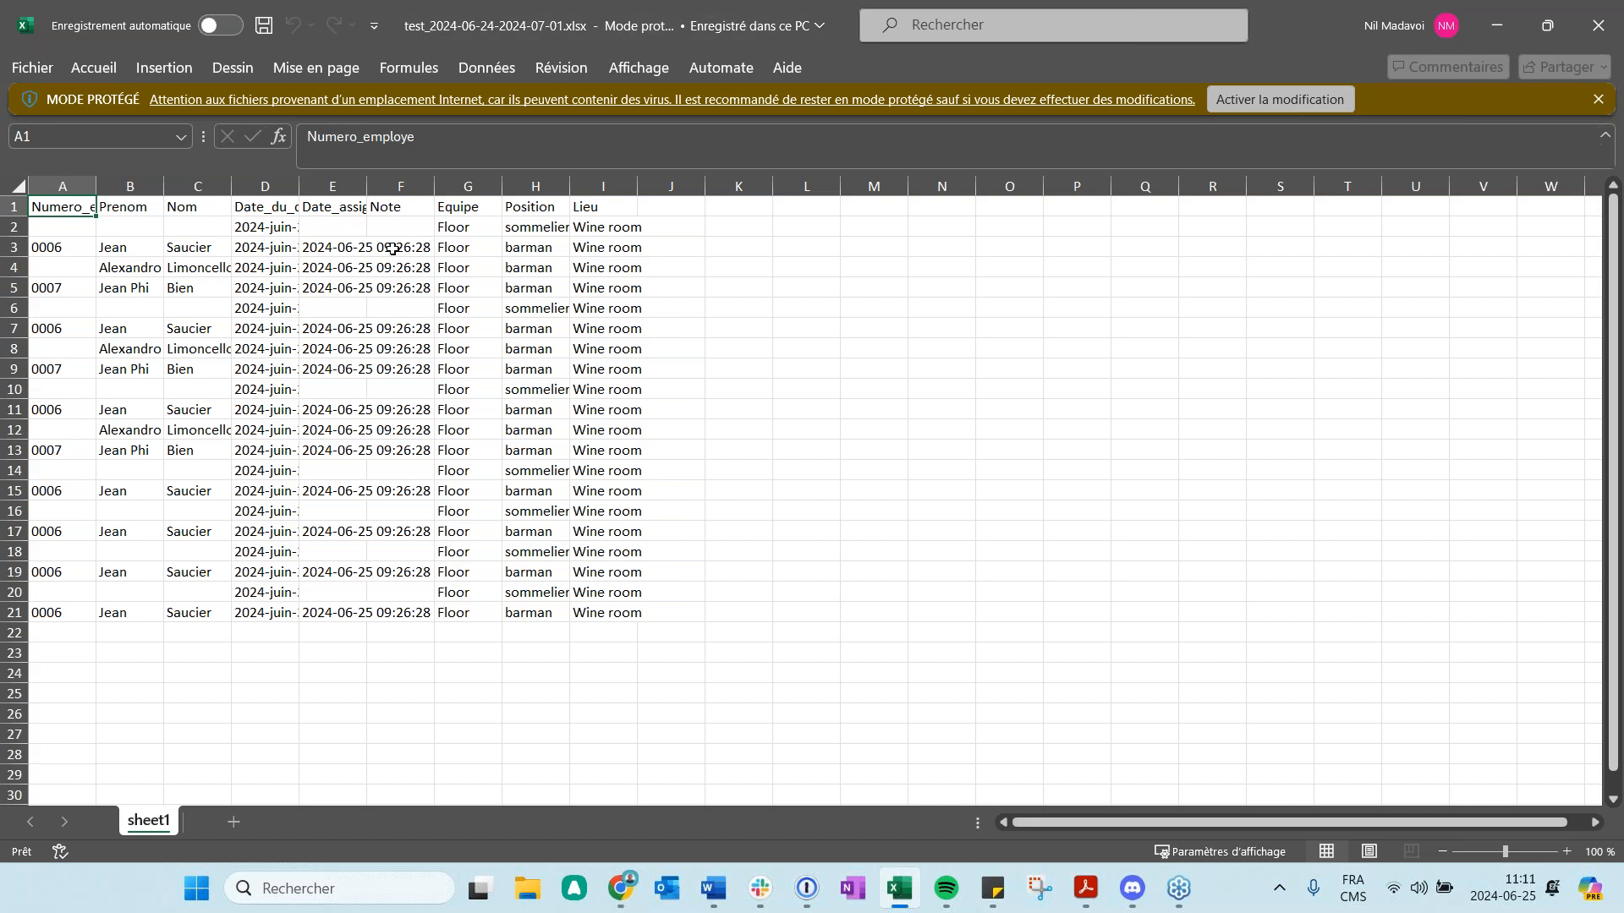
pyautogui.moveTo(298, 186); pyautogui.dragTo(639, 186)
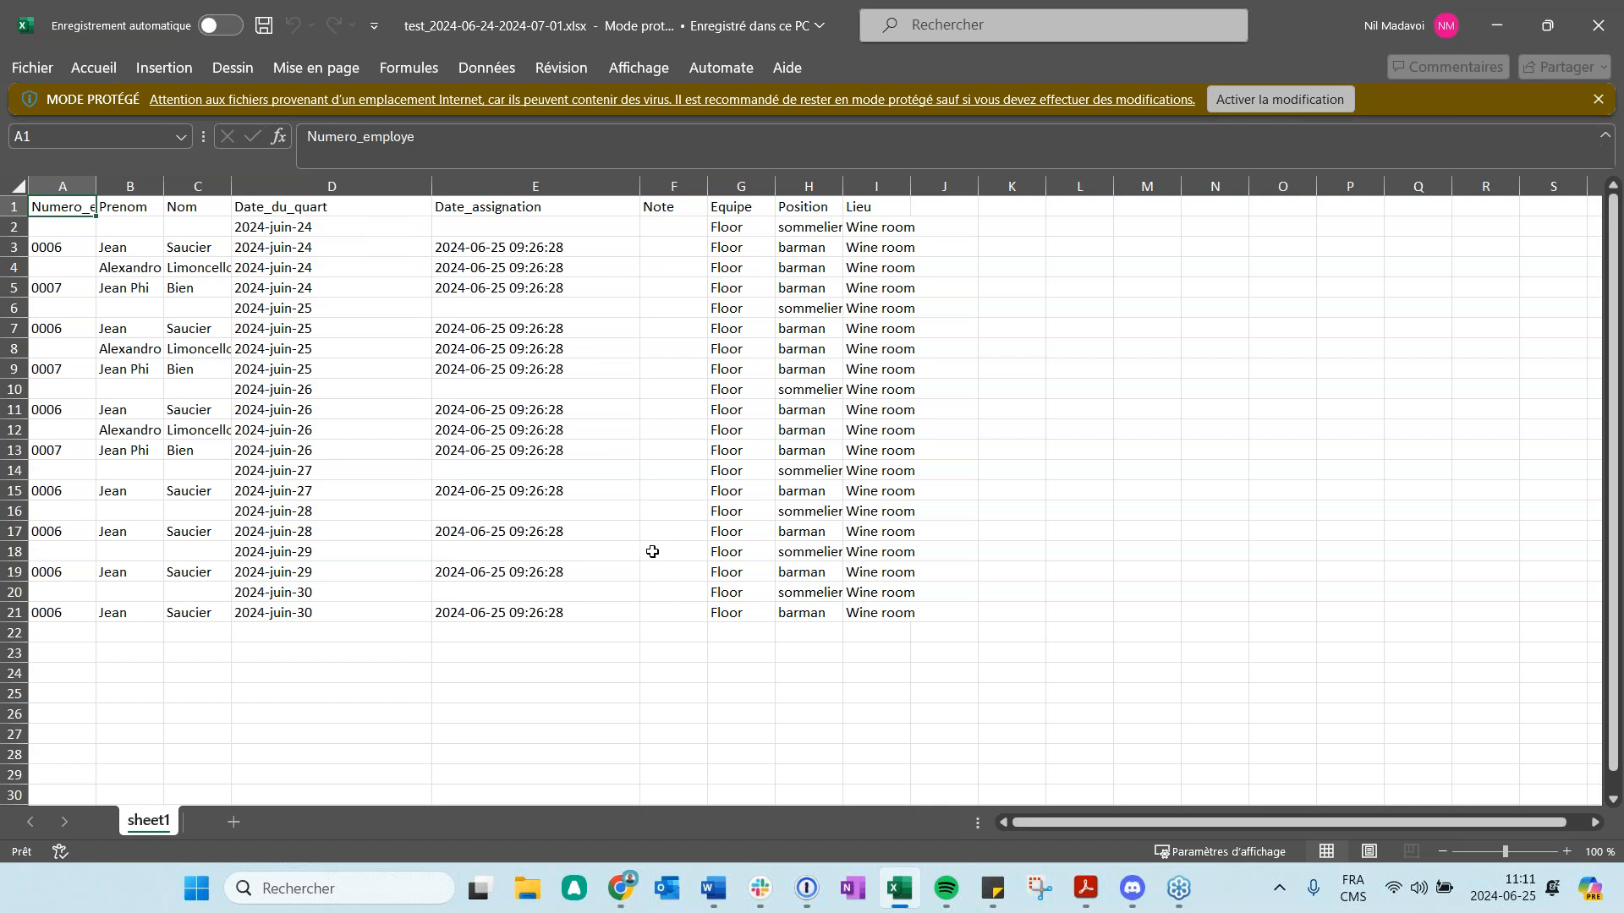
pyautogui.click(1586, 35)
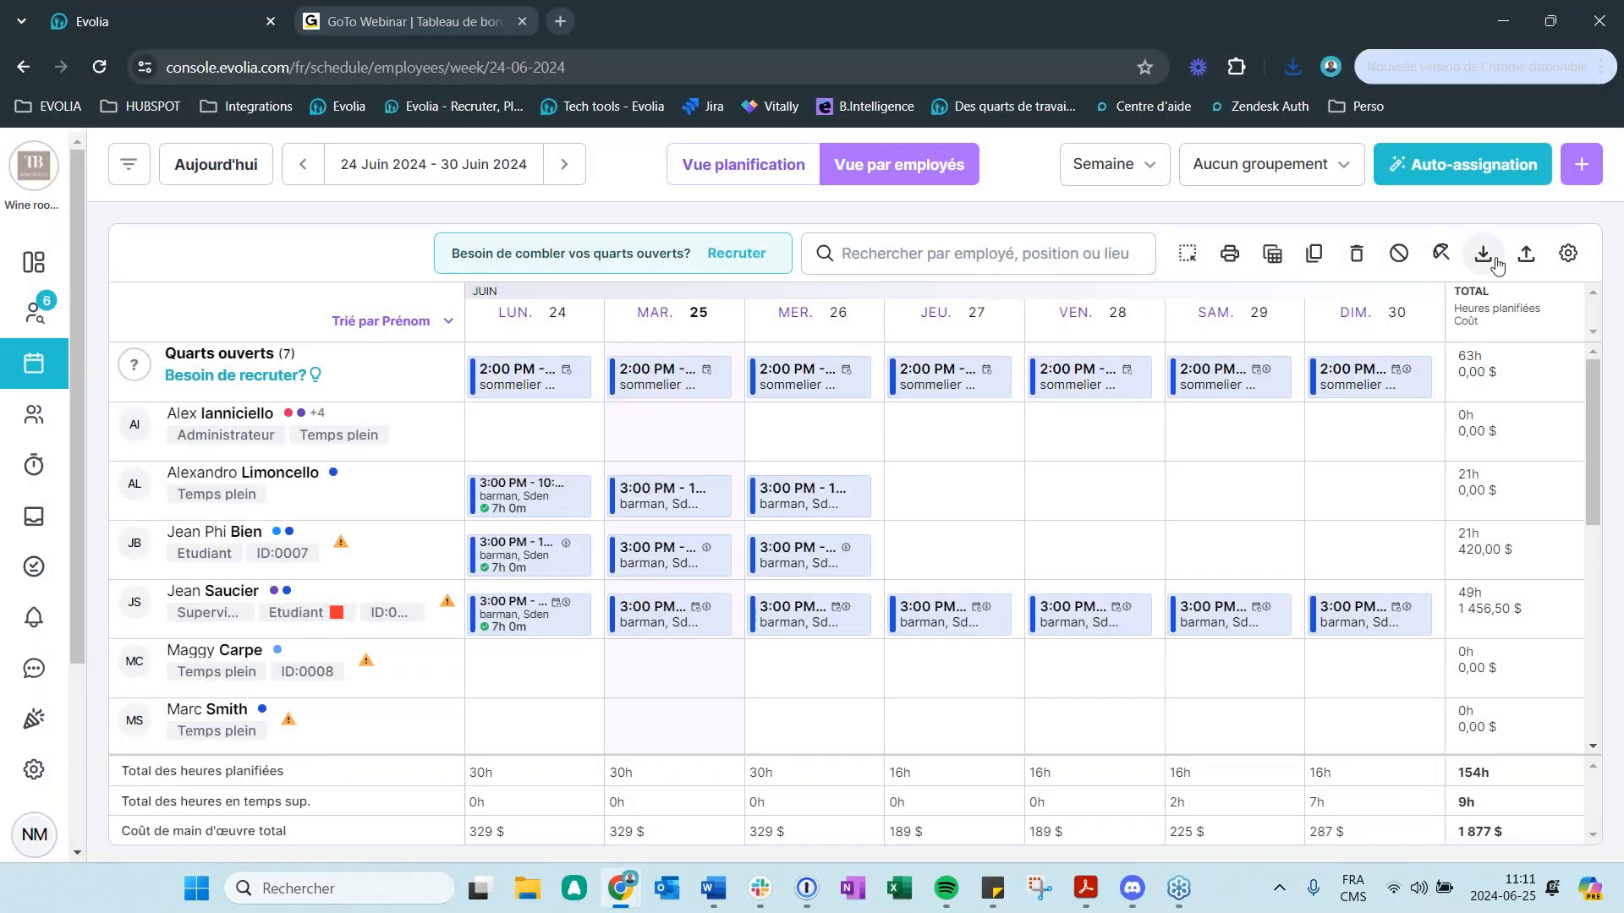
# - Reopen the schedule's report export dialog and enable recurring email delivery of the report
pyautogui.click(1494, 262)
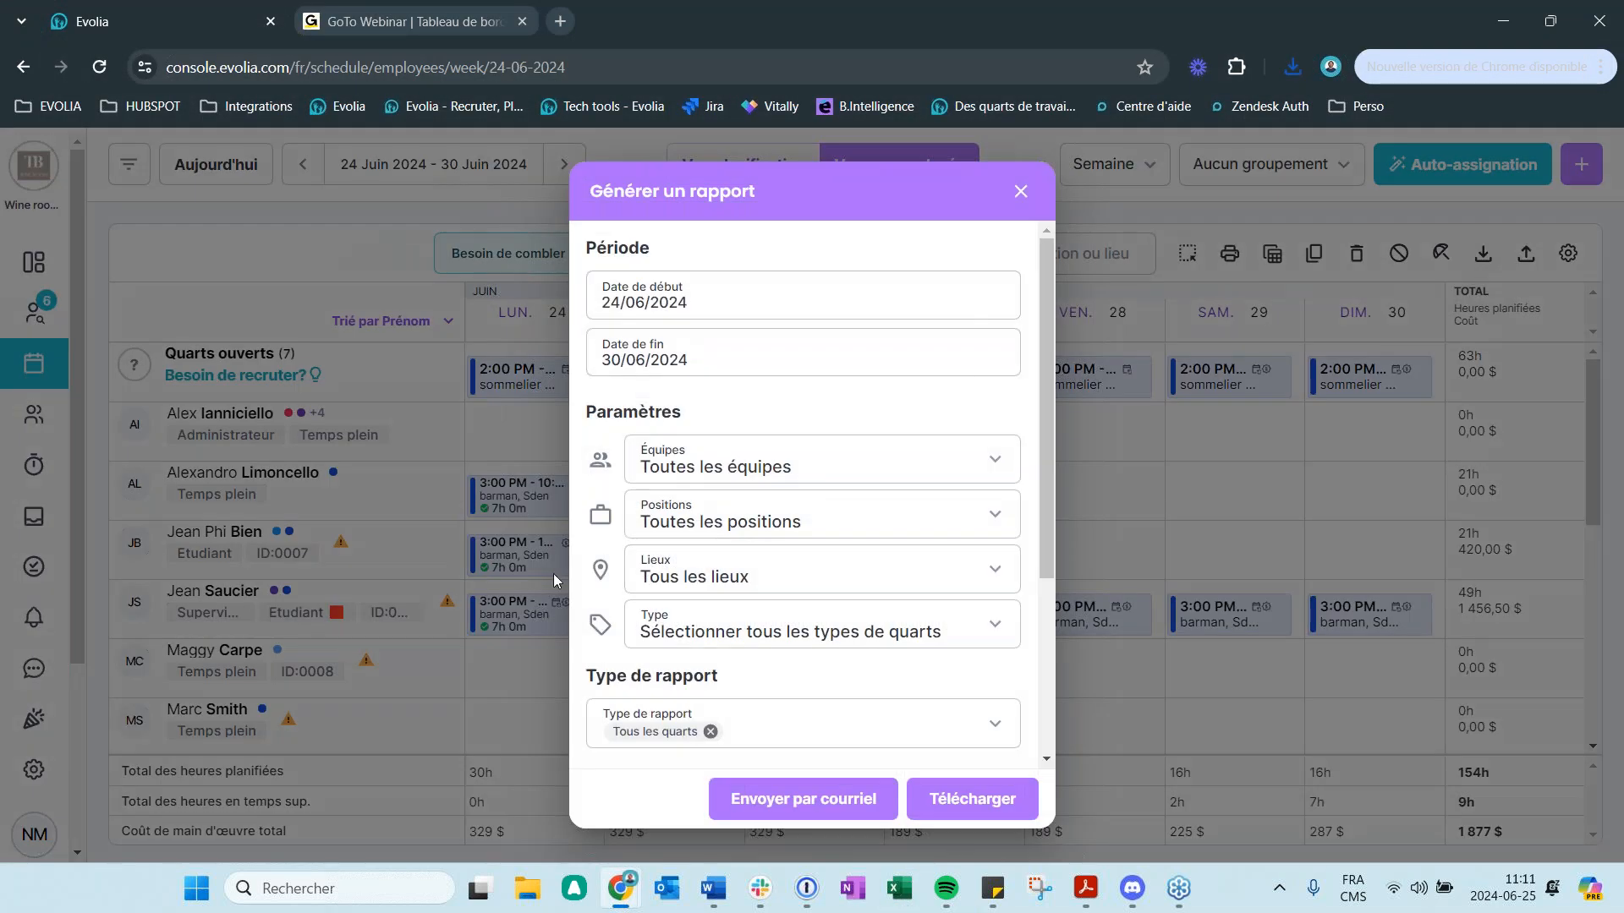
pyautogui.scroll(-3, 953, 656)
pyautogui.scroll(-1, 953, 656)
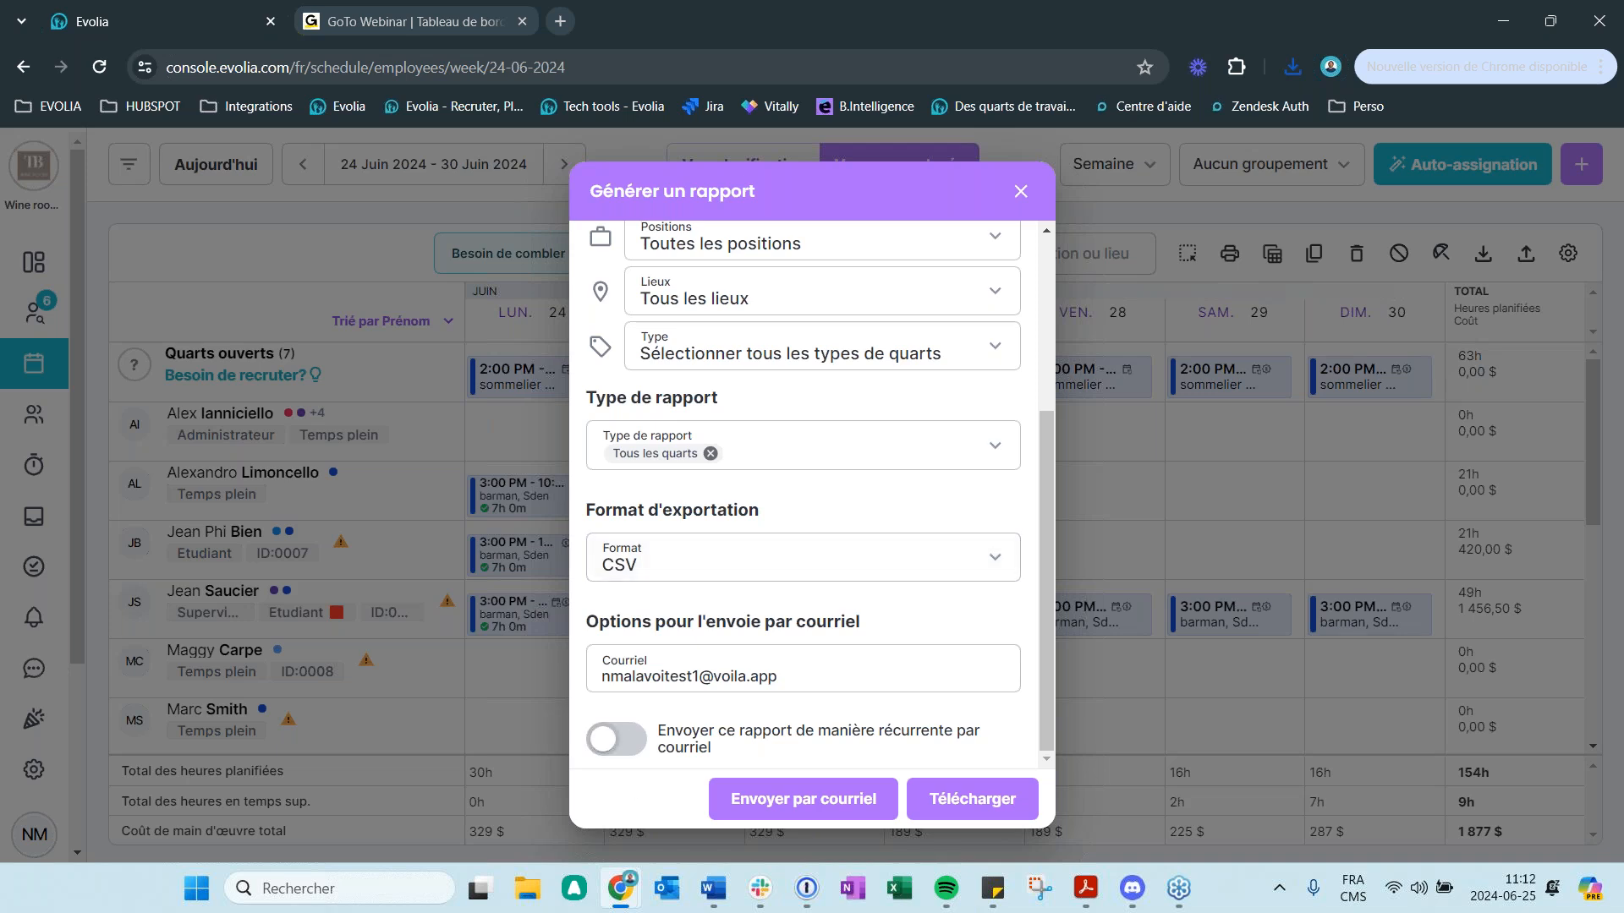
pyautogui.click(630, 739)
pyautogui.scroll(-3, 707, 682)
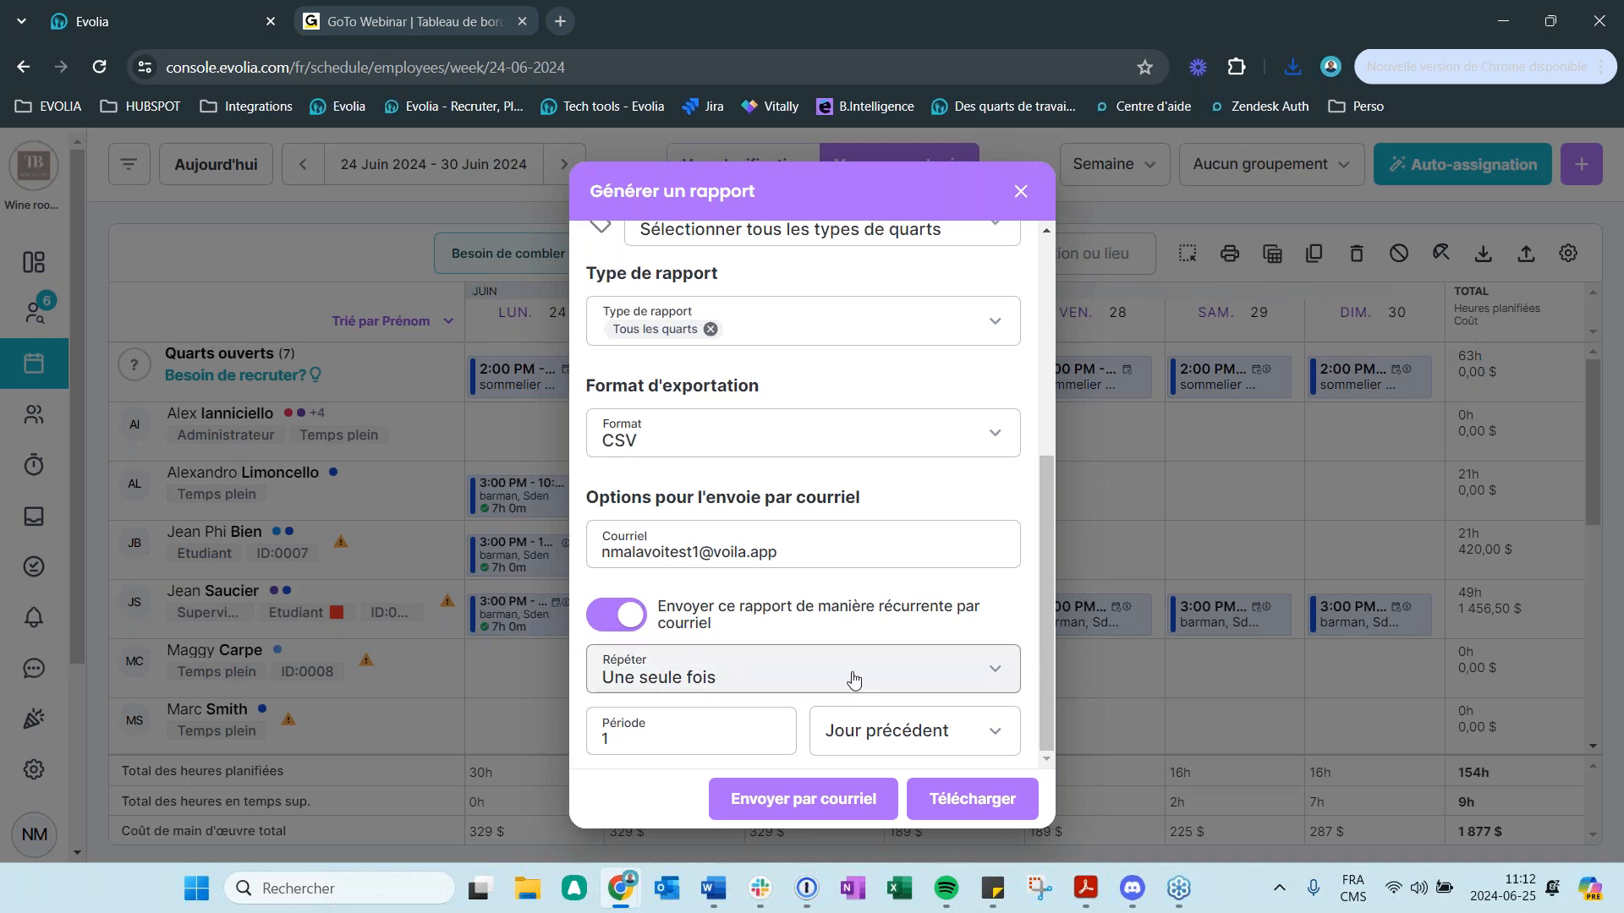
# - Set the recurrence to Chaque semaine le lundi and review the period unit options, keeping Jour précédent
pyautogui.click(856, 681)
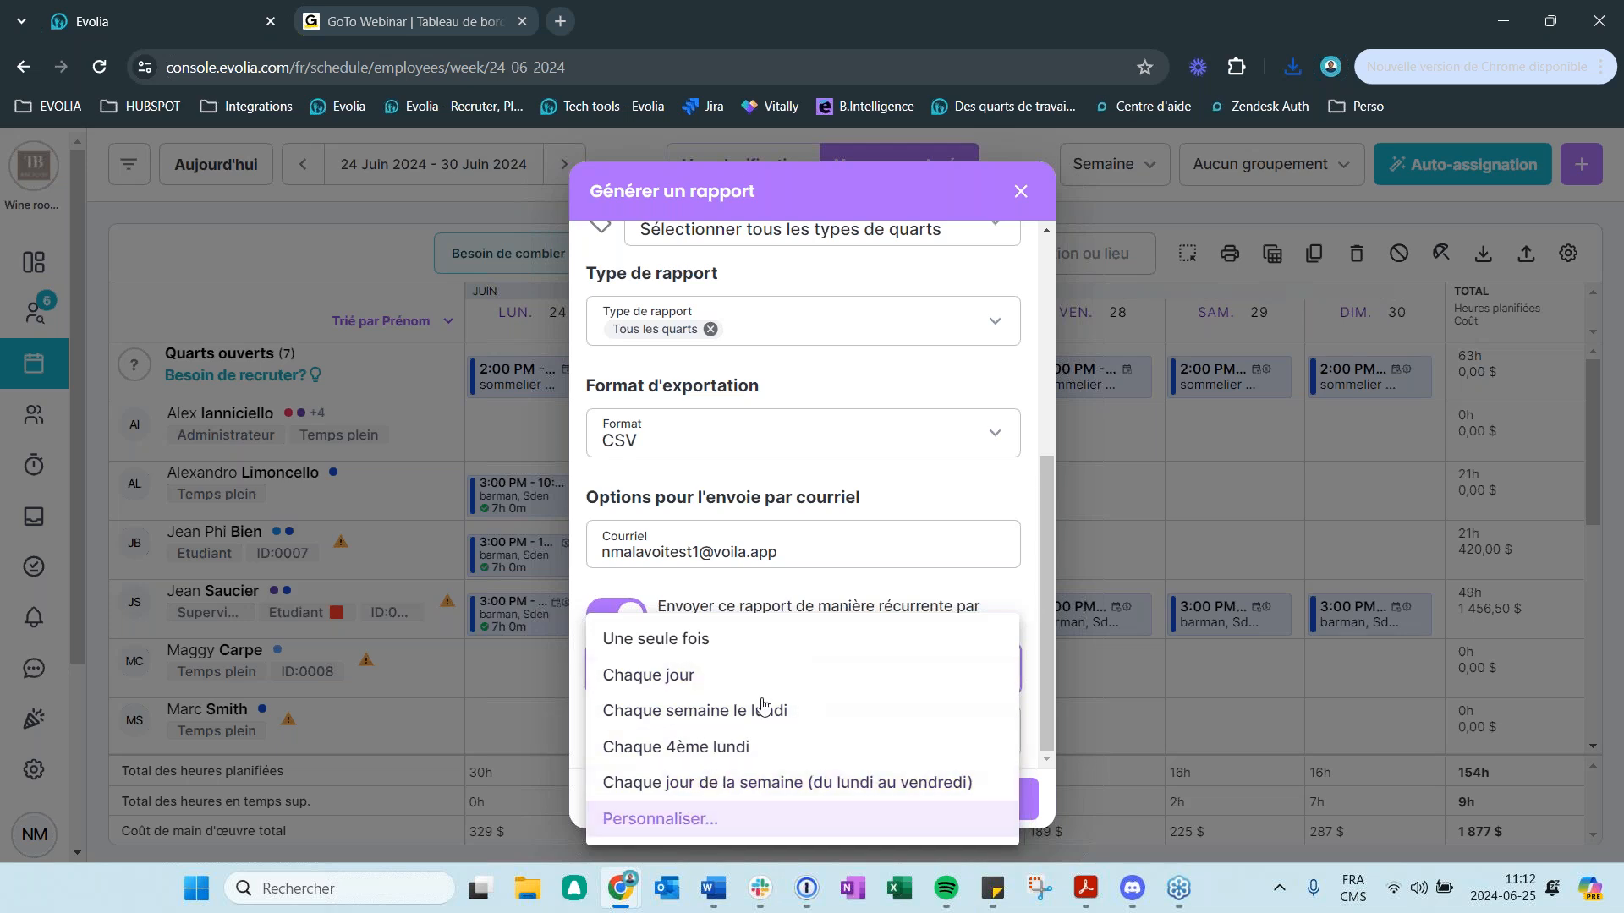
pyautogui.click(783, 712)
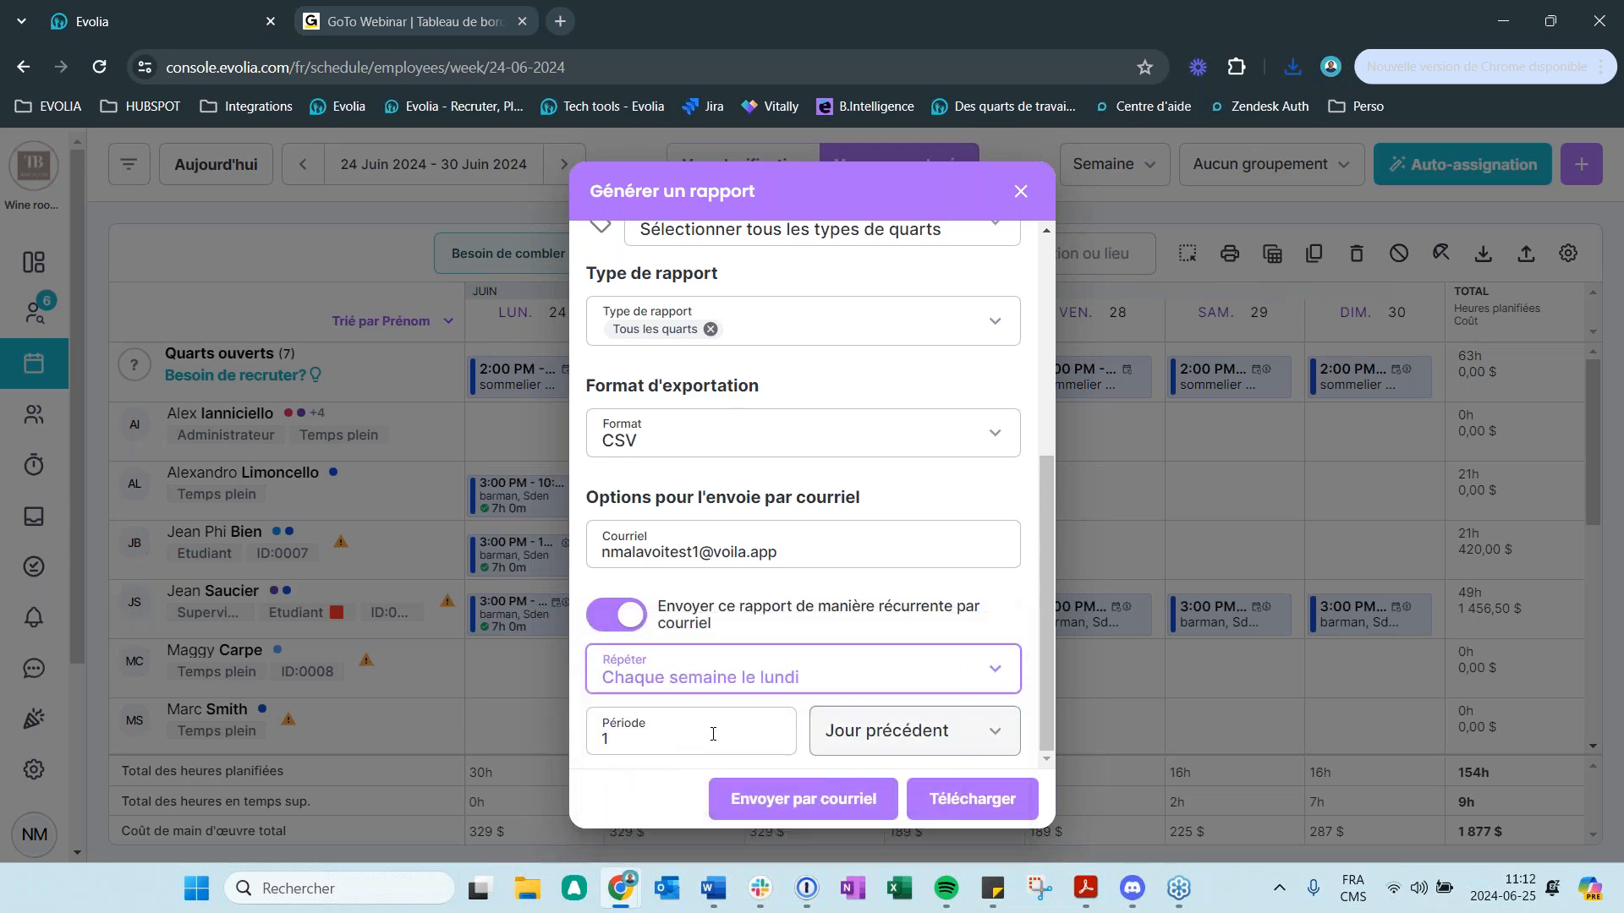
pyautogui.click(854, 744)
pyautogui.click(879, 735)
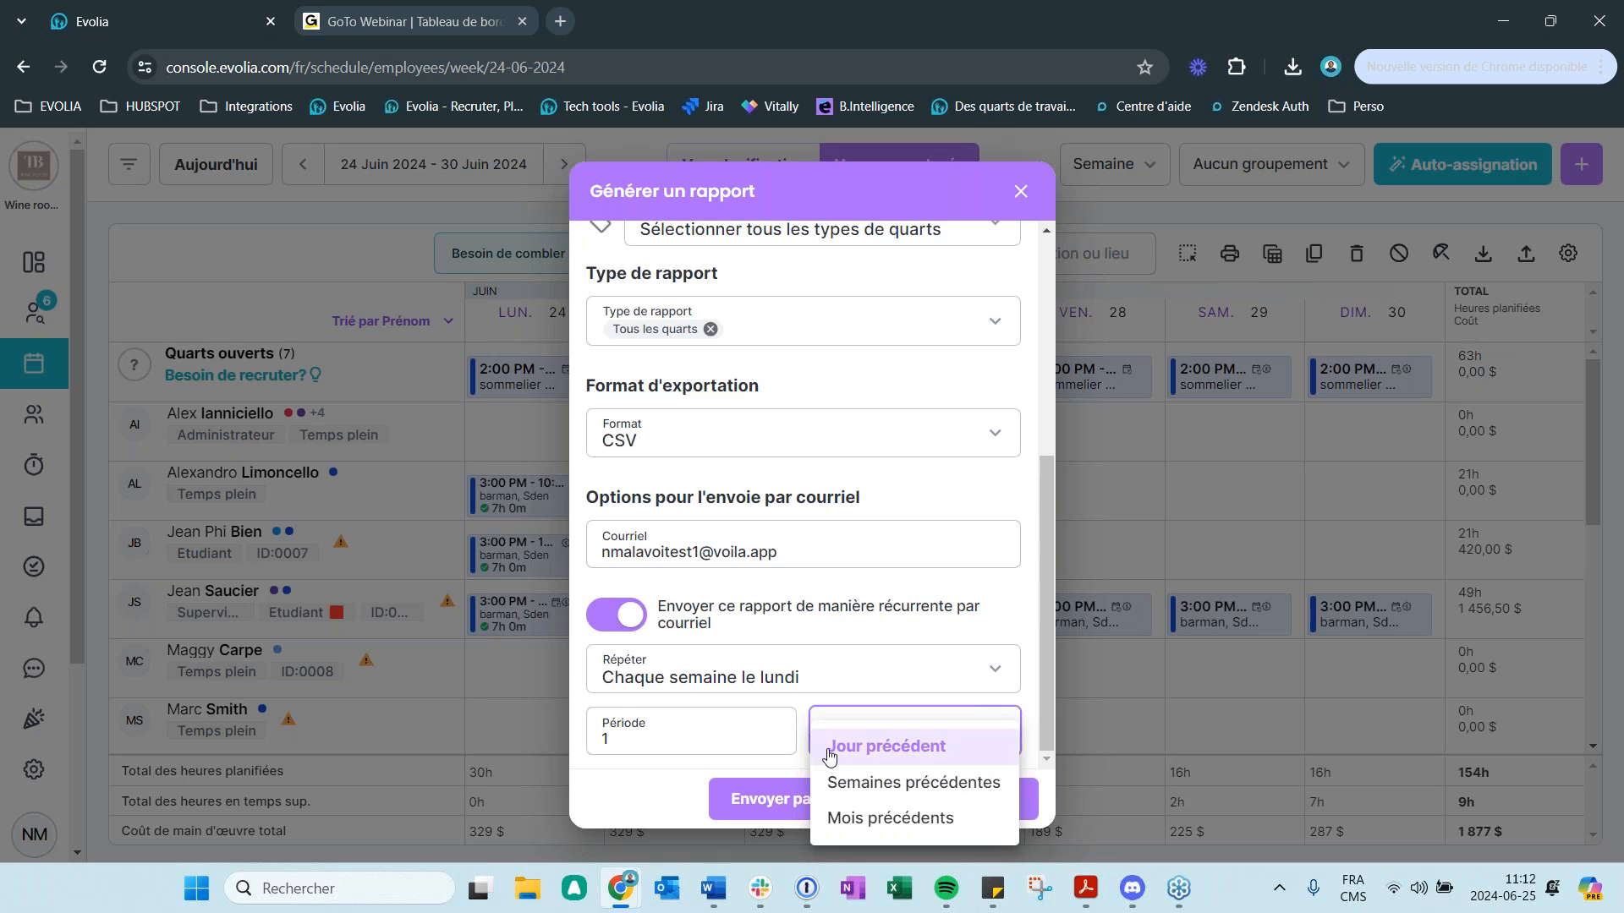
pyautogui.click(741, 703)
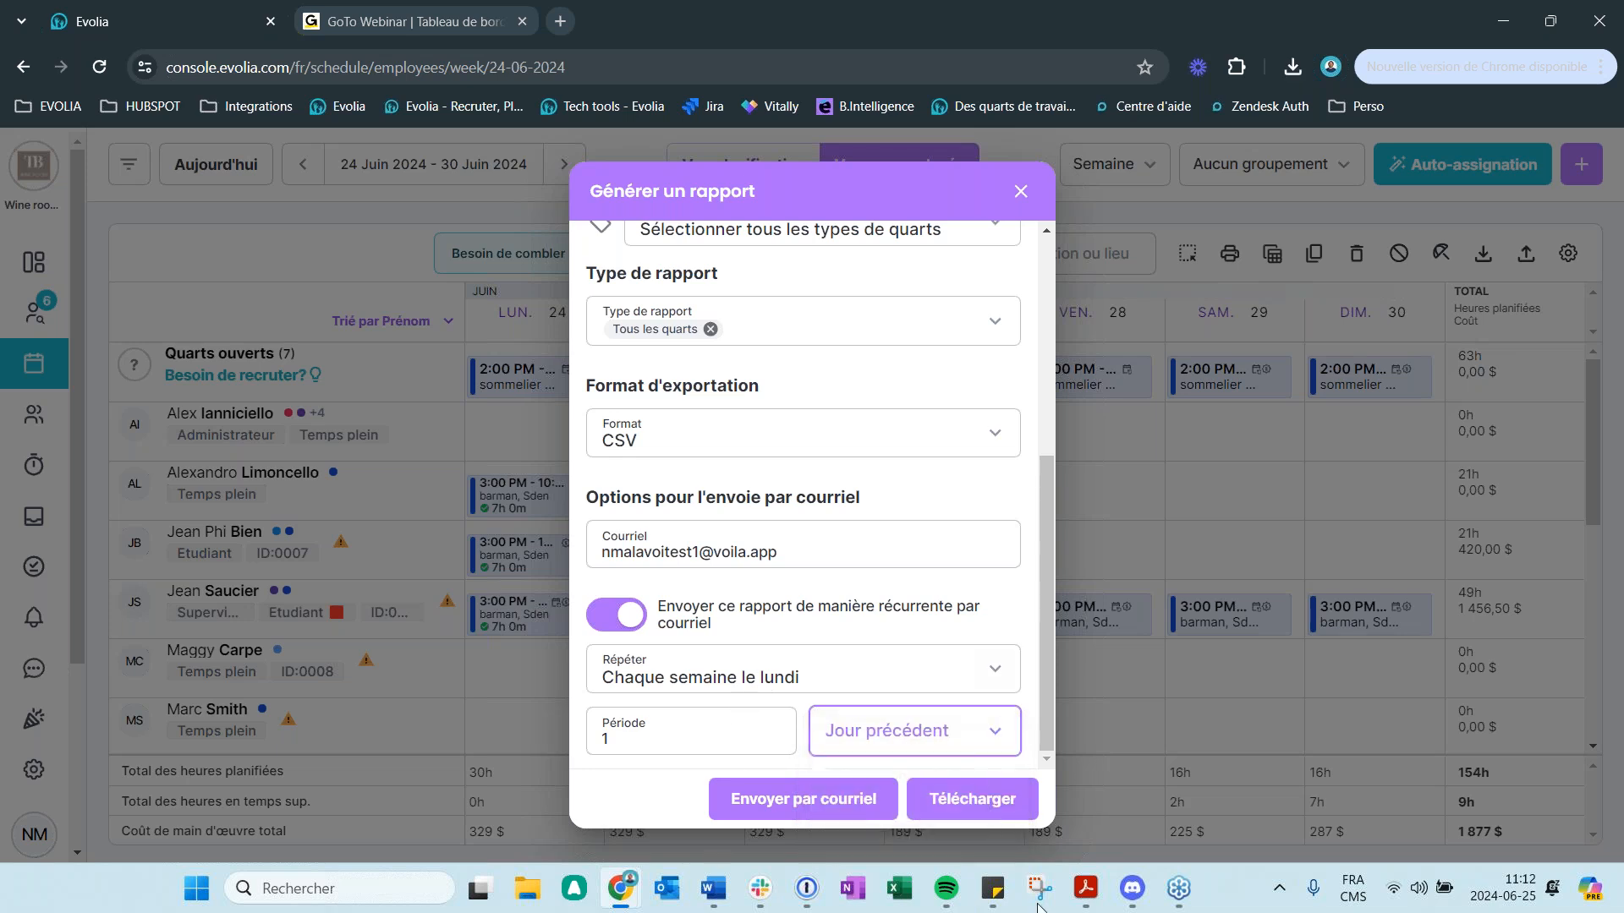
# - Remove Tous les quarts from the report type, review the available report types, and close the report dialog without sending
pyautogui.scroll(3, 810, 744)
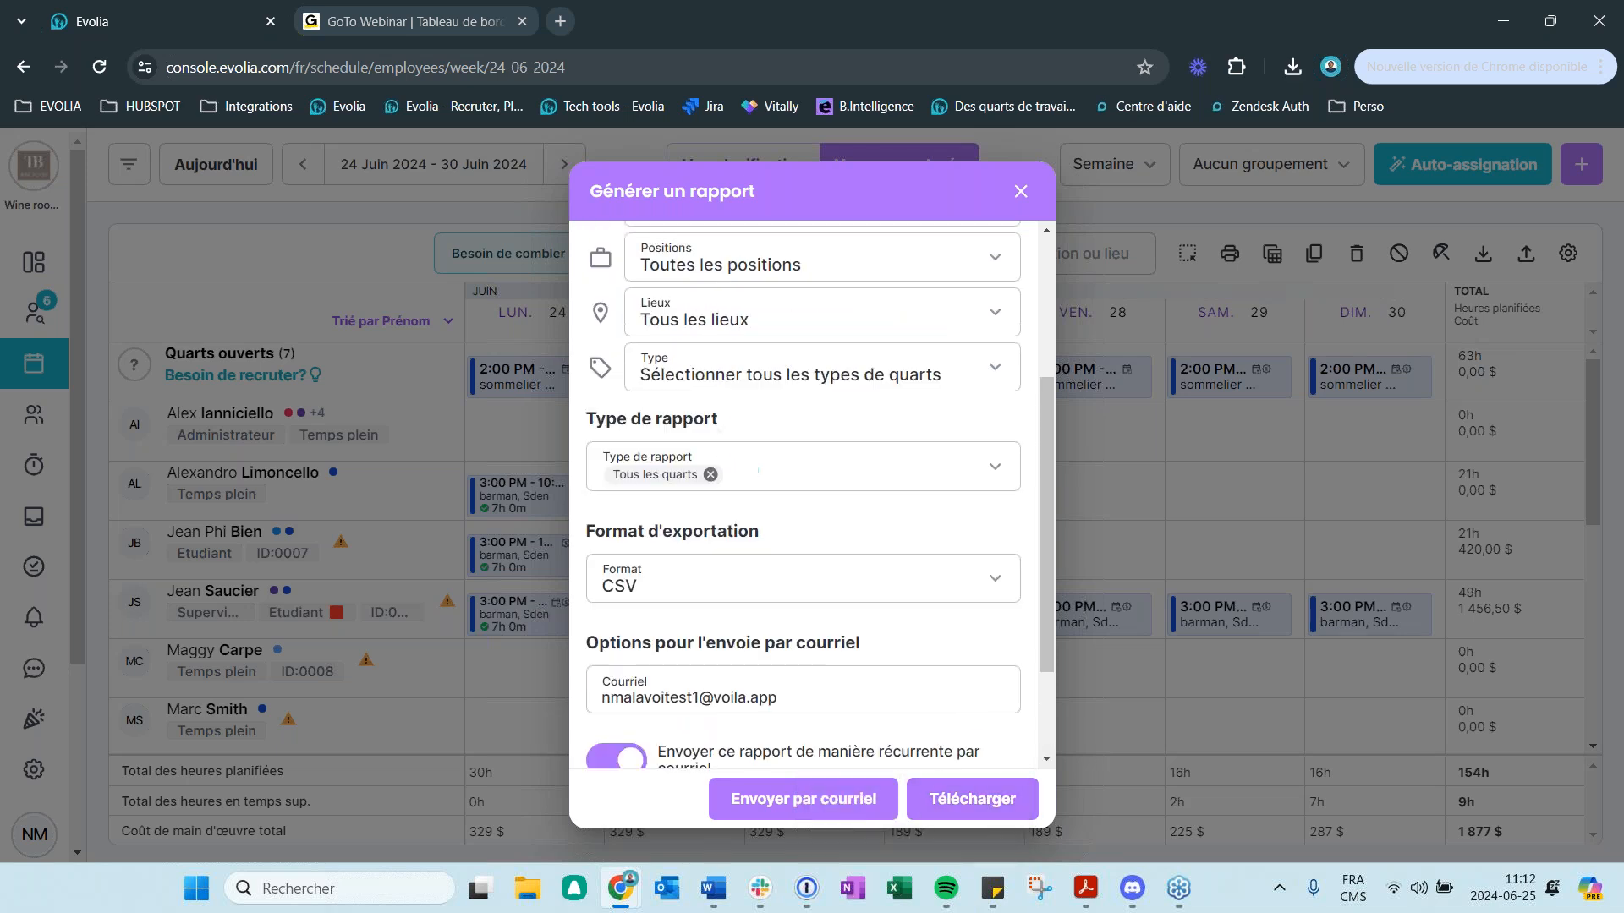
pyautogui.scroll(3, 828, 735)
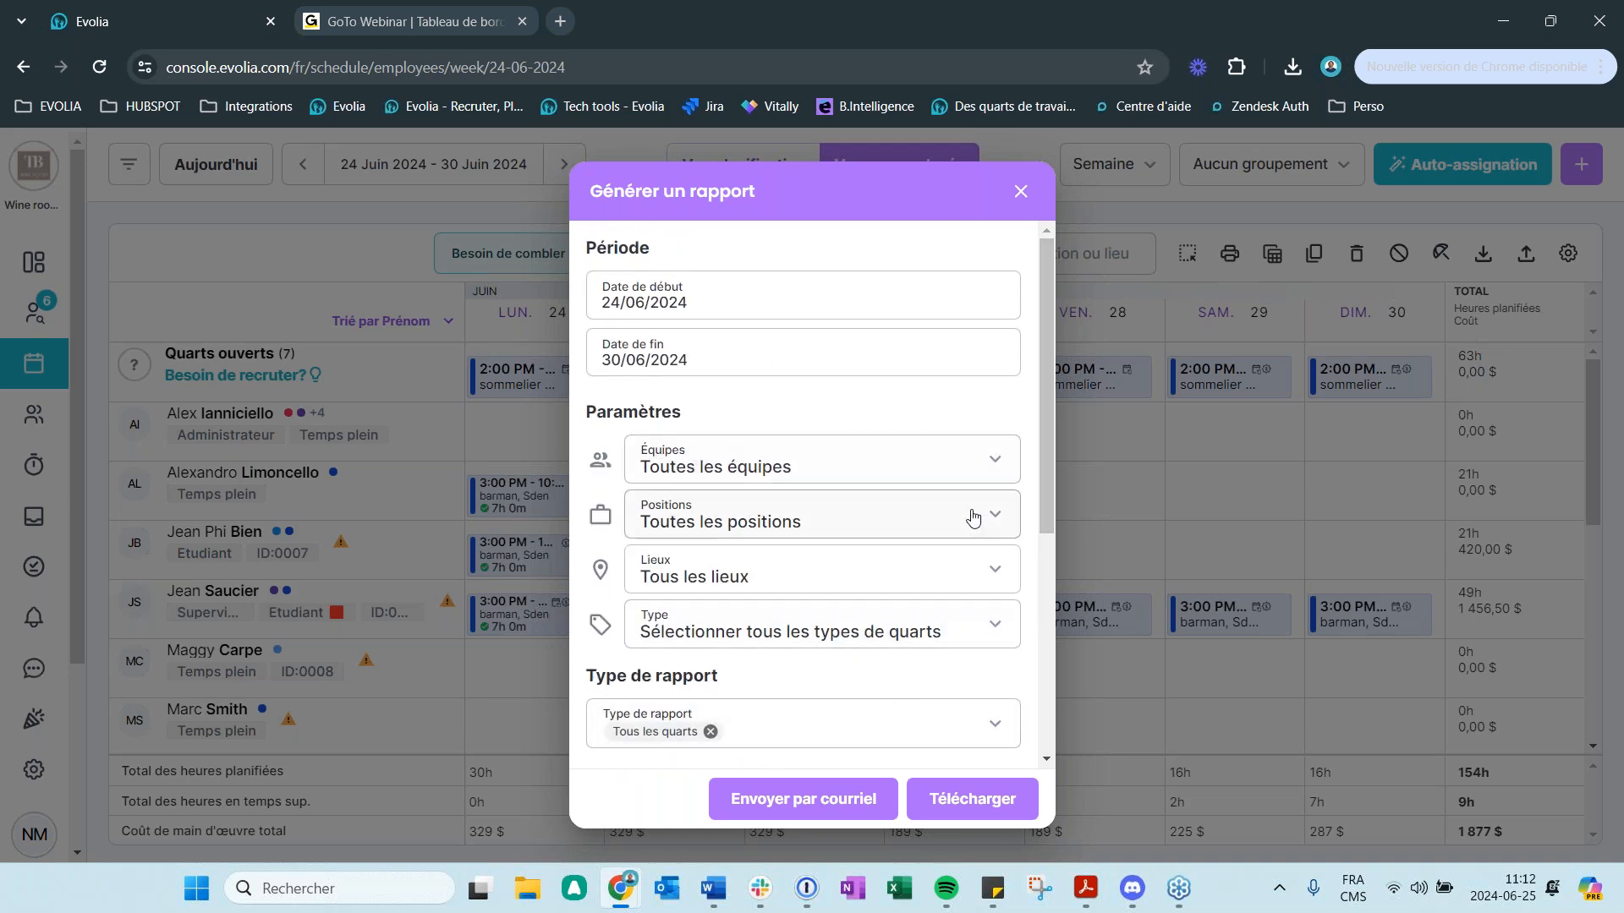
pyautogui.scroll(-3, 971, 515)
pyautogui.click(710, 528)
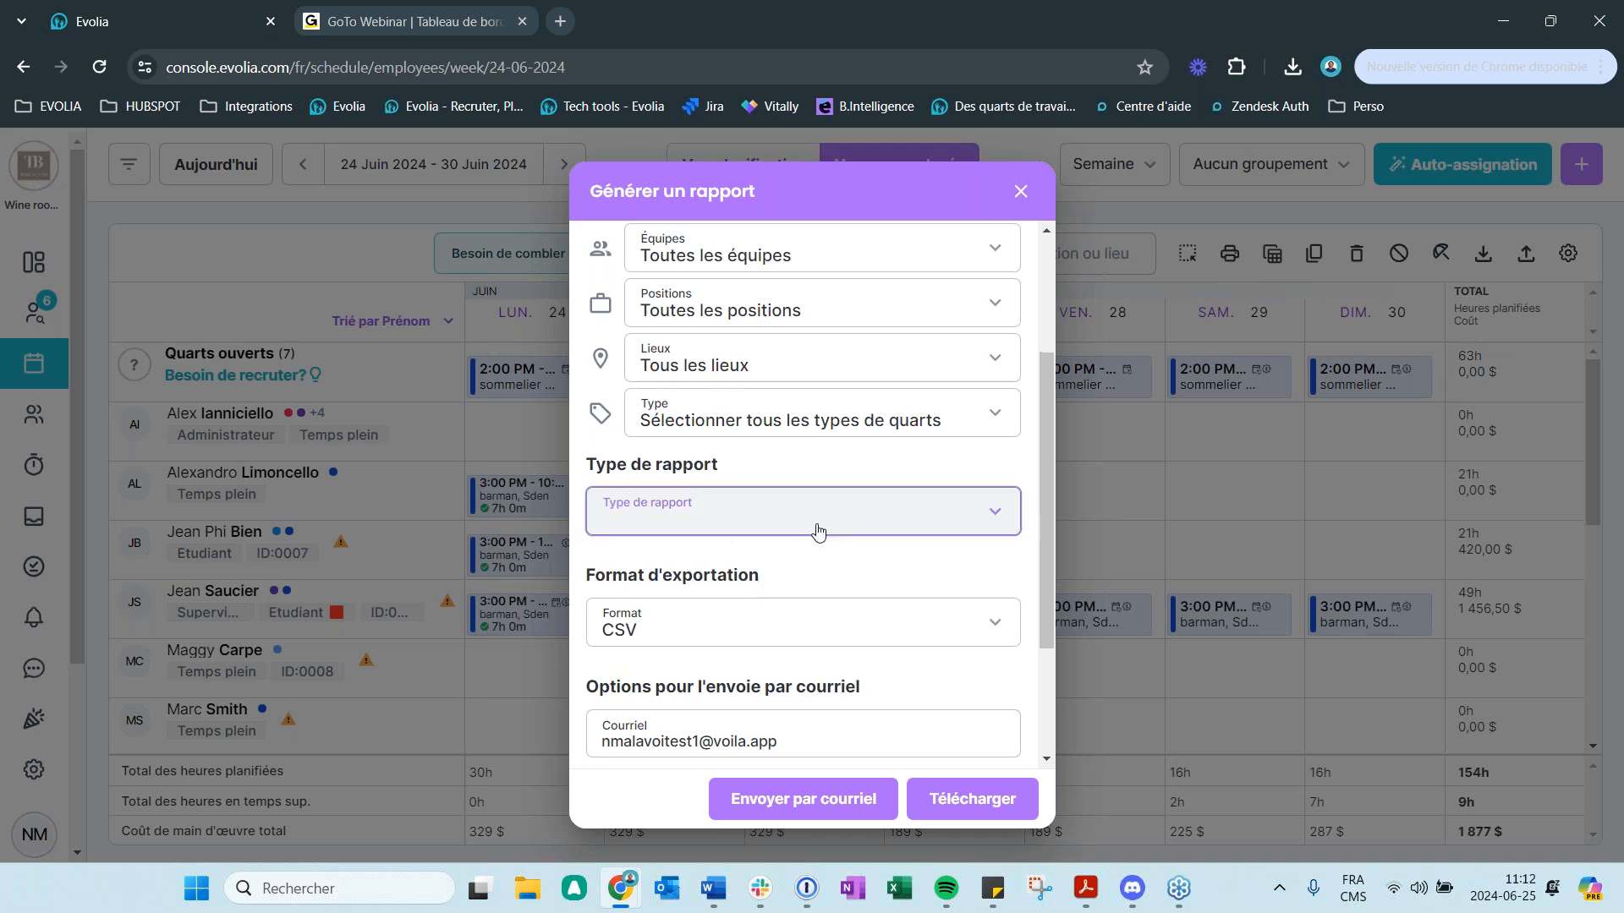
pyautogui.click(782, 527)
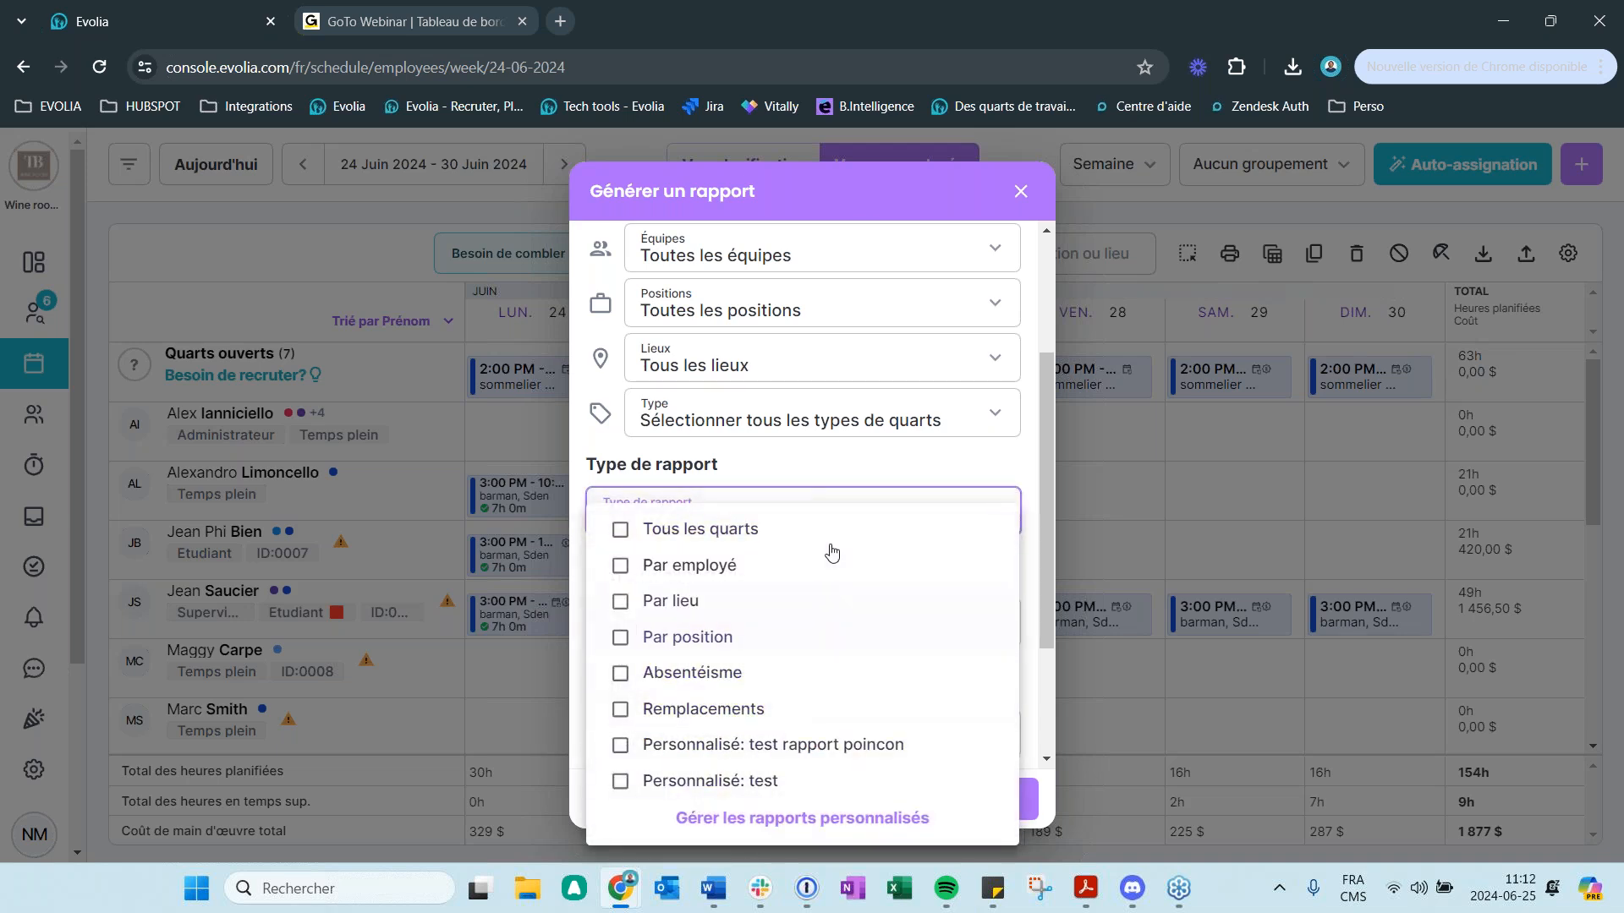
pyautogui.click(936, 211)
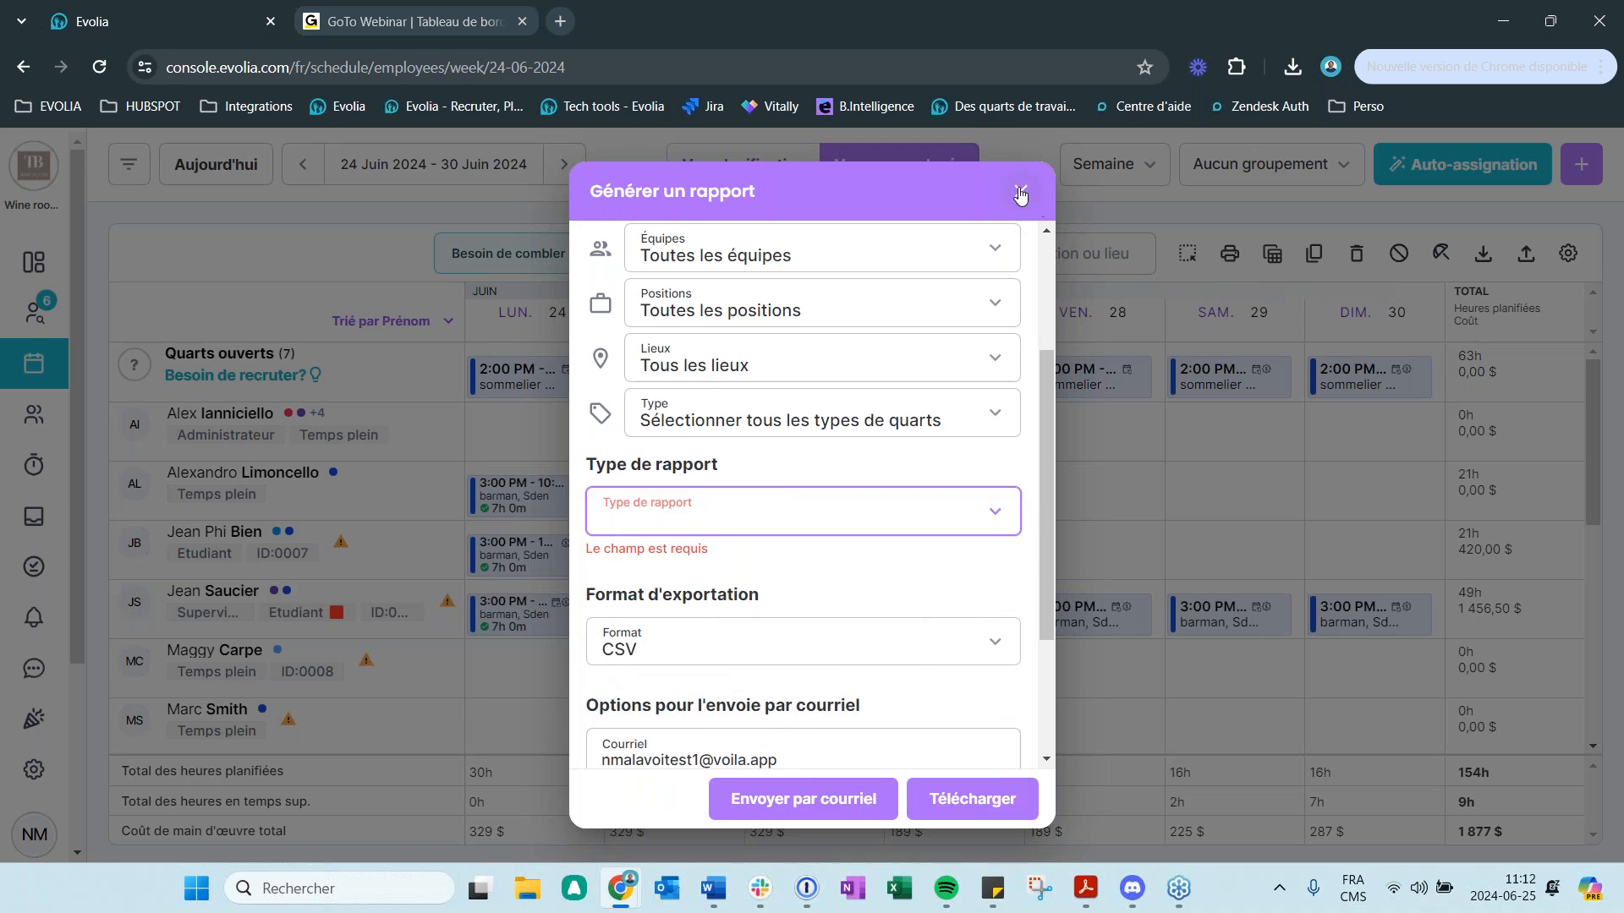
pyautogui.click(1021, 191)
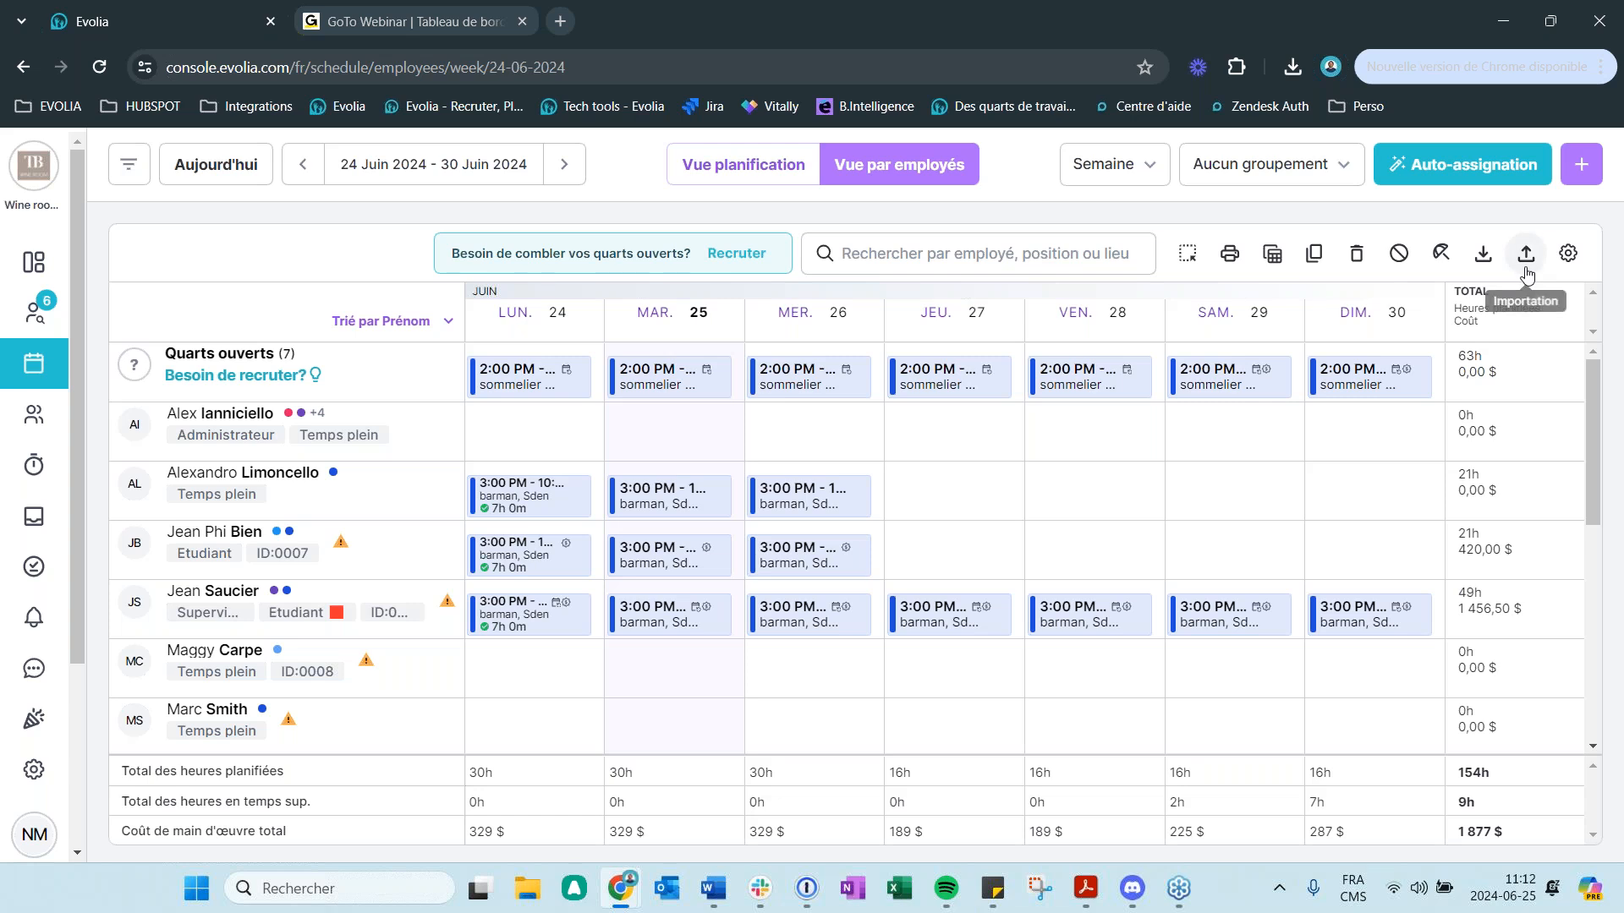
# - Open the schedule's shift import dialog and download the template file (gabarit), opening it in Excel
pyautogui.click(1526, 269)
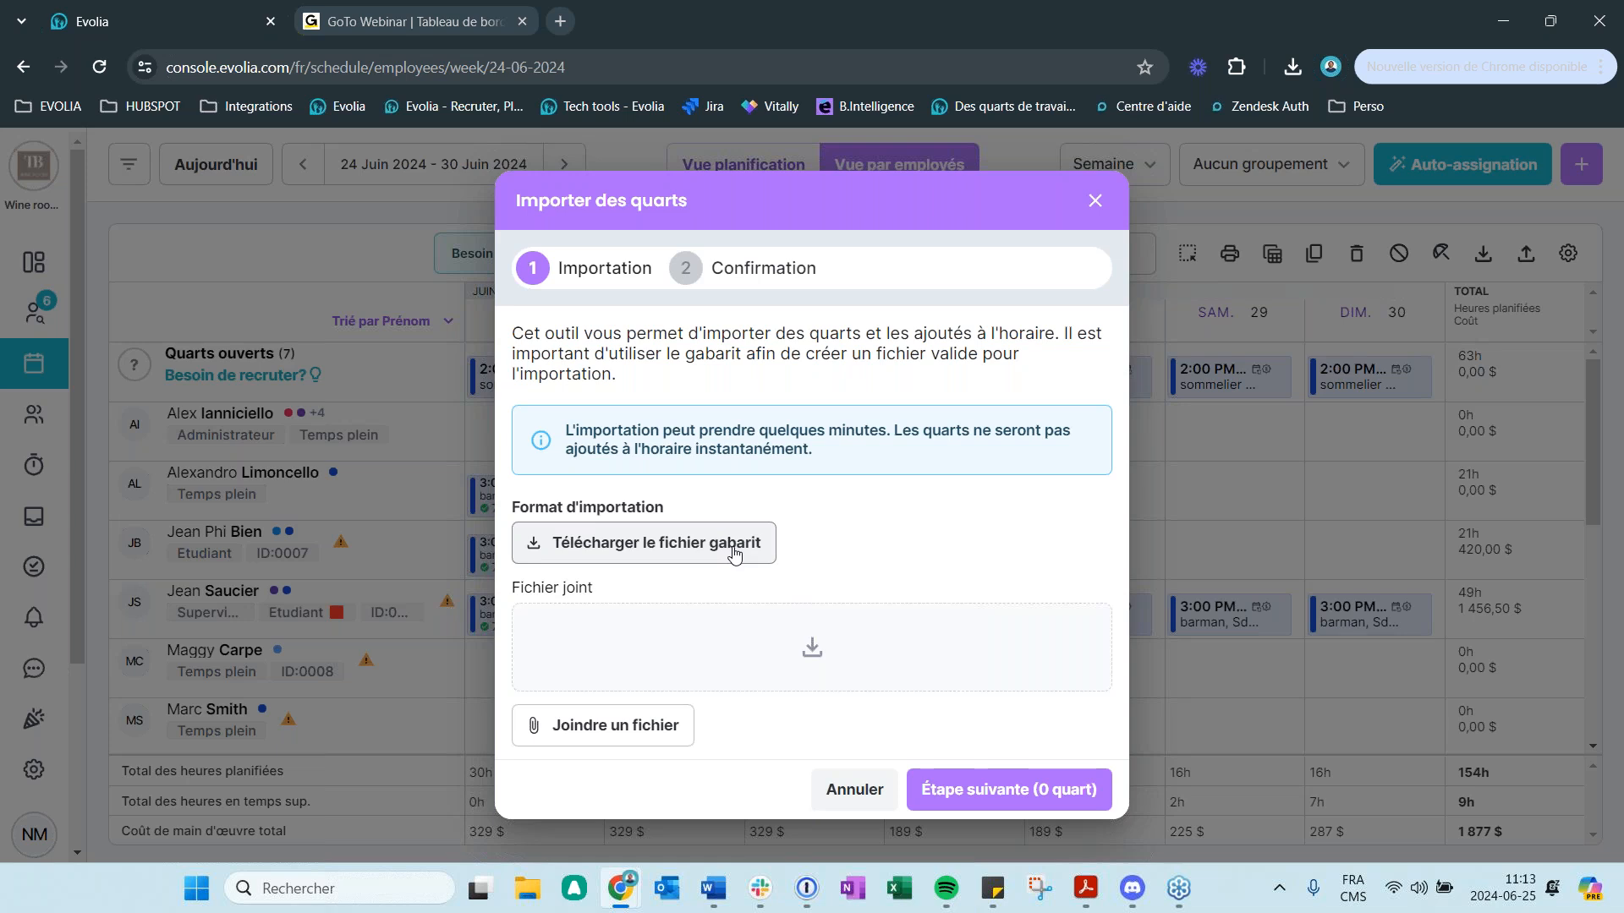
pyautogui.click(736, 548)
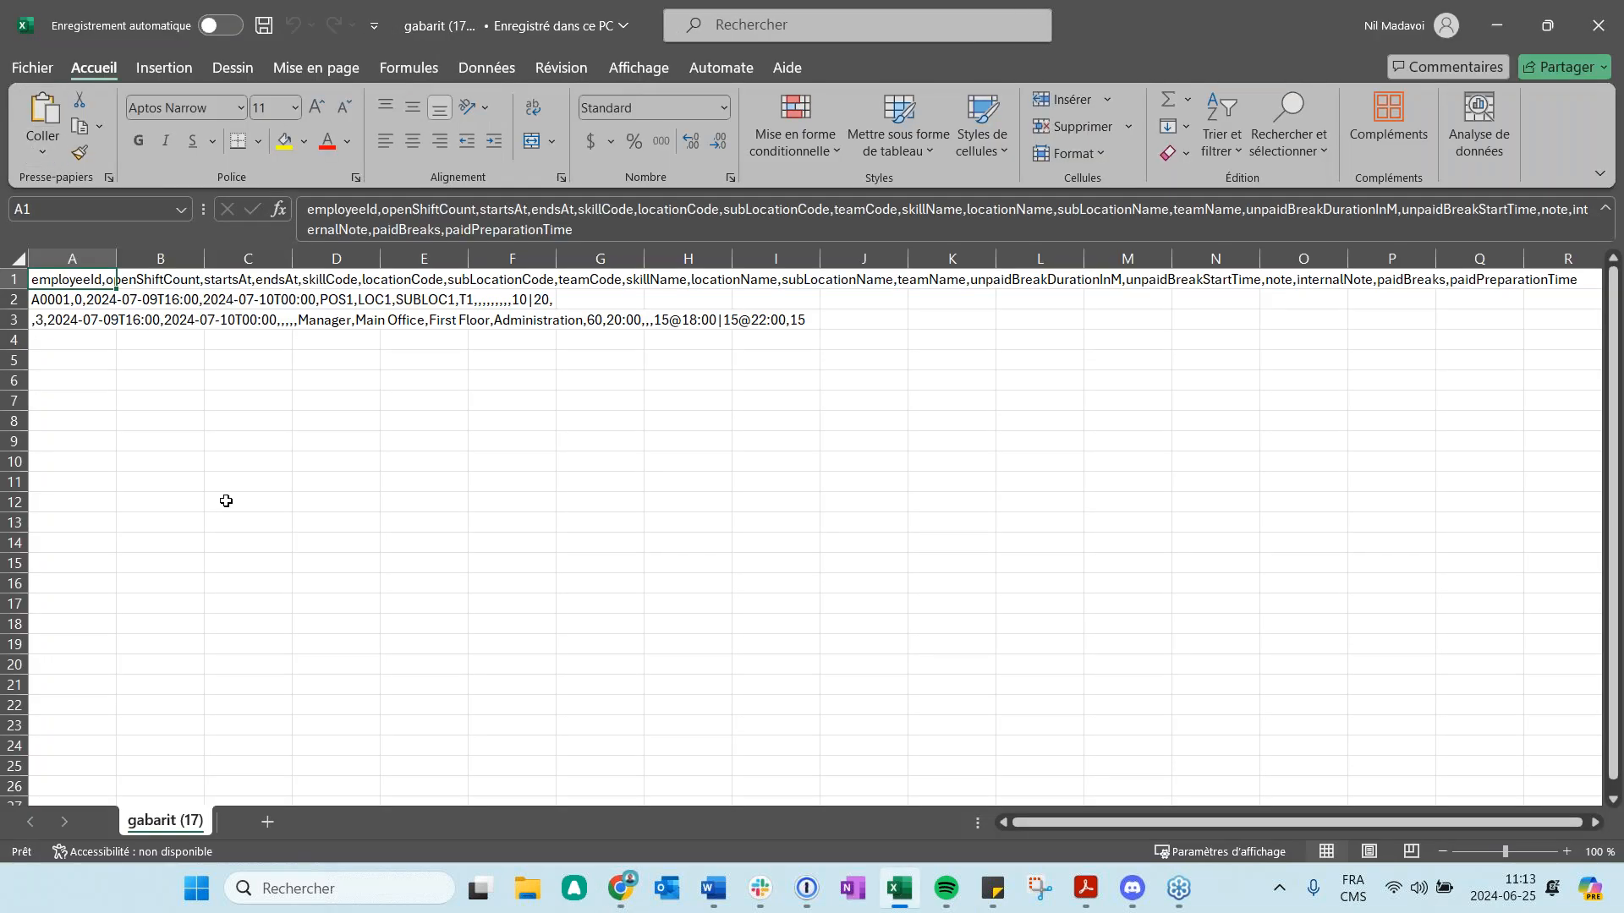
# - Split the template's column A into separate columns with Text to Columns, using Délimité data and the Virgule separator
pyautogui.click(96, 261)
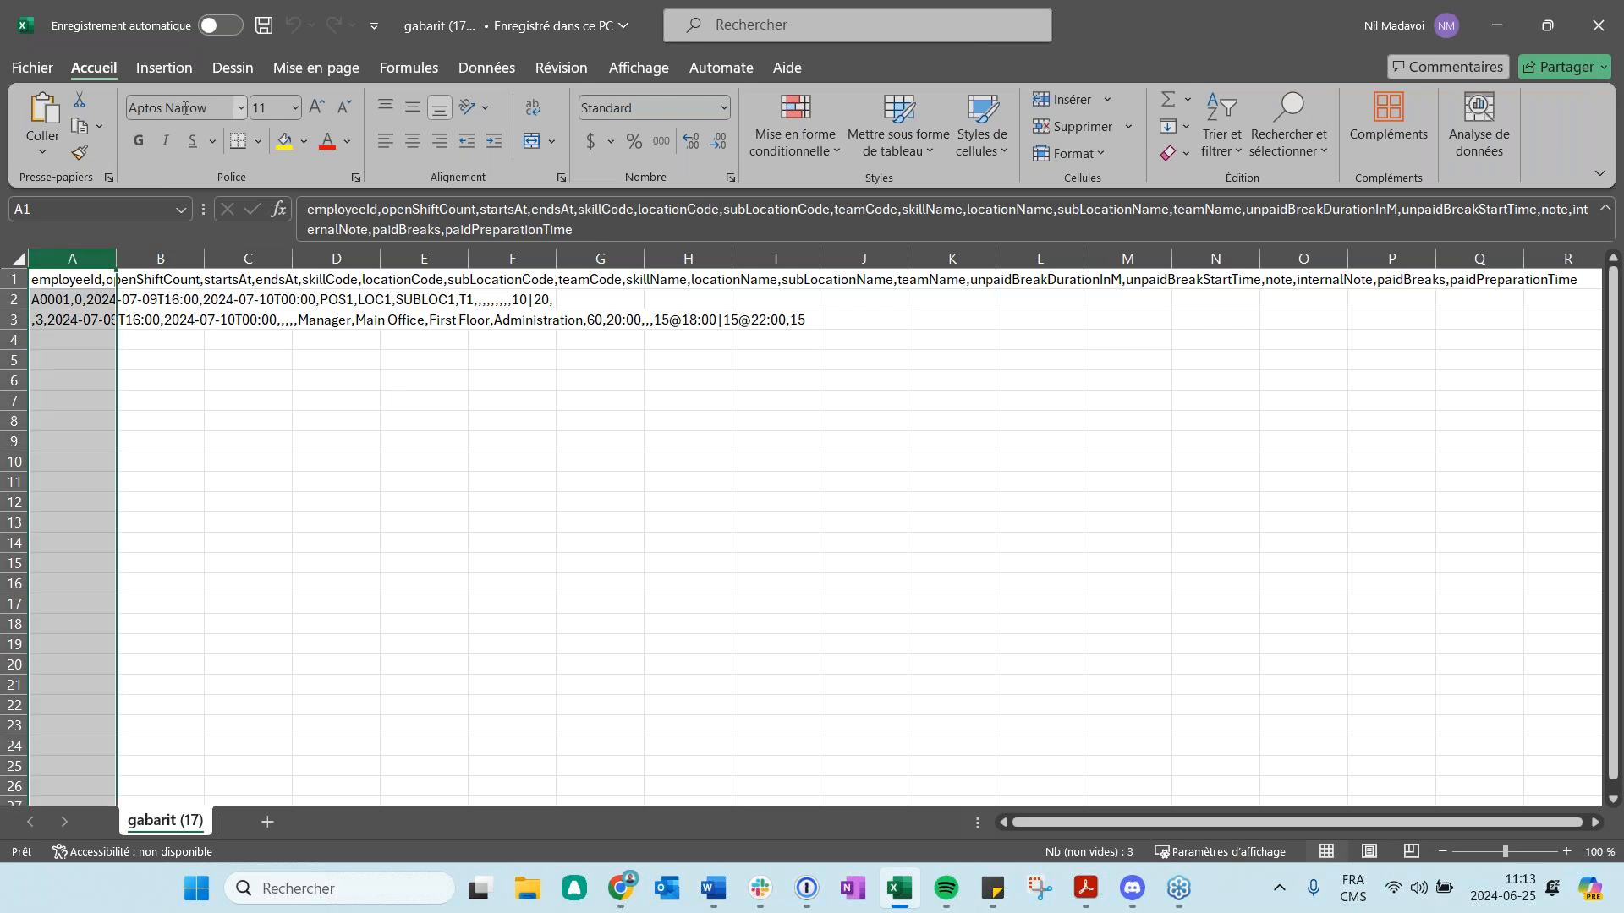
pyautogui.click(478, 73)
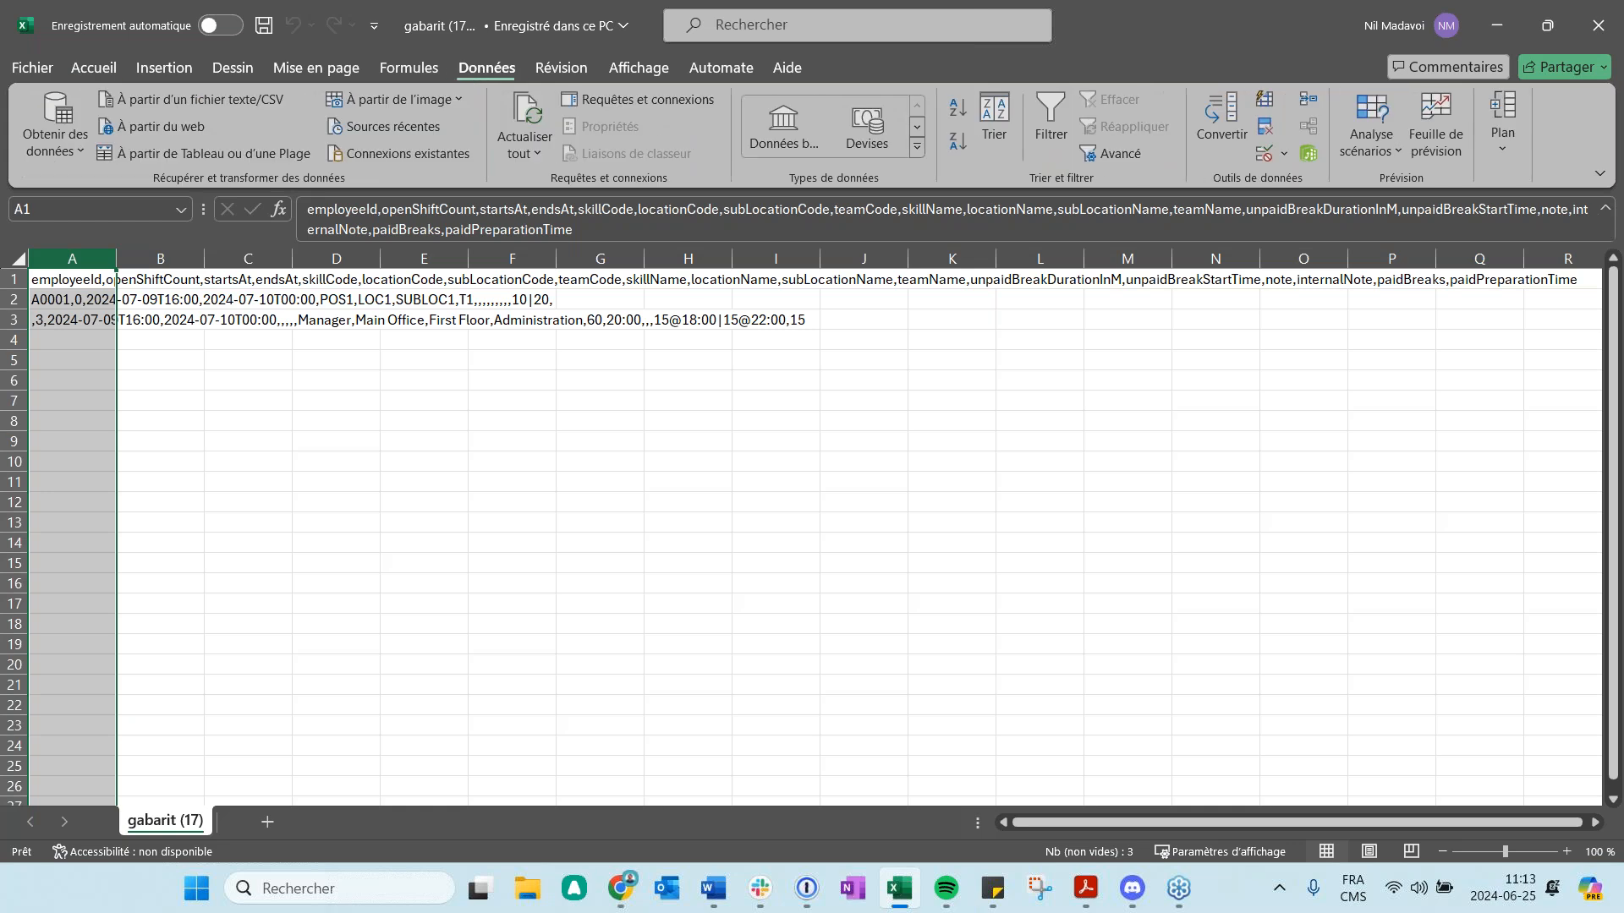
pyautogui.click(1206, 140)
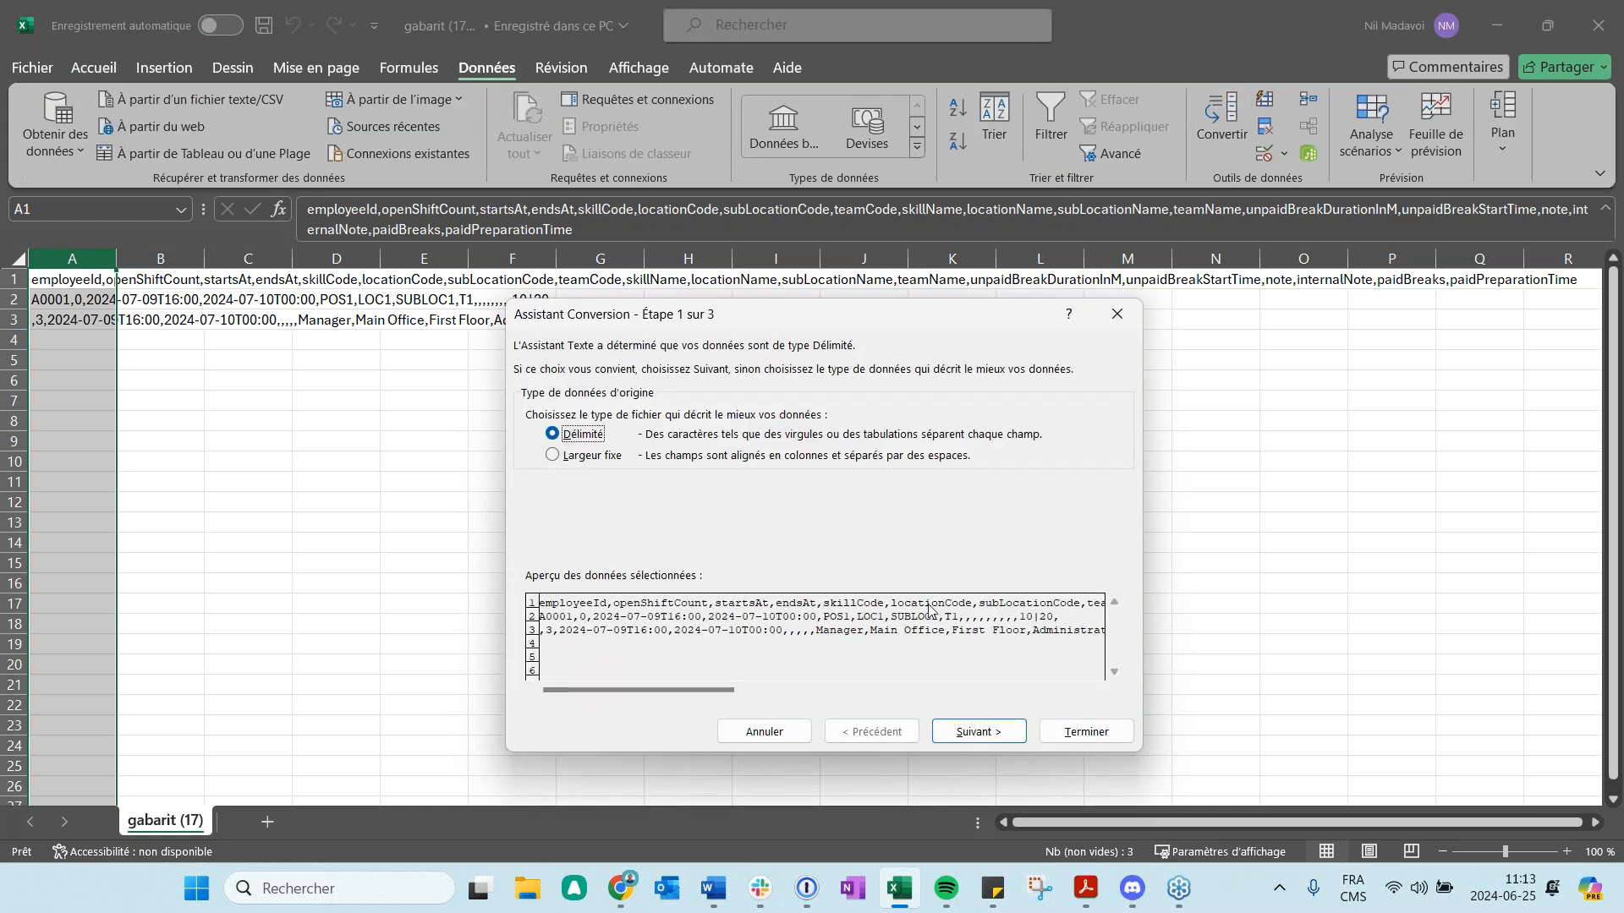
pyautogui.click(982, 732)
pyautogui.click(532, 452)
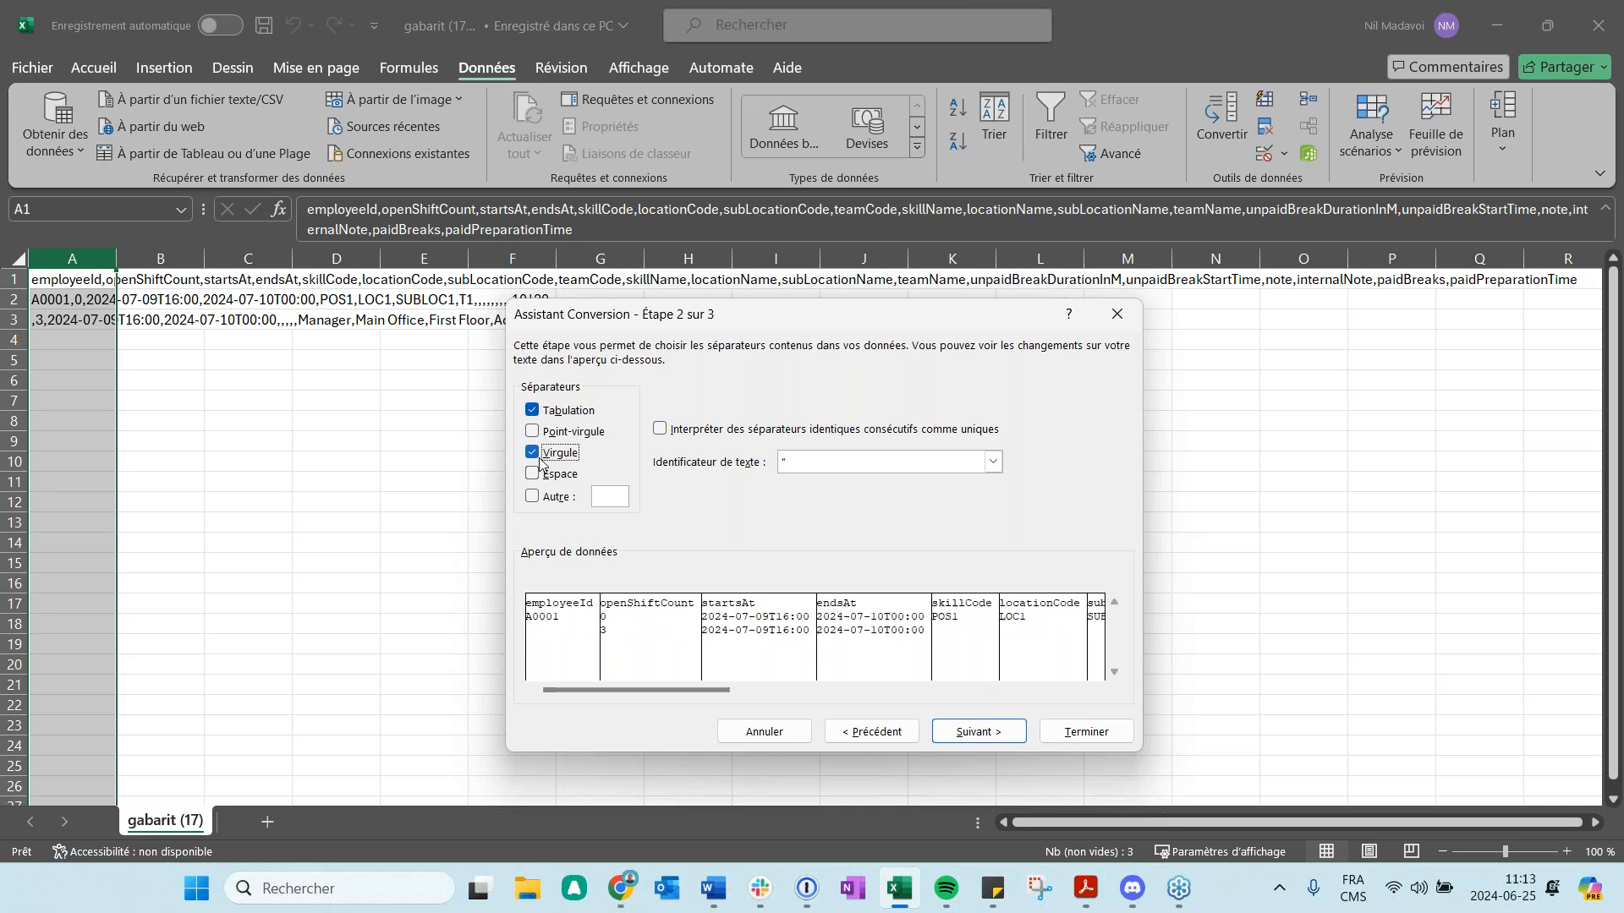
pyautogui.click(981, 733)
pyautogui.click(1047, 732)
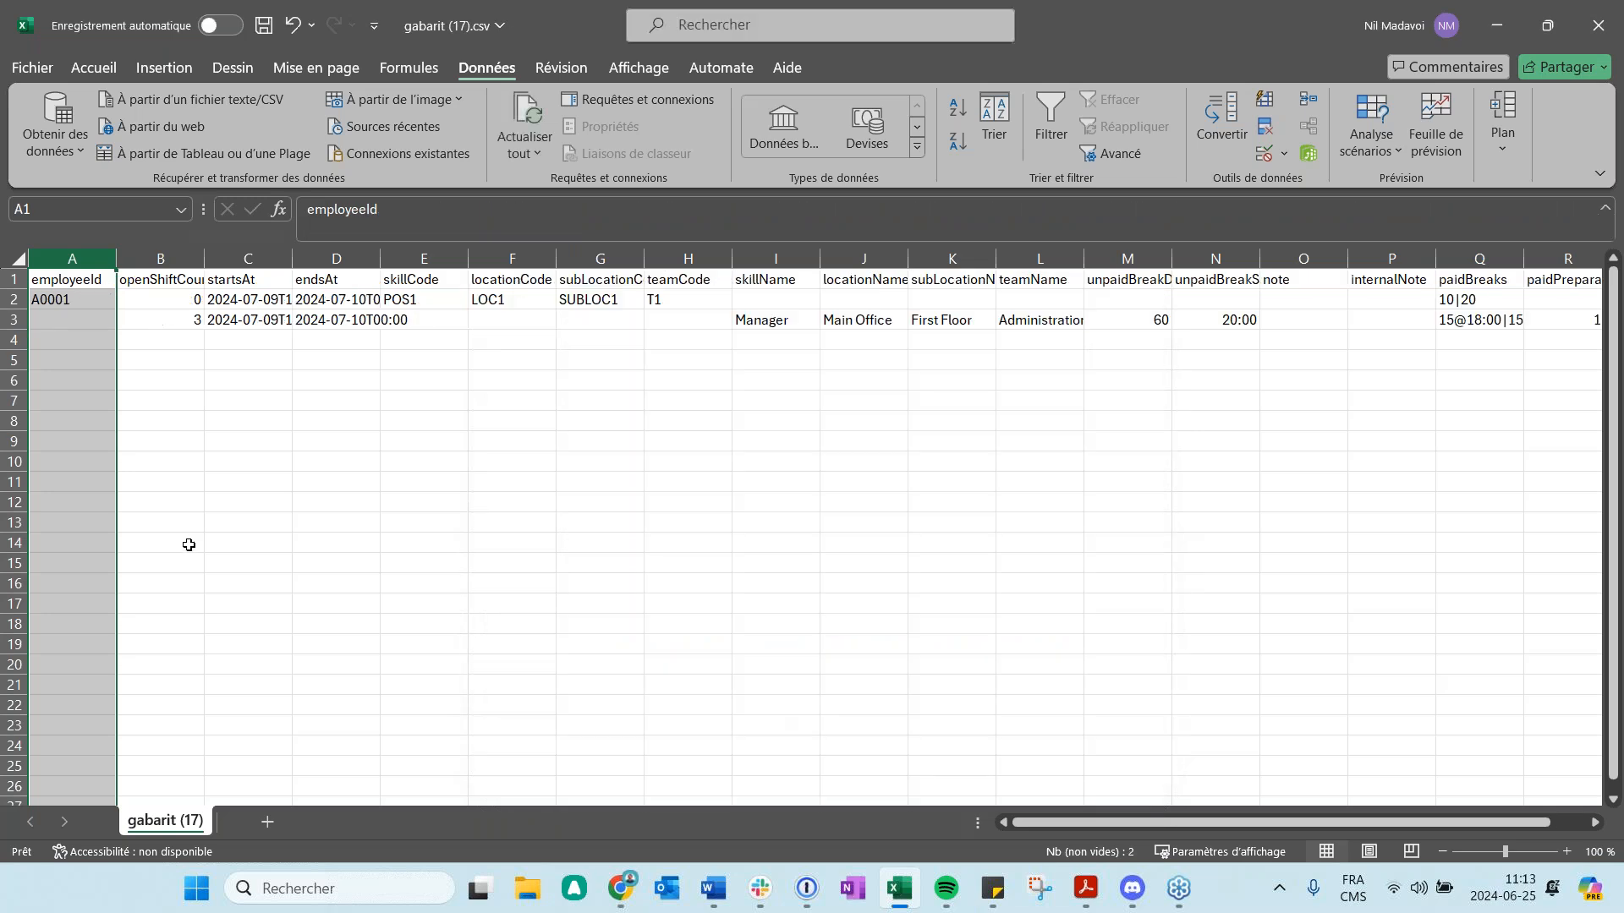
pyautogui.click(188, 543)
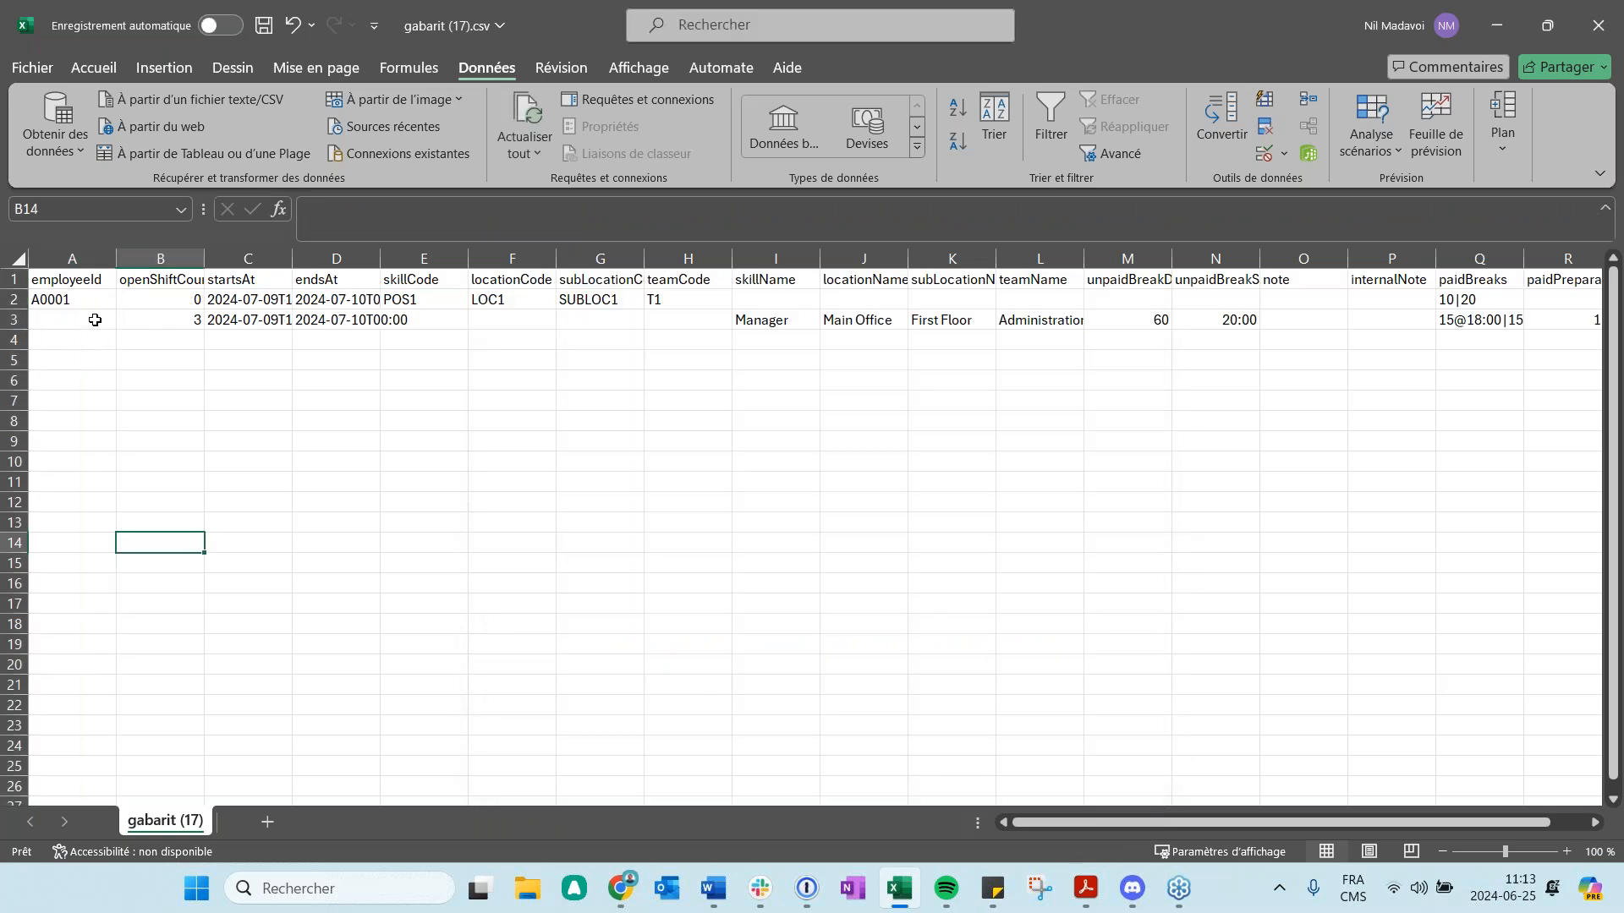
# - Examine the example shift in row 2 from employeeId to skillName, fitting the startsAt and endsAt columns to their contents
pyautogui.click(90, 304)
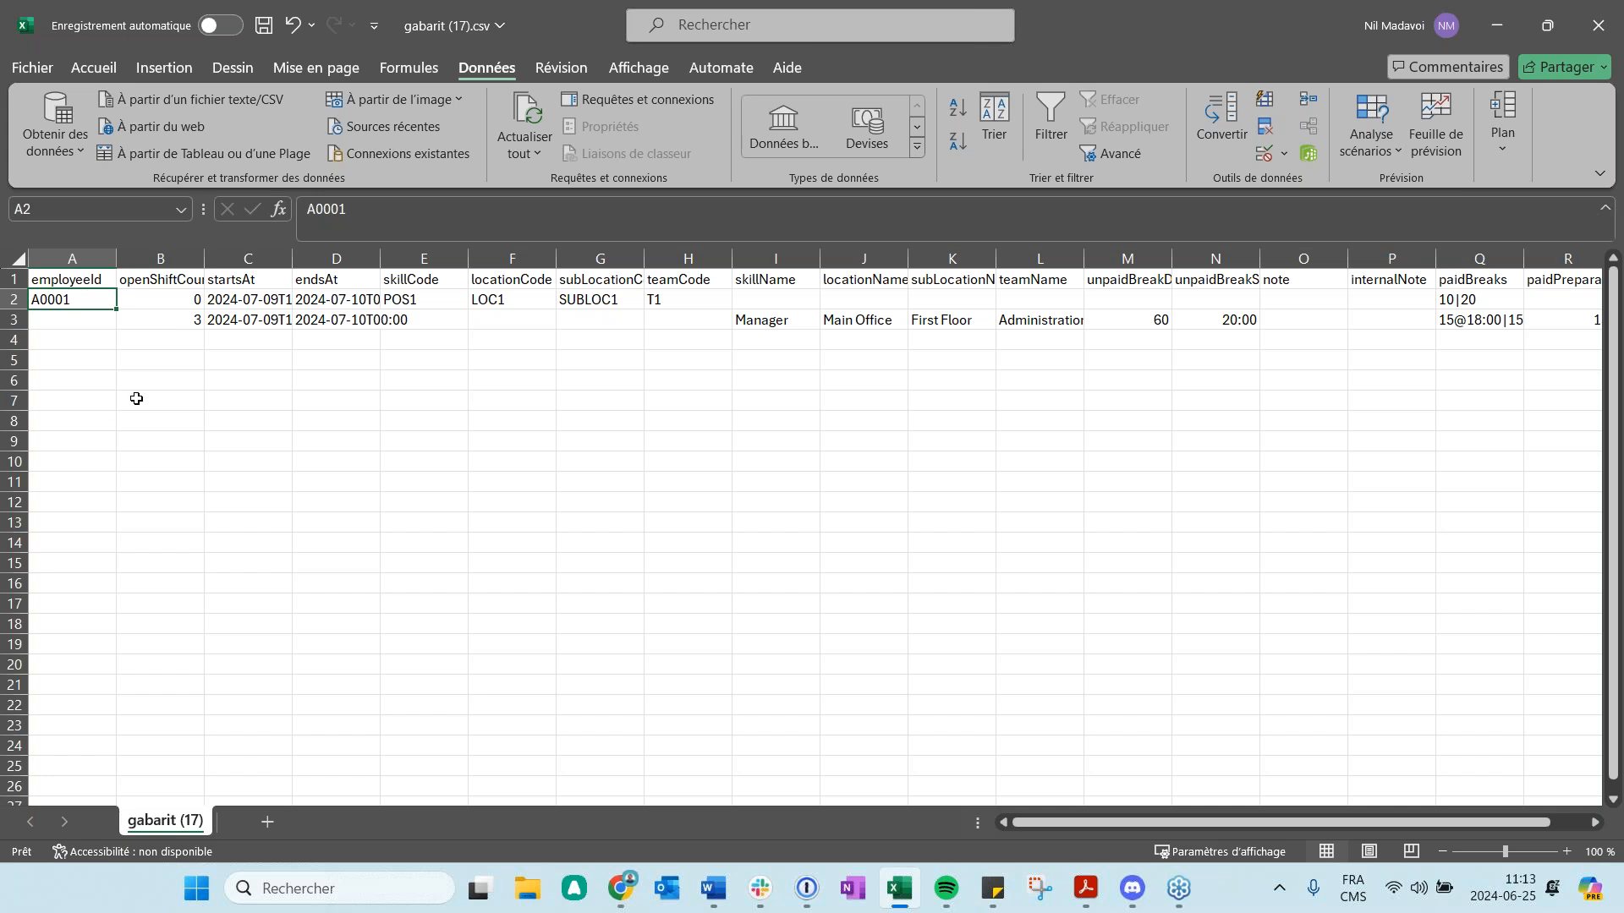
pyautogui.doubleClick(291, 258)
pyautogui.click(279, 300)
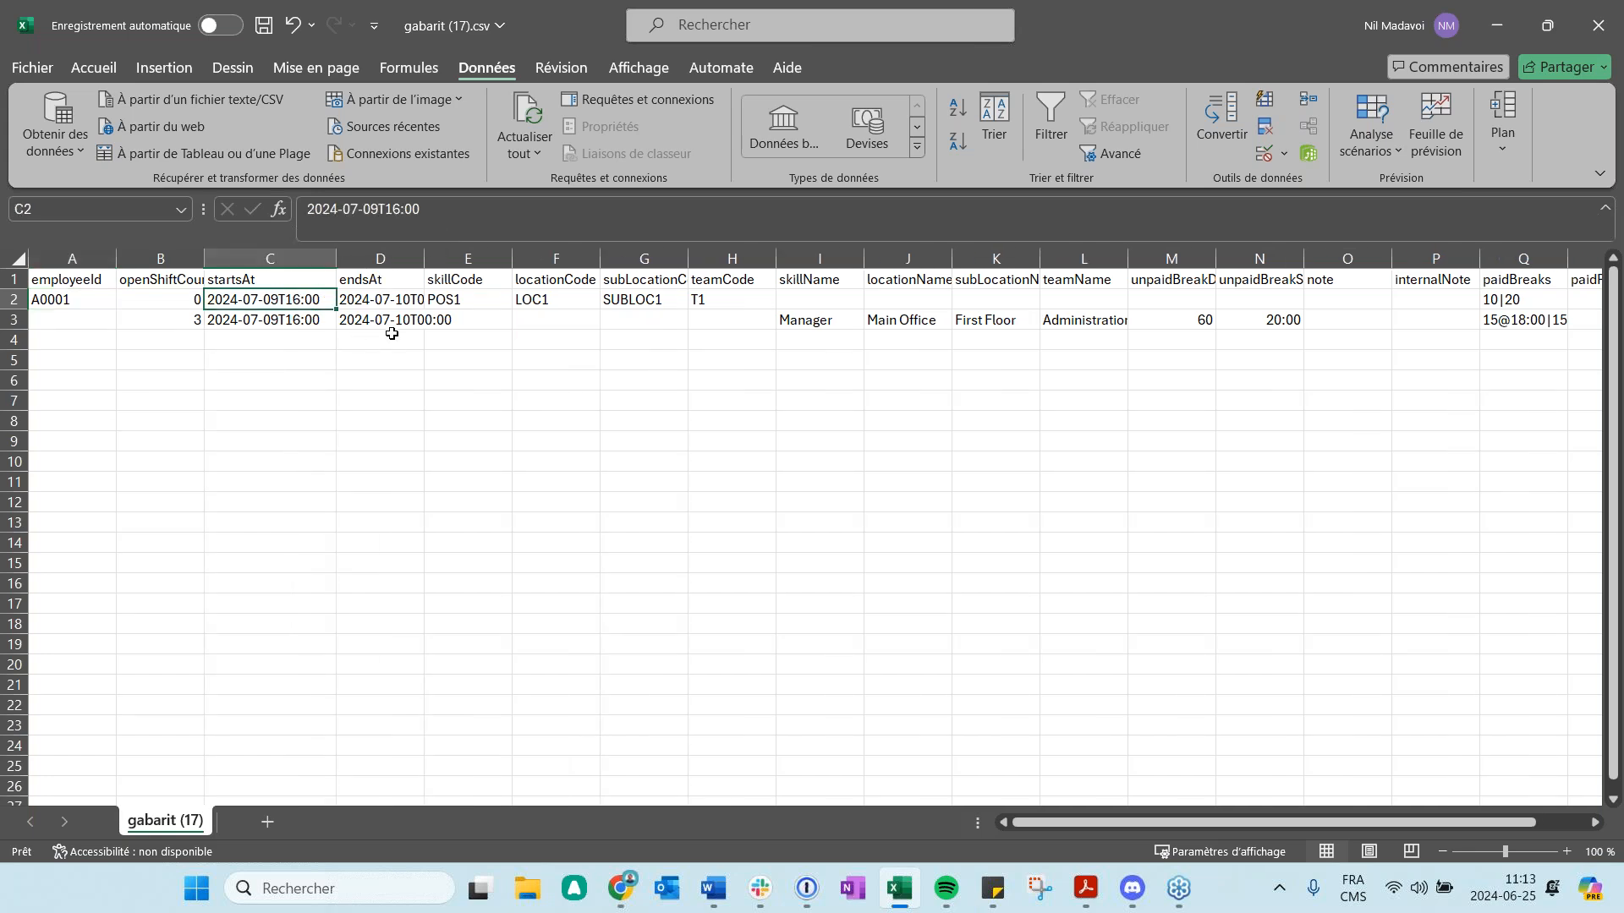
pyautogui.click(383, 302)
pyautogui.doubleClick(425, 258)
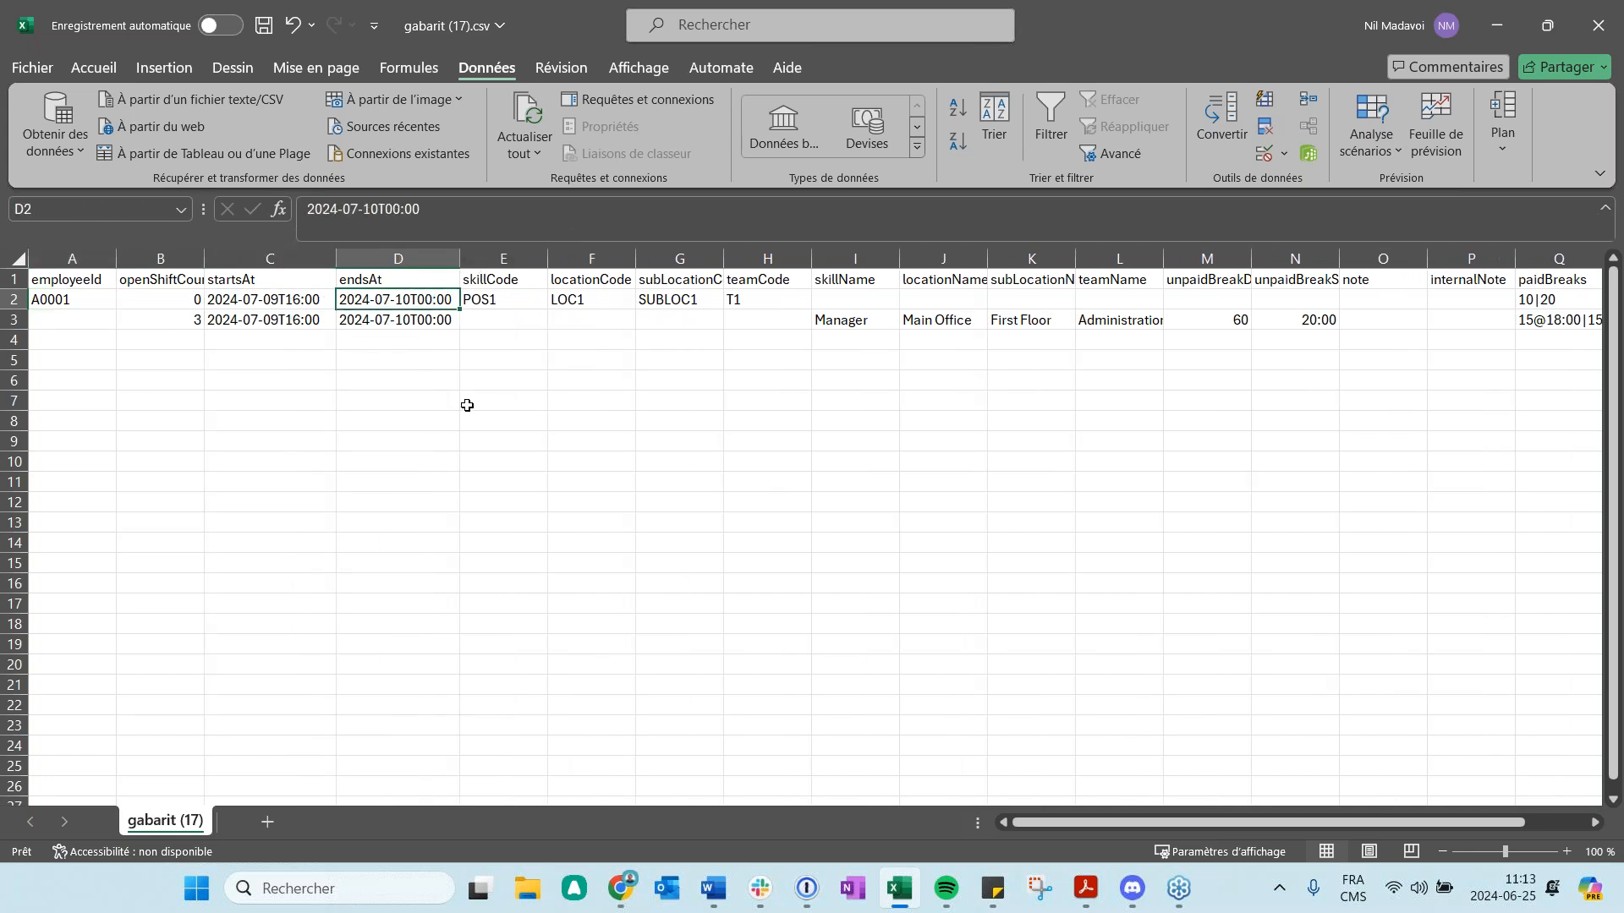
pyautogui.press('Right')
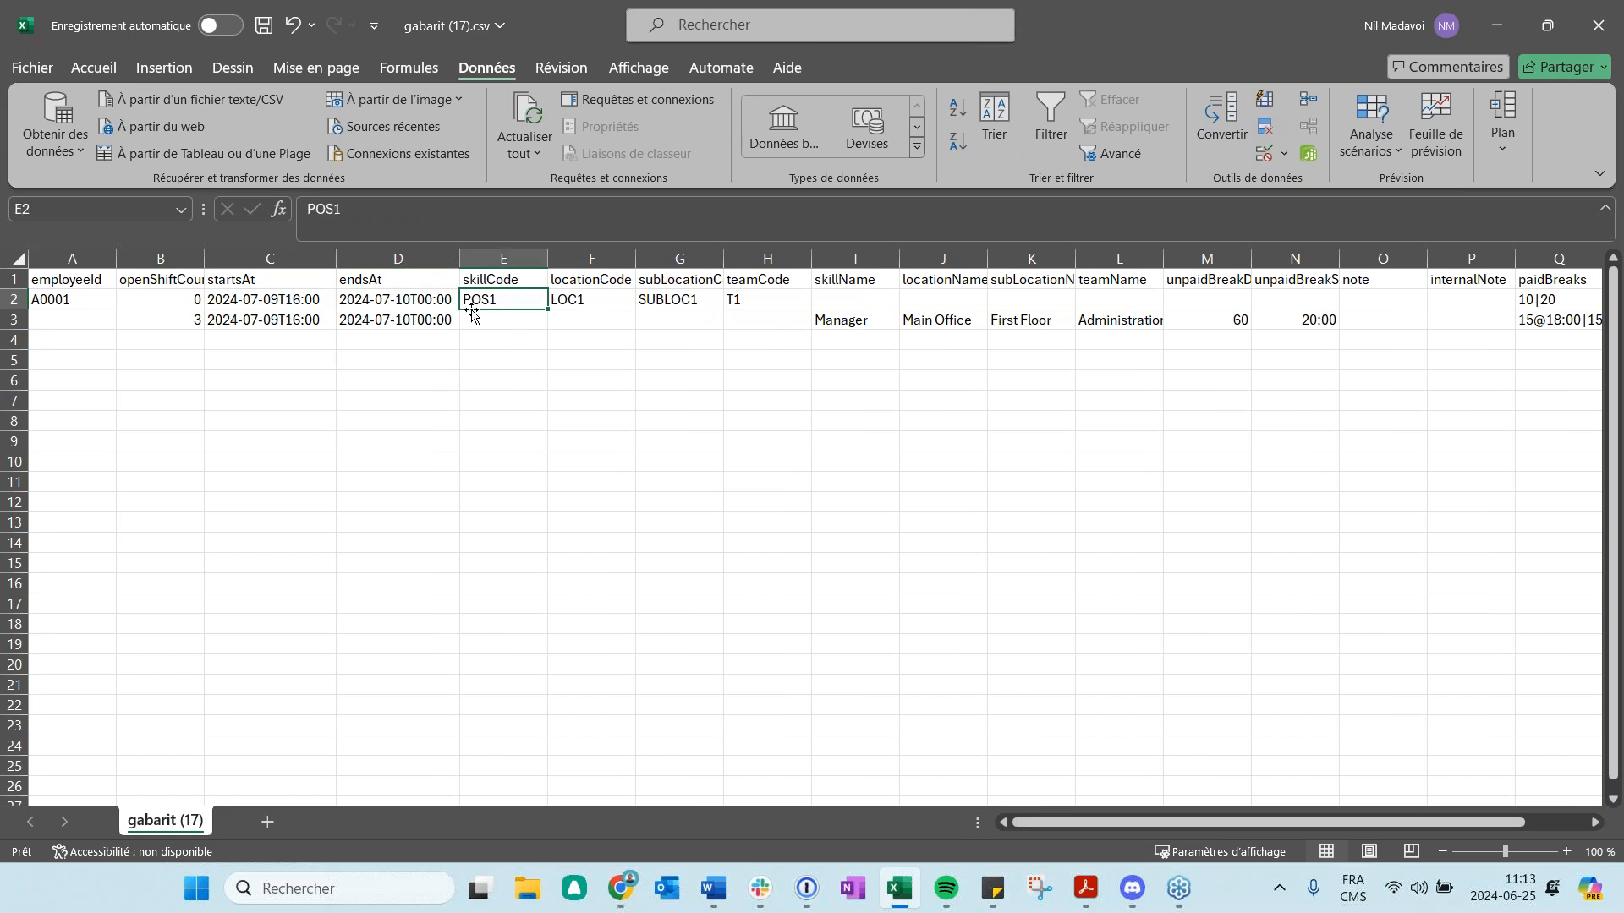
pyautogui.press('Right')
pyautogui.press('Right')
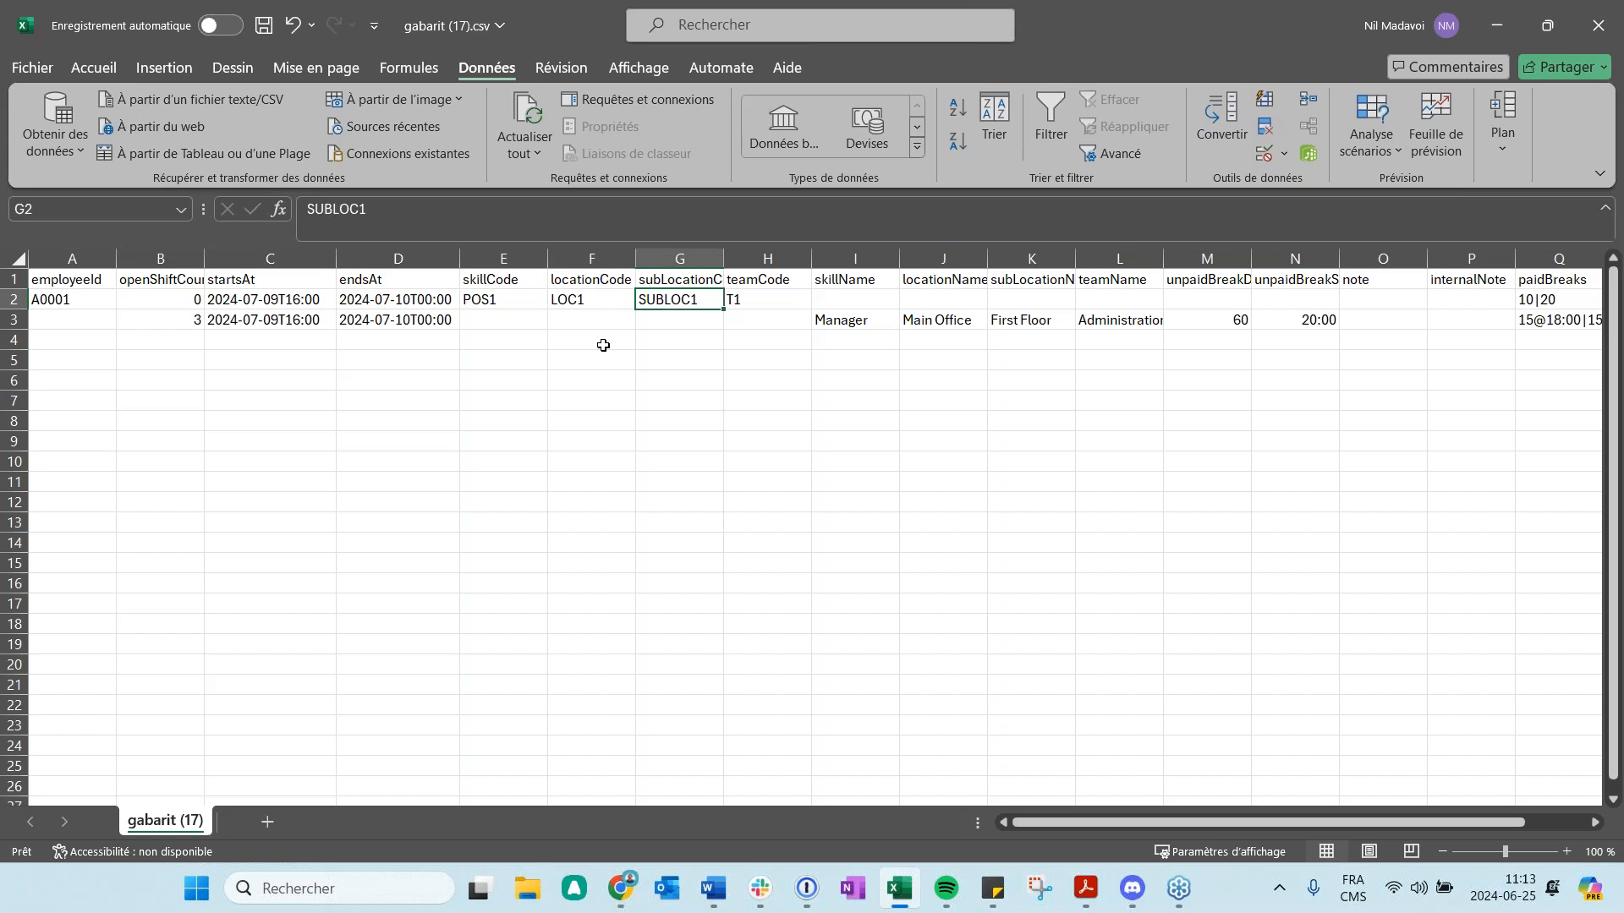
pyautogui.press('Right')
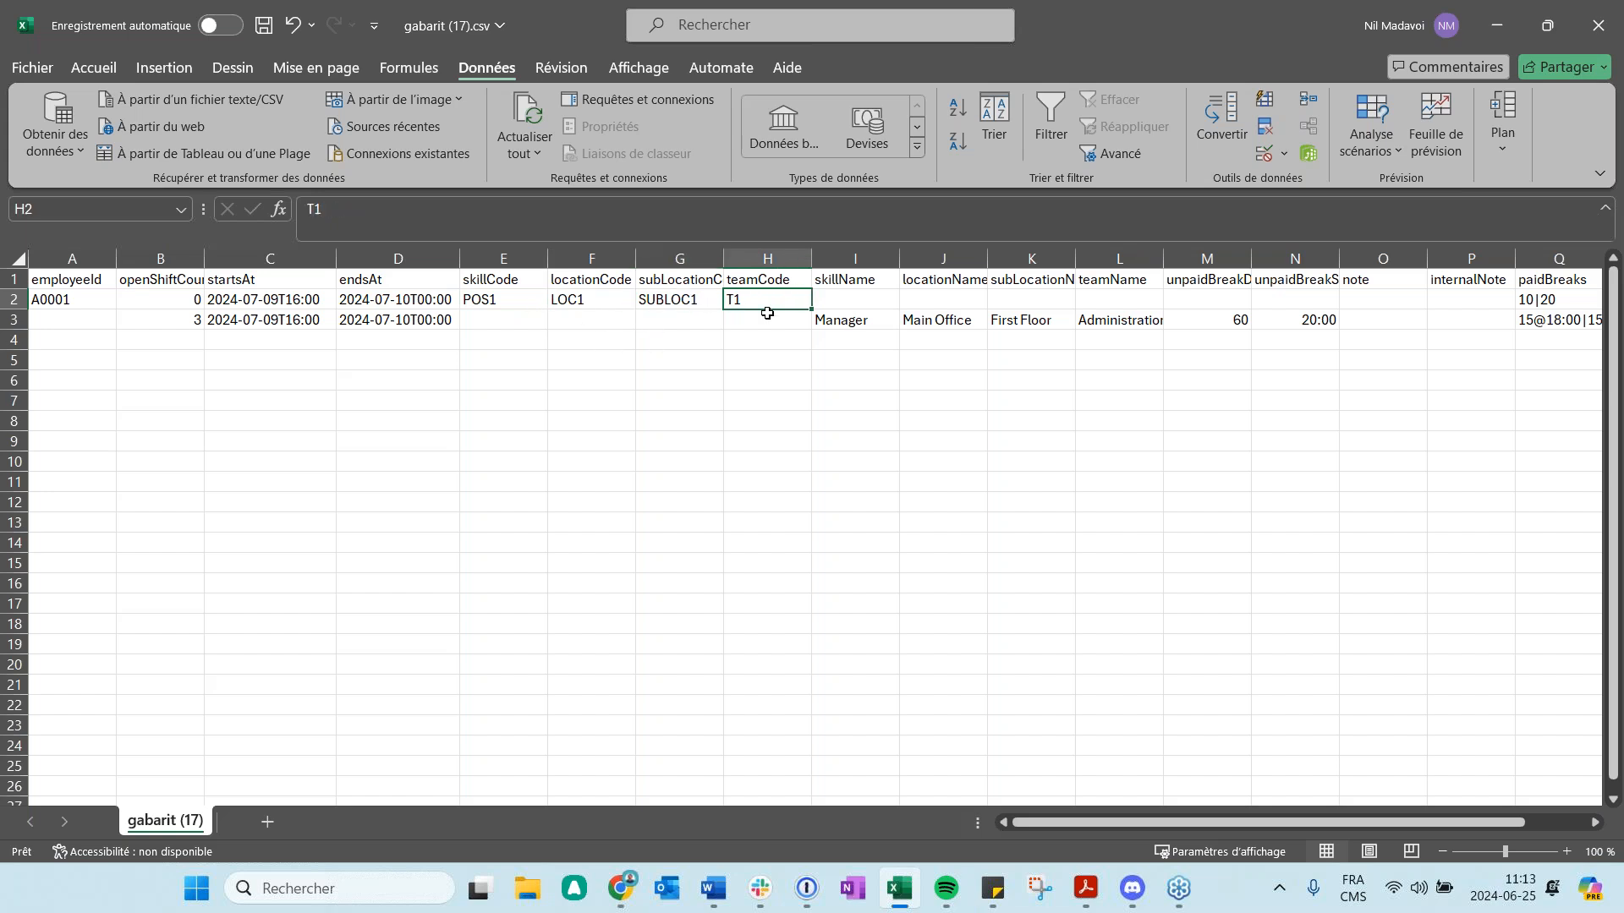
pyautogui.press('Right')
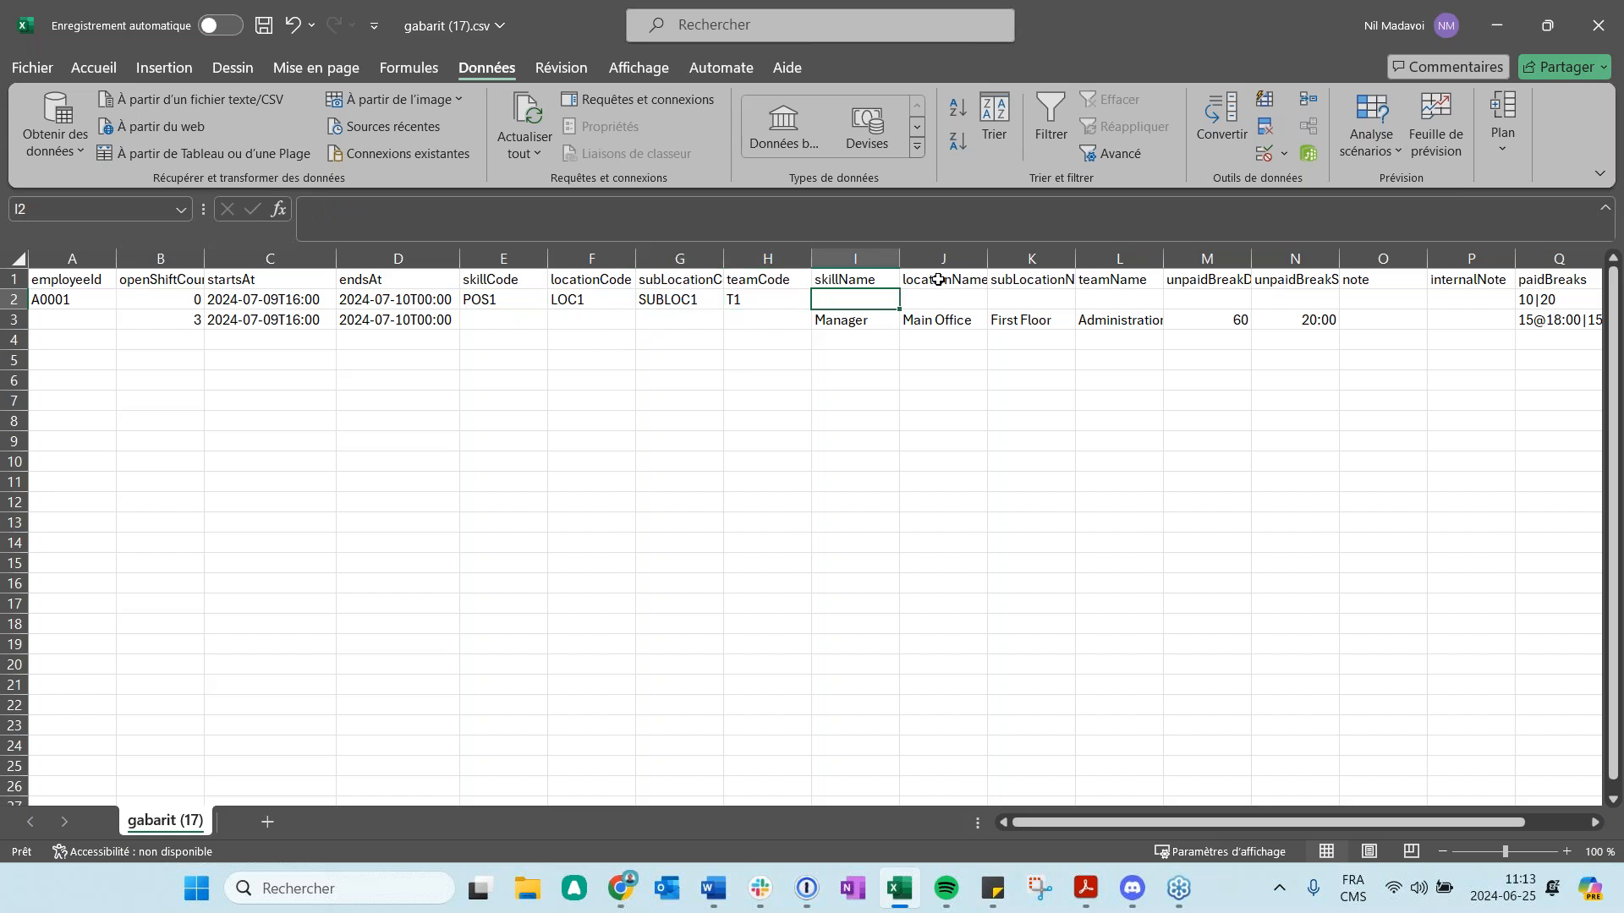
# - Widen the locationName, unpaidBreakDurationInM and unpaidBreakStartTime columns and examine the remaining template fields through paidPreparationTime
pyautogui.moveTo(903, 258); pyautogui.dragTo(1082, 258)
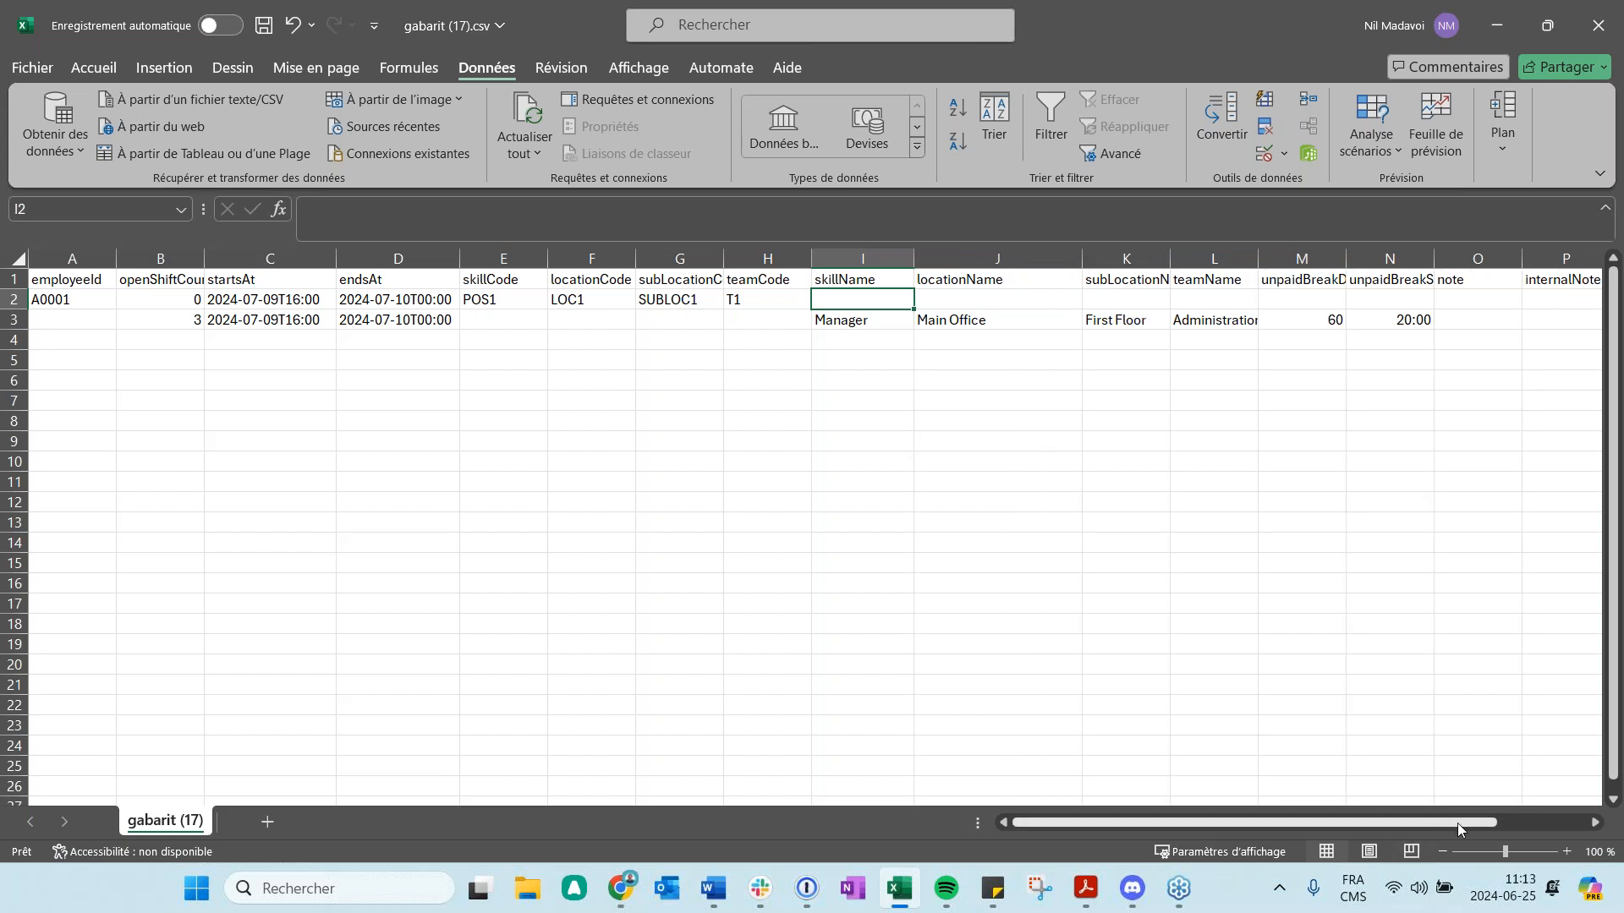
pyautogui.moveTo(1458, 824); pyautogui.dragTo(1519, 824)
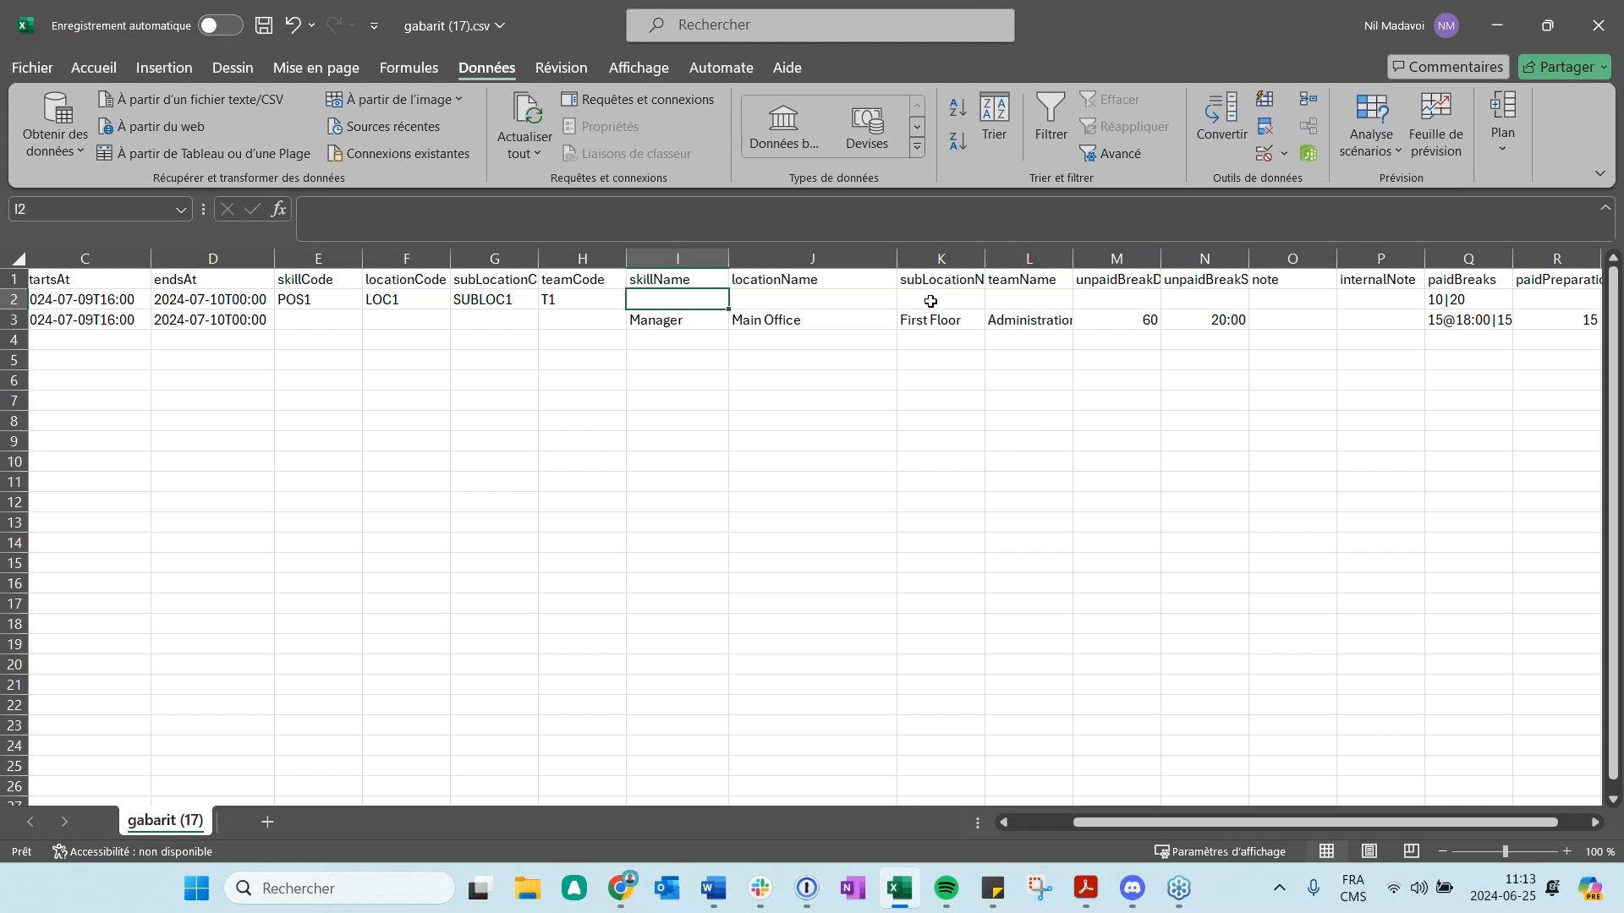
pyautogui.moveTo(1163, 259); pyautogui.dragTo(1247, 280)
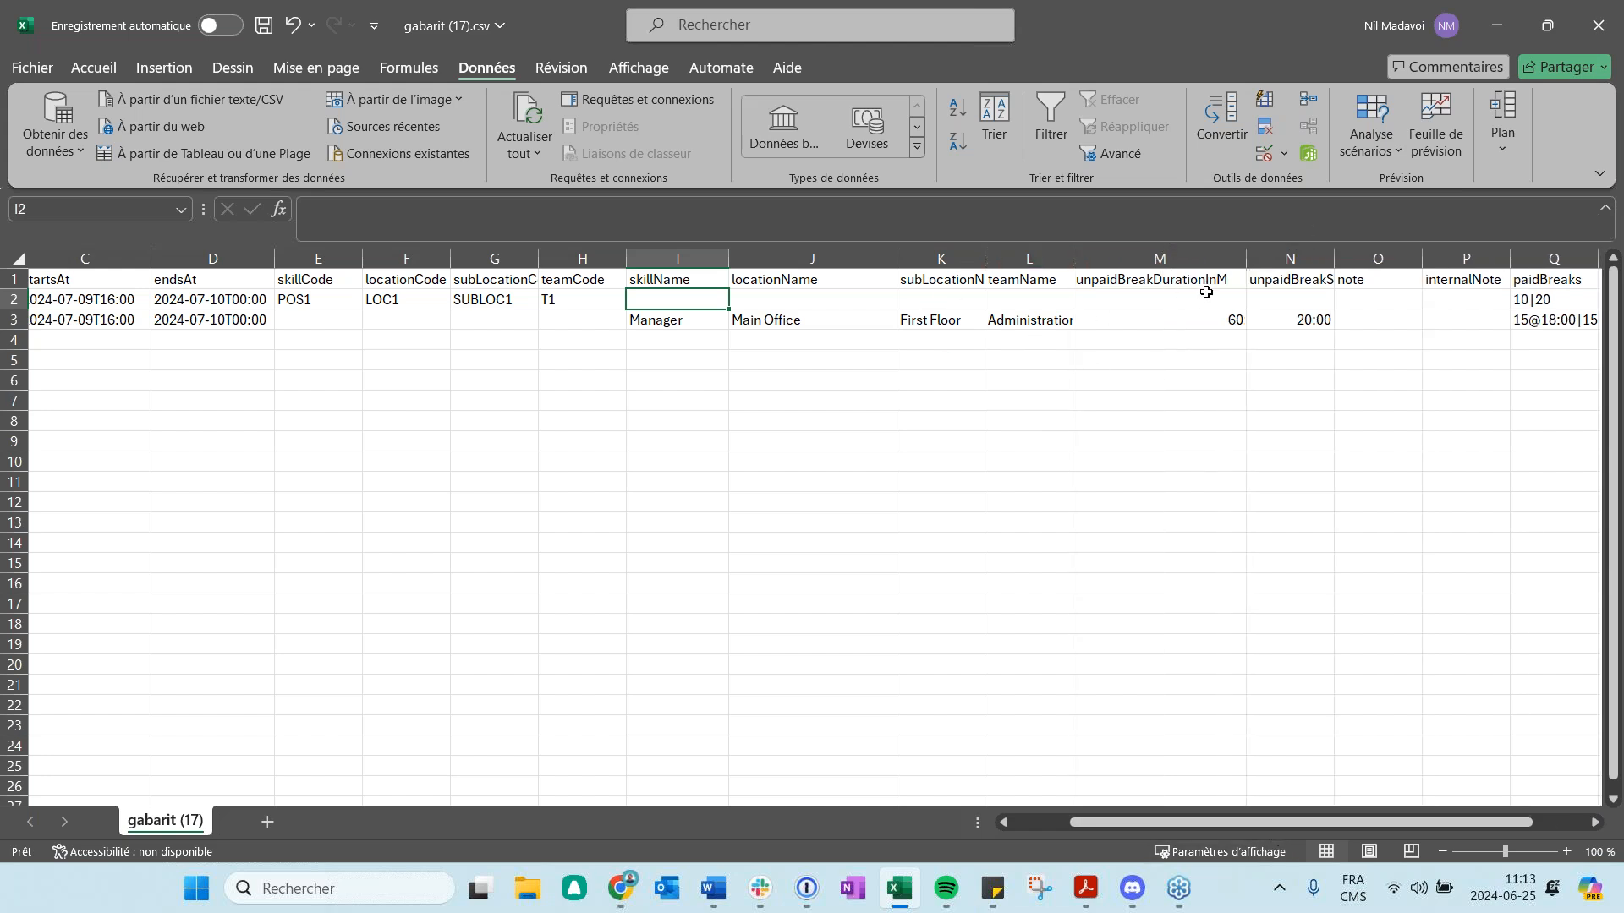
pyautogui.doubleClick(1336, 258)
pyautogui.moveTo(1437, 824); pyautogui.dragTo(1500, 822)
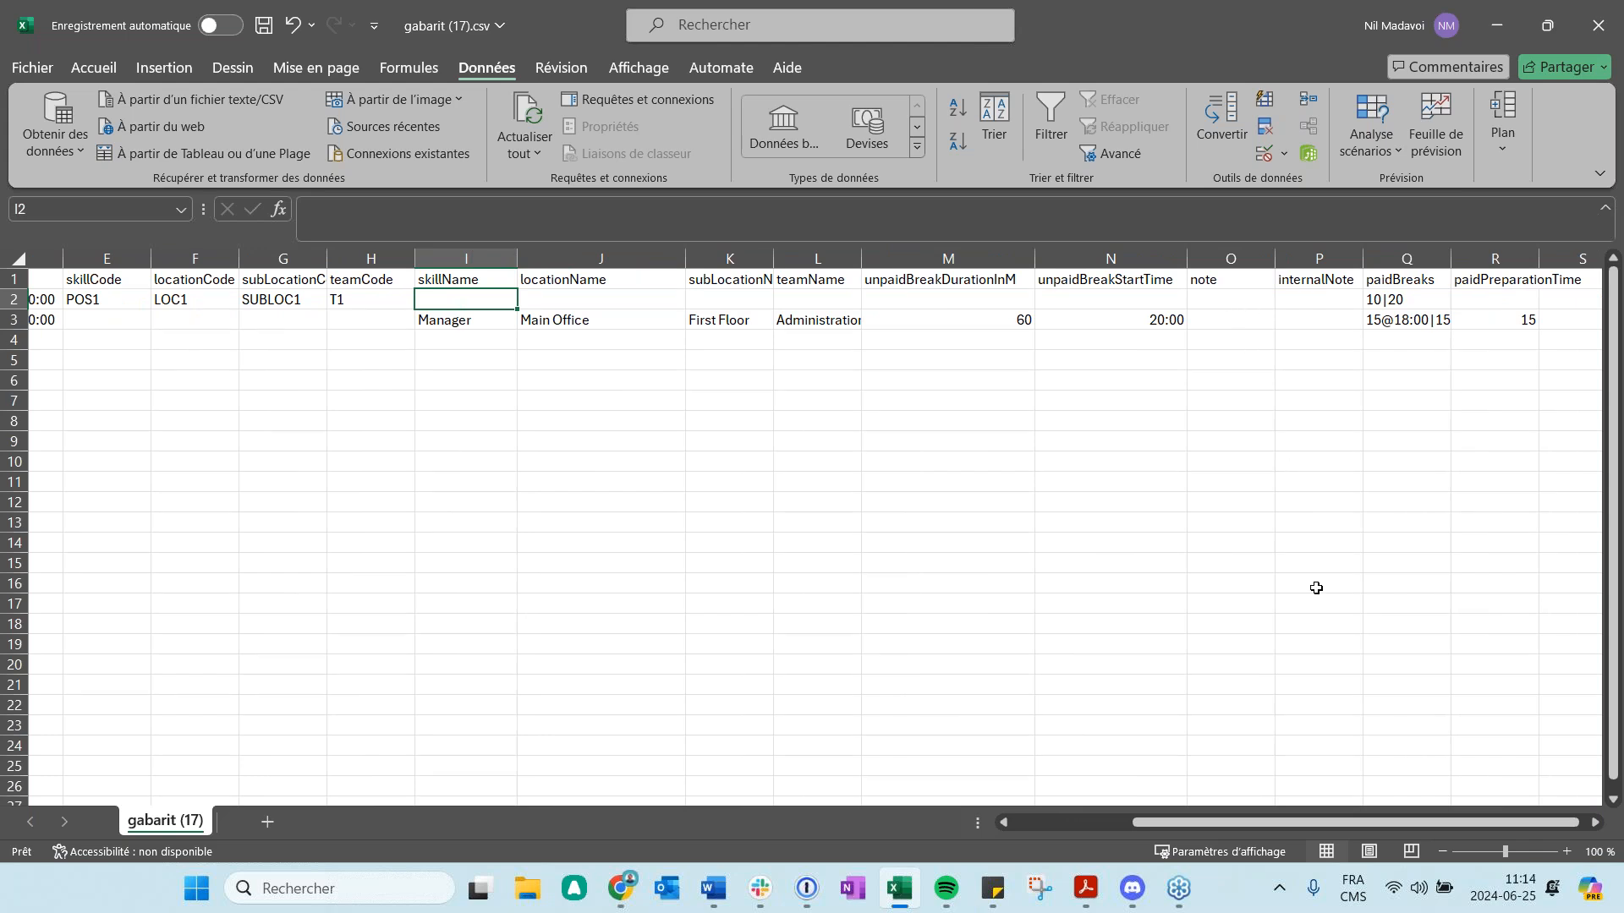
# - Close the template workbook without saving and dismiss Evolia's Importer des quarts dialog
pyautogui.click(1598, 34)
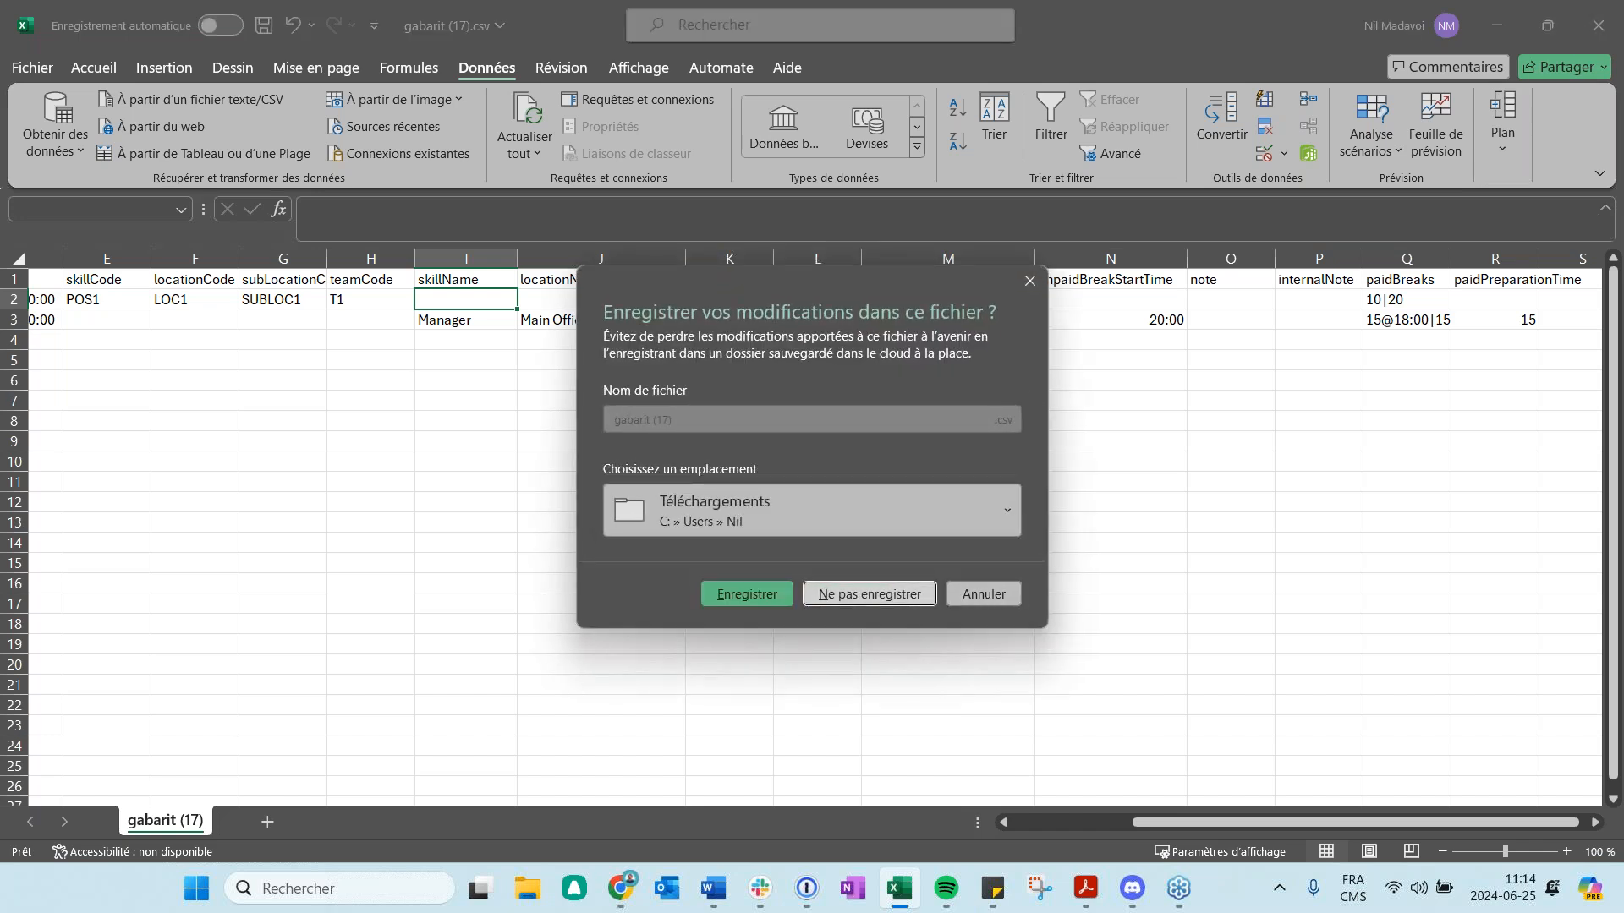
pyautogui.click(869, 595)
pyautogui.click(1096, 203)
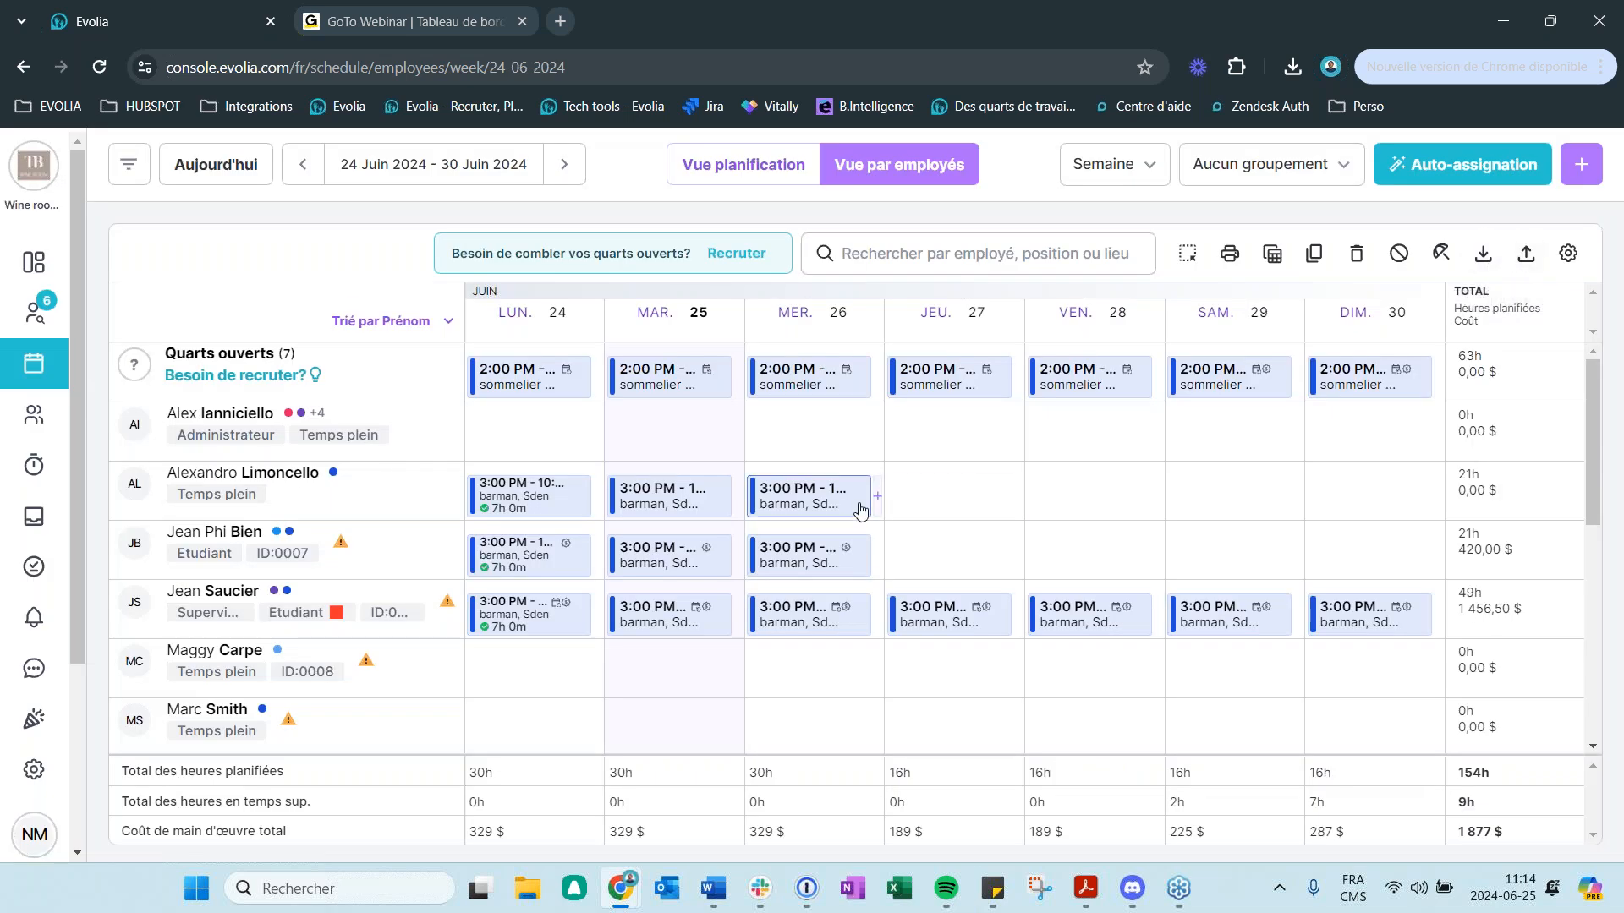
# - Reopen the schedule's report export dialog, review its filter, report type, format and email options, and close it without exporting
pyautogui.moveTo(860, 508)
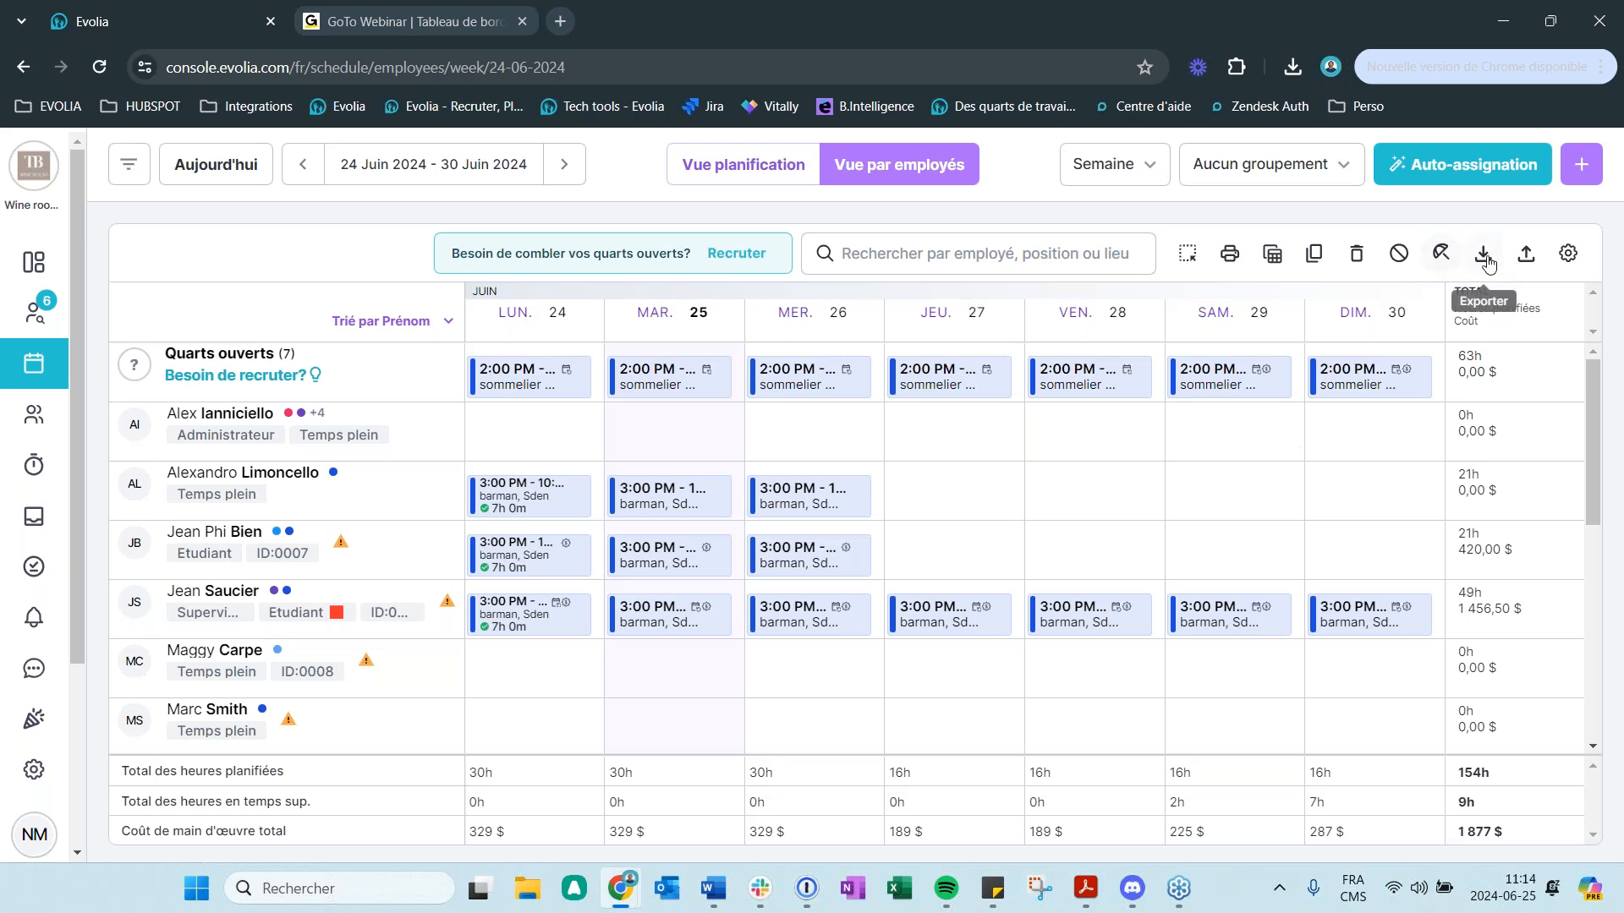
pyautogui.click(1488, 267)
pyautogui.scroll(-3, 706, 595)
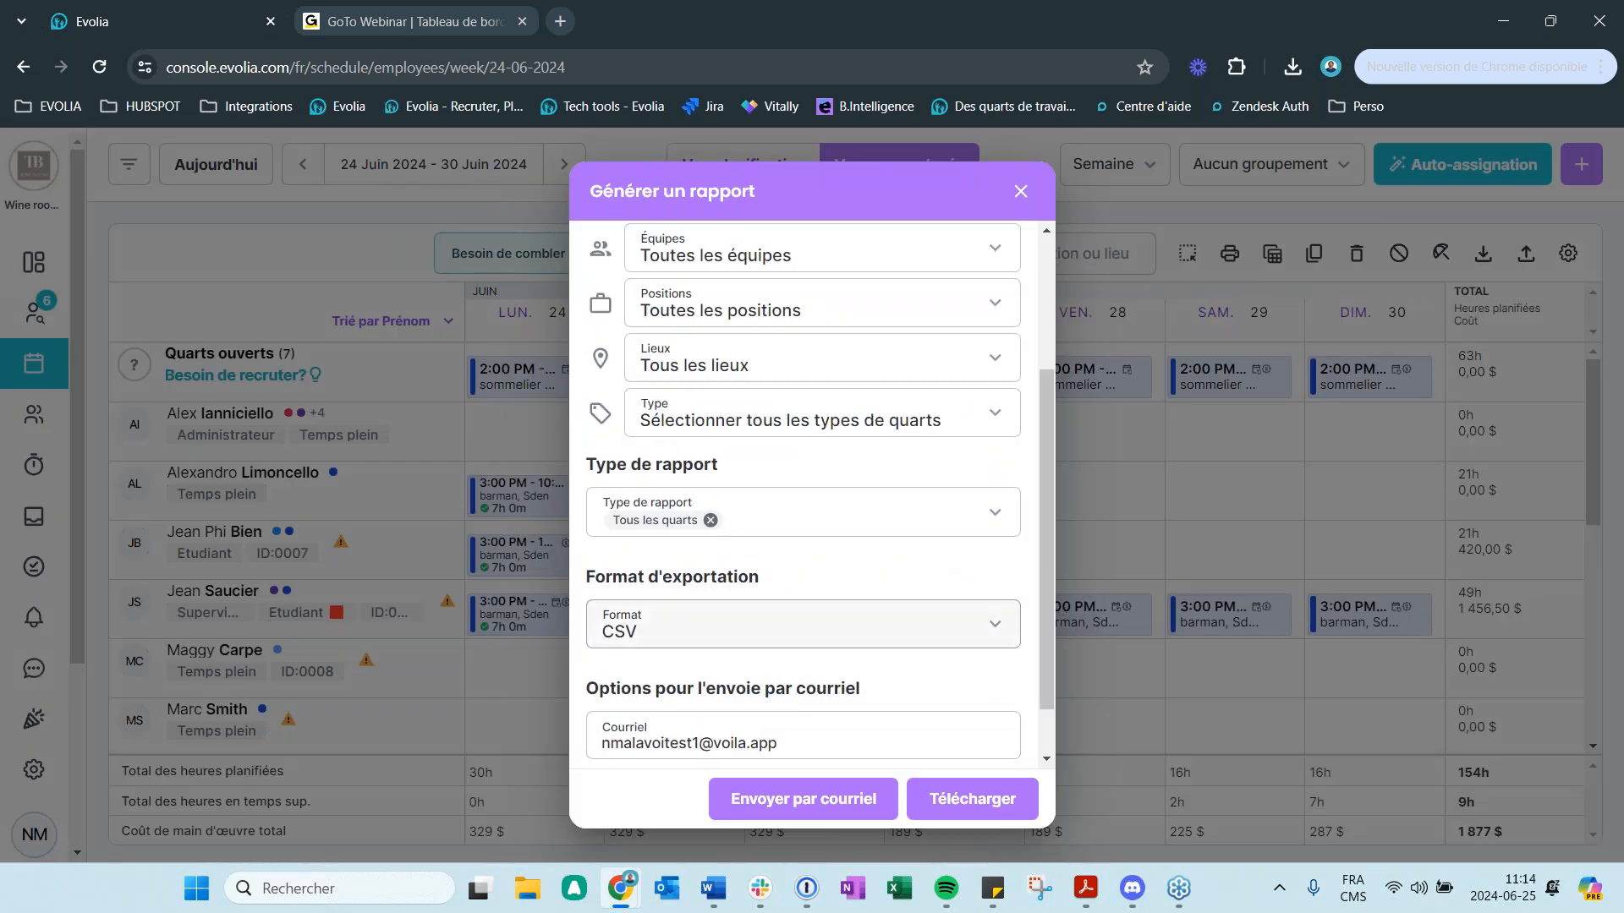
pyautogui.click(816, 678)
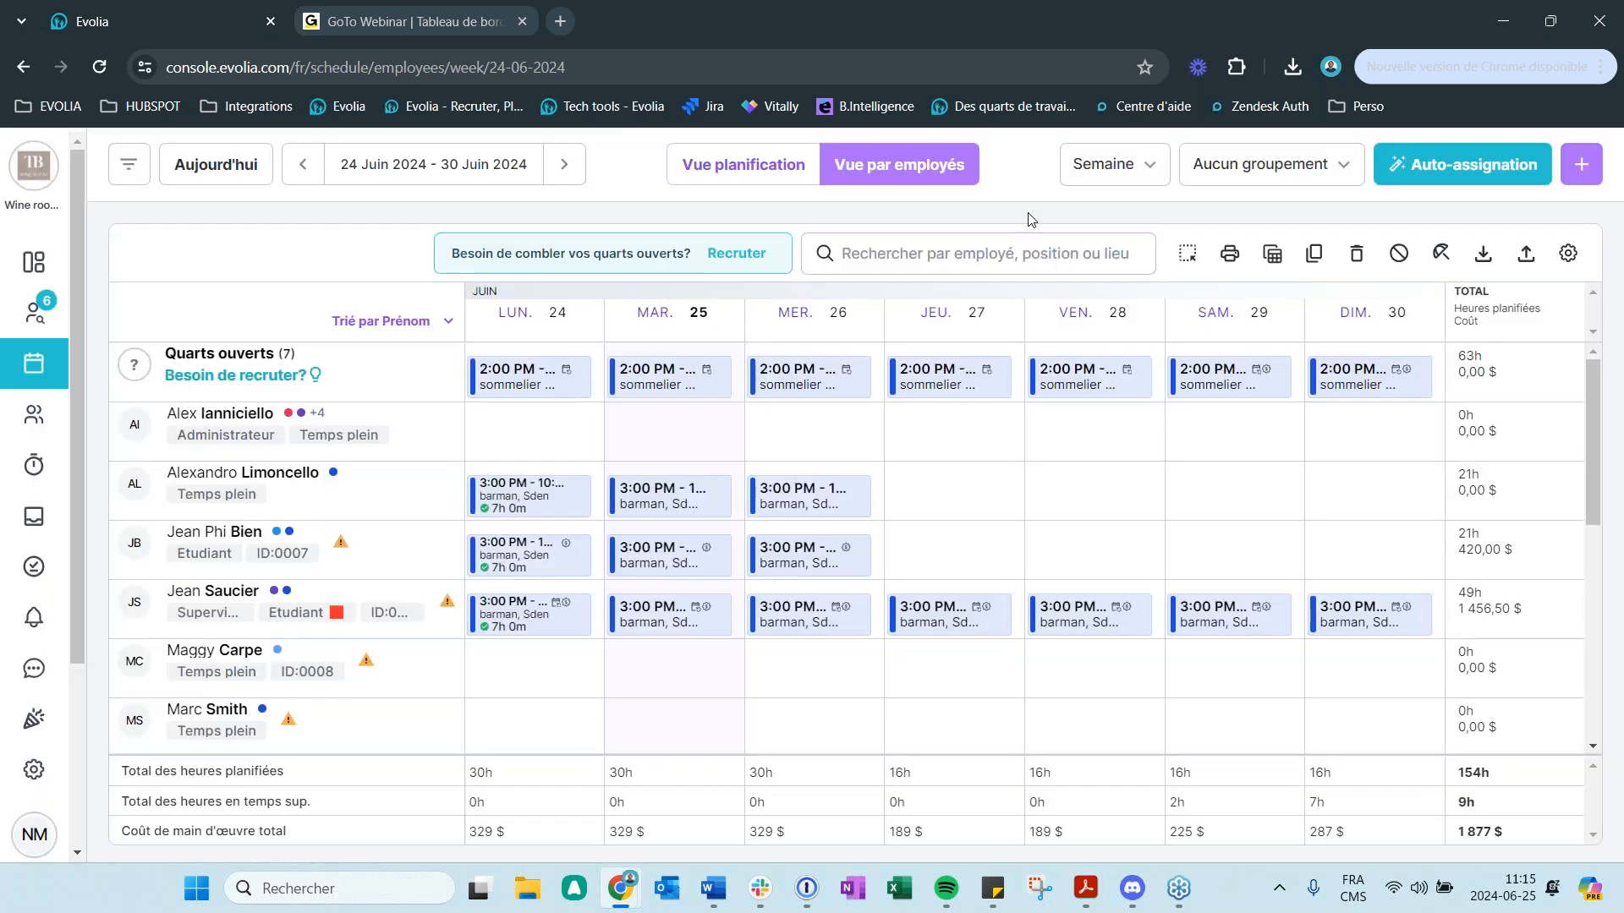
pyautogui.click(1021, 192)
# - Look at the Employés page and return to the schedule
pyautogui.click(28, 428)
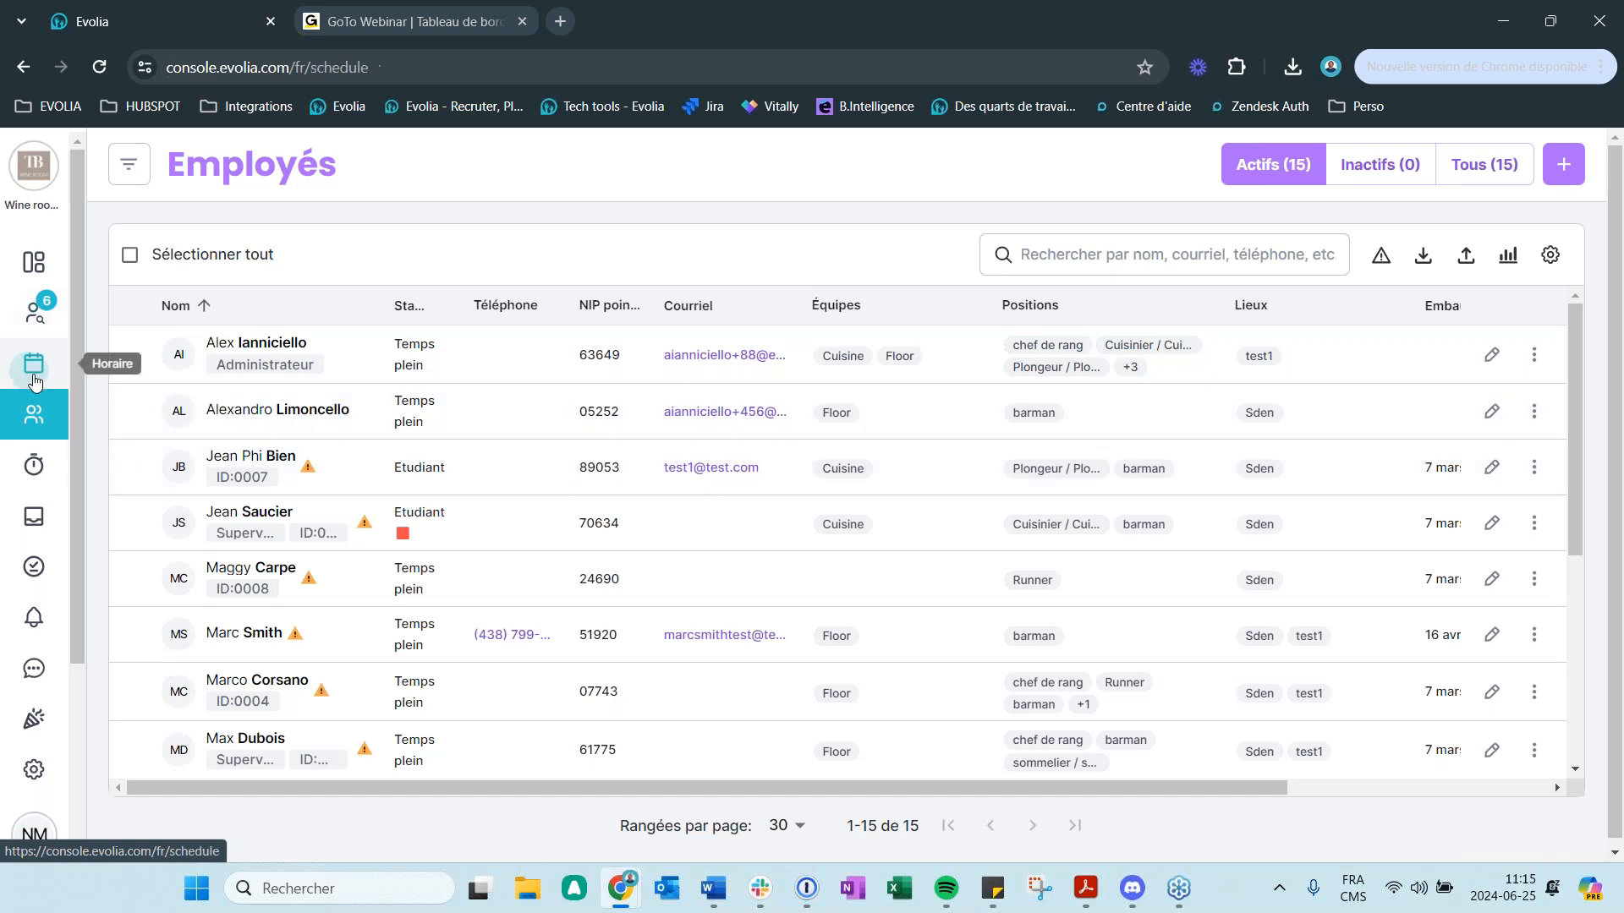
pyautogui.click(34, 365)
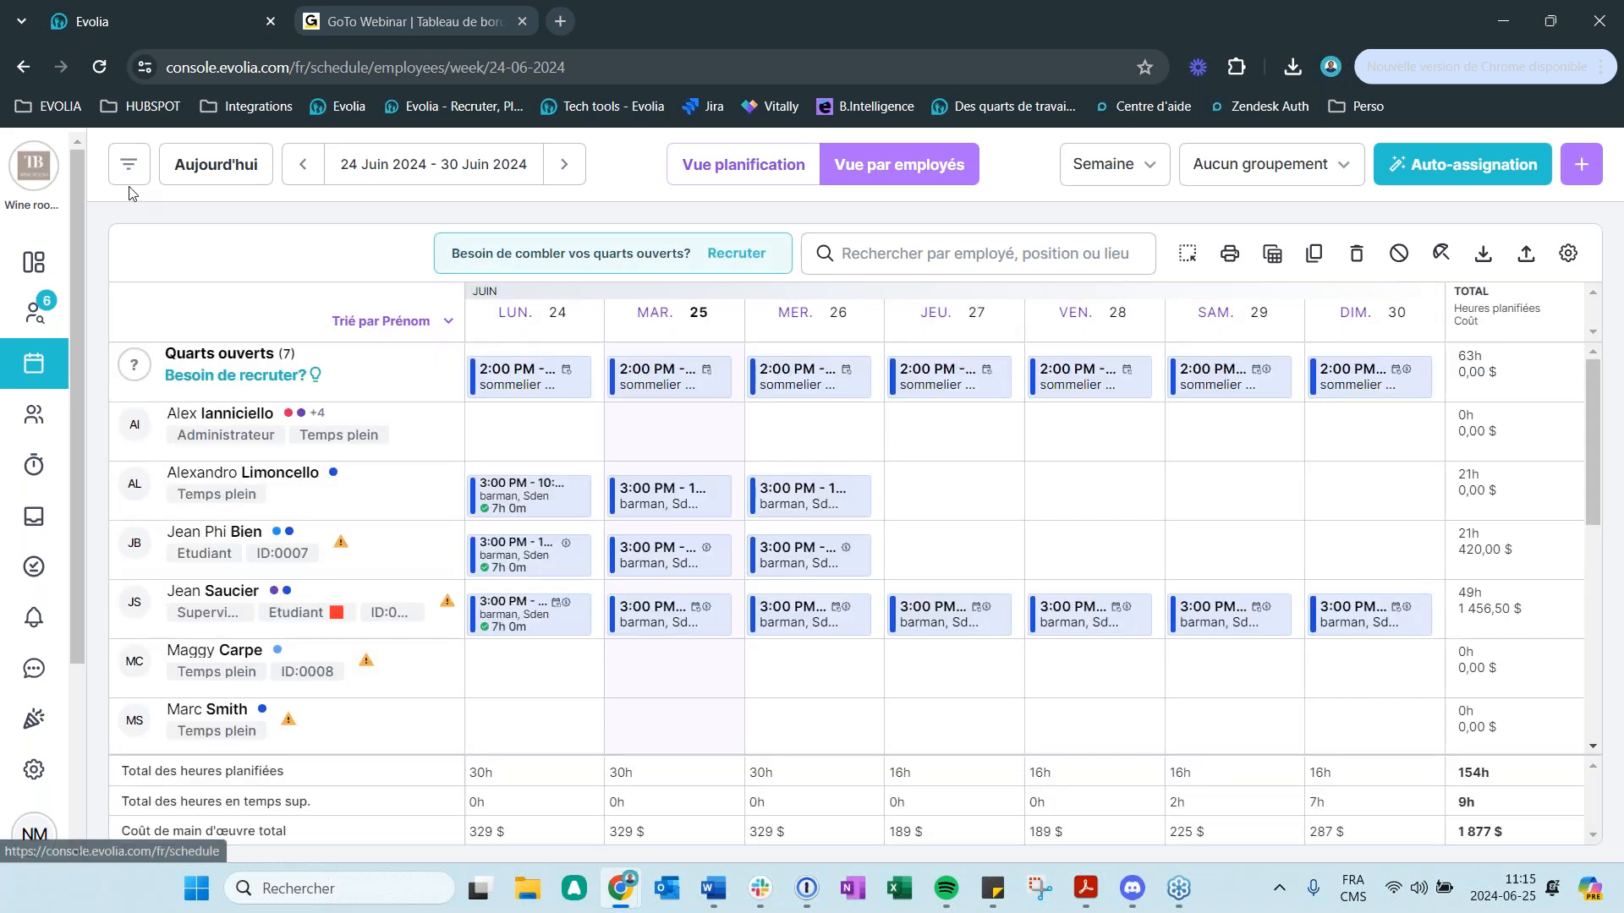
# - Filter the schedule by the Floor team and the barman position, and close the filter pane
pyautogui.click(126, 169)
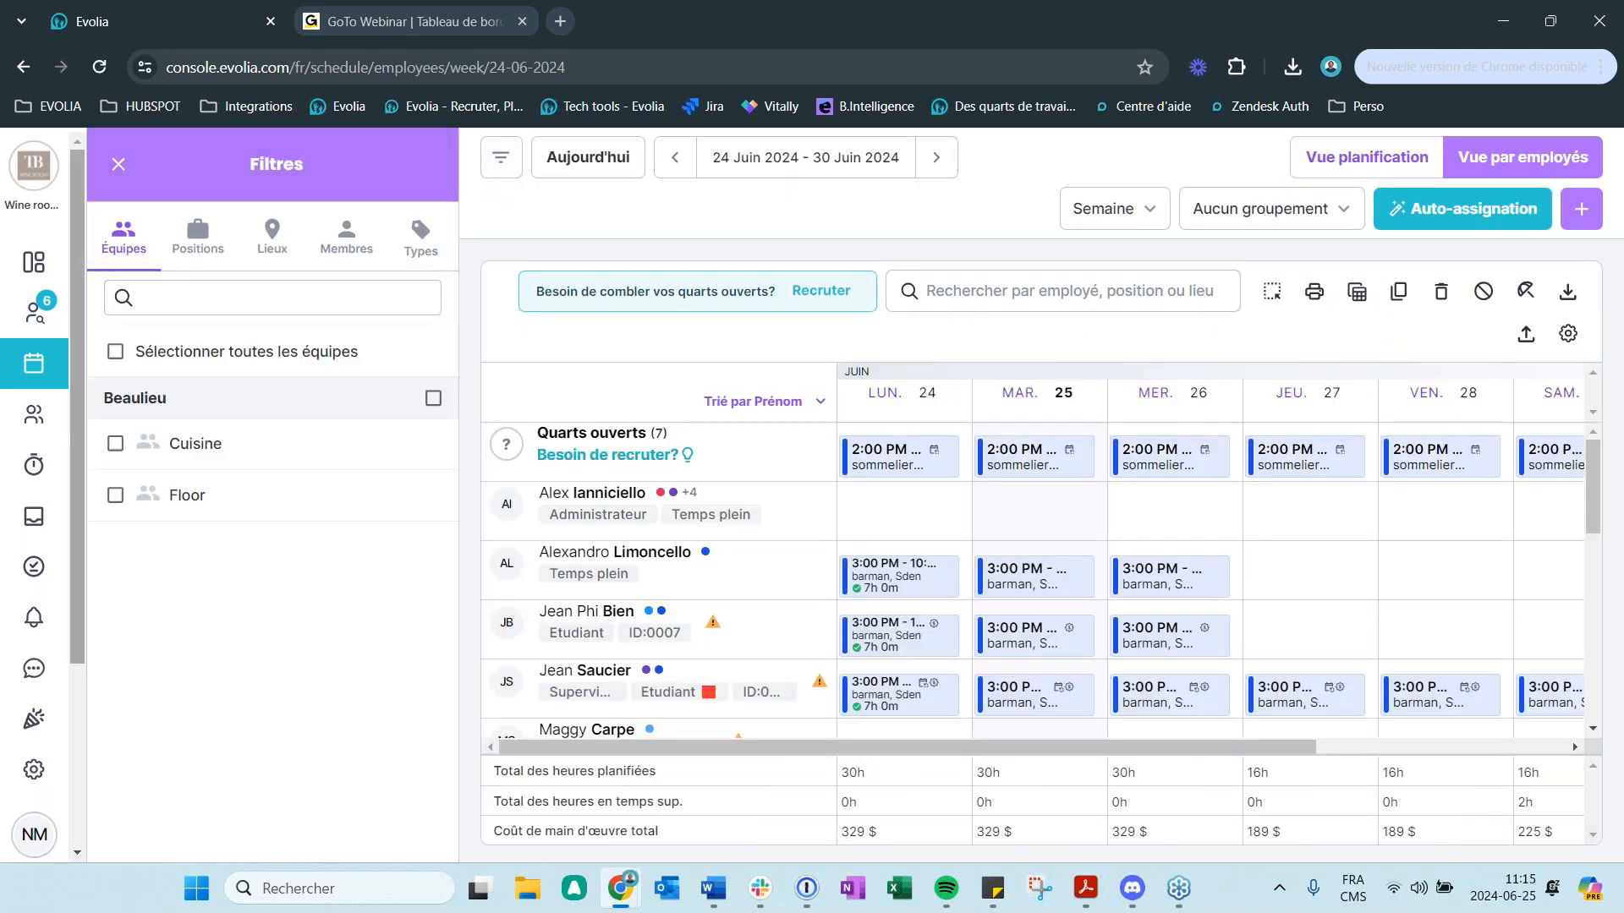
pyautogui.click(116, 497)
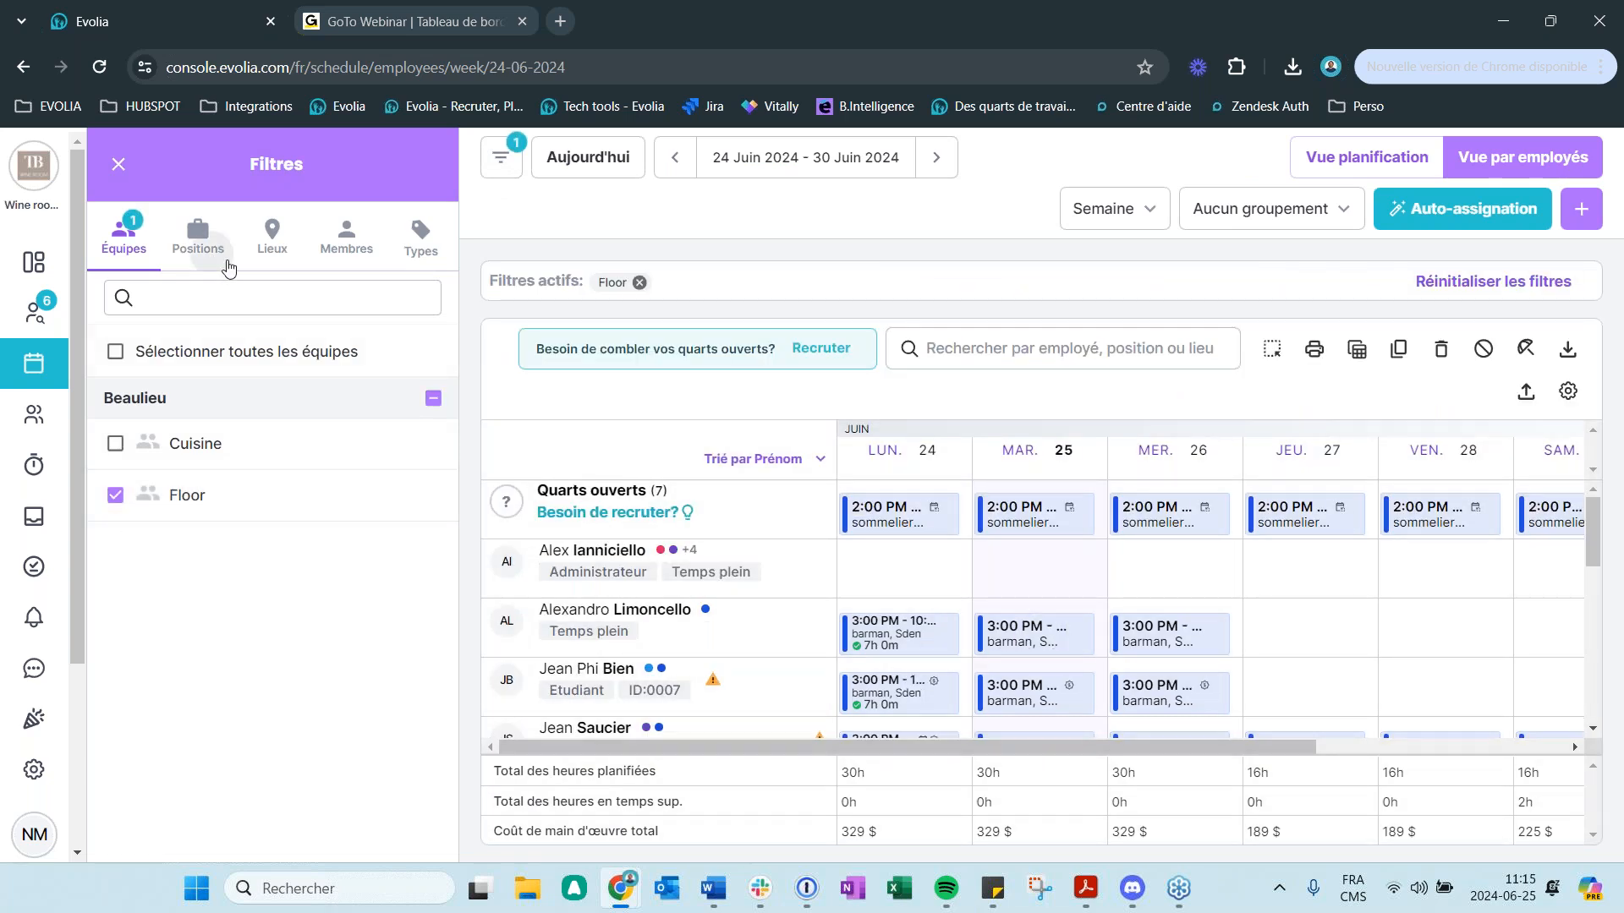
pyautogui.click(203, 241)
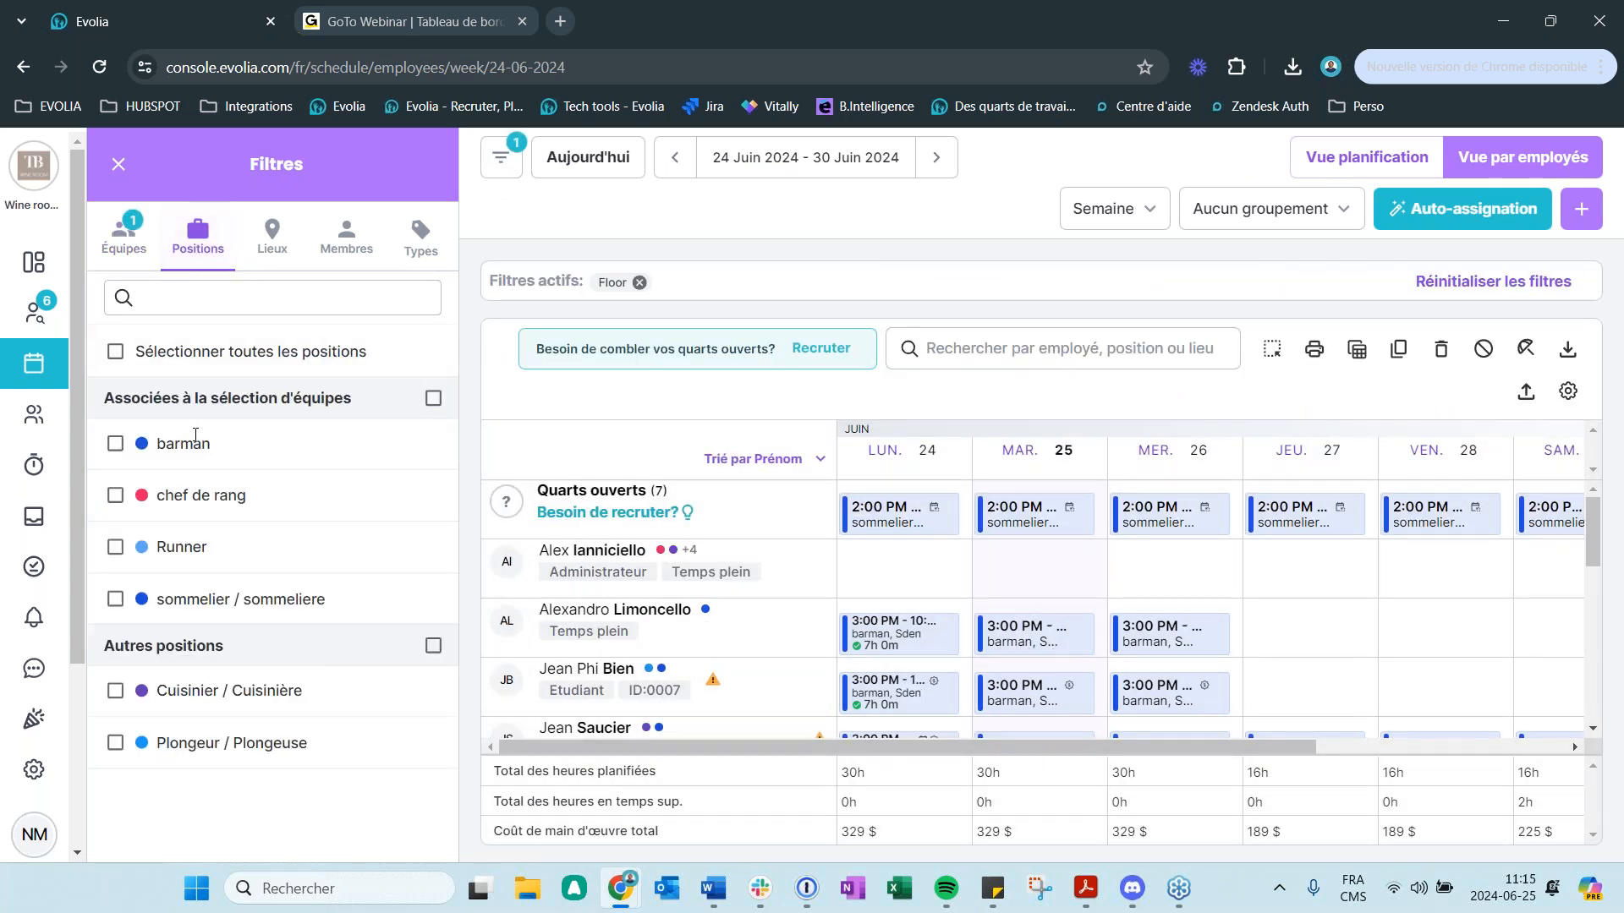
pyautogui.click(115, 443)
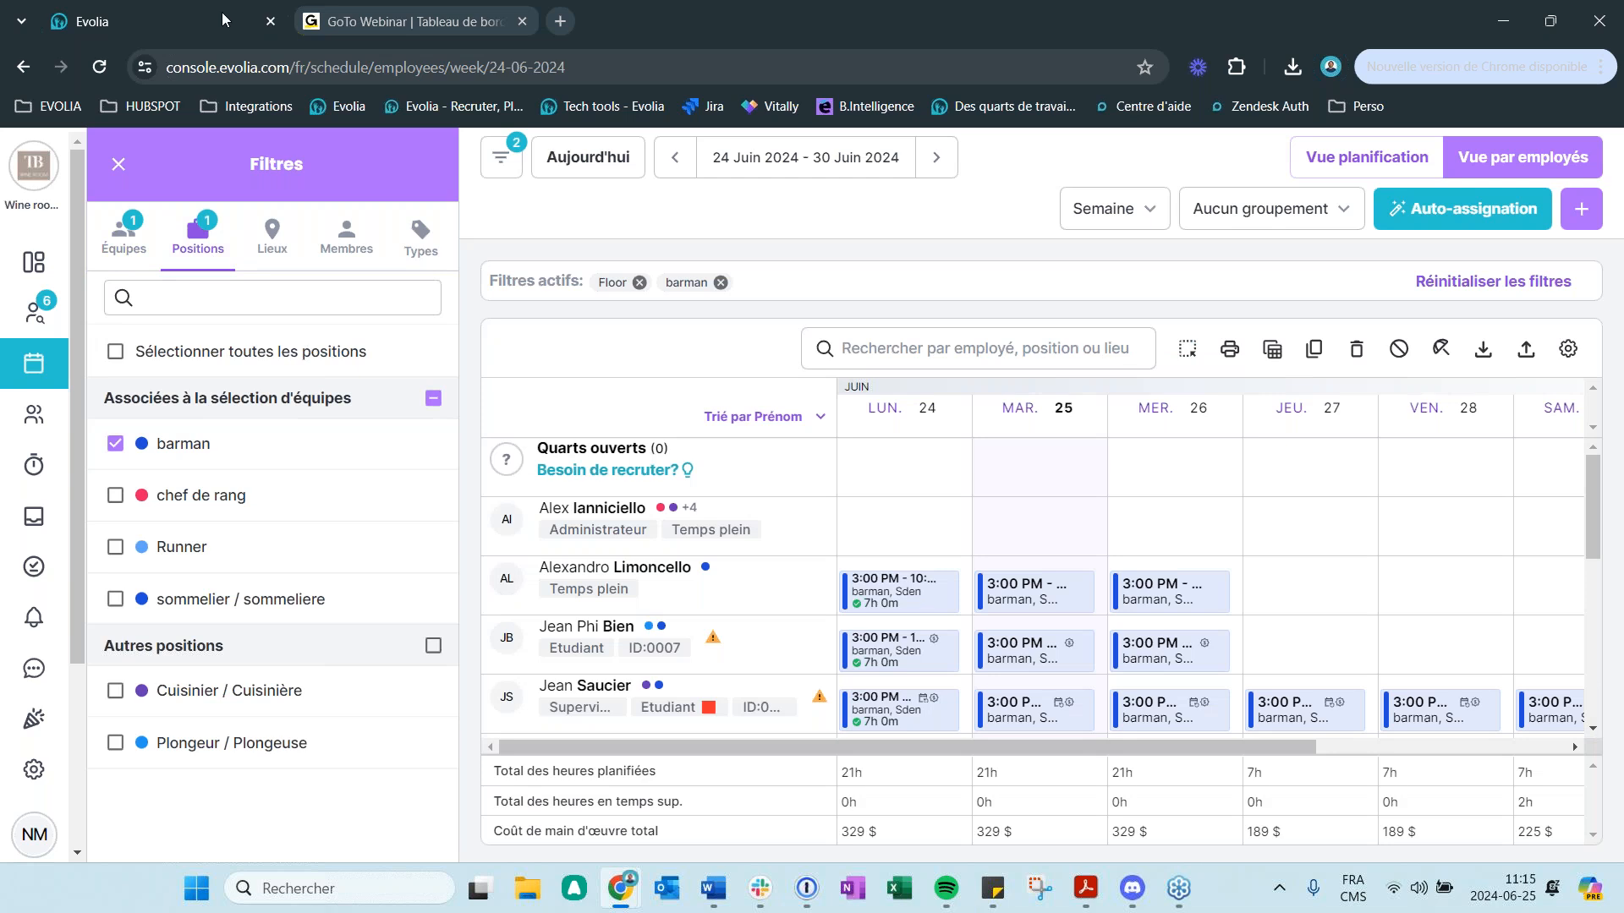
pyautogui.click(118, 163)
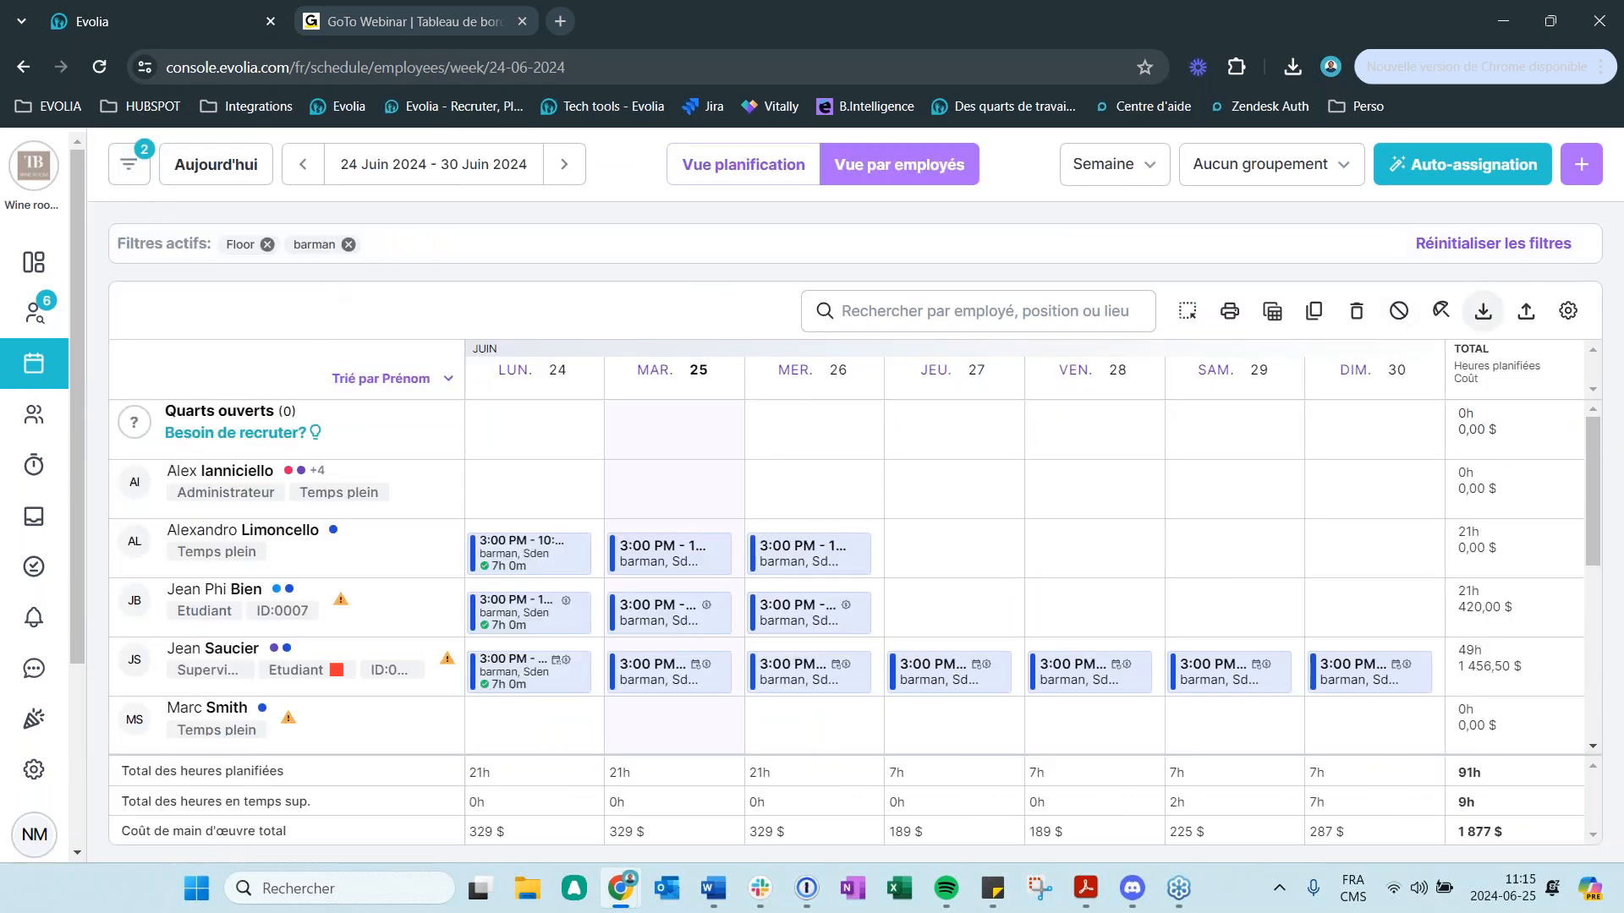
# - Check in the report export dialog whether the schedule's active team and position filters carry over, and close it without exporting
pyautogui.click(1483, 313)
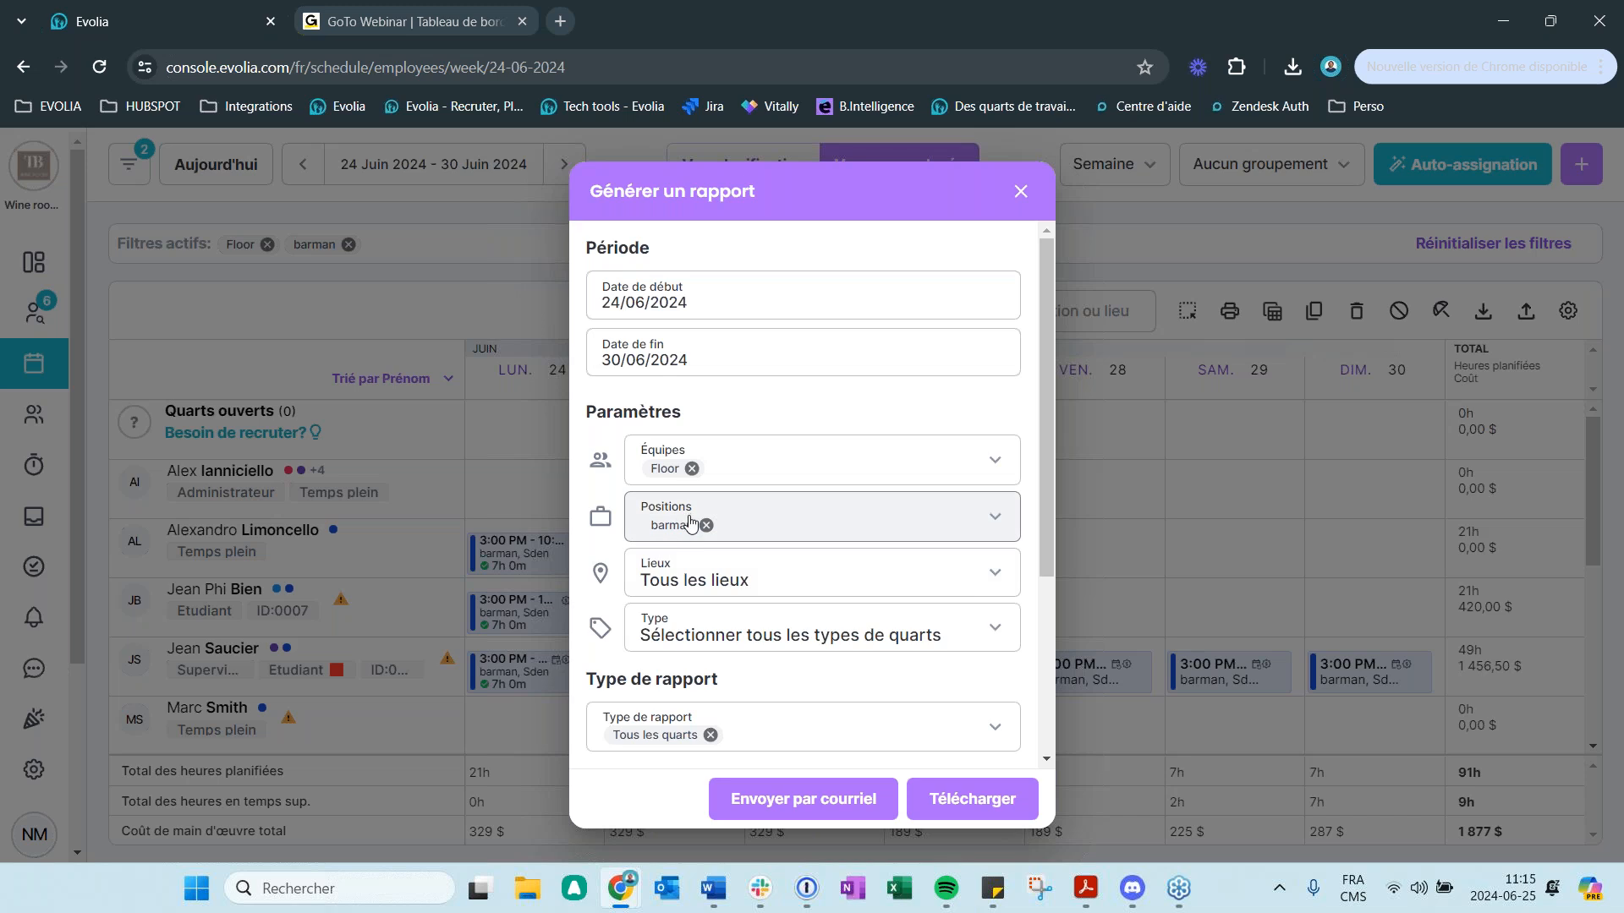
pyautogui.scroll(-3, 689, 522)
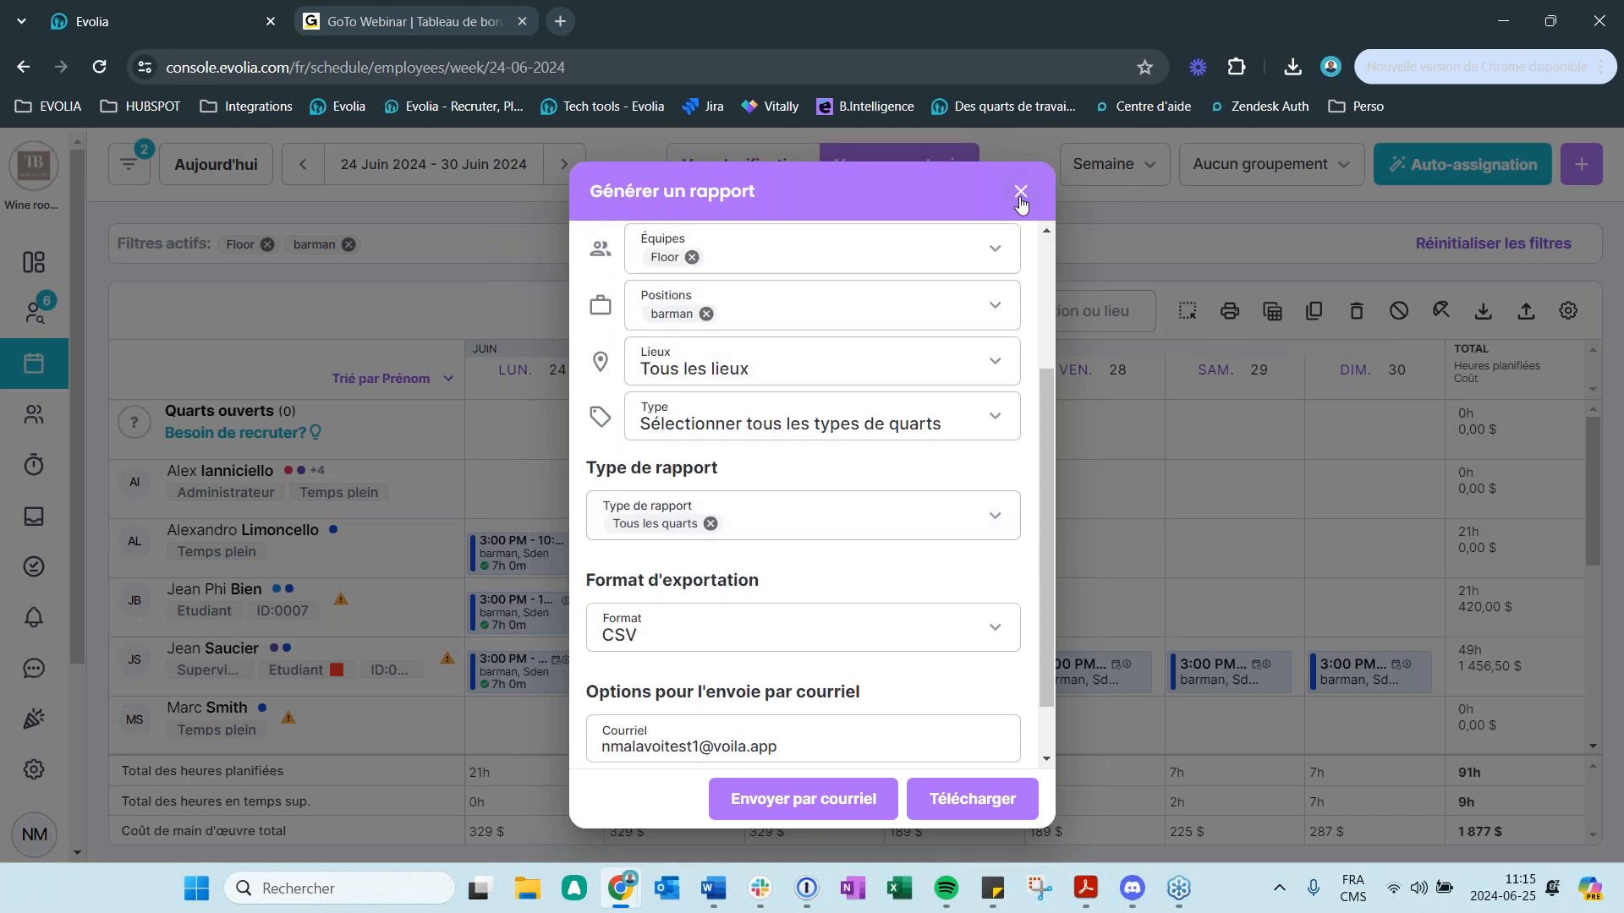
pyautogui.scroll(3, 715, 558)
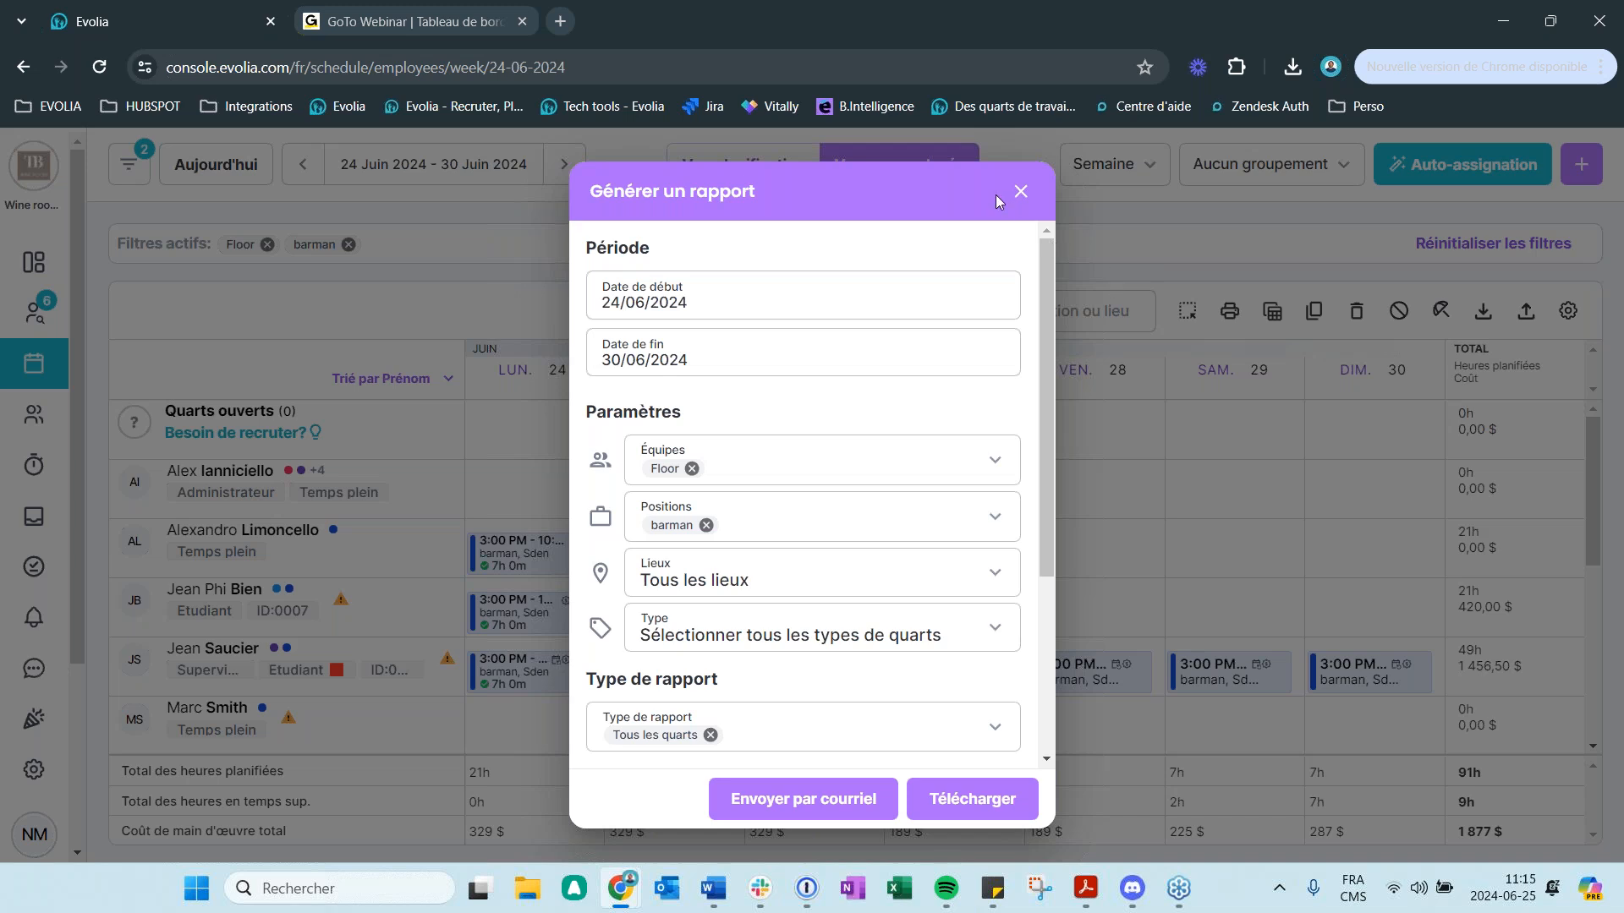
pyautogui.click(1021, 191)
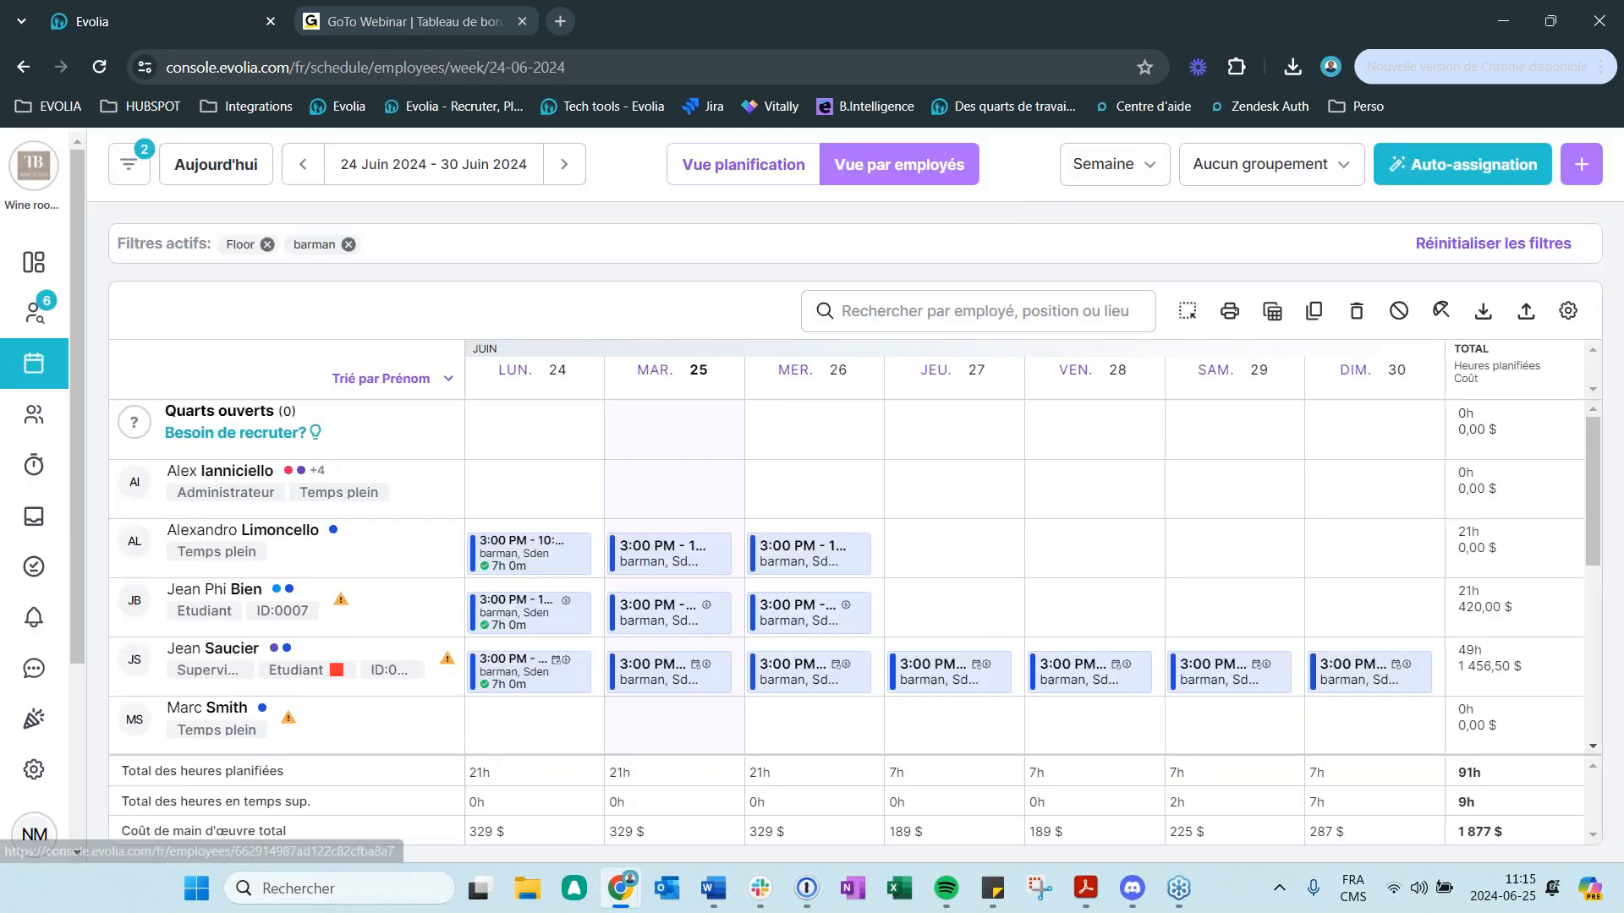
# - Go to the Employés page and remove the Floor and barman filters from the list
pyautogui.click(71, 410)
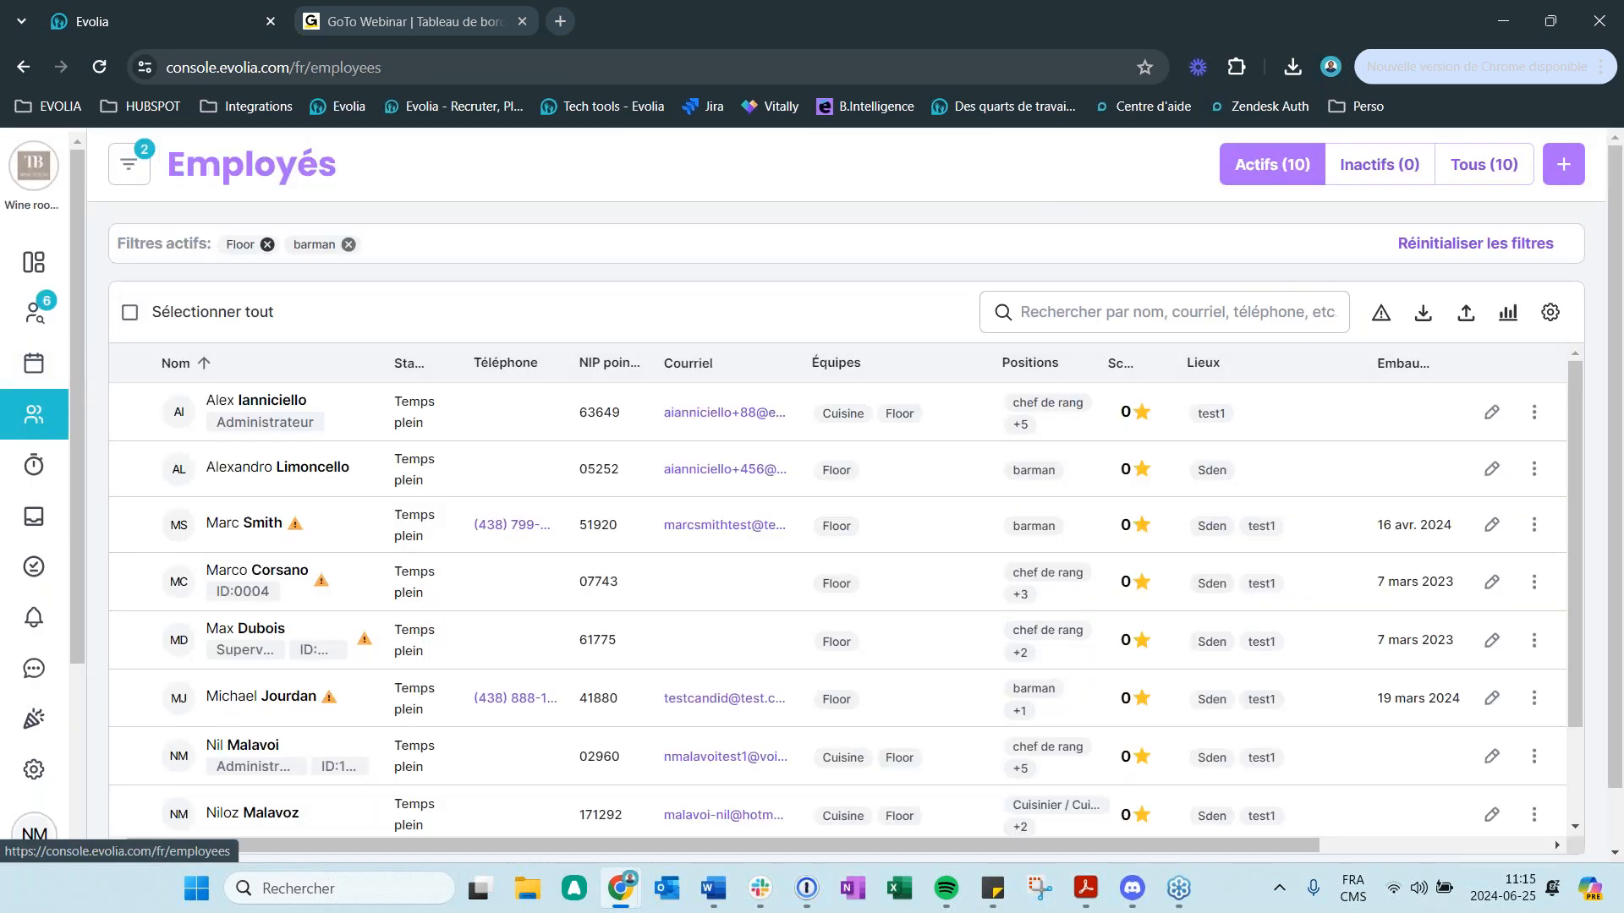
pyautogui.click(267, 245)
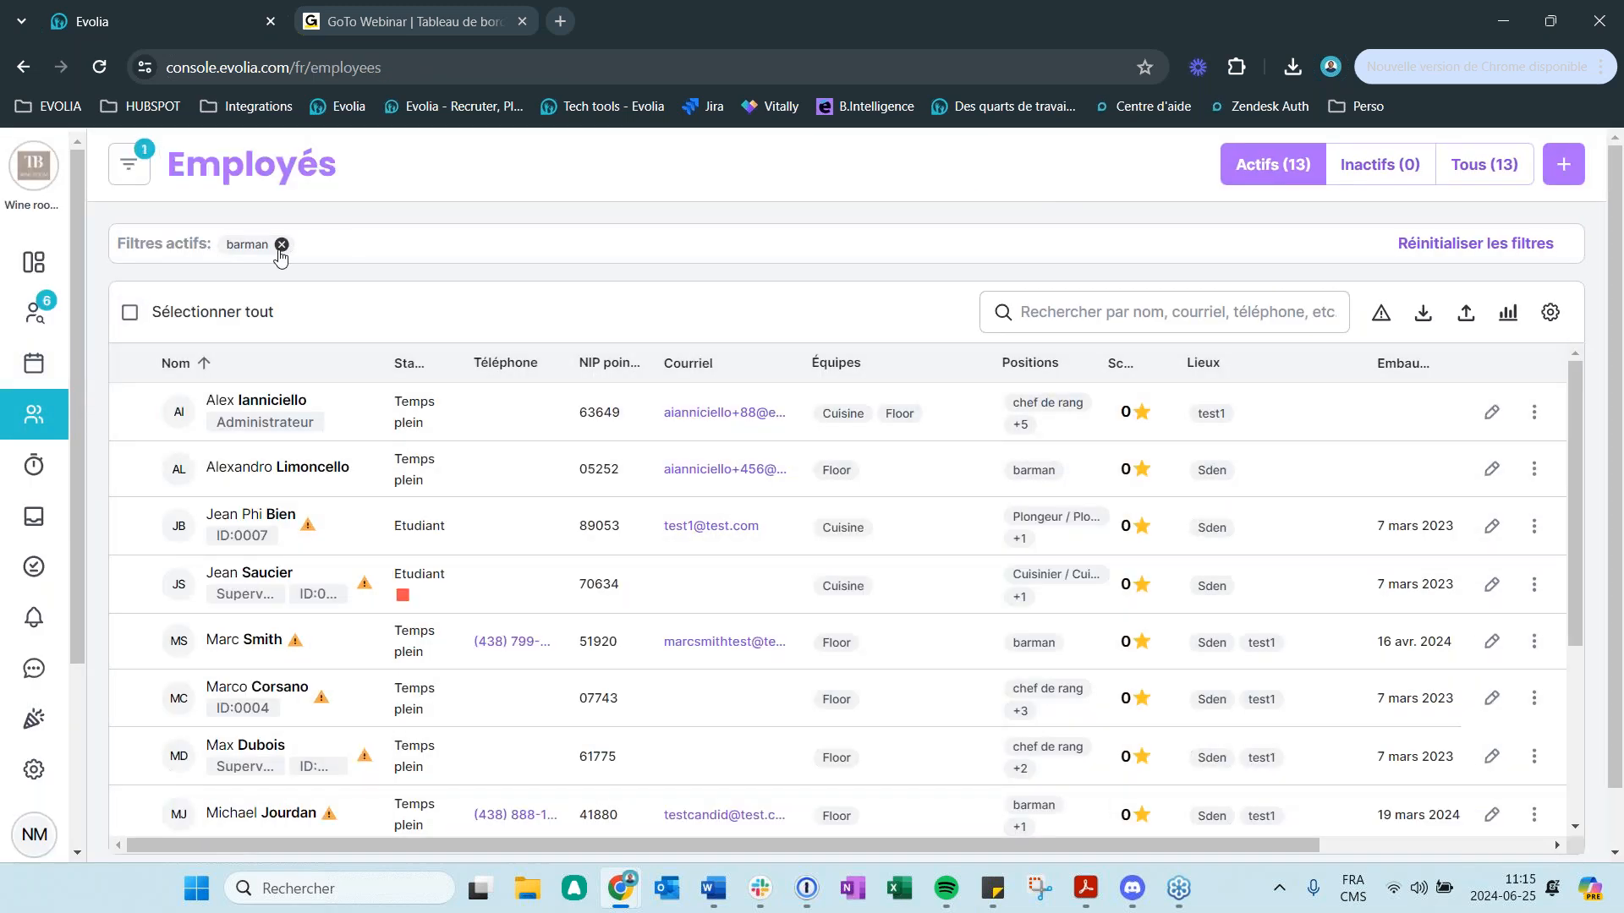
pyautogui.click(281, 247)
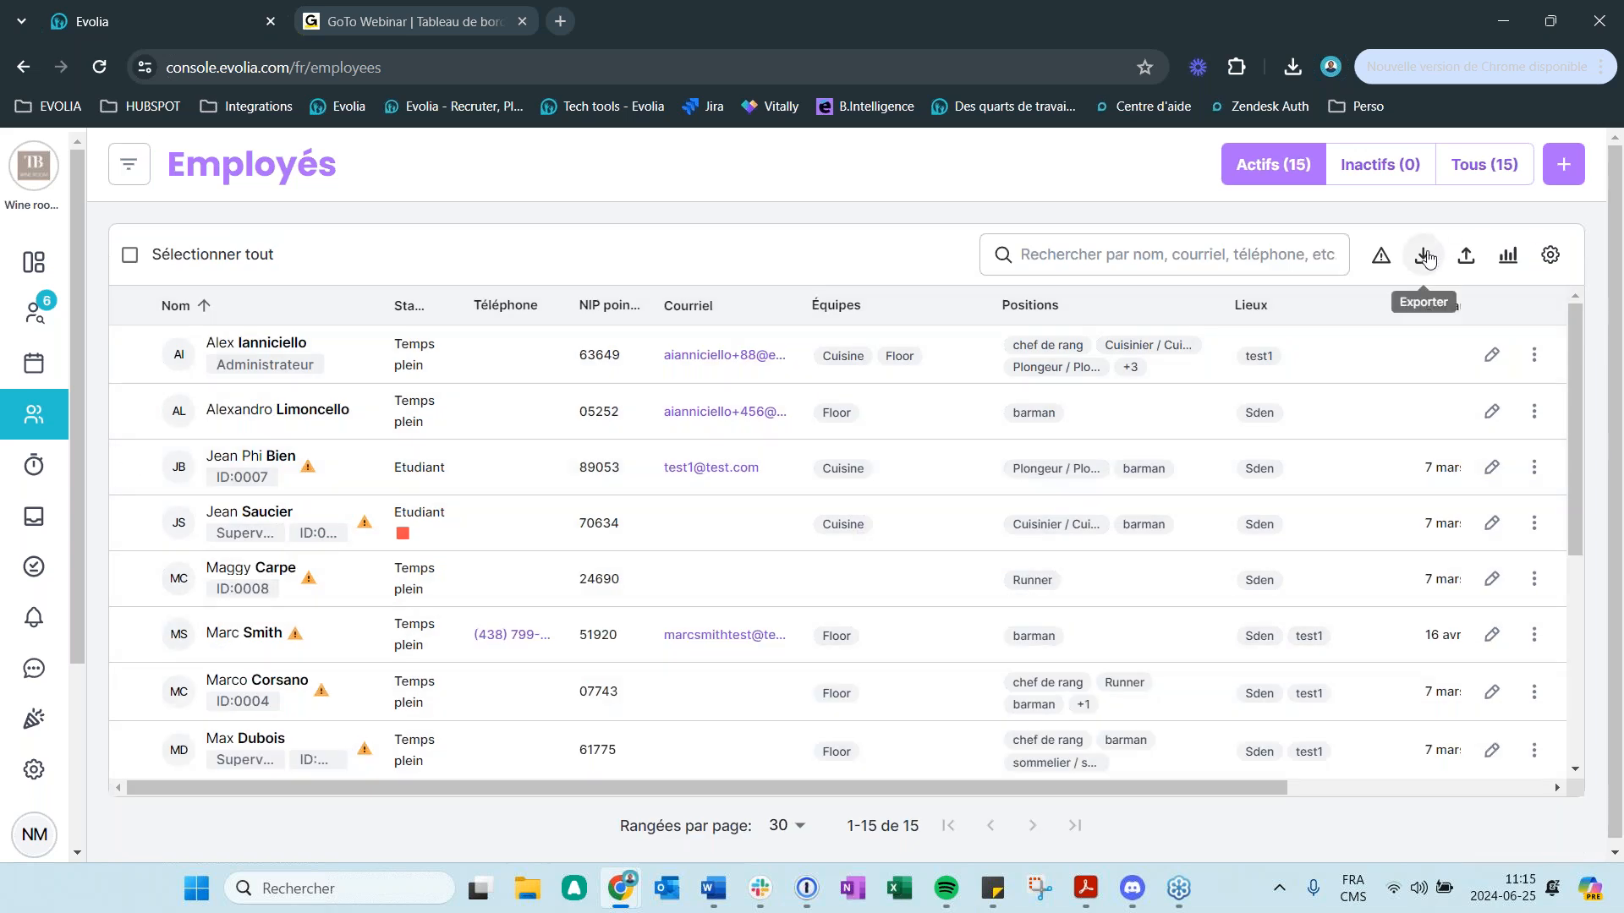
# - Download the raw-data employee list report in Excel format and open the exported workbook
pyautogui.click(1426, 257)
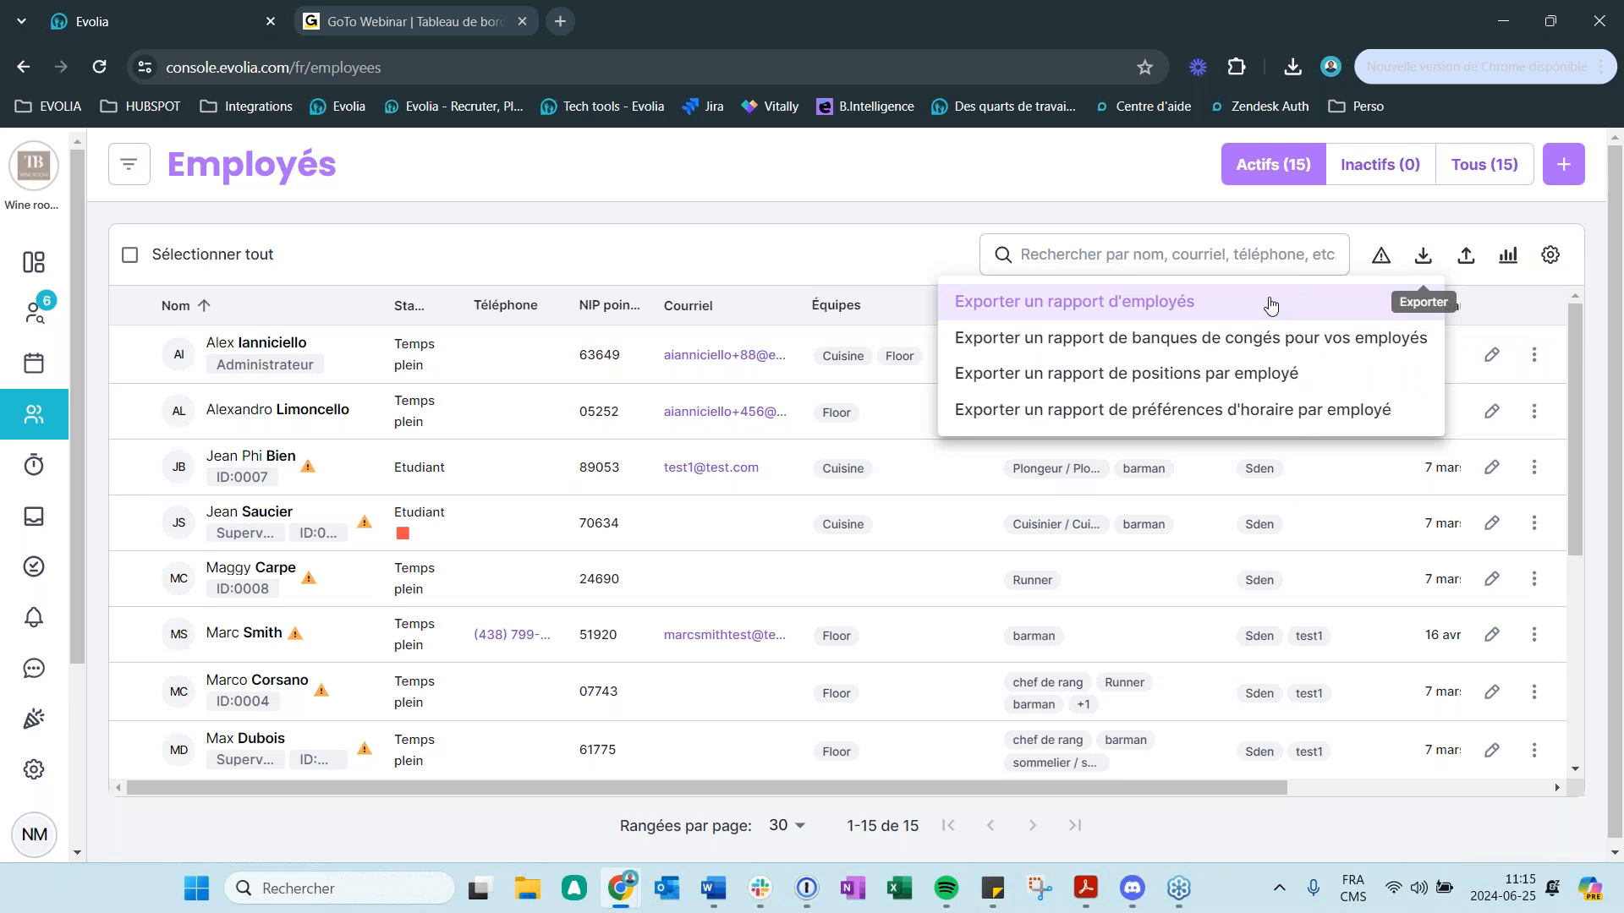
pyautogui.click(1269, 303)
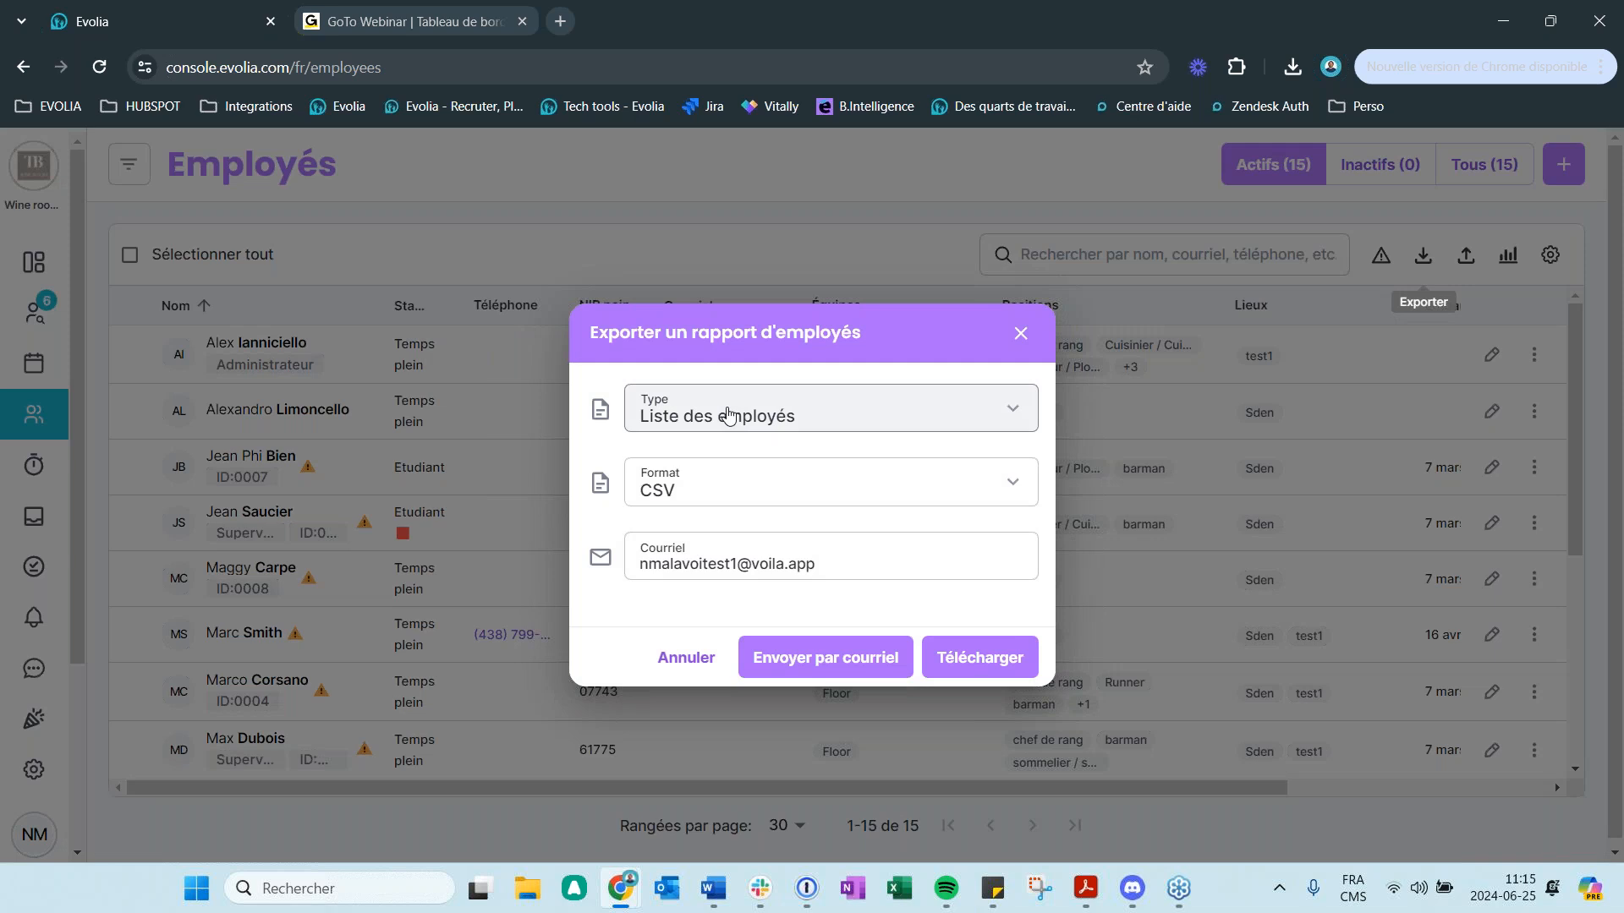
pyautogui.click(729, 481)
pyautogui.click(743, 603)
pyautogui.click(768, 409)
pyautogui.click(719, 495)
pyautogui.click(980, 658)
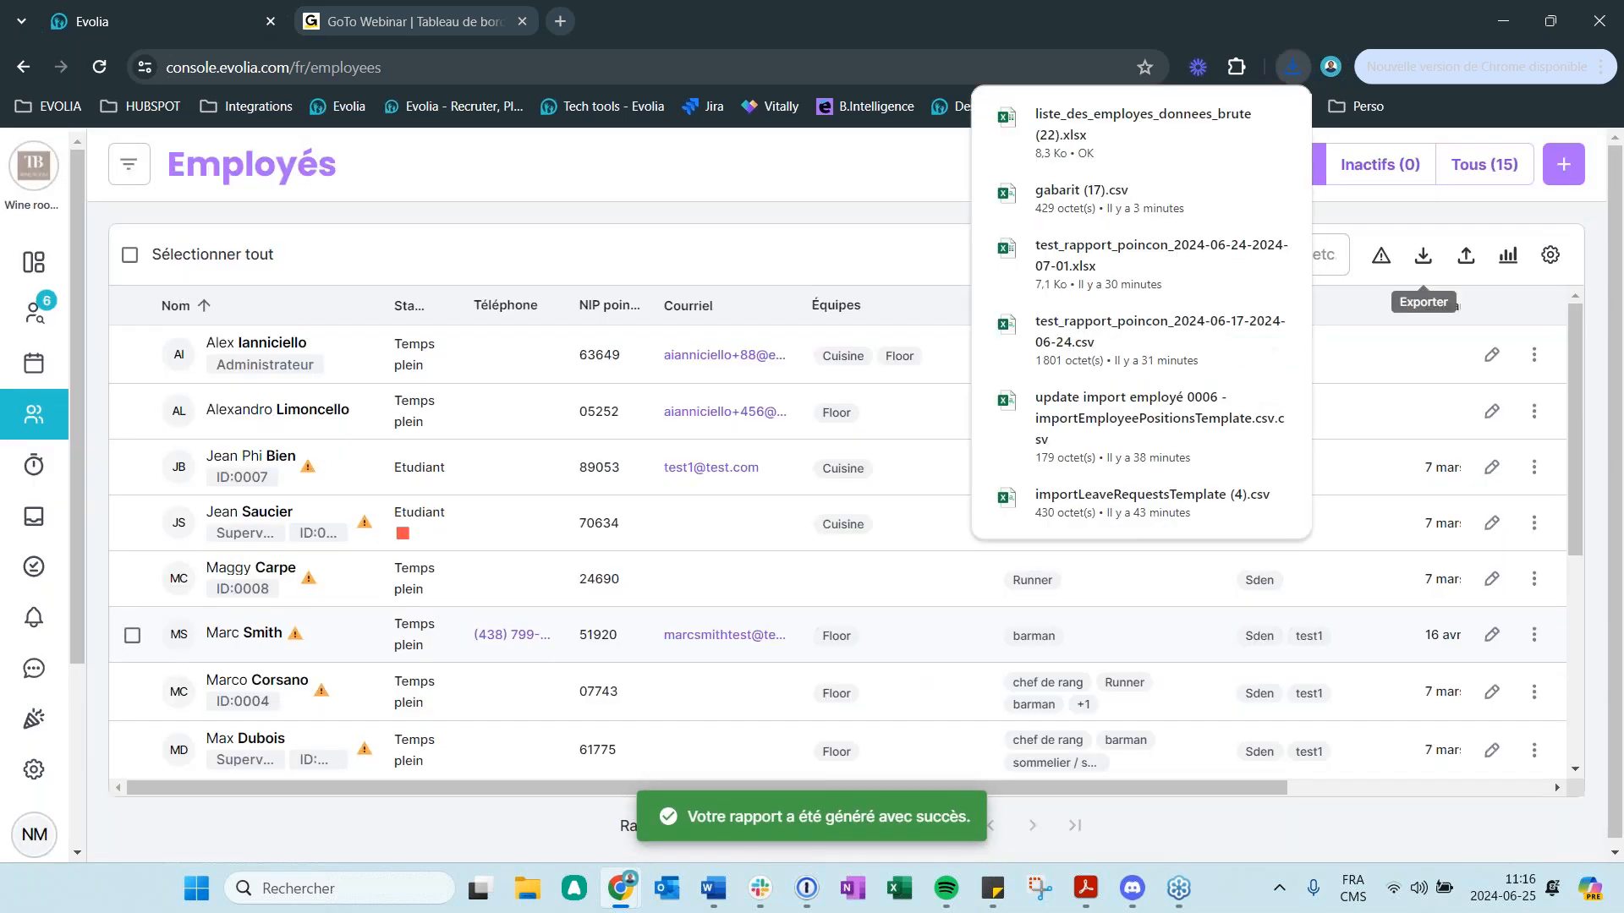
pyautogui.click(1148, 151)
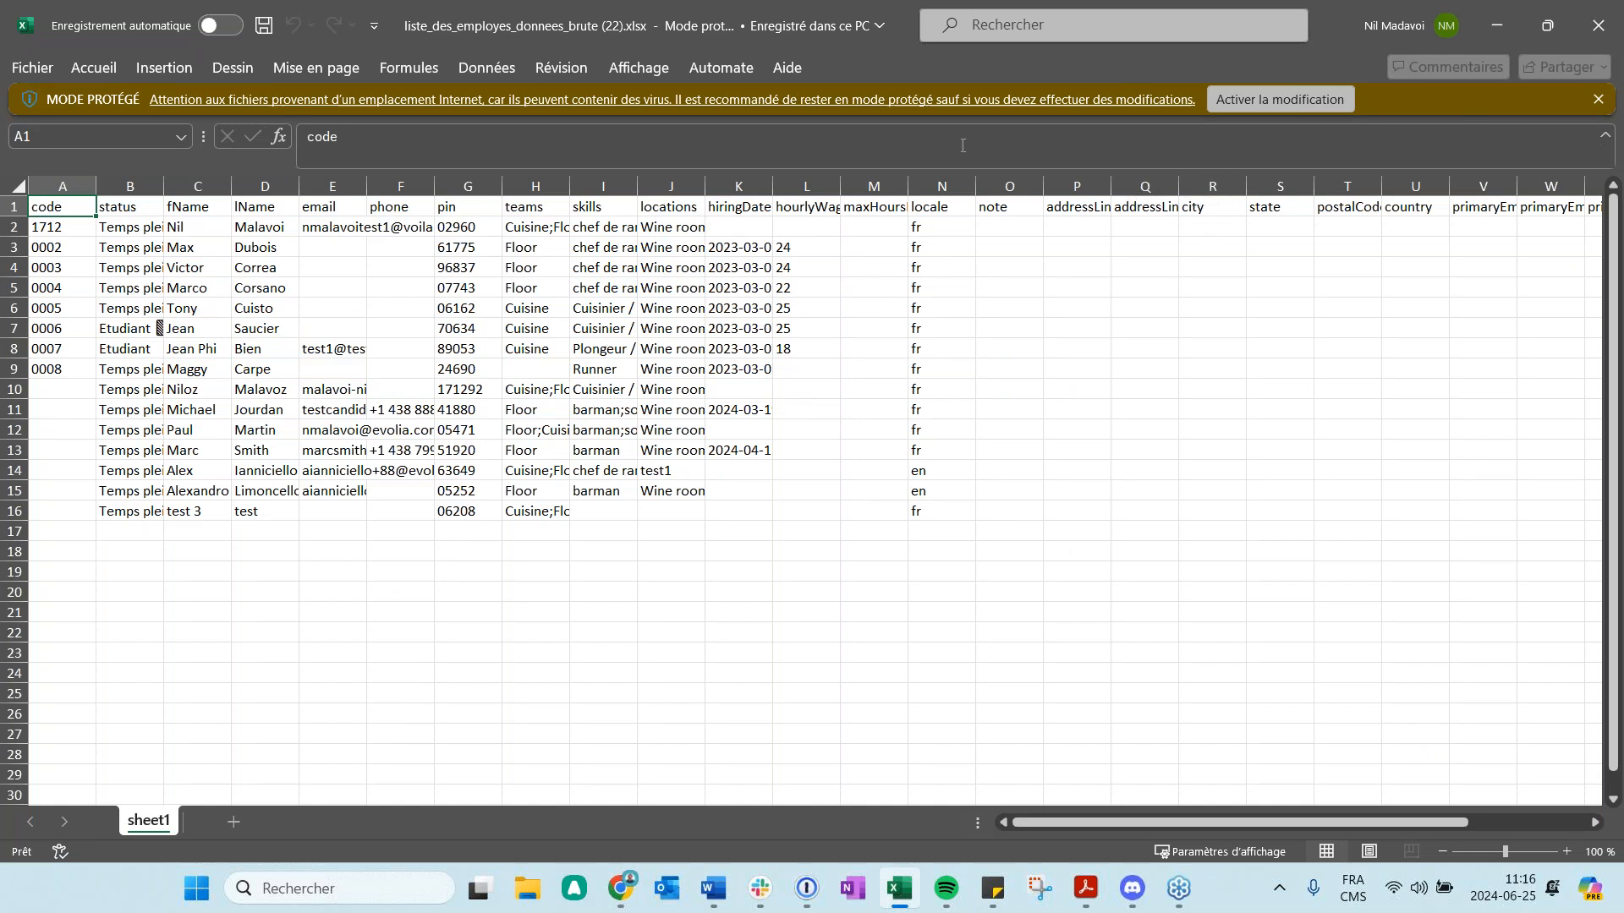
# - Widen the code, teams, skills and locations columns, examine the exported fields through the last column, and minimize the workbook
pyautogui.moveTo(96, 186); pyautogui.dragTo(266, 188)
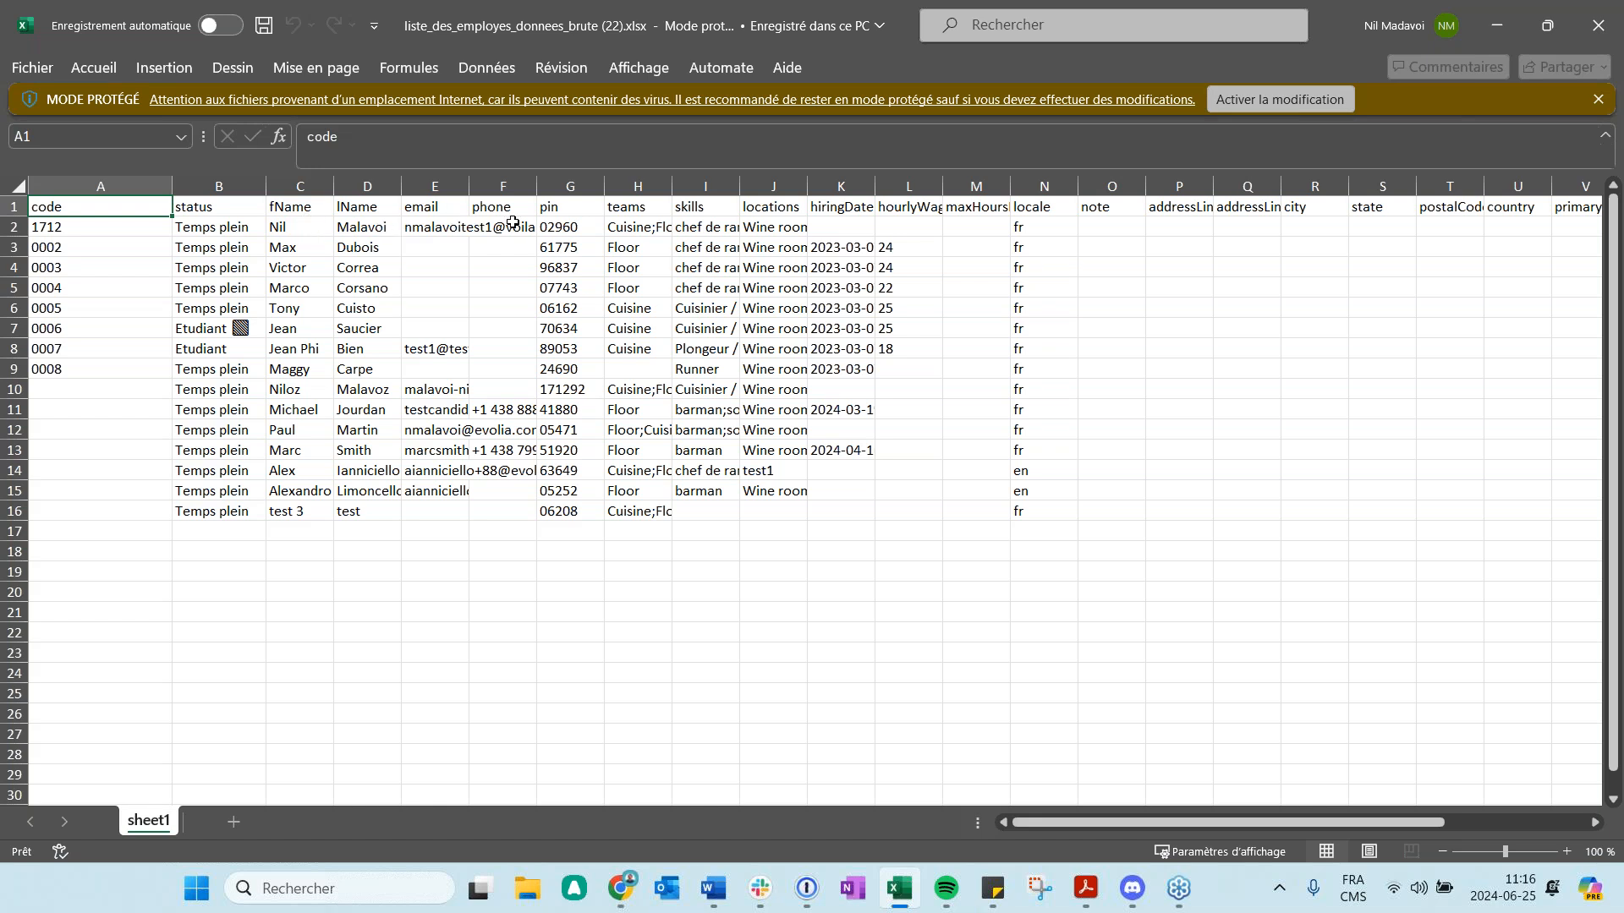
pyautogui.moveTo(606, 186); pyautogui.dragTo(1166, 199)
pyautogui.moveTo(1299, 822); pyautogui.dragTo(1515, 825)
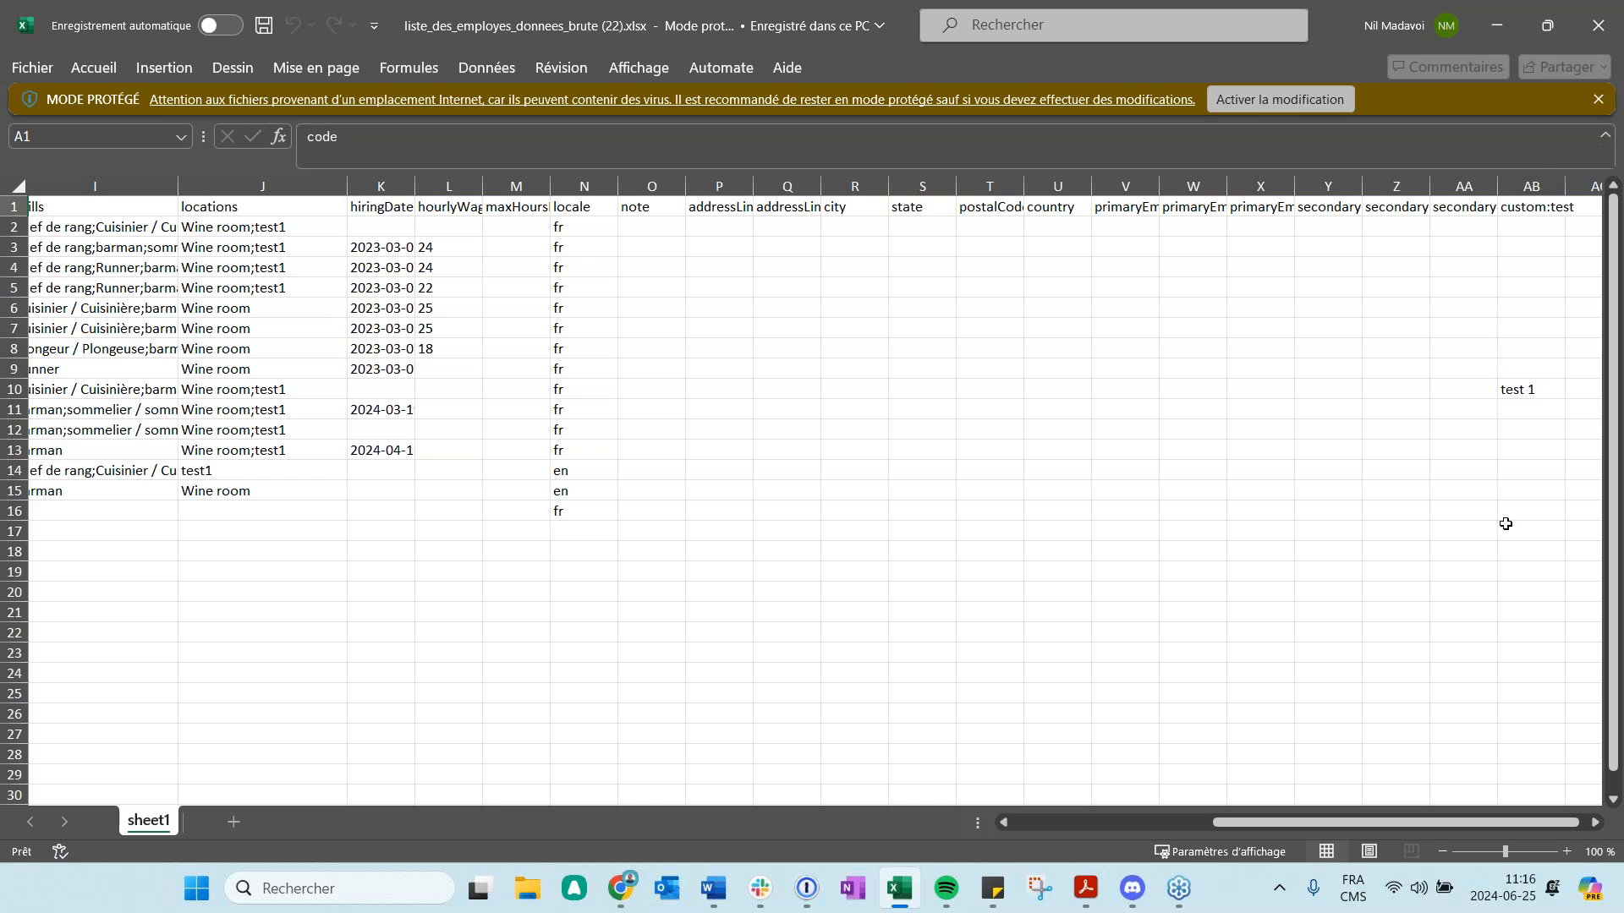
pyautogui.moveTo(1308, 825); pyautogui.dragTo(1373, 828)
pyautogui.moveTo(1133, 805); pyautogui.dragTo(990, 753)
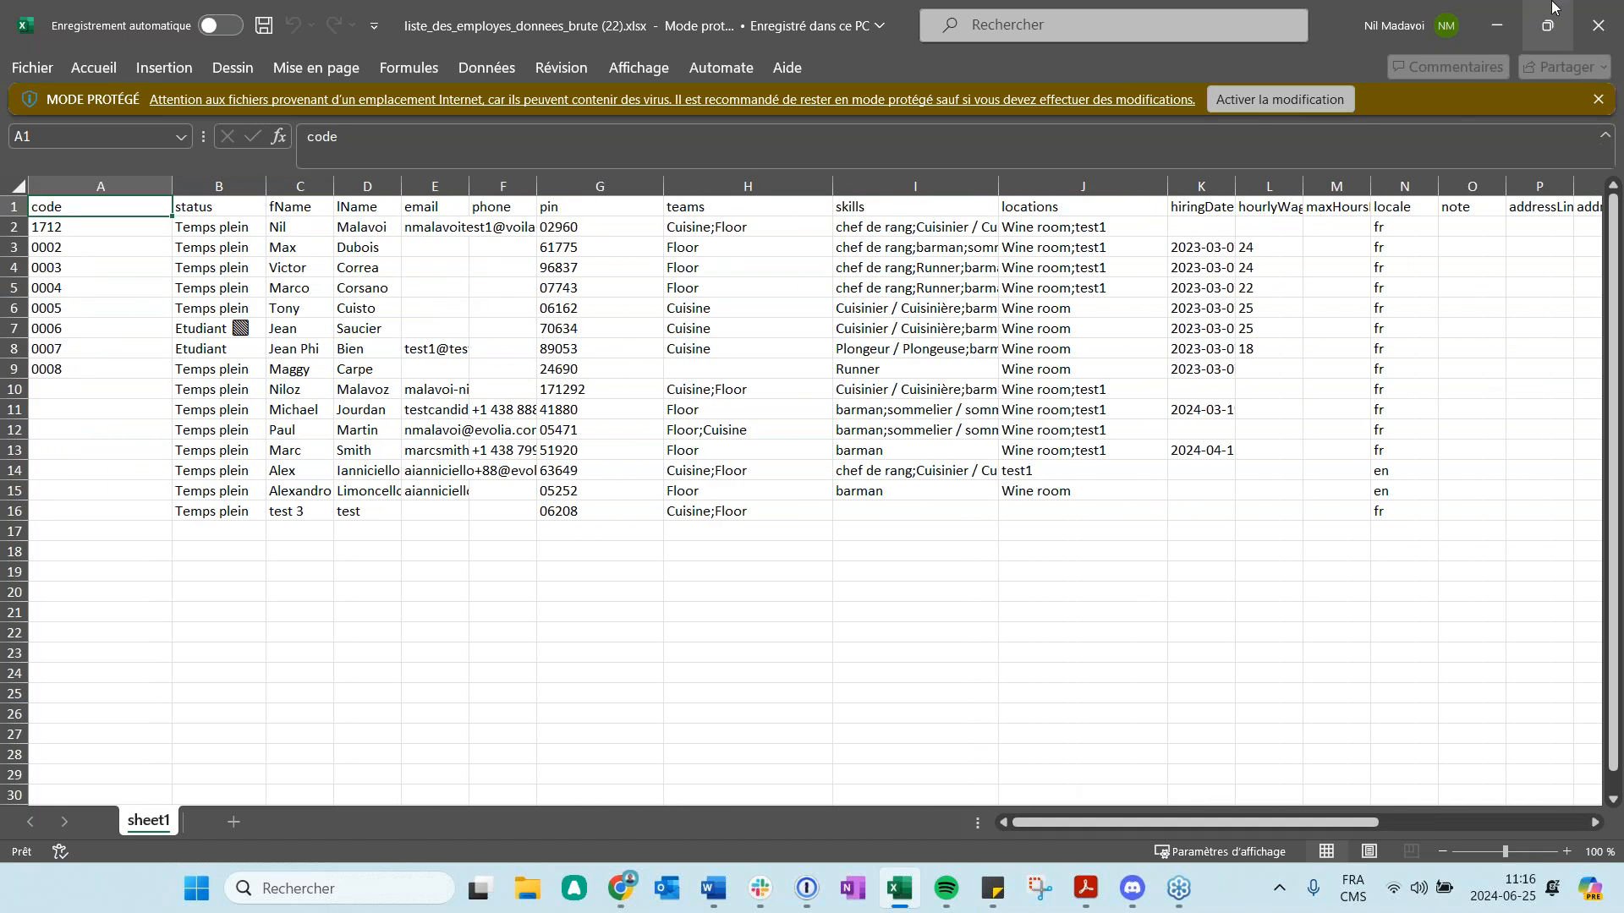
pyautogui.click(1492, 32)
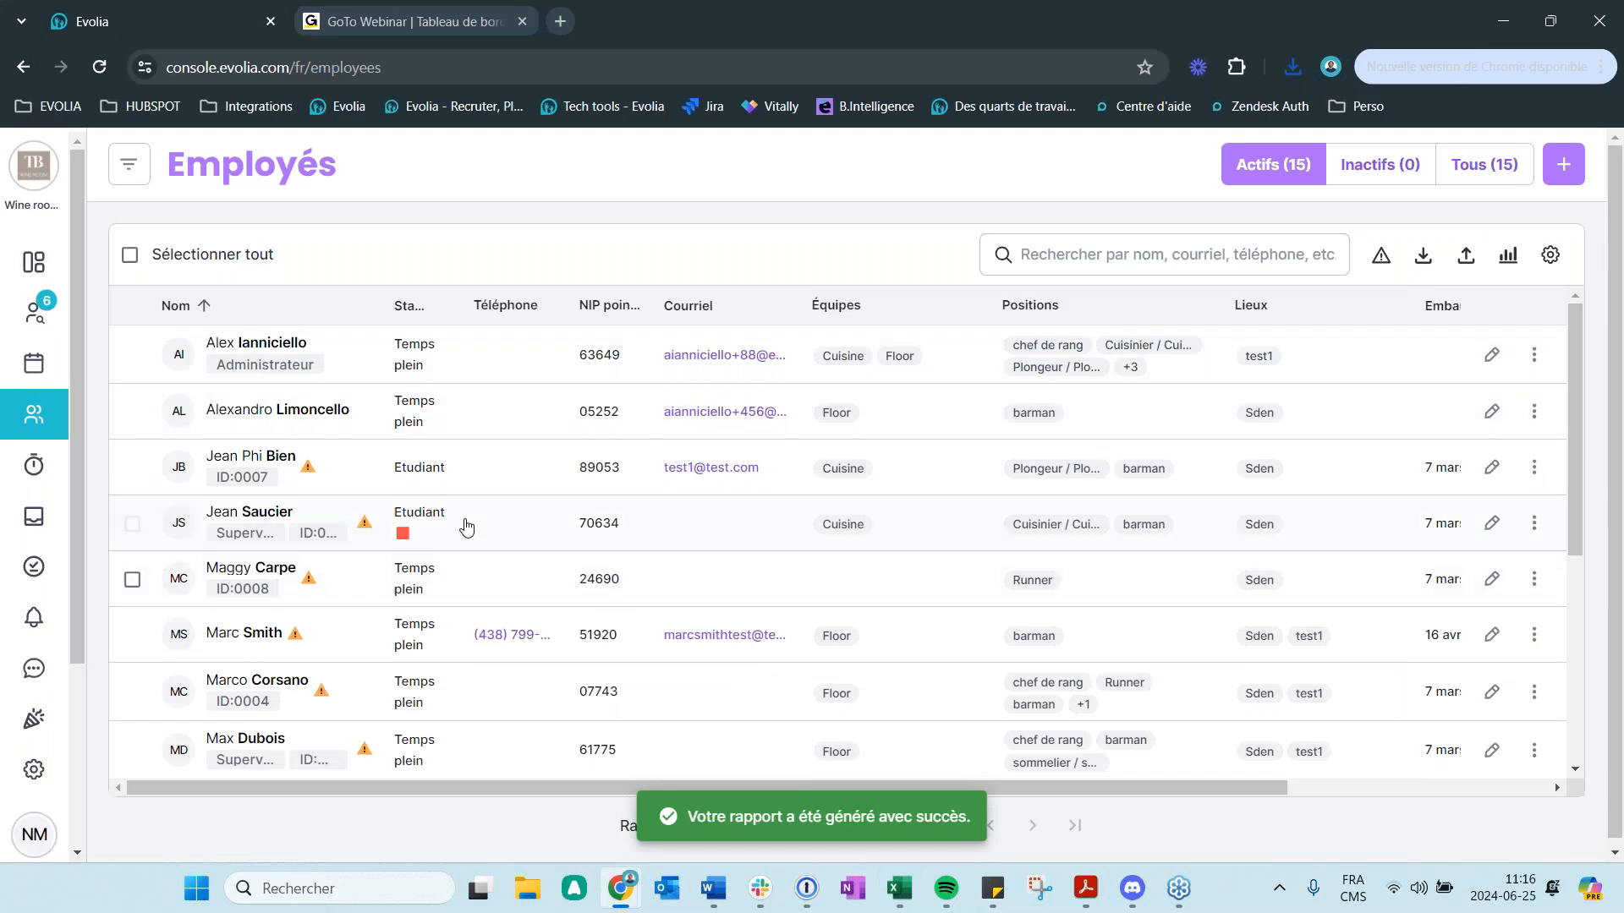
# - Open the student supervisor's employee file and examine its Champs personnalisés section
pyautogui.scroll(-1, 465, 524)
pyautogui.click(266, 415)
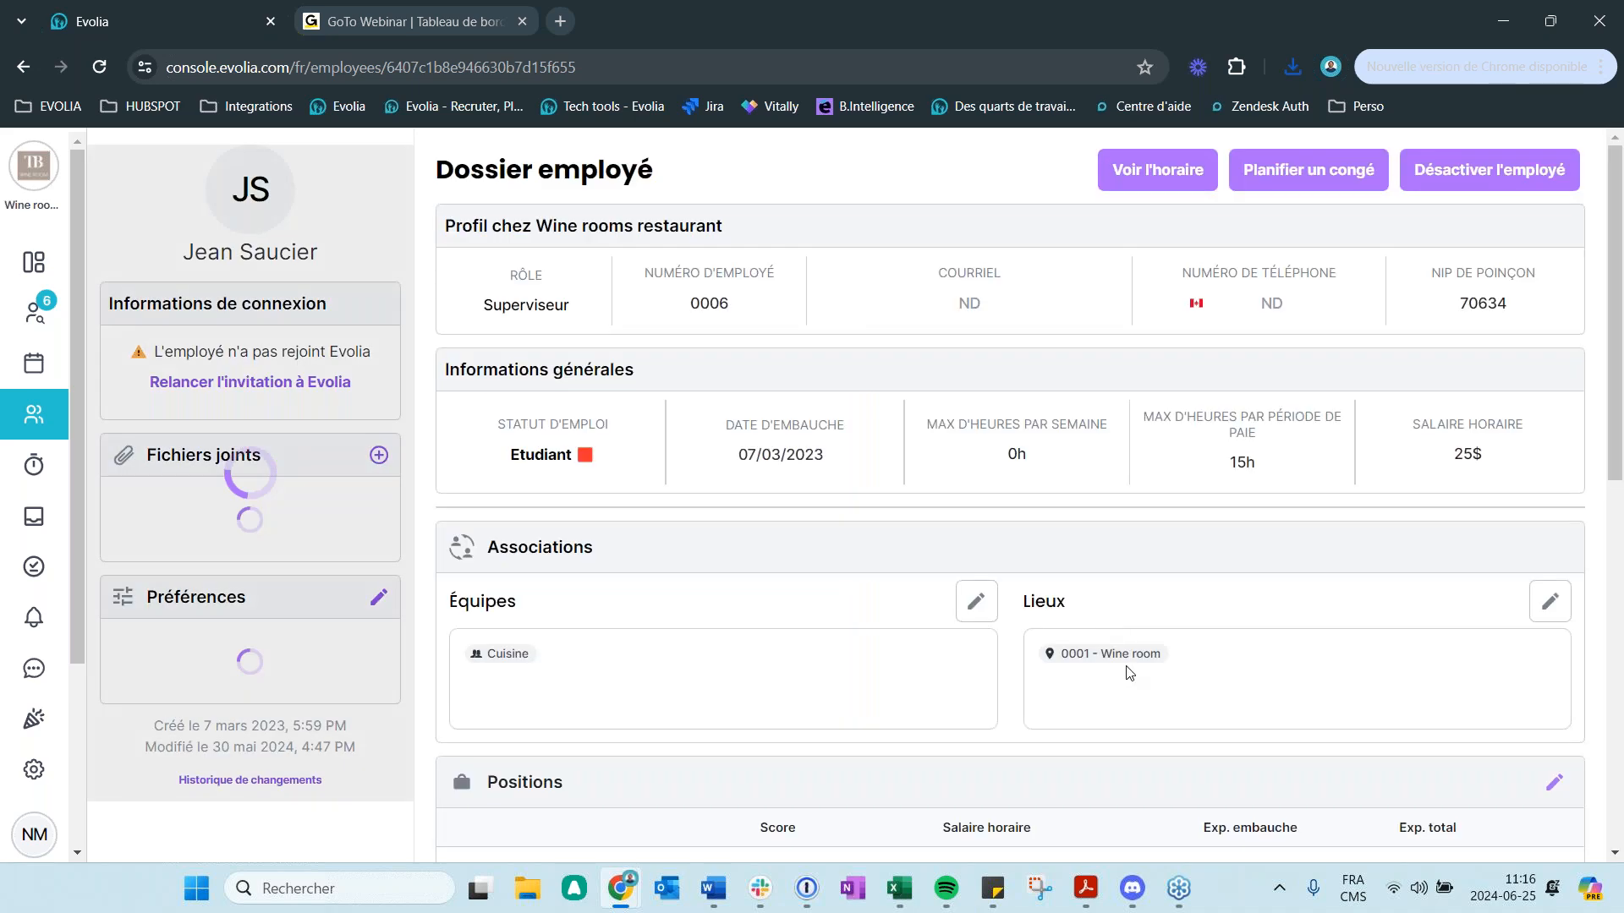
pyautogui.scroll(-4, 1159, 668)
pyautogui.scroll(-6, 1180, 674)
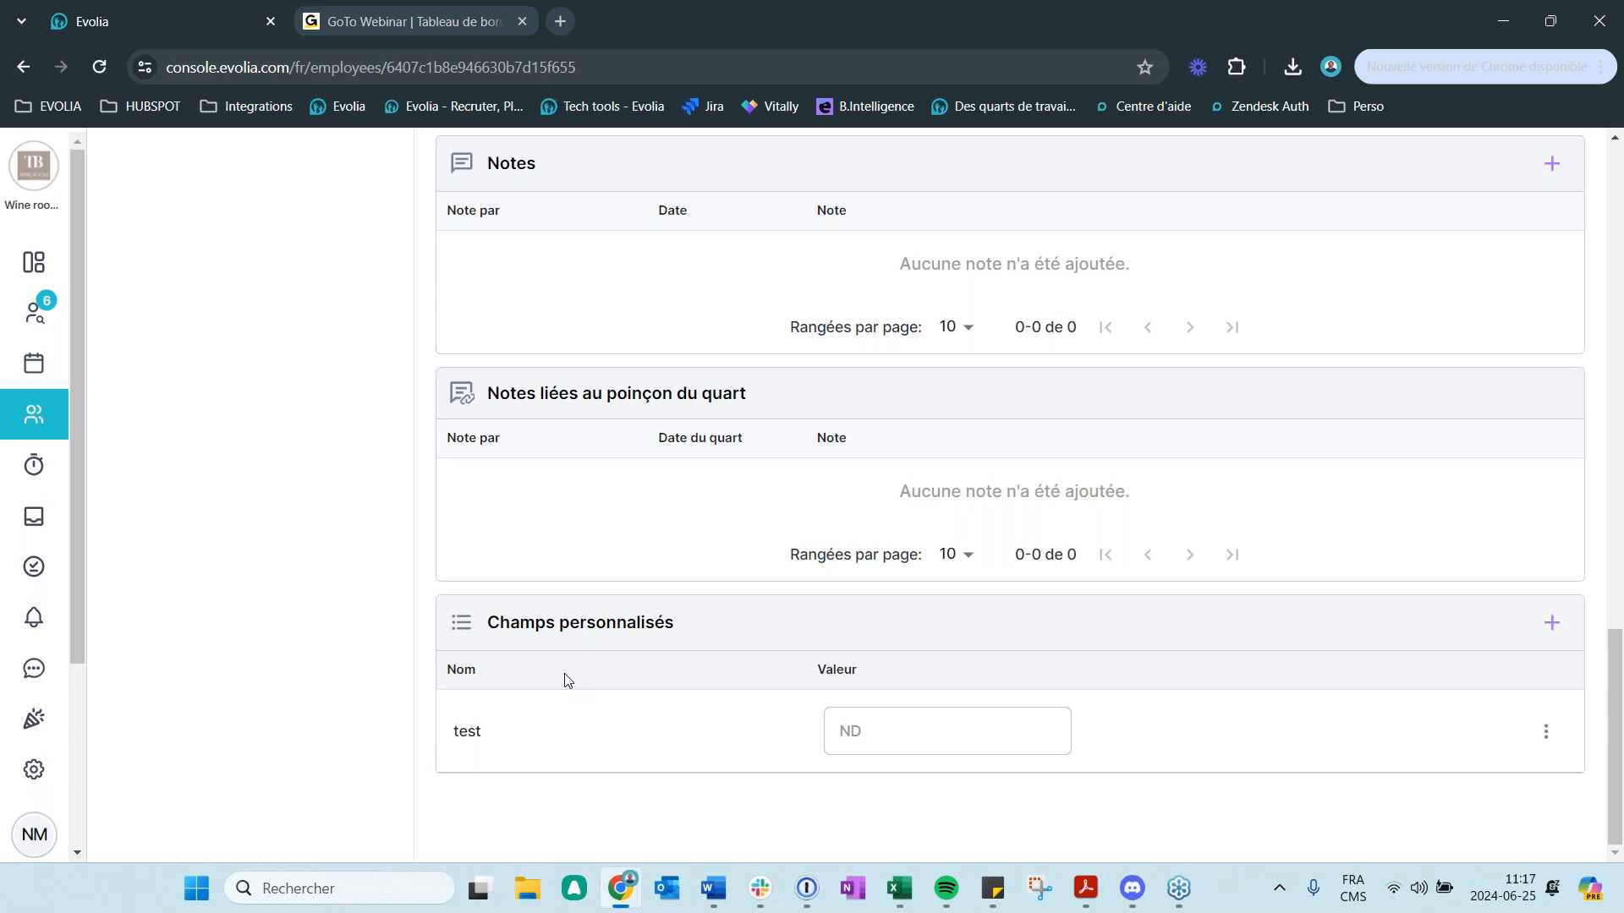
# - Check the custom:test column in the exported workbook, close the workbook, and return to the employee list
pyautogui.click(917, 900)
pyautogui.moveTo(1359, 826); pyautogui.dragTo(1565, 825)
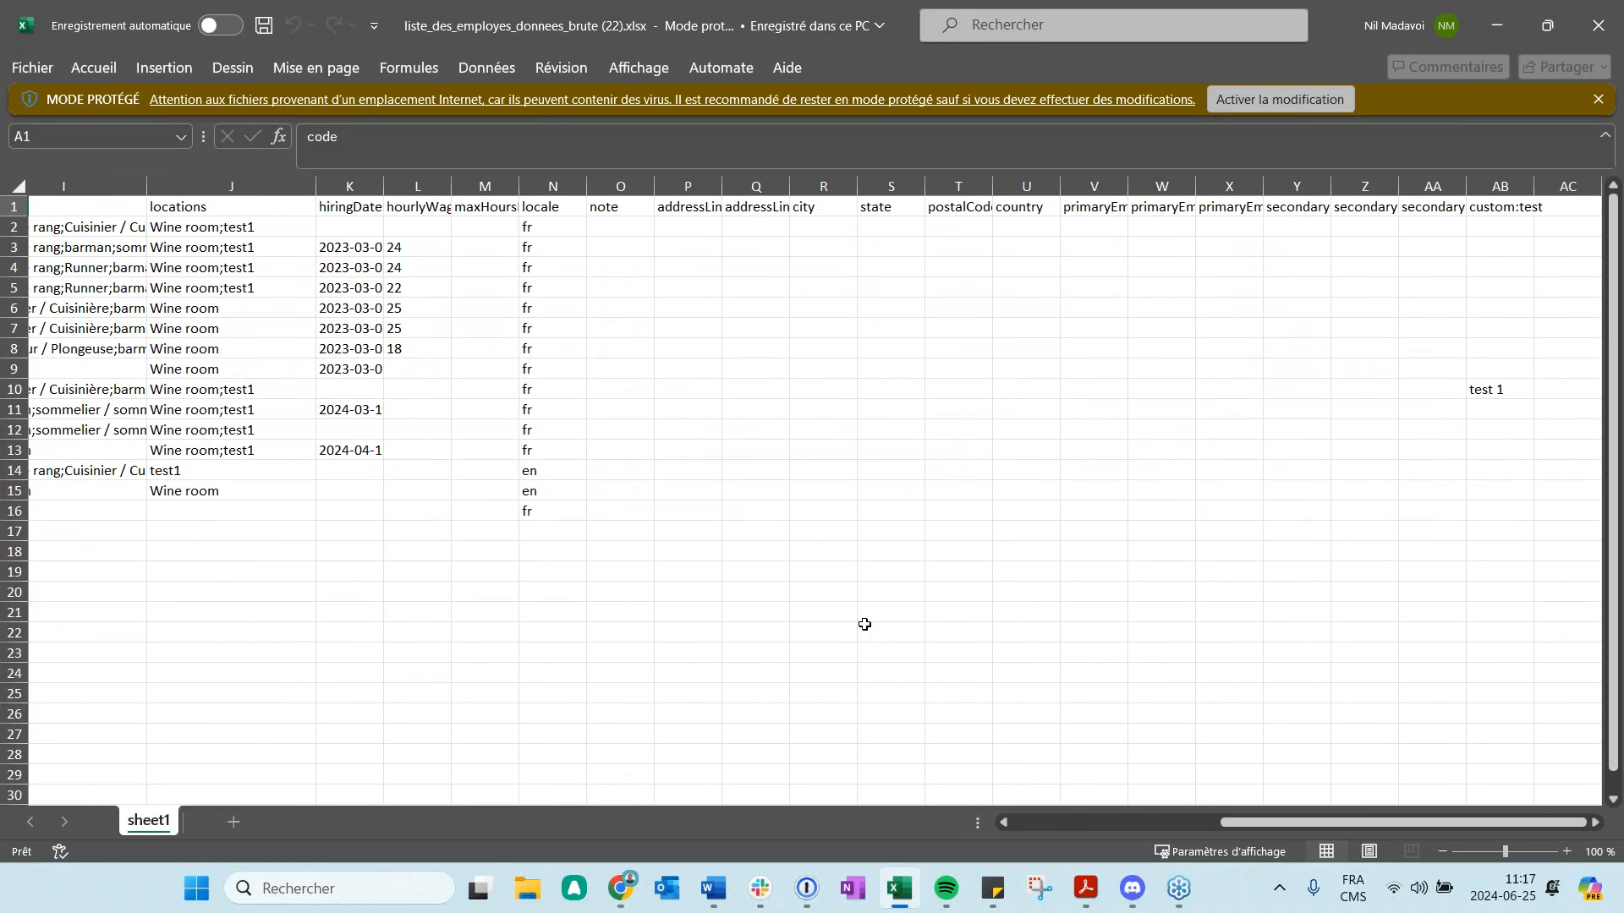
pyautogui.click(1599, 25)
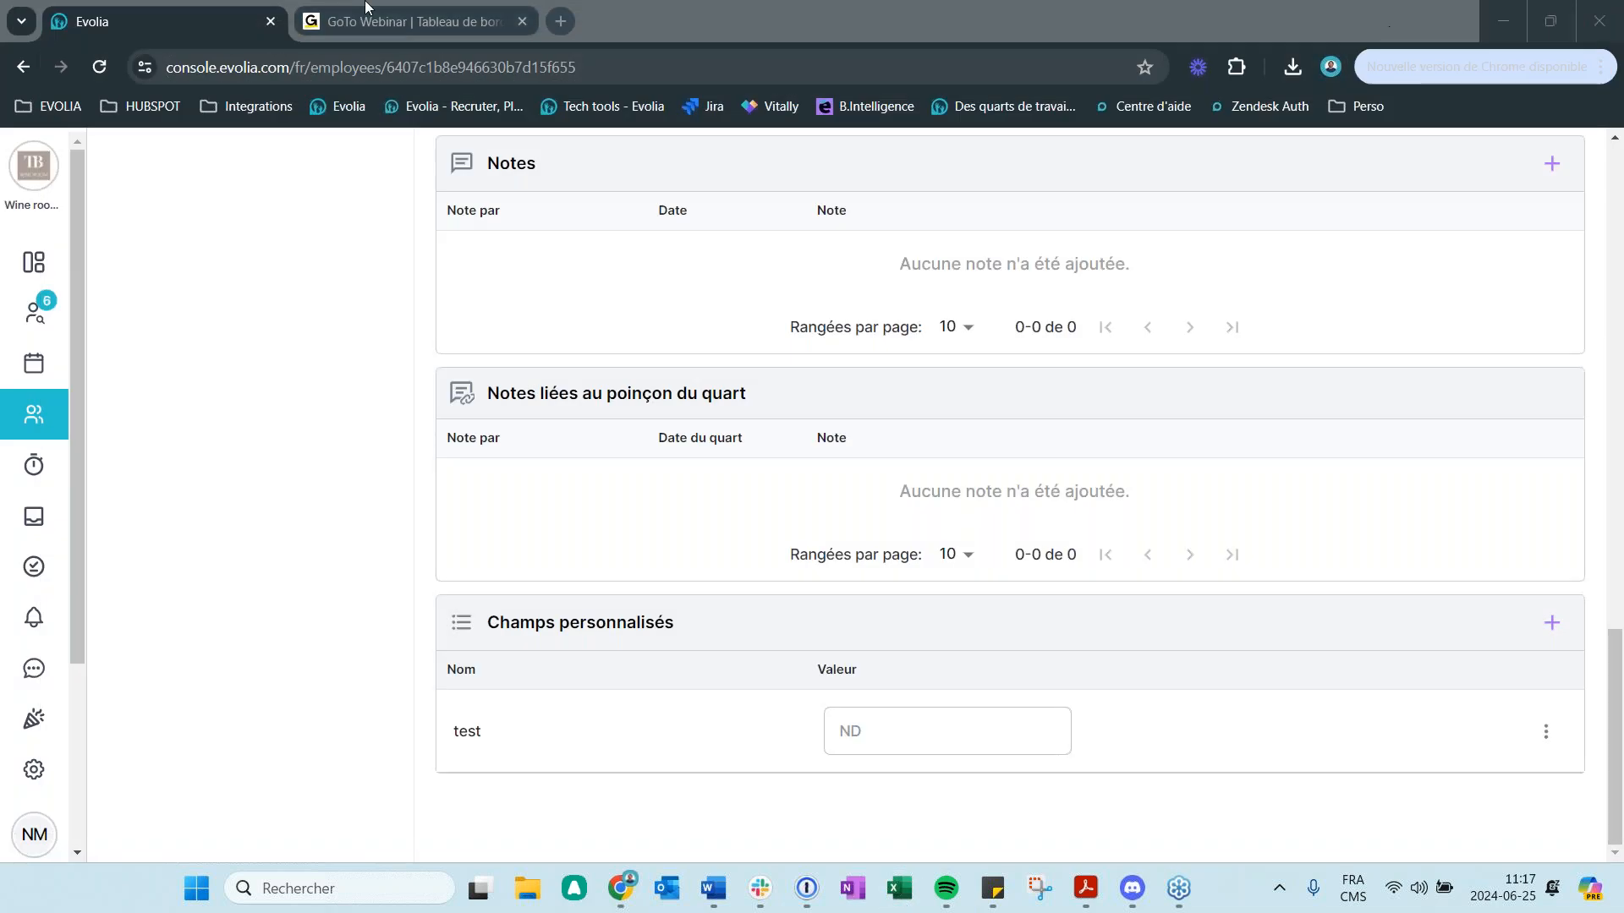
pyautogui.scroll(5, 245, 300)
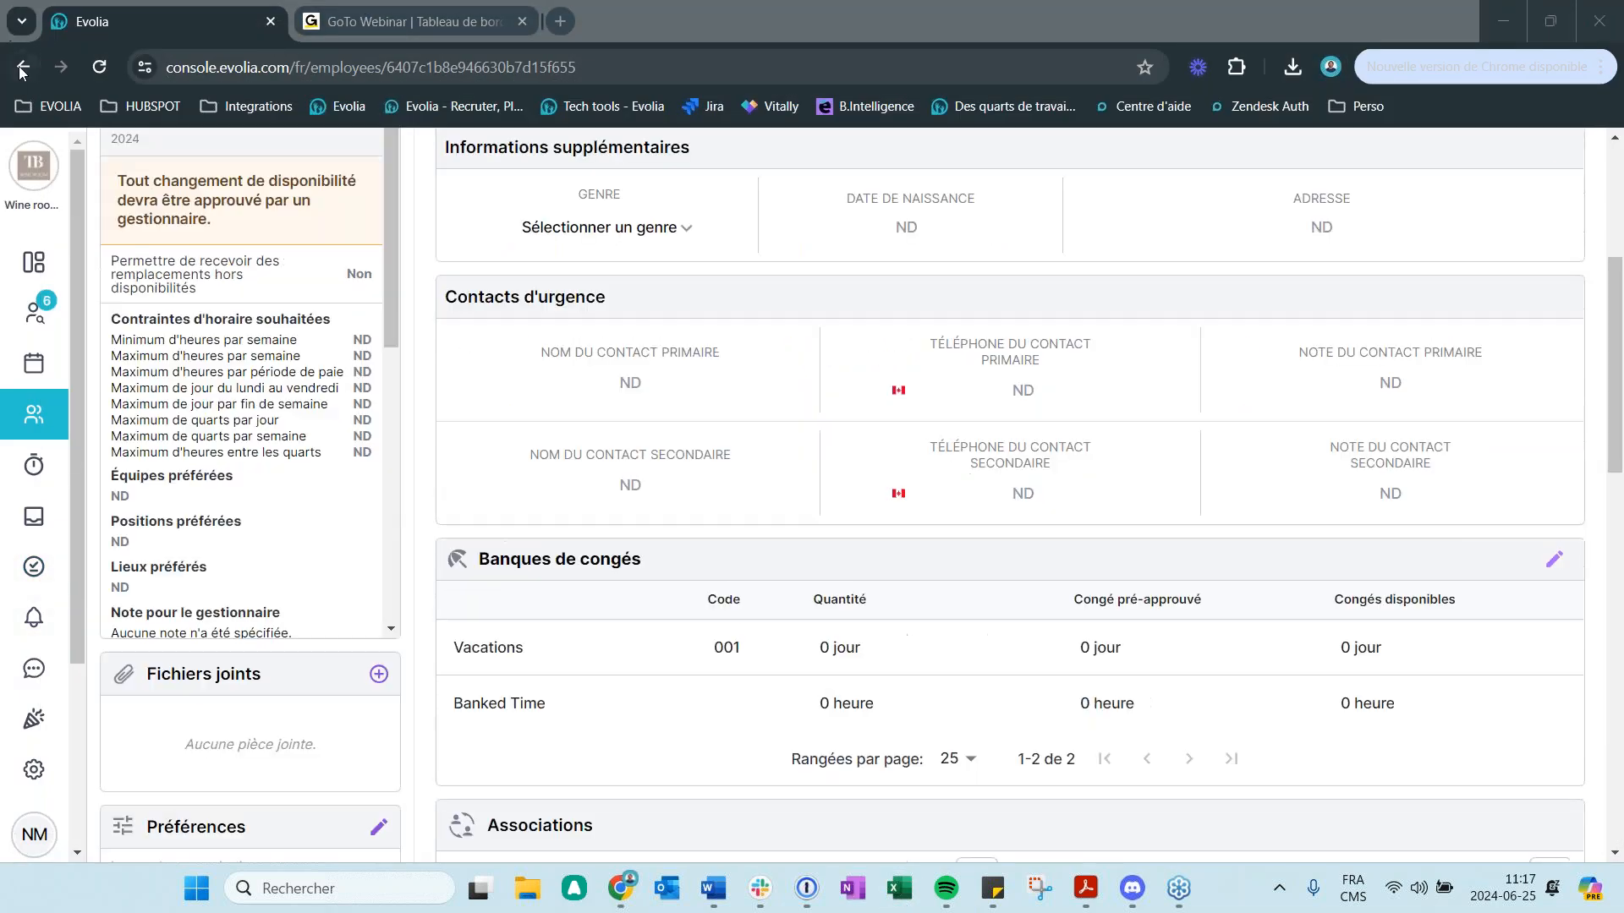
pyautogui.click(23, 67)
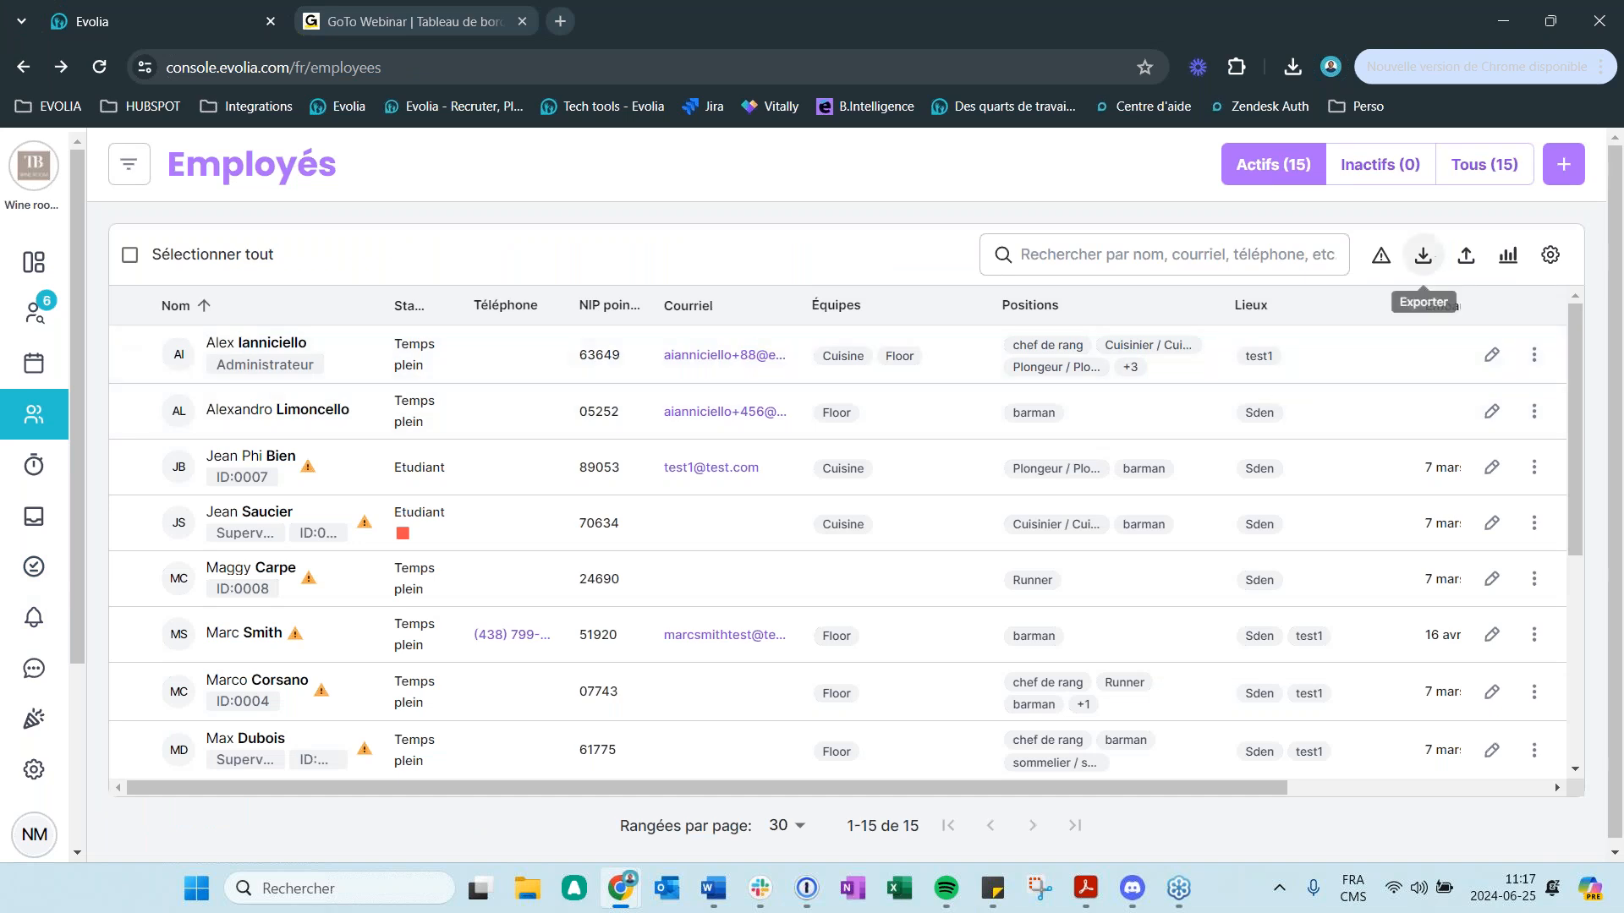
# - Download the leave bank report grouped by employee in Excel format and open the exported workbook
pyautogui.click(1424, 254)
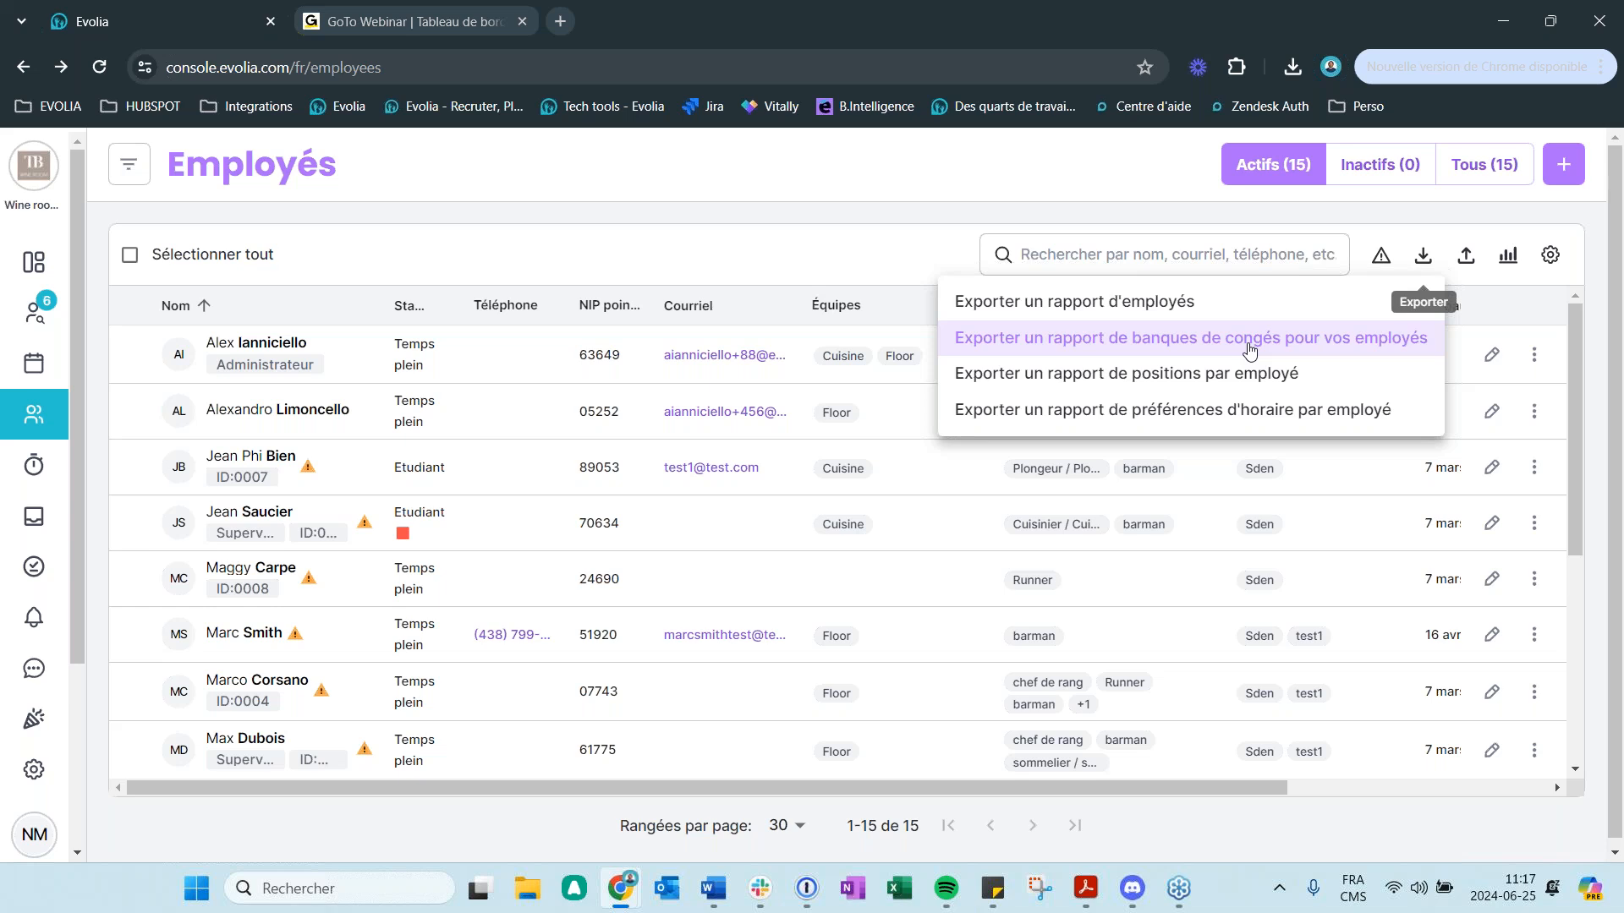
pyautogui.click(1250, 347)
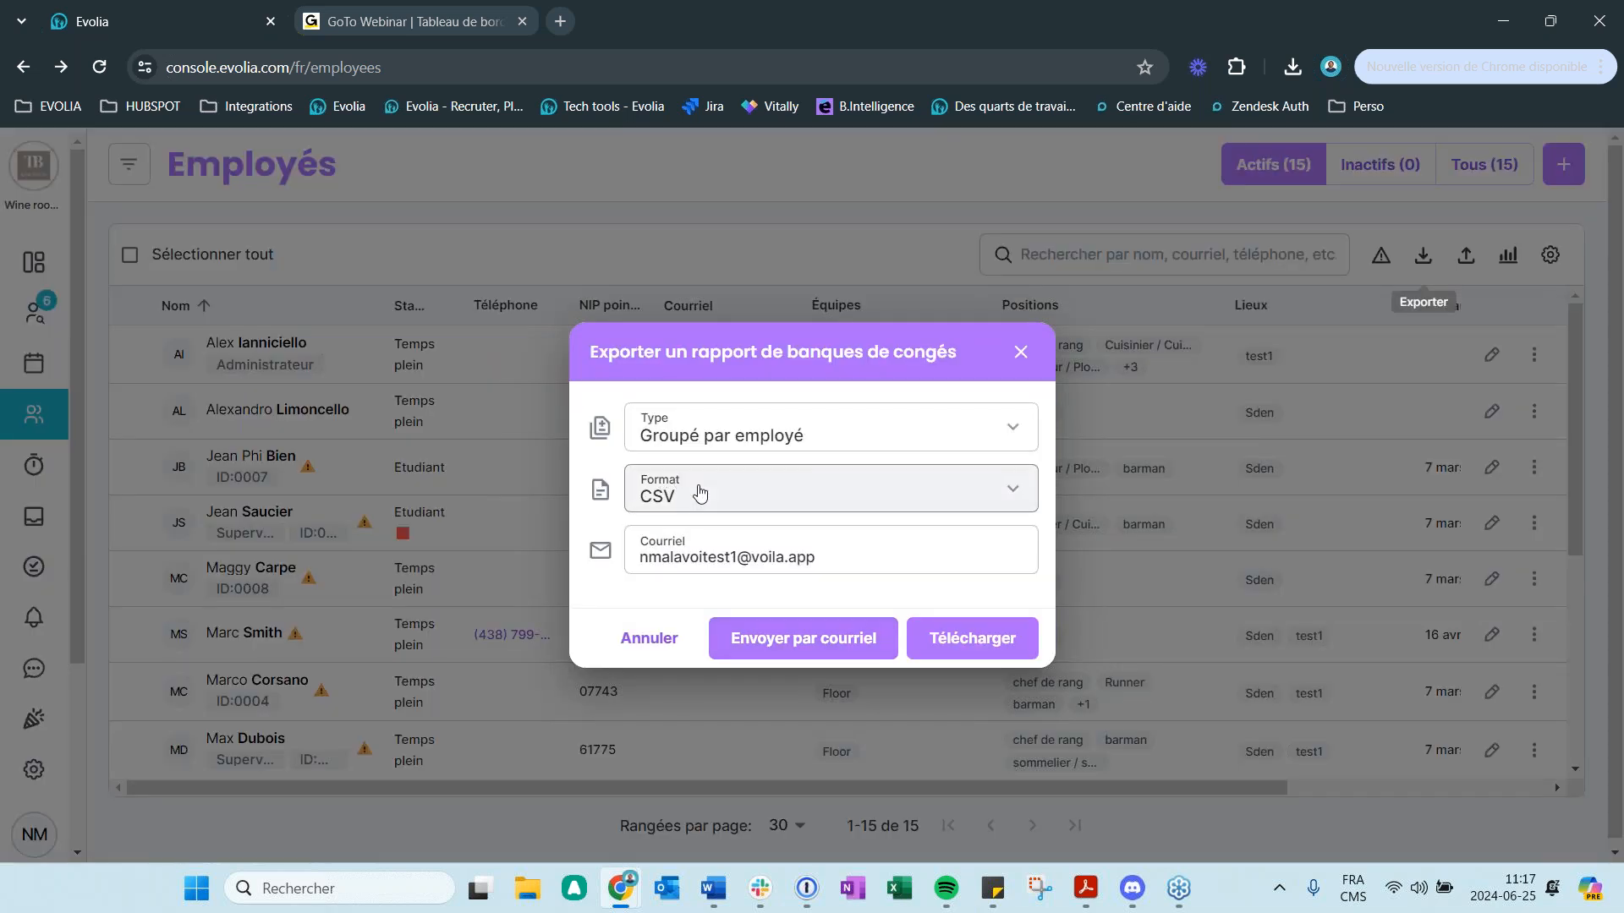
pyautogui.click(700, 494)
pyautogui.click(659, 610)
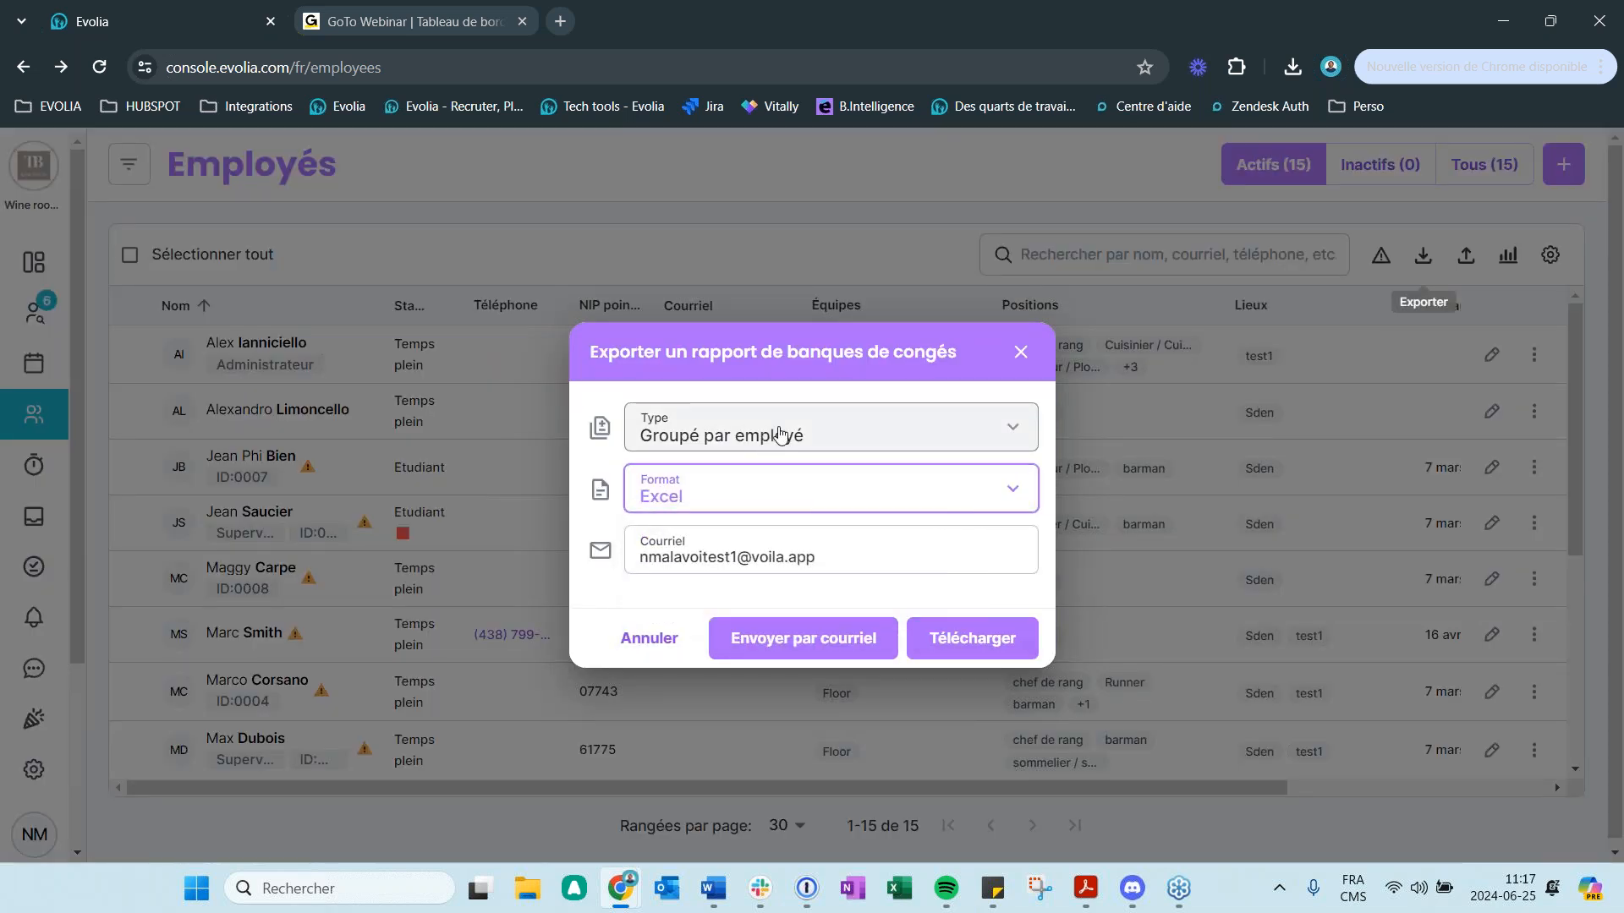
pyautogui.click(782, 433)
pyautogui.click(786, 475)
pyautogui.click(997, 645)
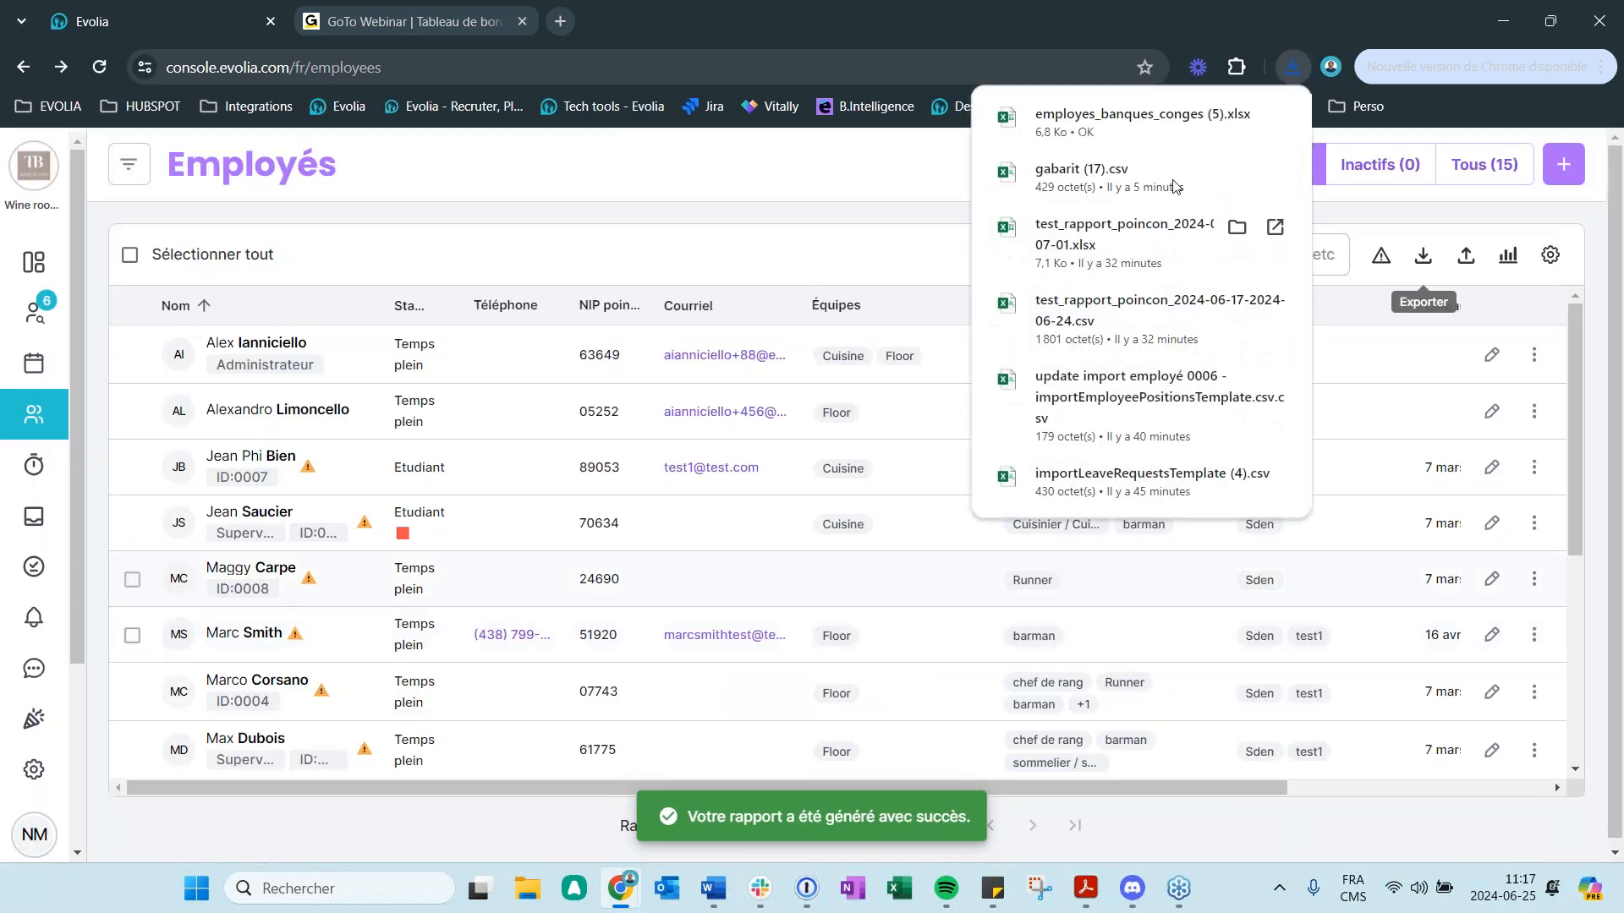
pyautogui.click(1115, 126)
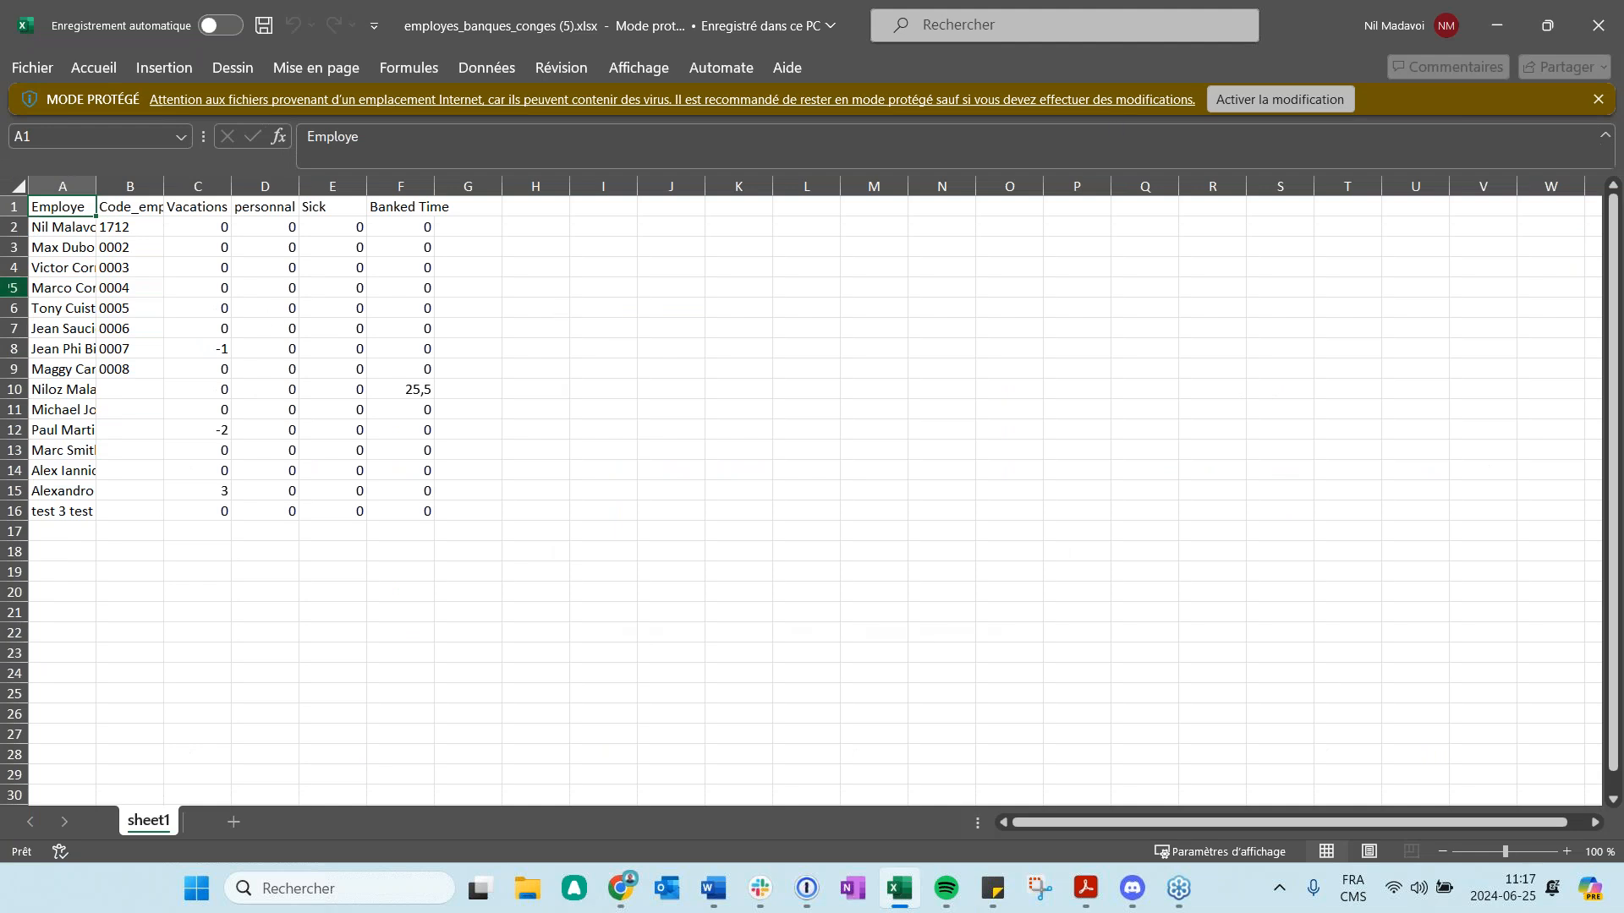
# - Widen the employee, code, vacations, personal and sick columns to review the leave balances, and close the workbook
pyautogui.moveTo(98, 190); pyautogui.dragTo(176, 193)
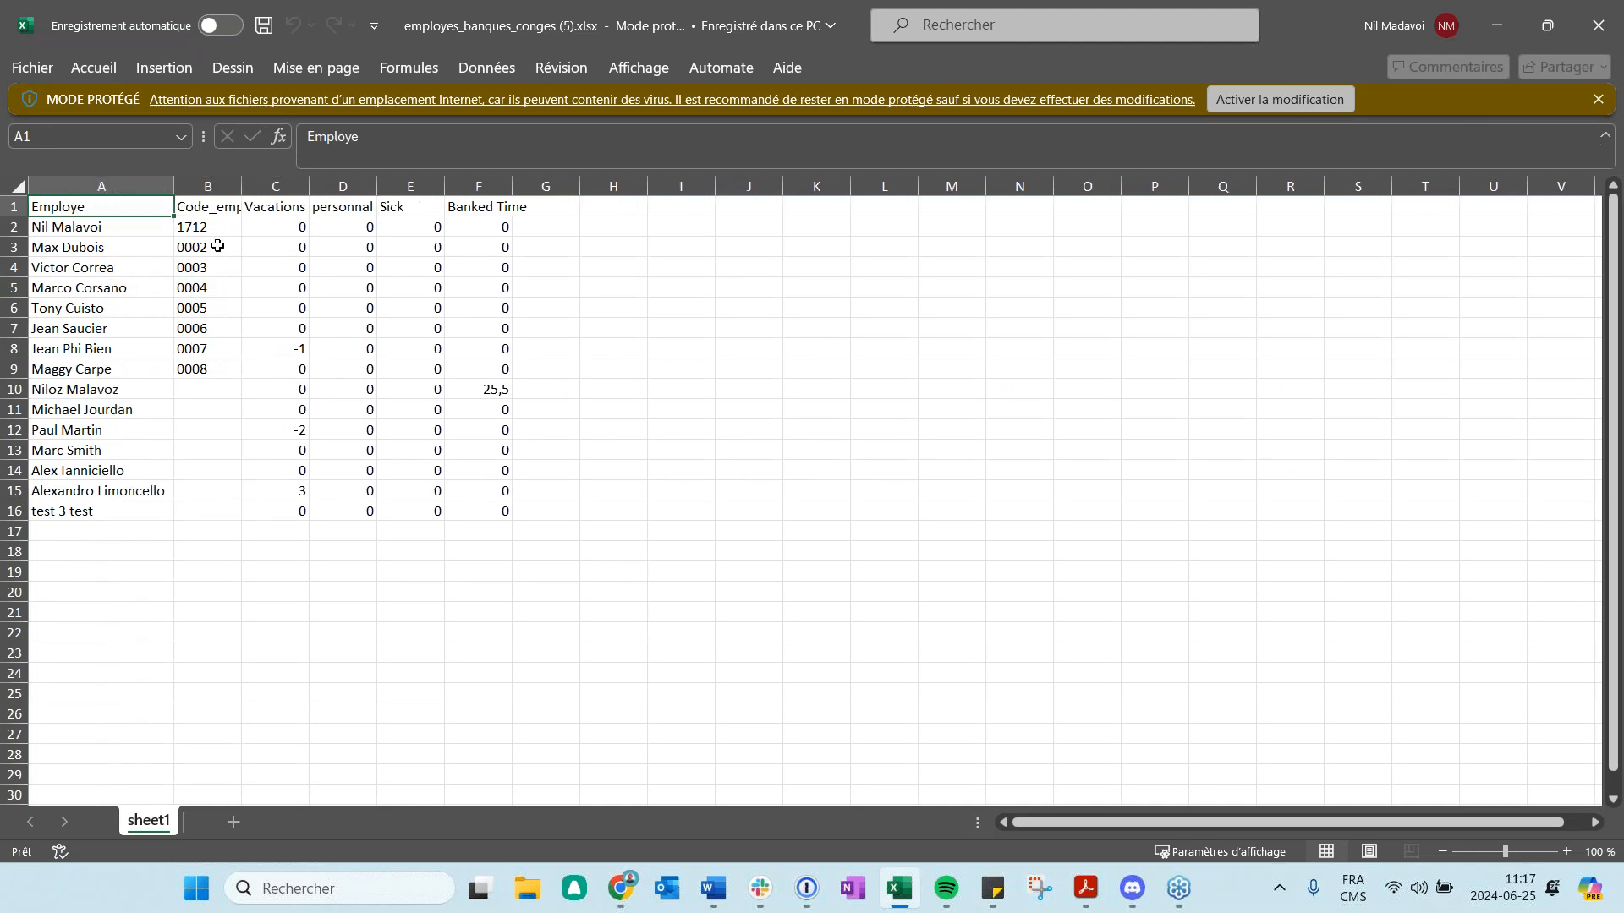
pyautogui.moveTo(241, 187); pyautogui.dragTo(450, 187)
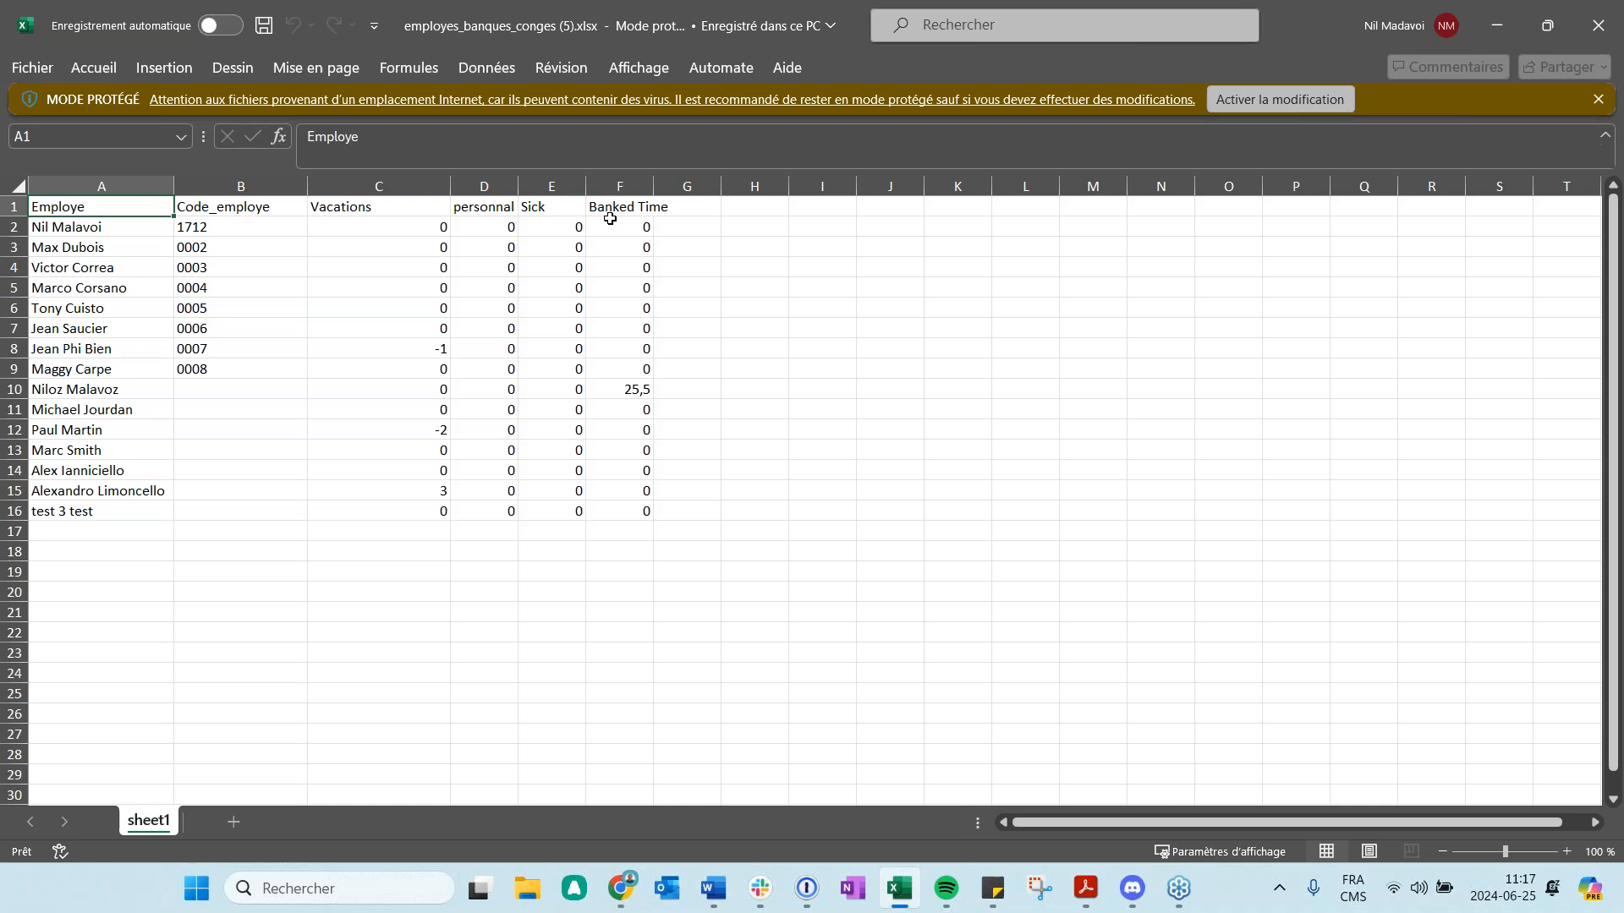
pyautogui.moveTo(518, 187); pyautogui.dragTo(714, 194)
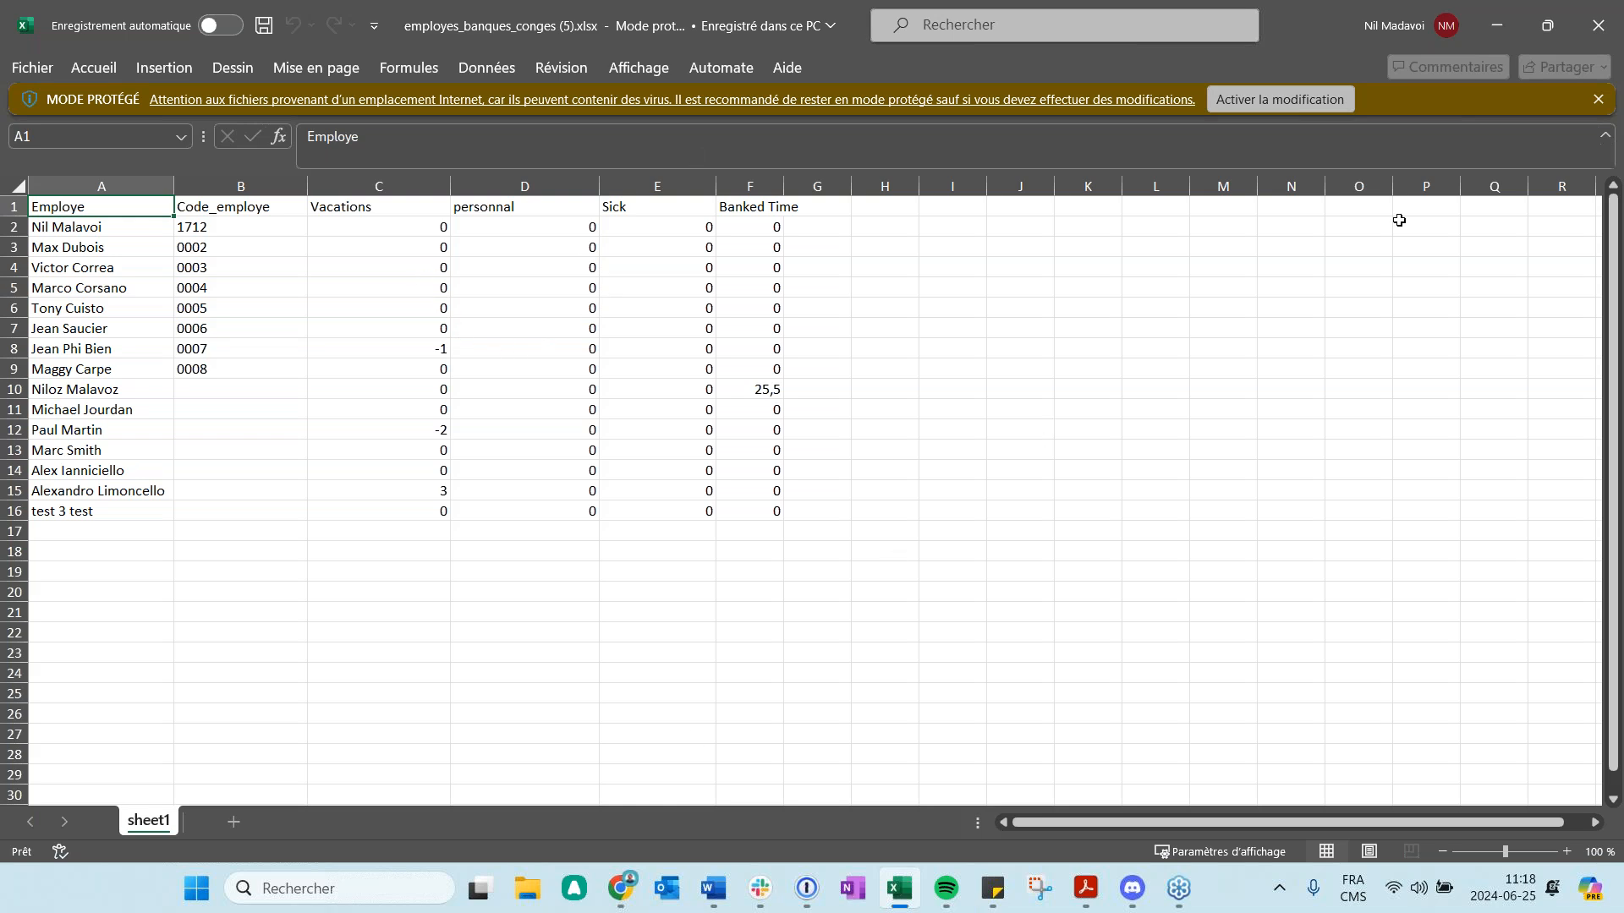
pyautogui.click(1598, 34)
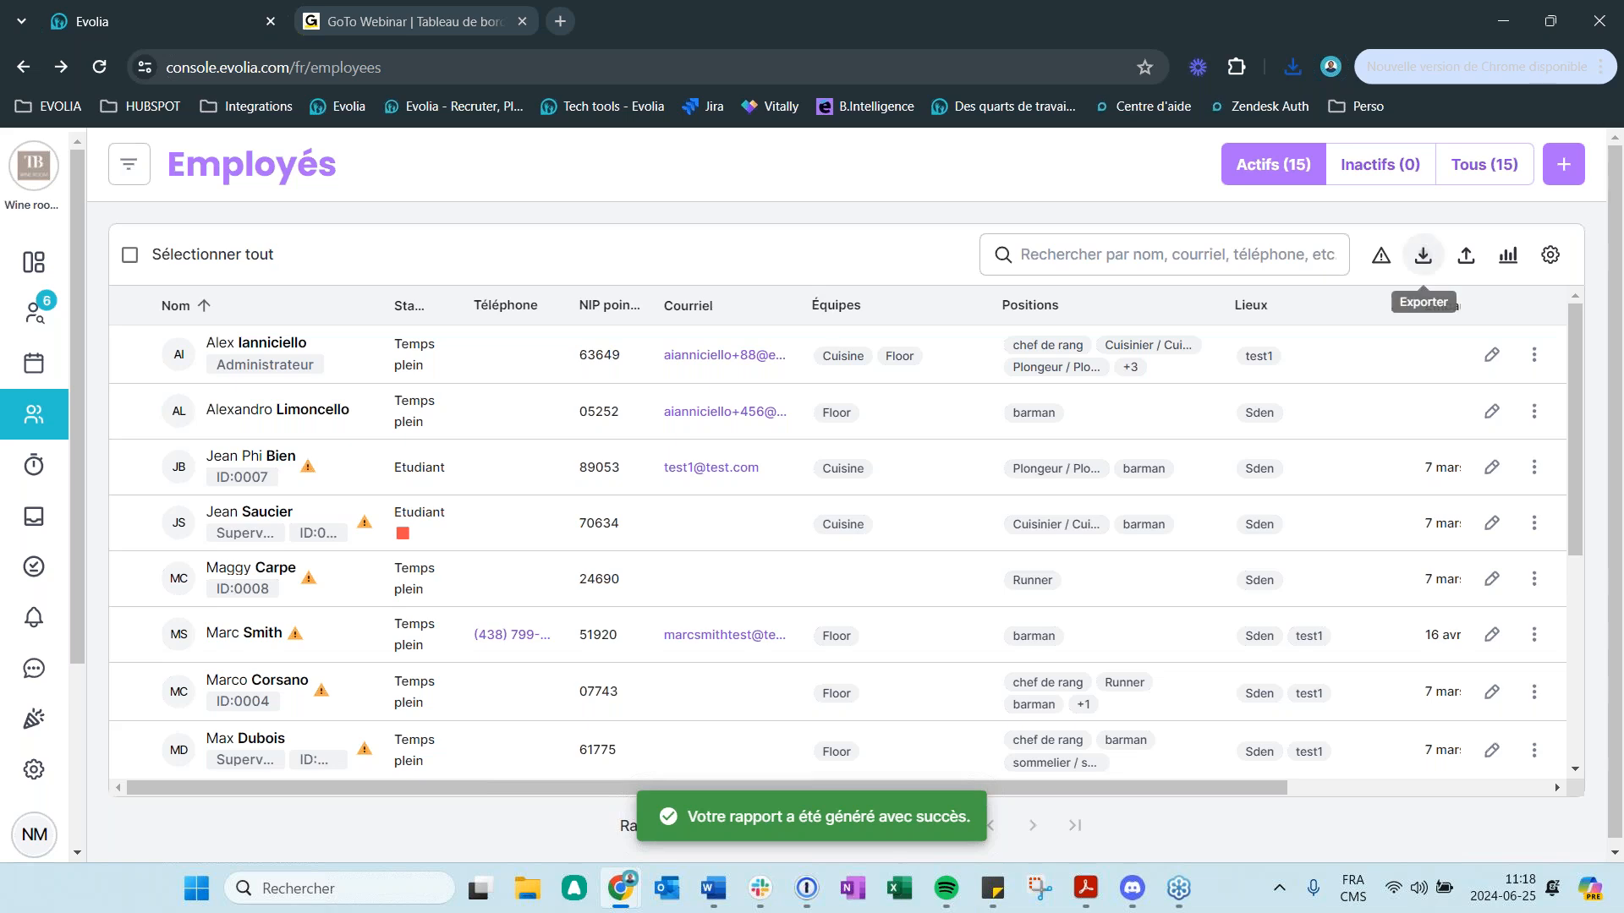
# - Open the file of the student employee with the Plongeur and barman positions, examine the Positions section, and return to the employee list
pyautogui.click(1423, 255)
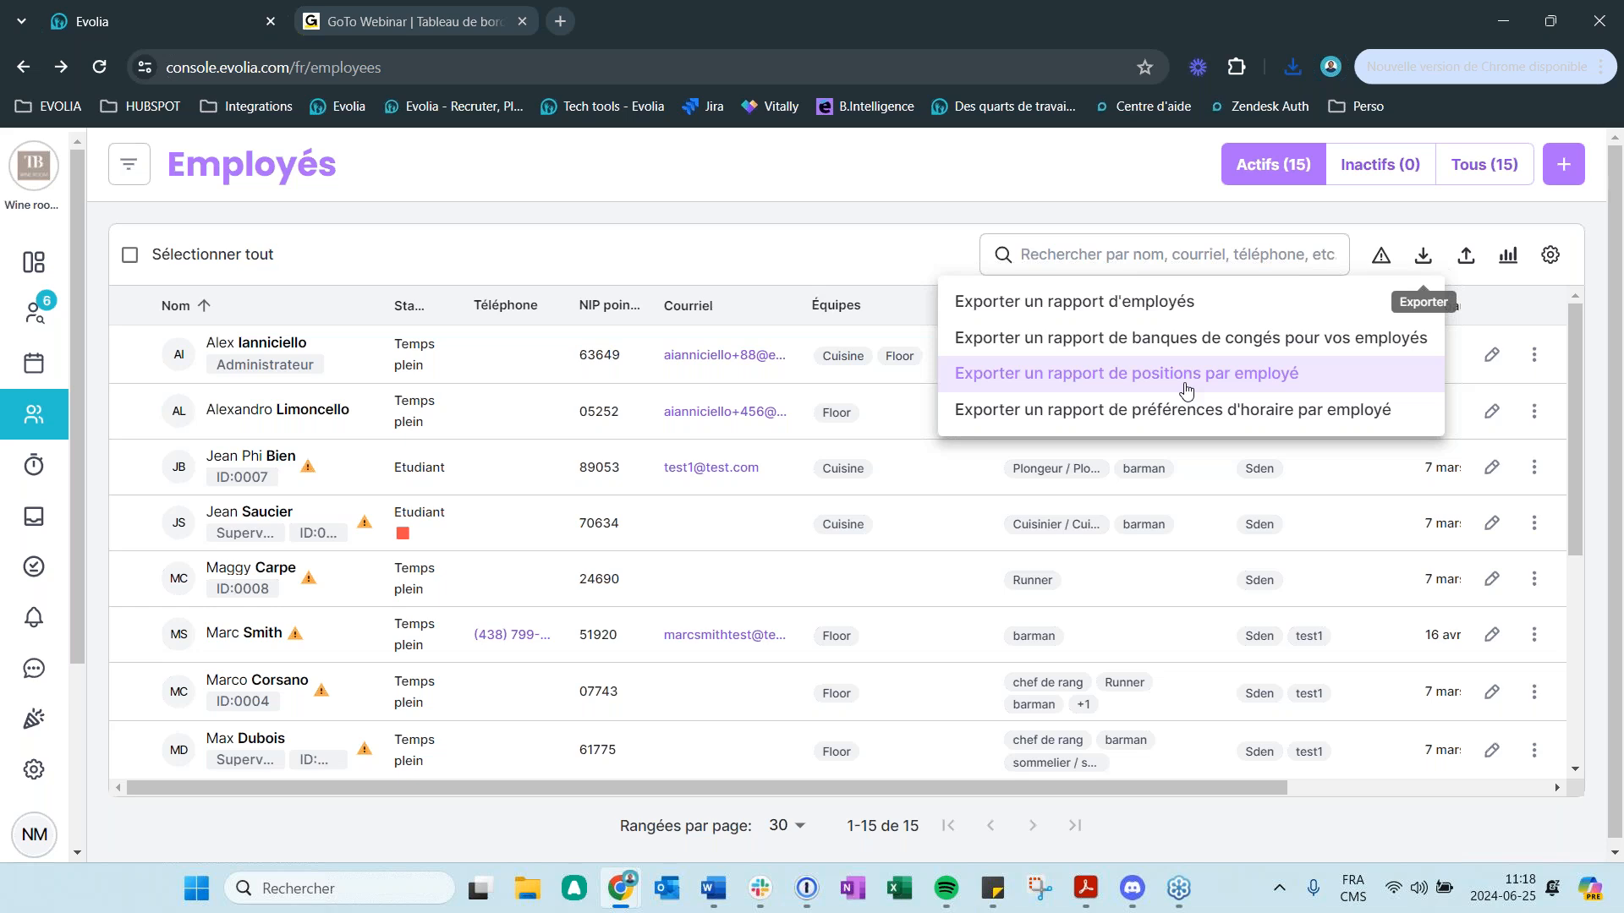
pyautogui.click(261, 468)
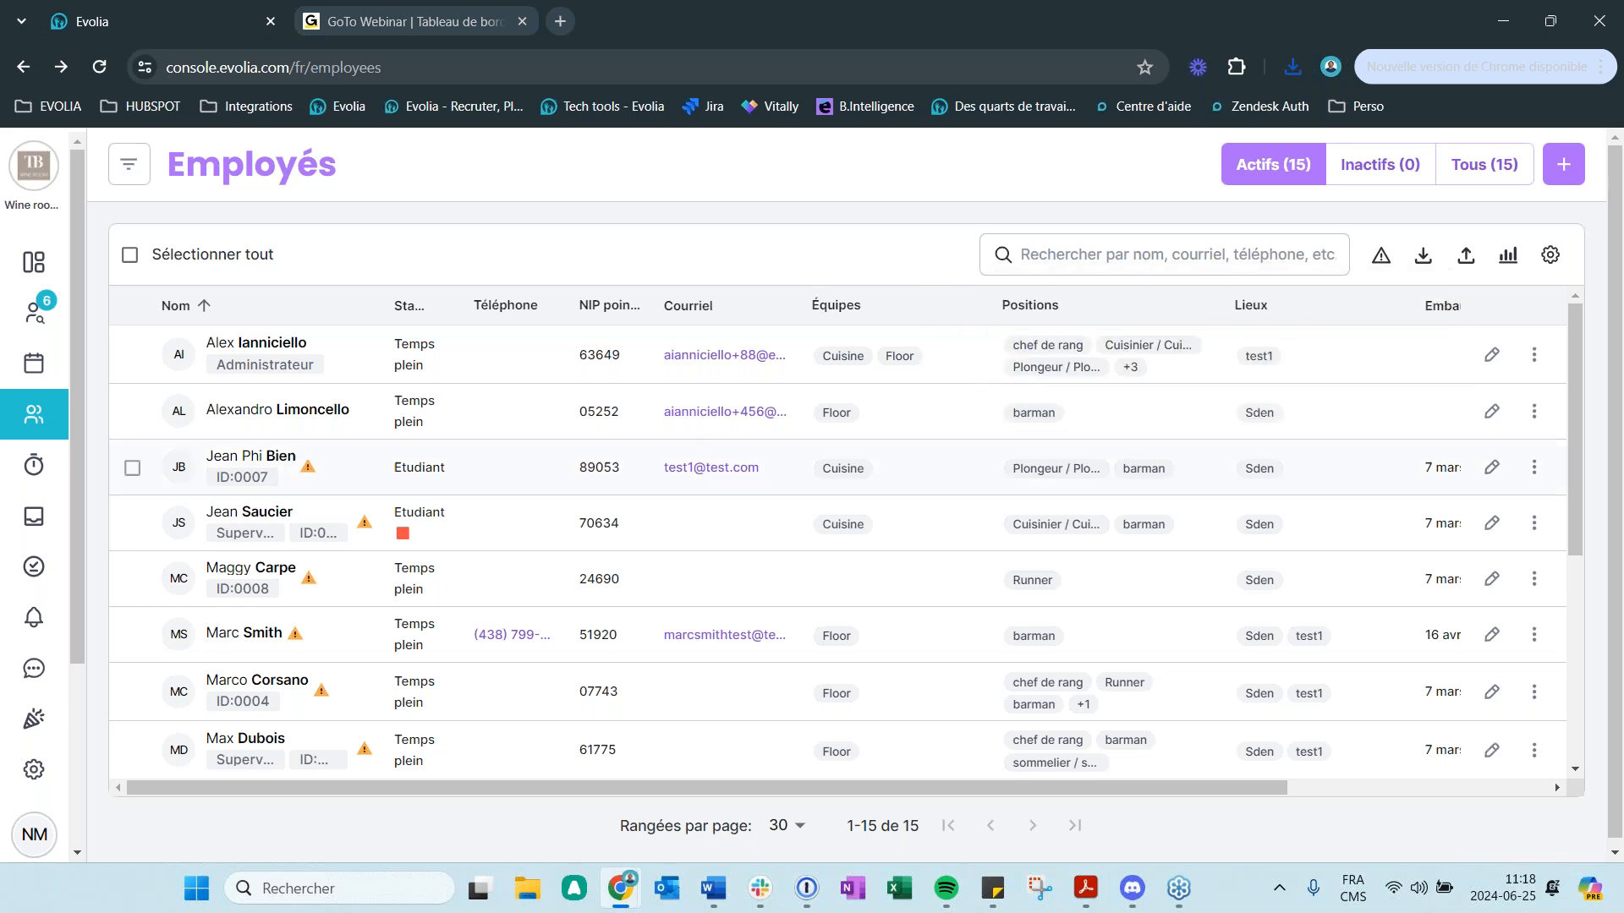
pyautogui.click(262, 463)
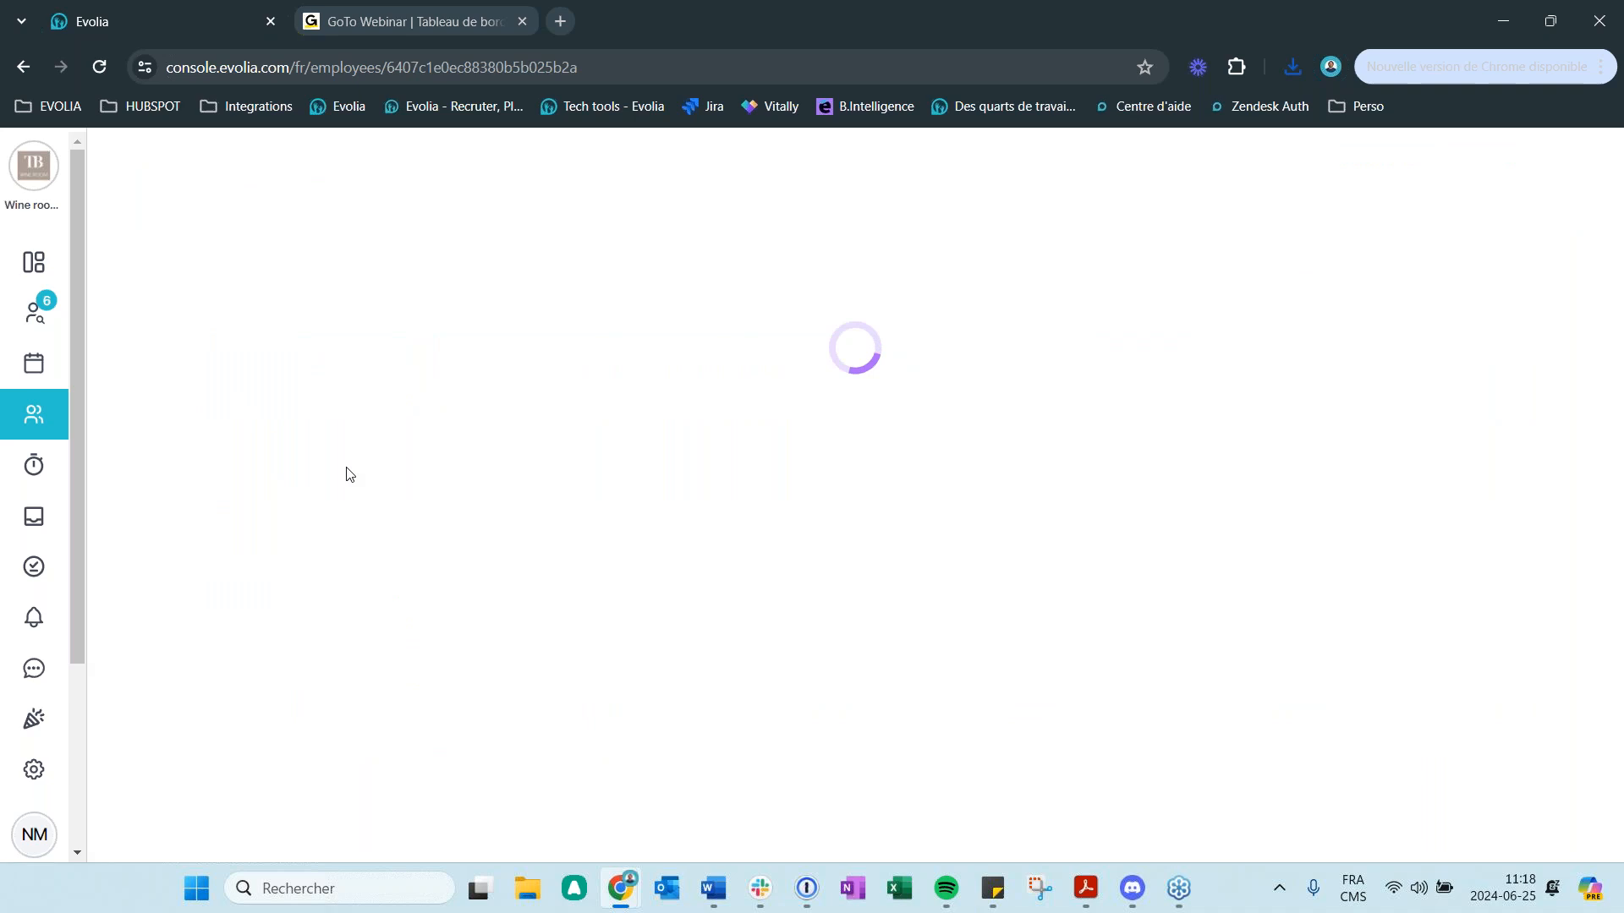
pyautogui.scroll(-5, 872, 647)
pyautogui.scroll(-7, 871, 647)
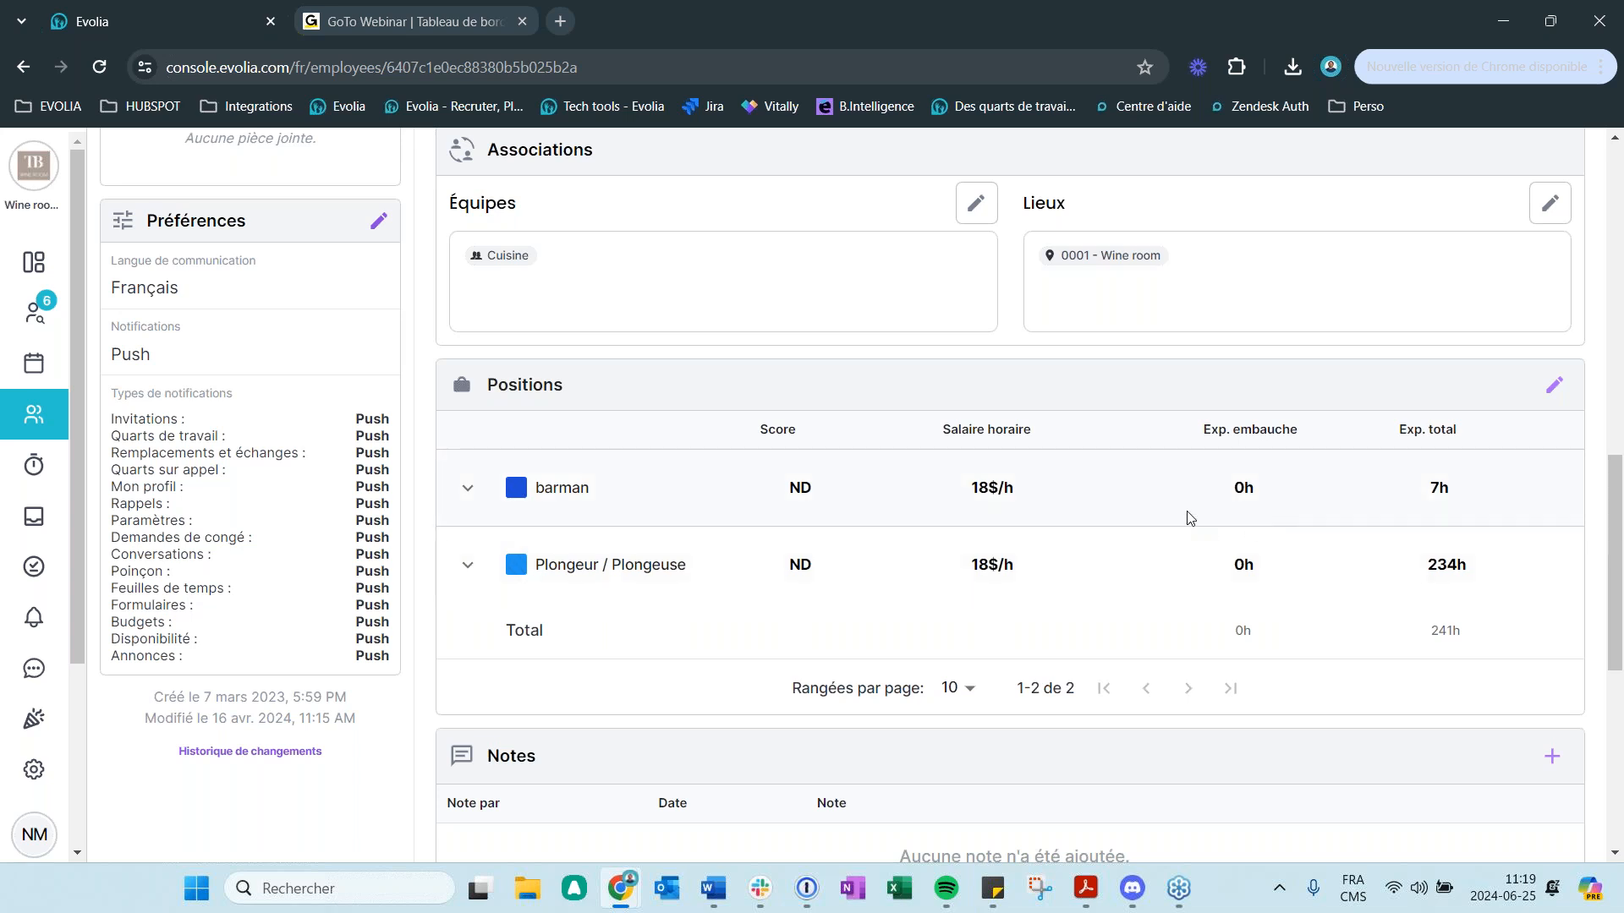
pyautogui.scroll(1, 1222, 507)
pyautogui.scroll(10, 744, 589)
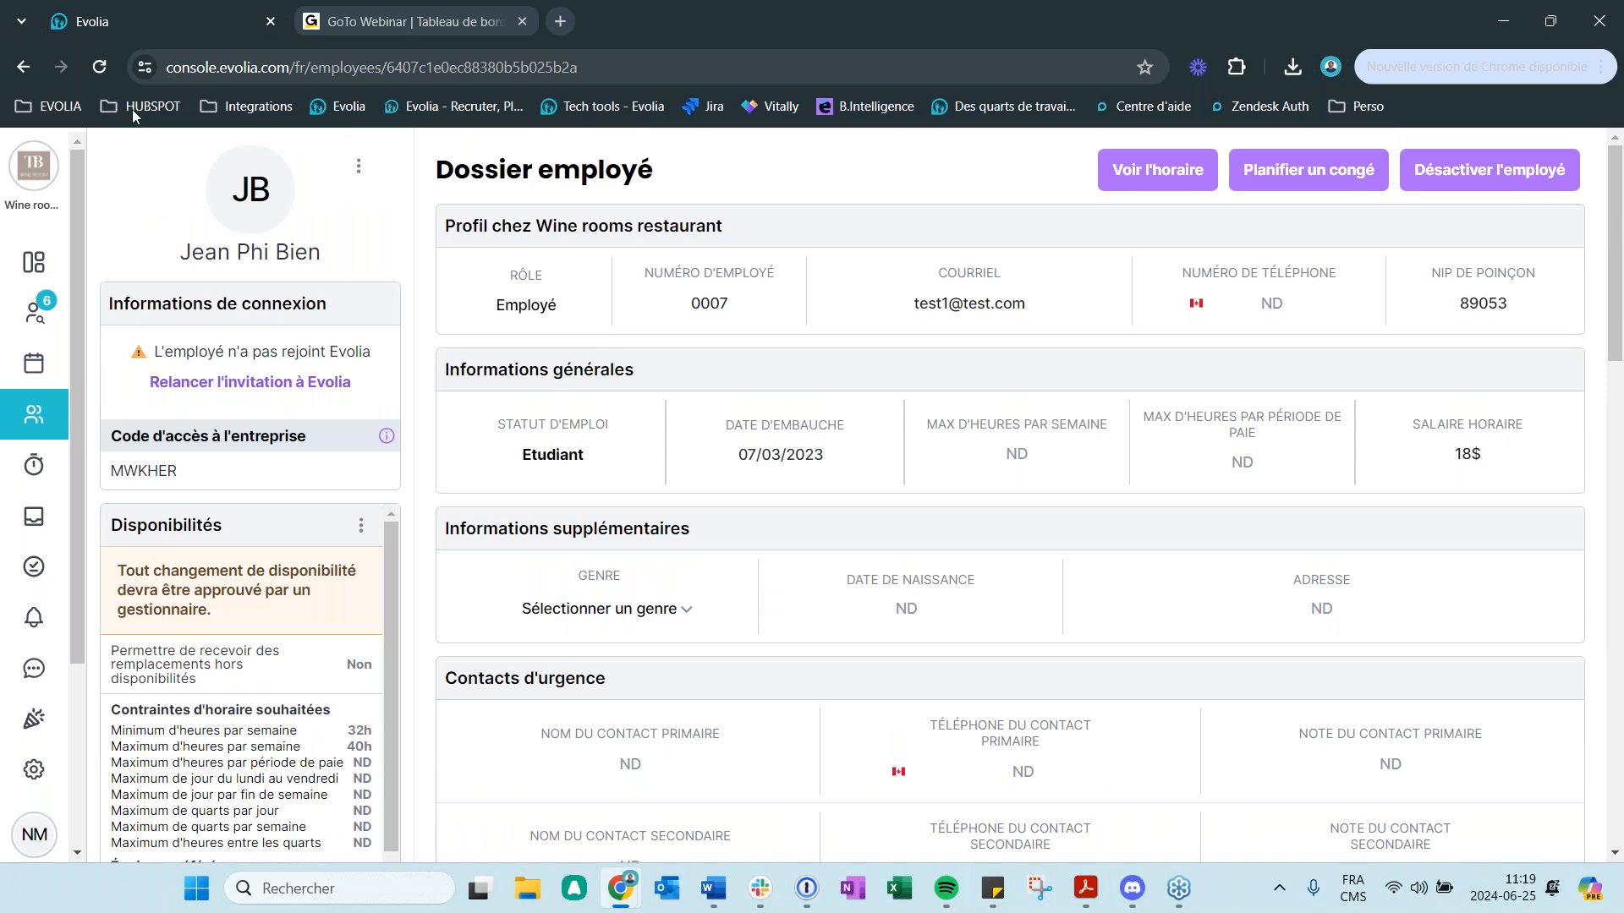
pyautogui.click(23, 67)
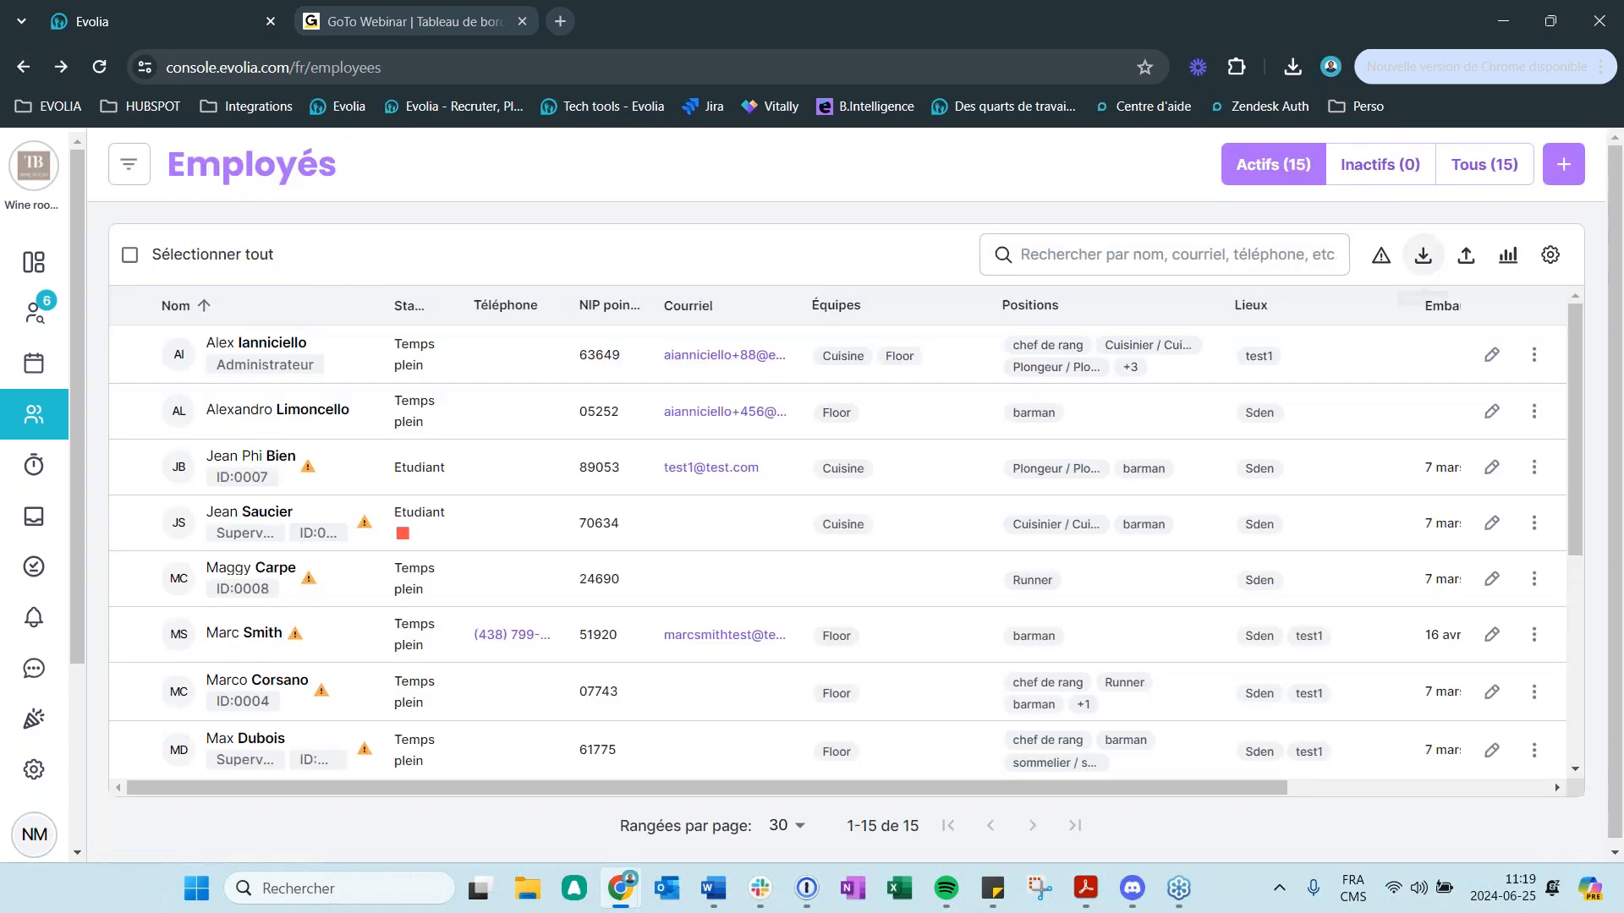
# - Download the positions per employee report in Excel format and open the exported workbook
pyautogui.click(1423, 255)
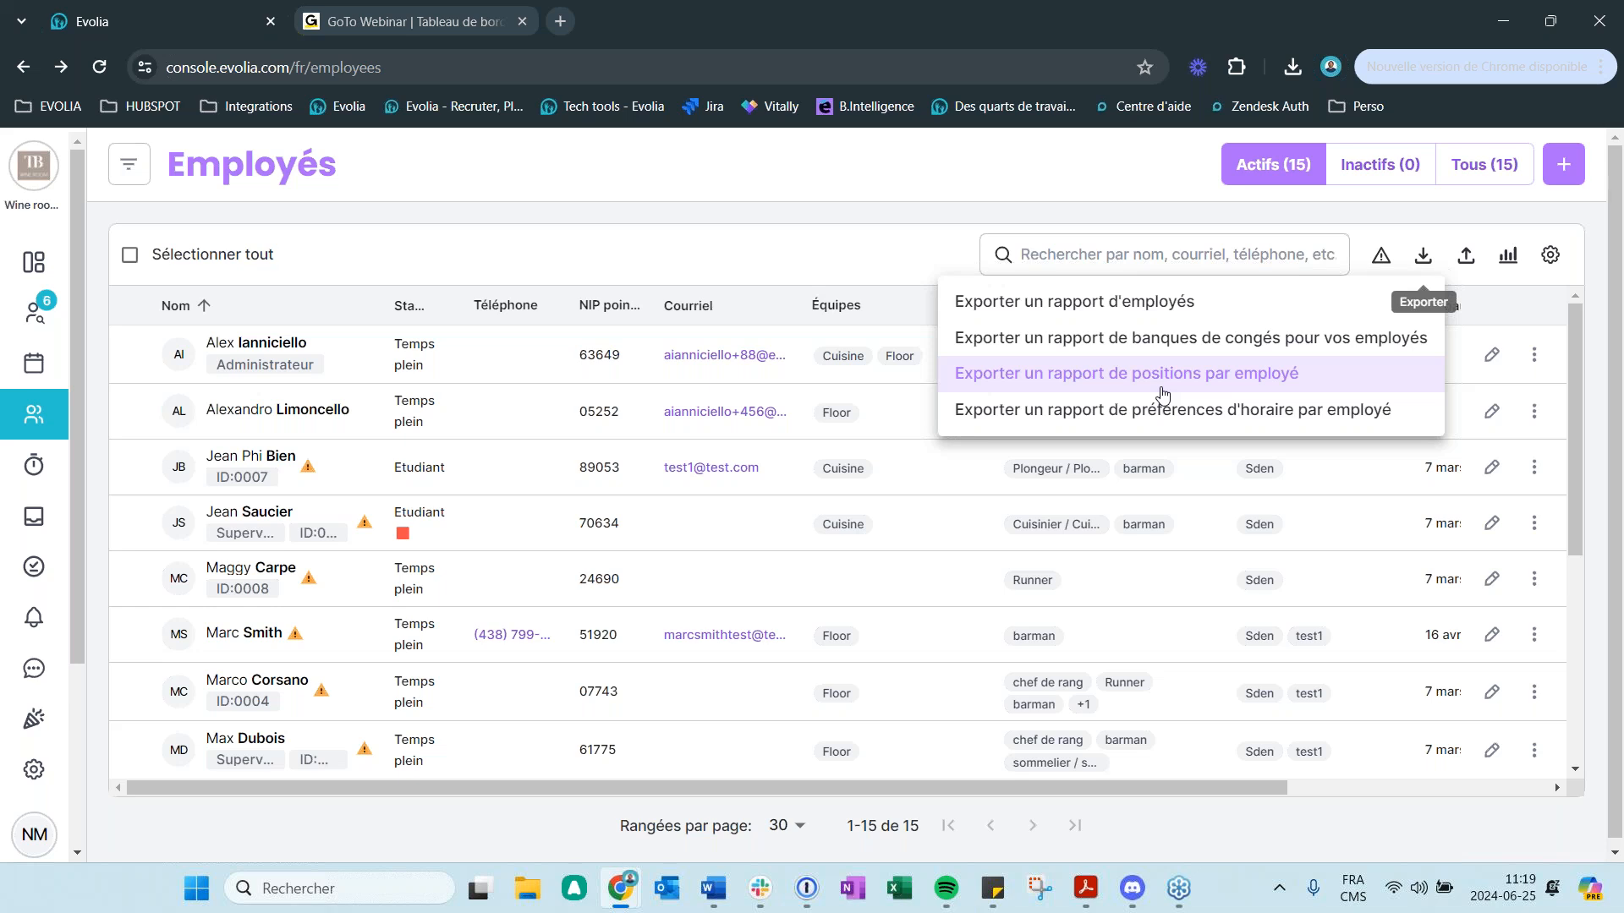
pyautogui.click(1162, 384)
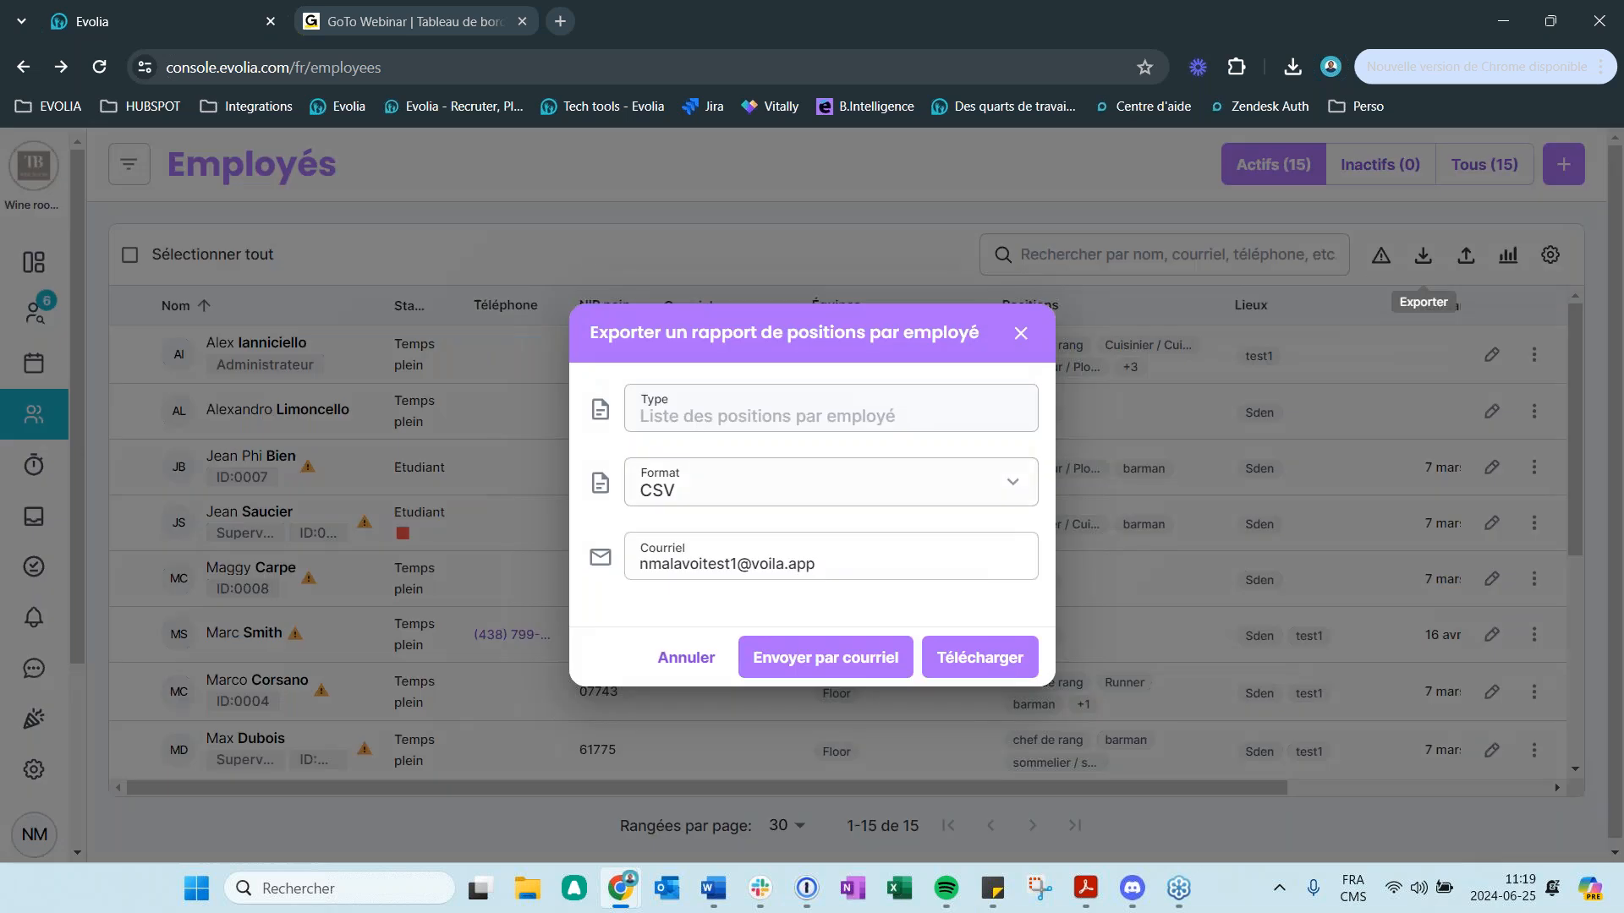
pyautogui.click(832, 482)
pyautogui.click(677, 609)
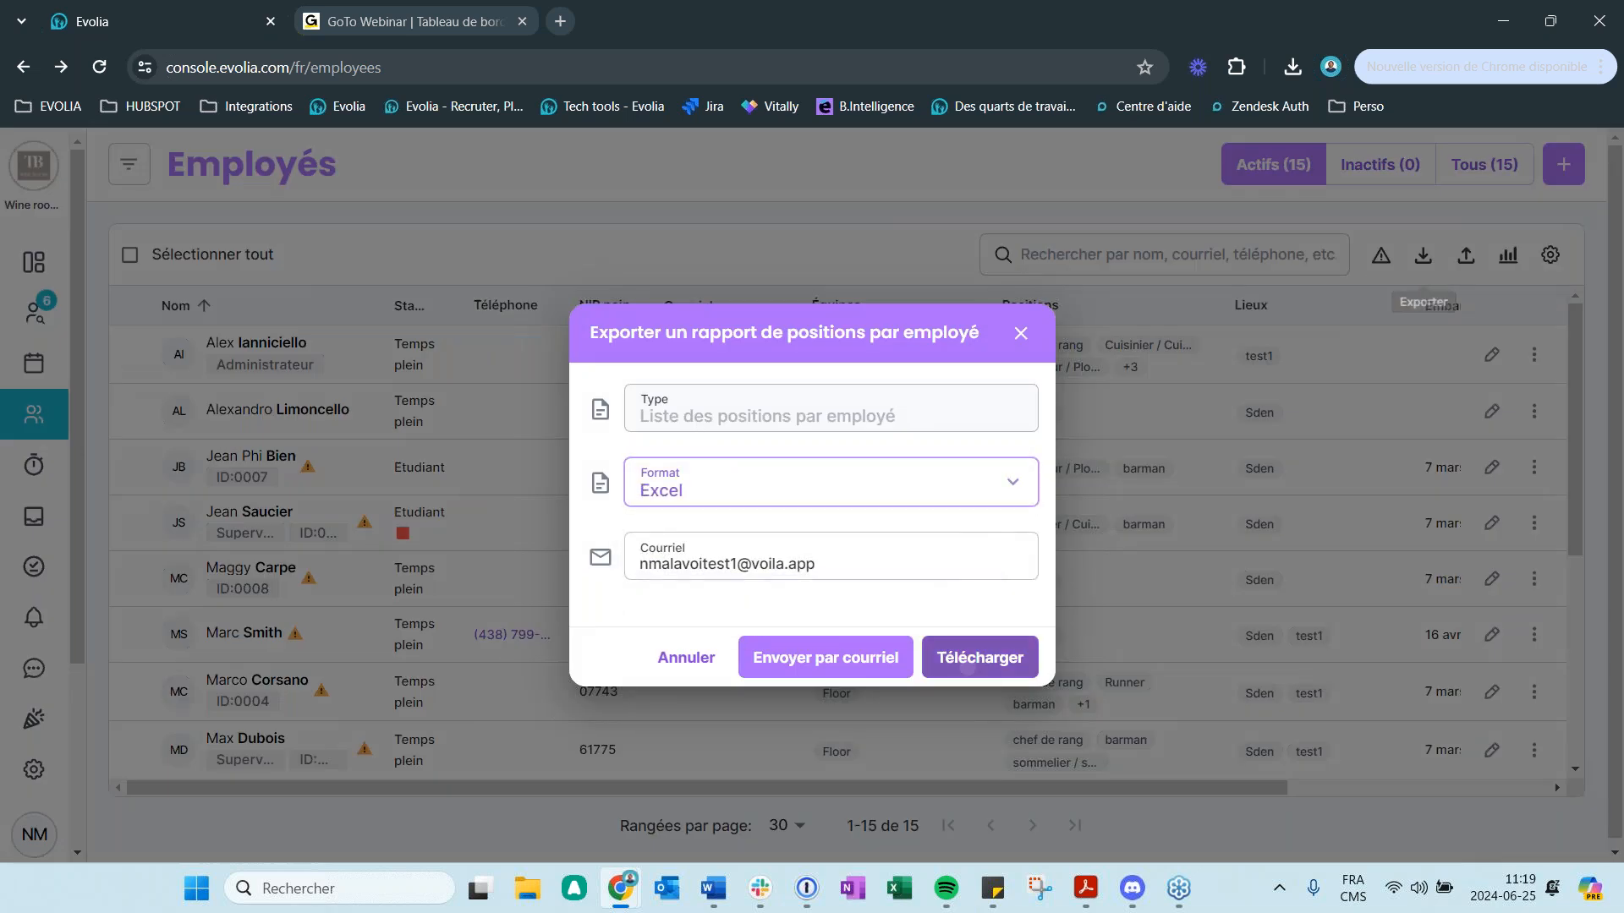
pyautogui.click(980, 658)
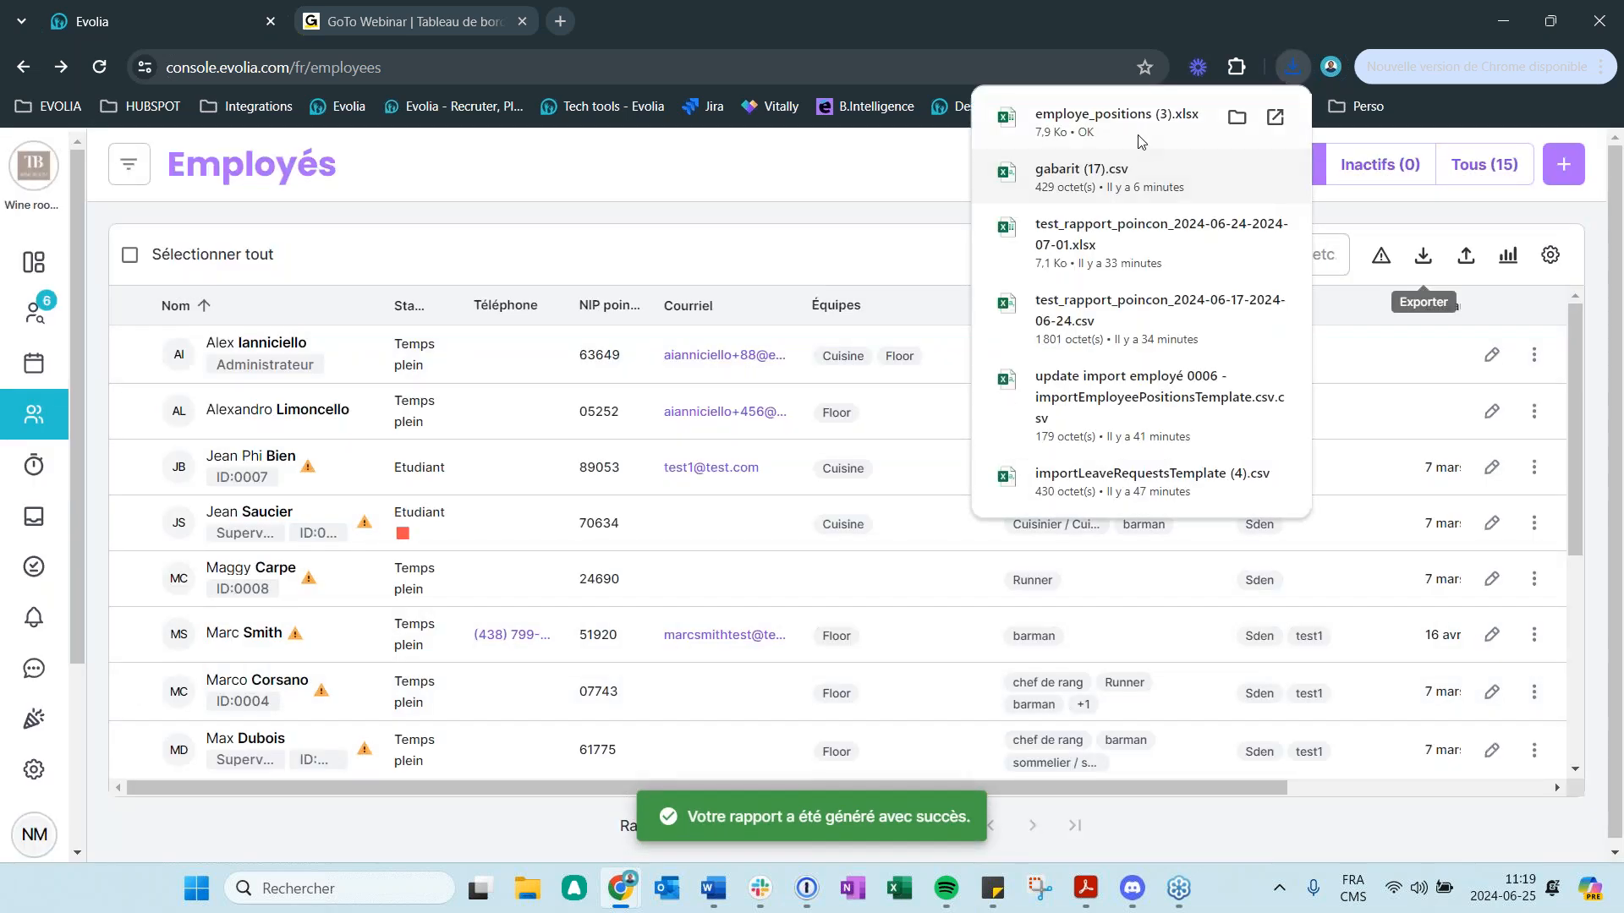
pyautogui.click(1137, 137)
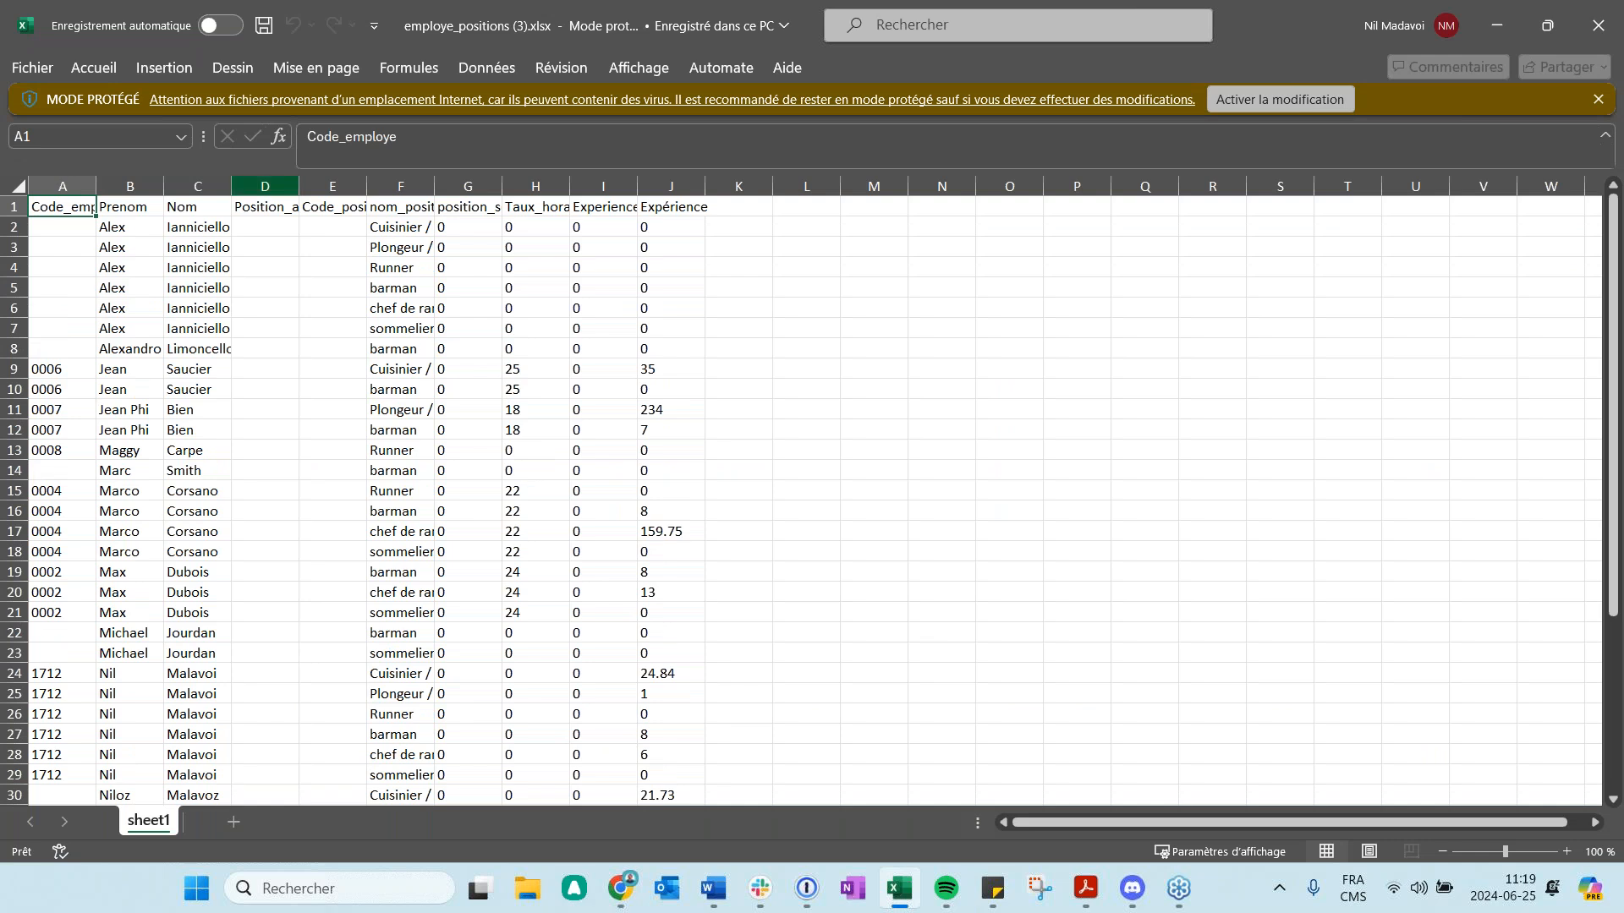
# - Widen the Code_position, nom_position and position_score columns to review their contents
pyautogui.moveTo(366, 186); pyautogui.dragTo(589, 187)
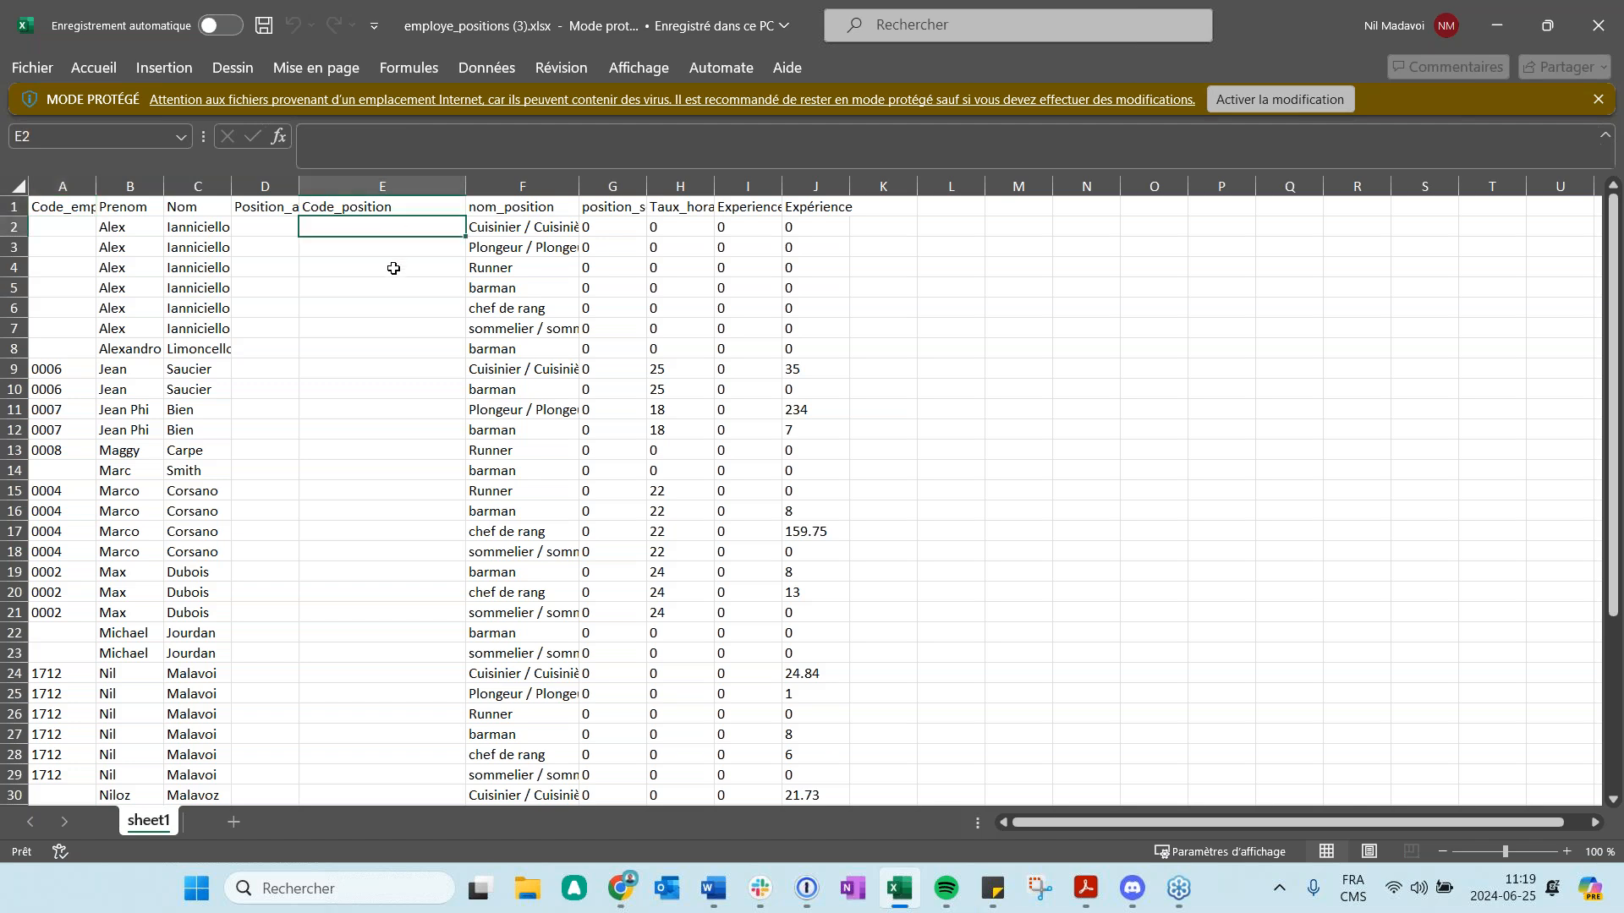
pyautogui.moveTo(391, 228); pyautogui.dragTo(410, 611)
pyautogui.click(584, 206)
pyautogui.moveTo(580, 206); pyautogui.dragTo(584, 369)
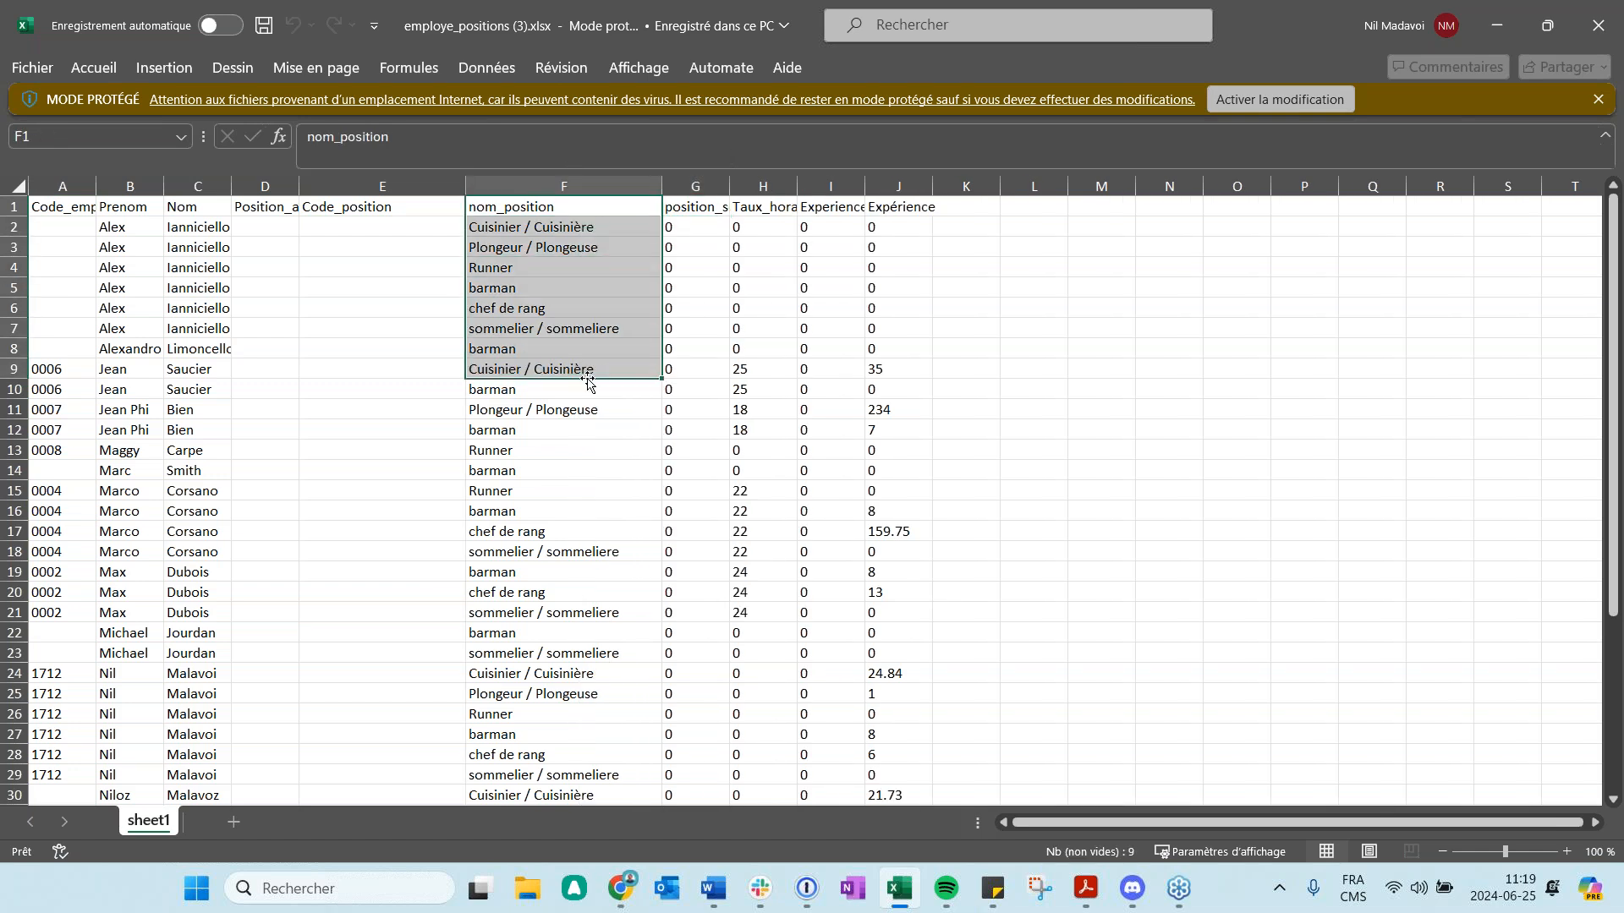
pyautogui.moveTo(727, 192); pyautogui.dragTo(857, 193)
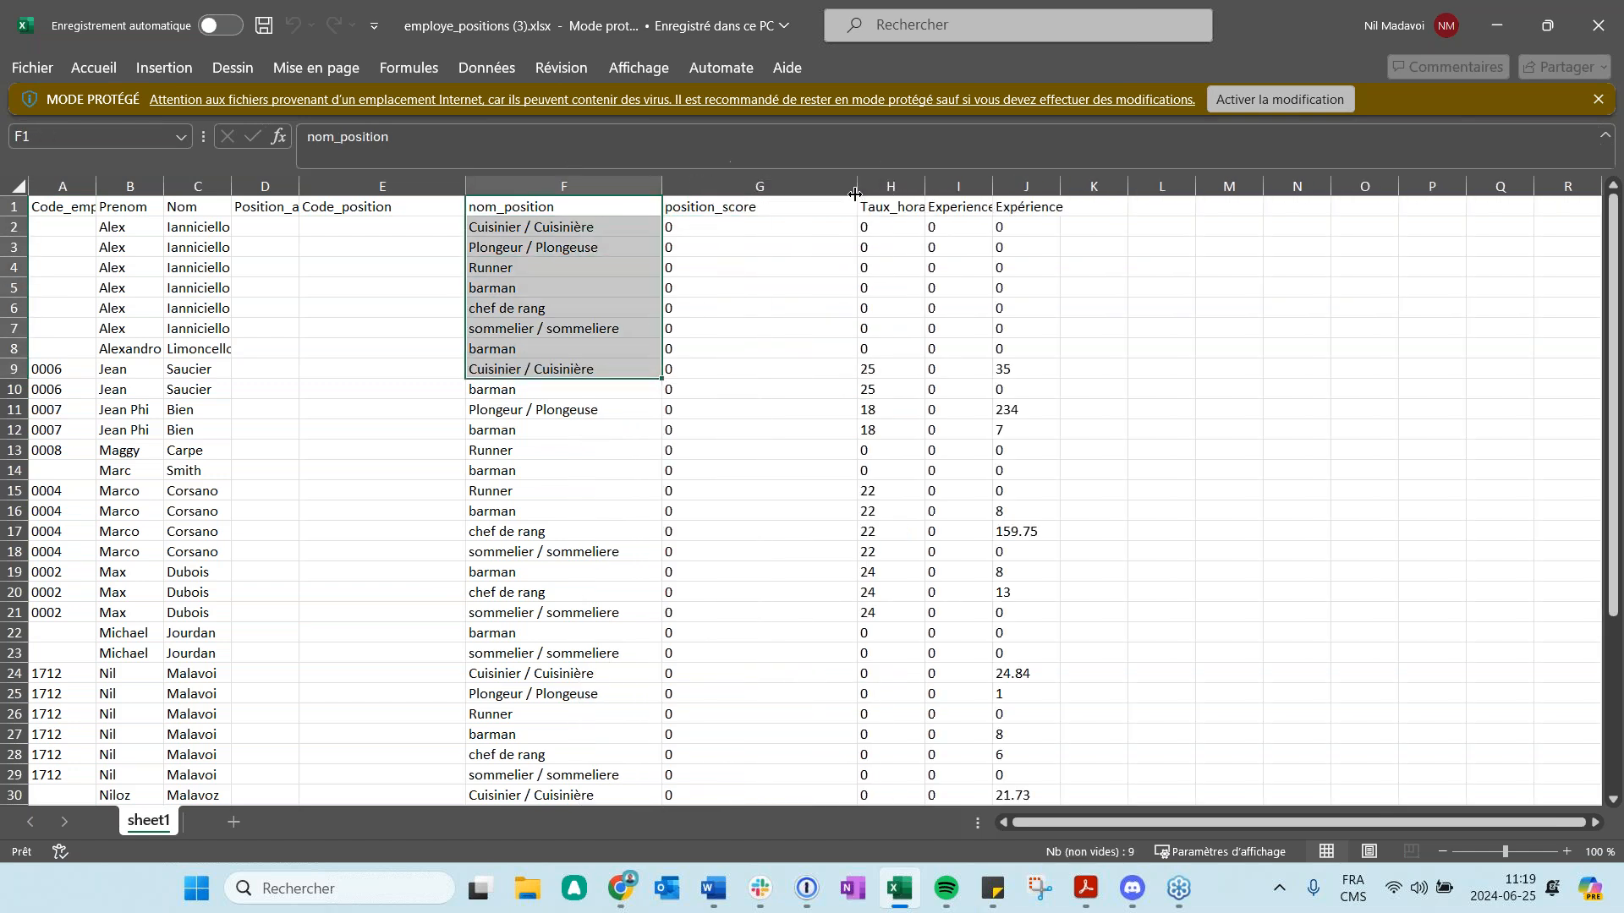
pyautogui.click(731, 234)
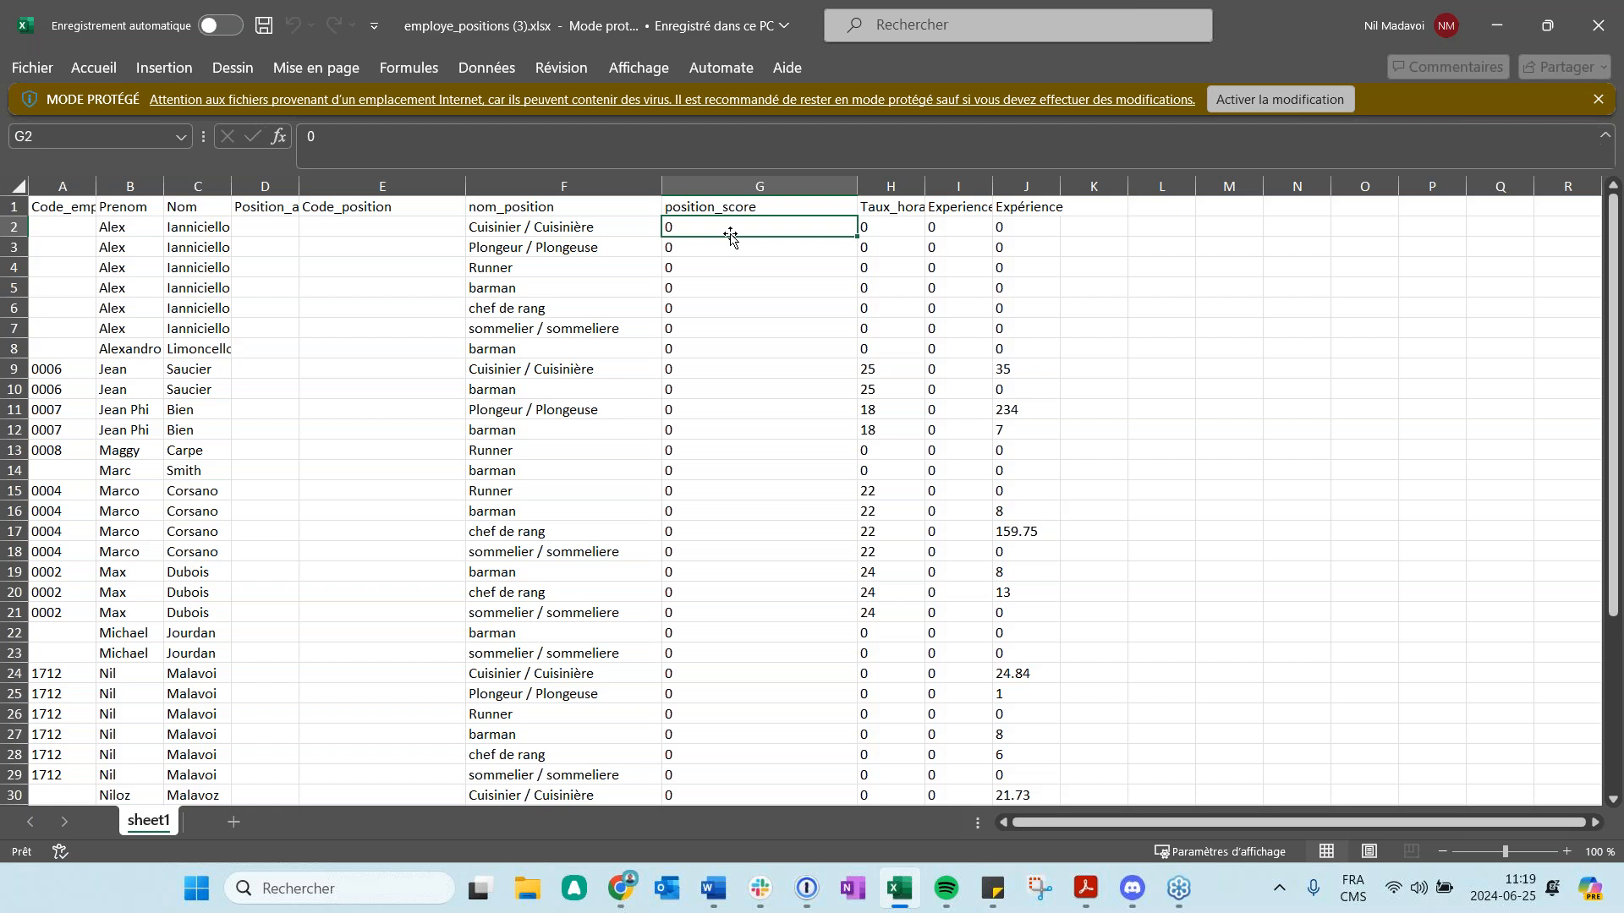
# - Widen the Taux_horaire, Experience_initiale and Expérience columns to review them, and close the workbook
pyautogui.moveTo(925, 186); pyautogui.dragTo(1043, 187)
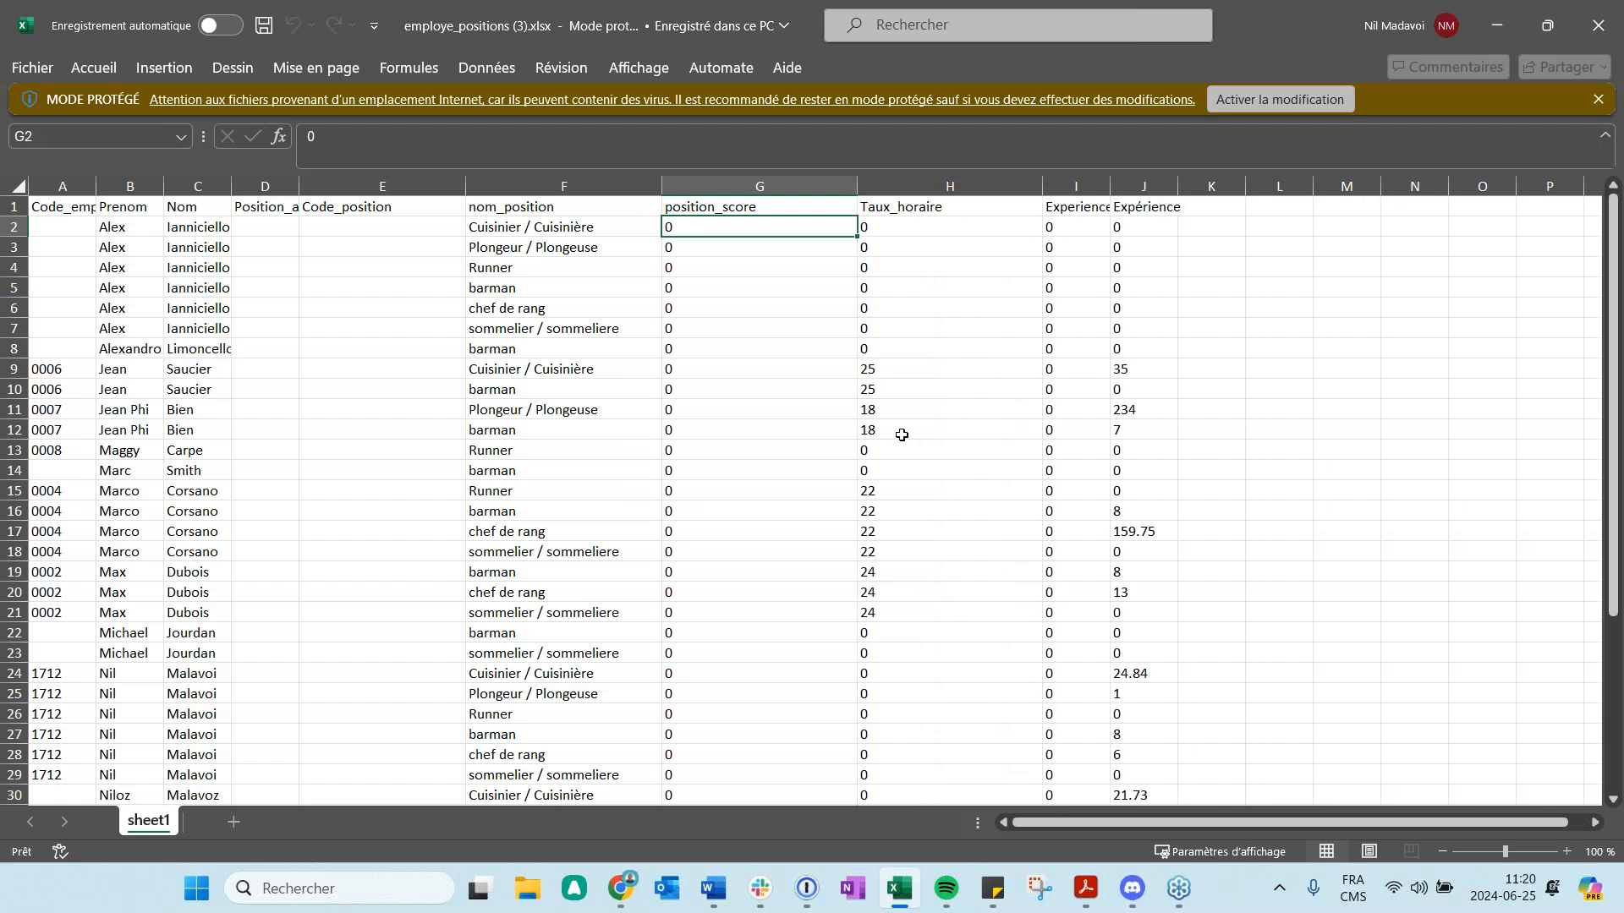
pyautogui.moveTo(1111, 186); pyautogui.dragTo(1200, 187)
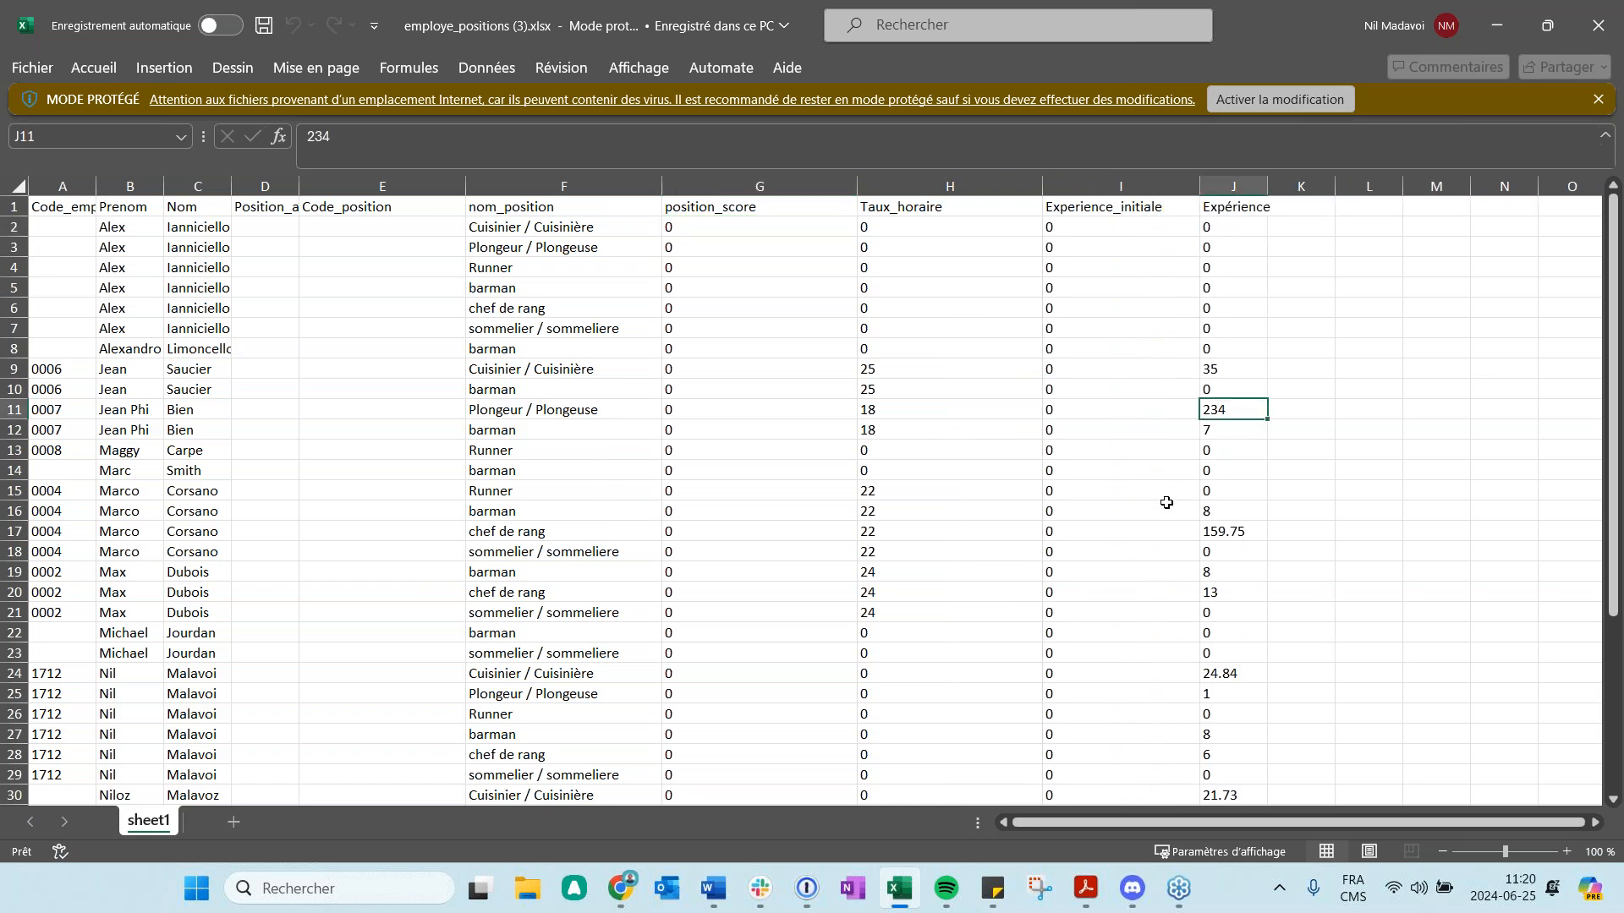
pyautogui.doubleClick(1267, 186)
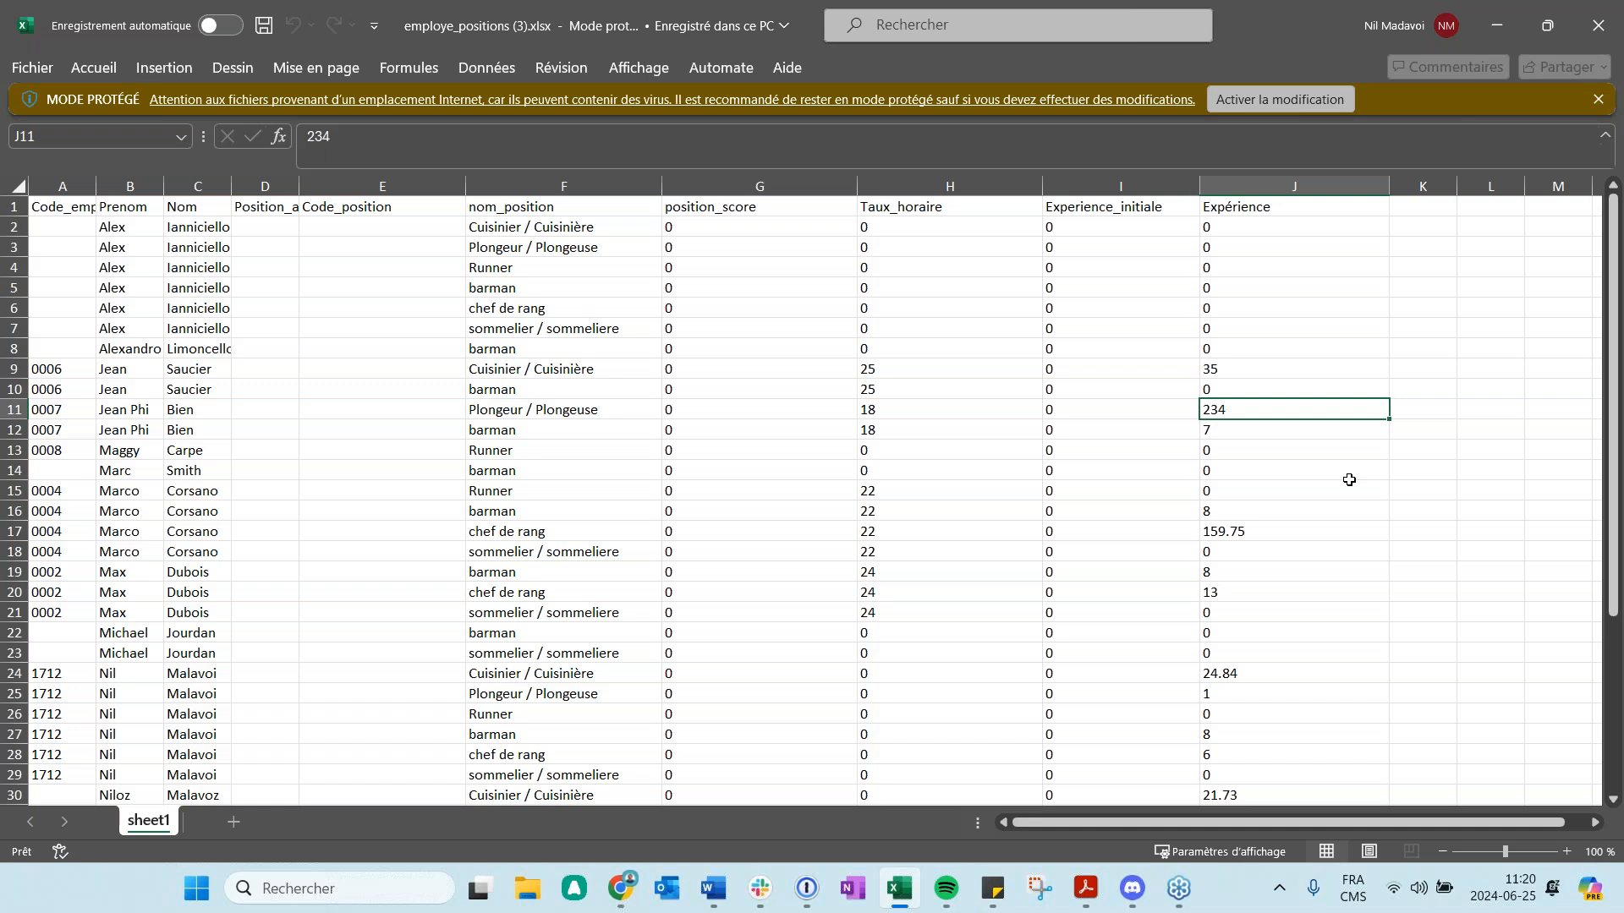
pyautogui.click(1599, 26)
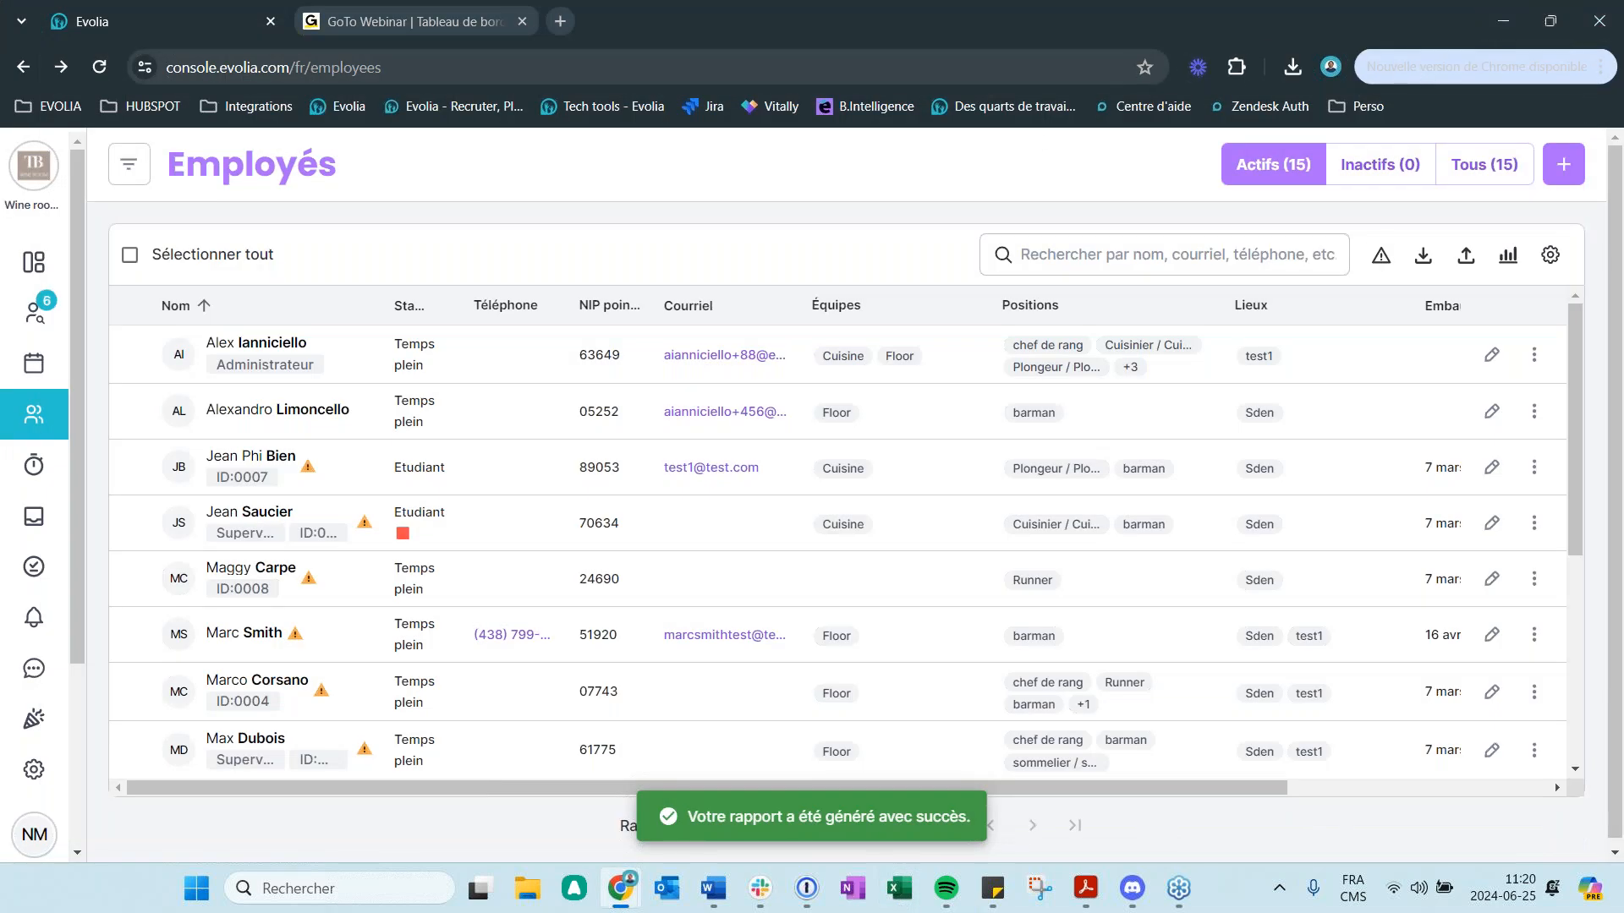
# - Open the file of the student employee with the Plongeur and barman positions and examine the desired schedule constraints under Disponibilités
pyautogui.click(1426, 257)
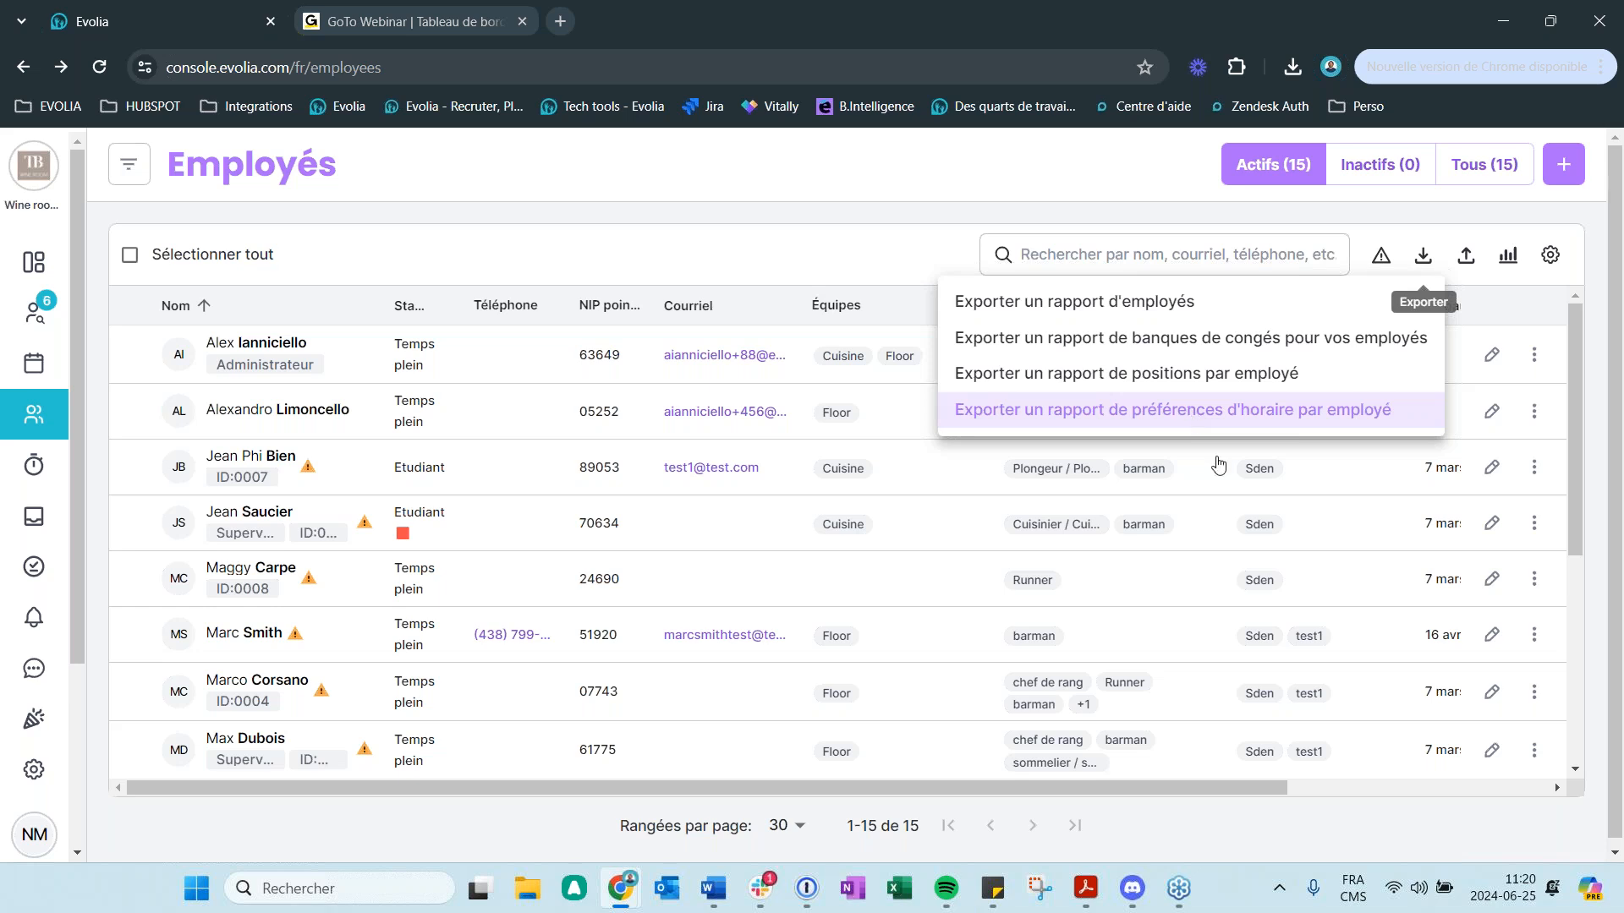
pyautogui.click(275, 450)
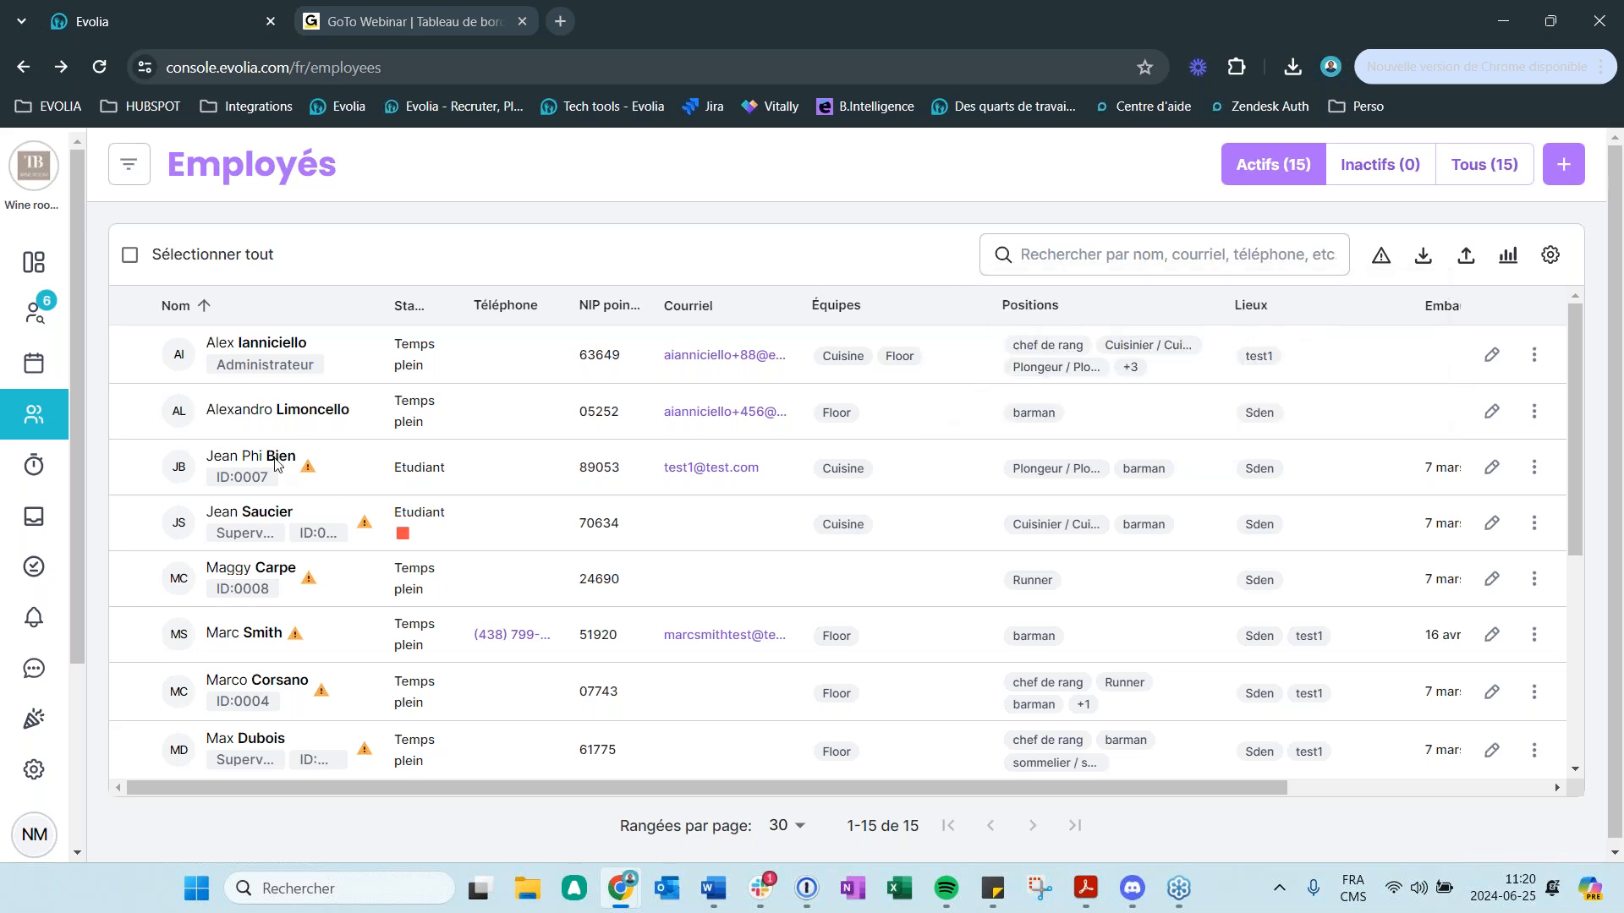
pyautogui.click(275, 461)
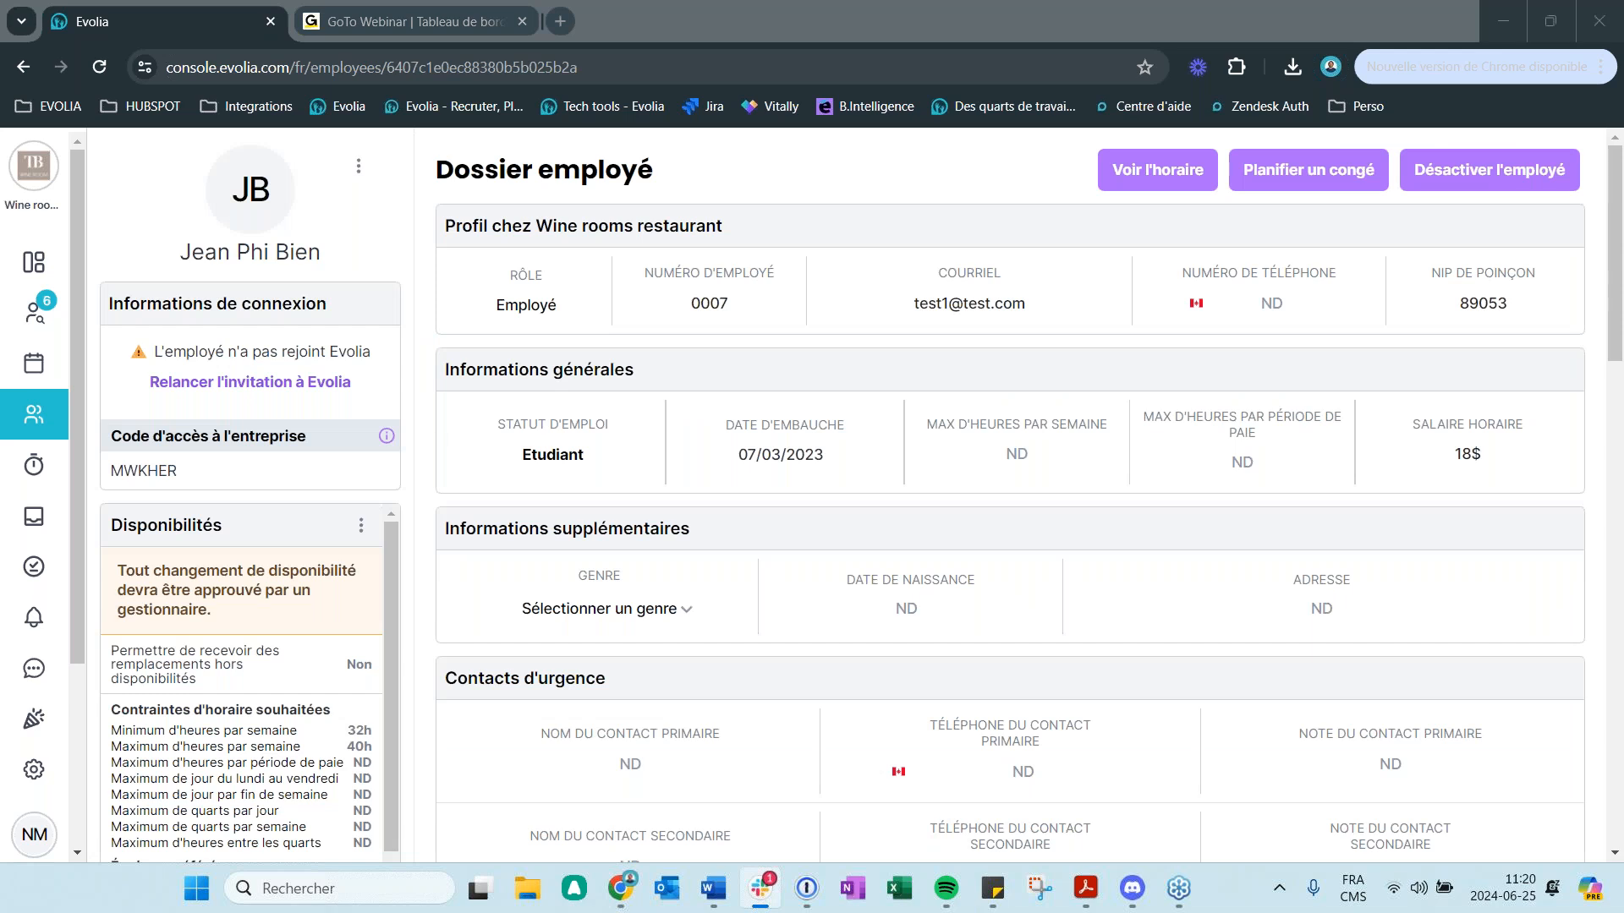
pyautogui.click(1313, 705)
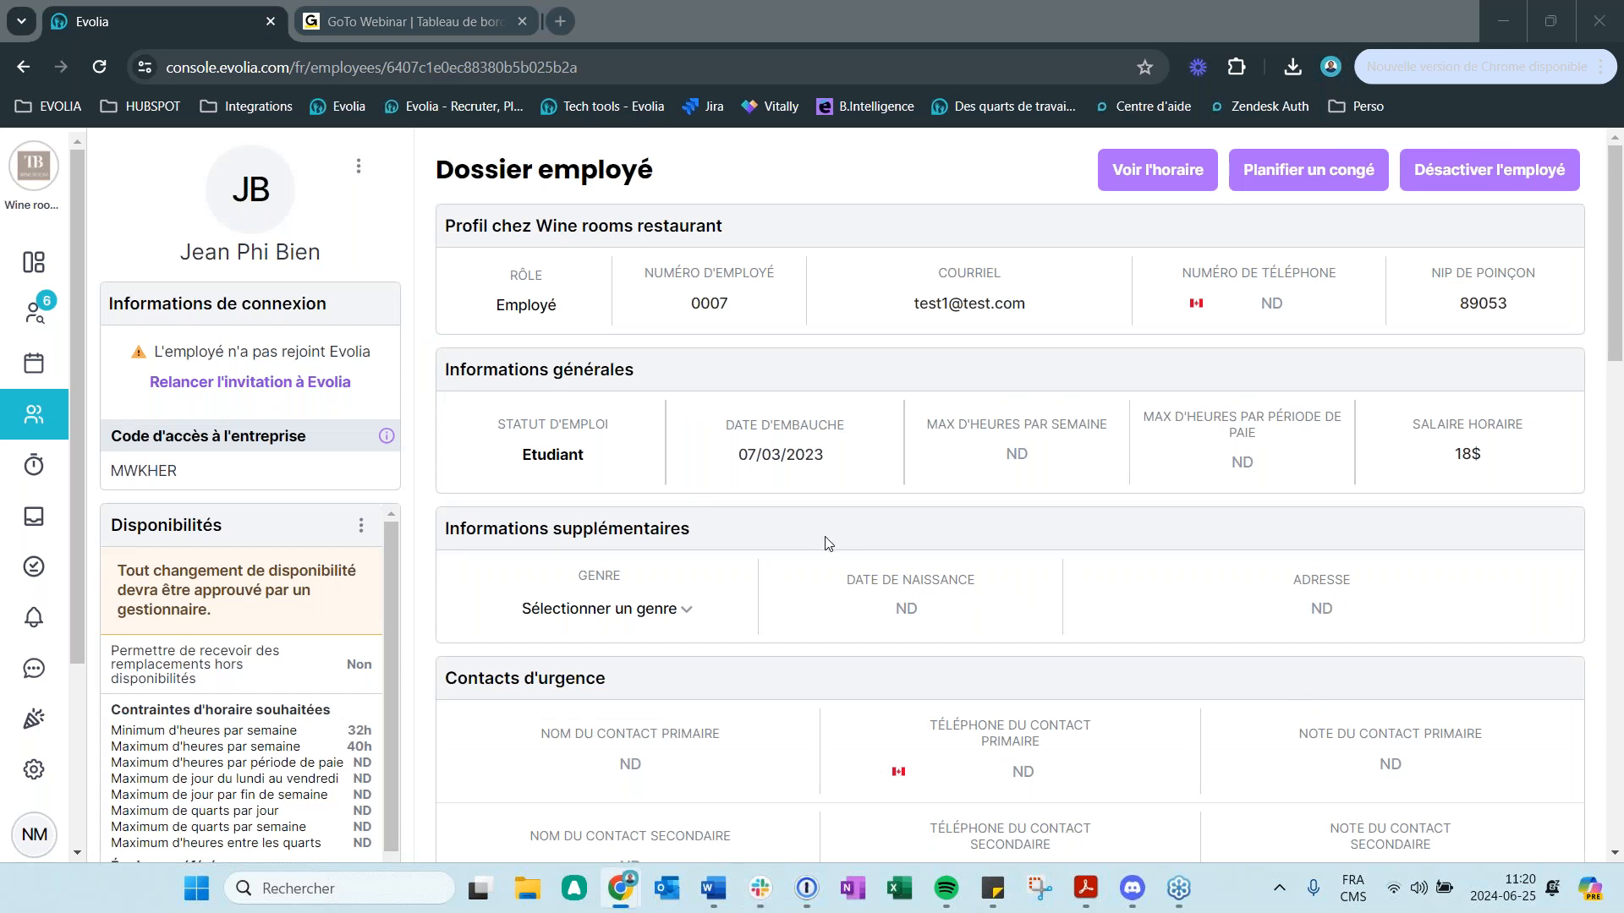
pyautogui.scroll(-4, 828, 543)
pyautogui.scroll(4, 828, 543)
pyautogui.scroll(-3, 220, 575)
pyautogui.scroll(3, 218, 558)
pyautogui.scroll(-3, 440, 558)
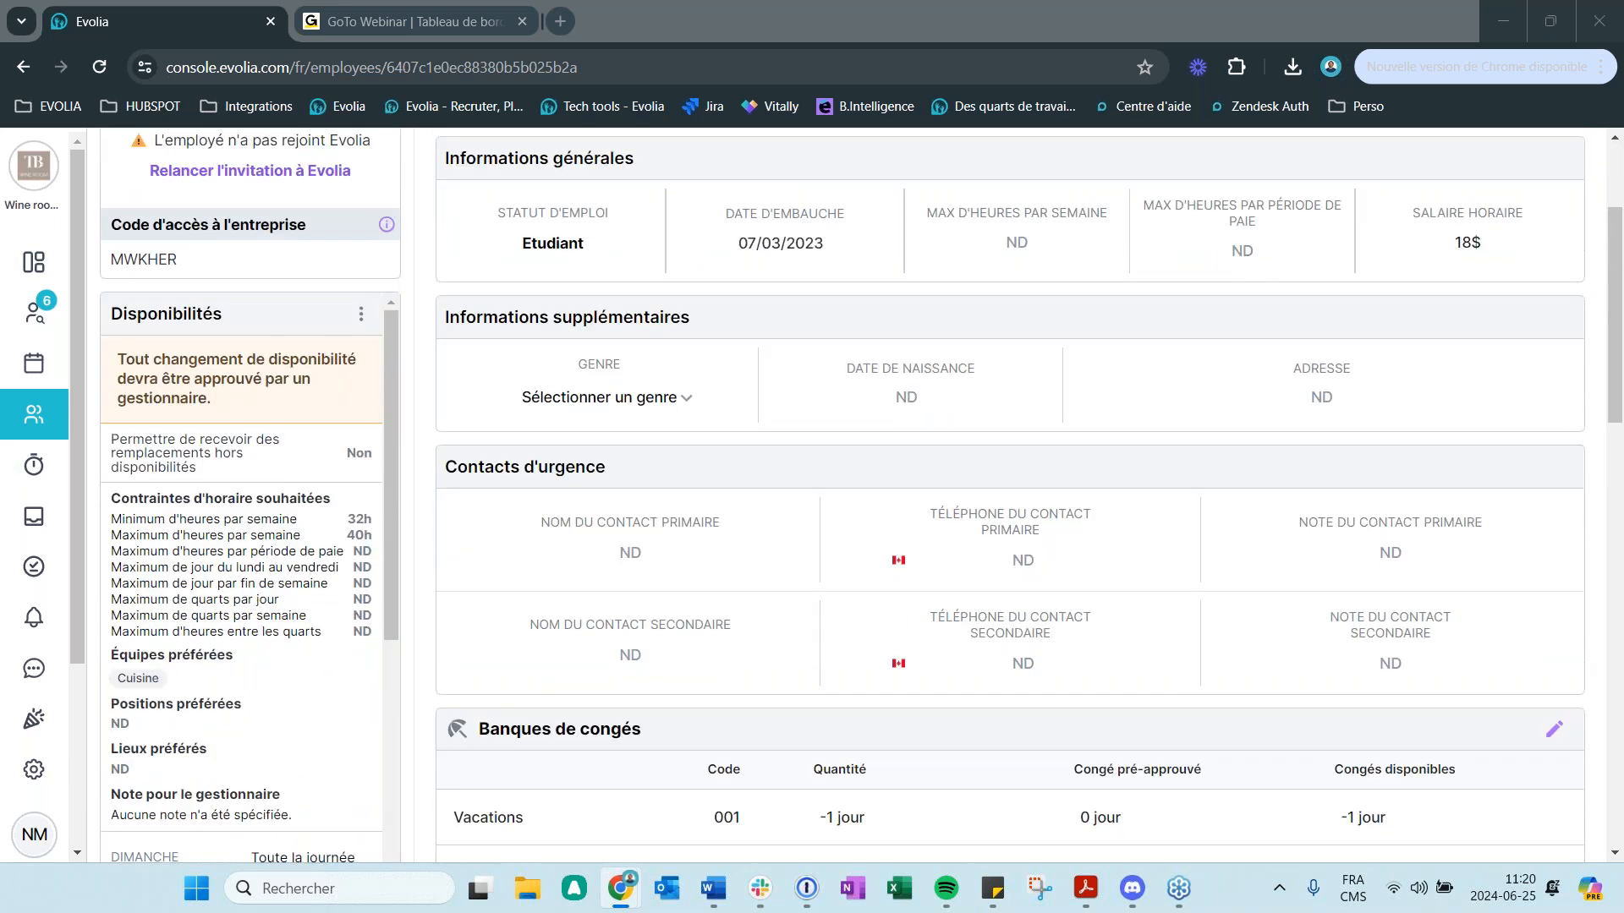
# - Open the employee's availability form for editing and examine the daily availabilities and desired schedule constraints
pyautogui.click(361, 314)
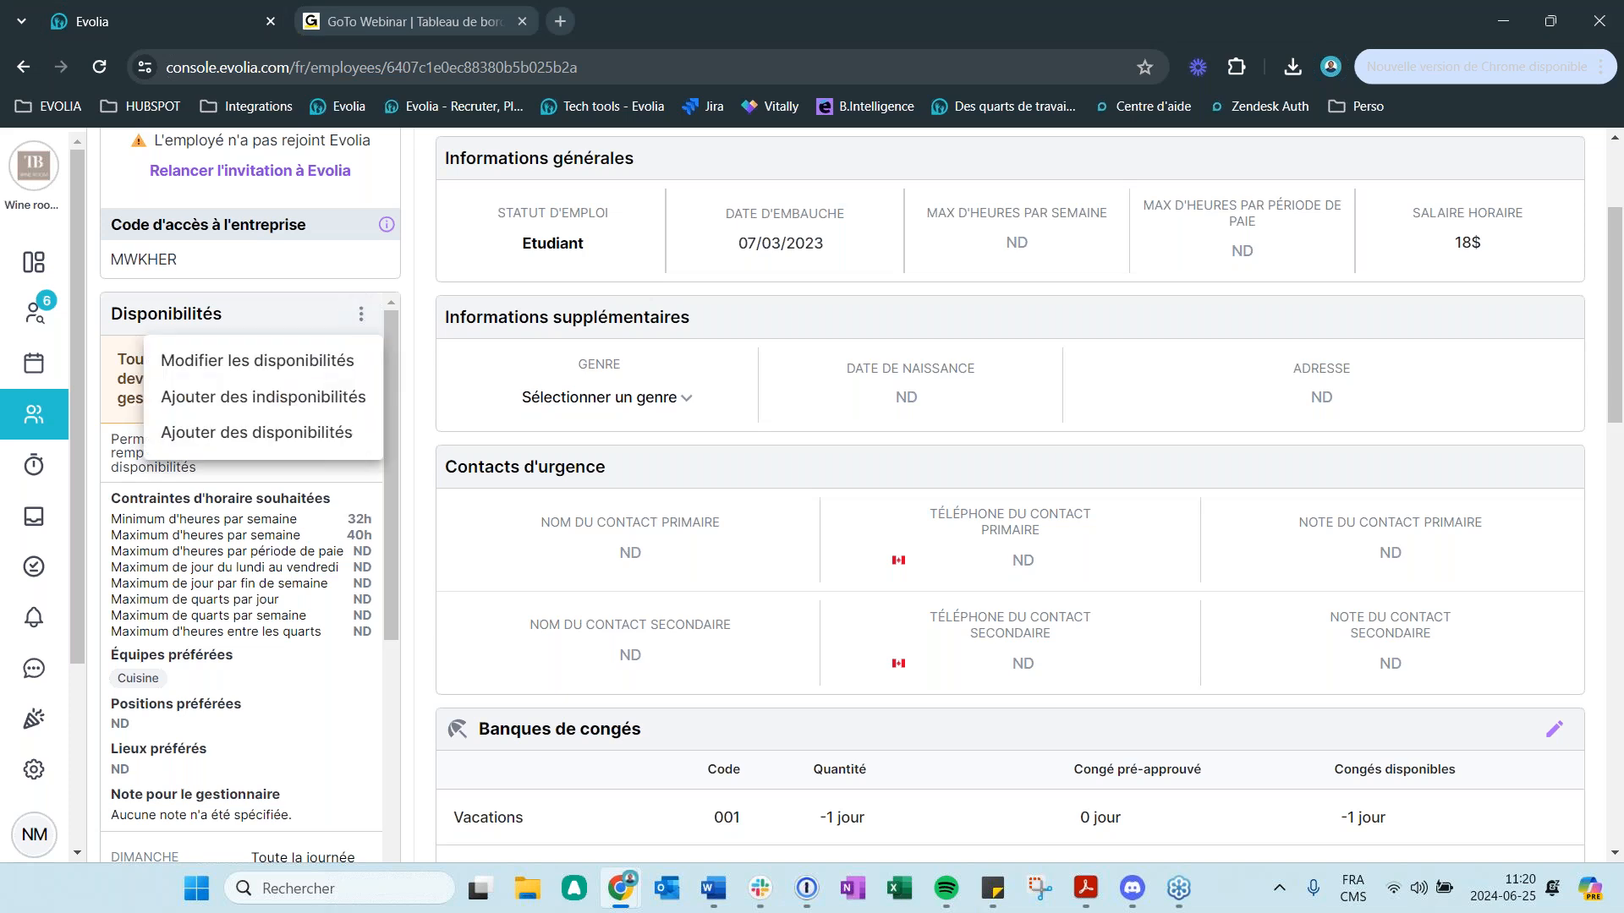
pyautogui.click(301, 362)
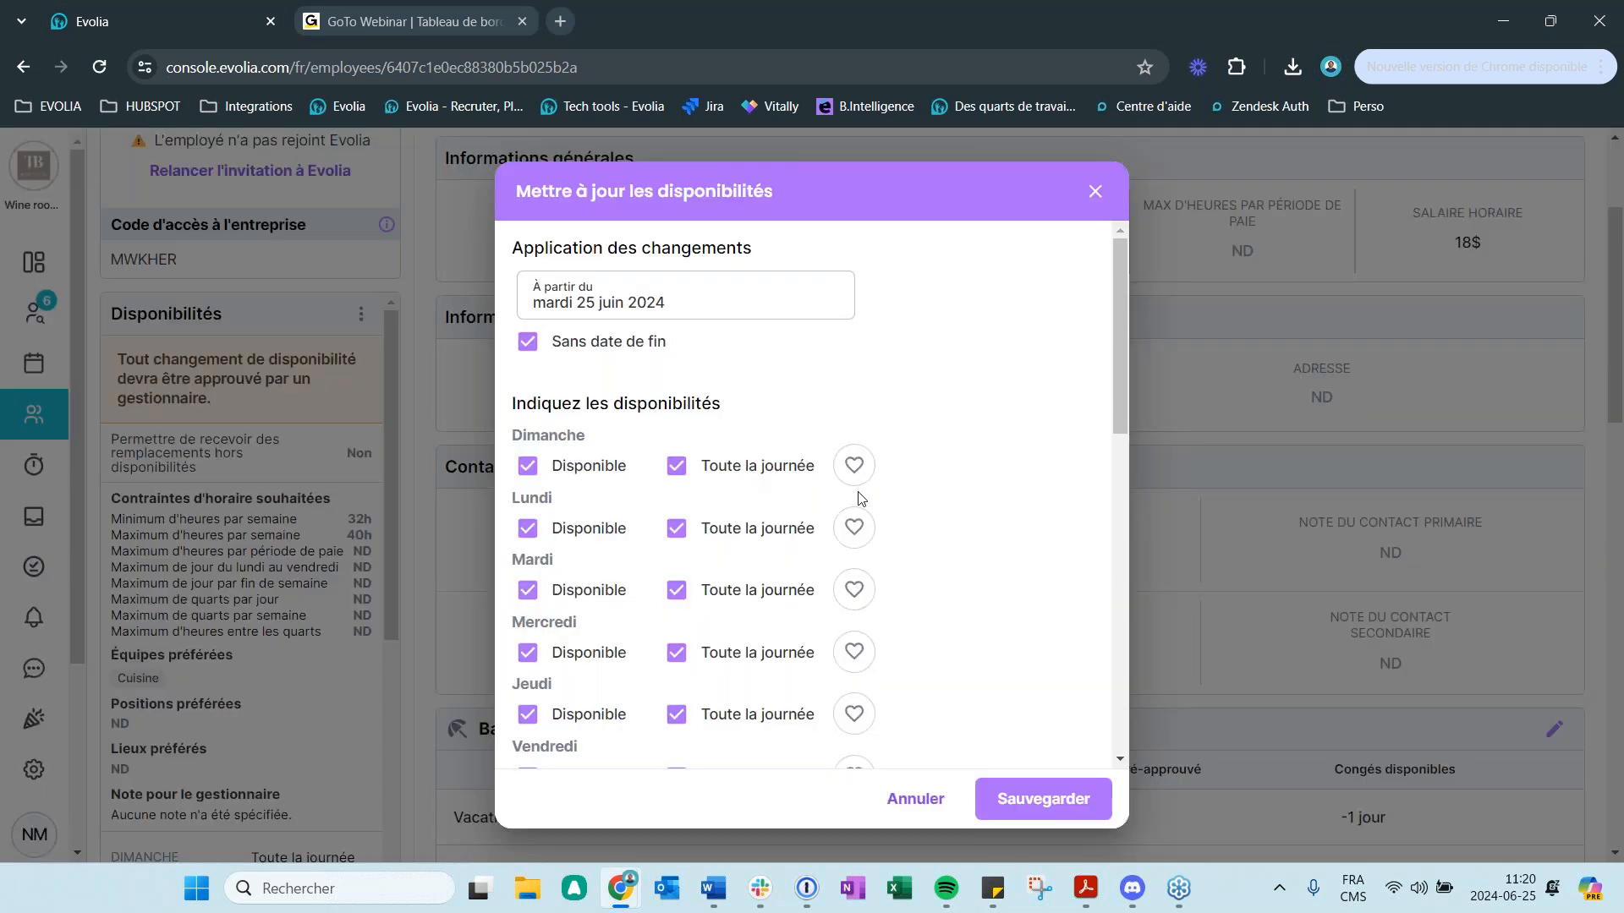
pyautogui.scroll(-1, 685, 338)
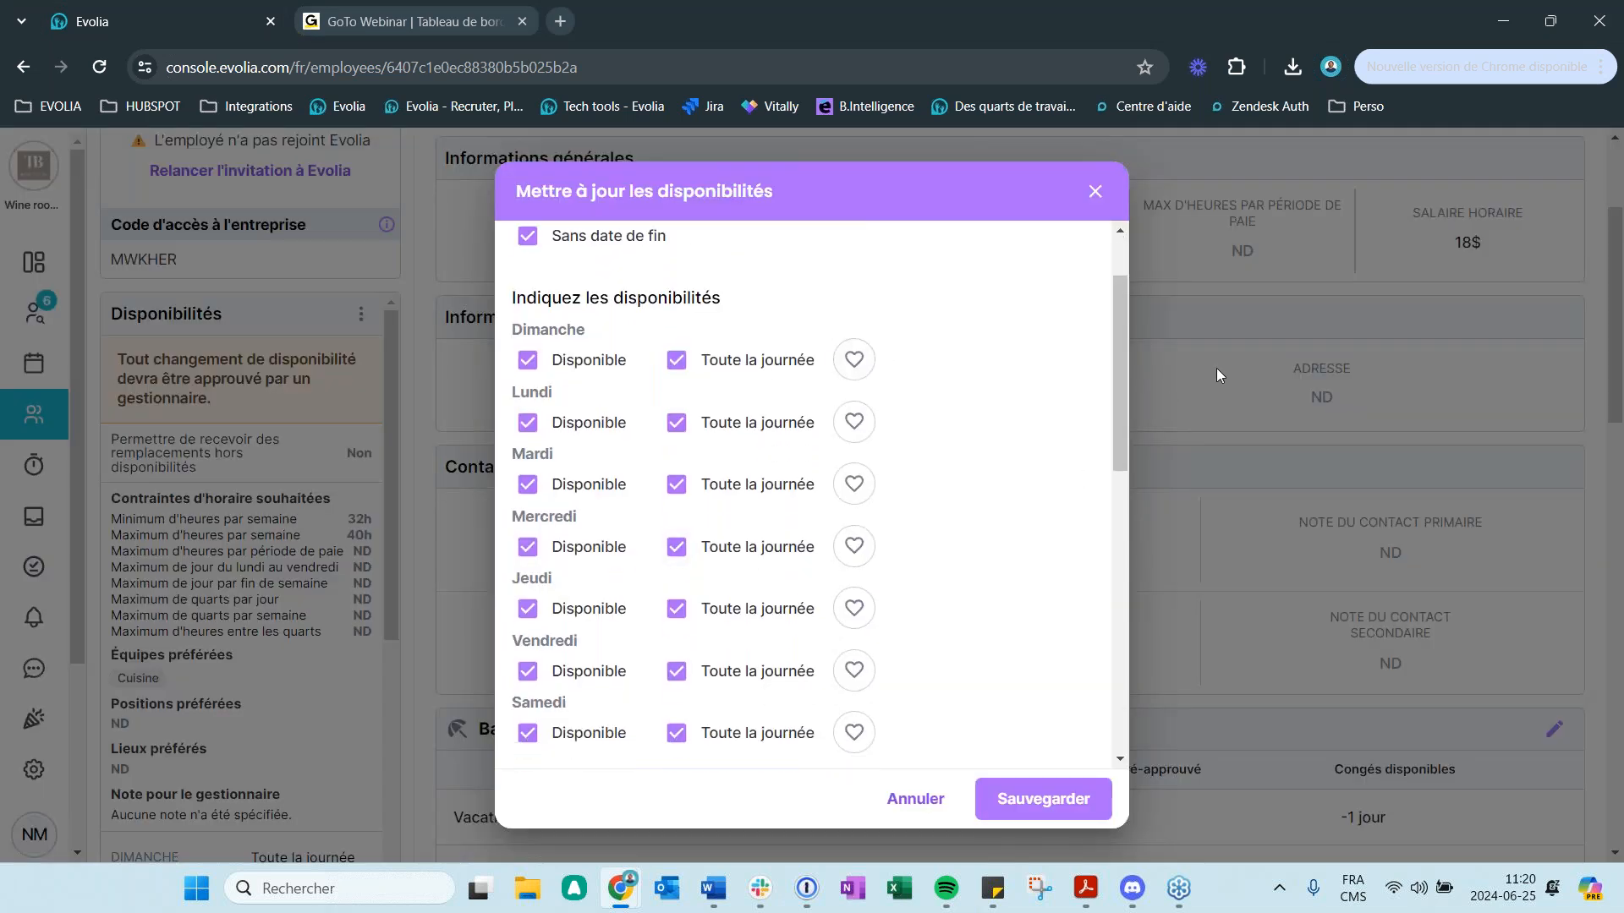
pyautogui.moveTo(1120, 313); pyautogui.dragTo(1133, 522)
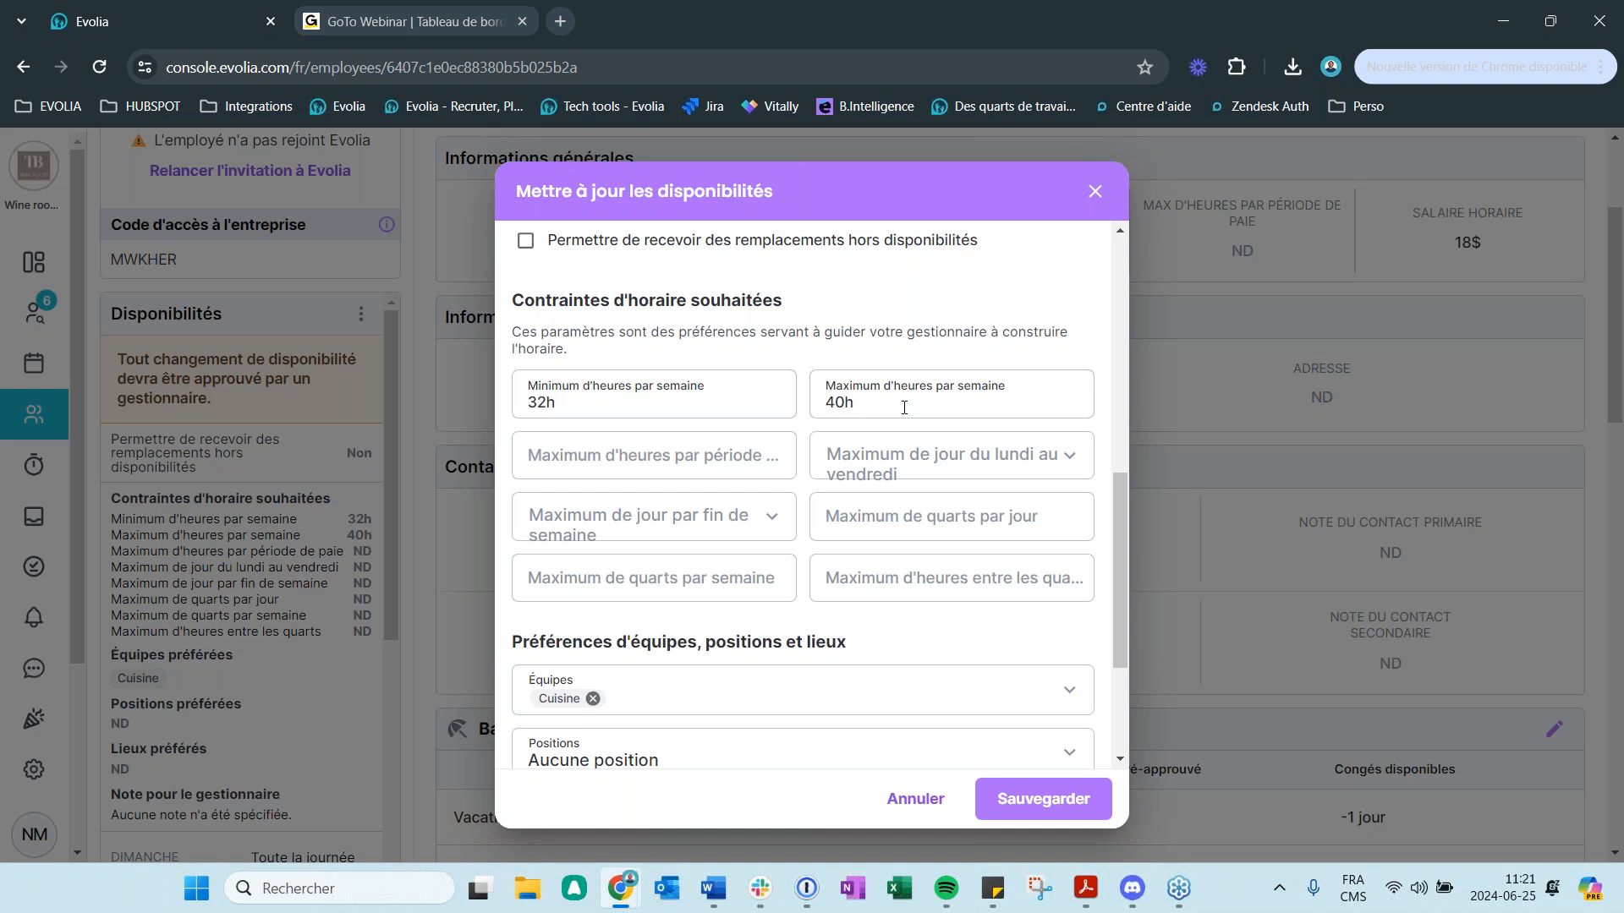
# - Set the maximum number of days from Monday to Friday to 4 and save the employee's availabilities
pyautogui.click(690, 457)
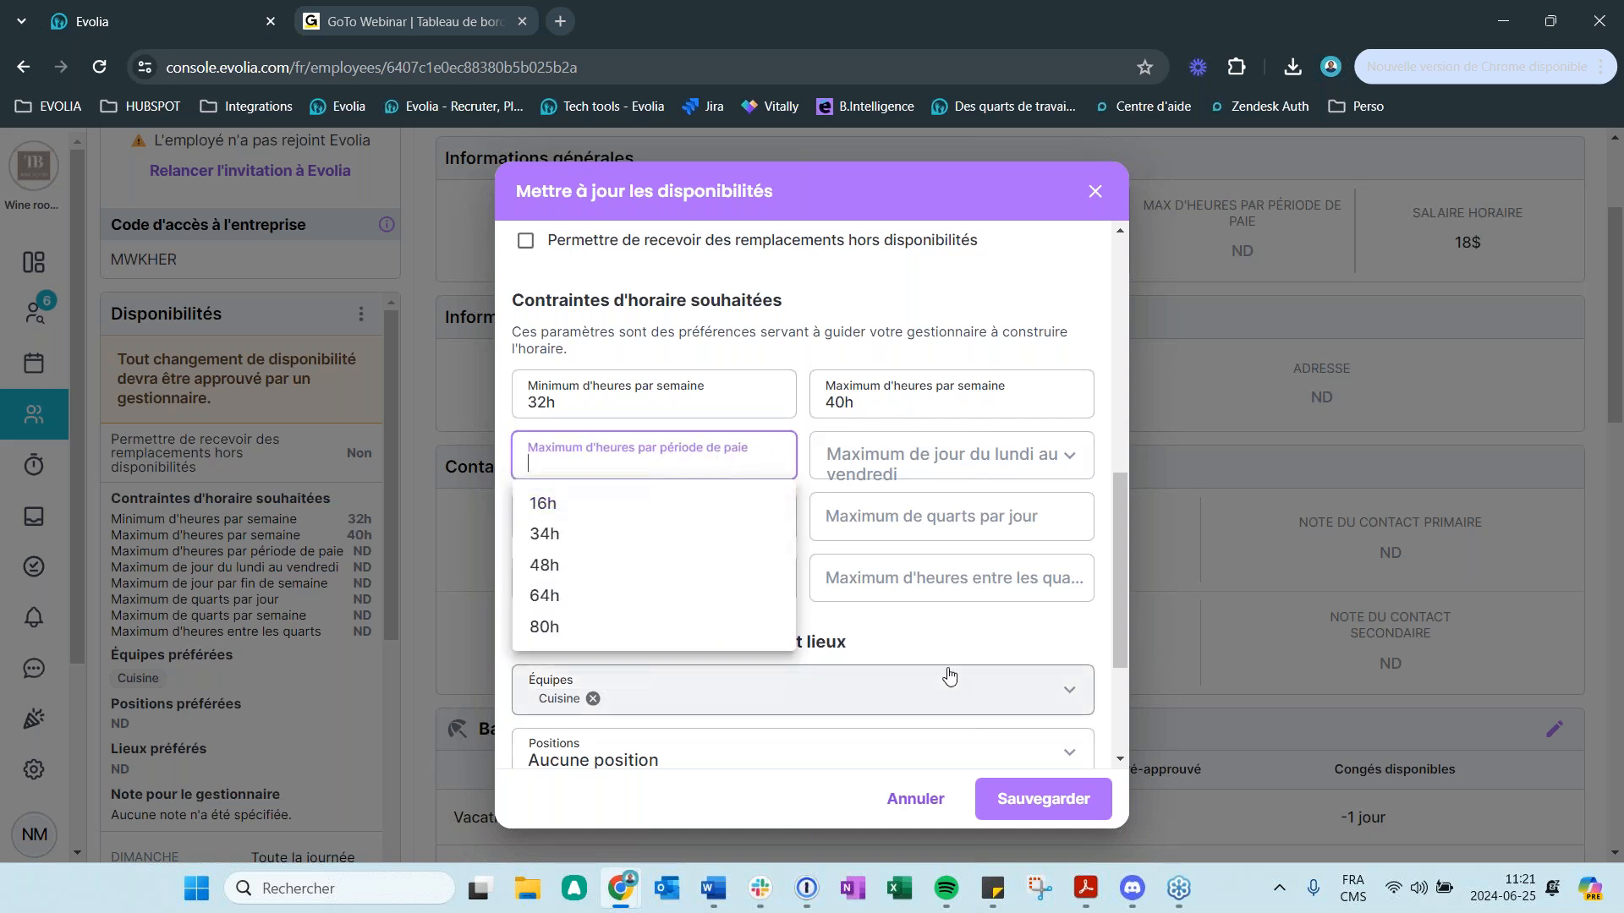
pyautogui.click(904, 642)
pyautogui.click(939, 457)
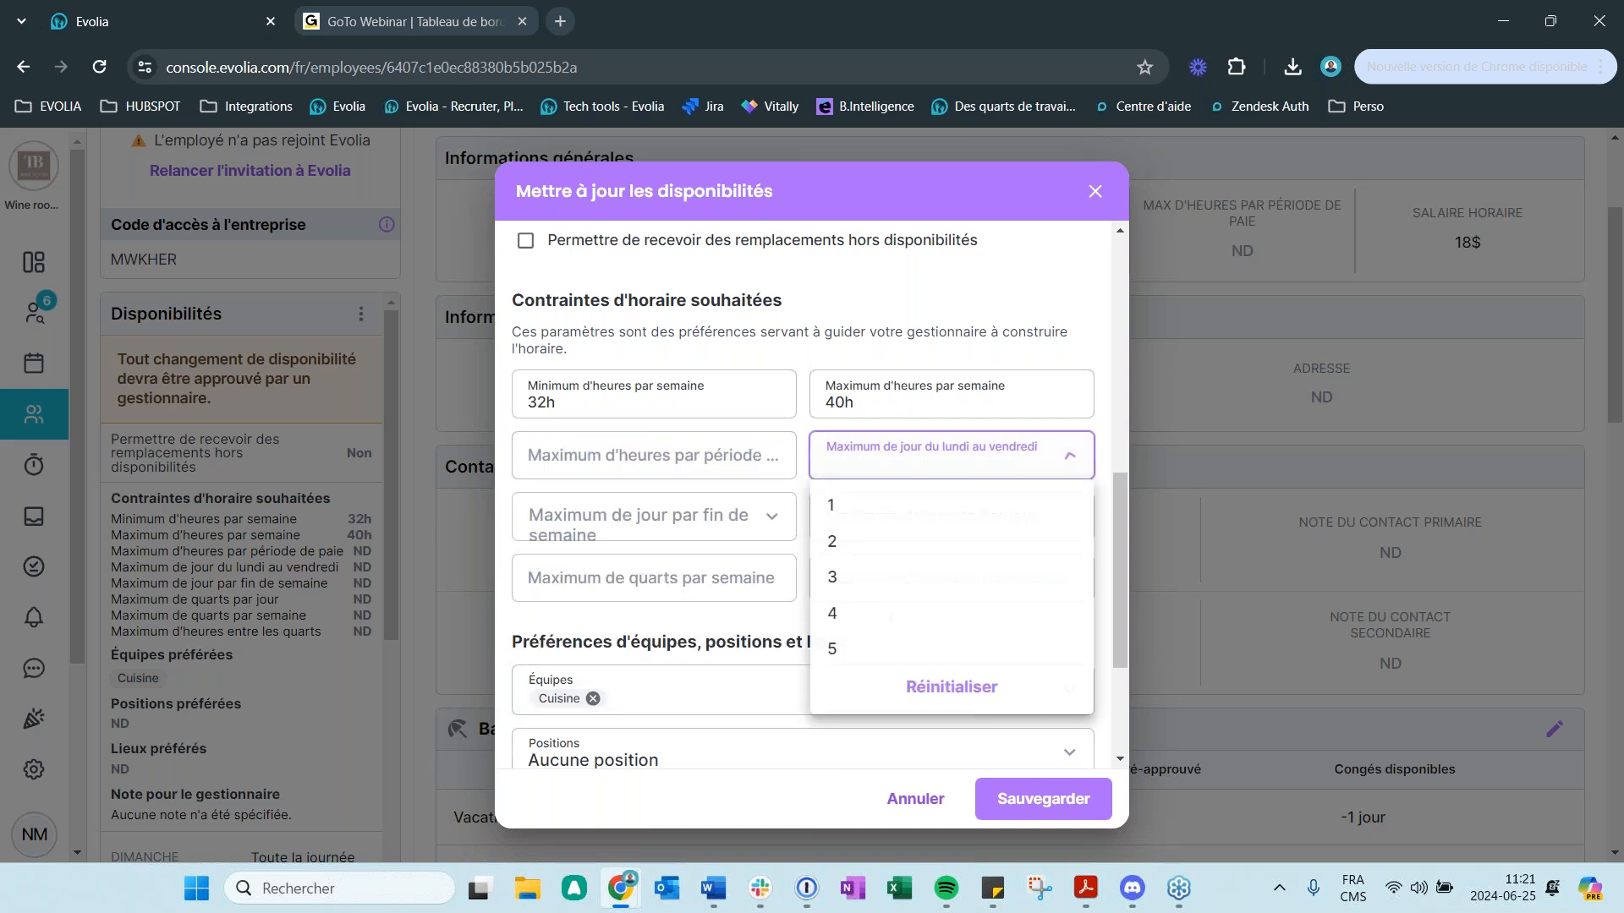
pyautogui.click(833, 614)
pyautogui.scroll(-1, 489, 677)
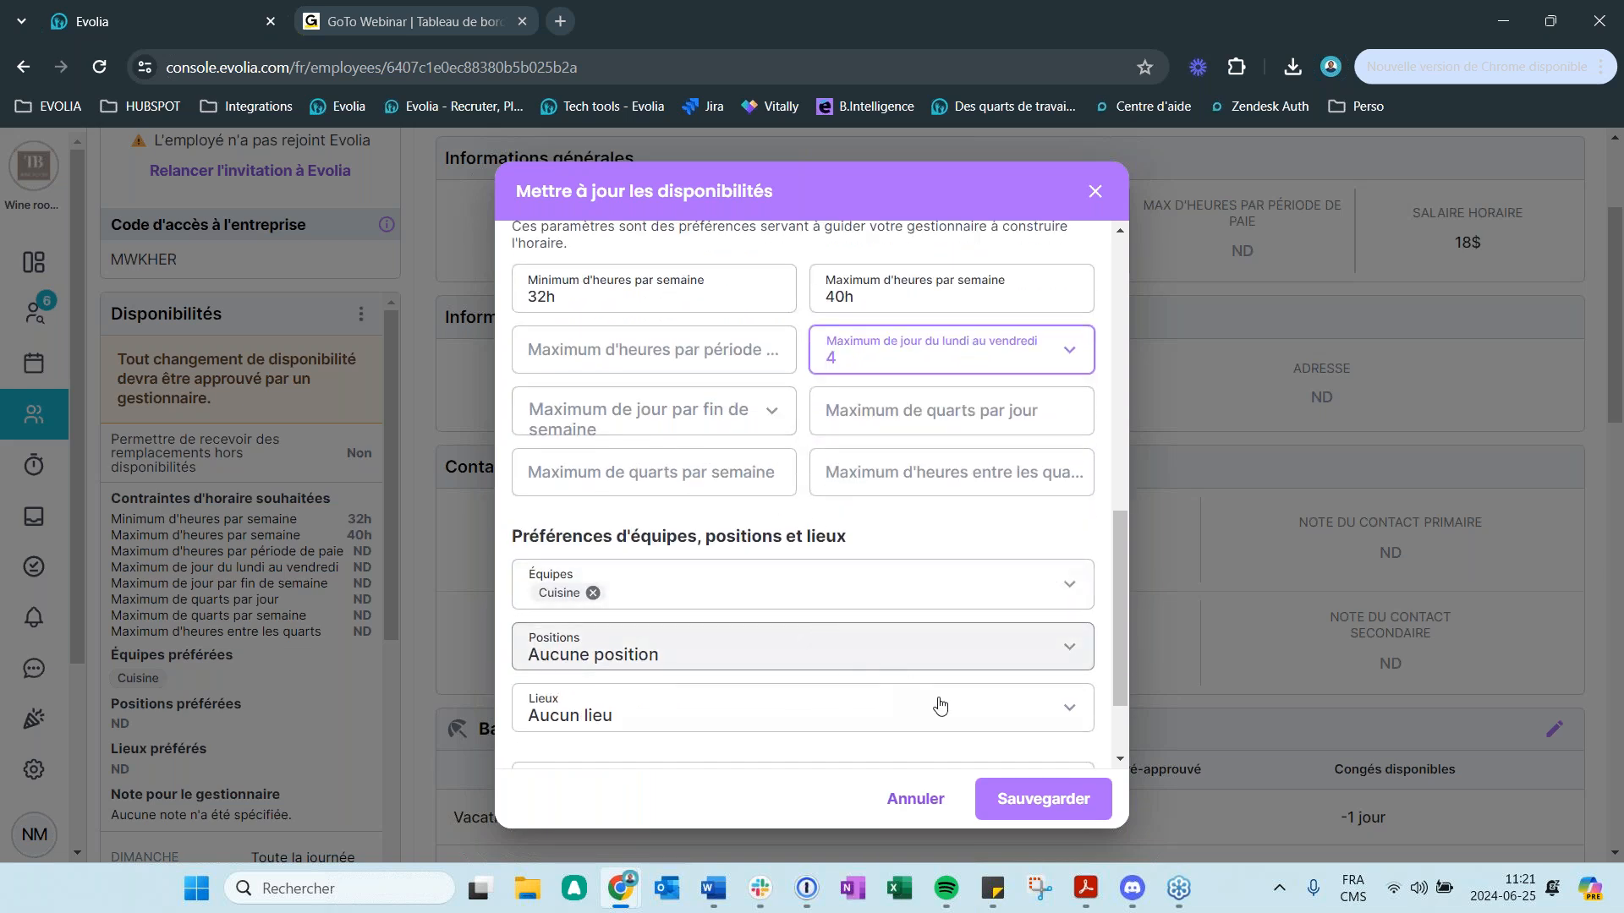
pyautogui.click(1055, 809)
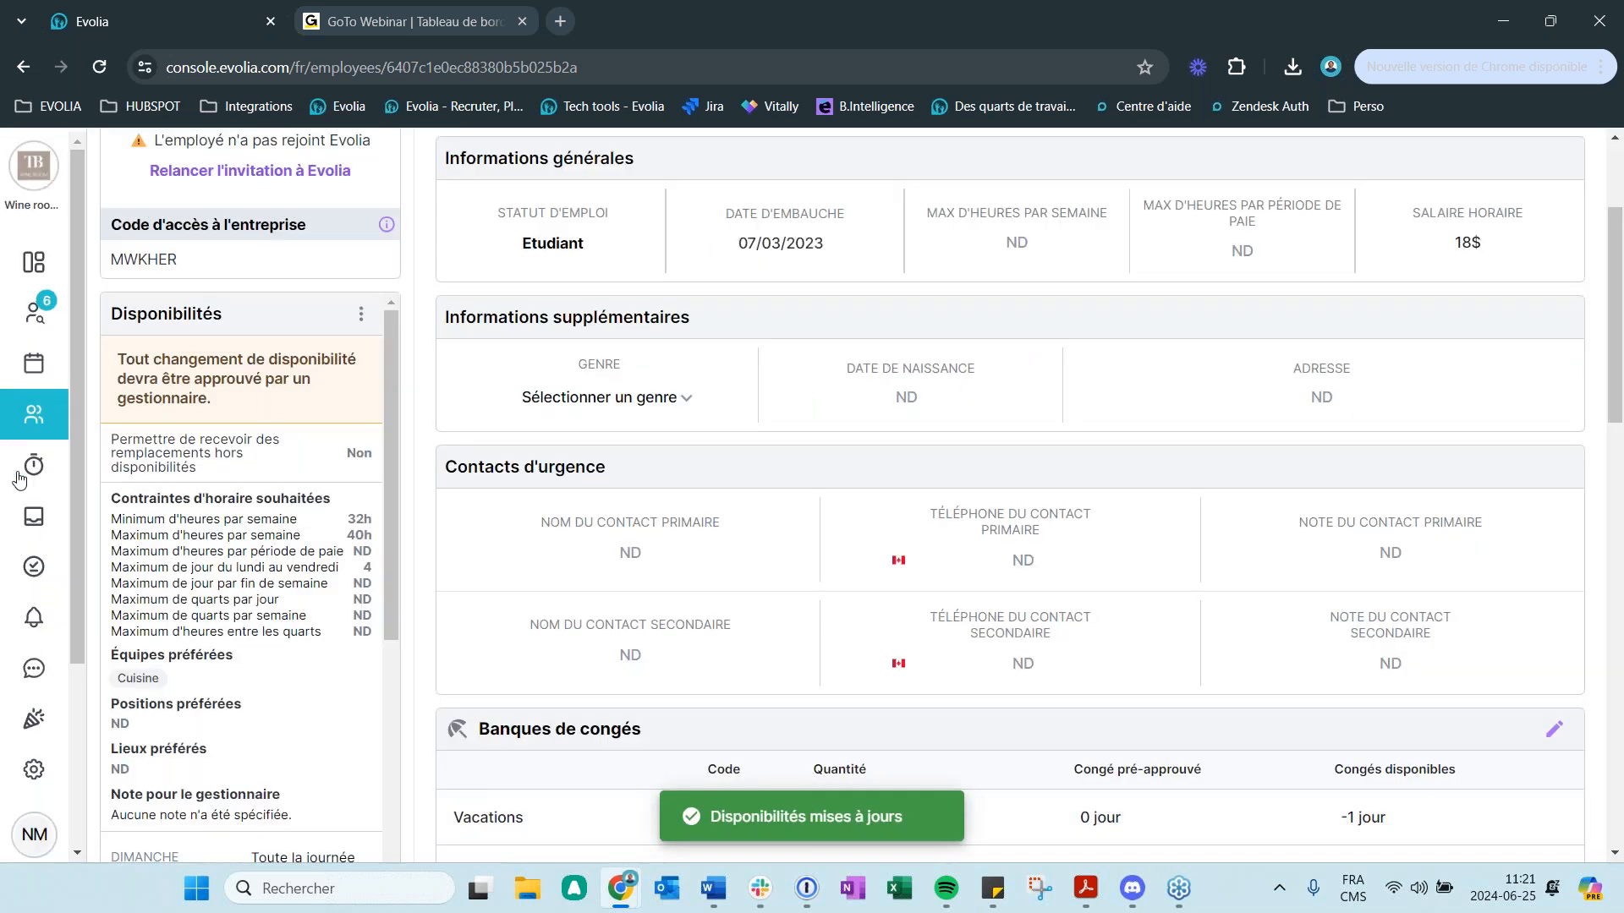
# - From the employee list, download the schedule preferences per employee report in Excel format and open the exported workbook
pyautogui.click(47, 416)
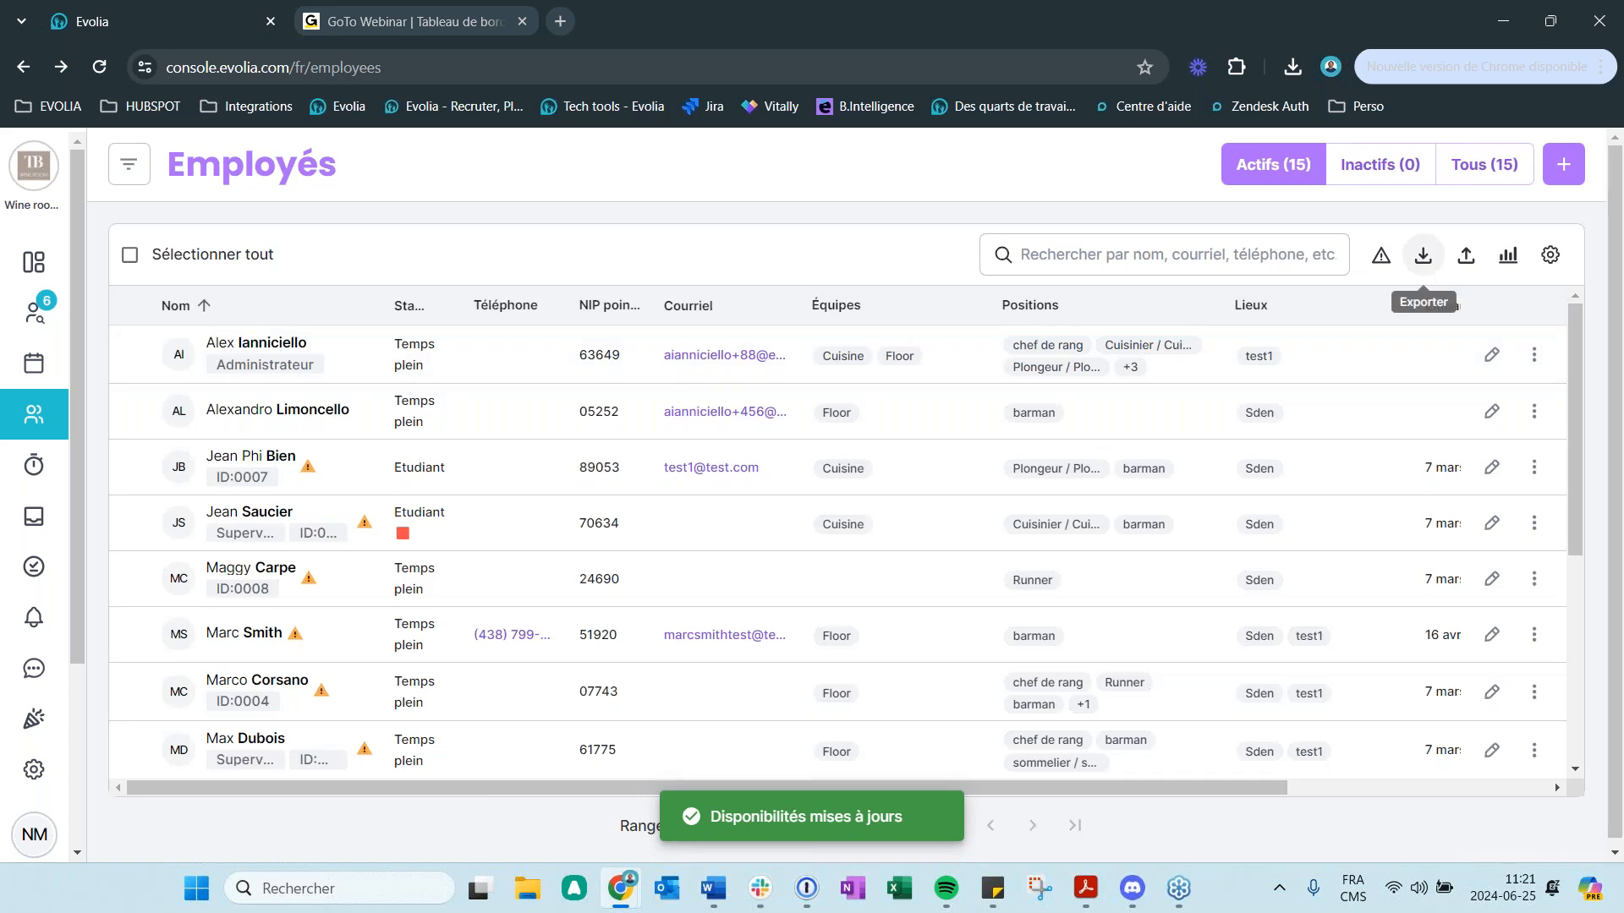
pyautogui.click(1424, 256)
pyautogui.click(1096, 410)
pyautogui.click(643, 473)
pyautogui.click(666, 607)
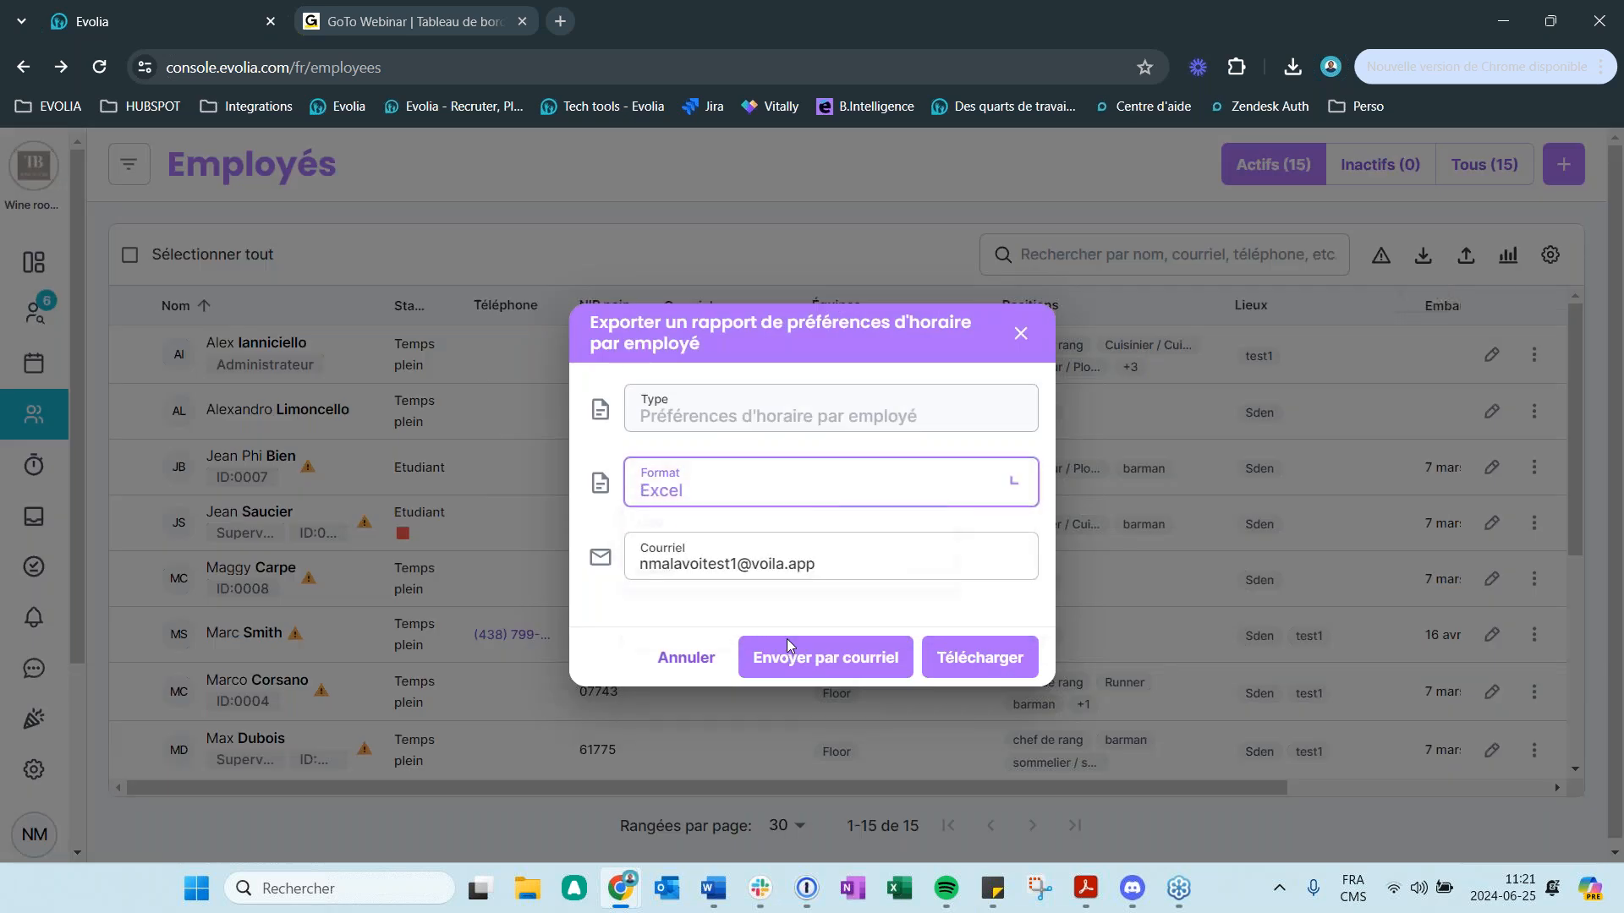
pyautogui.click(943, 671)
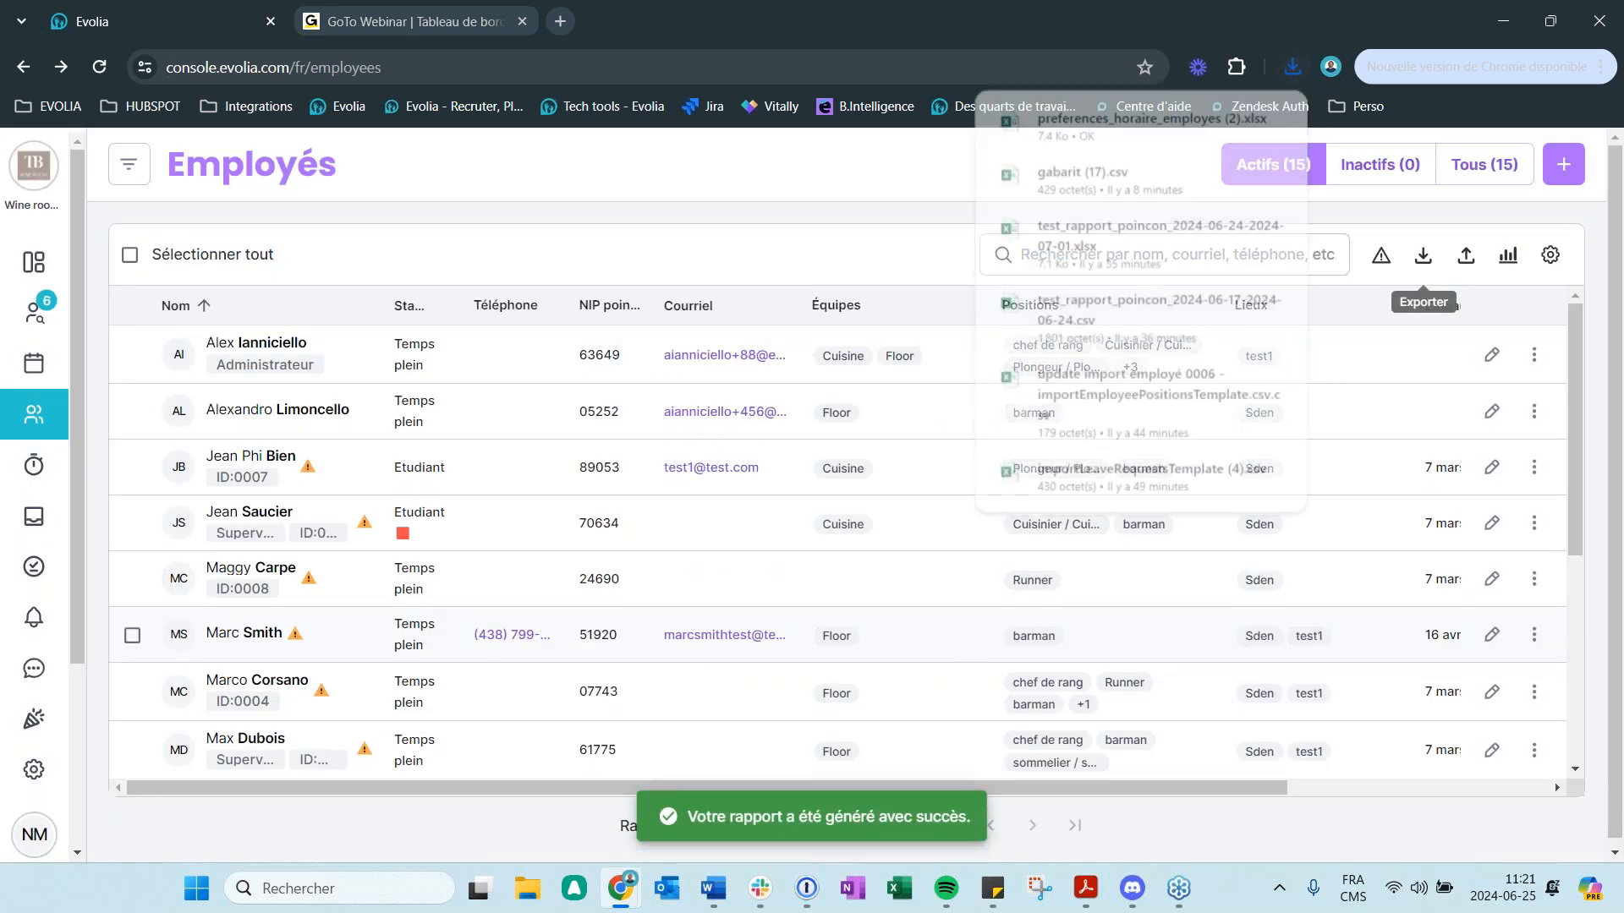
pyautogui.click(1125, 128)
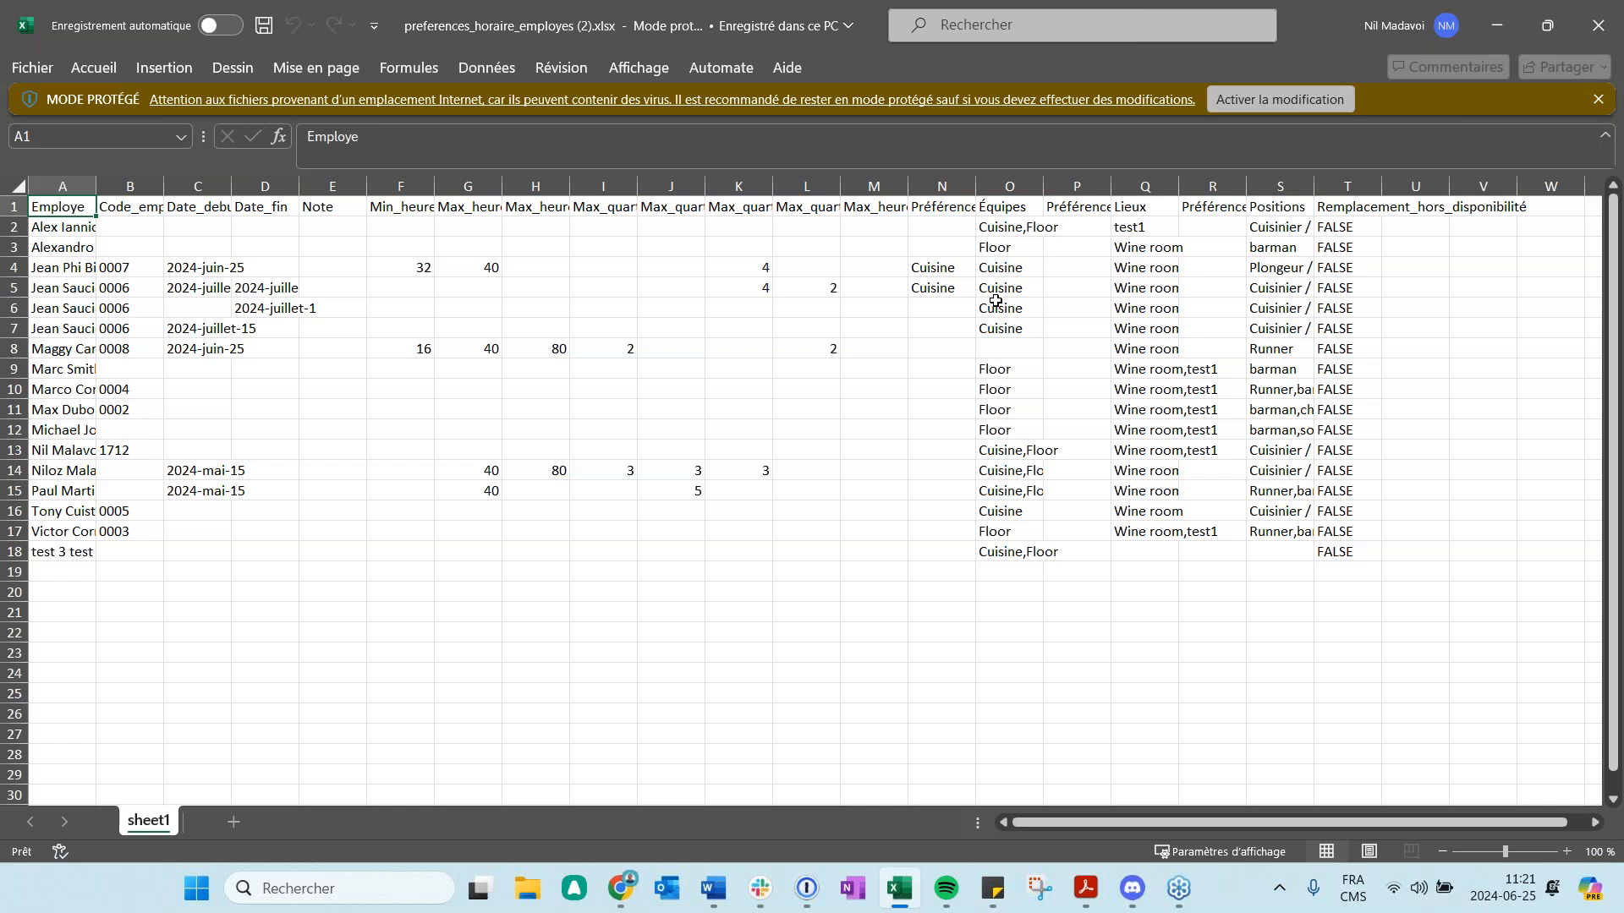
# - Switch back to Evolia, reopen the student employee's file, and set the score for the barman position to 5 stars
pyautogui.click(1497, 26)
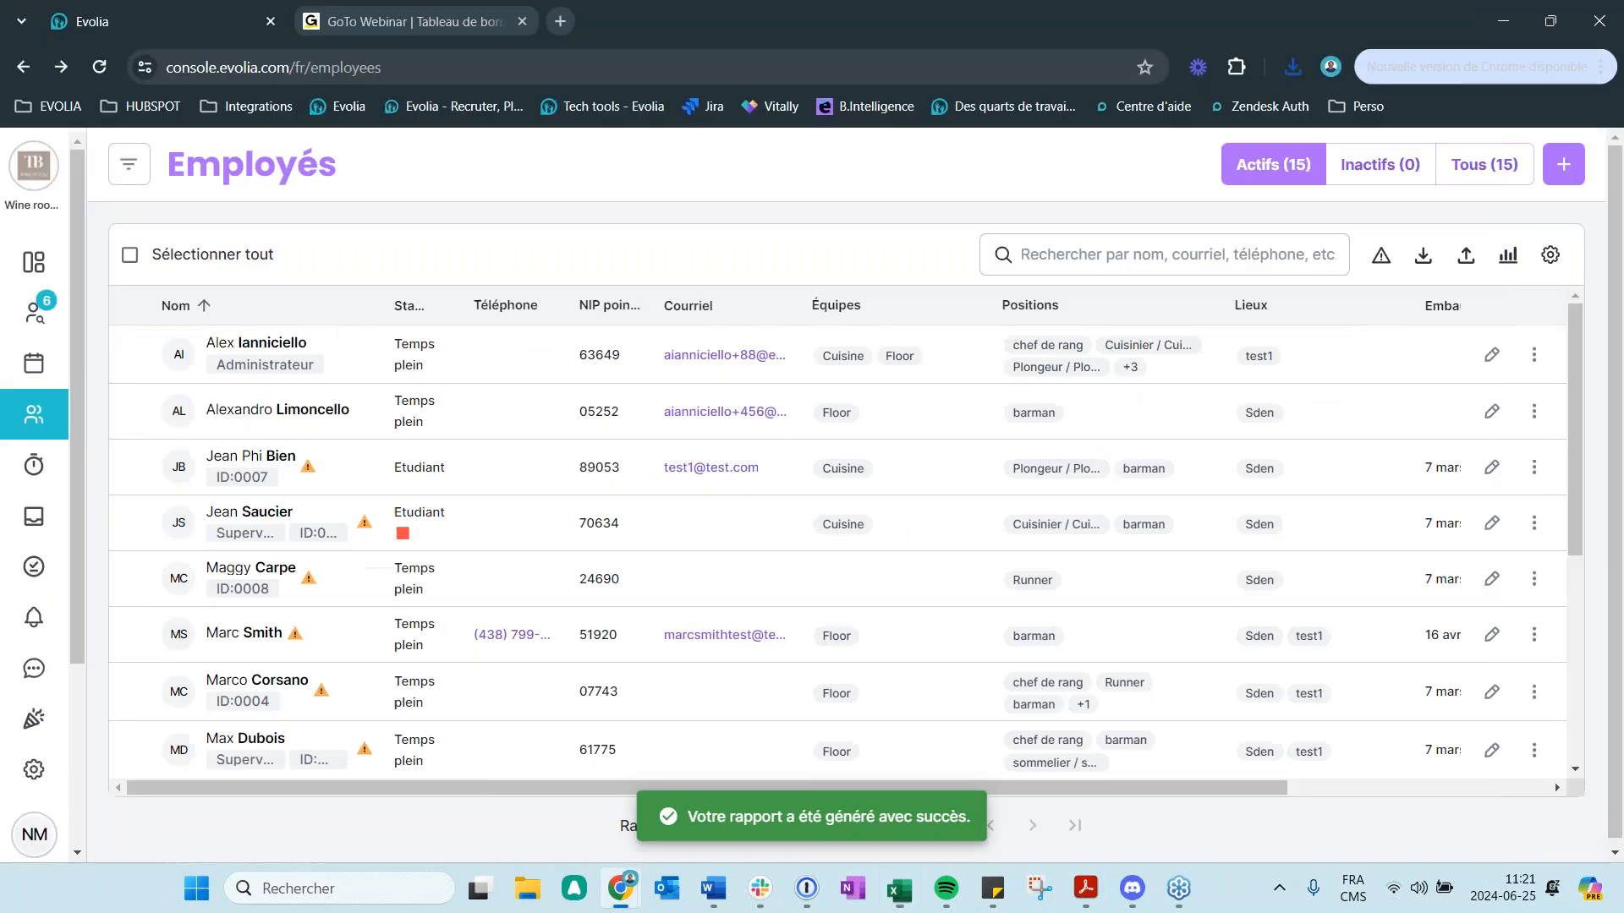
pyautogui.click(248, 474)
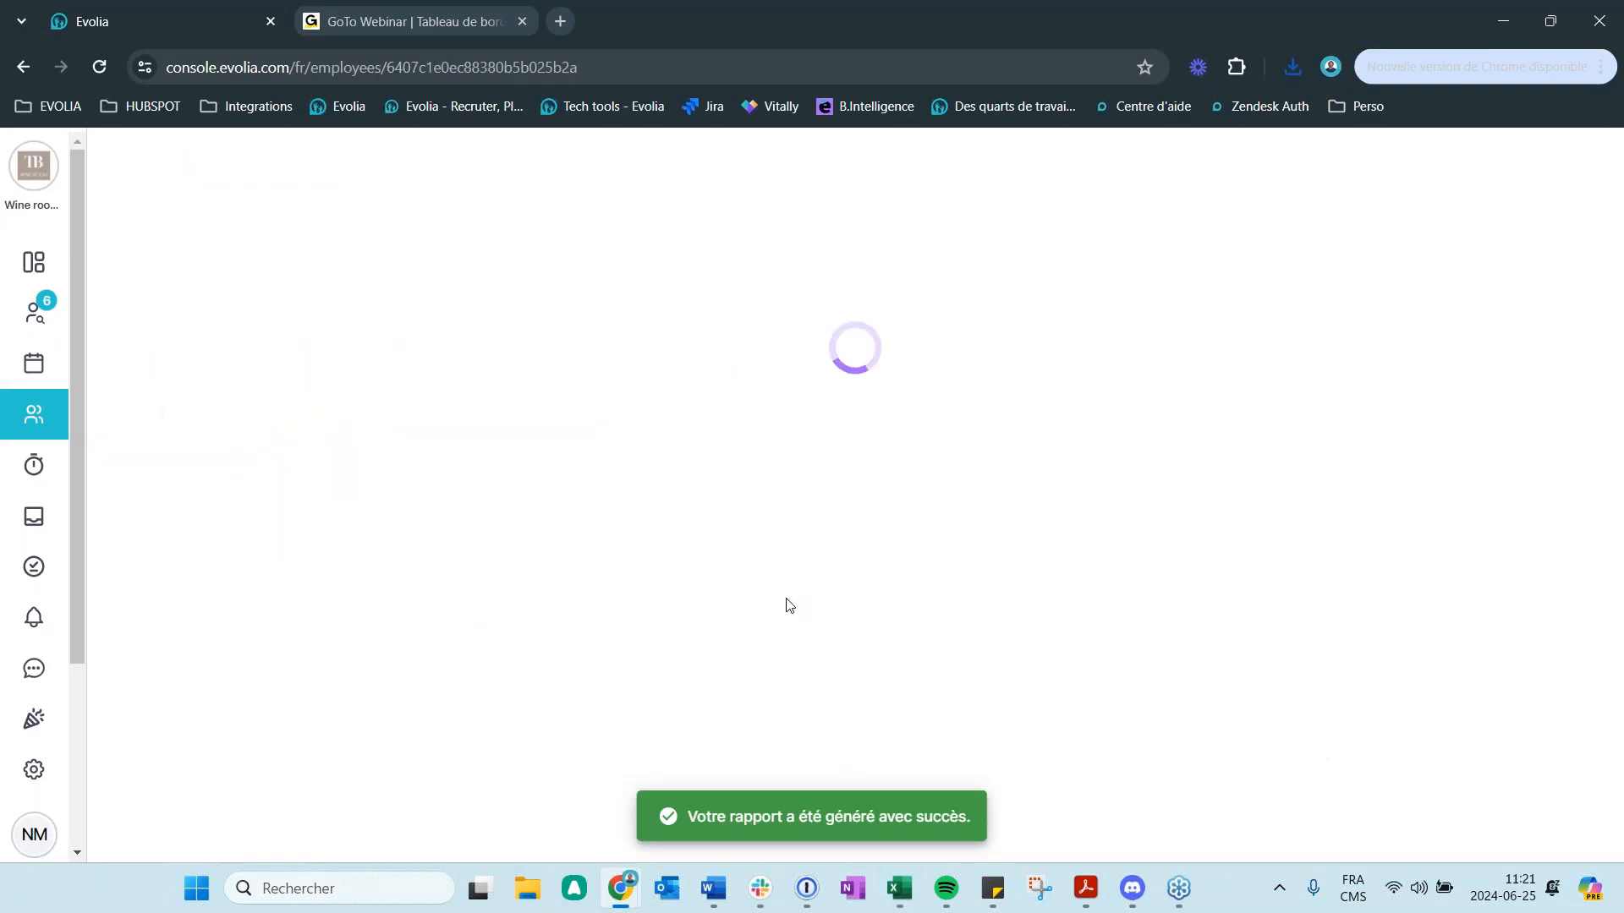
pyautogui.scroll(-5, 837, 635)
pyautogui.scroll(2, 971, 609)
pyautogui.scroll(-3, 791, 550)
pyautogui.click(802, 594)
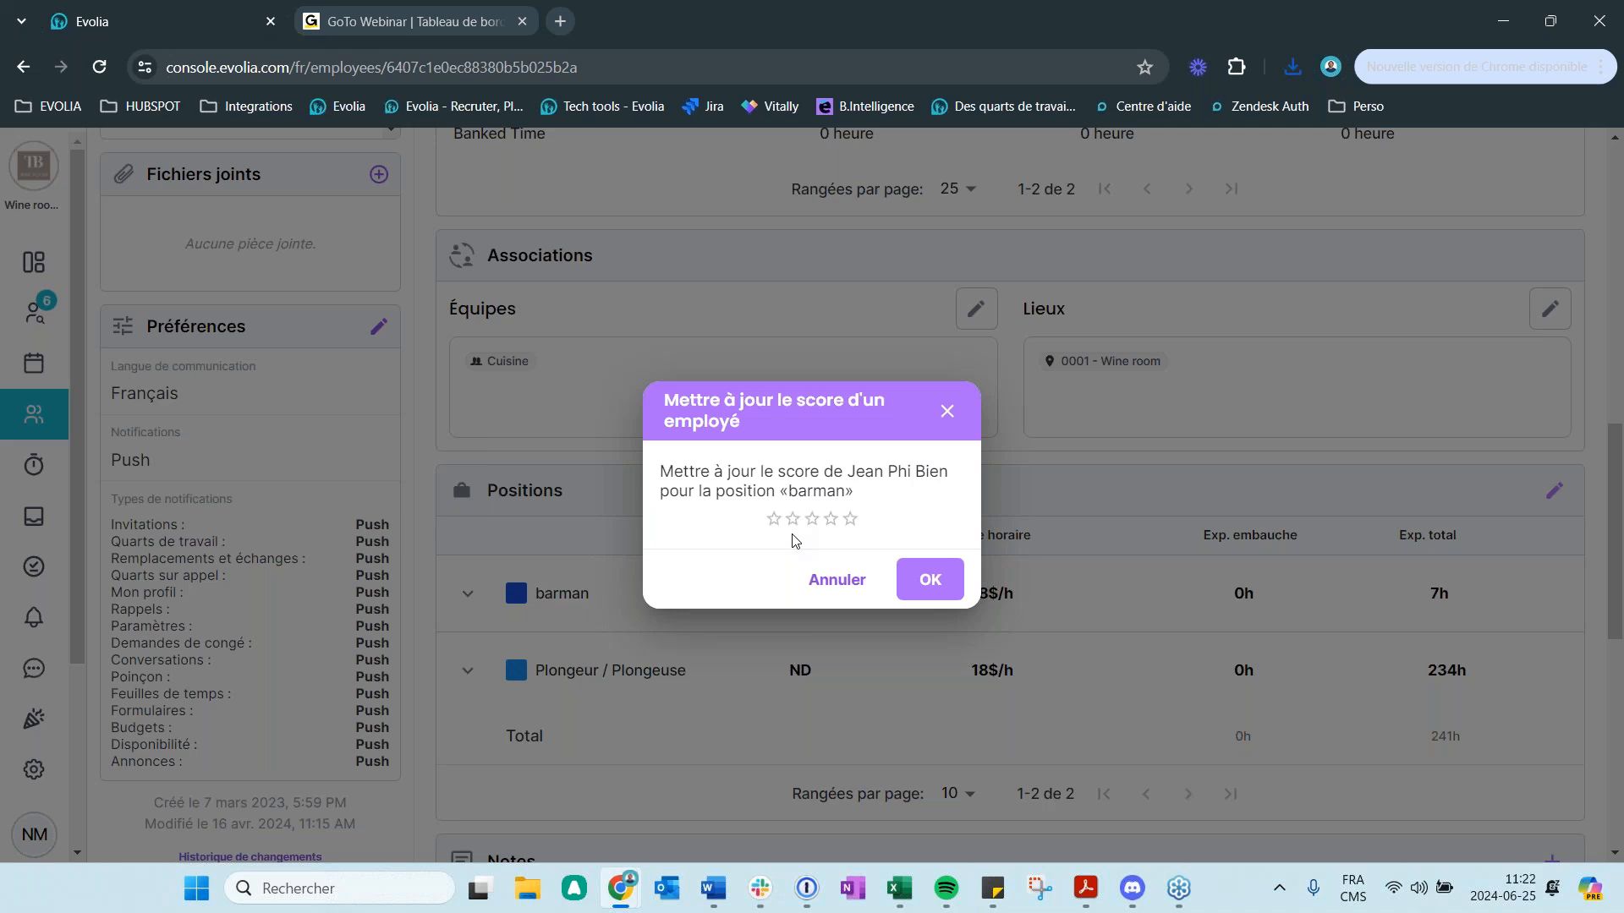
pyautogui.click(854, 526)
pyautogui.click(928, 581)
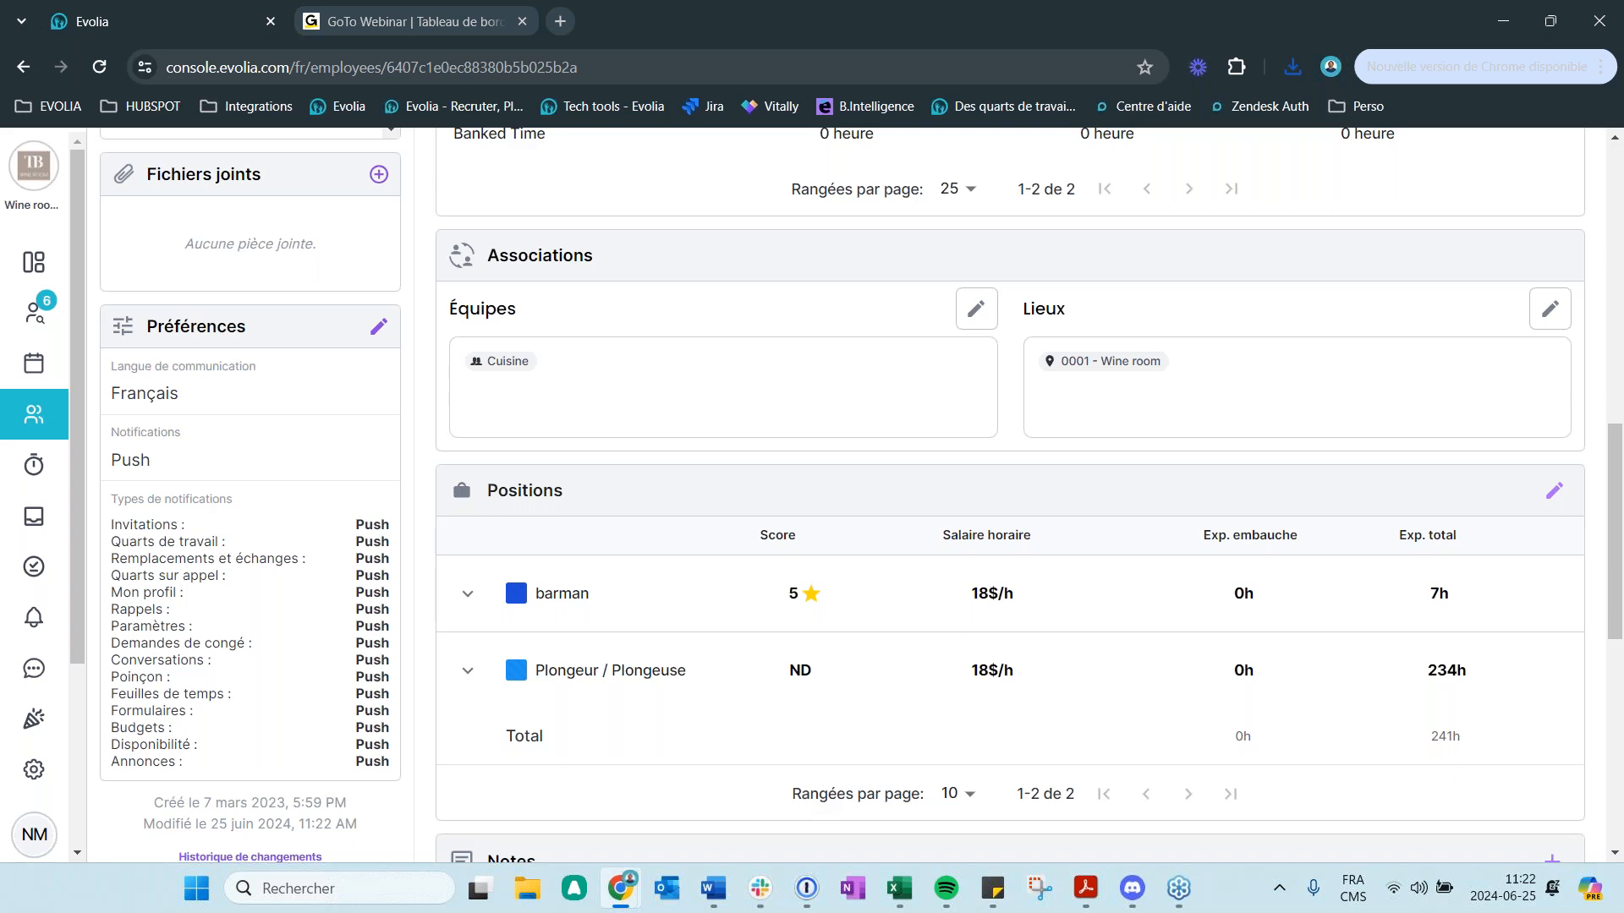
# - Go to the weekly schedule and start a new open shift on Saturday, June 29, 2024 for the Floor team
pyautogui.click(34, 768)
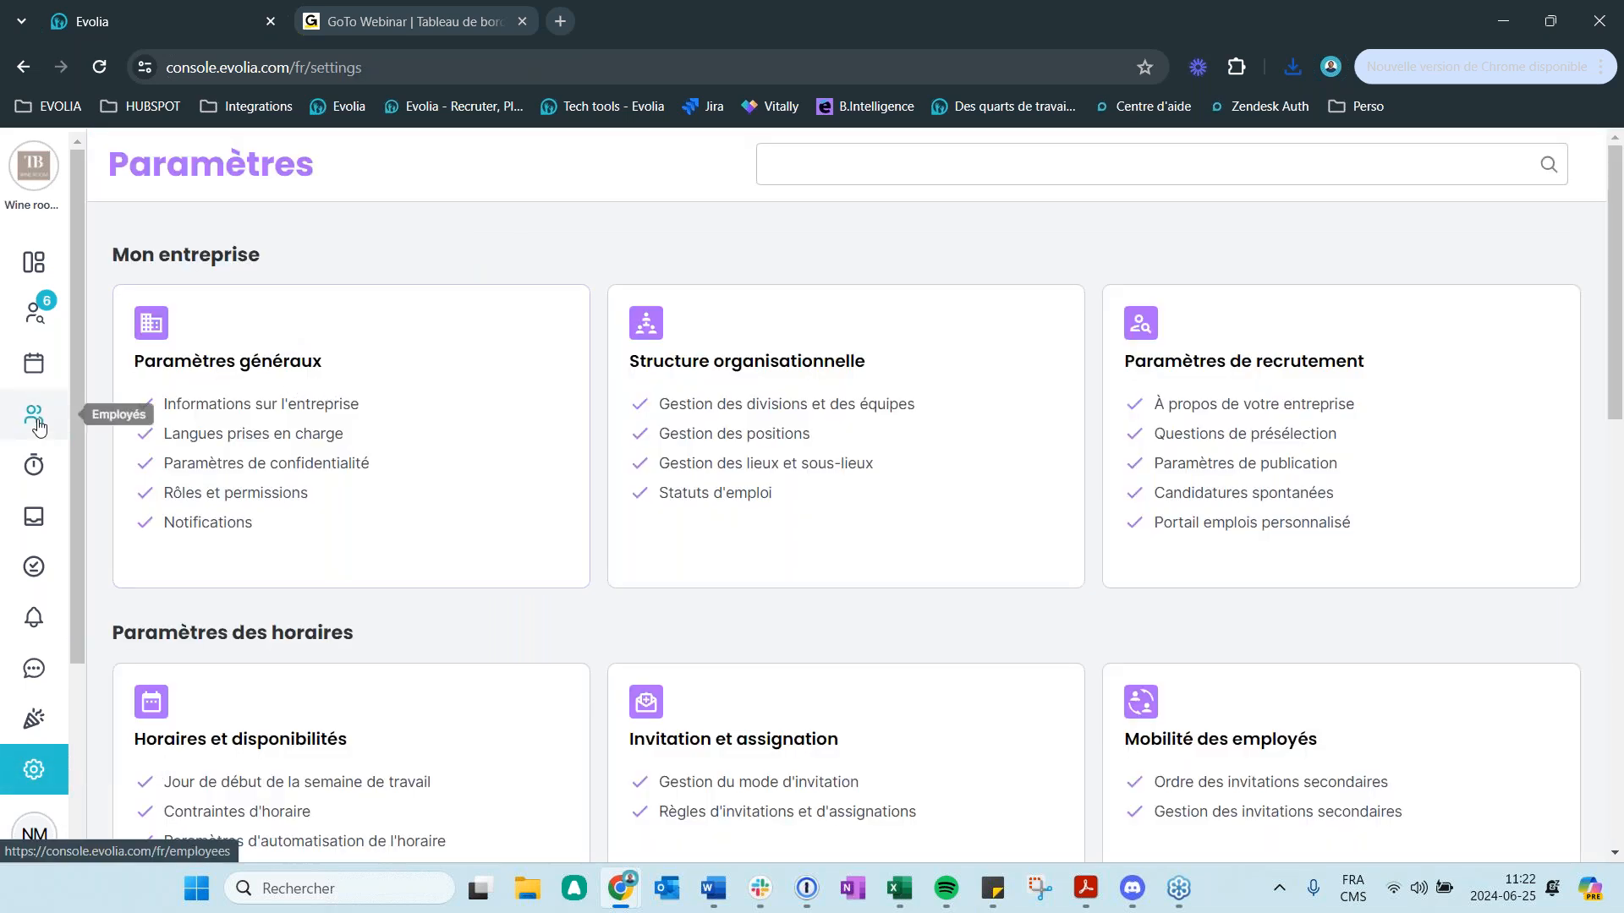
pyautogui.click(503, 420)
pyautogui.click(47, 364)
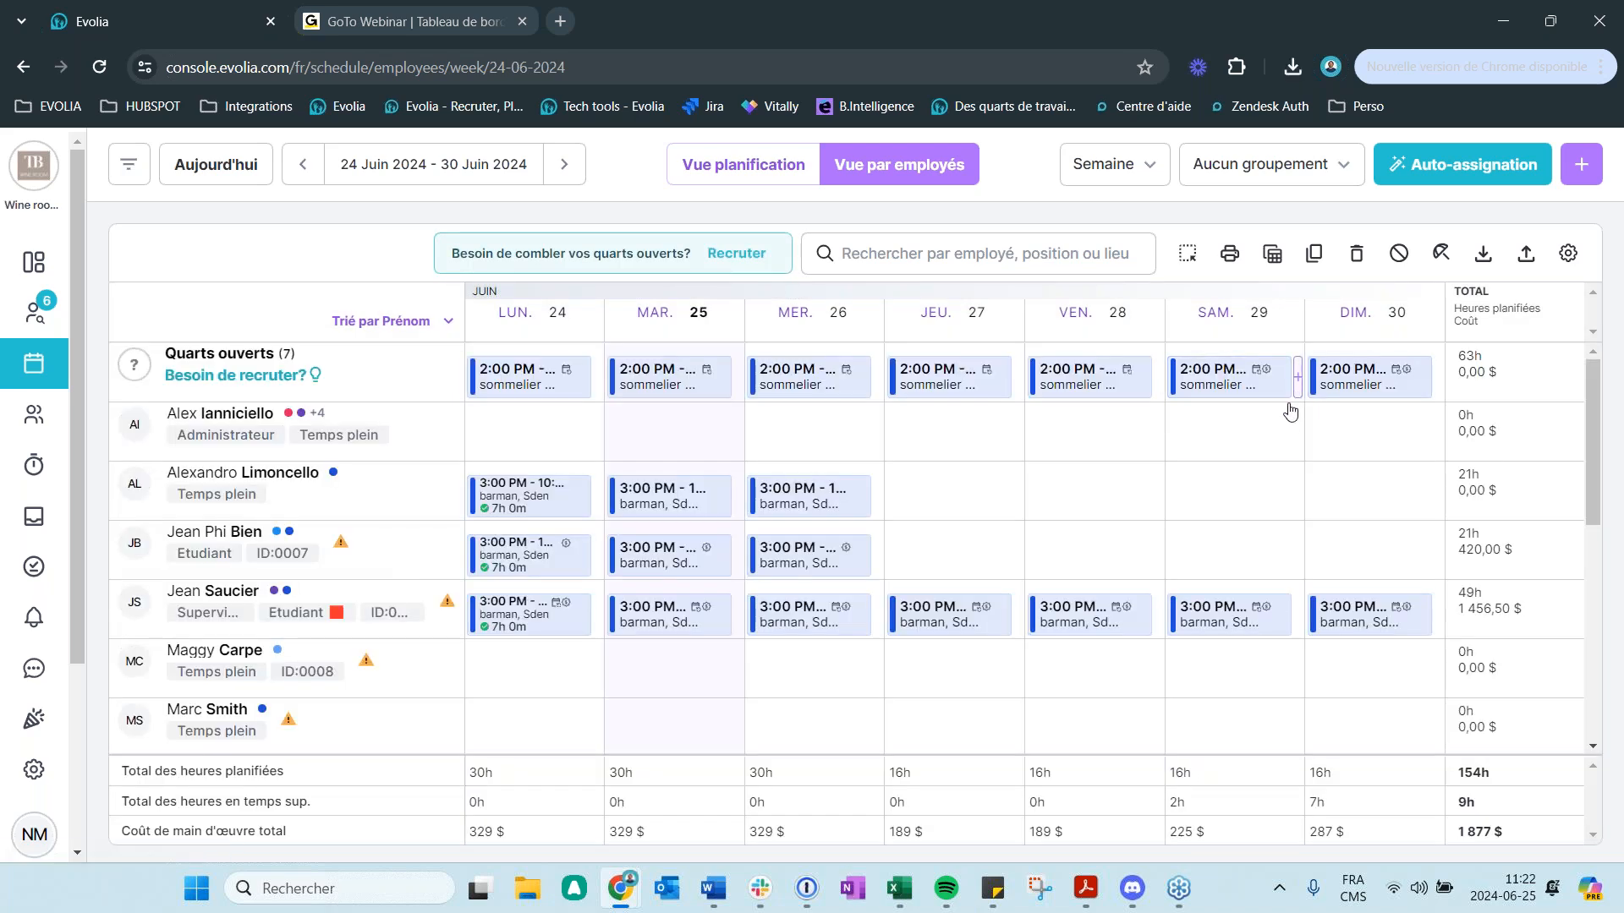
pyautogui.click(1291, 507)
pyautogui.click(656, 471)
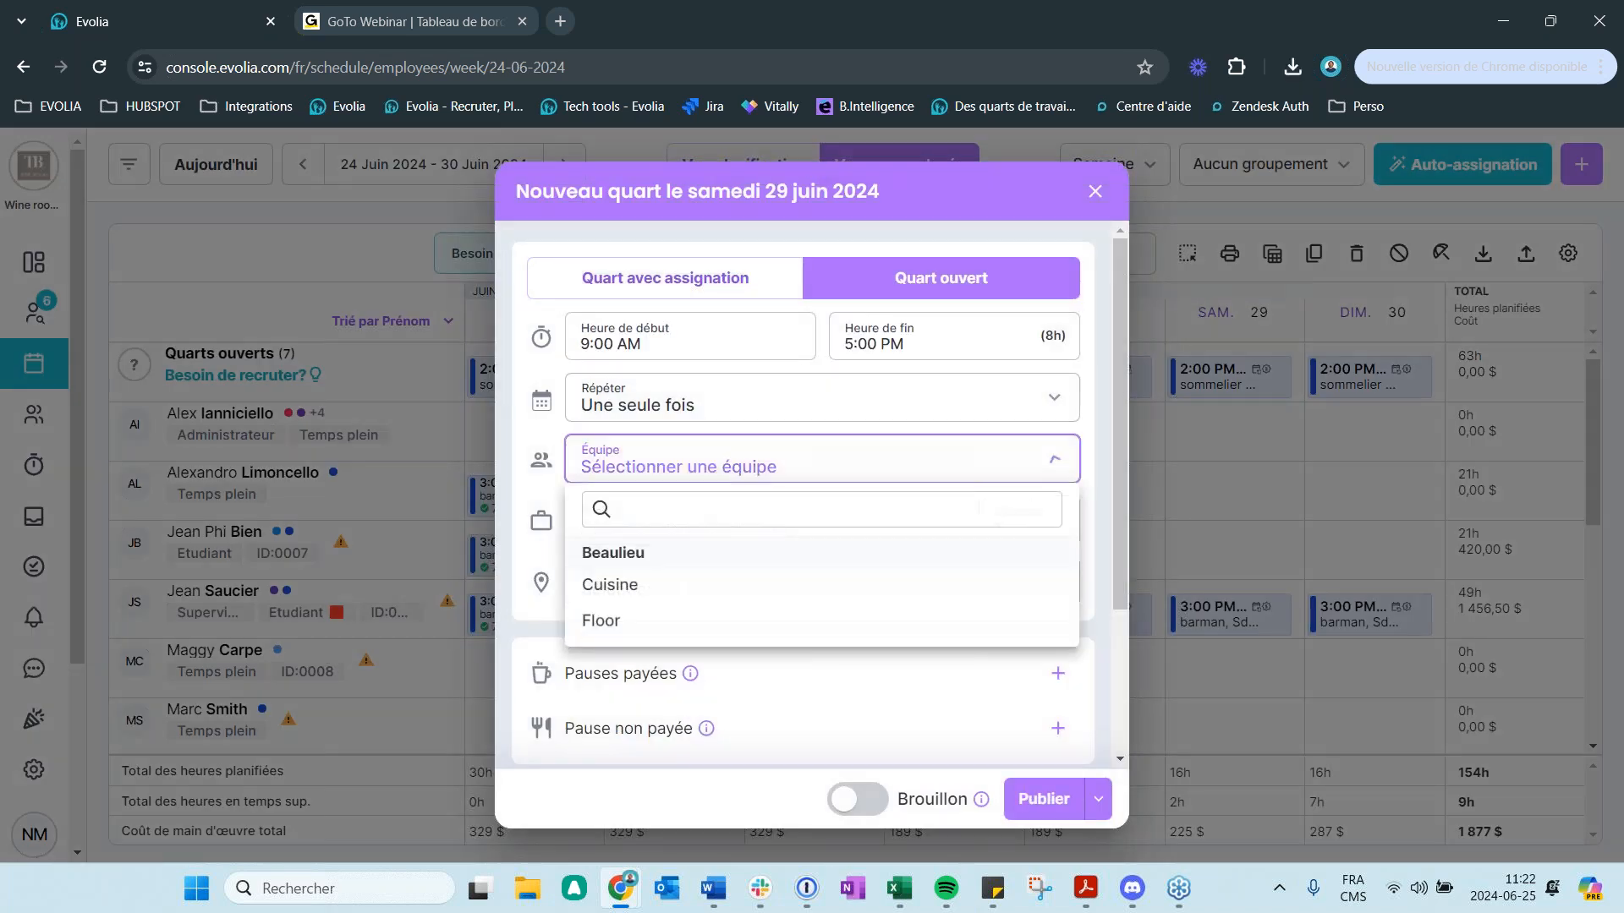
pyautogui.click(626, 584)
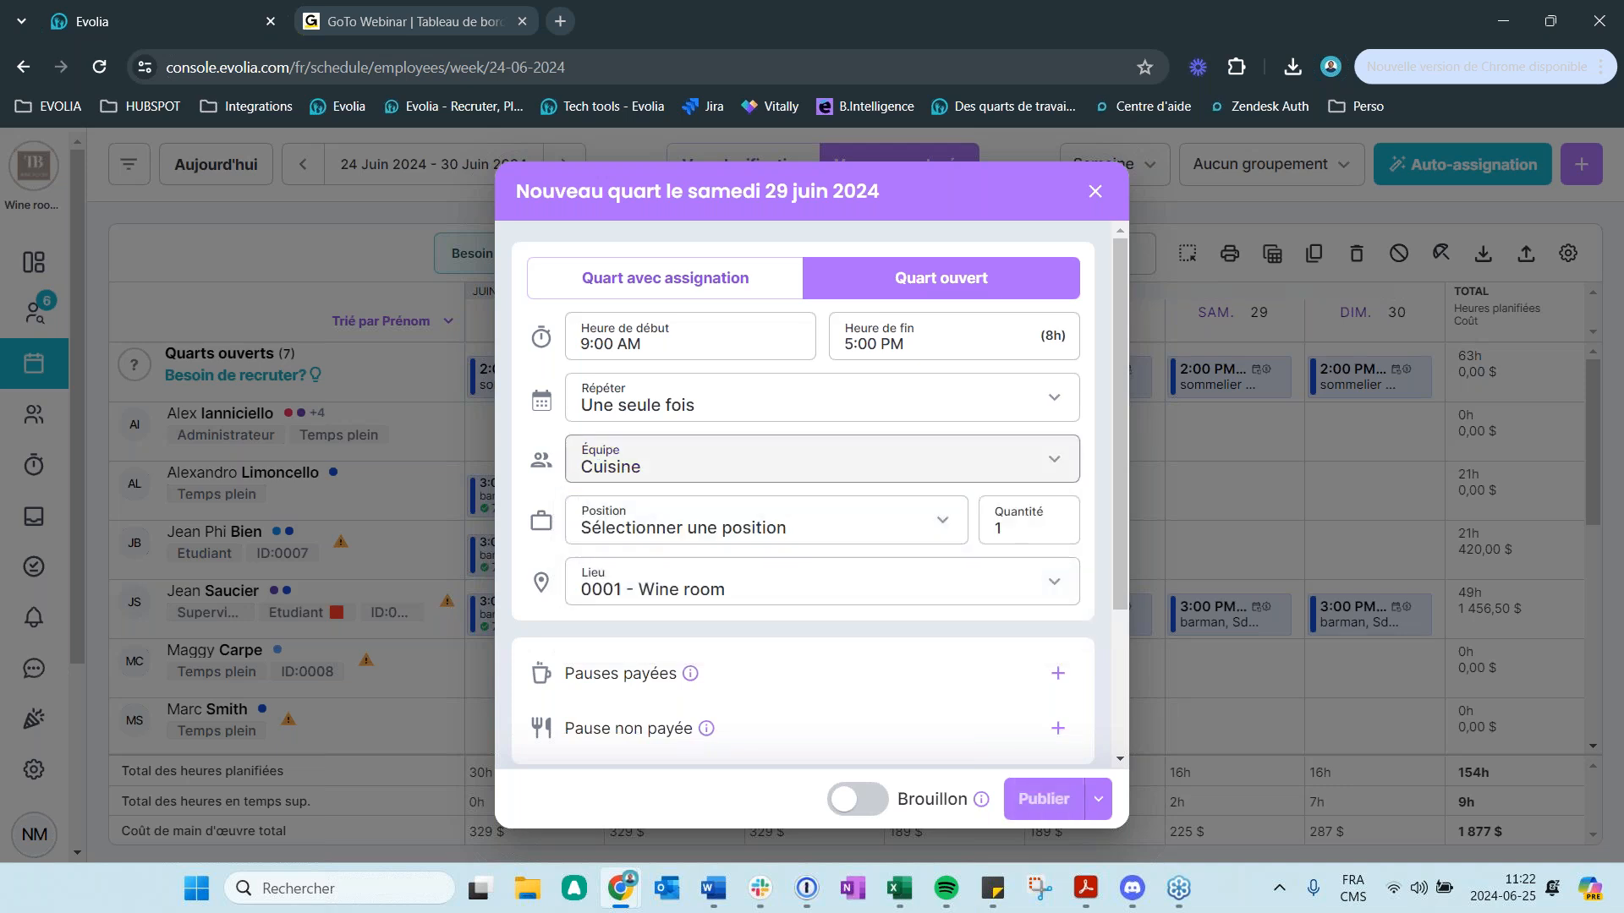
pyautogui.click(592, 467)
pyautogui.click(609, 587)
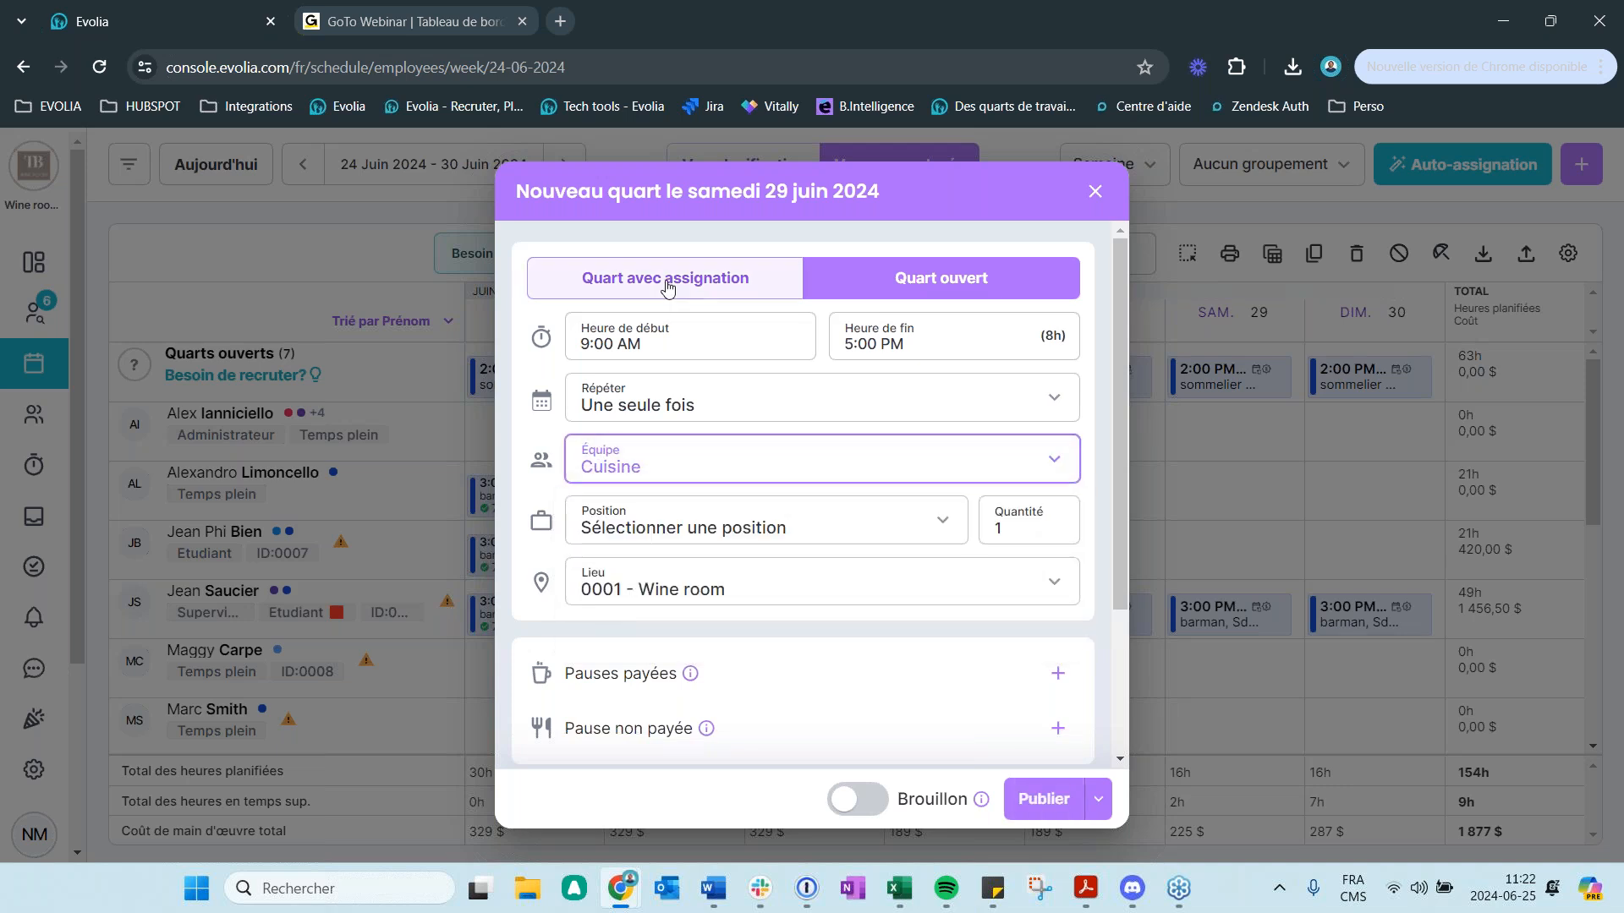
pyautogui.click(588, 470)
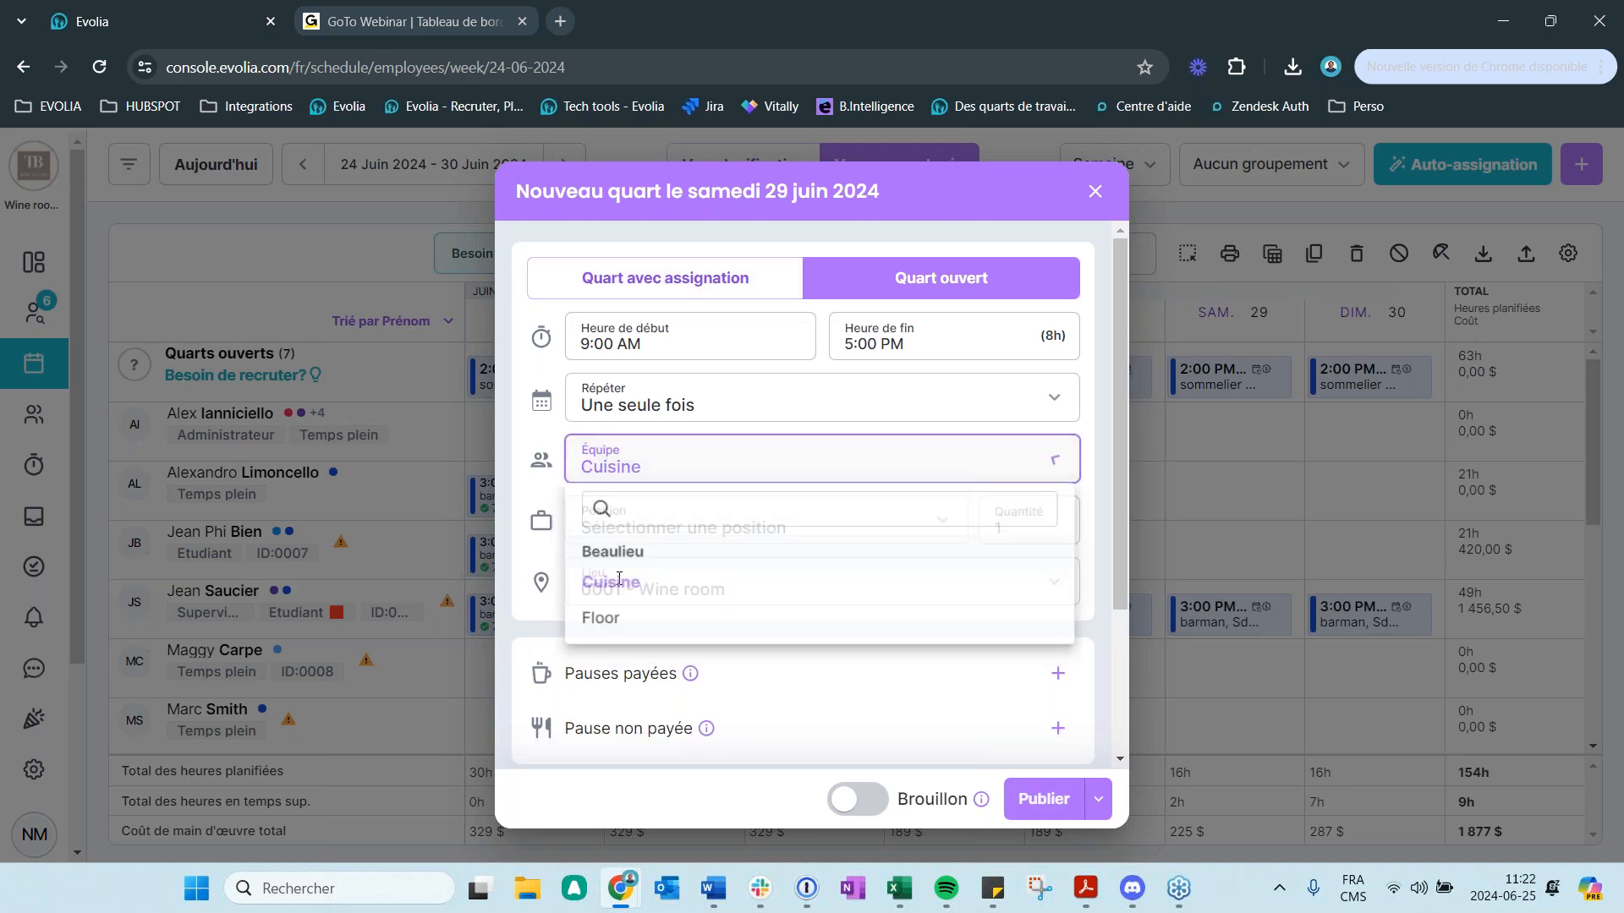
pyautogui.click(602, 618)
# - Set the new open shift to repeat every day (Chaque jour) for 2 weeks (2 semaines)
pyautogui.click(638, 533)
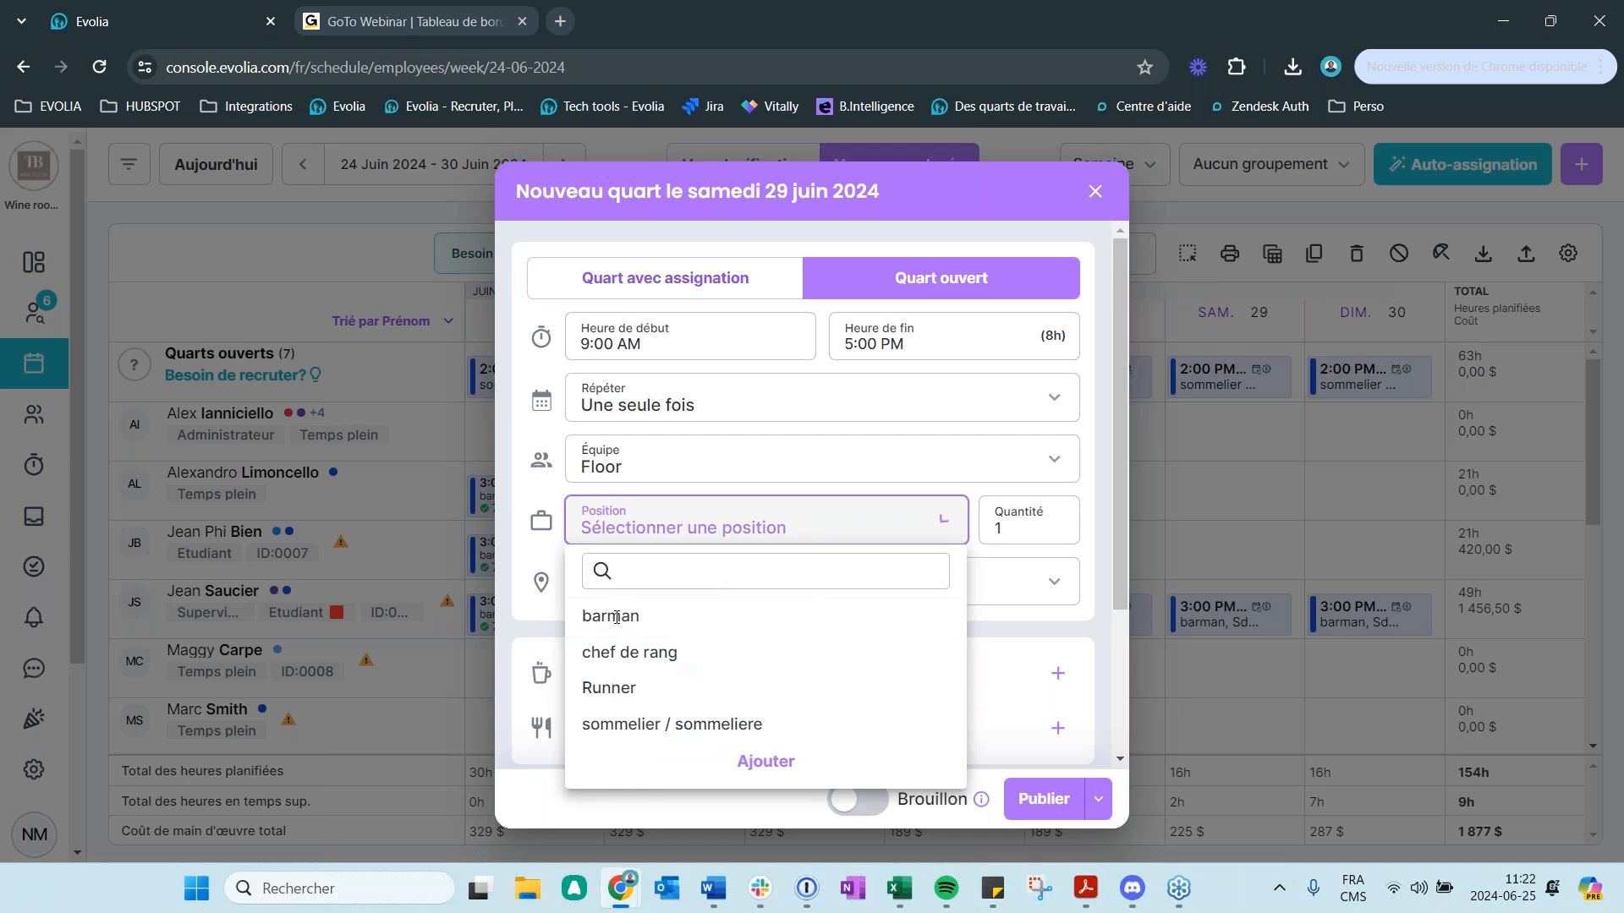
pyautogui.click(840, 518)
pyautogui.scroll(-2, 861, 491)
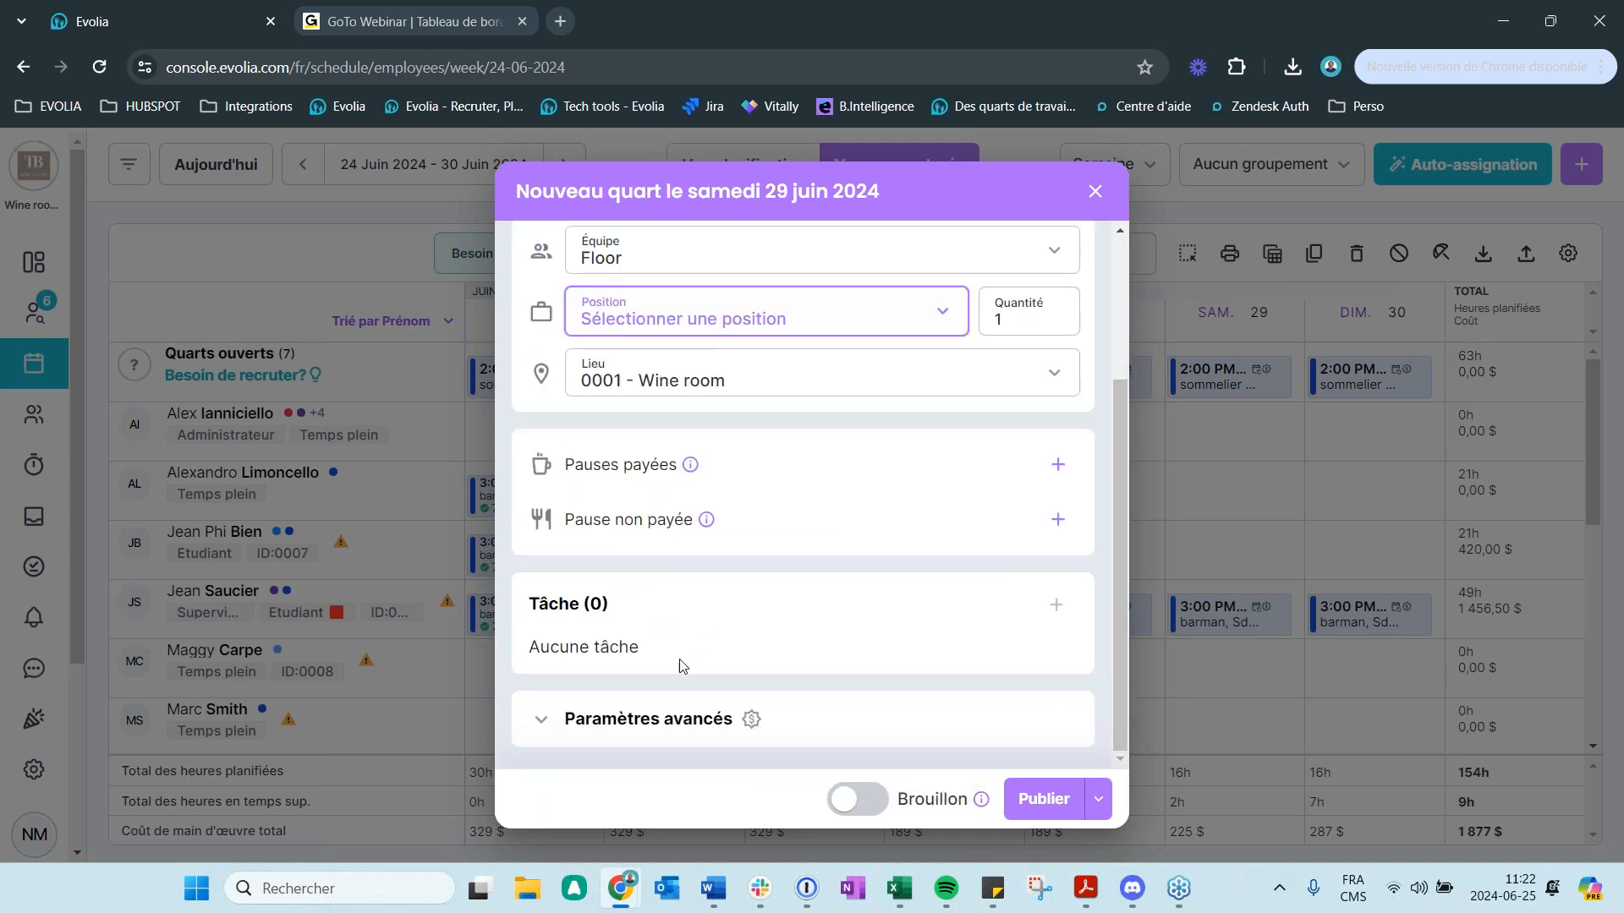
pyautogui.scroll(3, 677, 558)
pyautogui.click(711, 419)
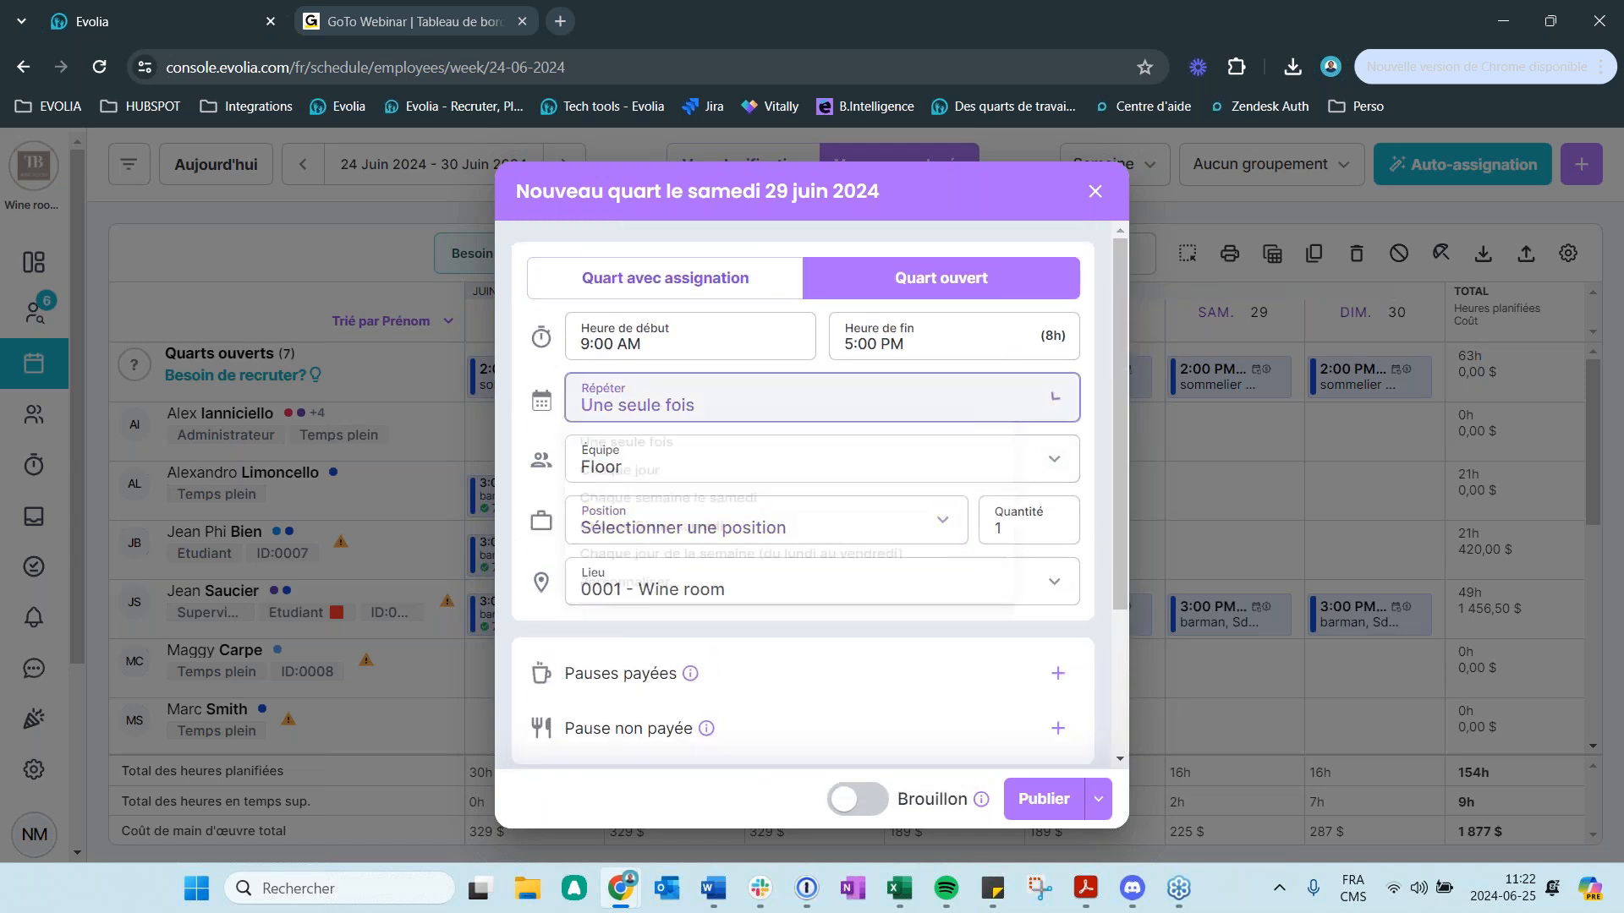
pyautogui.click(673, 476)
pyautogui.scroll(-2, 826, 507)
pyautogui.scroll(2, 762, 490)
pyautogui.click(714, 465)
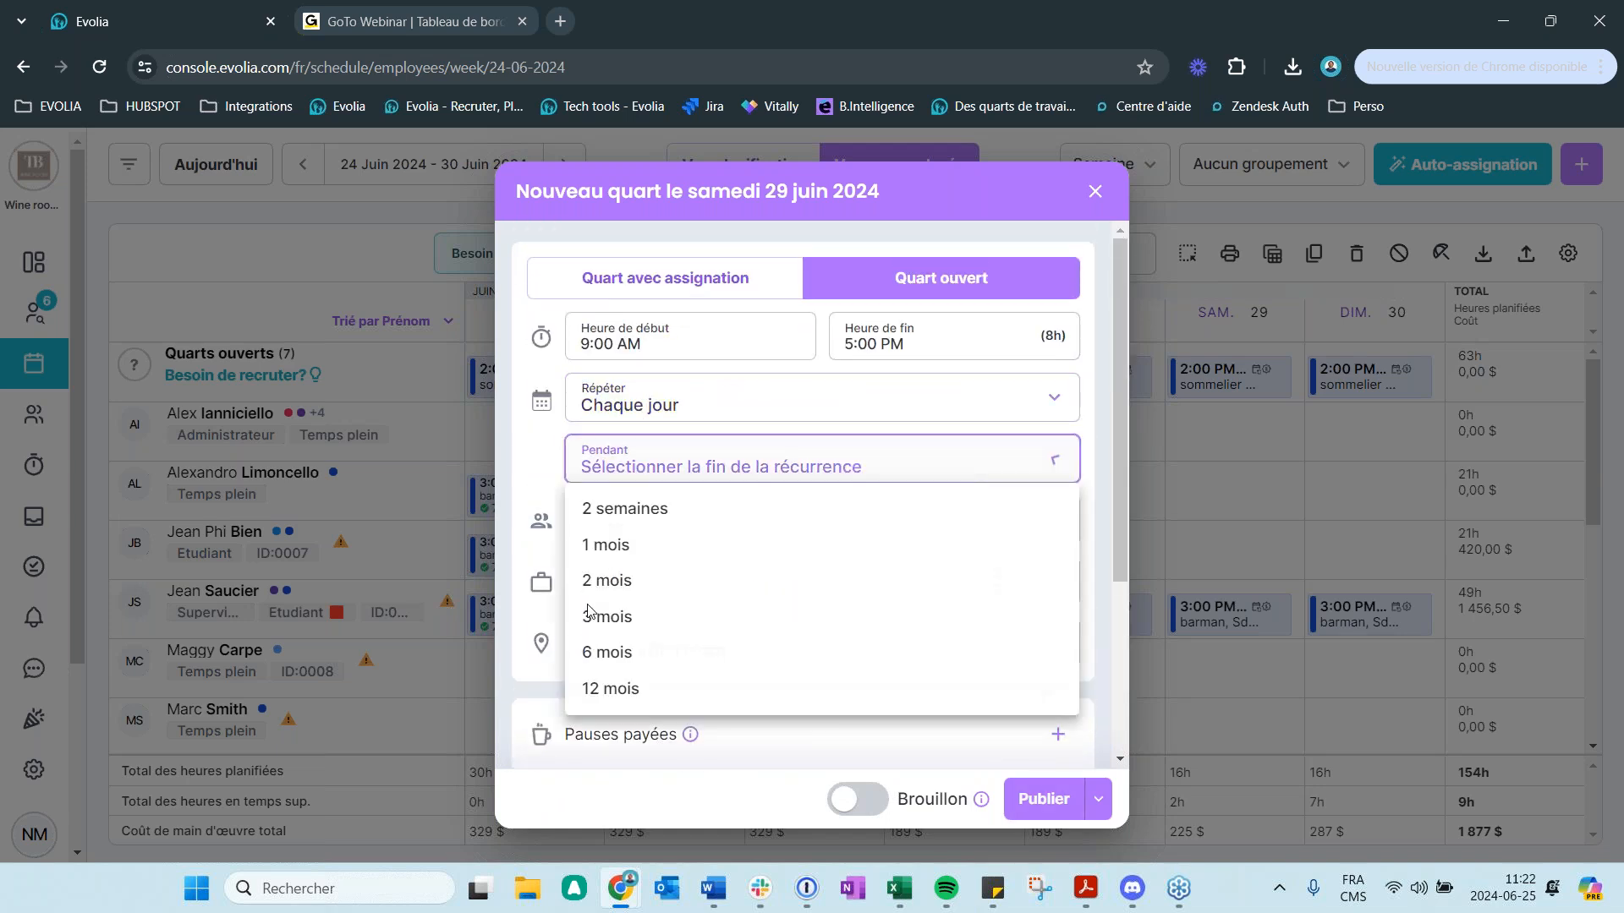
pyautogui.click(592, 509)
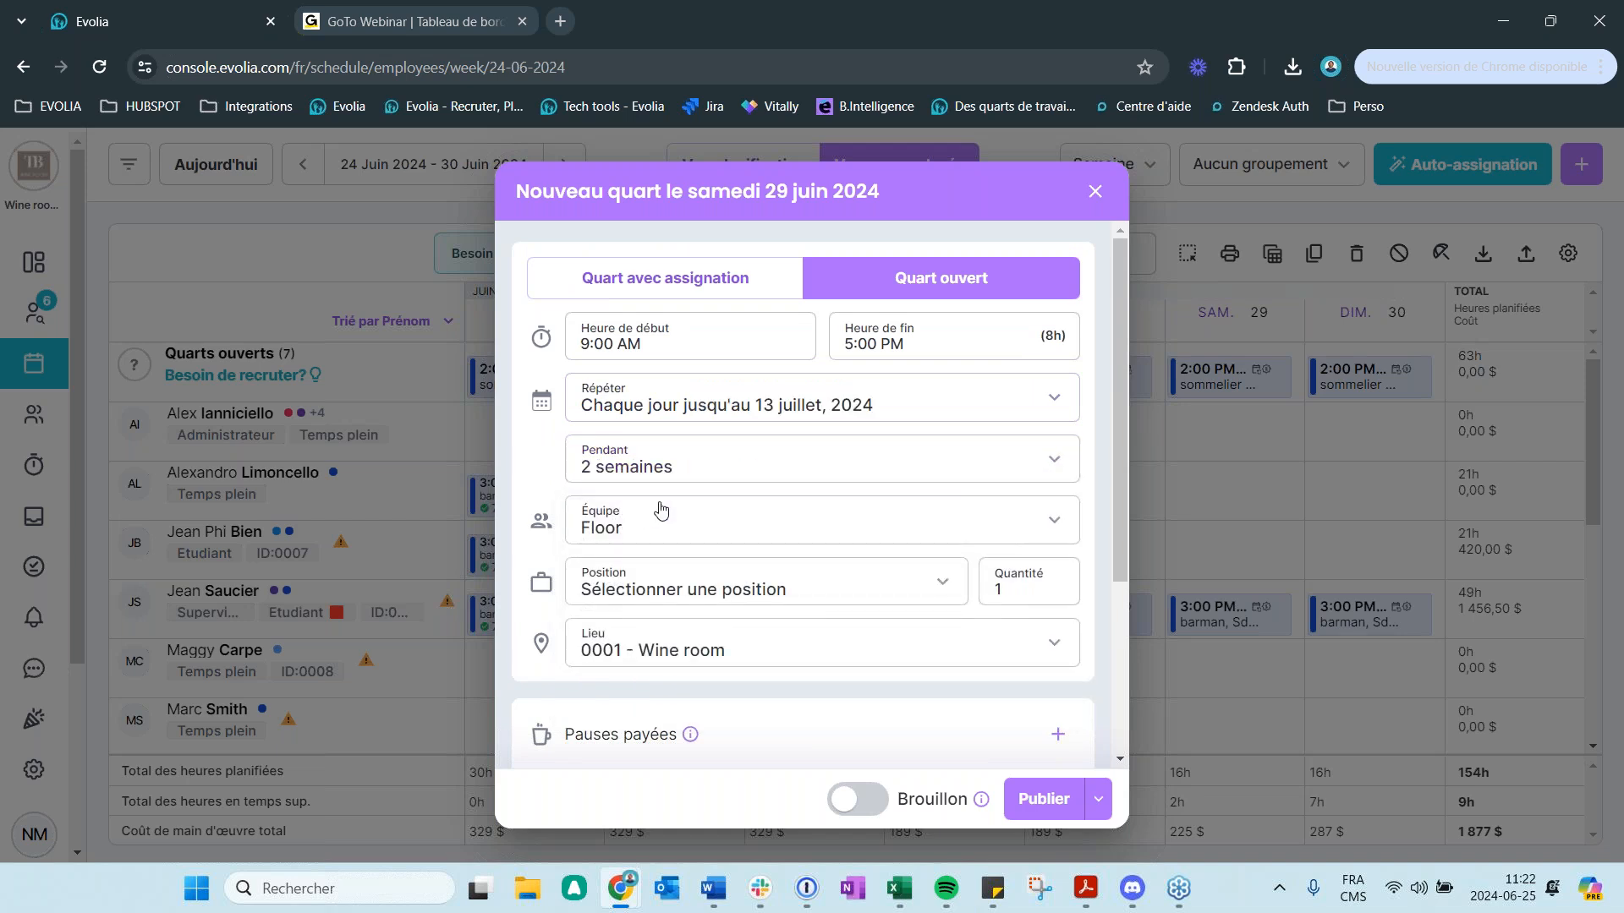
pyautogui.scroll(-3, 661, 509)
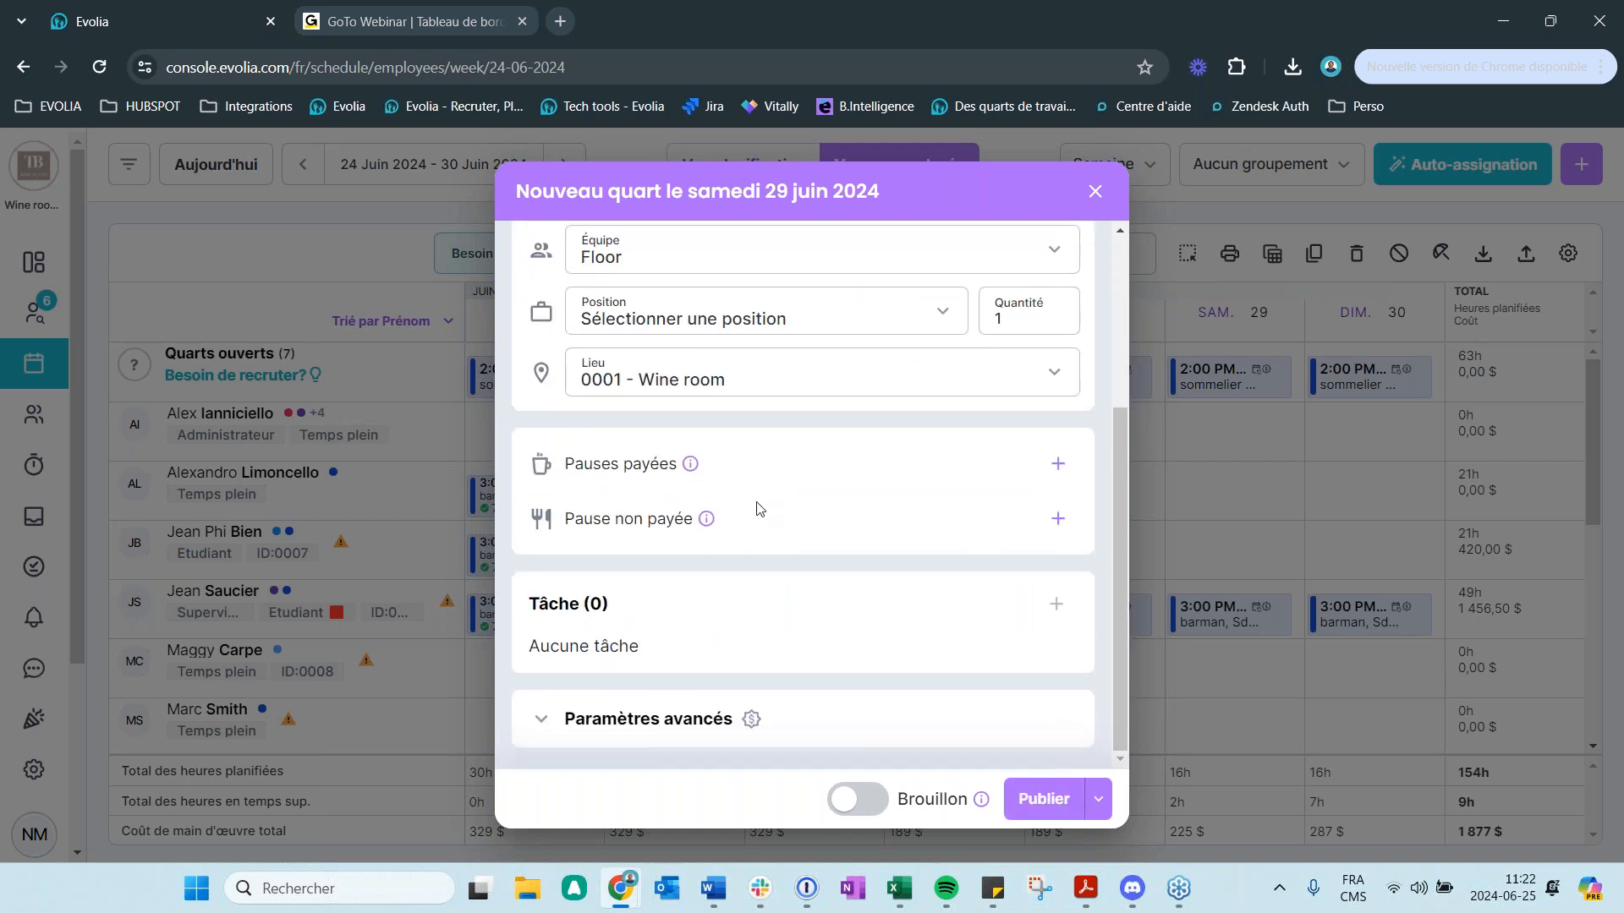
pyautogui.scroll(3, 757, 509)
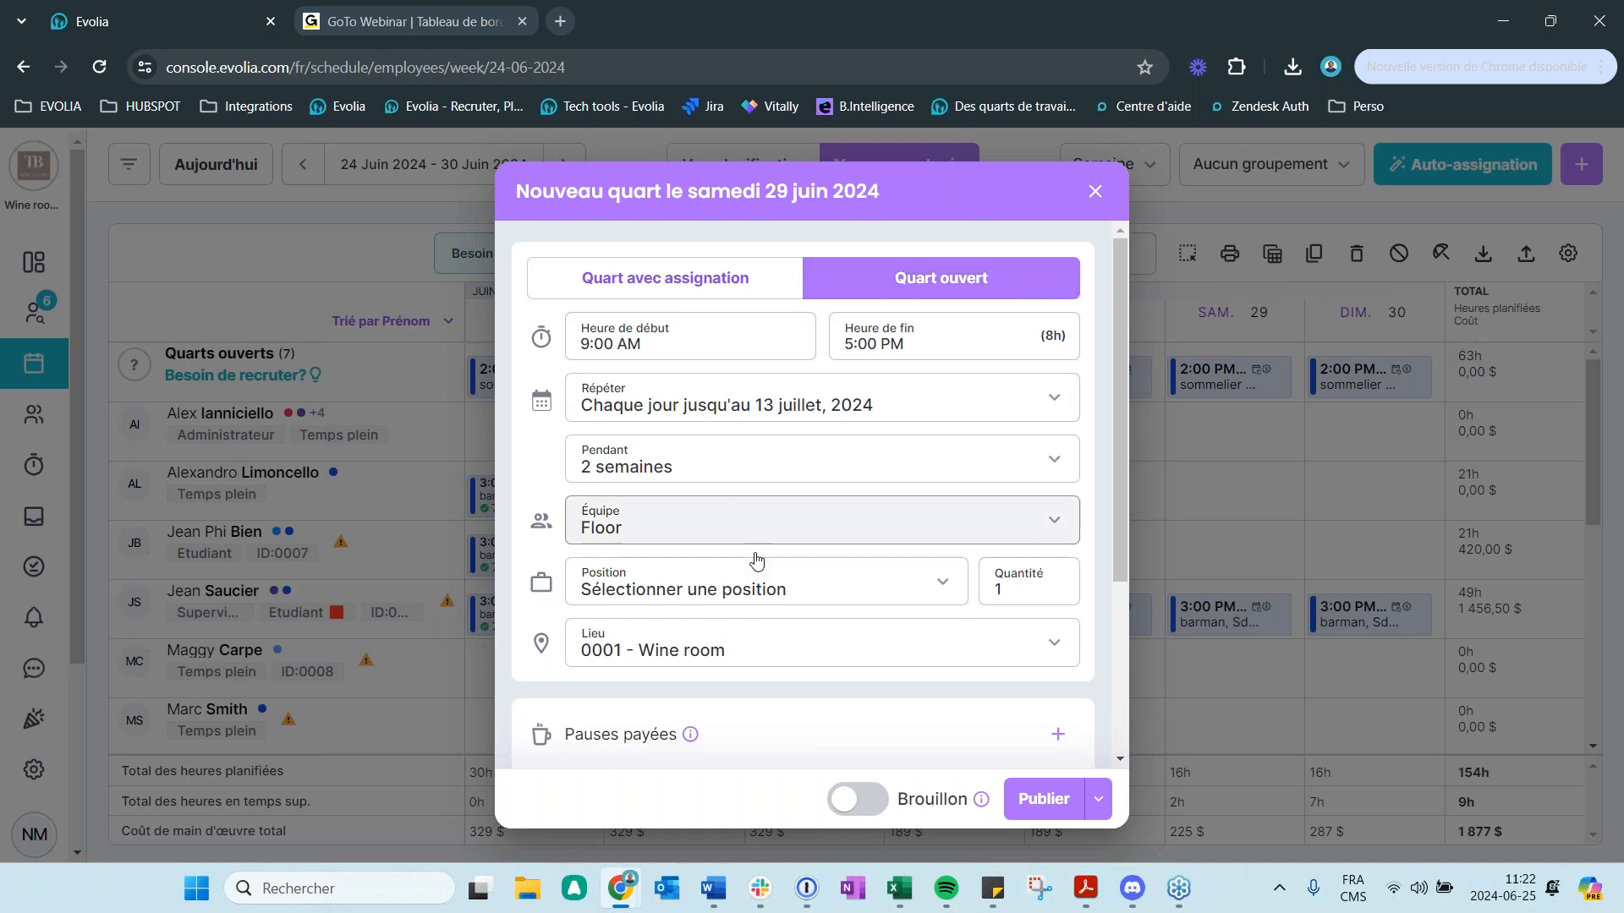
# - Assign the barman position to the open shift and set the minimum score for invited employees to 5
pyautogui.click(685, 584)
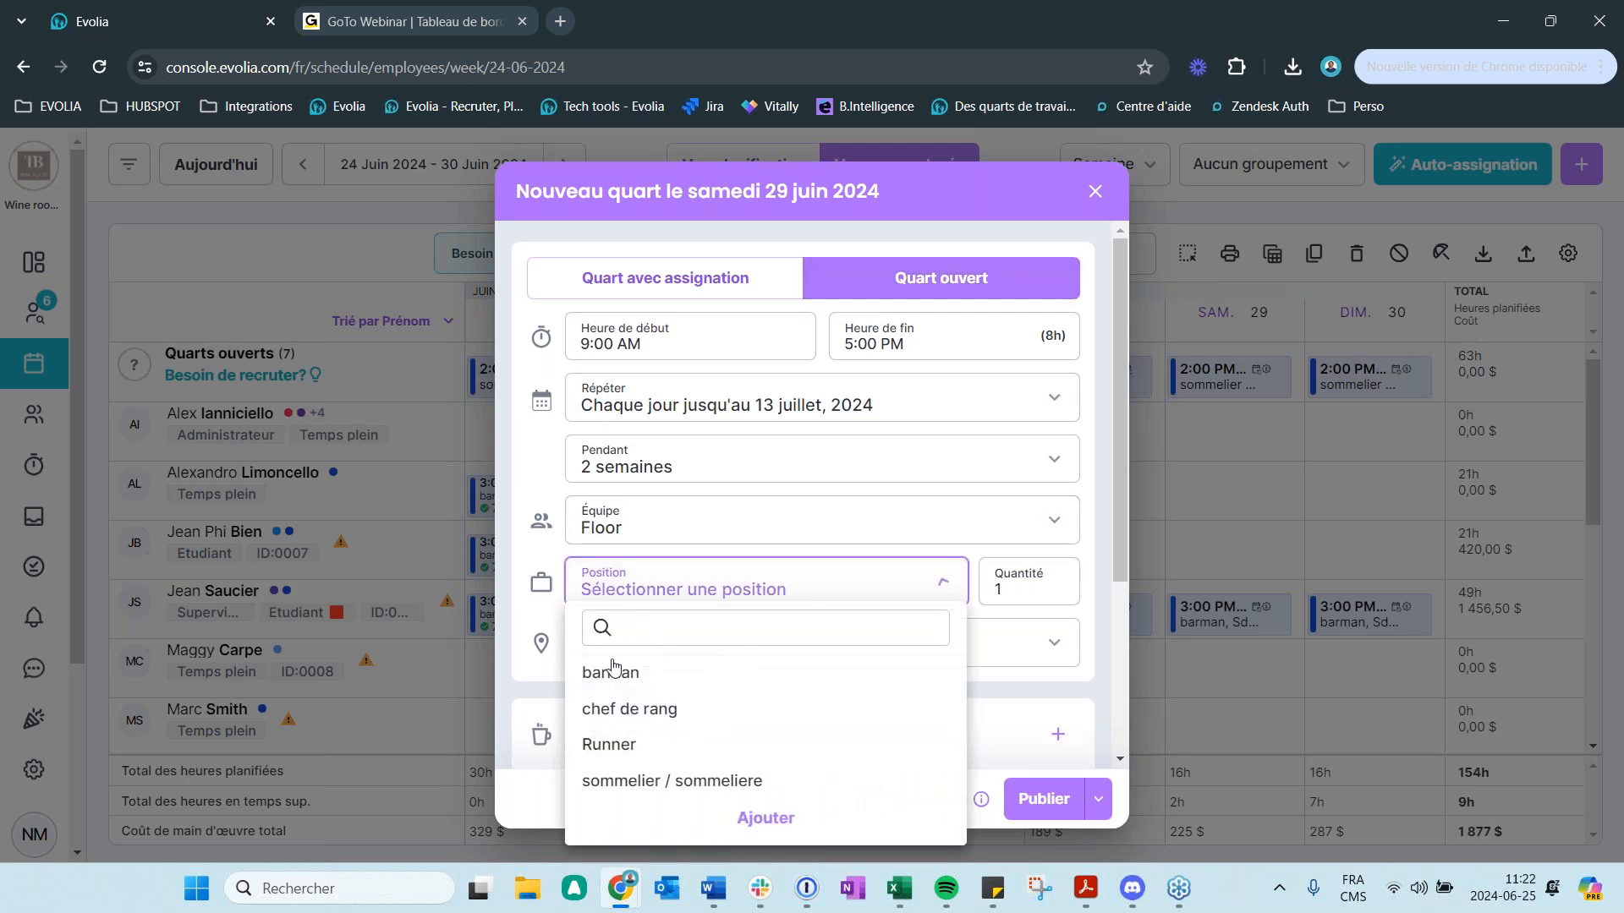
pyautogui.click(616, 674)
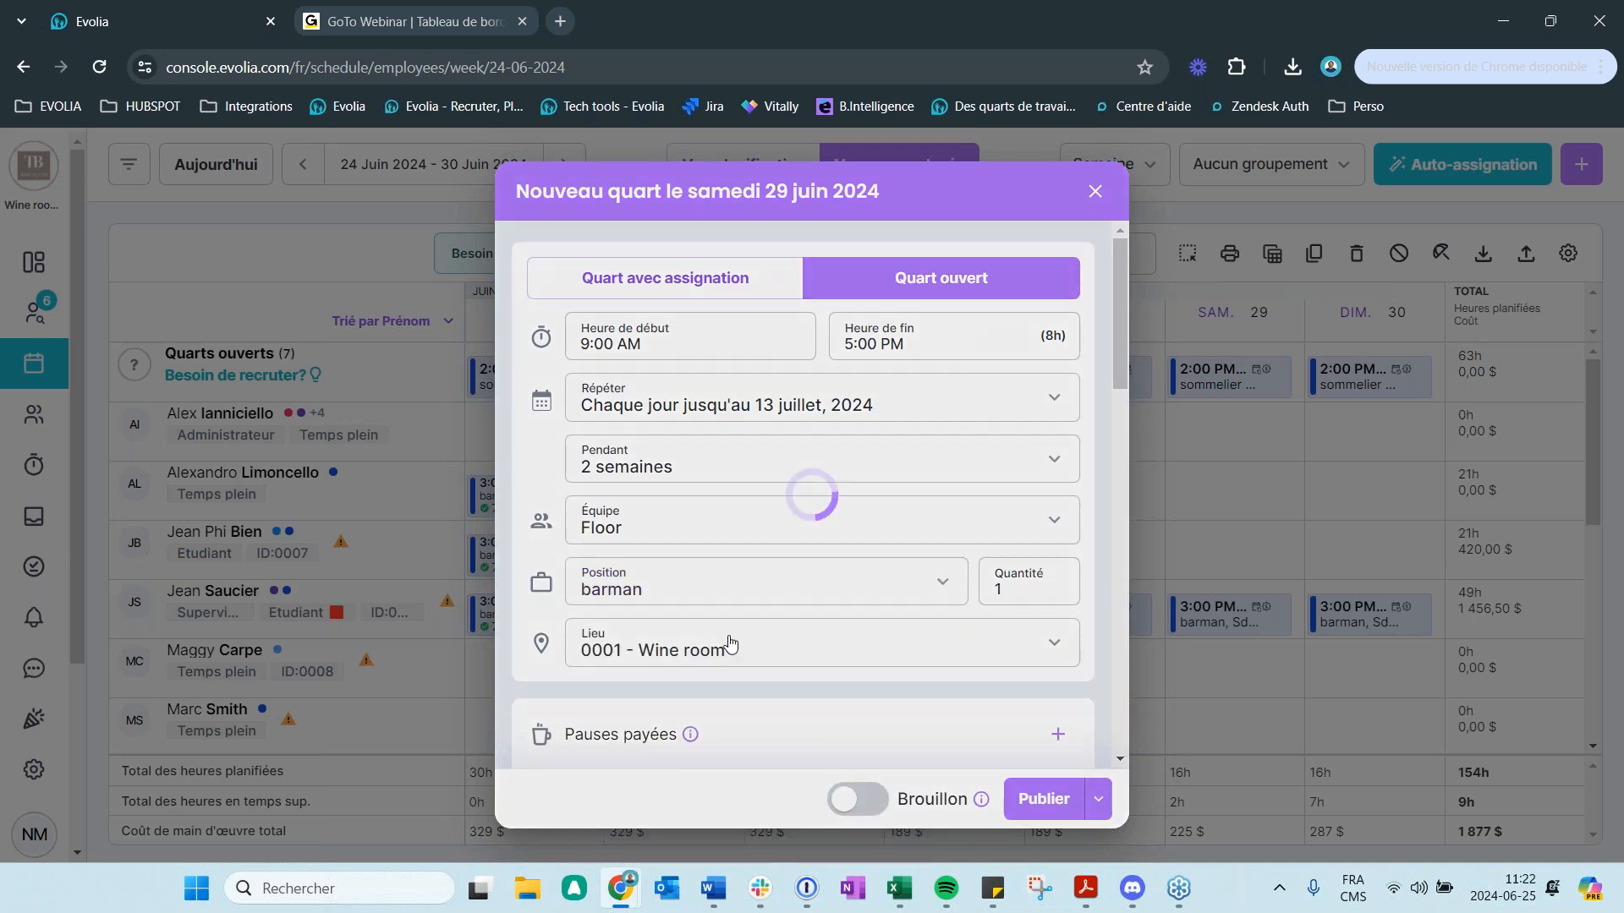
pyautogui.scroll(-2, 828, 556)
pyautogui.scroll(-4, 828, 556)
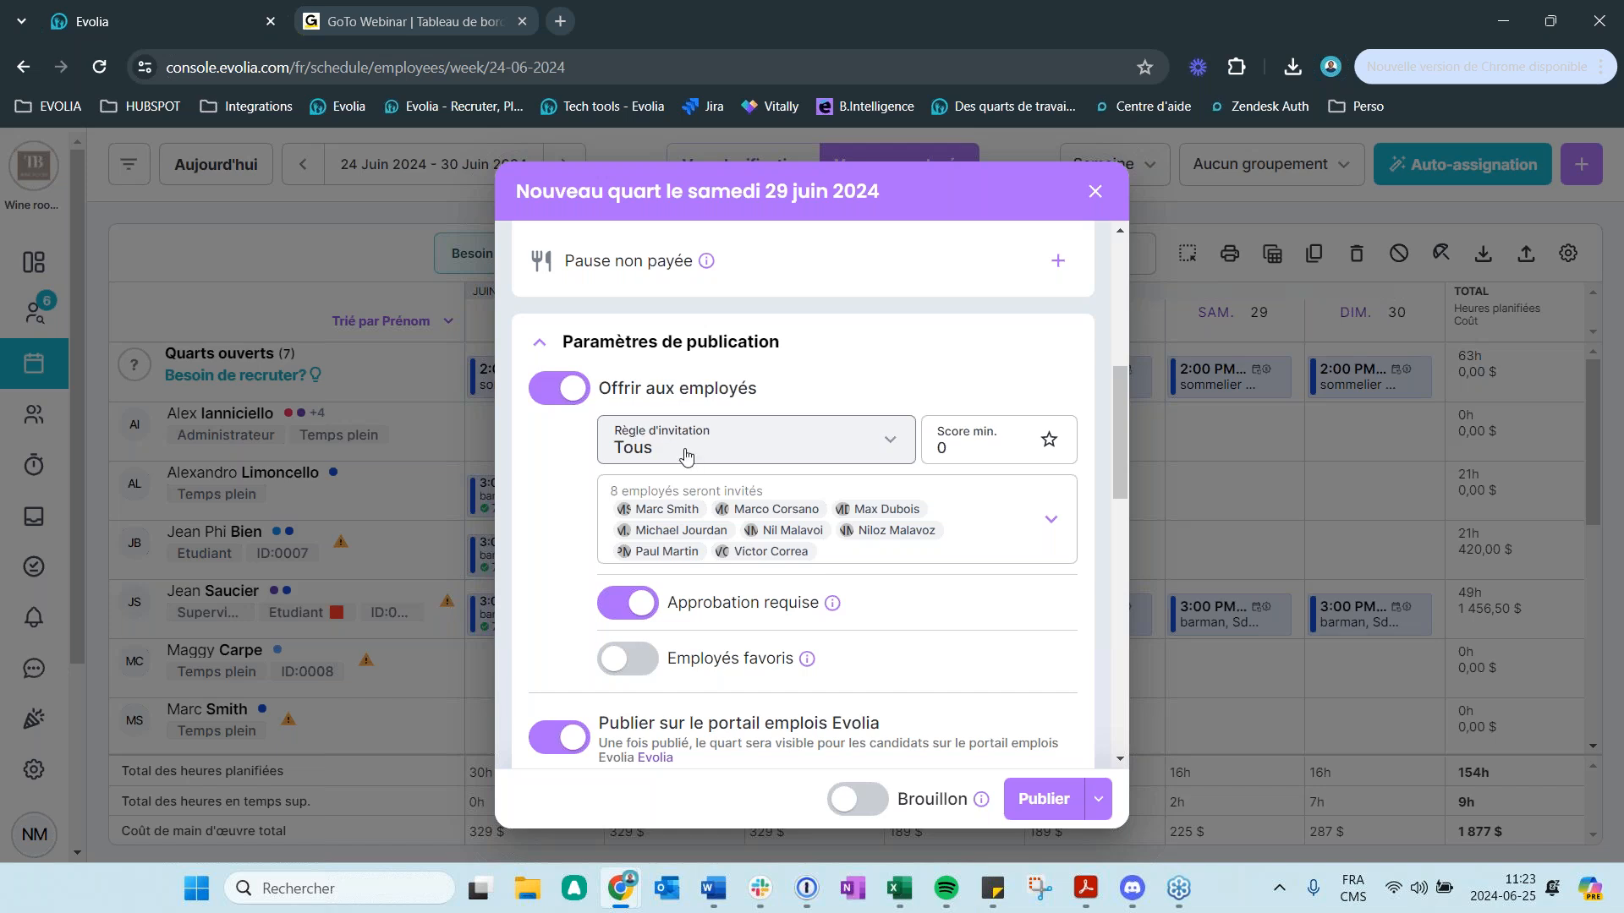
pyautogui.click(943, 448)
pyautogui.scroll(-1, 960, 674)
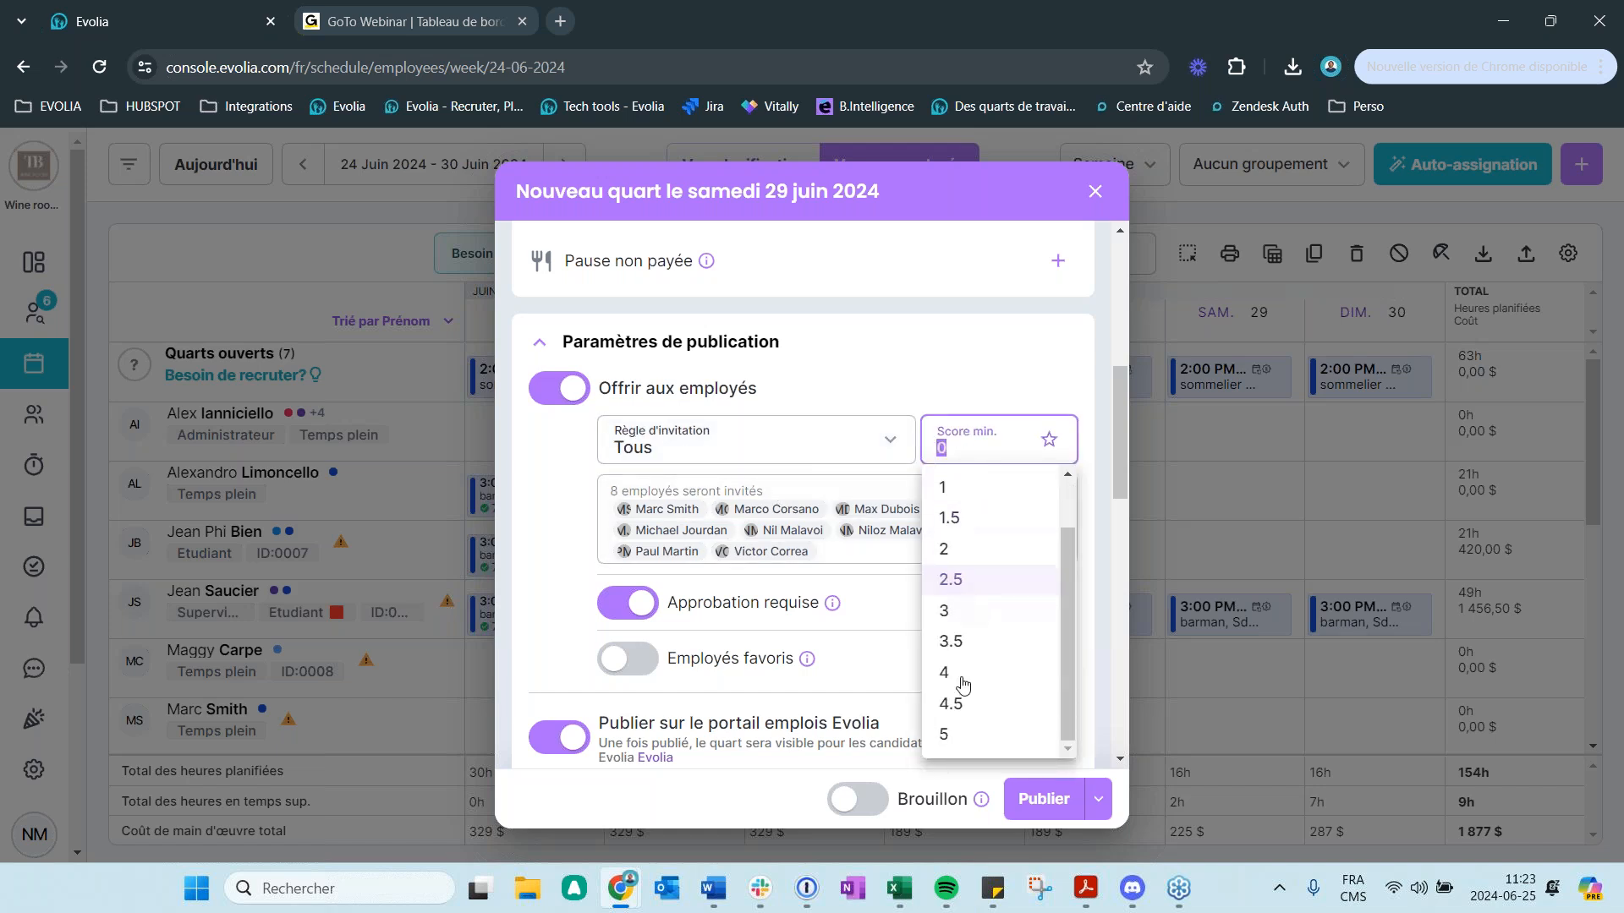
pyautogui.click(952, 738)
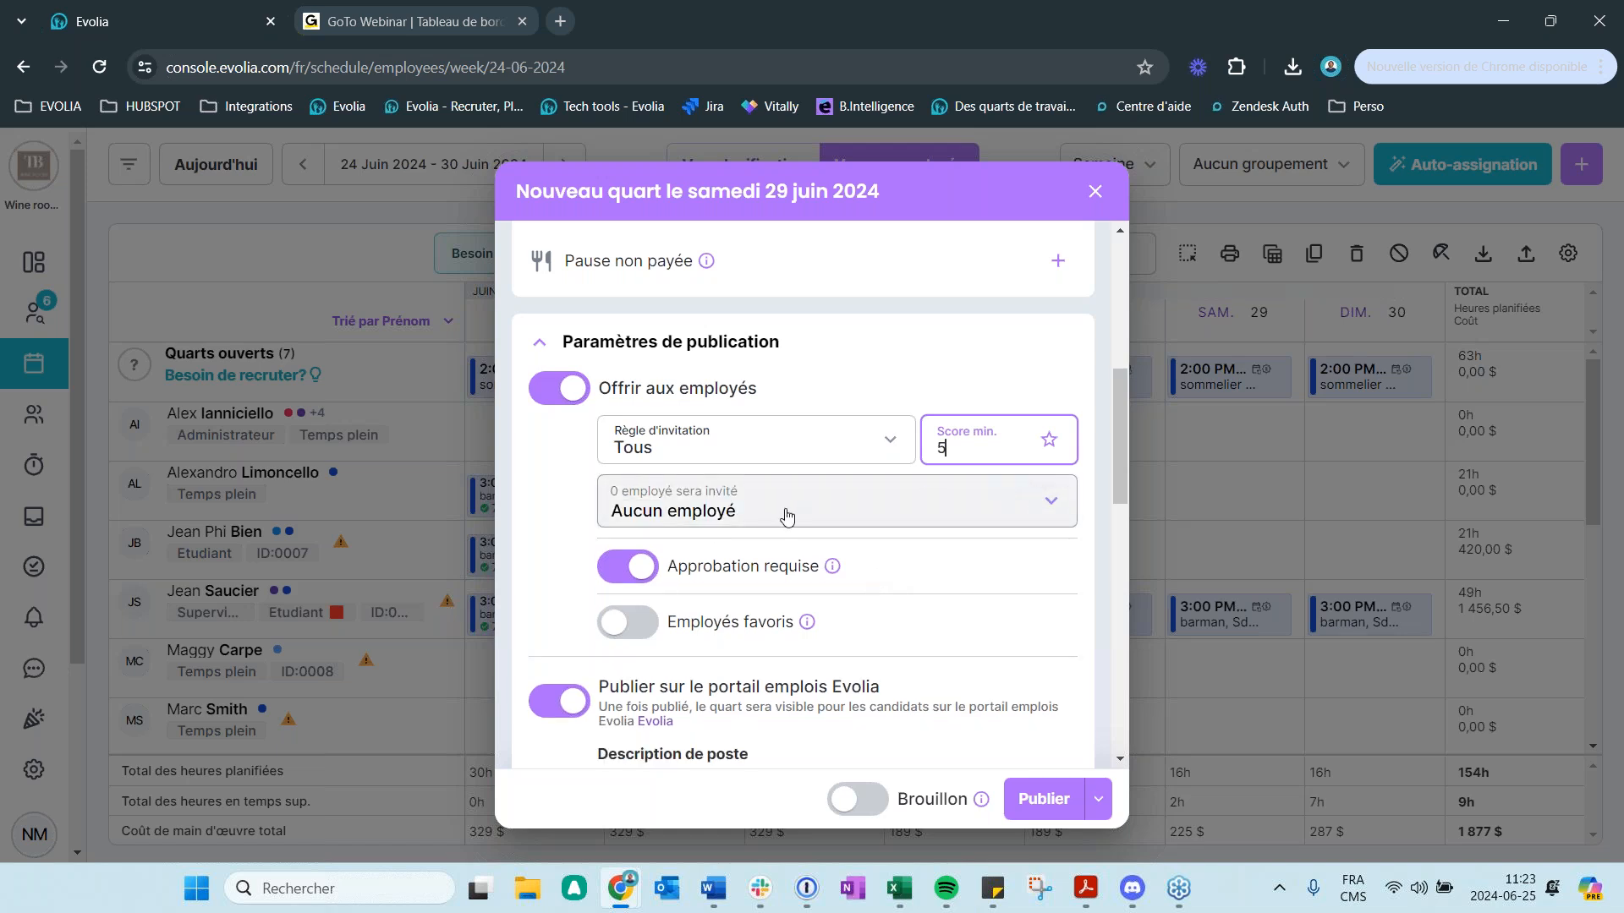
# - Set the minimum score for invited employees to 4, and close the new shift form without publishing
pyautogui.click(972, 445)
pyautogui.write('4')
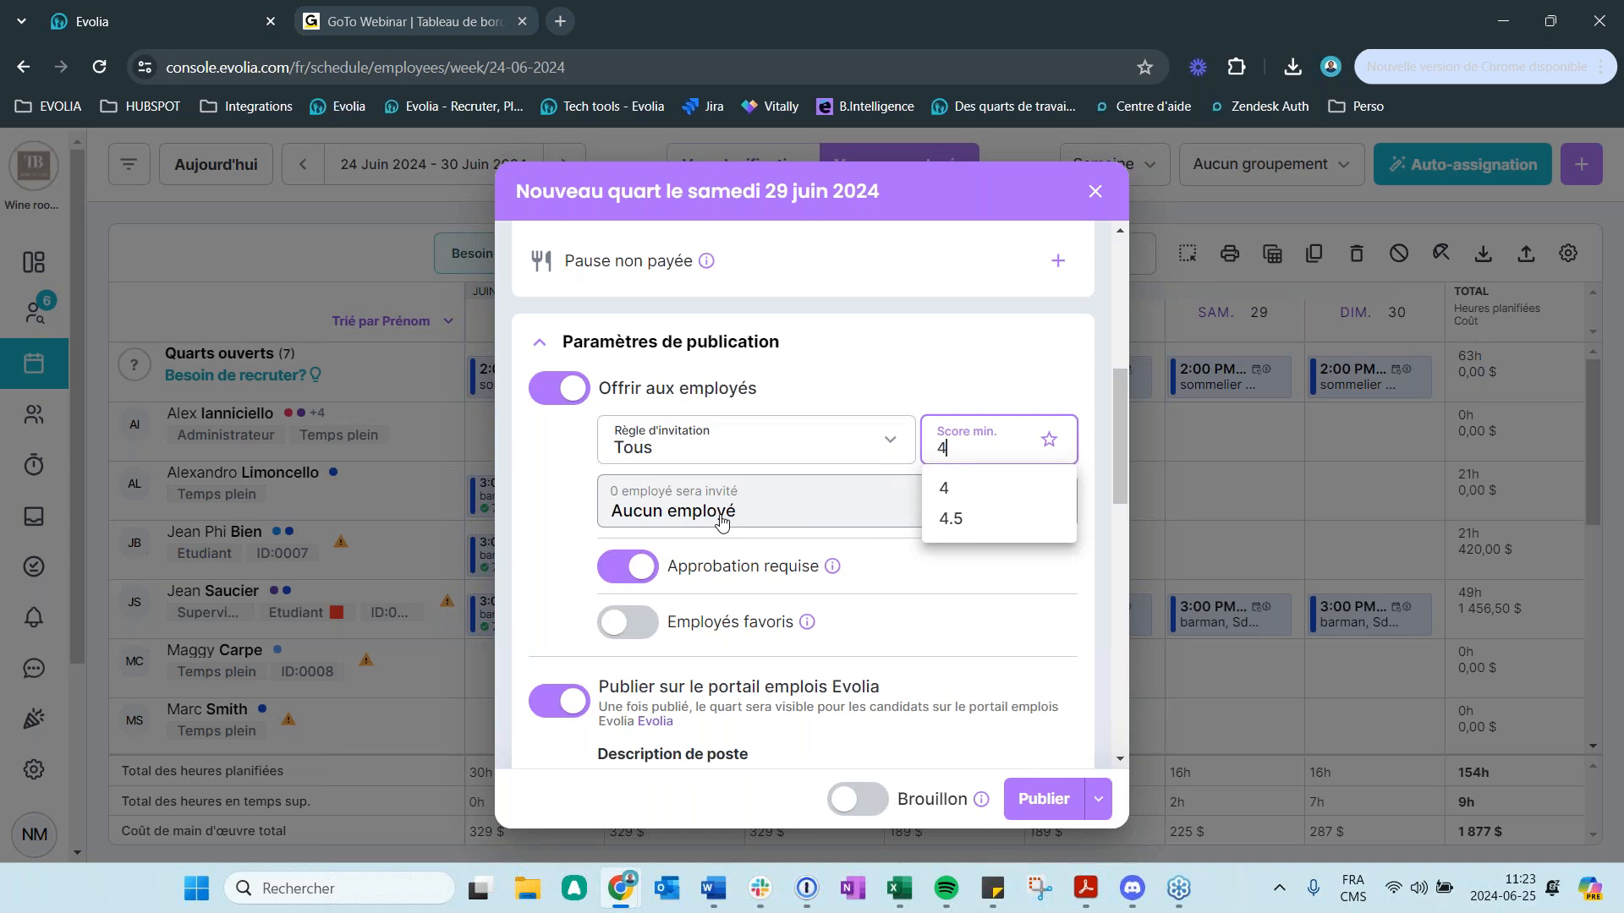
pyautogui.click(1097, 197)
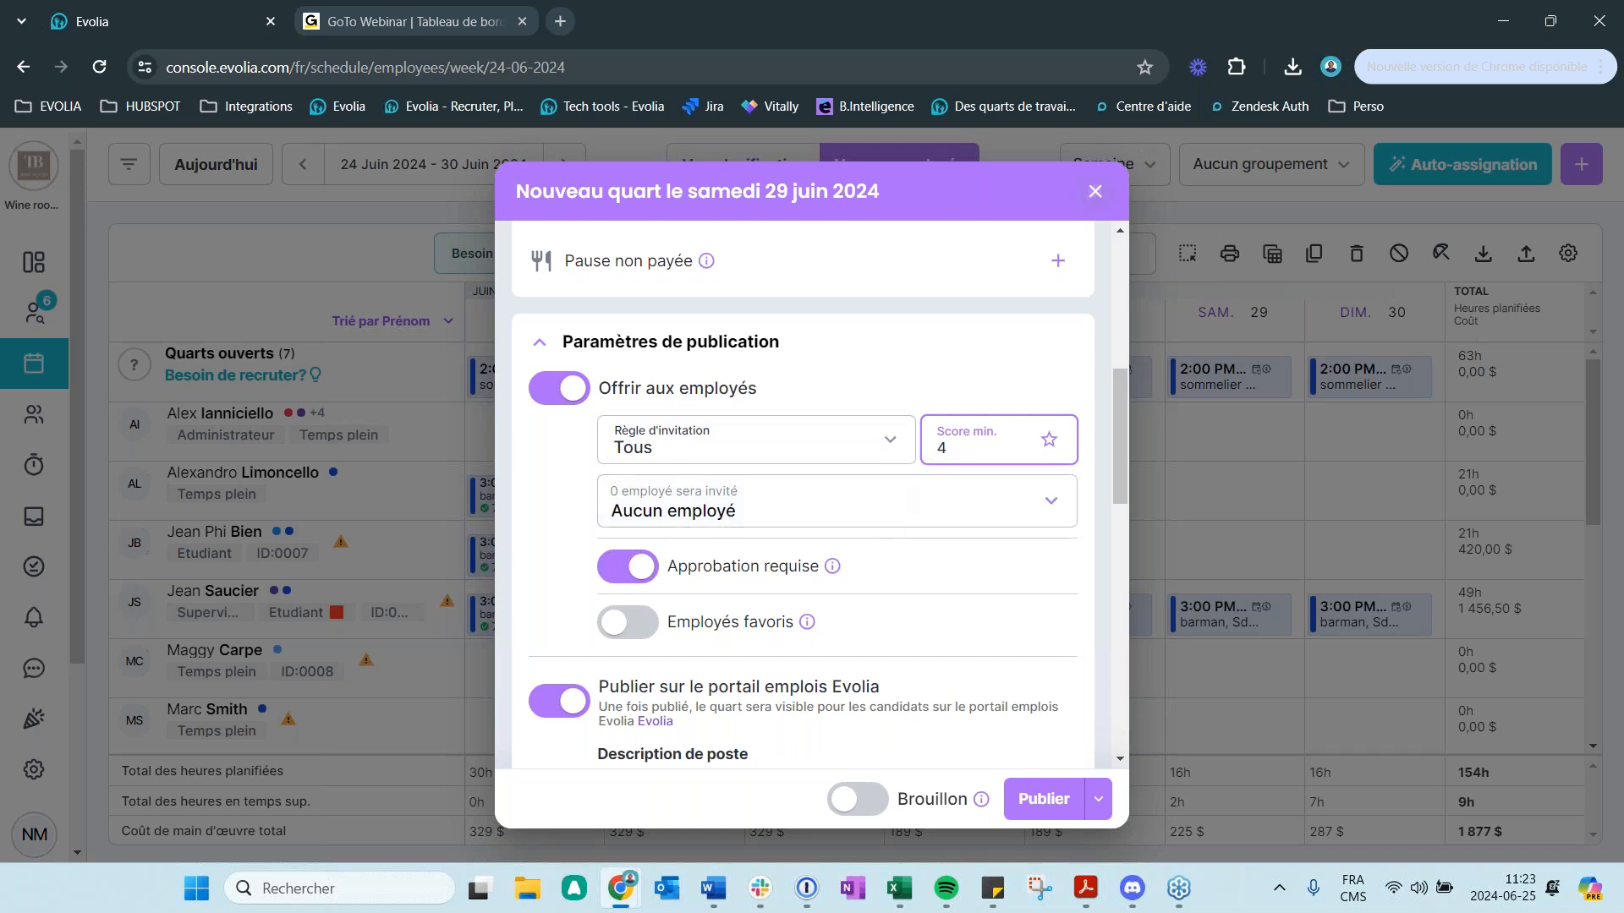
pyautogui.click(1388, 410)
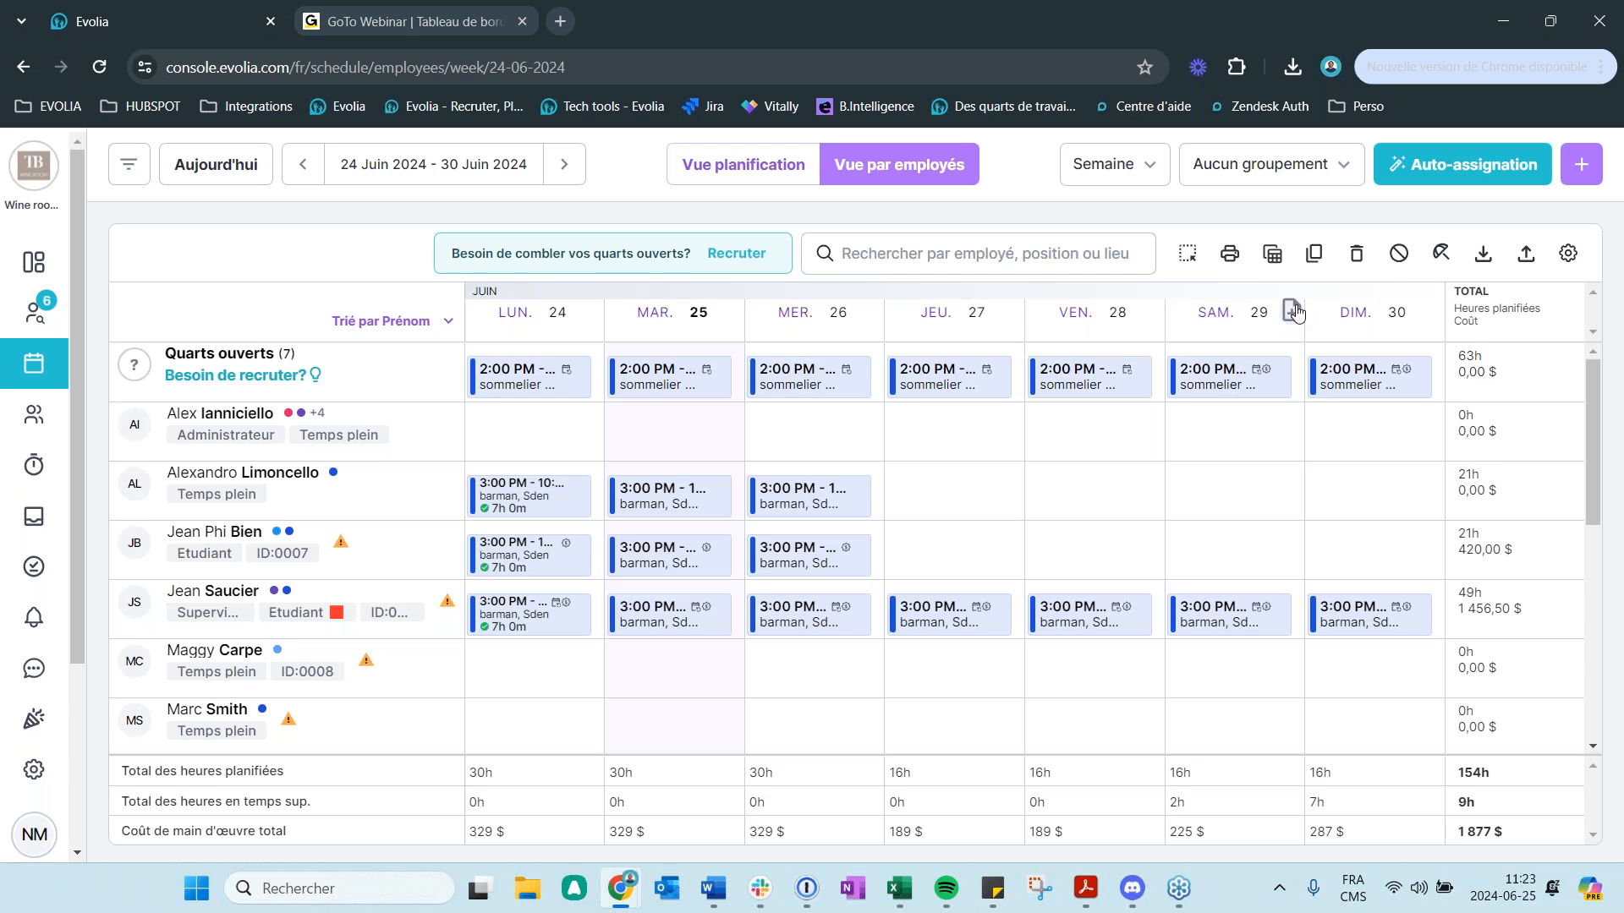
# - In the company settings, open the availability settings (Paramètres de disponibilités) under Horaires et disponibilités
pyautogui.click(33, 770)
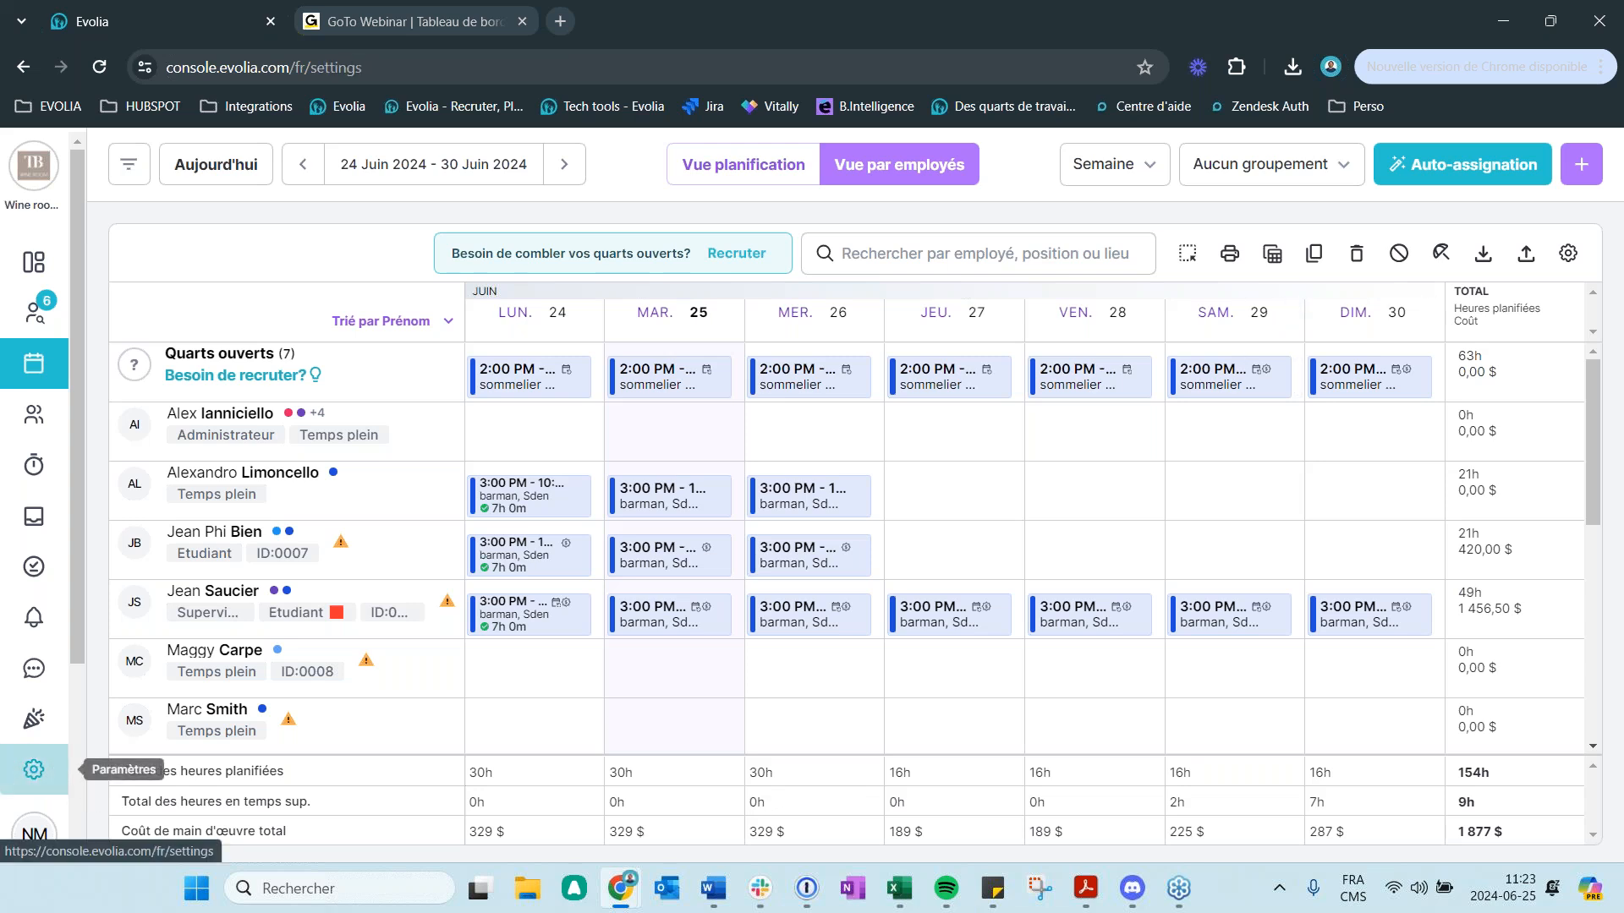
pyautogui.click(359, 355)
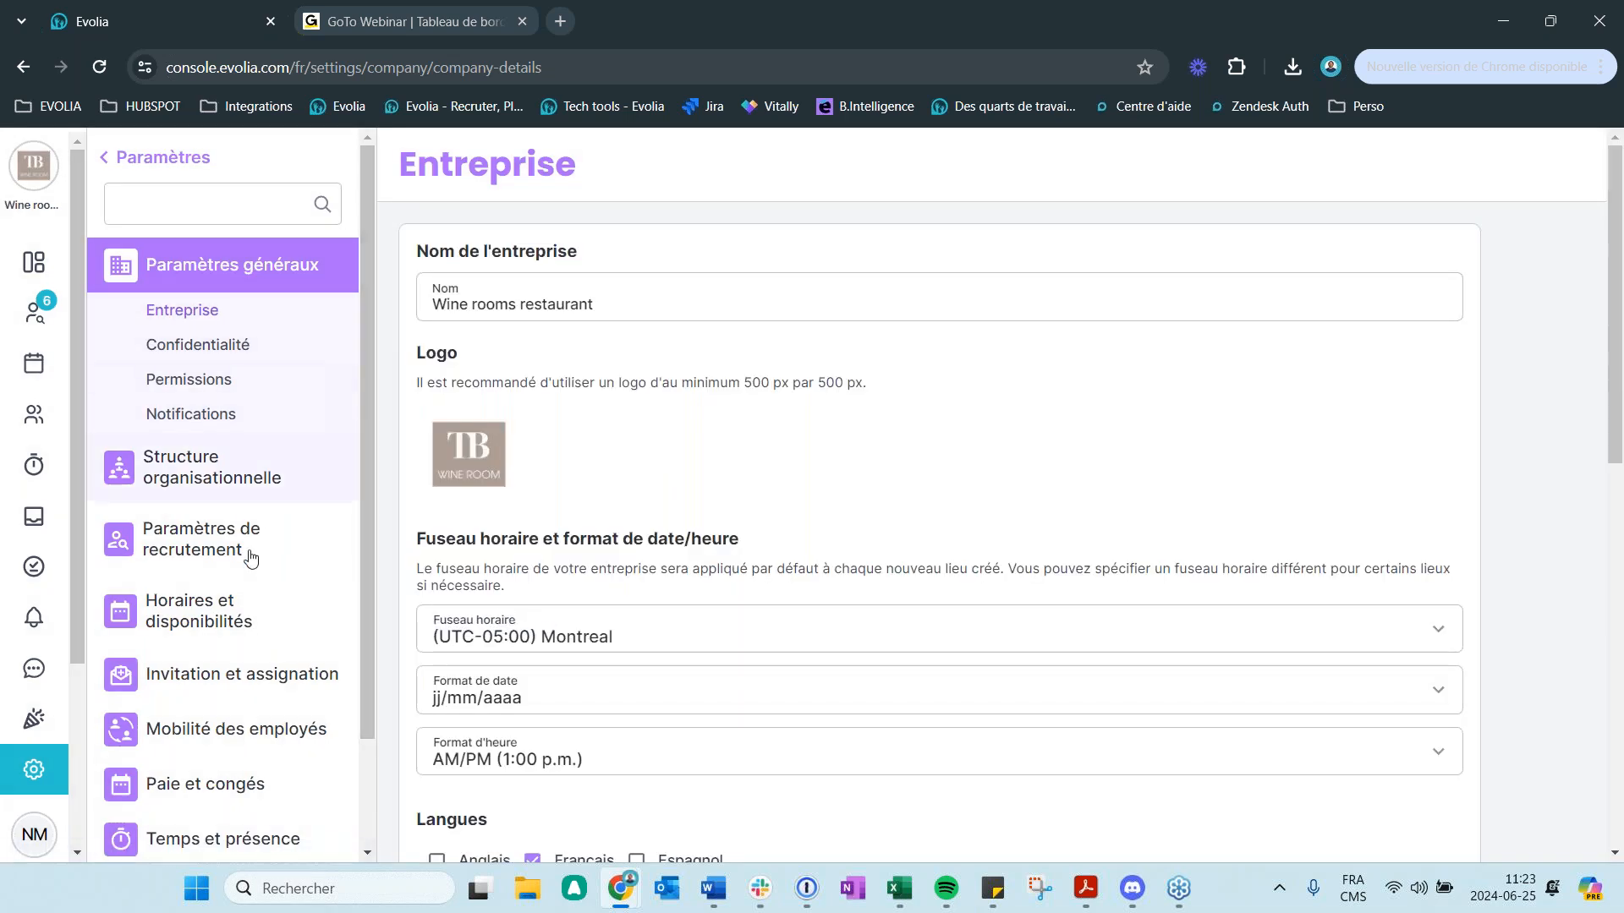
pyautogui.click(225, 601)
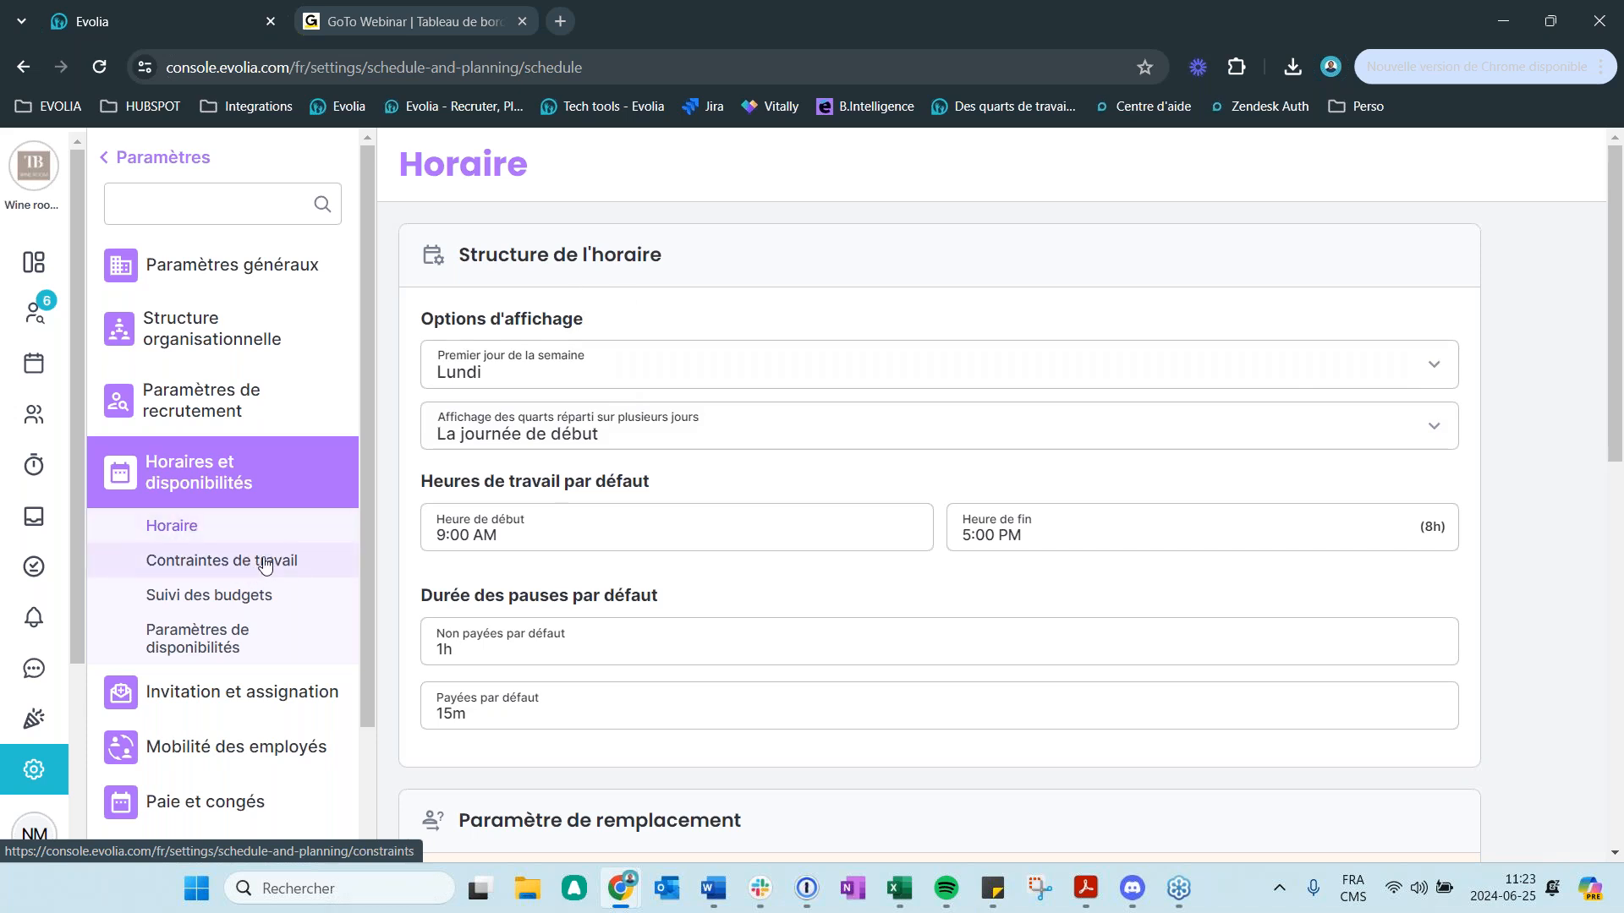
pyautogui.click(246, 648)
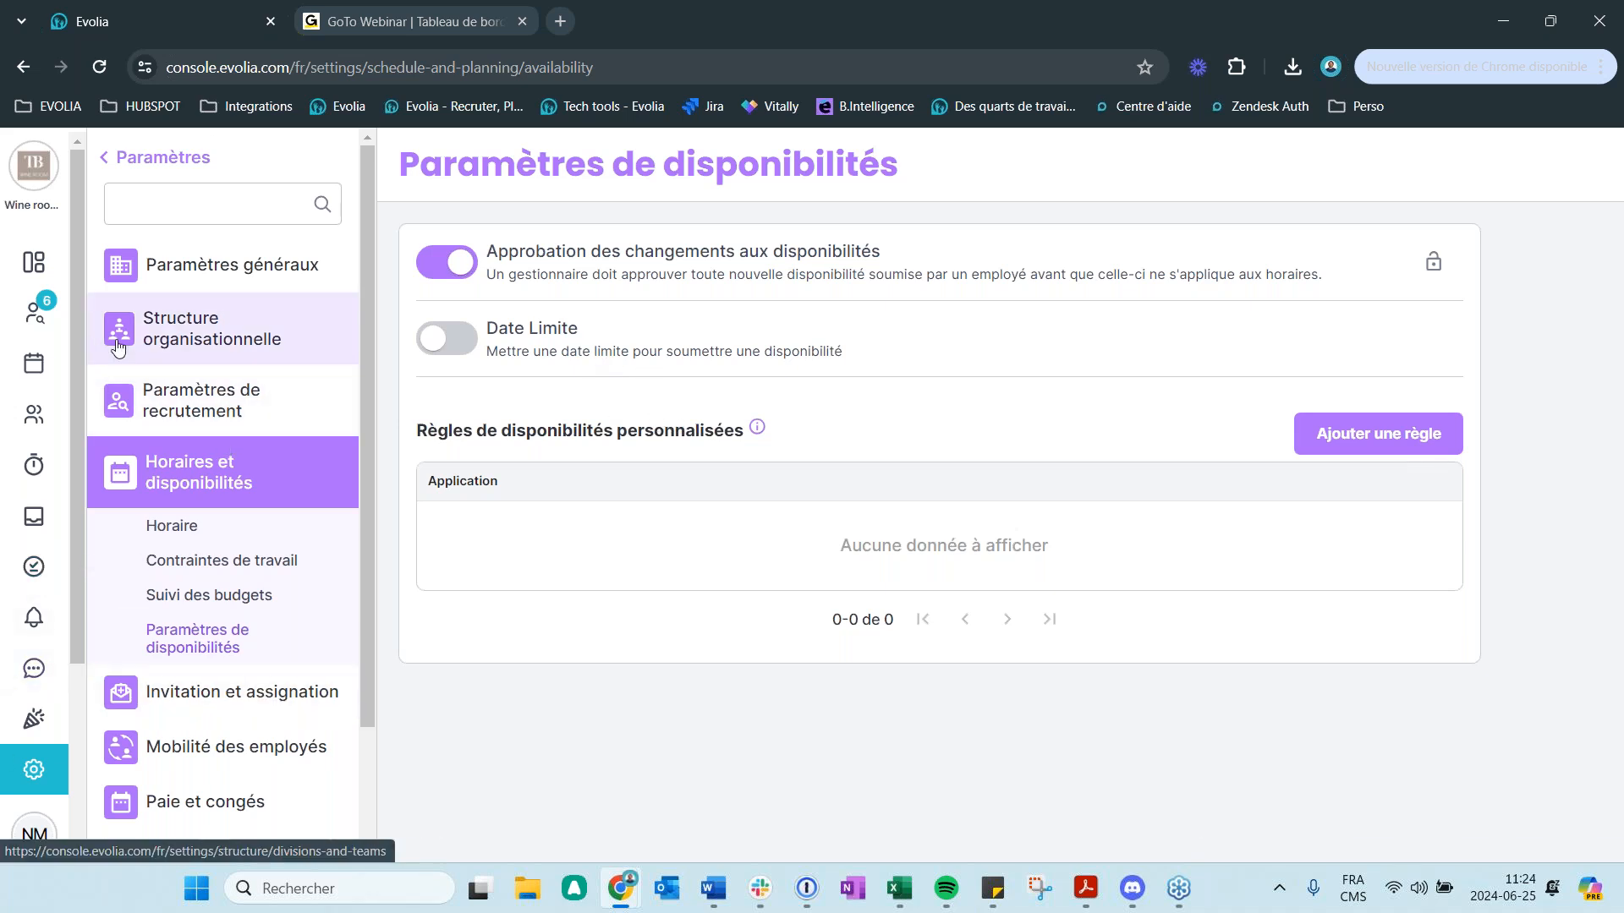
# - From the employee list, reopen the downloaded schedule preferences workbook in Excel and widen the Date_debut and Date_fin columns
pyautogui.click(34, 414)
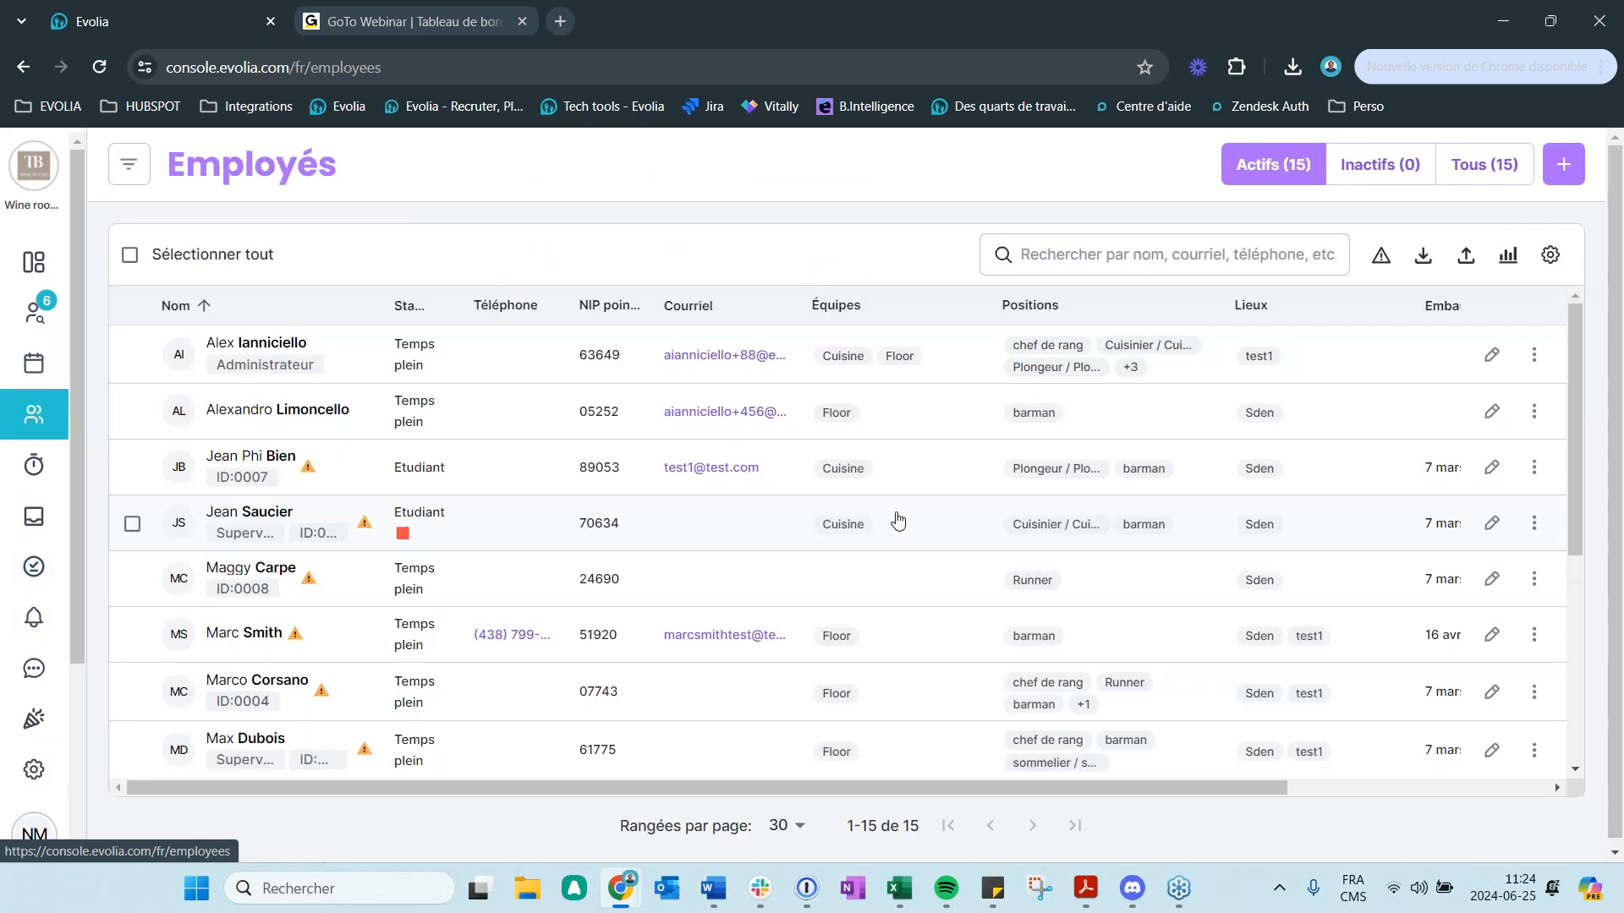
pyautogui.click(1423, 256)
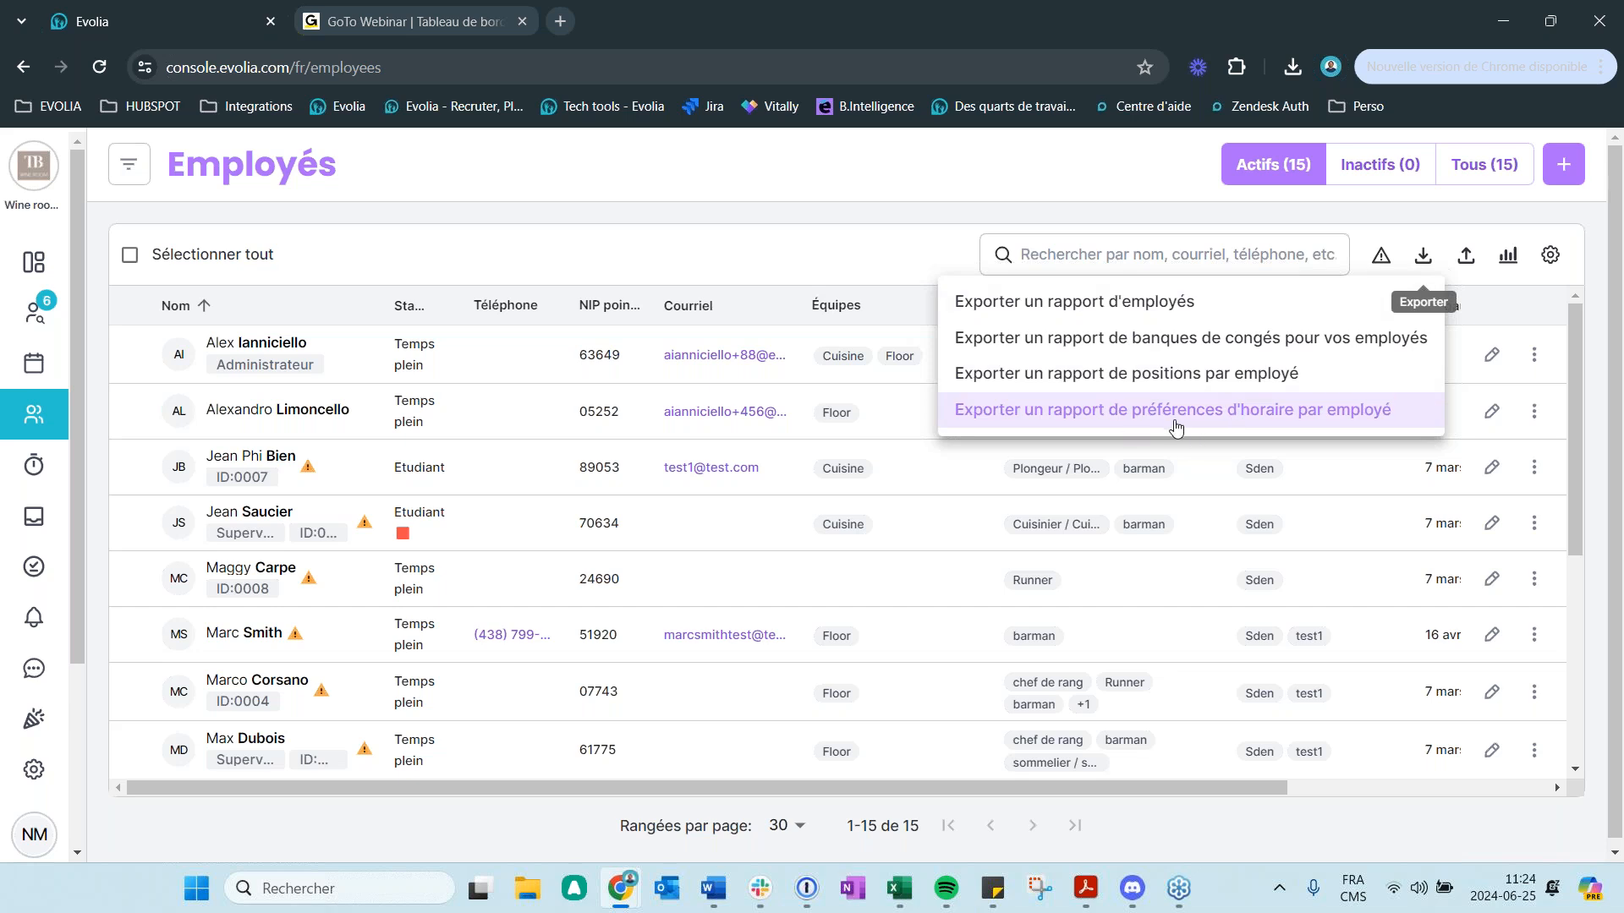
pyautogui.click(1292, 73)
pyautogui.click(1124, 159)
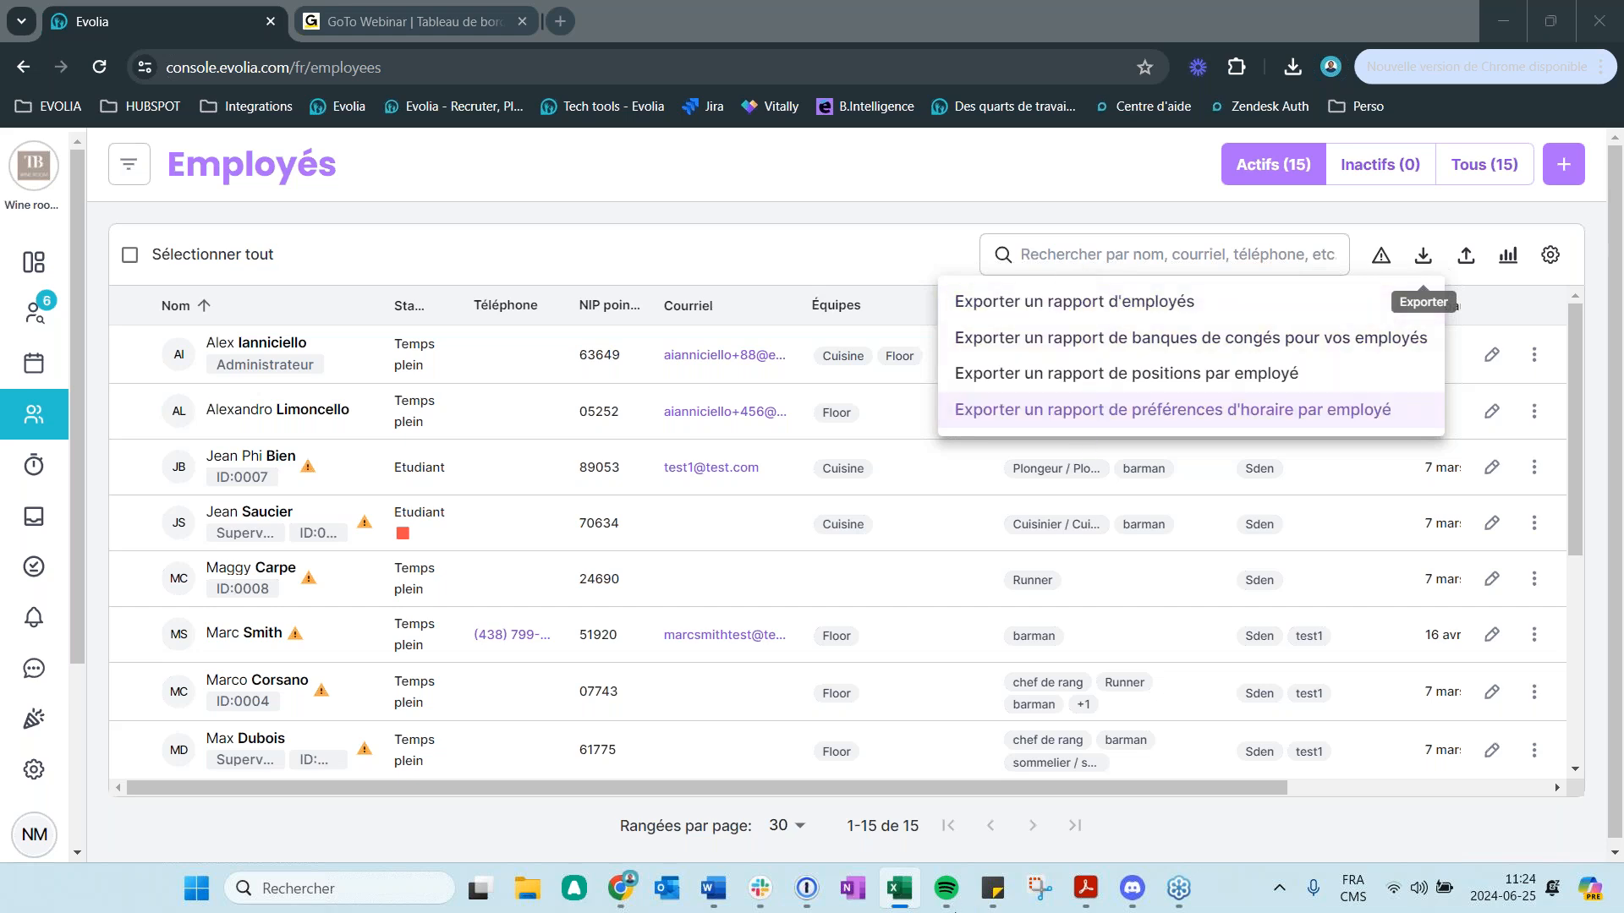
pyautogui.click(902, 890)
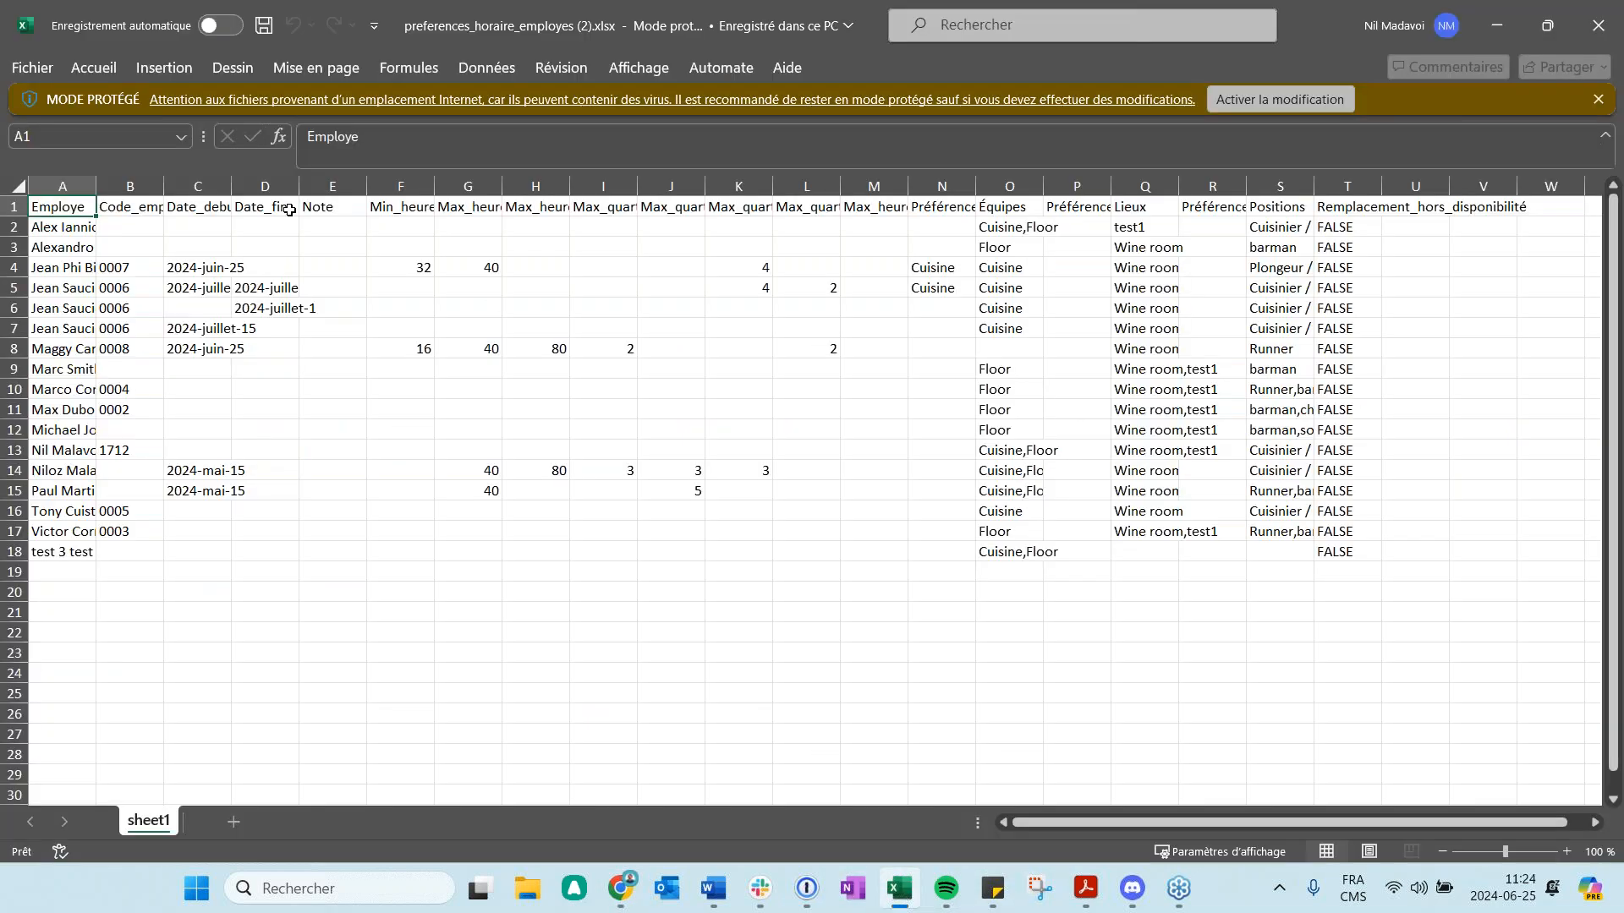
pyautogui.moveTo(232, 186); pyautogui.dragTo(525, 188)
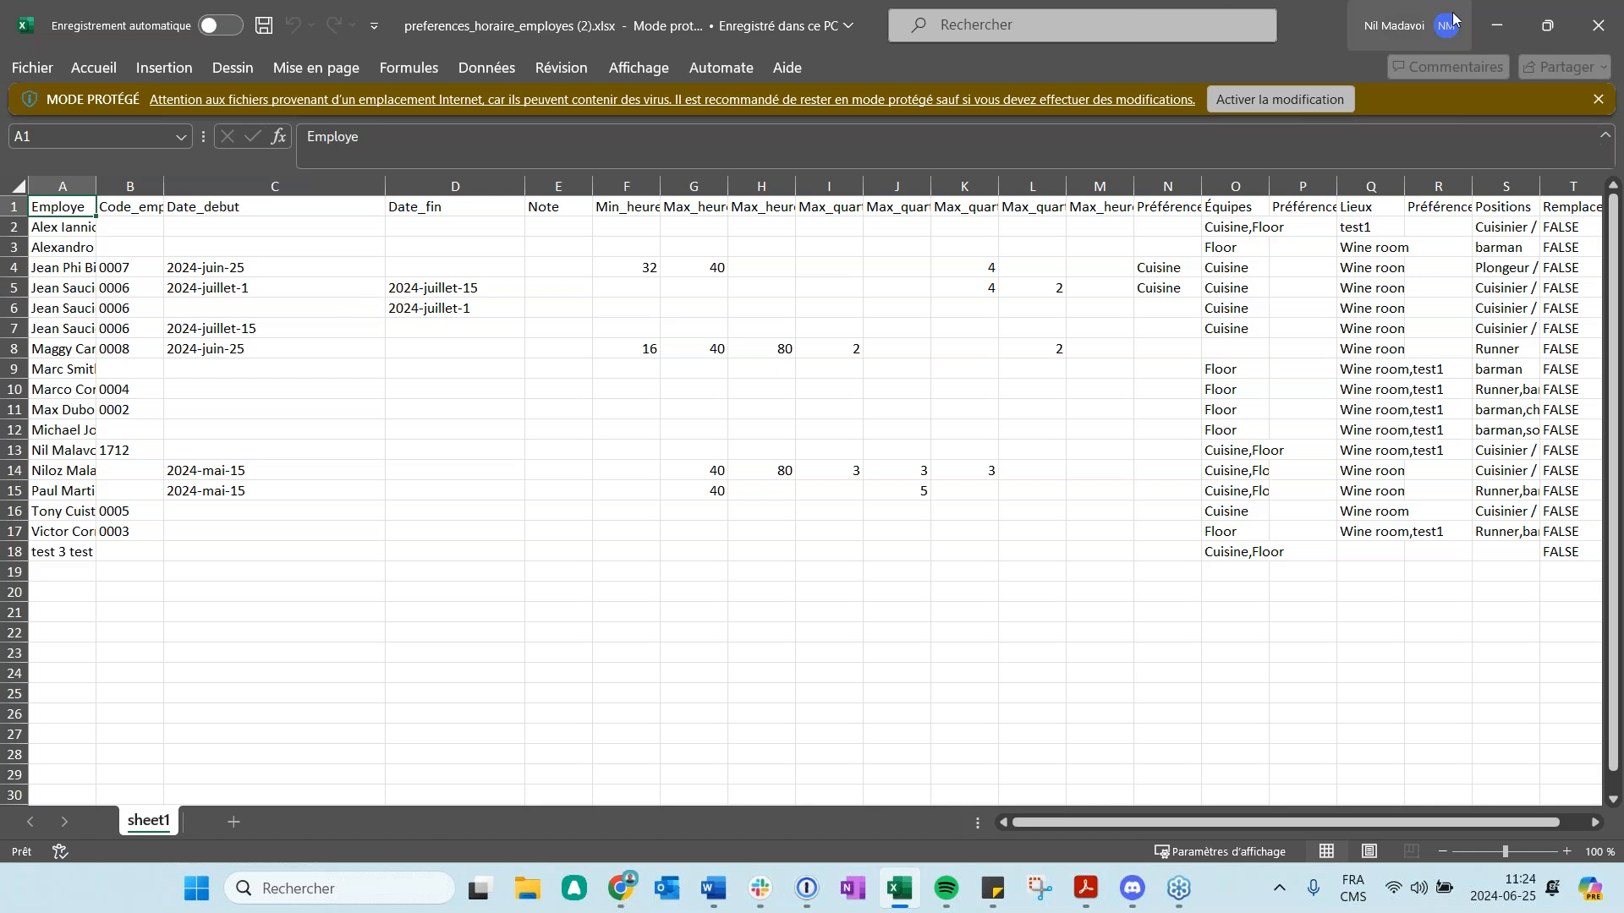
# - Switch to Evolia, turn off Sans date de fin in the second listed employee's availability form, and return to the Excel workbook
pyautogui.hotkey('alt', 'Tab')
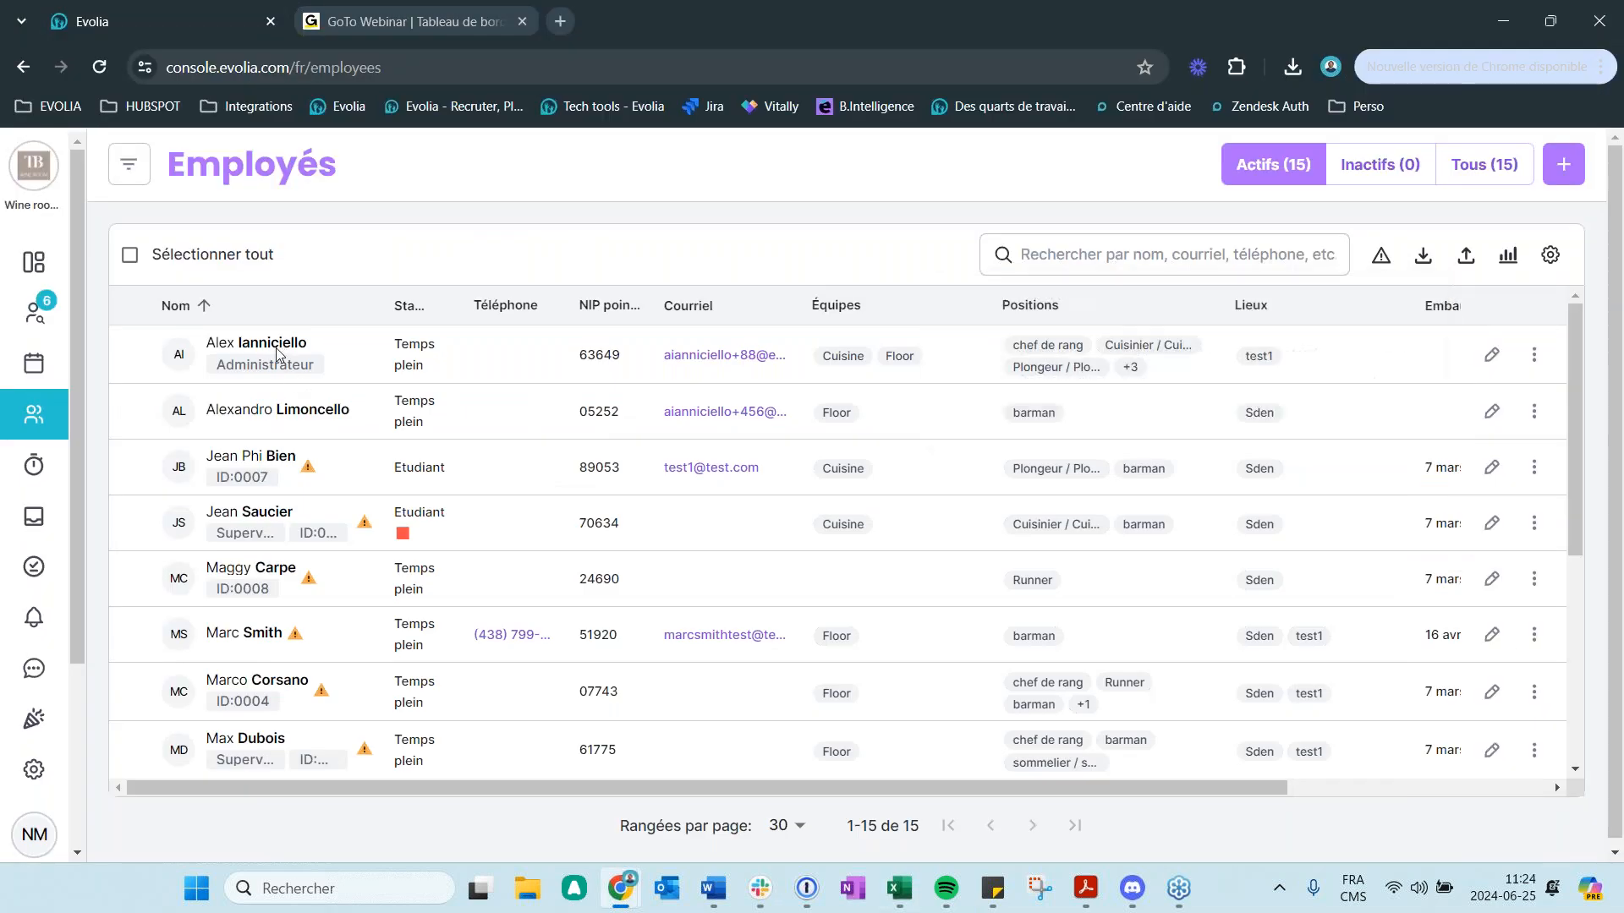
pyautogui.click(291, 412)
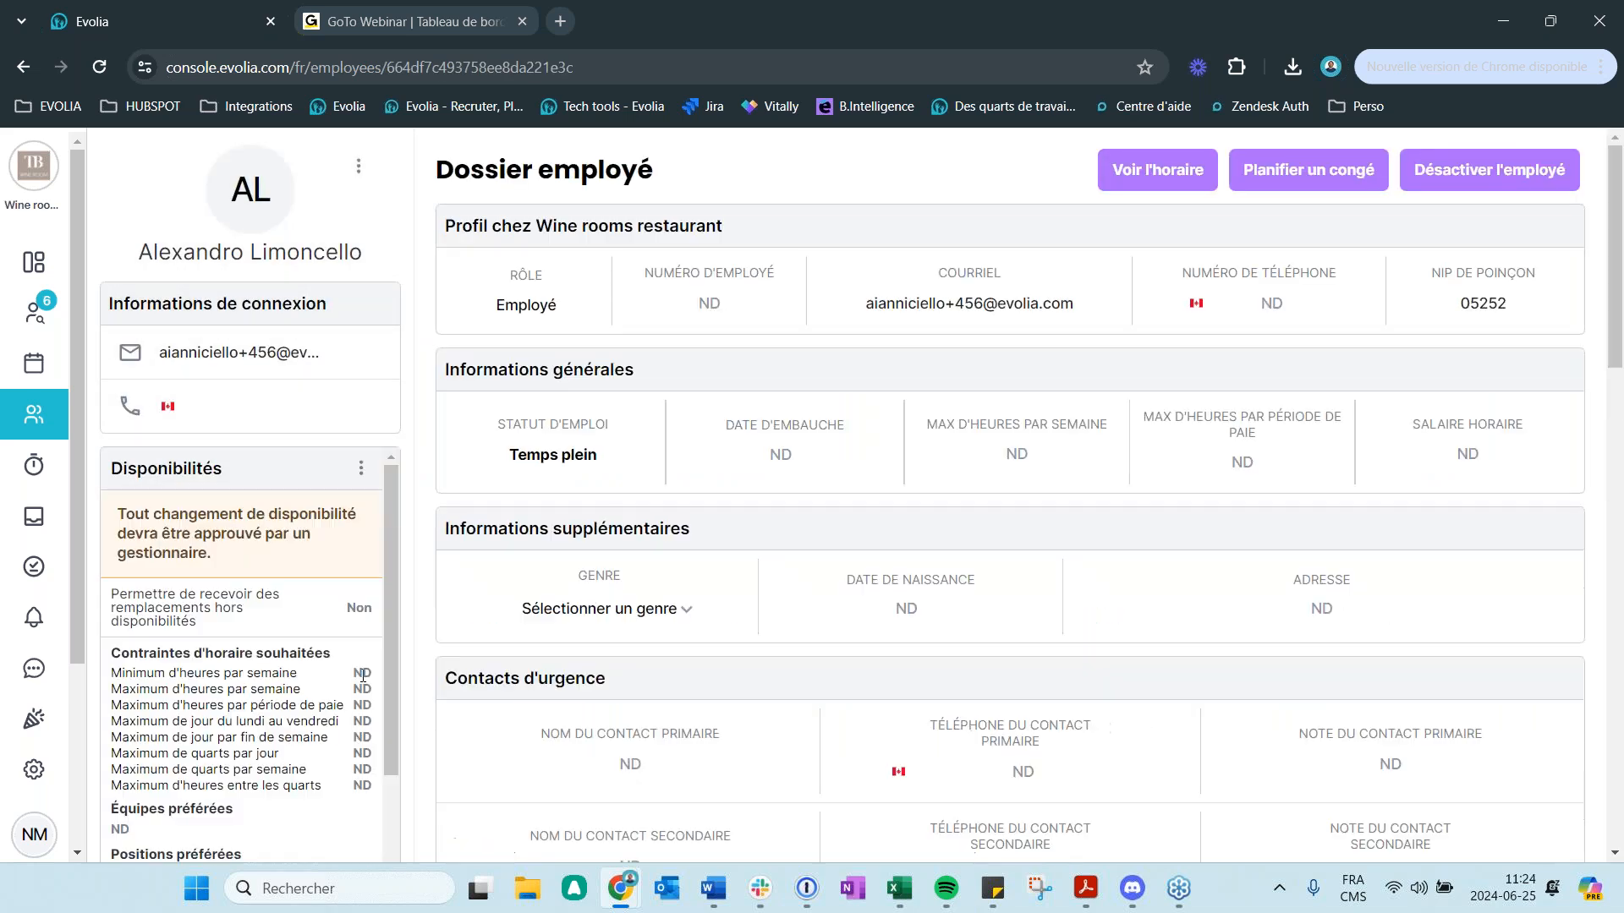
pyautogui.click(362, 468)
pyautogui.click(290, 532)
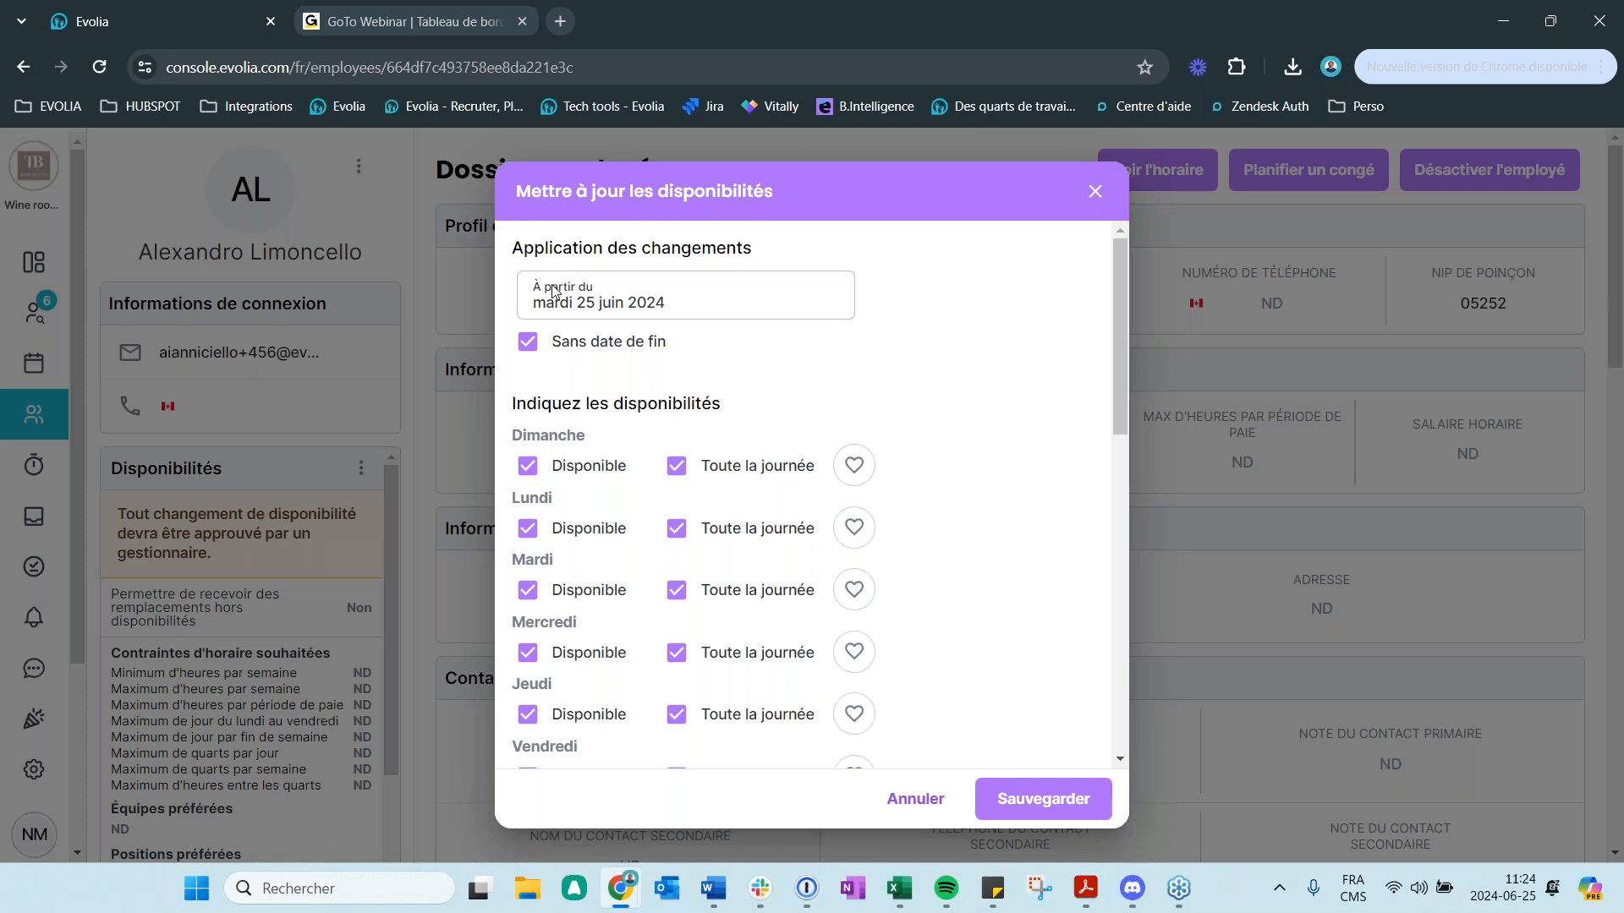
pyautogui.click(528, 342)
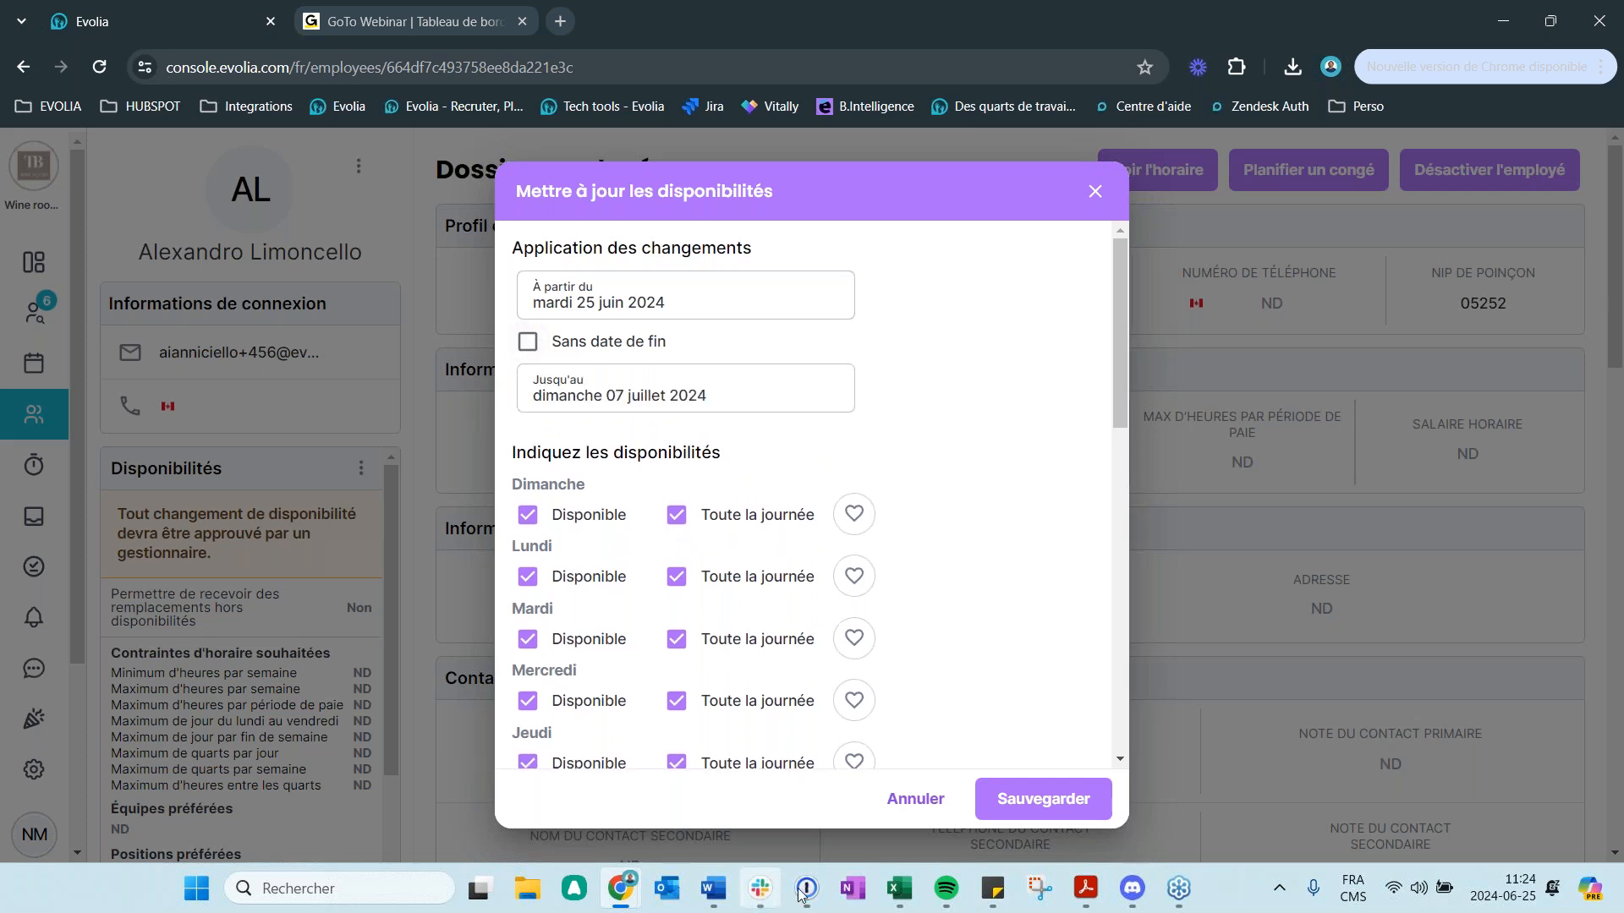
pyautogui.click(899, 888)
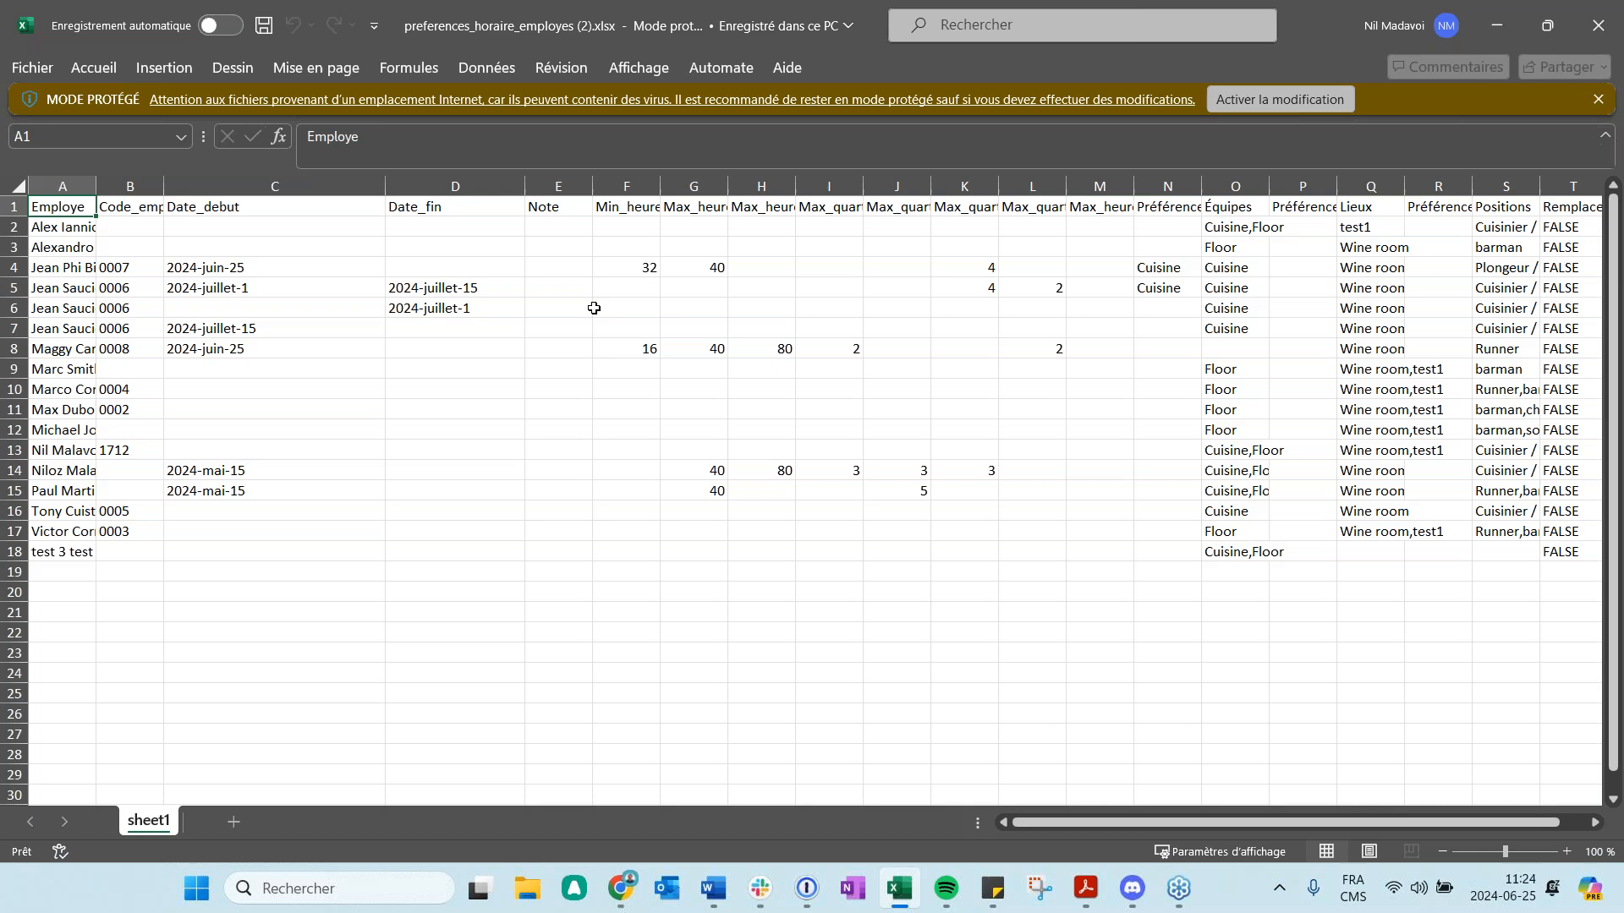
# - Widen the Min_heures_par_semaine and Max_heures_par_semaine columns and column K in the schedule preferences workbook
pyautogui.moveTo(661, 186); pyautogui.dragTo(746, 186)
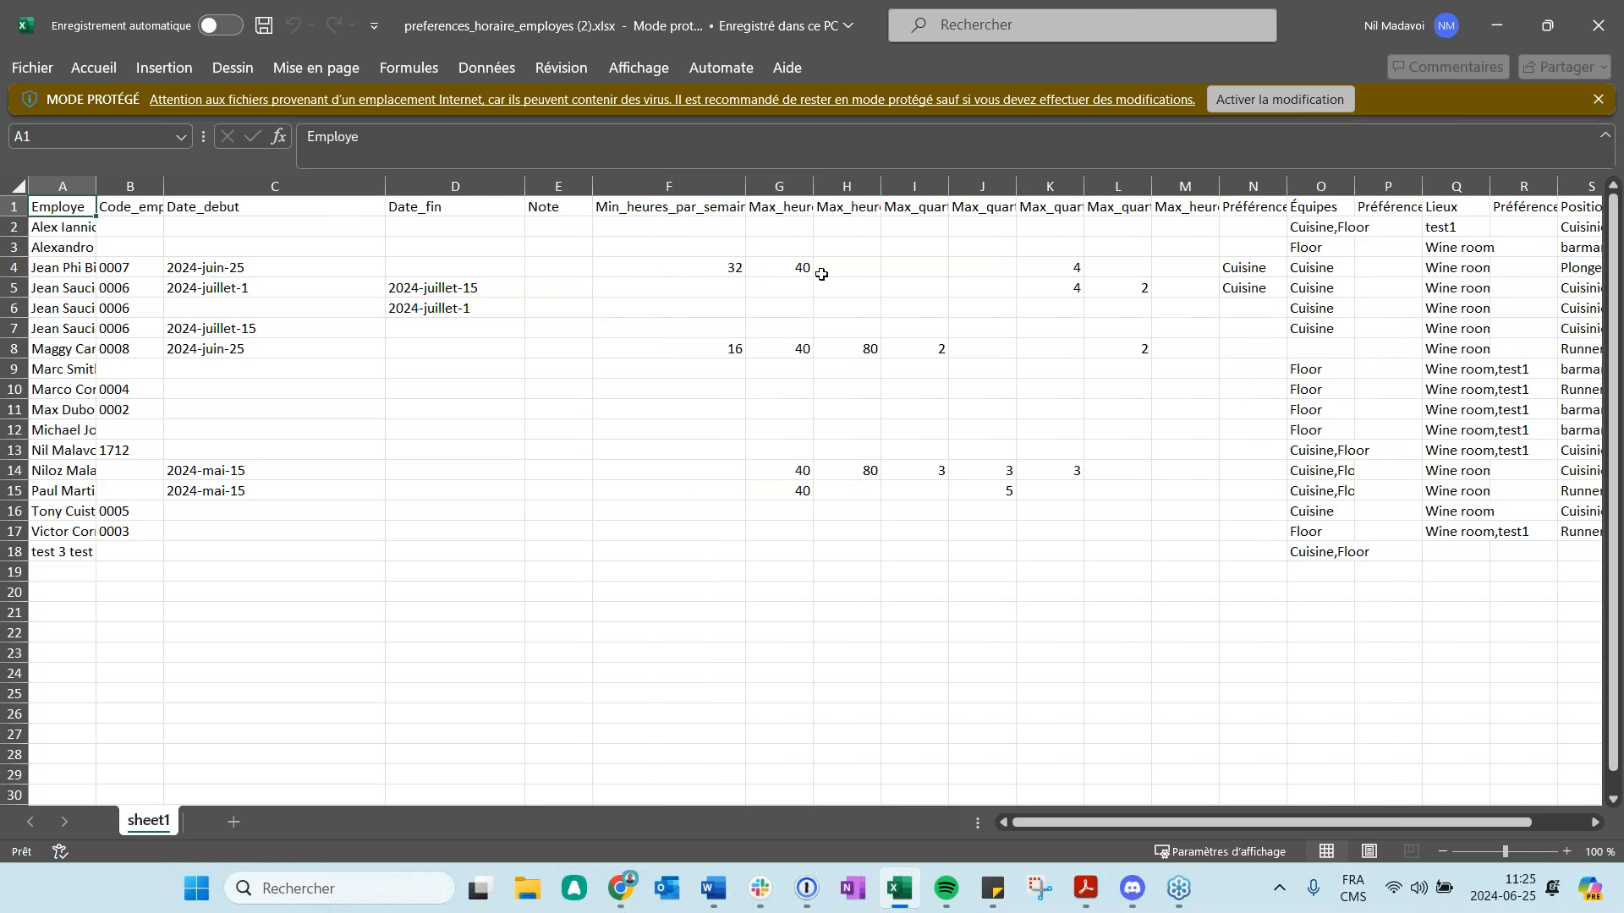
pyautogui.moveTo(814, 186); pyautogui.dragTo(928, 186)
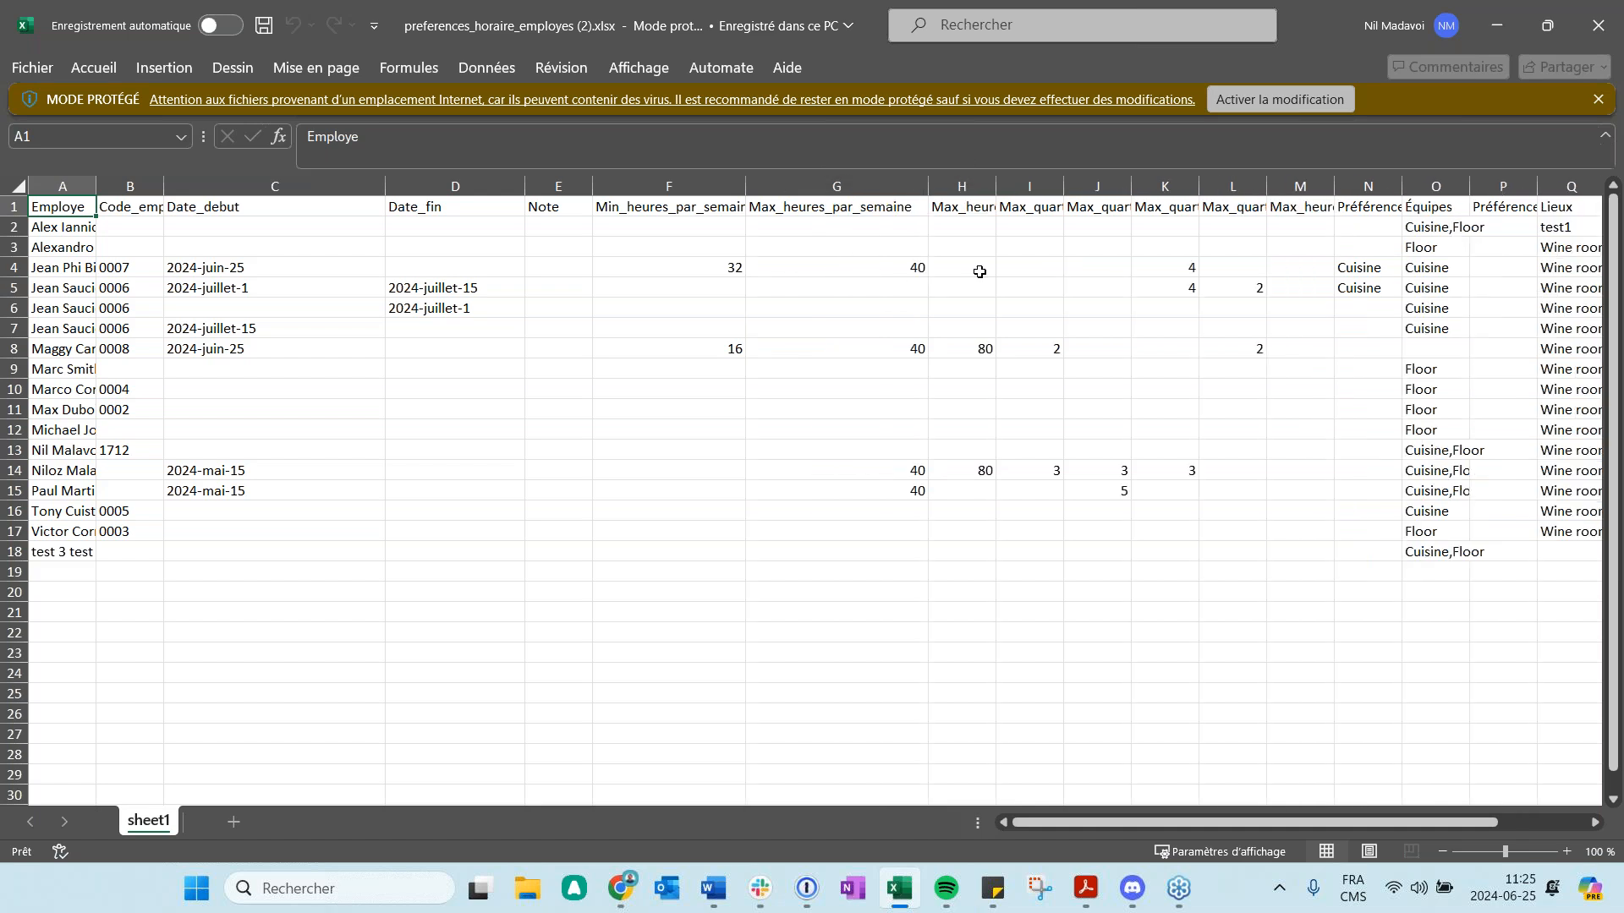
pyautogui.moveTo(1200, 187); pyautogui.dragTo(1274, 188)
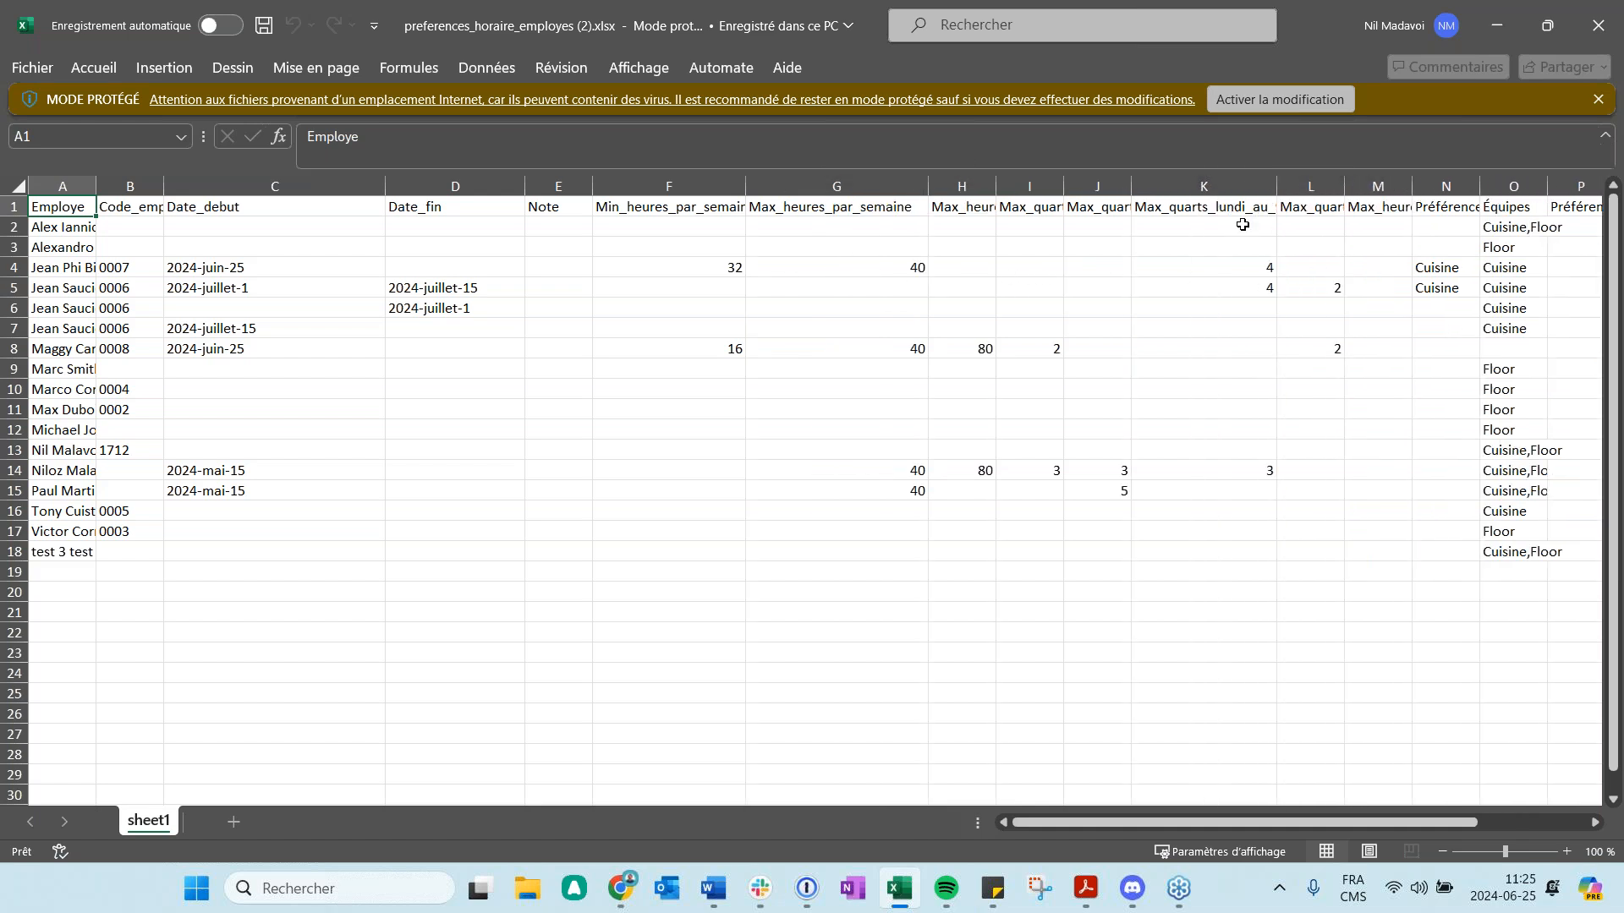
pyautogui.moveTo(1372, 820); pyautogui.dragTo(1455, 820)
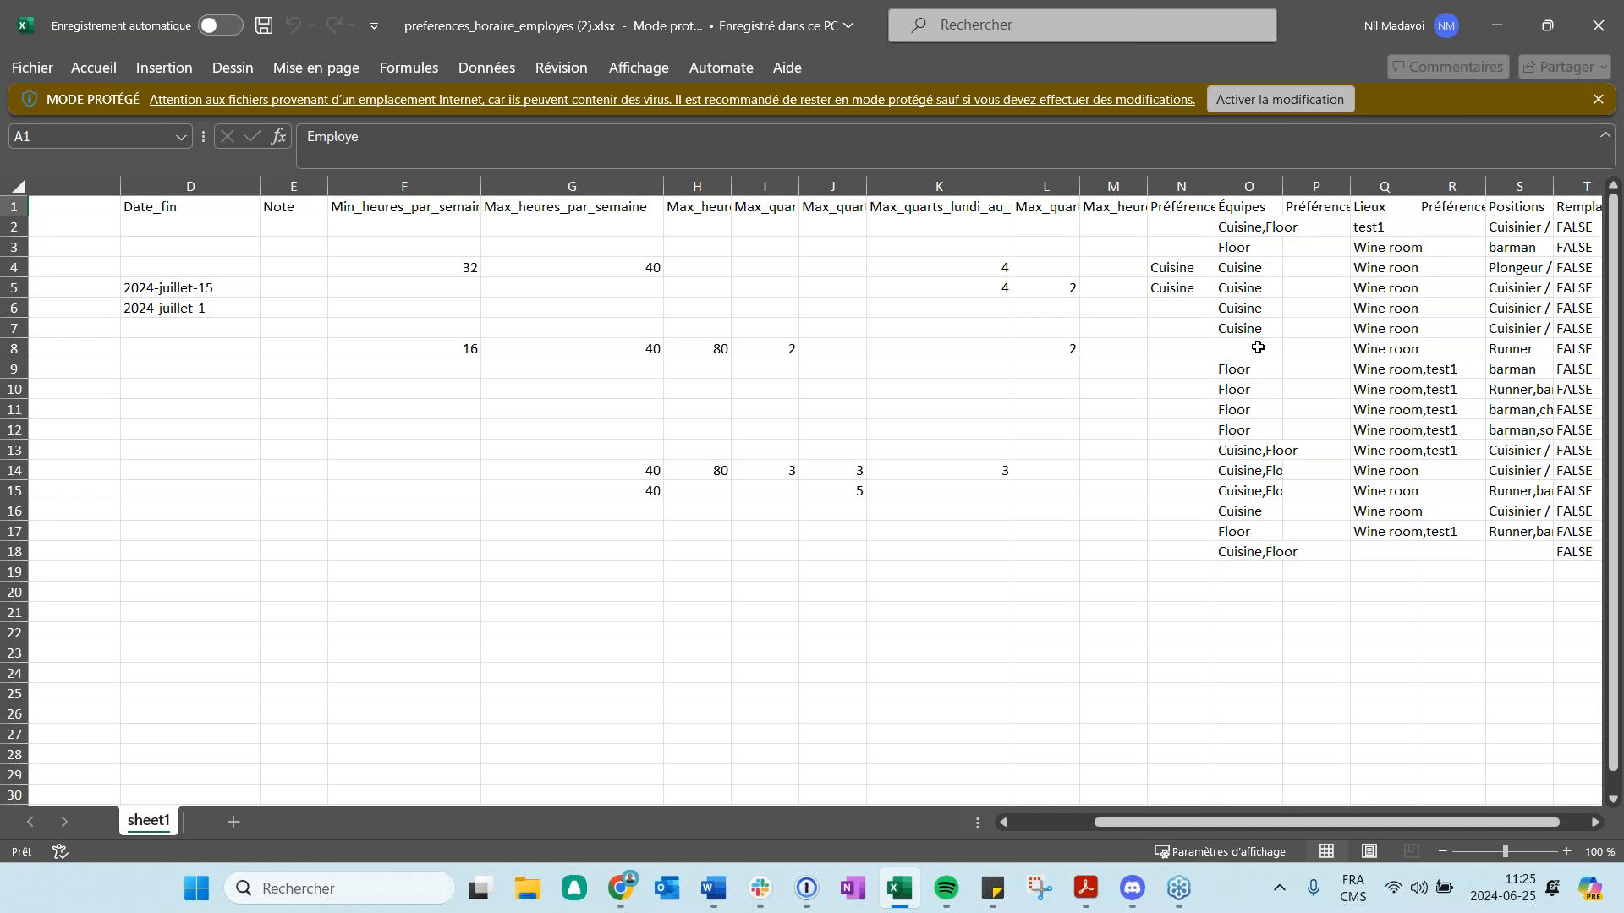
# - Switch to Evolia, close the availability form without saving, and return from the employee's file to the employee list
pyautogui.click(1496, 25)
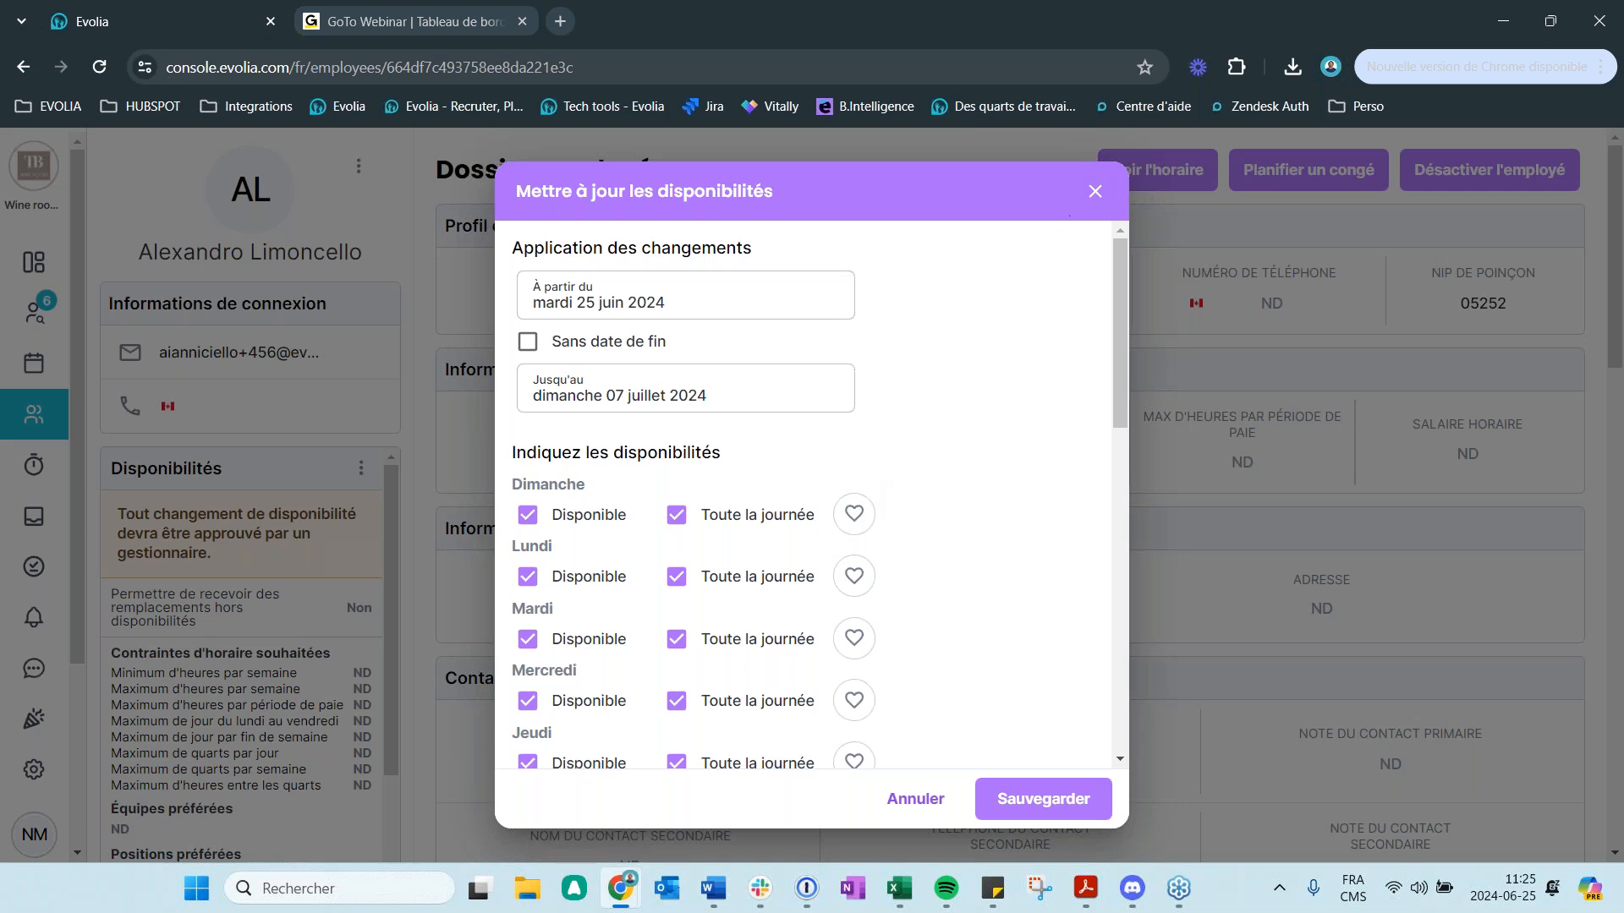
pyautogui.click(1094, 192)
pyautogui.scroll(-1, 1101, 451)
pyautogui.scroll(-10, 1101, 451)
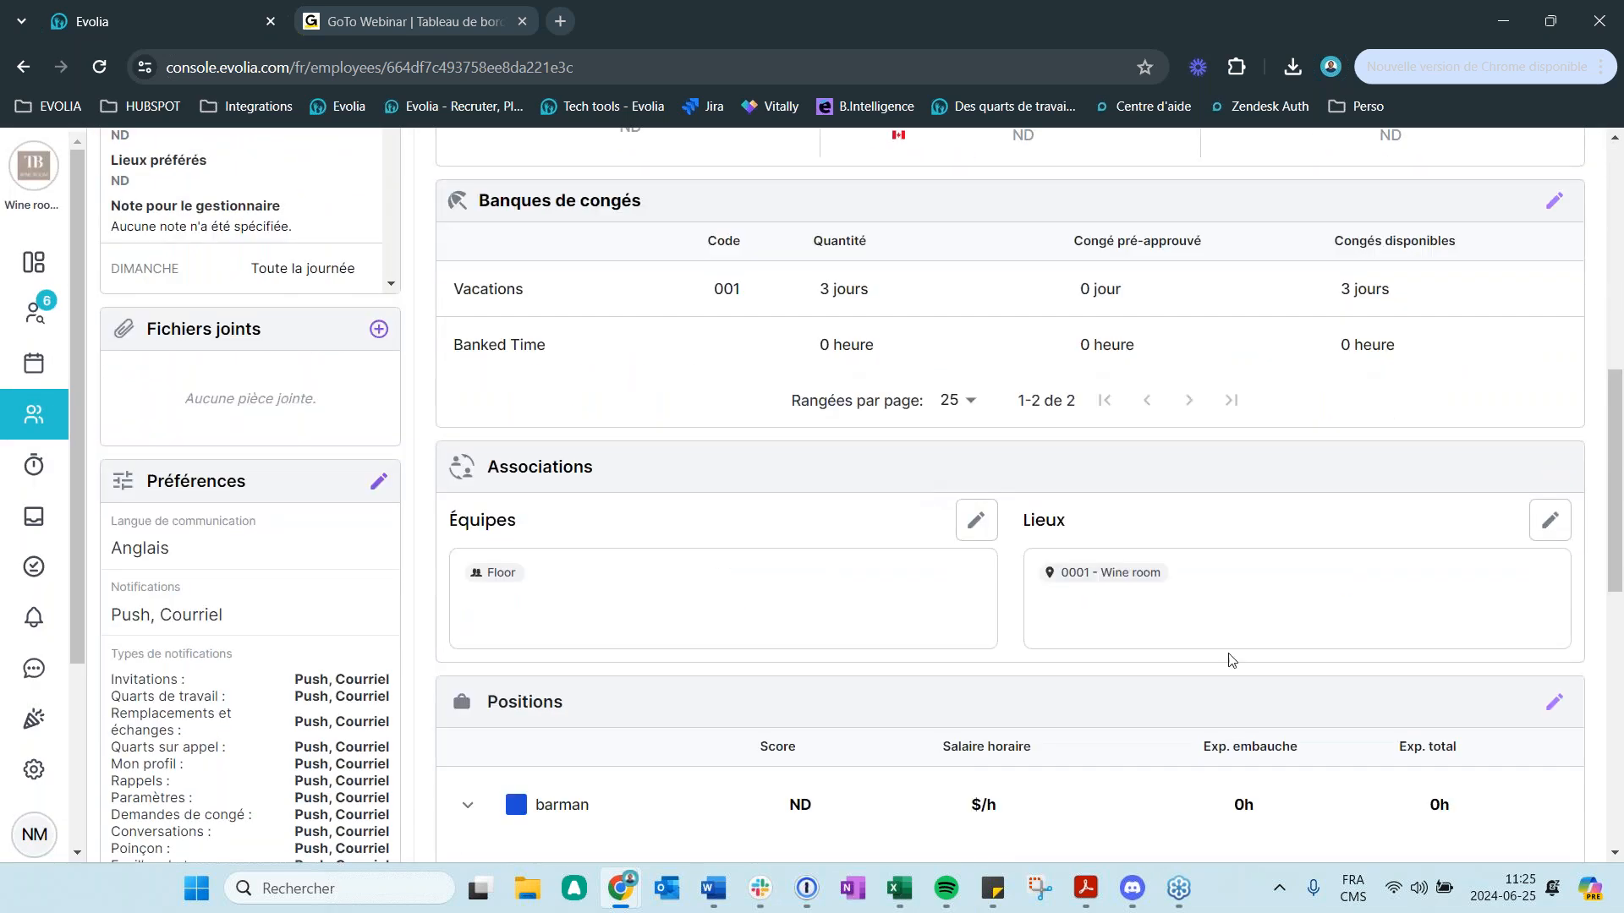
pyautogui.scroll(10, 663, 698)
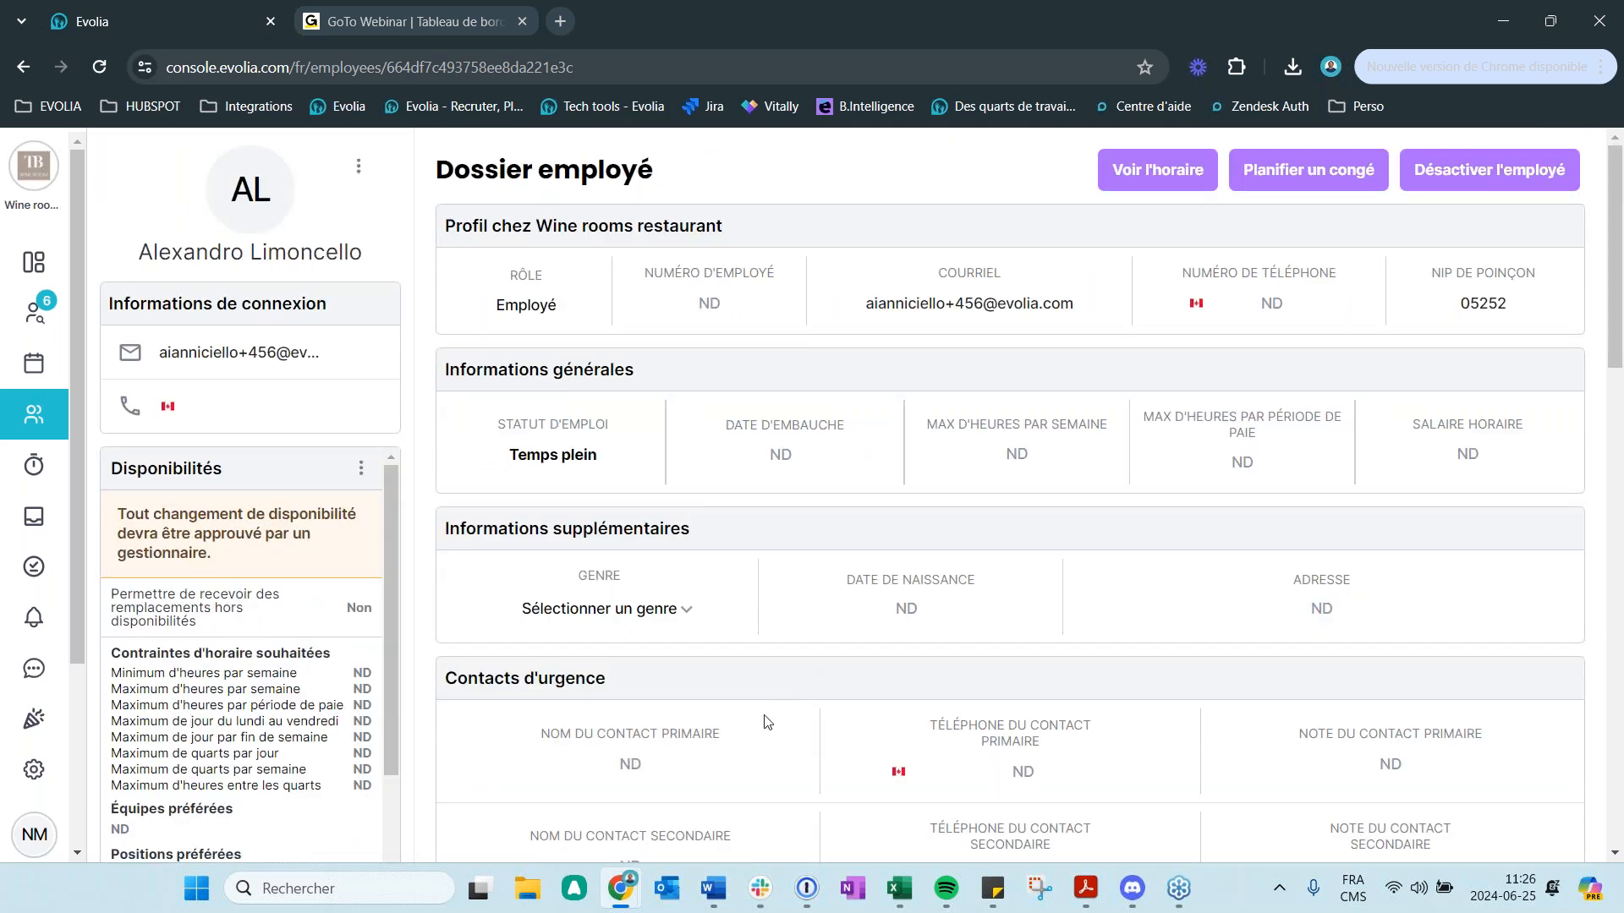
pyautogui.click(25, 416)
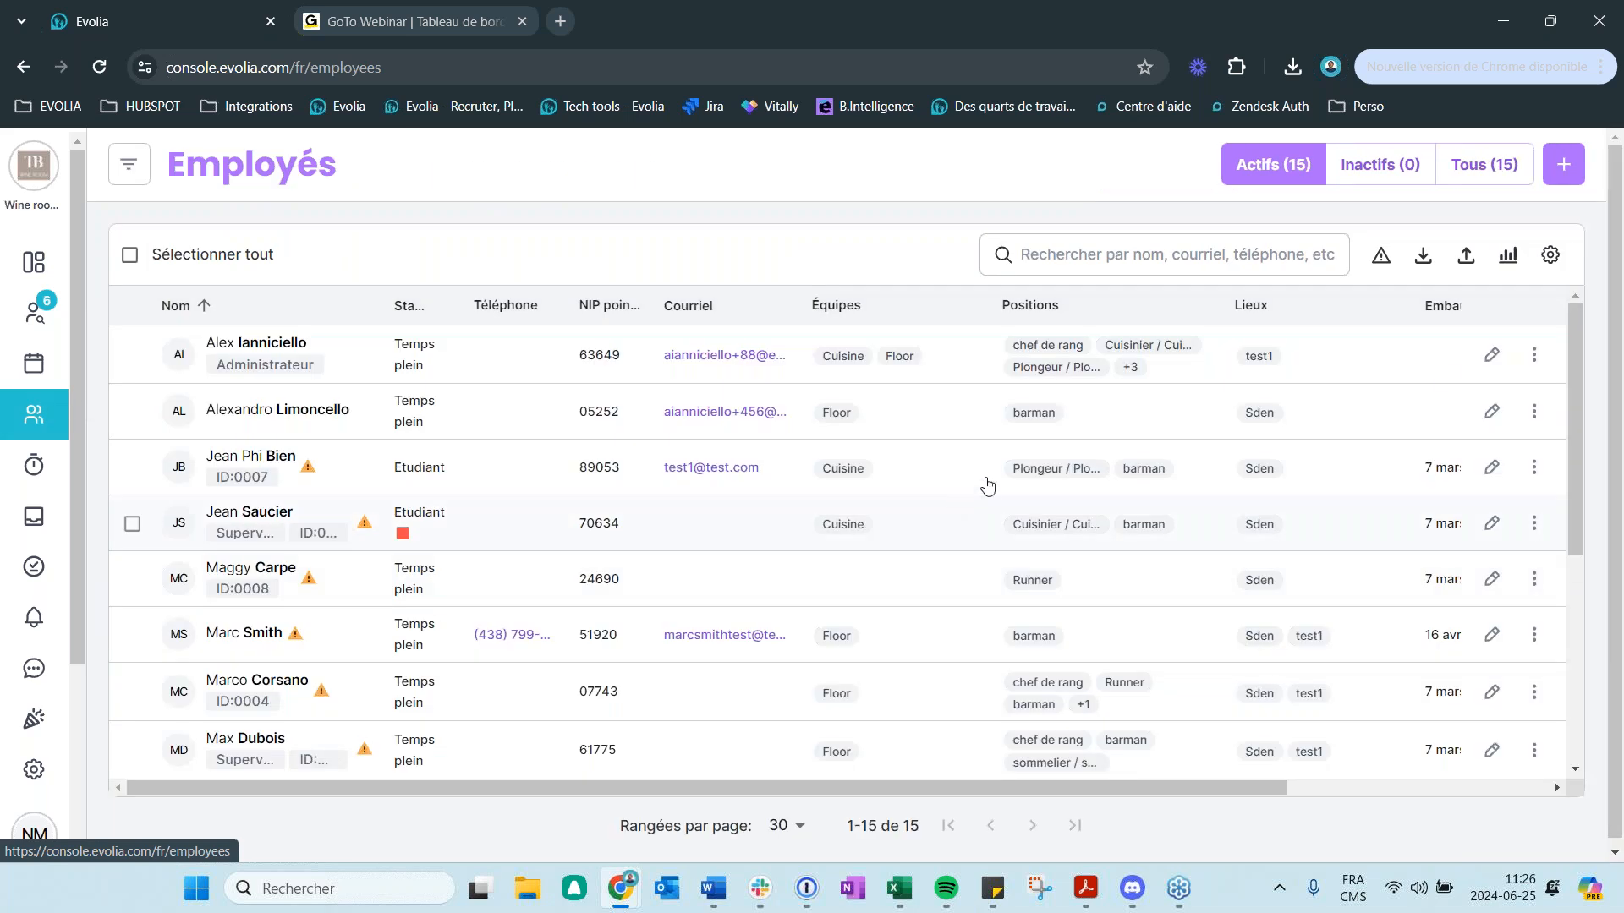
# - Start an employee import, download its template file (fichier gabarit), and open the downloaded CSV in Excel
pyautogui.click(1467, 258)
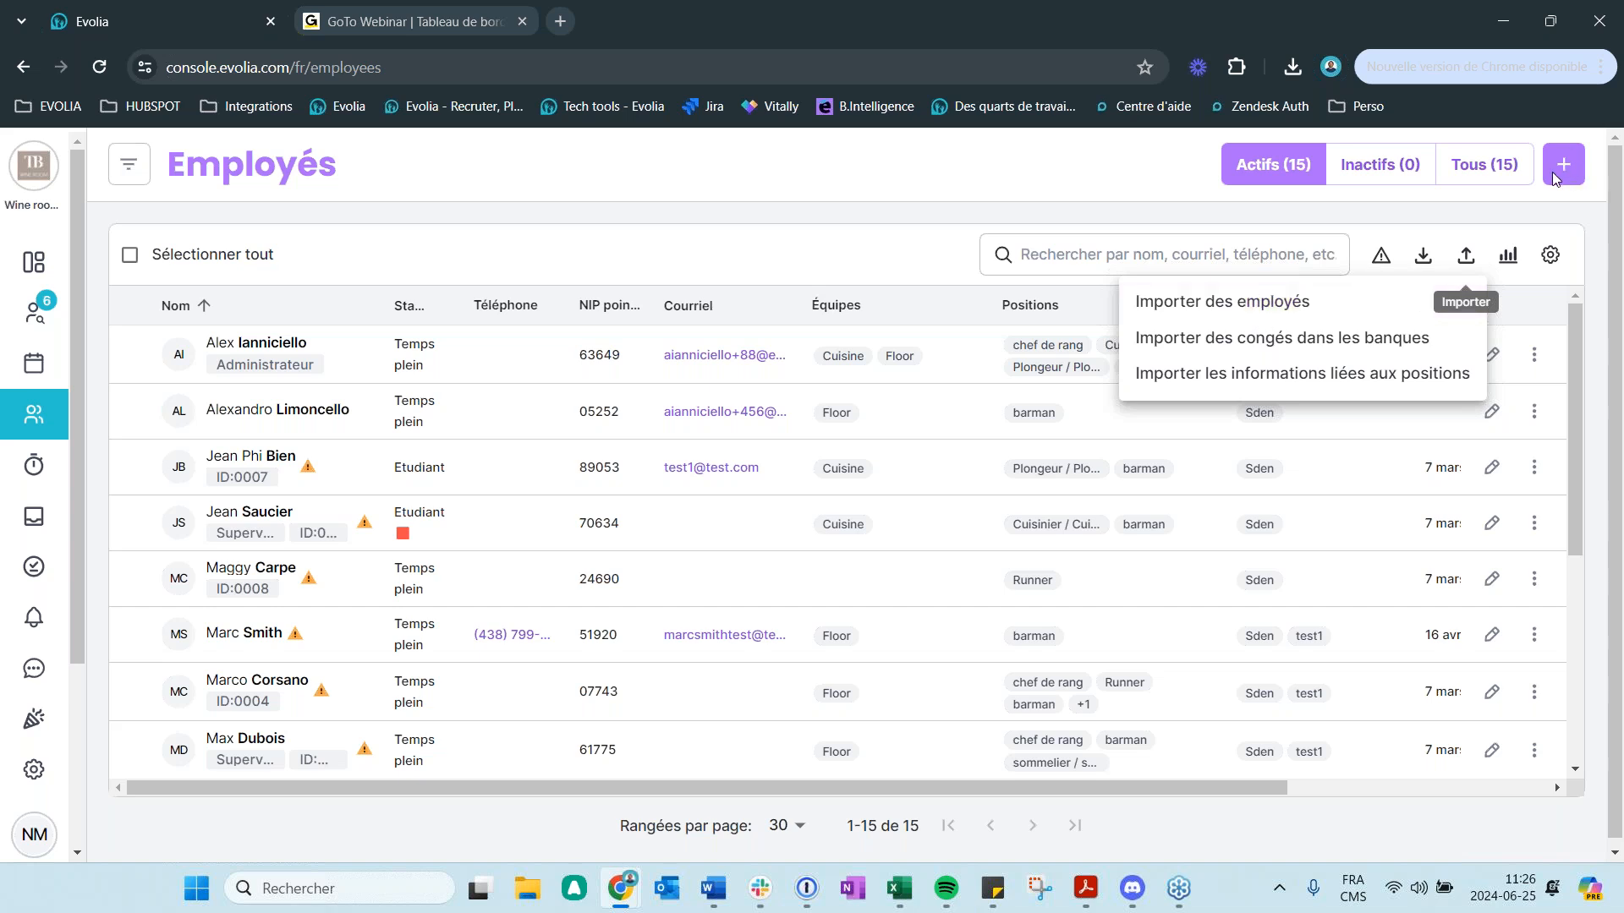
pyautogui.click(1215, 308)
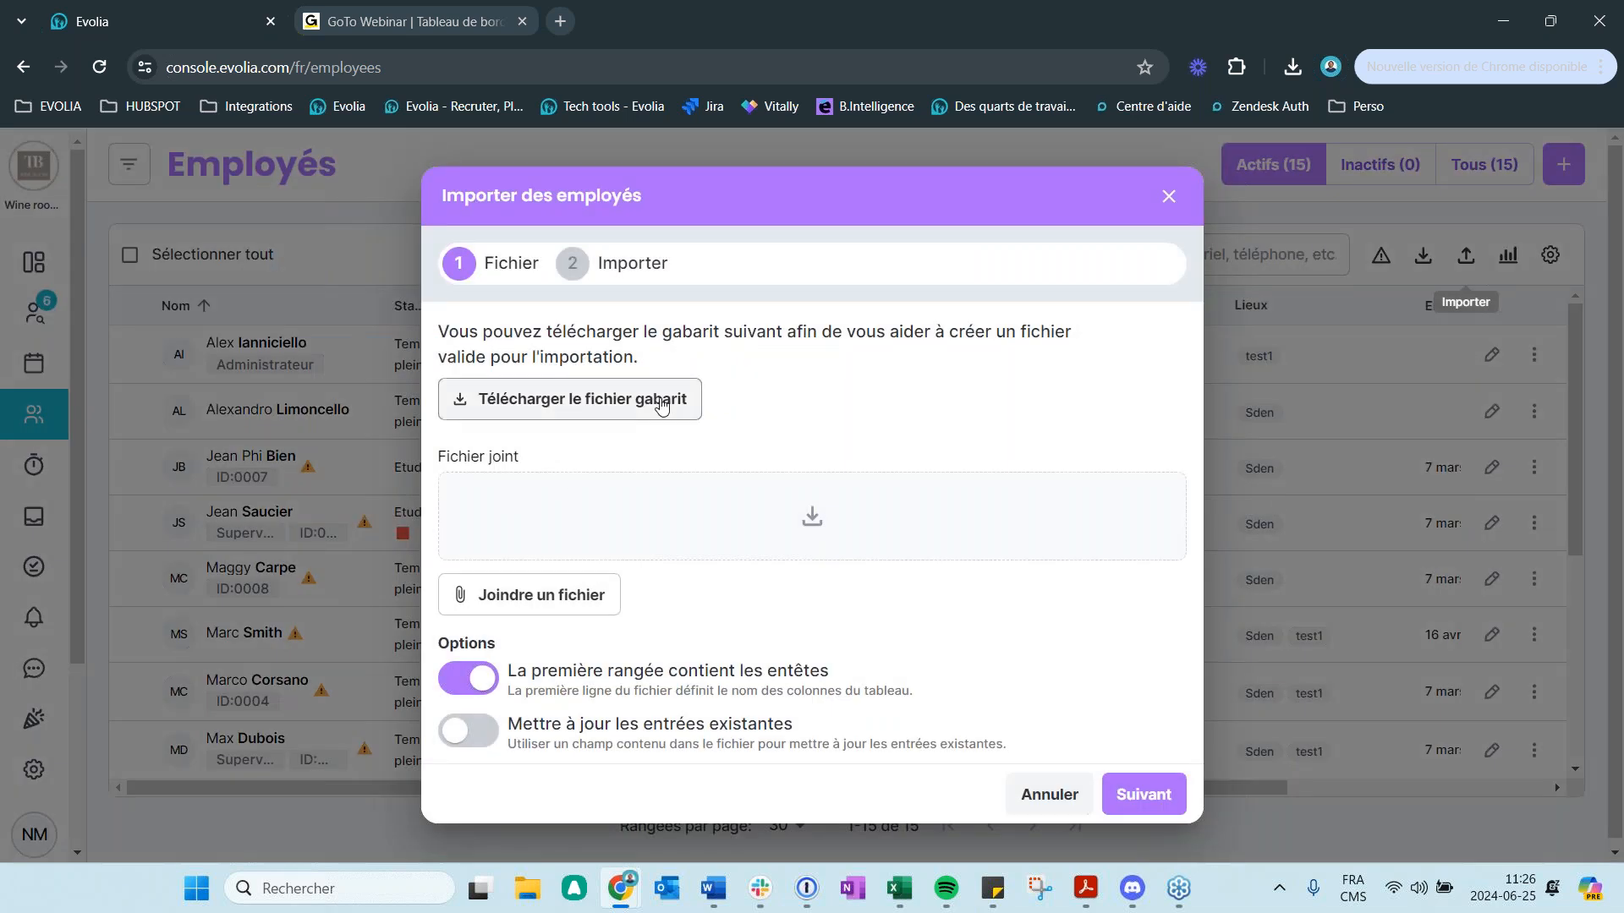
pyautogui.click(607, 418)
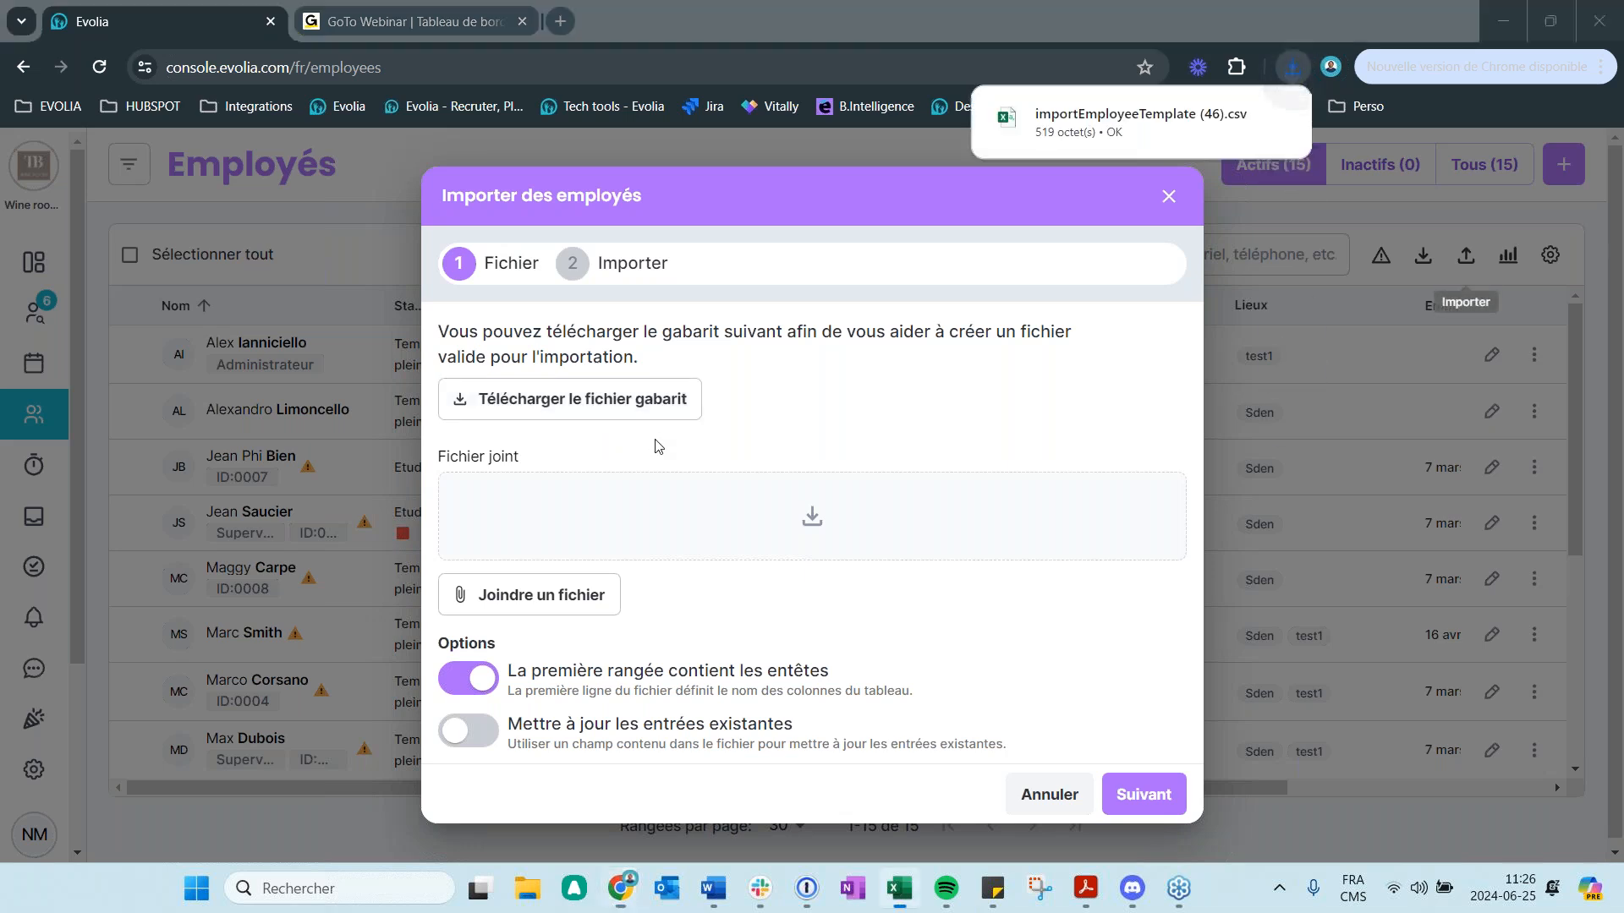
pyautogui.click(1142, 126)
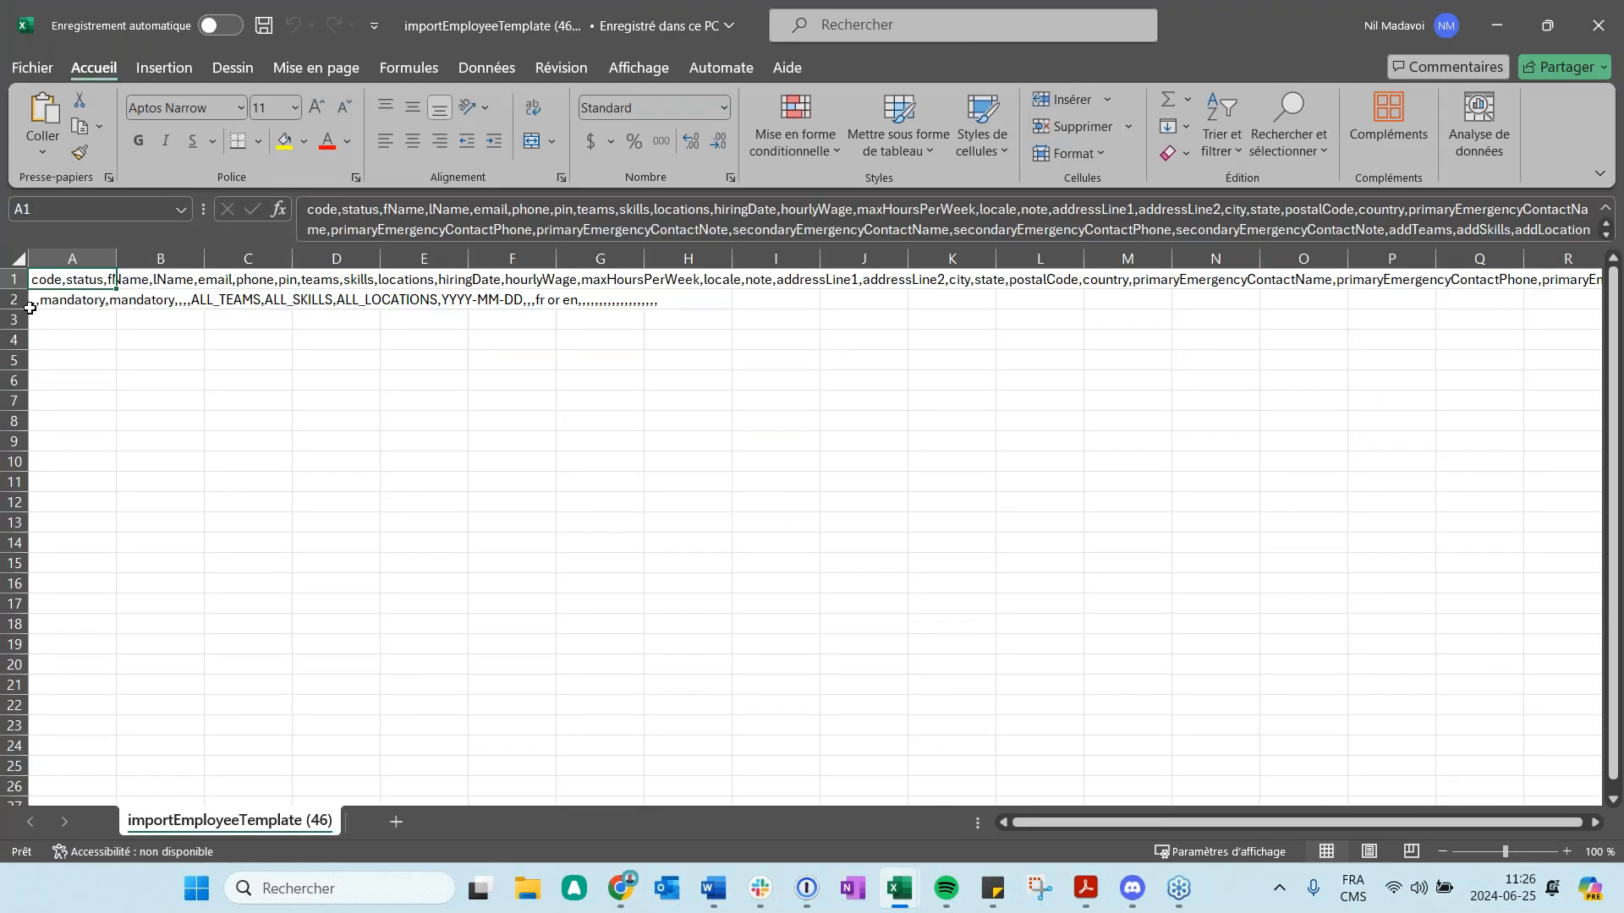
# - Split the comma-separated template data in column A into separate columns, using the Délimité type and Standard format
pyautogui.click(72, 259)
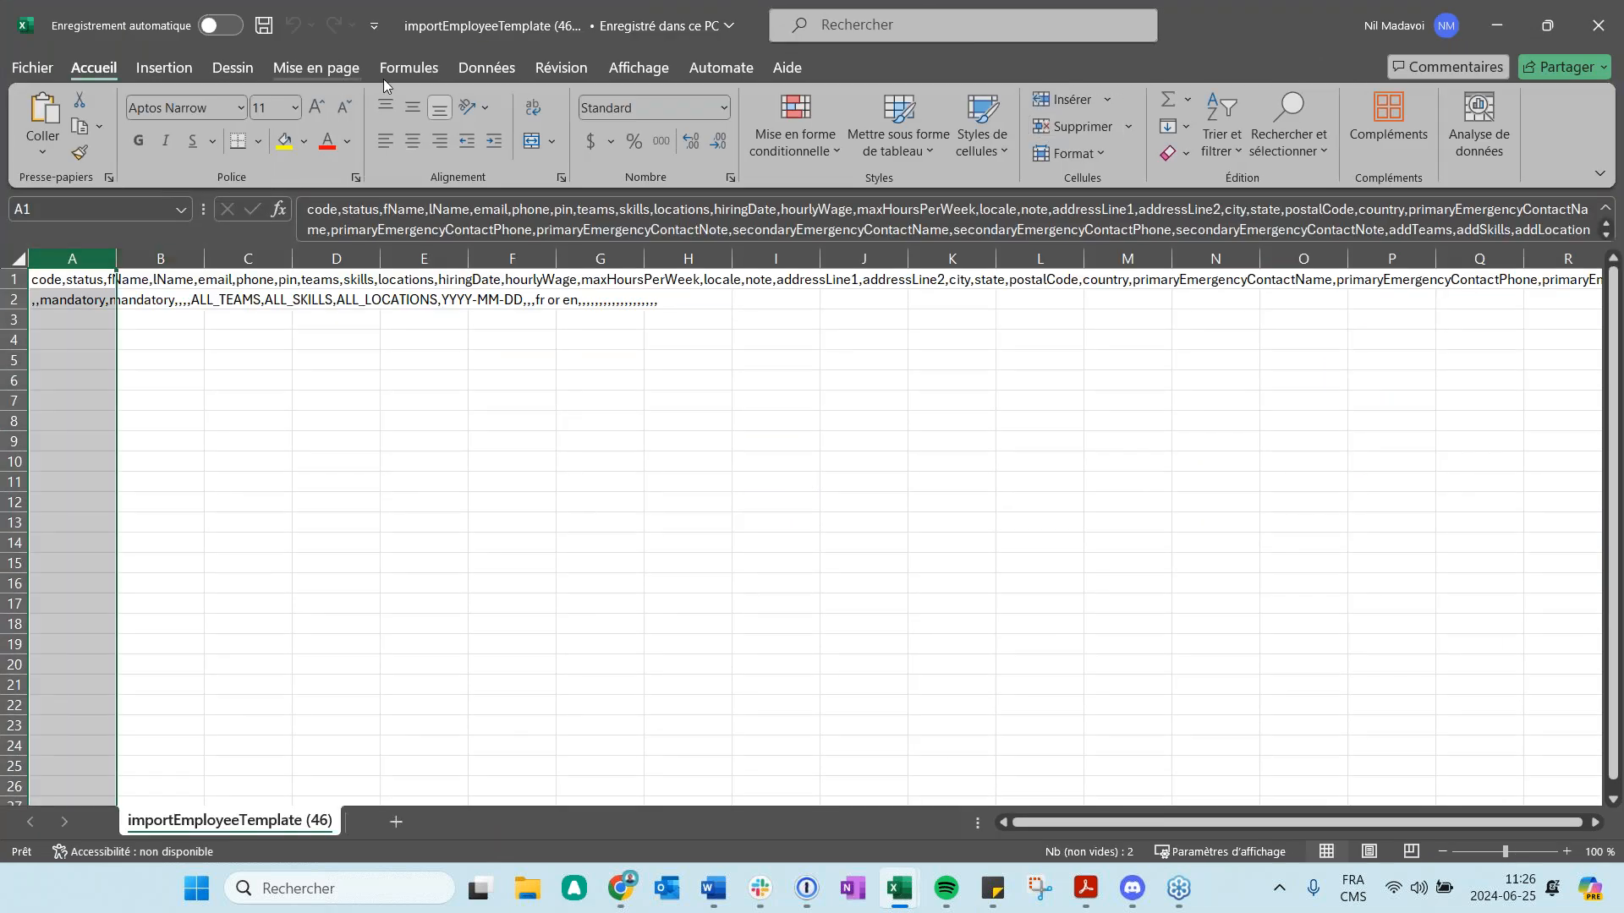
pyautogui.click(487, 69)
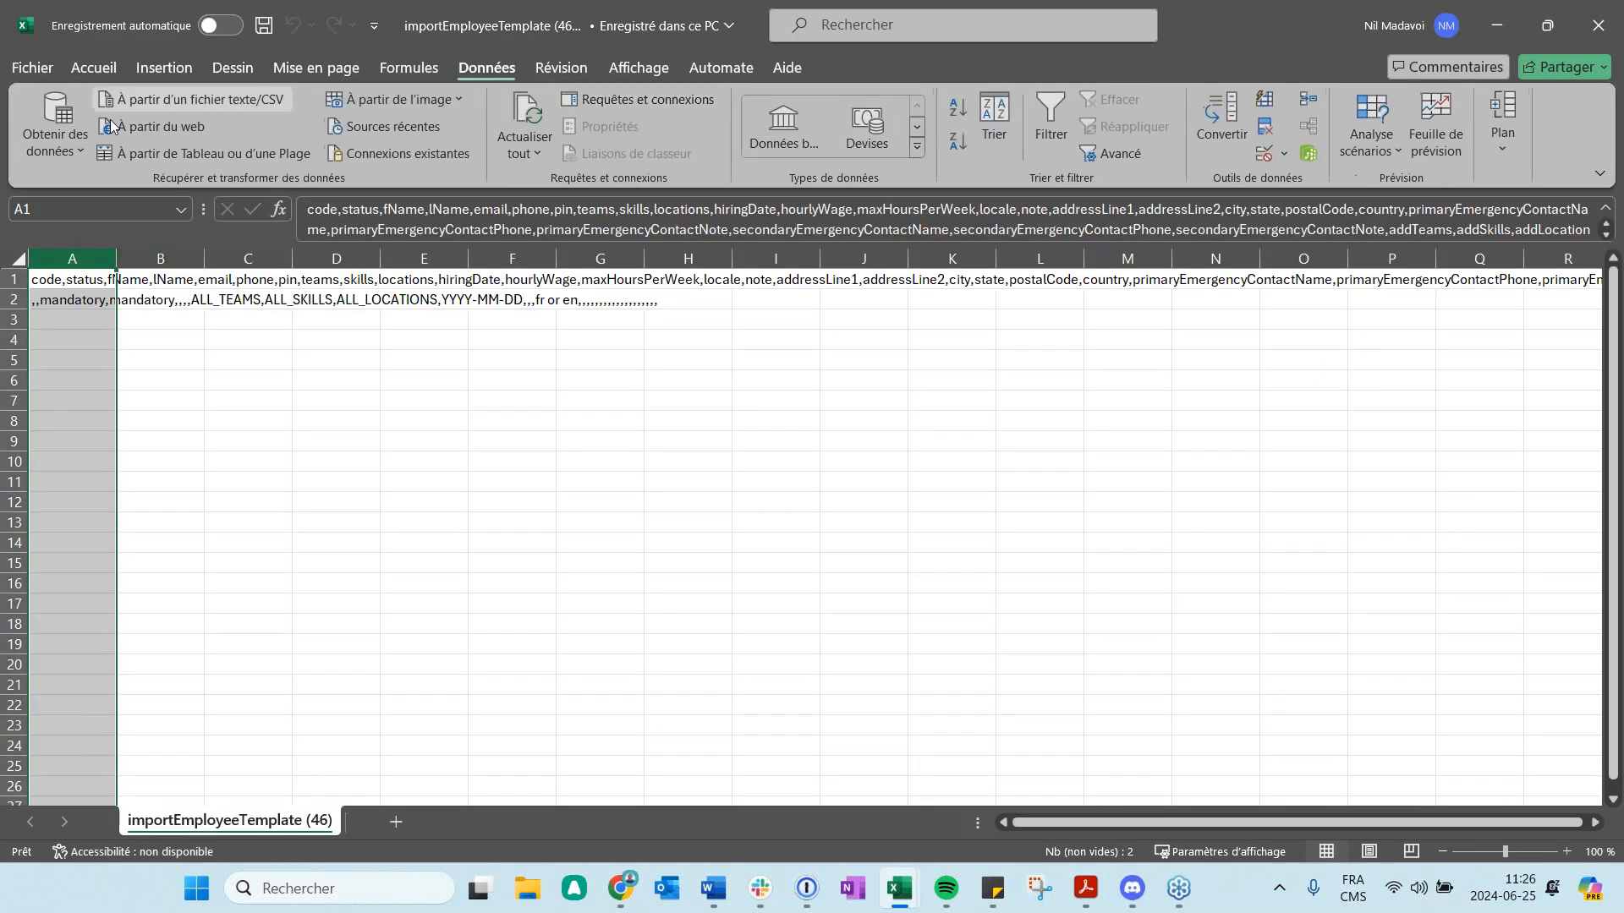
pyautogui.click(1222, 122)
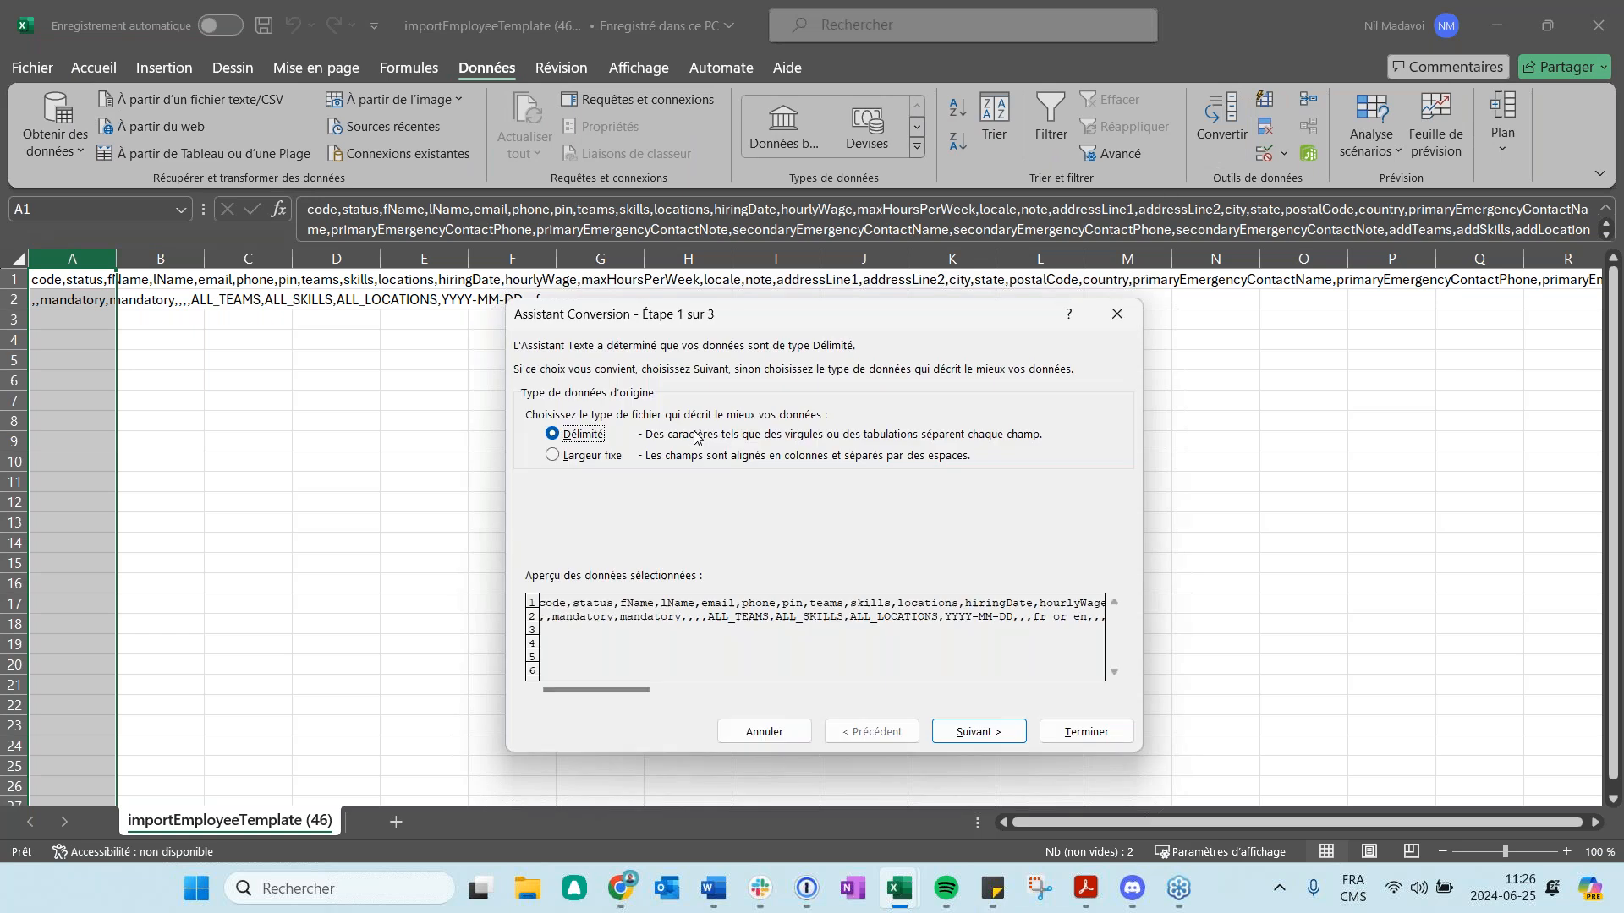
pyautogui.click(979, 732)
pyautogui.press('Return')
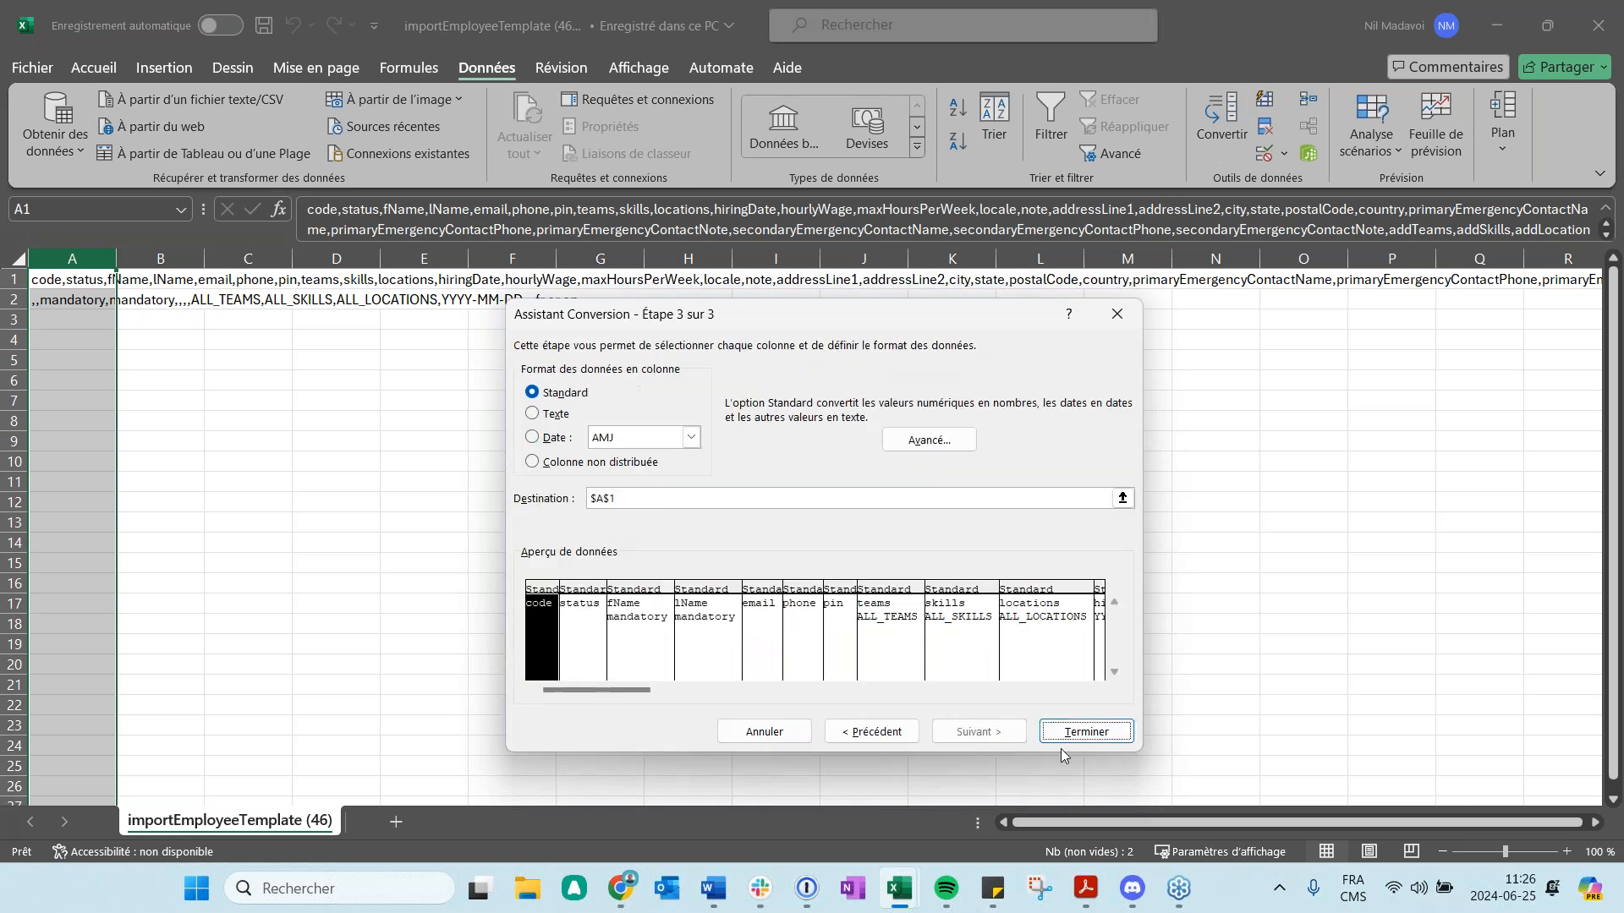
pyautogui.click(1064, 740)
pyautogui.click(197, 455)
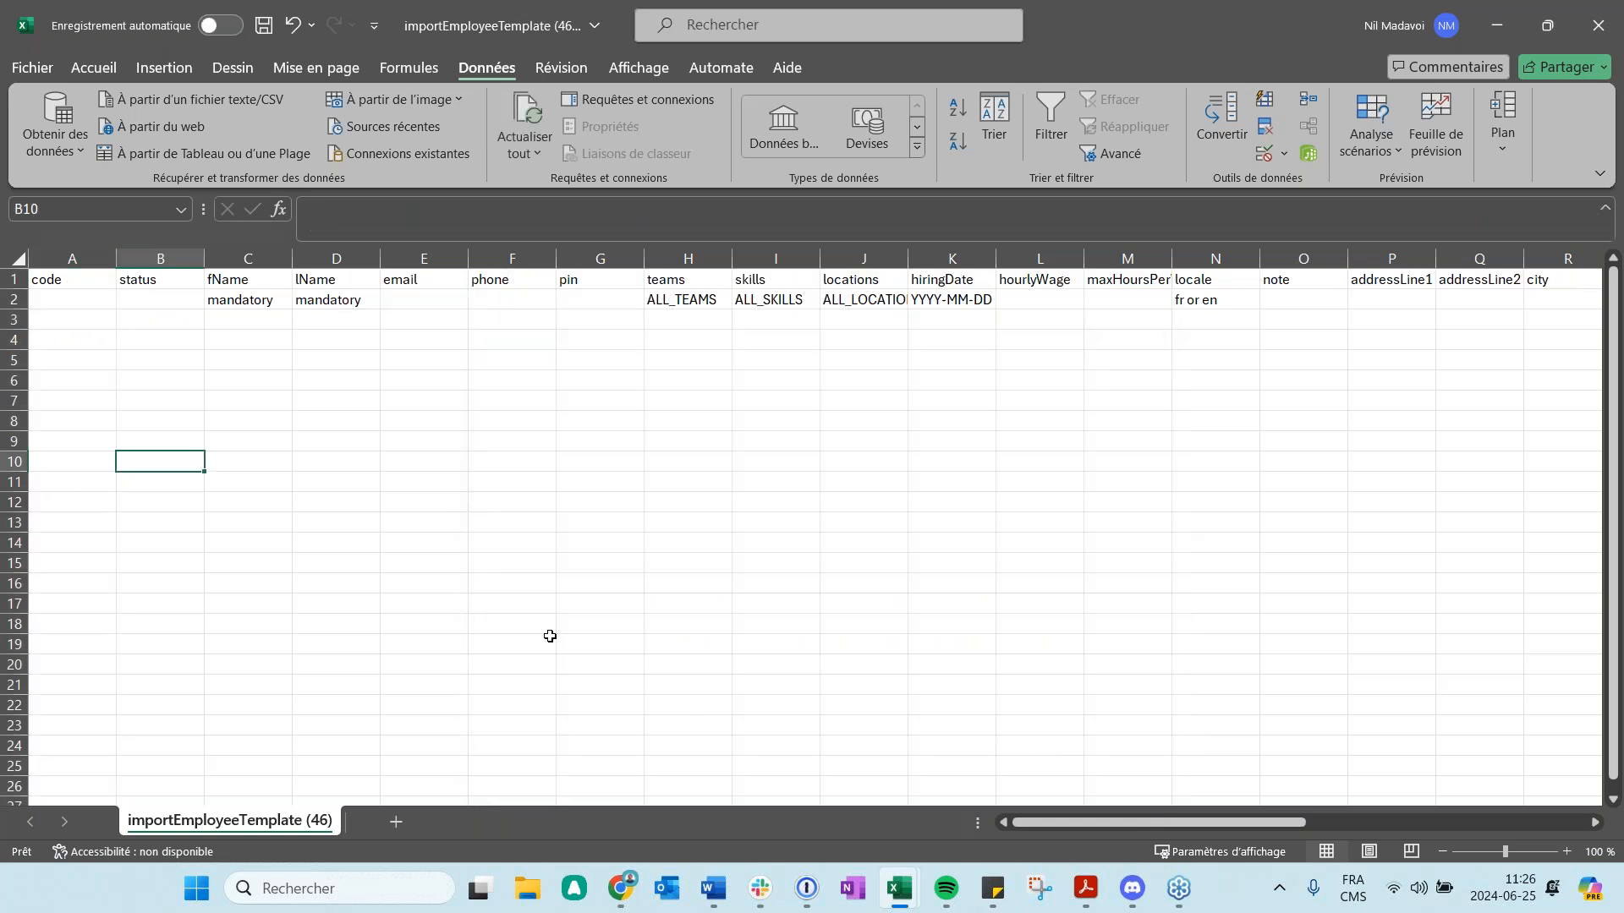
# - Look at the template's code and status fields, switch to the Evolia import window, and return to the template workbook
pyautogui.click(55, 302)
pyautogui.click(138, 303)
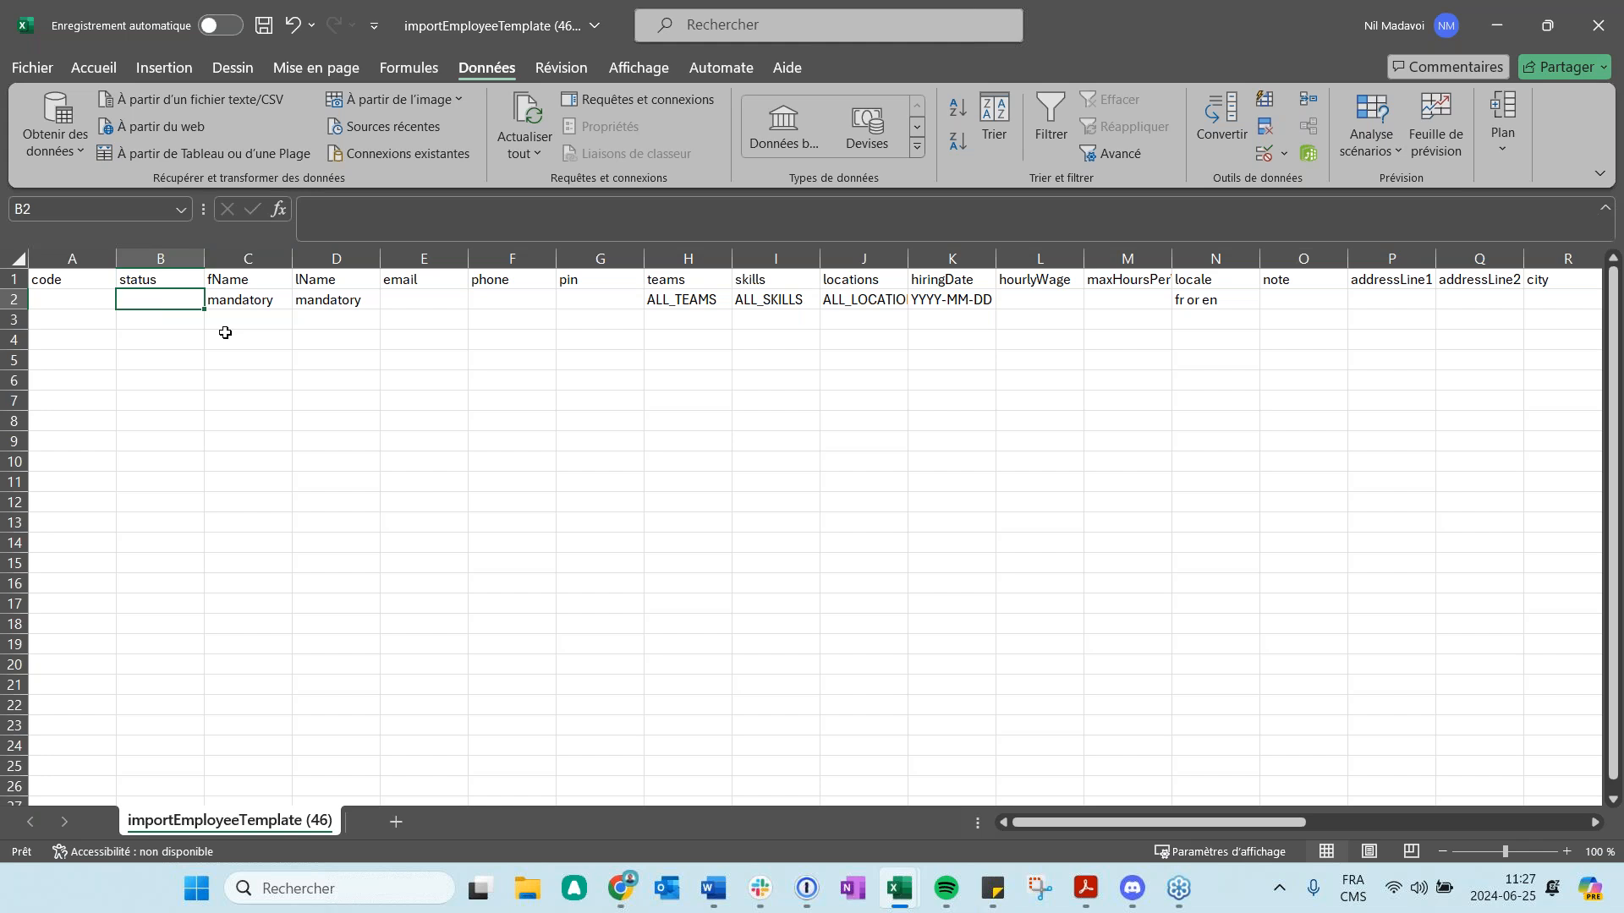
pyautogui.click(1500, 29)
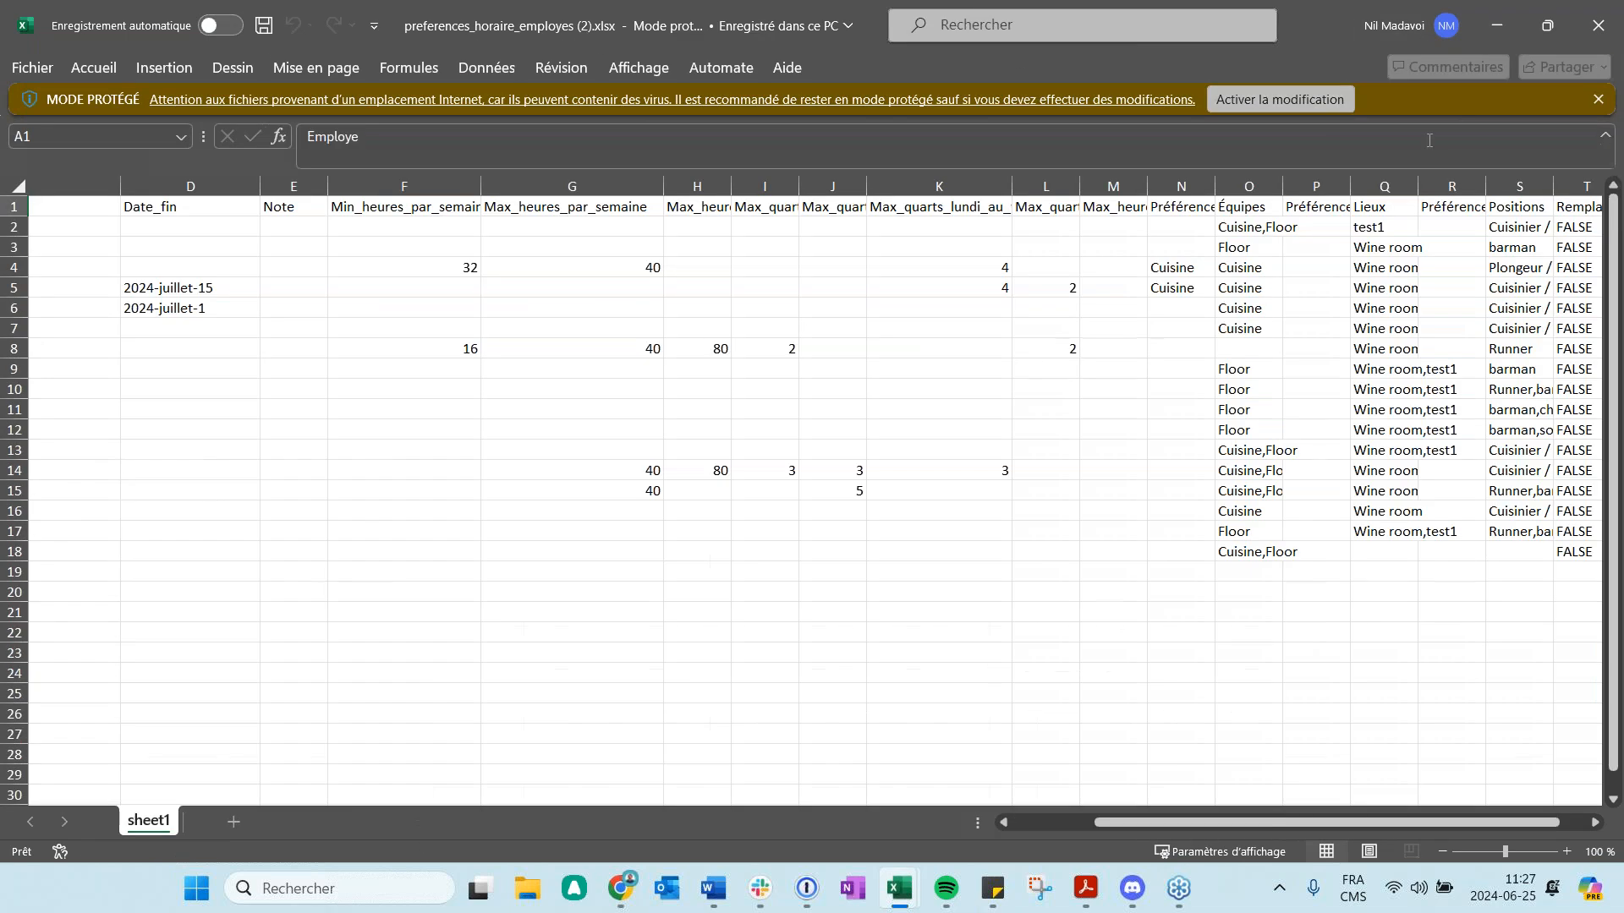
pyautogui.click(1519, 25)
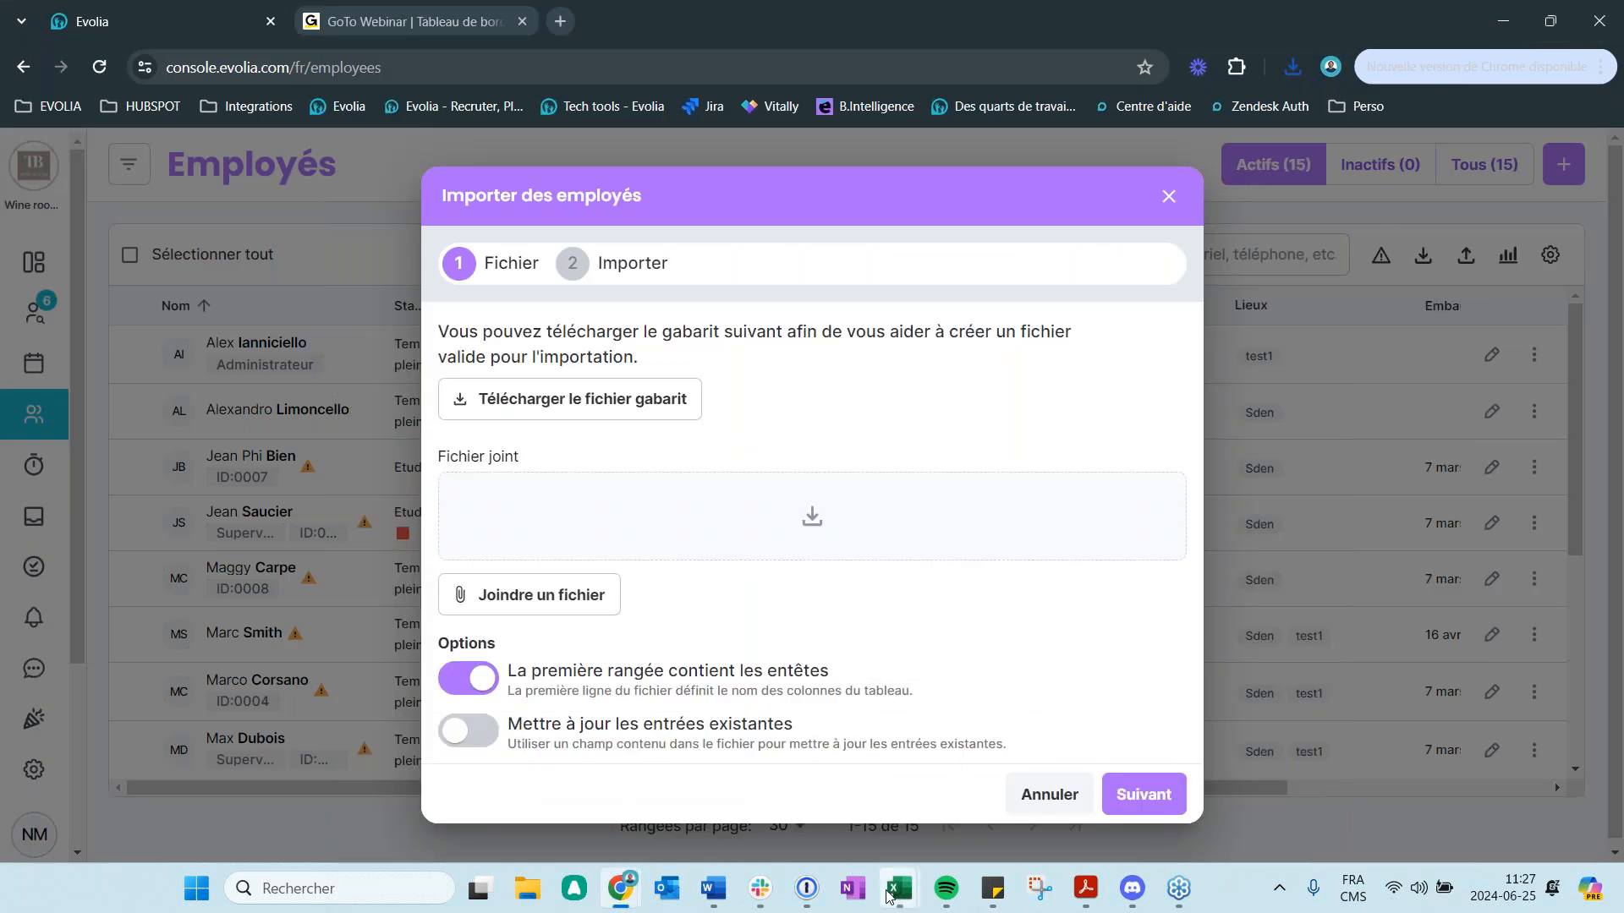
pyautogui.click(1036, 795)
pyautogui.click(570, 433)
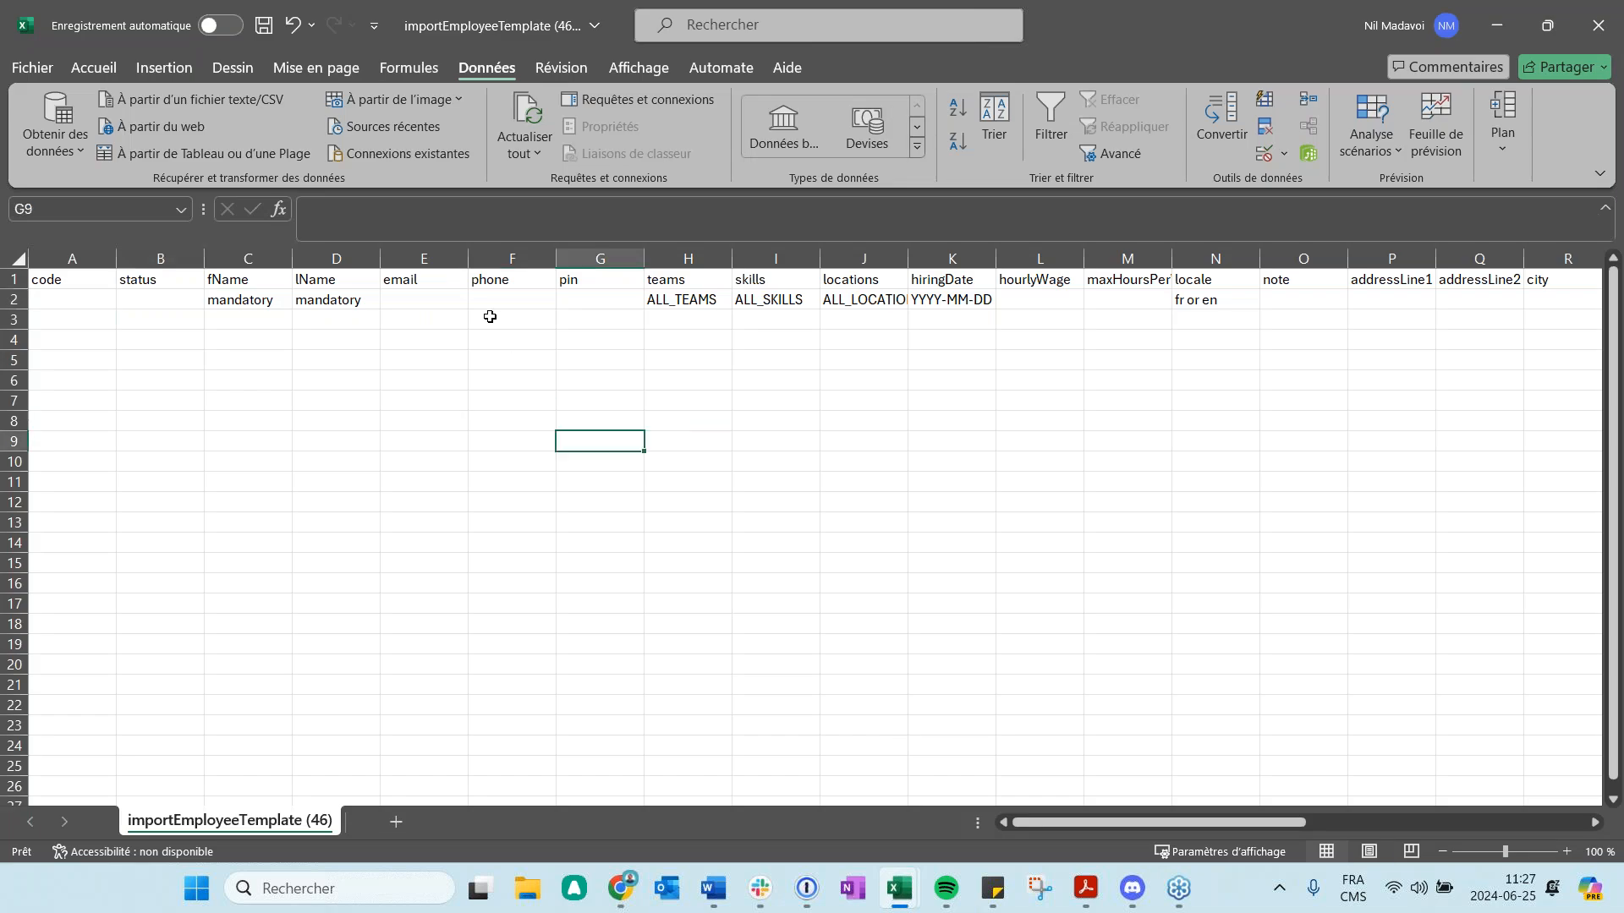
# - Widen the email, phone and pin columns of the import template and fit the maxHoursPerWeek column to its header
pyautogui.moveTo(470, 255); pyautogui.dragTo(815, 259)
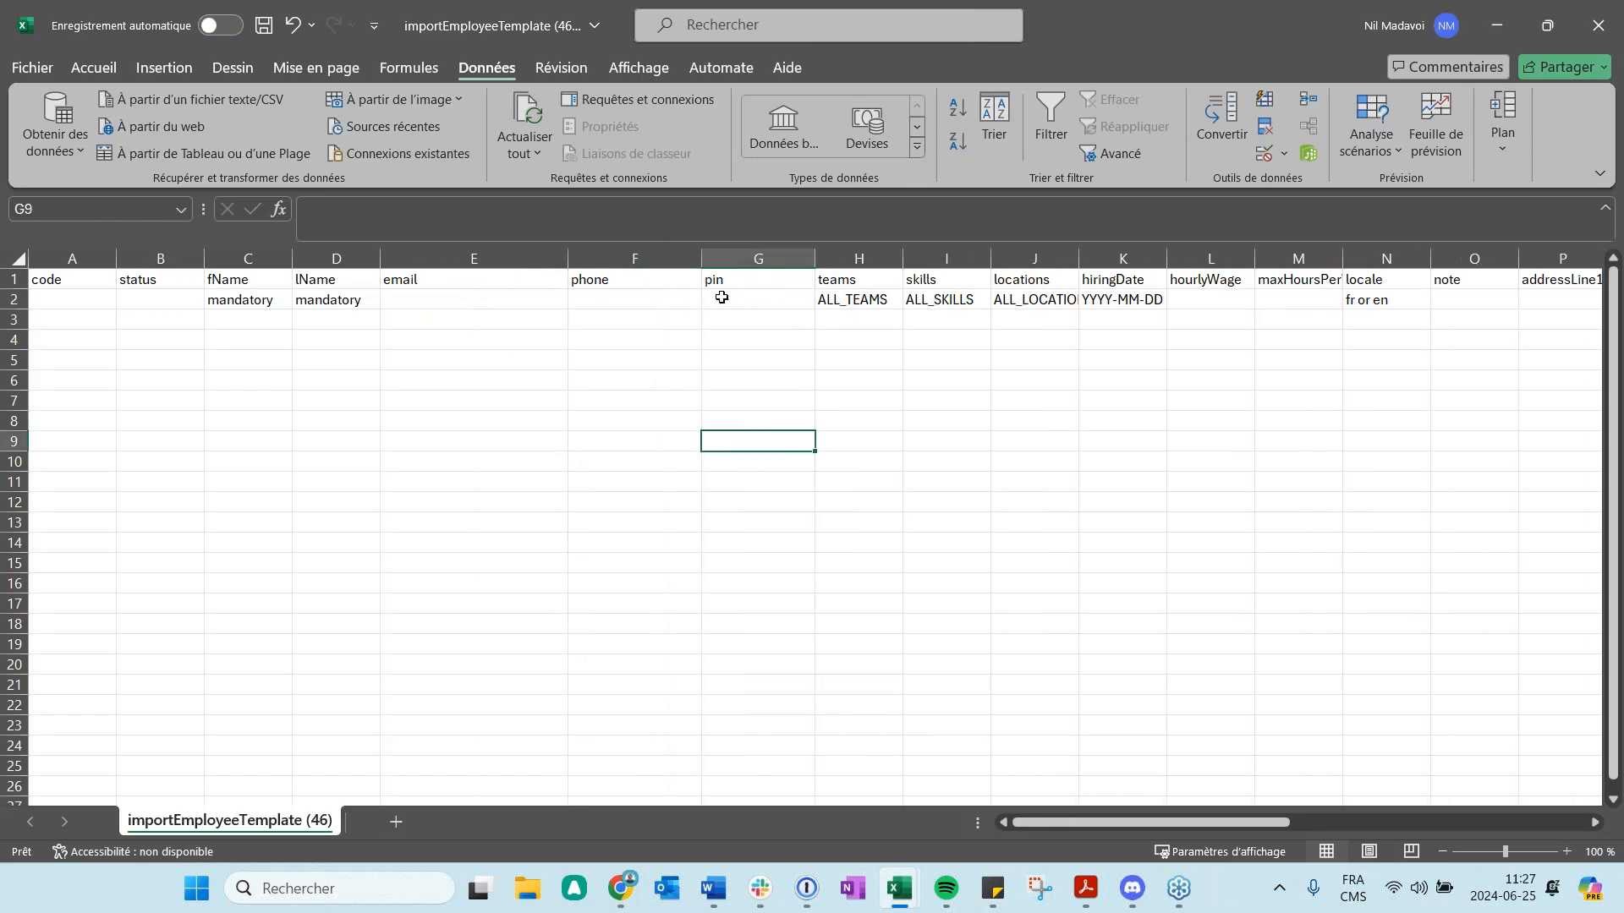
pyautogui.moveTo(749, 280); pyautogui.dragTo(722, 525)
pyautogui.click(743, 620)
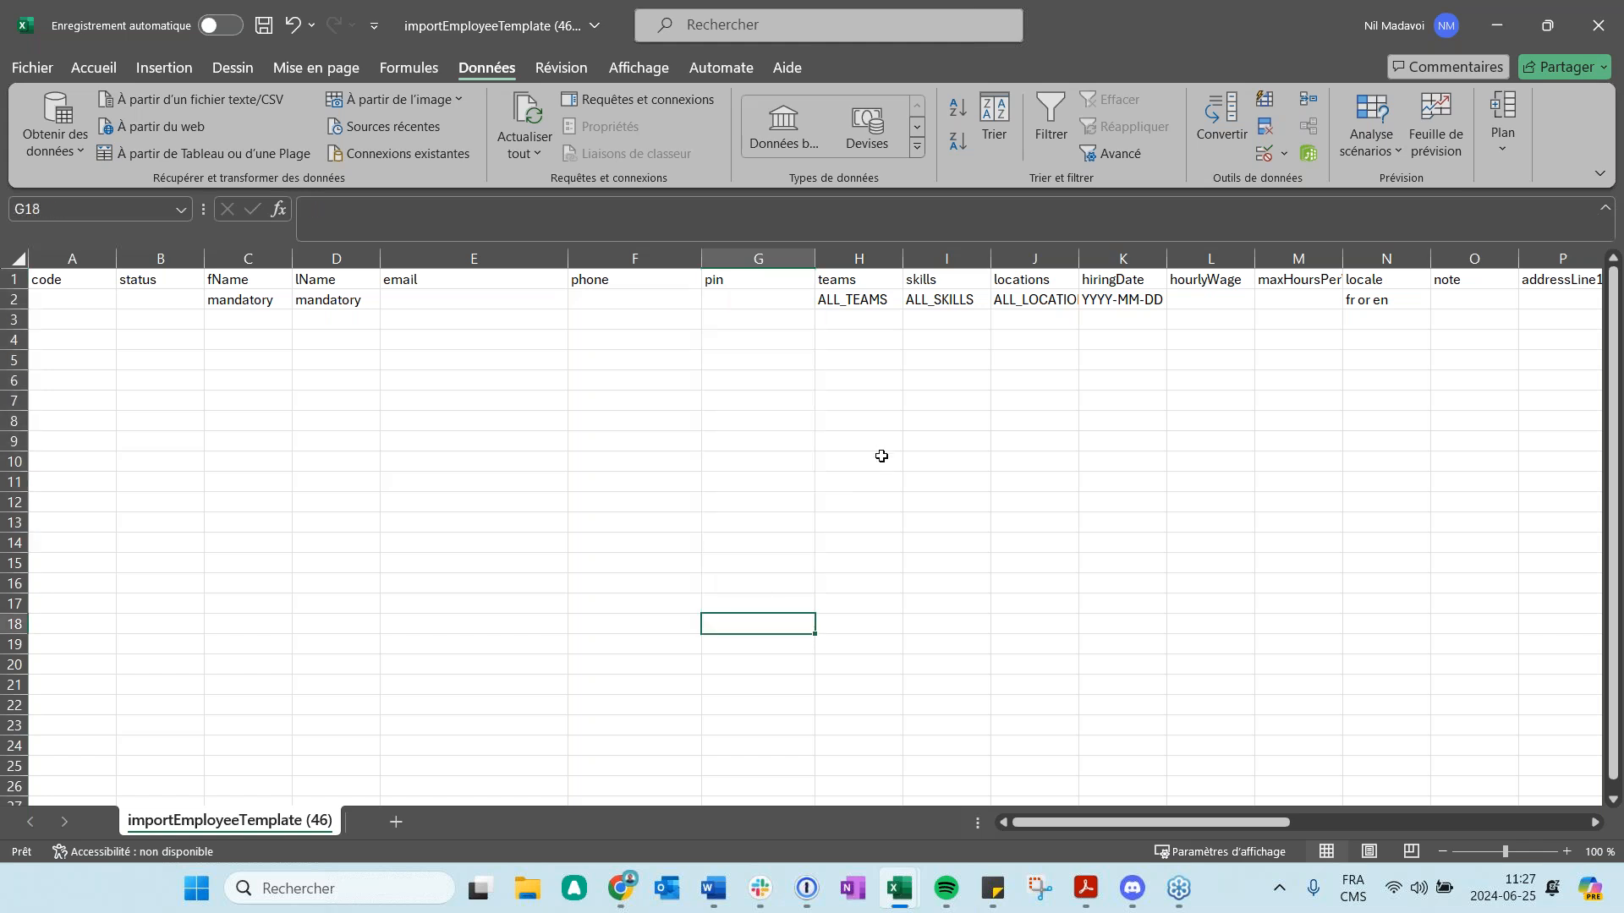
pyautogui.moveTo(1273, 835); pyautogui.dragTo(1324, 833)
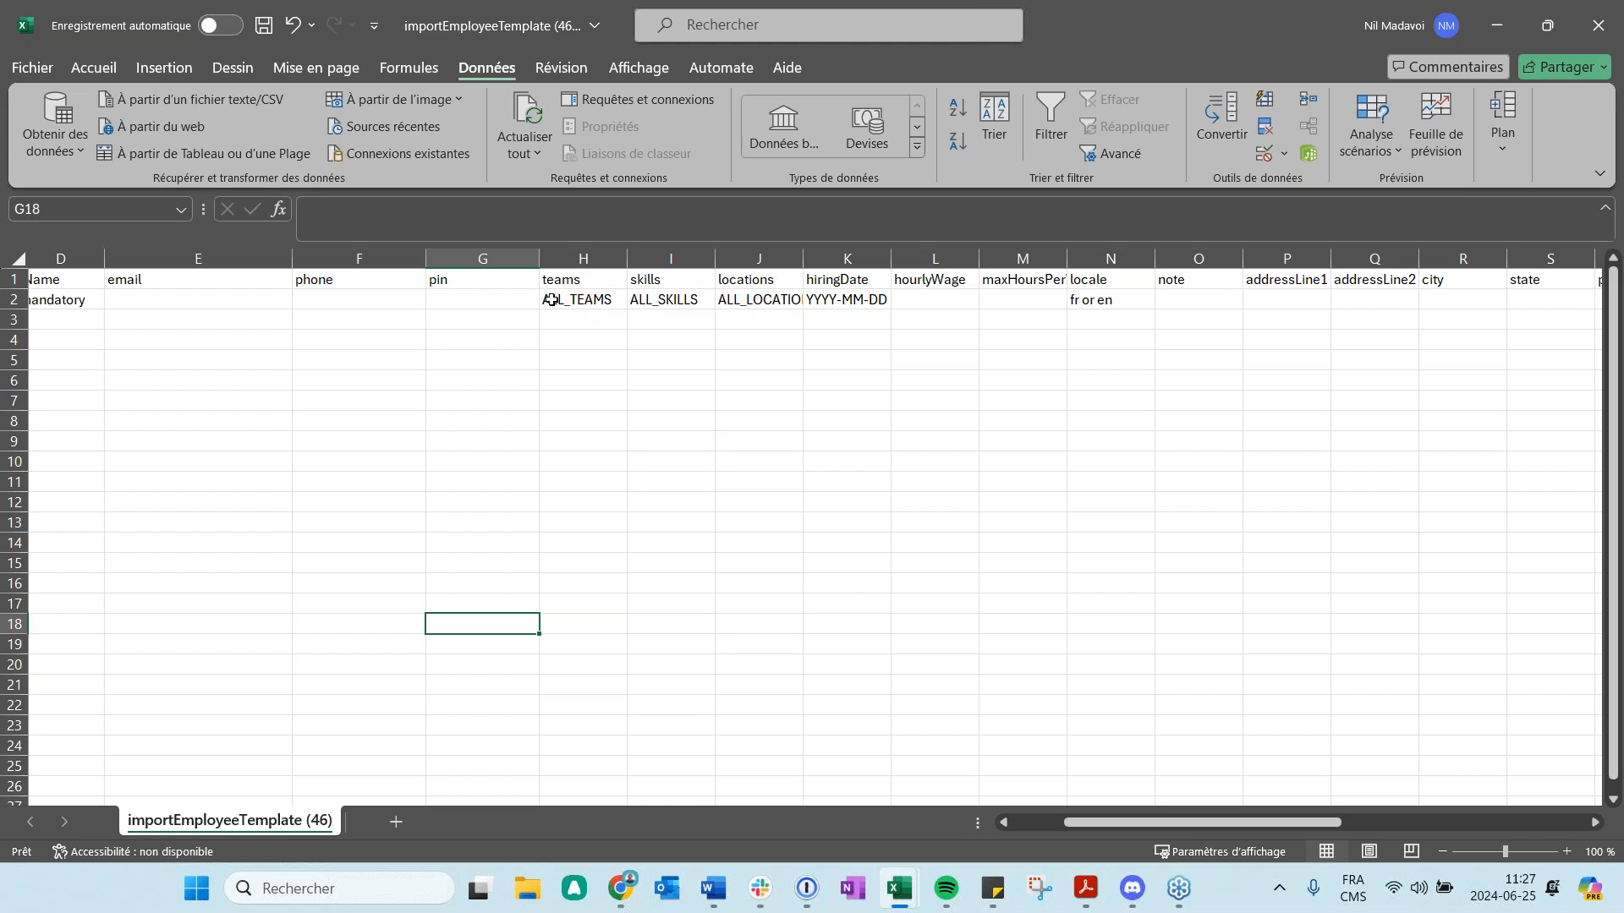
pyautogui.moveTo(1161, 823); pyautogui.dragTo(1224, 823)
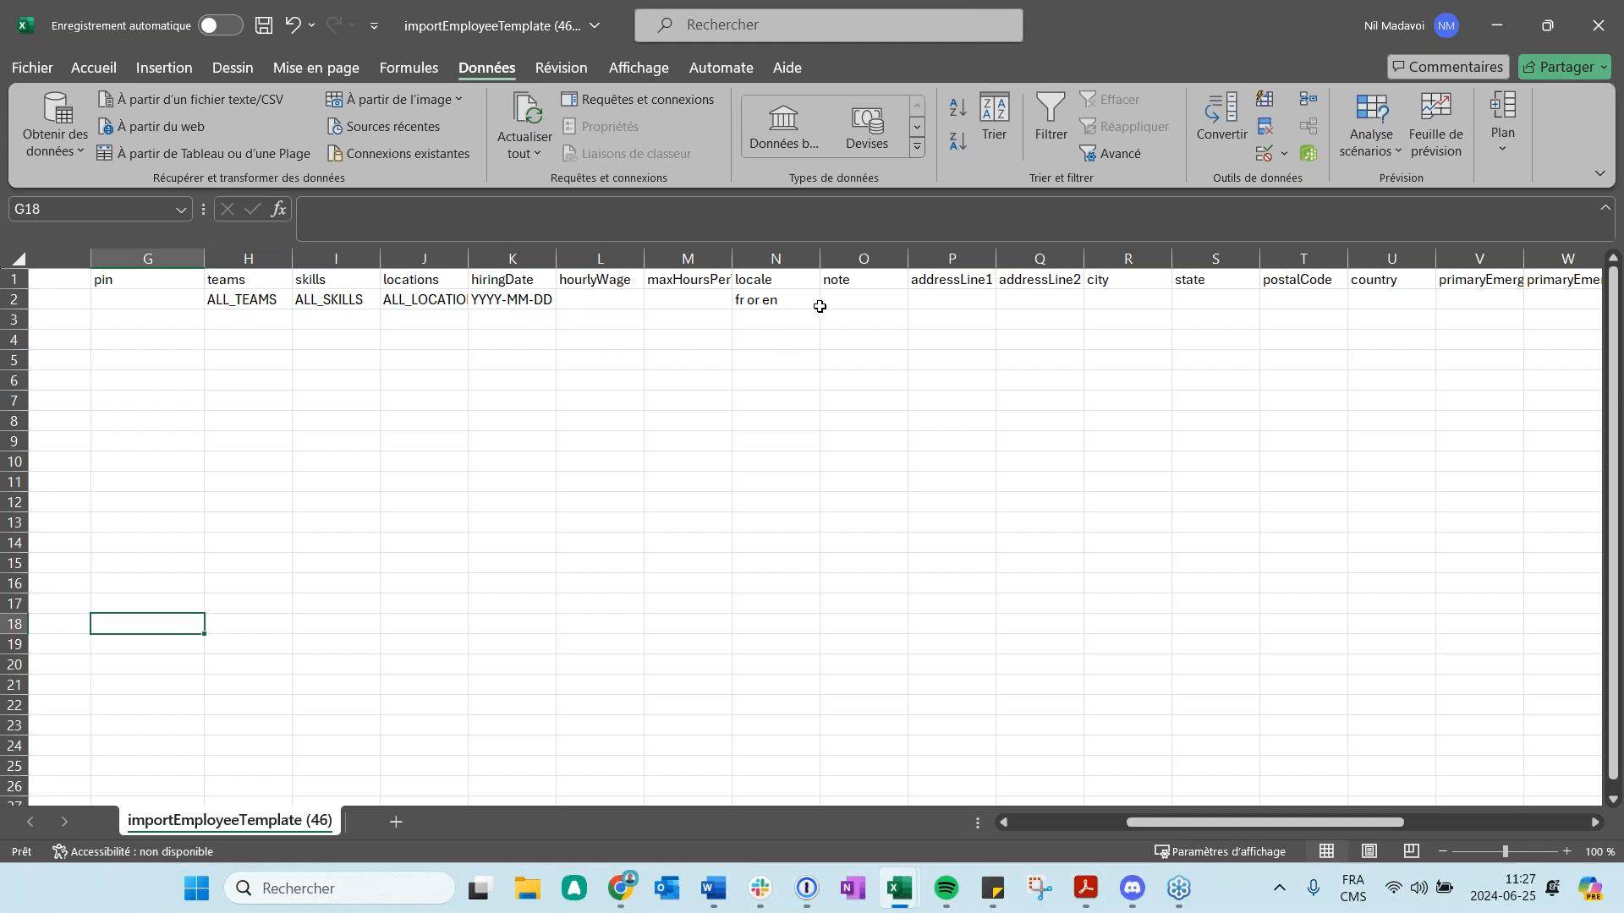
pyautogui.doubleClick(733, 258)
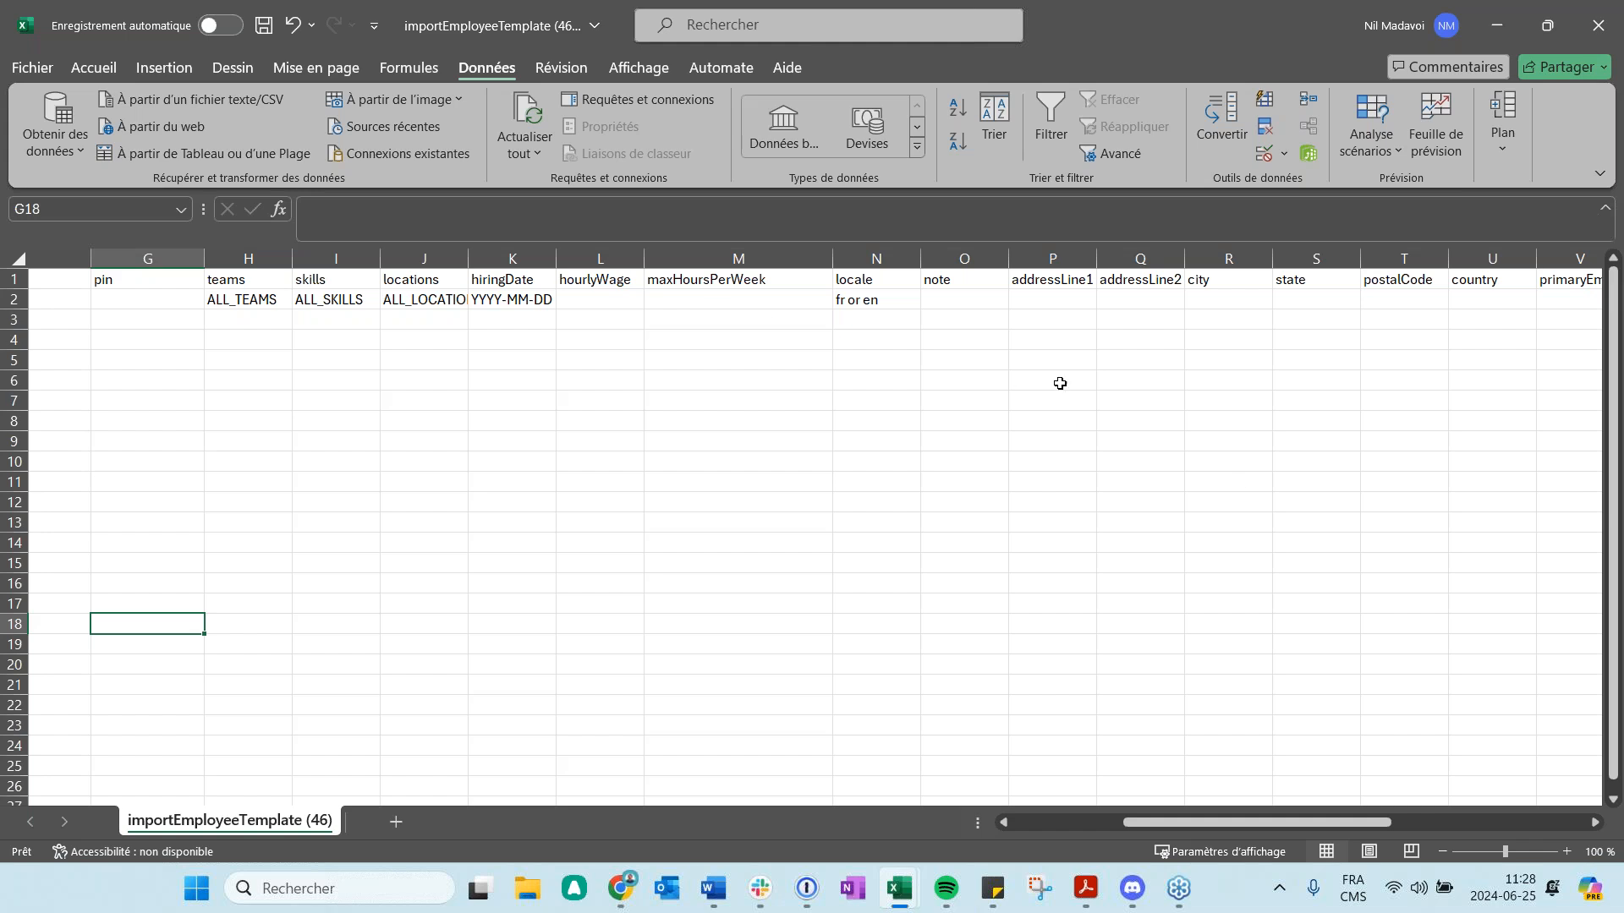
# - Close the importEmployeeTemplate (46) workbook and return to the employee import dialog in Evolia
pyautogui.moveTo(1237, 822); pyautogui.dragTo(1129, 822)
pyautogui.click(1599, 27)
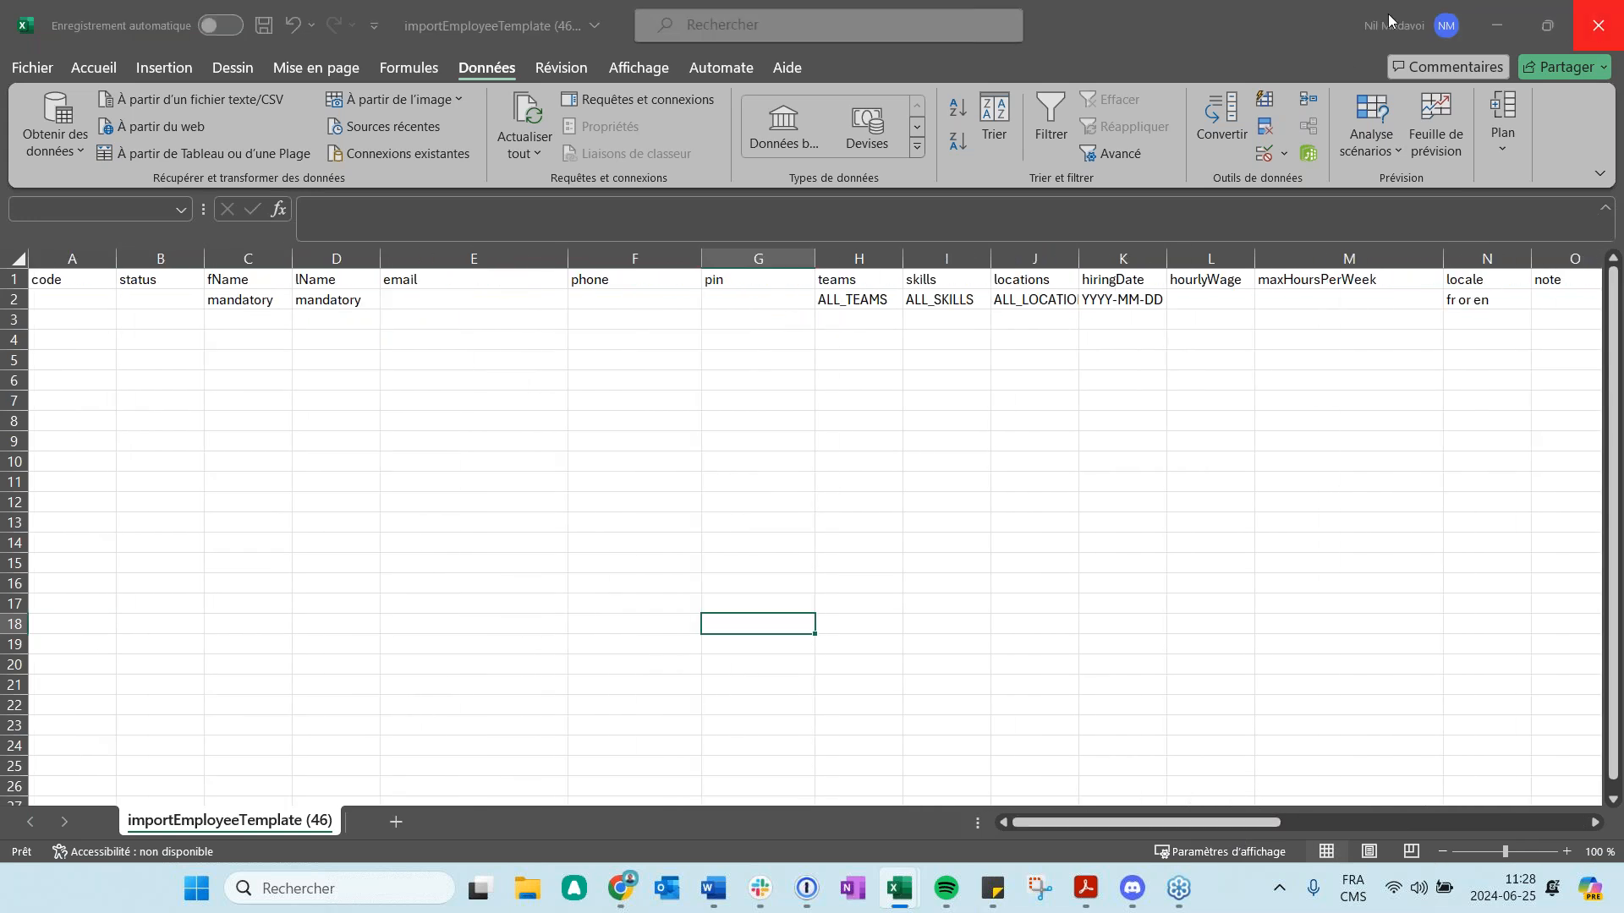
pyautogui.click(917, 600)
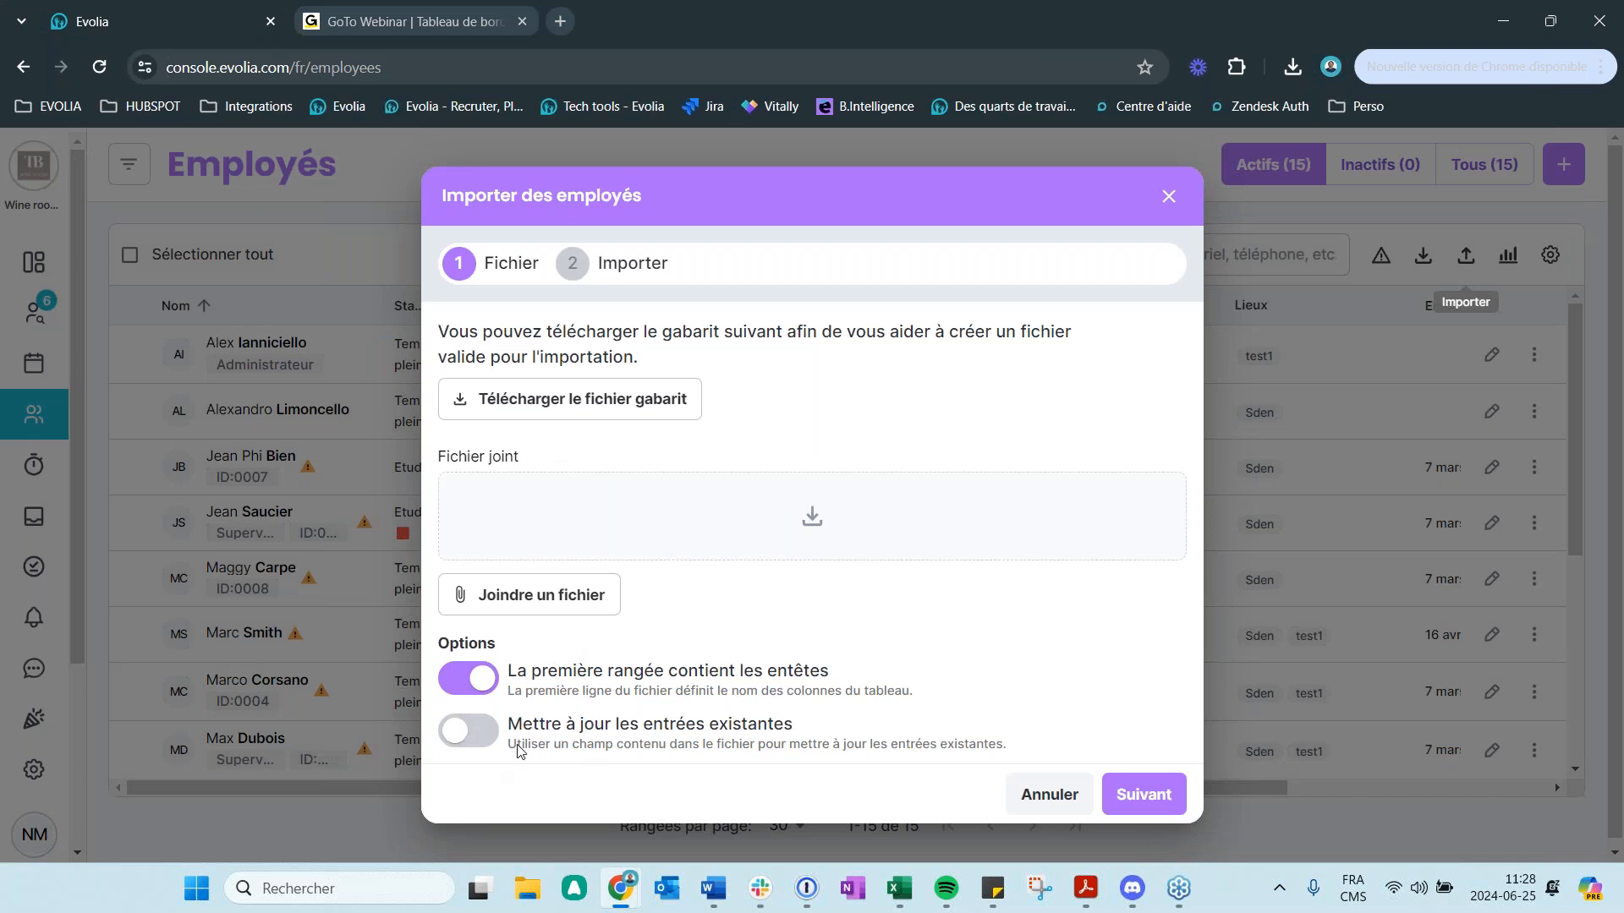
# - Enable the option to update existing entries and check which fields can be used for matching, leaving Code selected
pyautogui.click(486, 745)
pyautogui.scroll(-1, 885, 681)
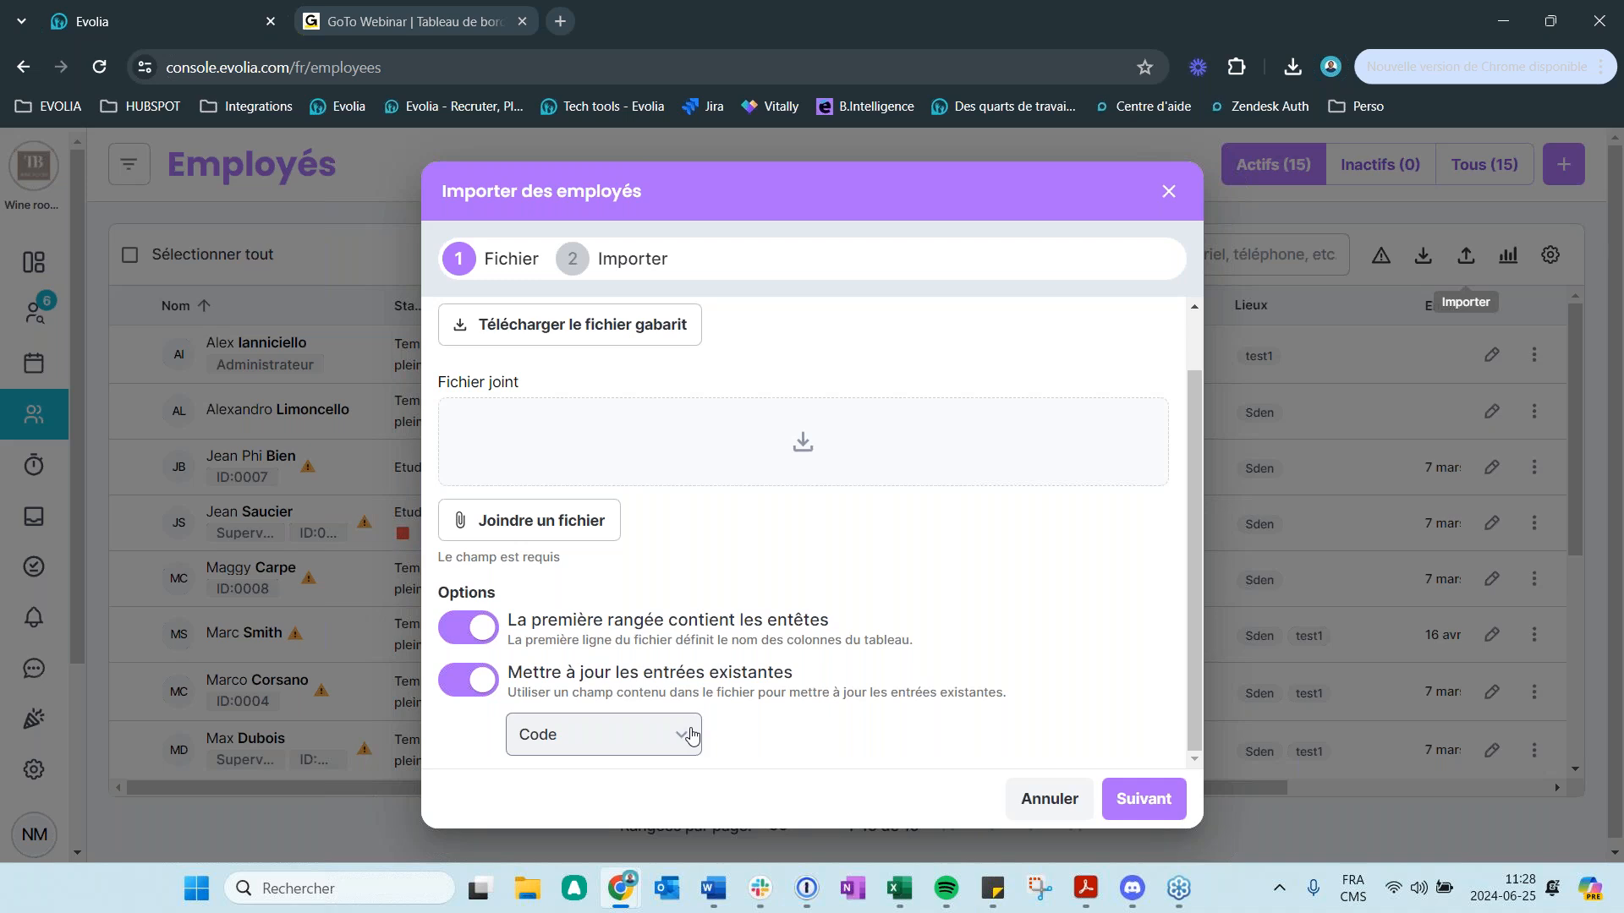
pyautogui.click(691, 735)
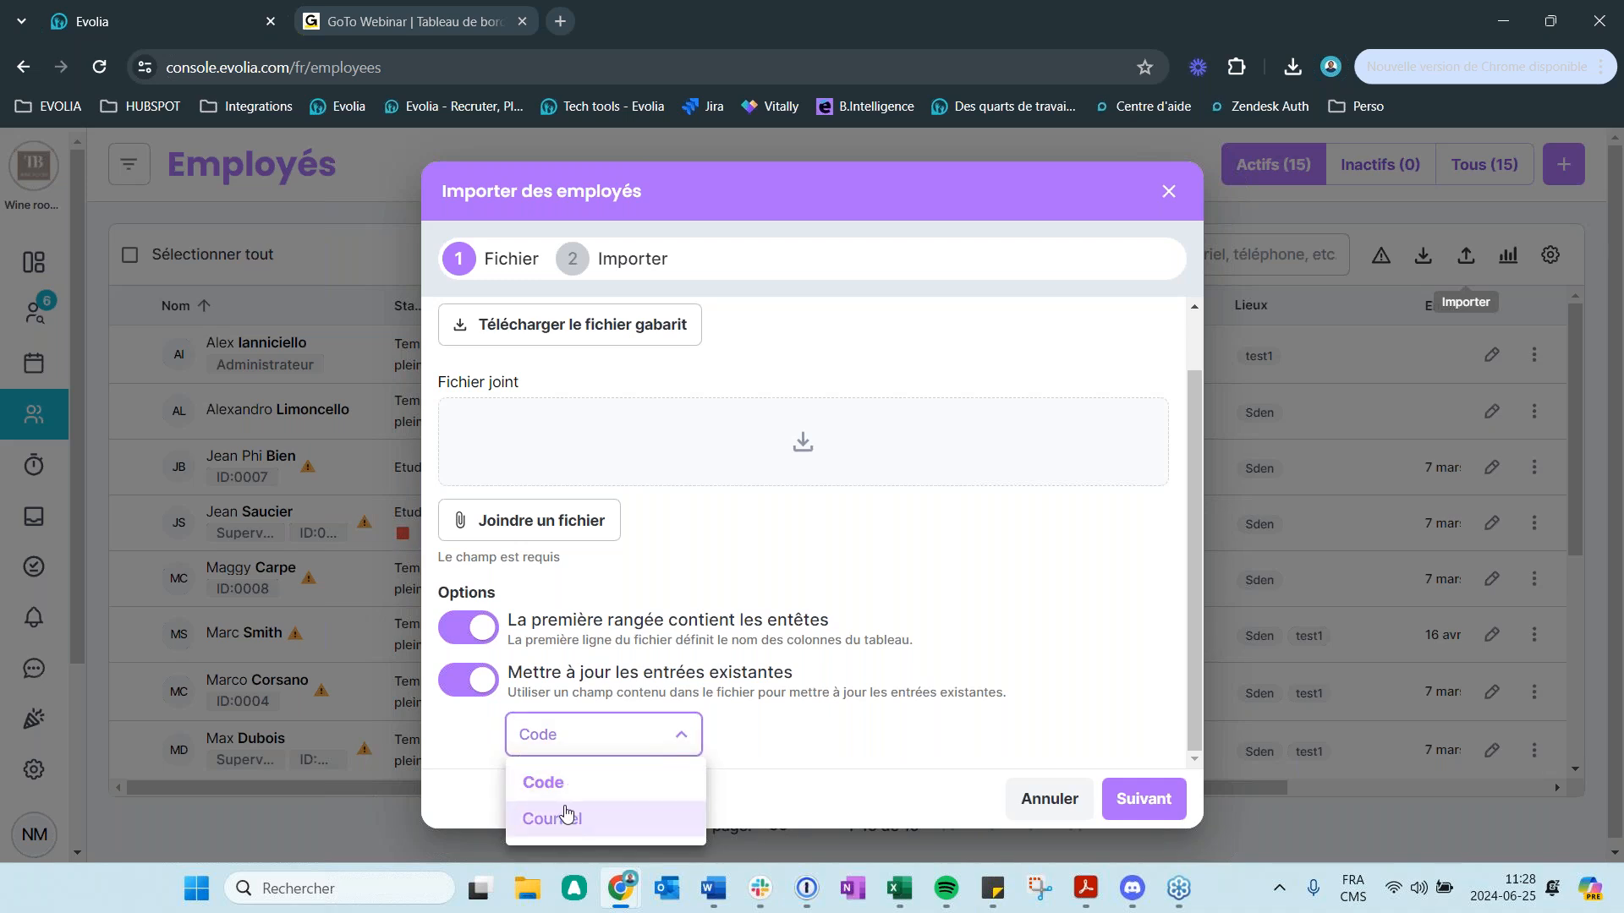
pyautogui.click(804, 759)
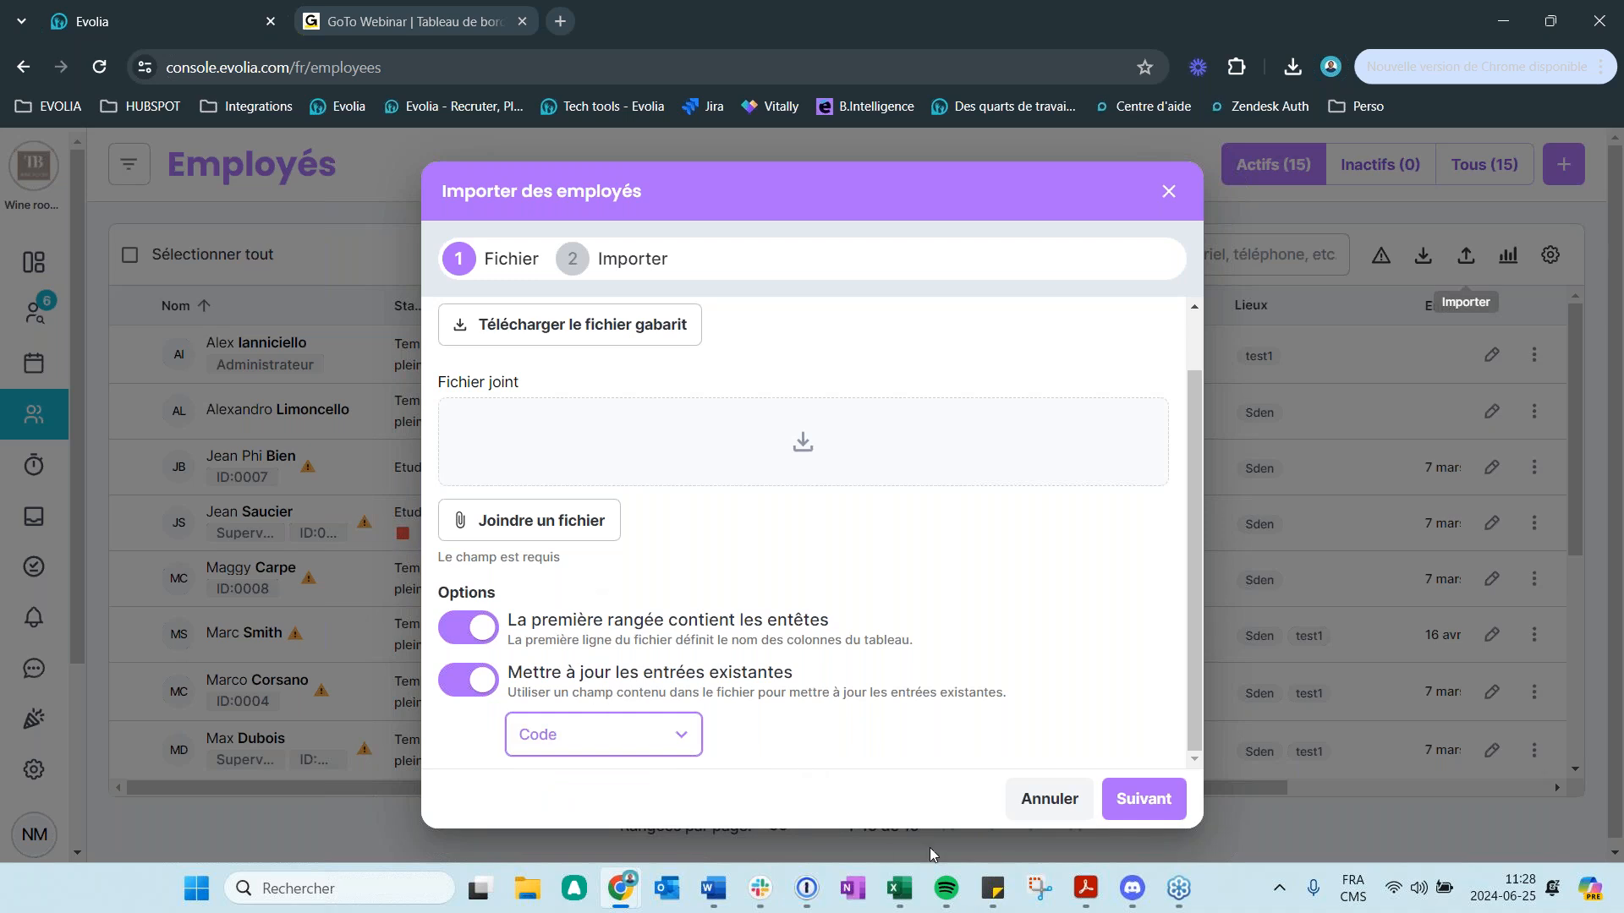
pyautogui.click(1142, 800)
pyautogui.click(590, 523)
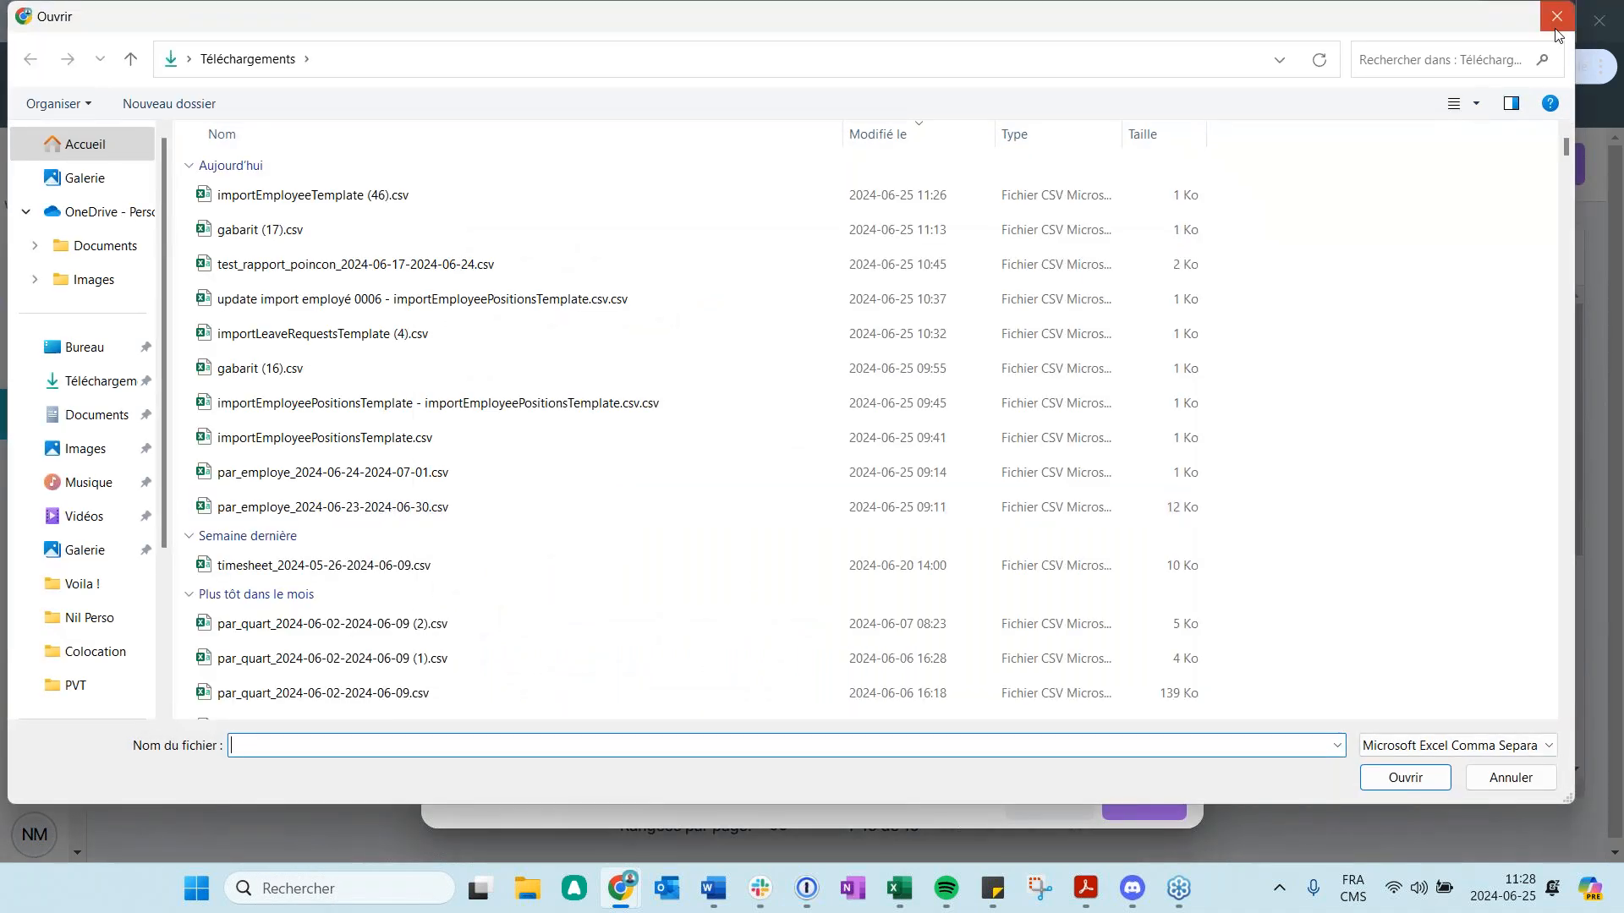
pyautogui.click(1556, 26)
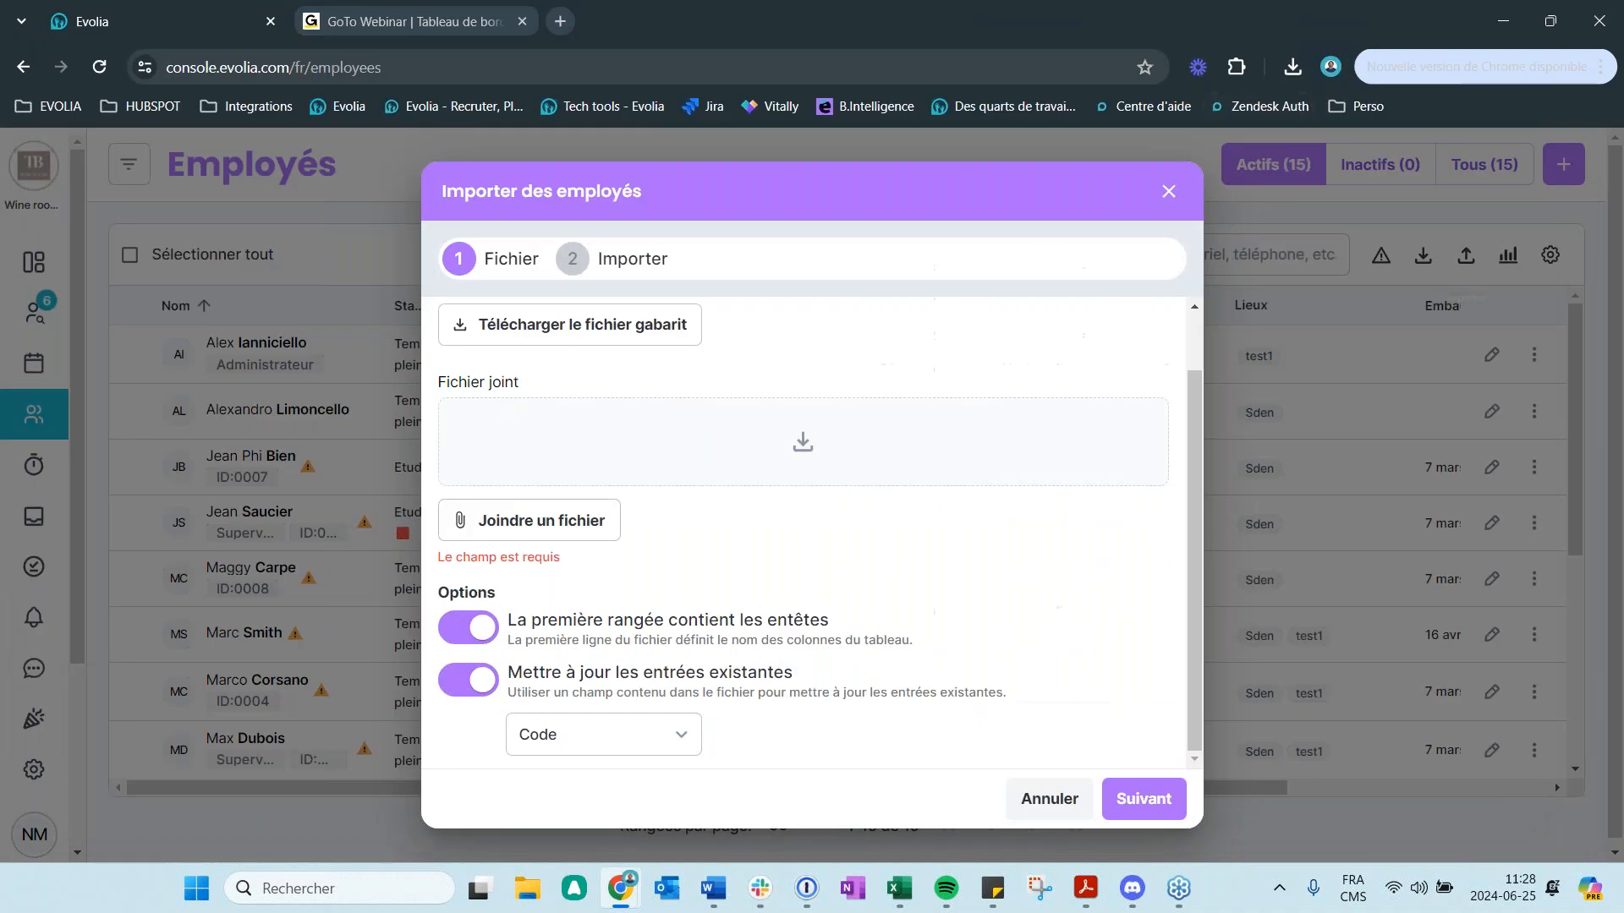
# - Attach importEmployeeTemplate (46).csv to the import and review how its columns map to the Evolia fields
pyautogui.click(502, 531)
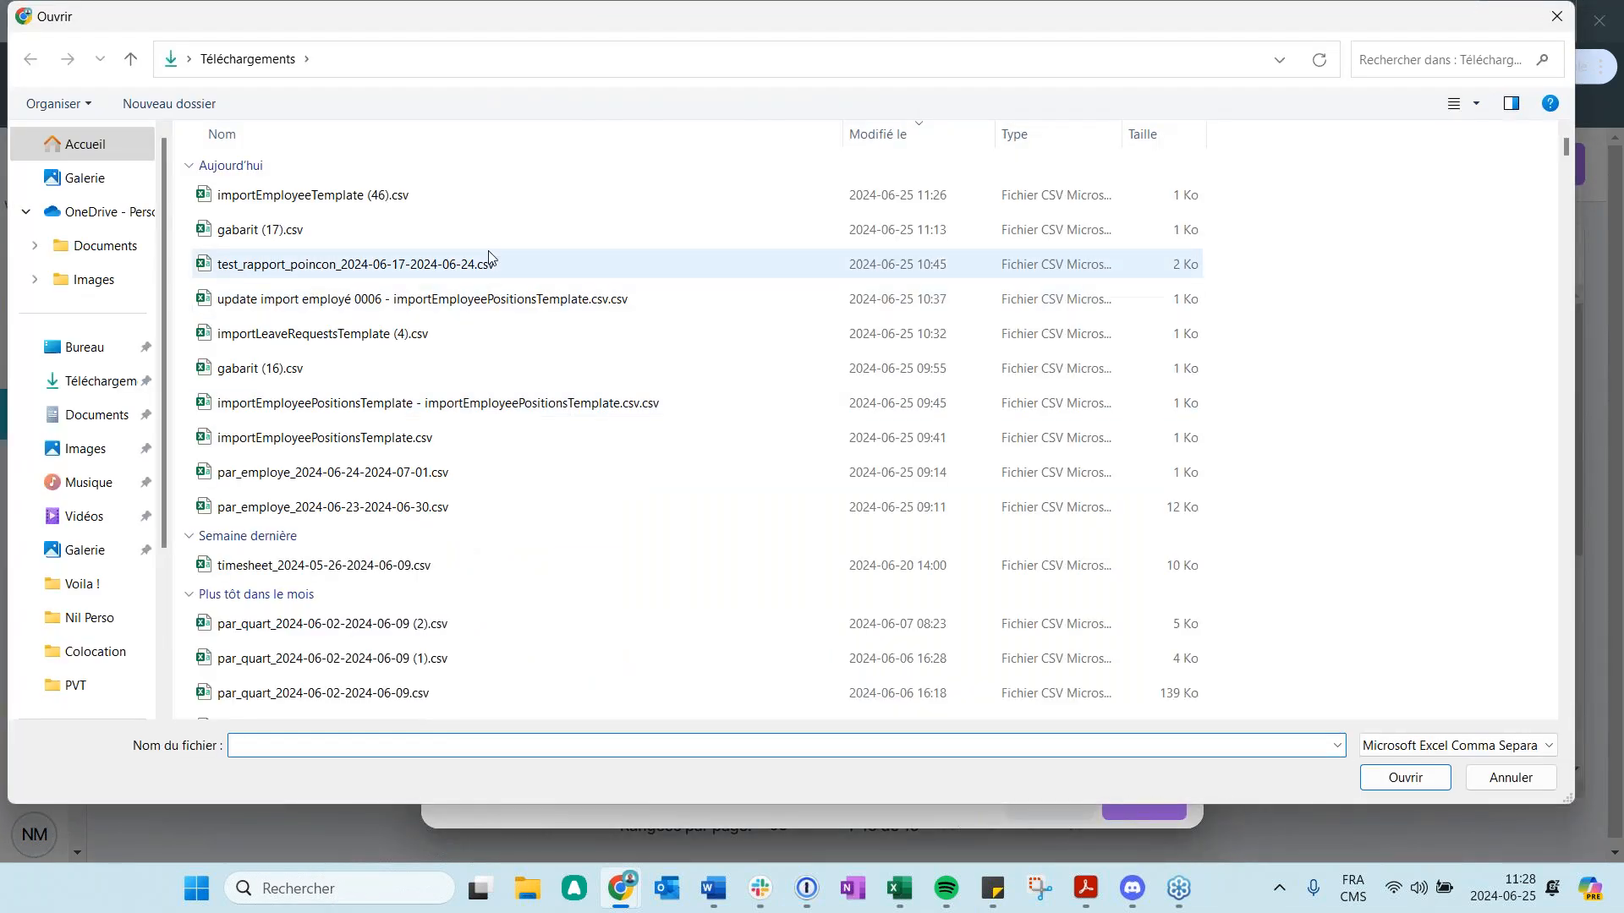
pyautogui.click(452, 196)
pyautogui.click(1406, 778)
pyautogui.click(1136, 802)
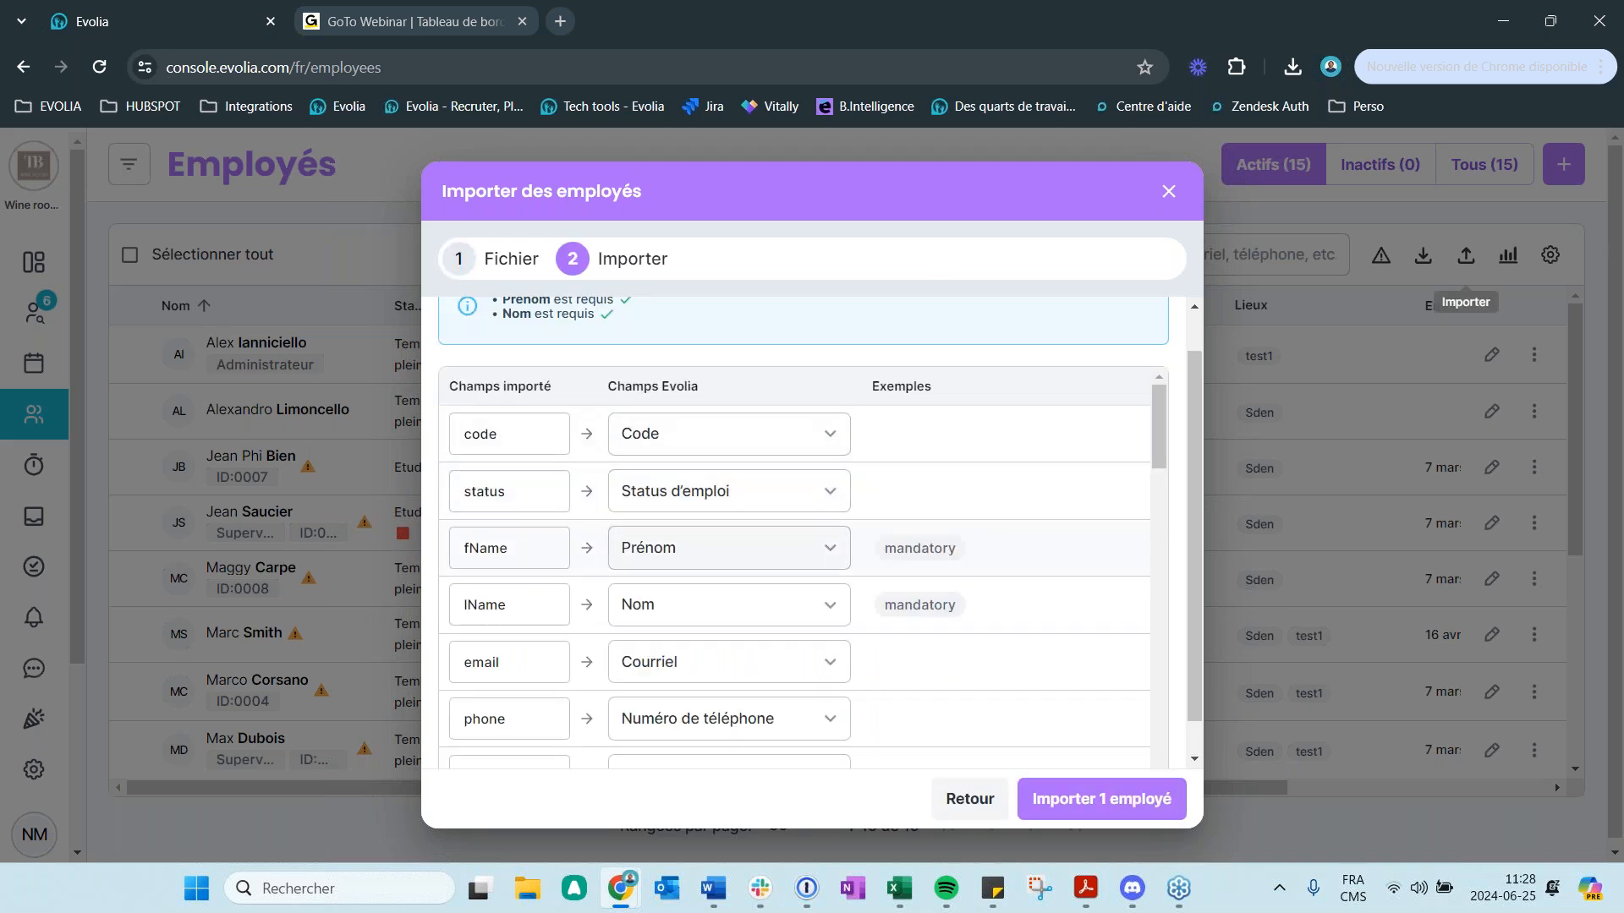
pyautogui.scroll(1, 663, 606)
pyautogui.scroll(-4, 664, 626)
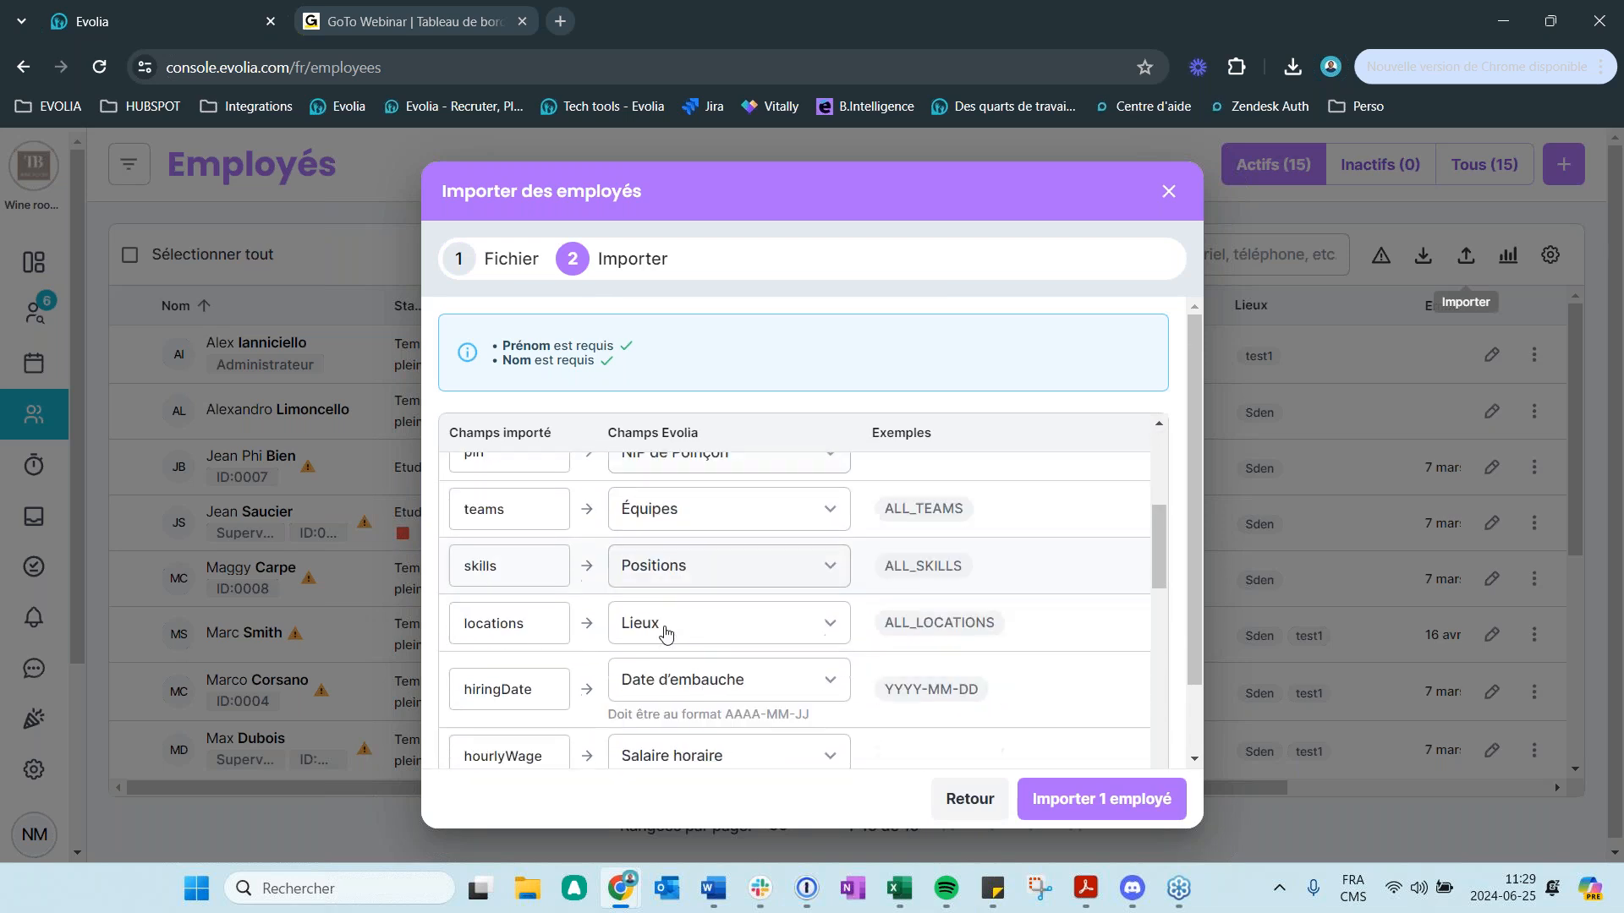
pyautogui.scroll(5, 667, 635)
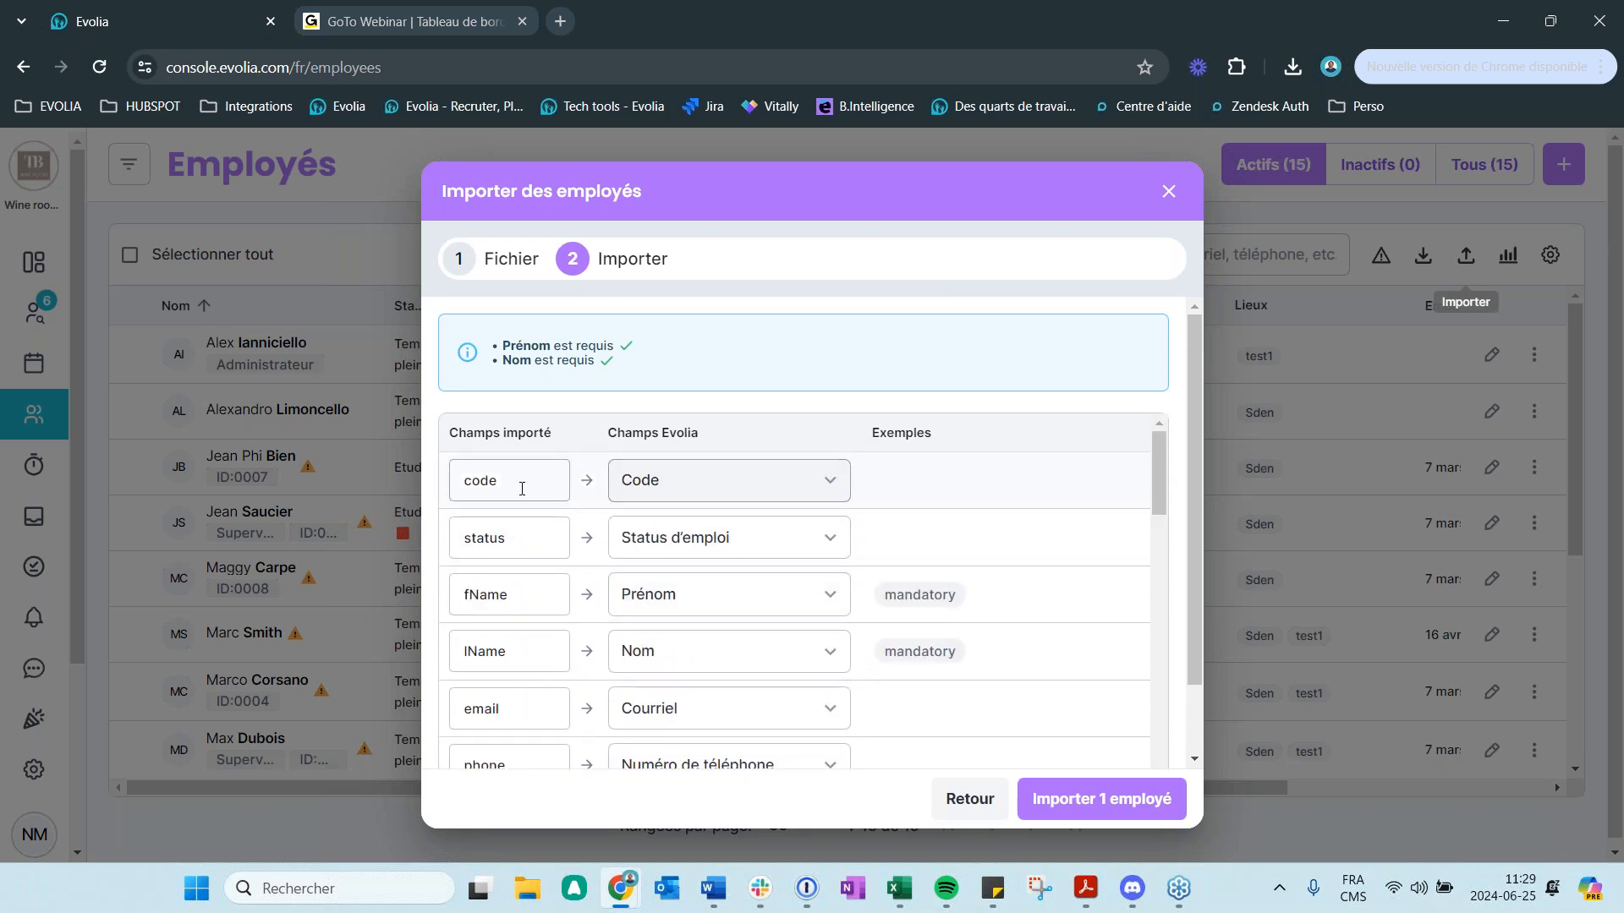
pyautogui.scroll(-4, 597, 605)
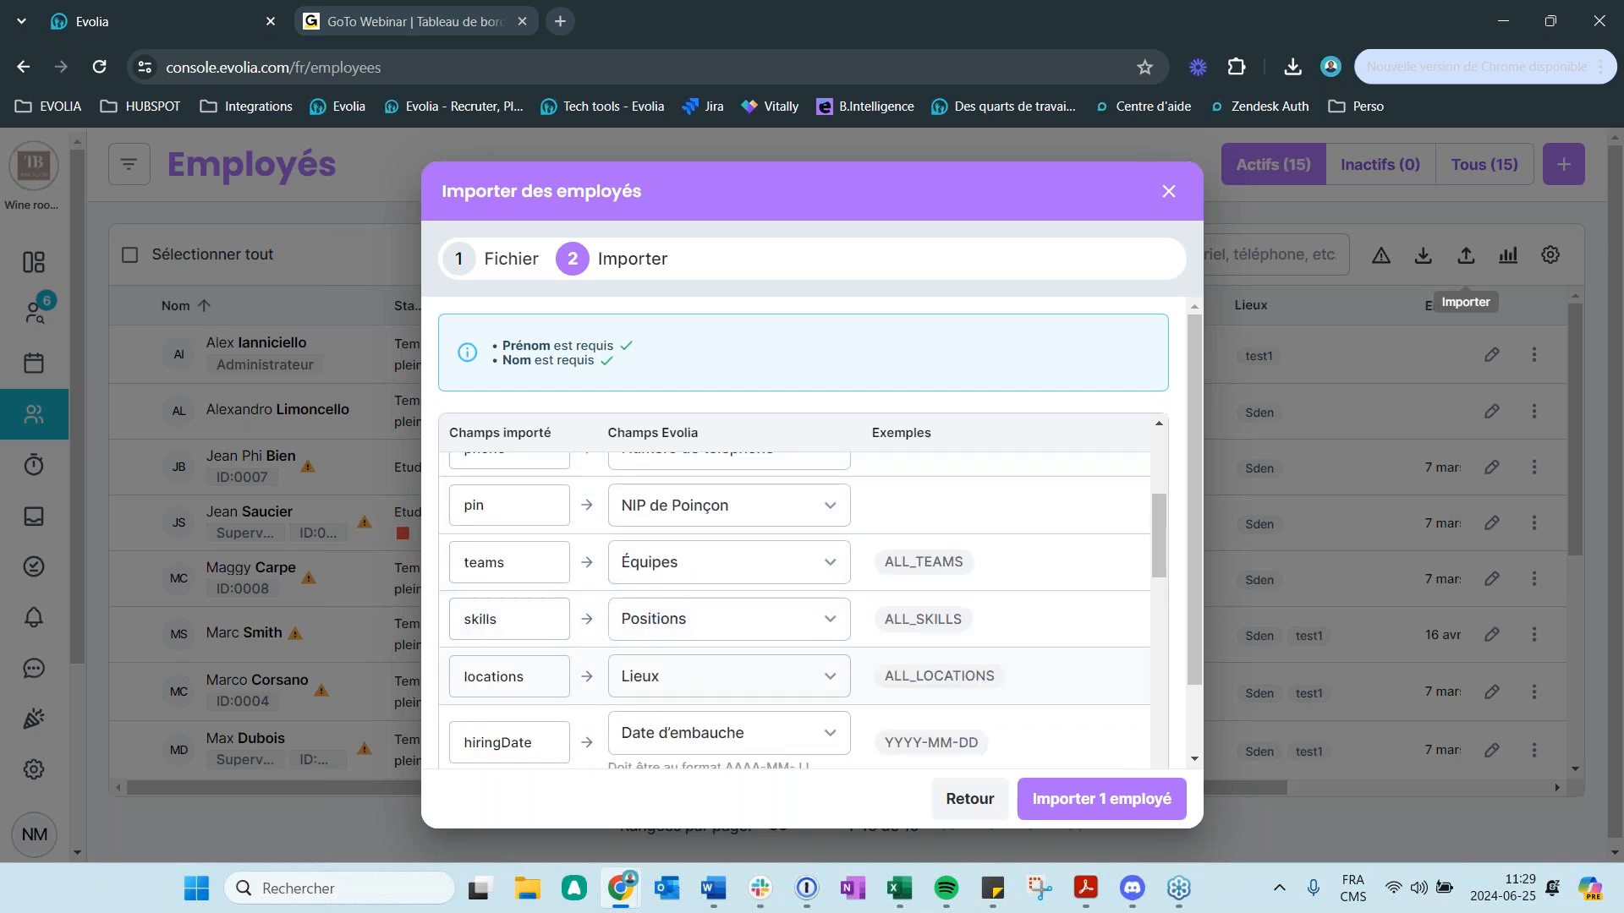
pyautogui.scroll(-2, 508, 619)
pyautogui.scroll(6, 508, 542)
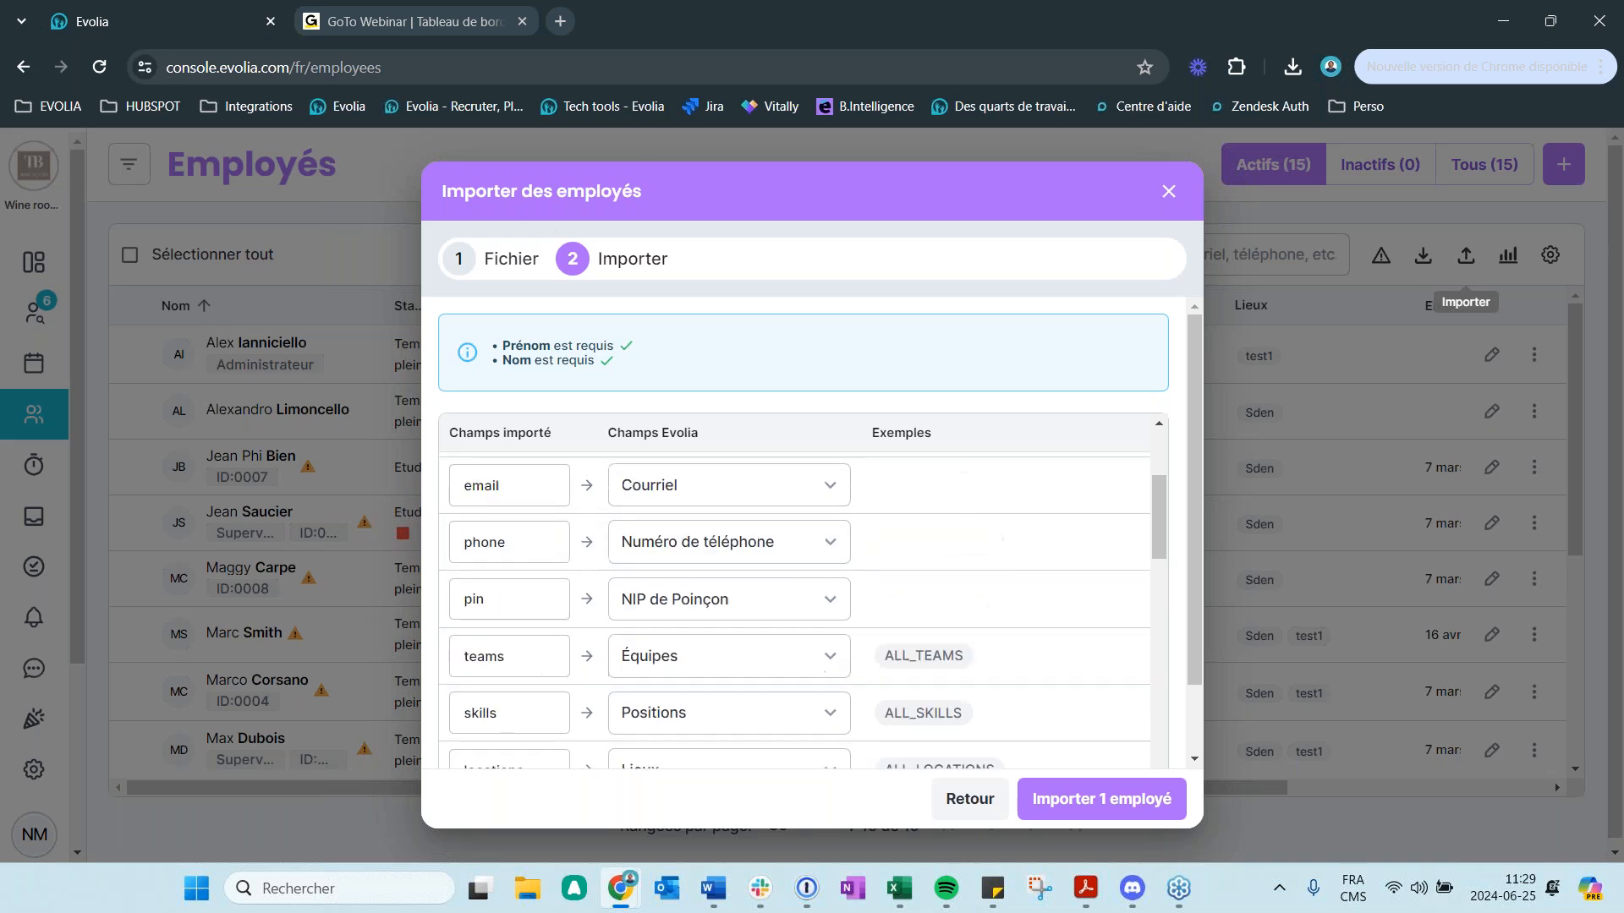
# - Return to the import's file stage, switch updating of existing entries off and on again, and close the employee import without importing
pyautogui.click(494, 269)
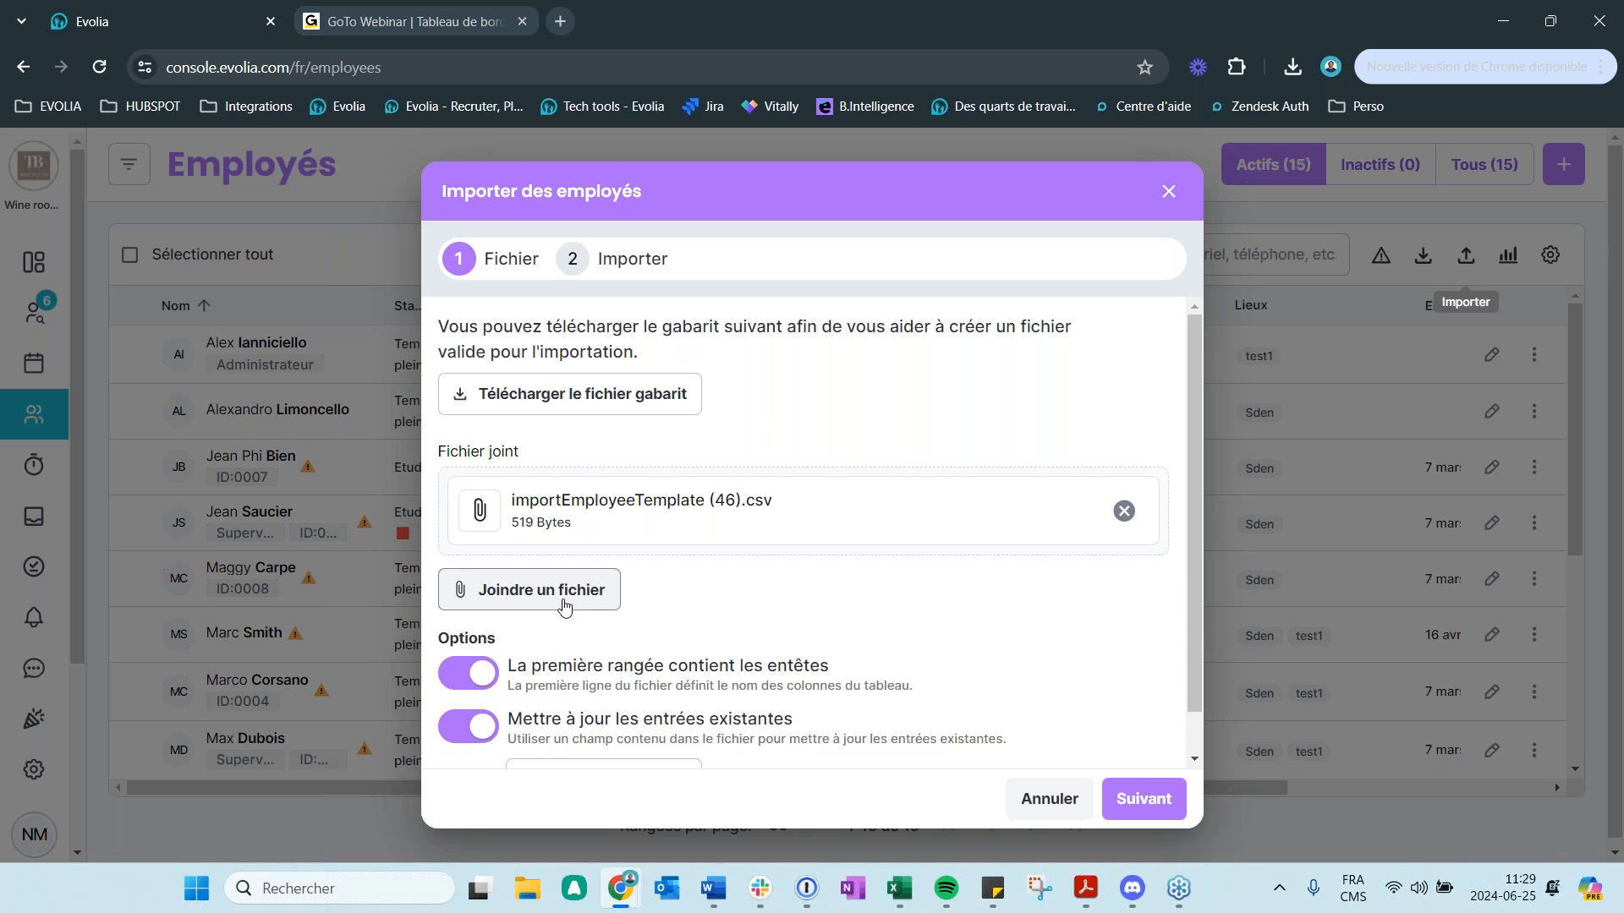
pyautogui.click(457, 727)
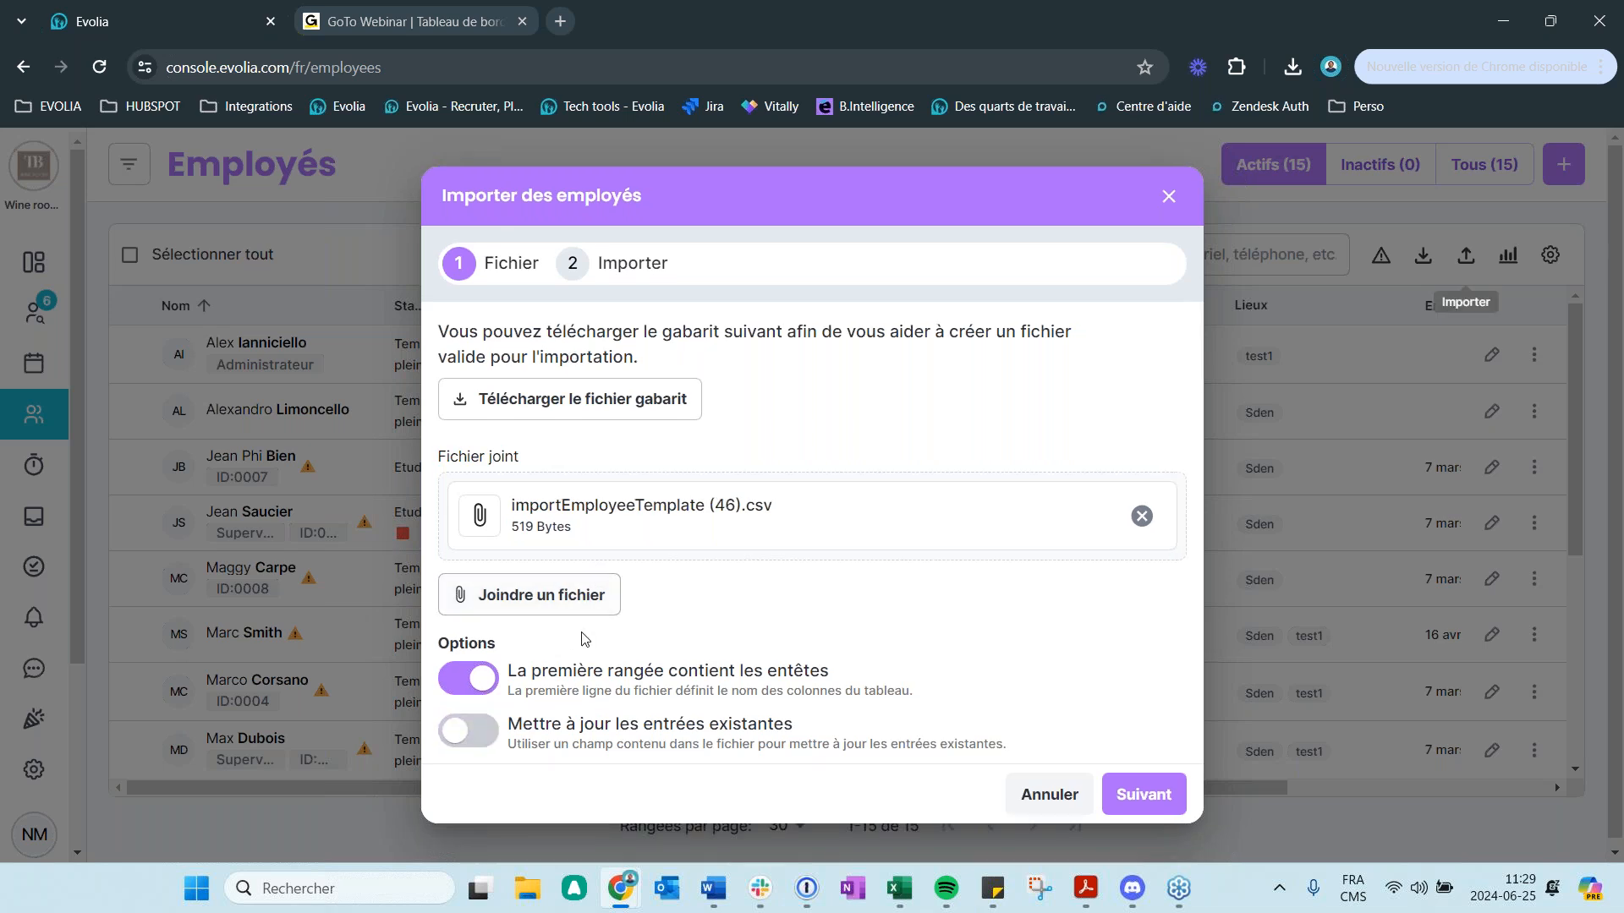
pyautogui.click(475, 734)
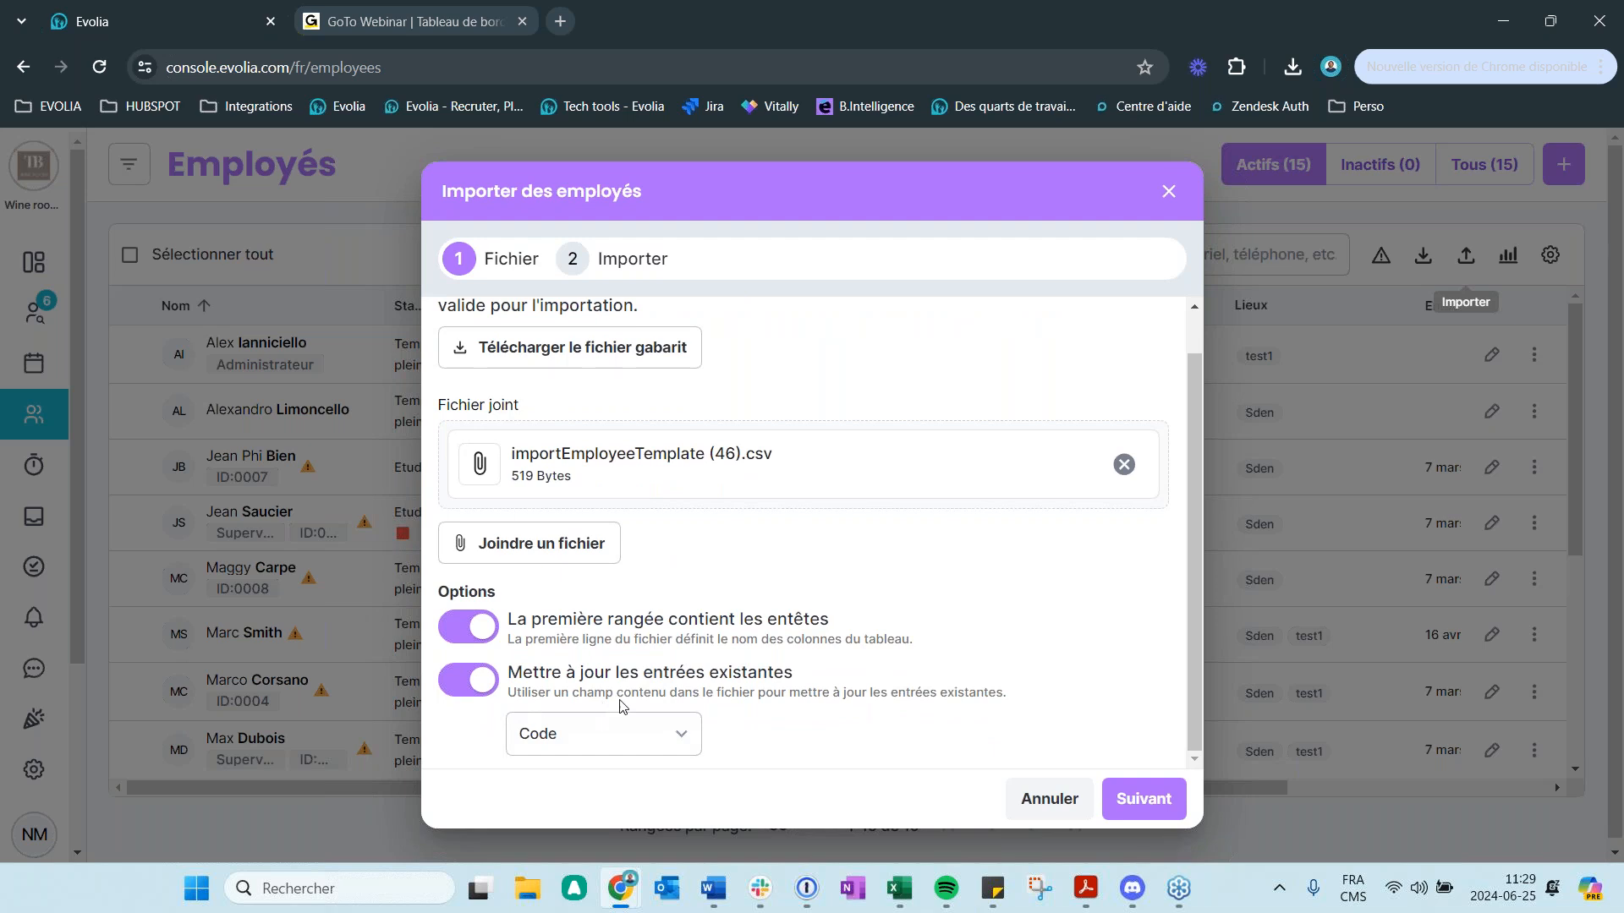
pyautogui.click(562, 738)
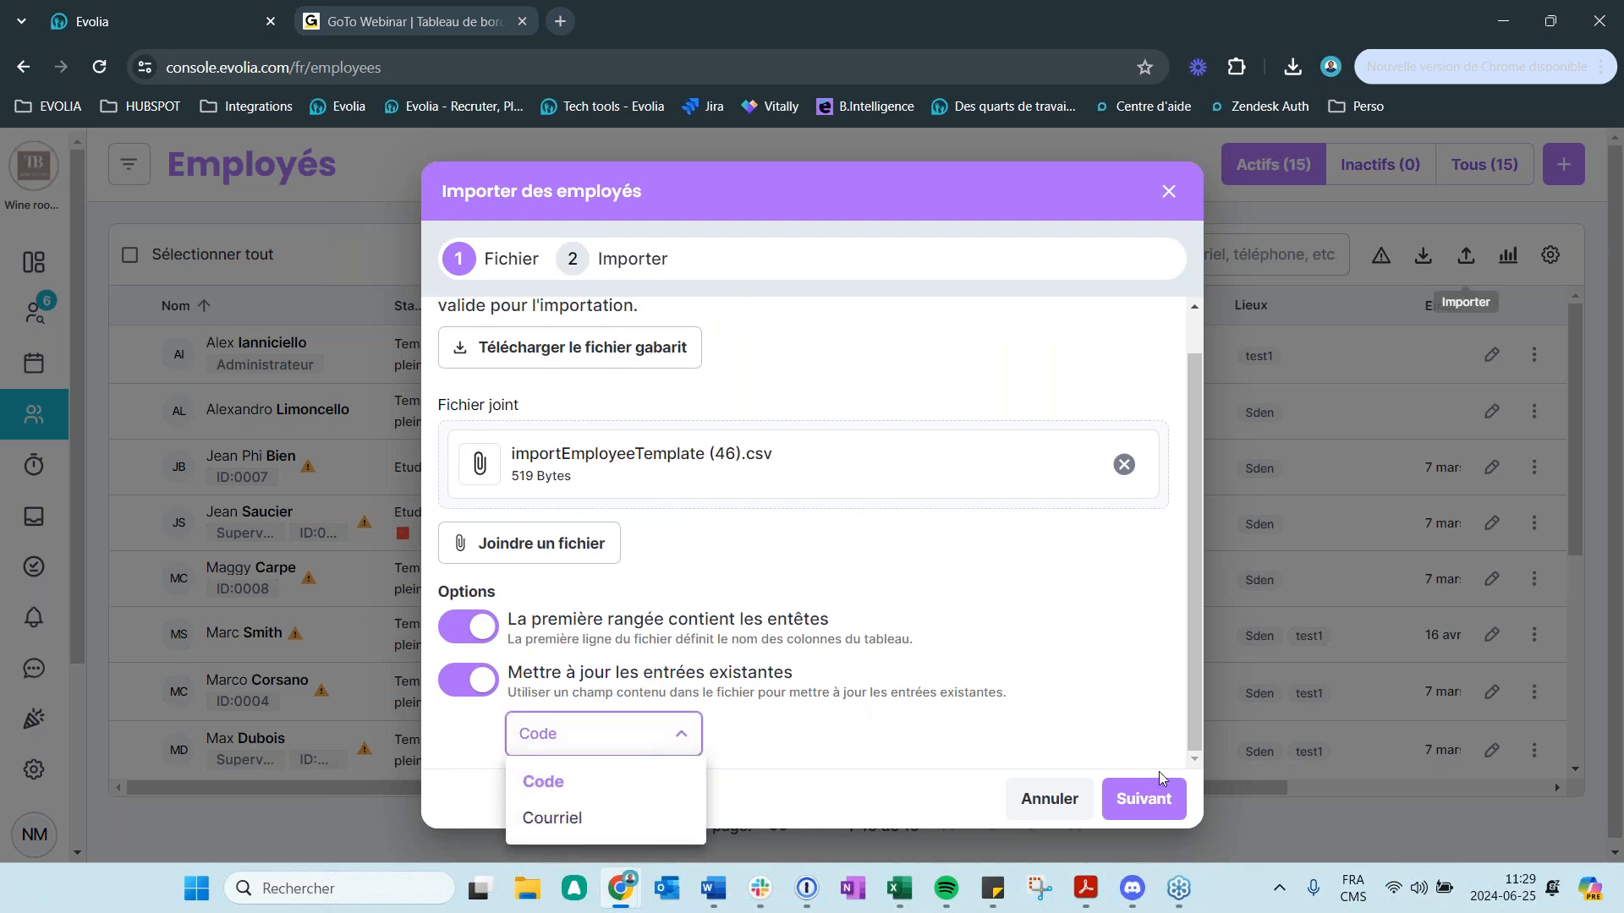
pyautogui.click(1170, 195)
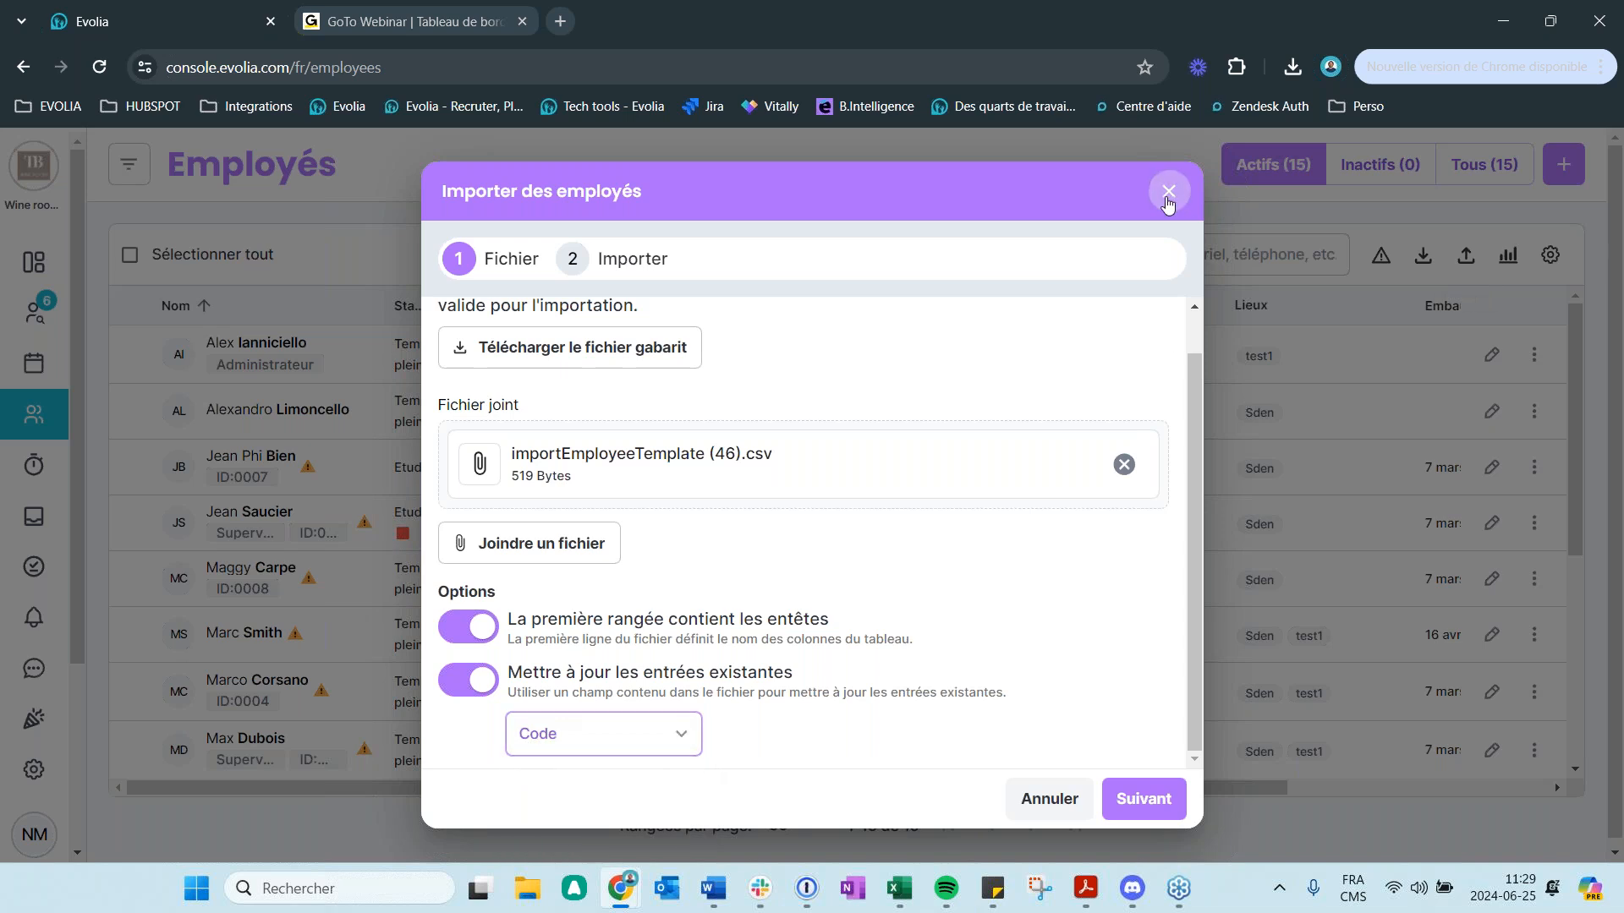
pyautogui.click(1168, 192)
# - Open the profile of the first employee in the list and examine the leave banks section
pyautogui.scroll(-1, 734, 608)
pyautogui.scroll(1, 734, 607)
pyautogui.click(1471, 264)
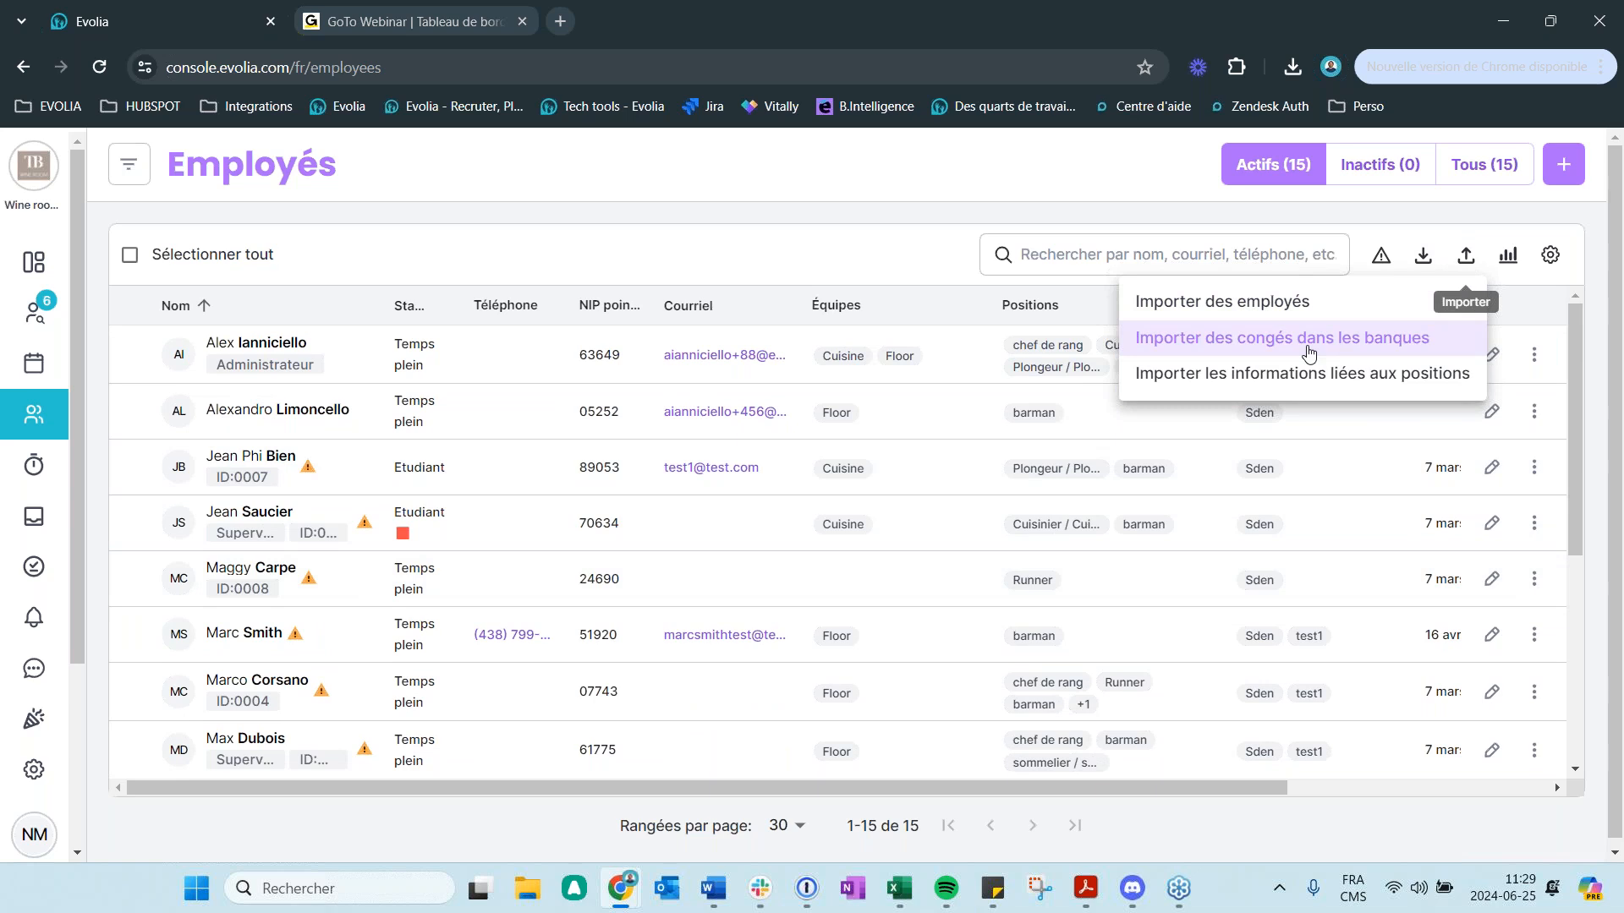
pyautogui.click(324, 359)
pyautogui.click(311, 354)
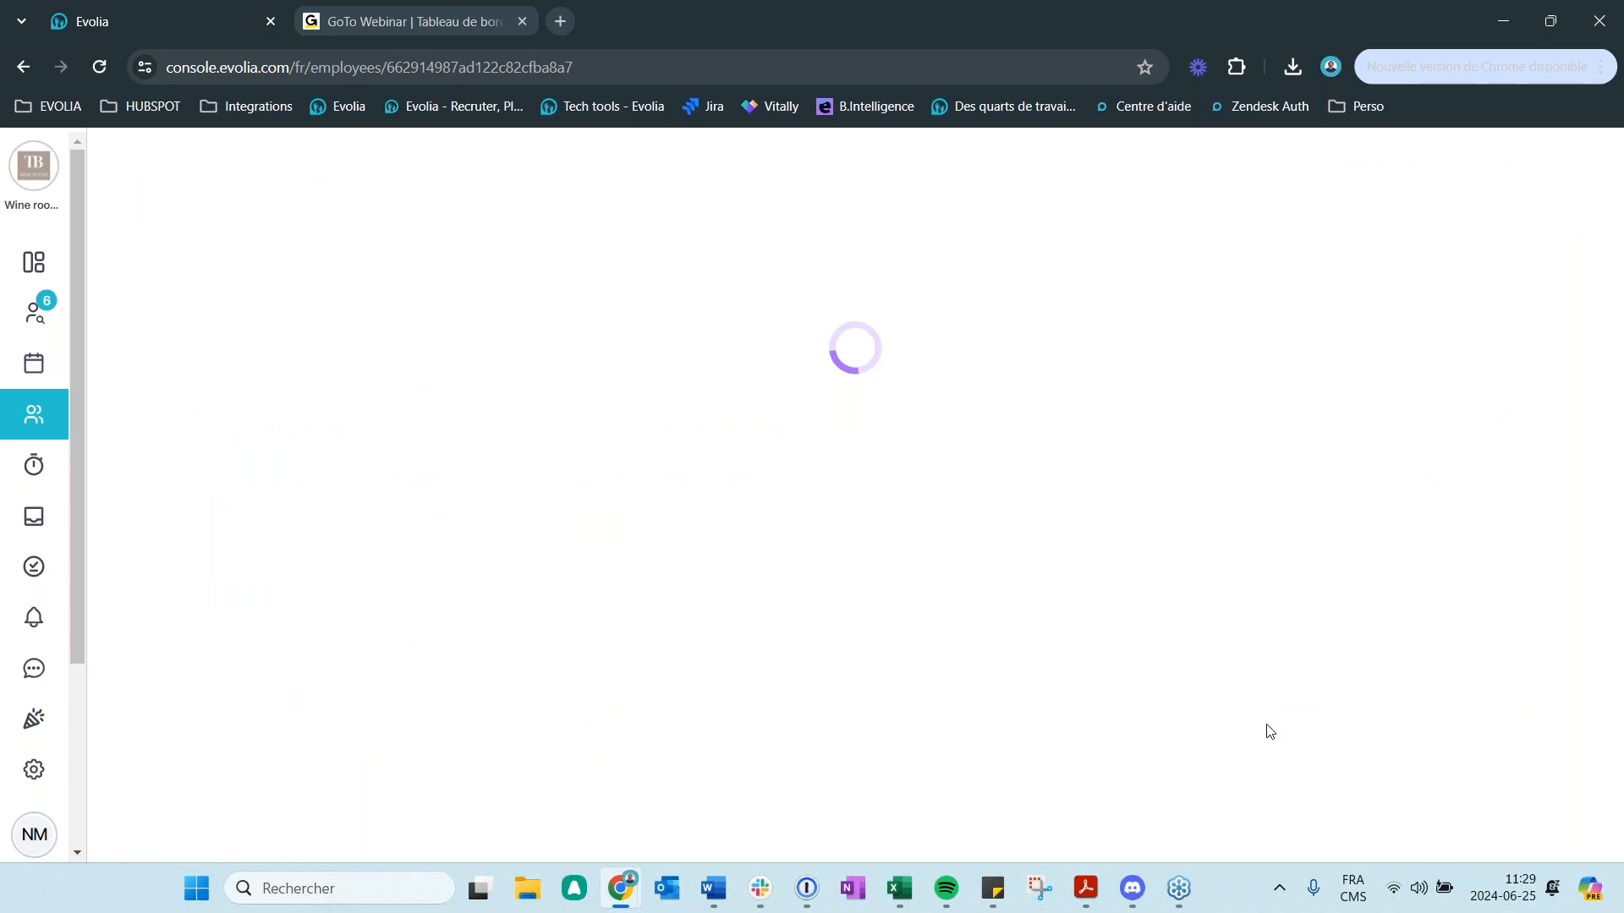
pyautogui.scroll(-5, 888, 645)
pyautogui.scroll(5, 899, 647)
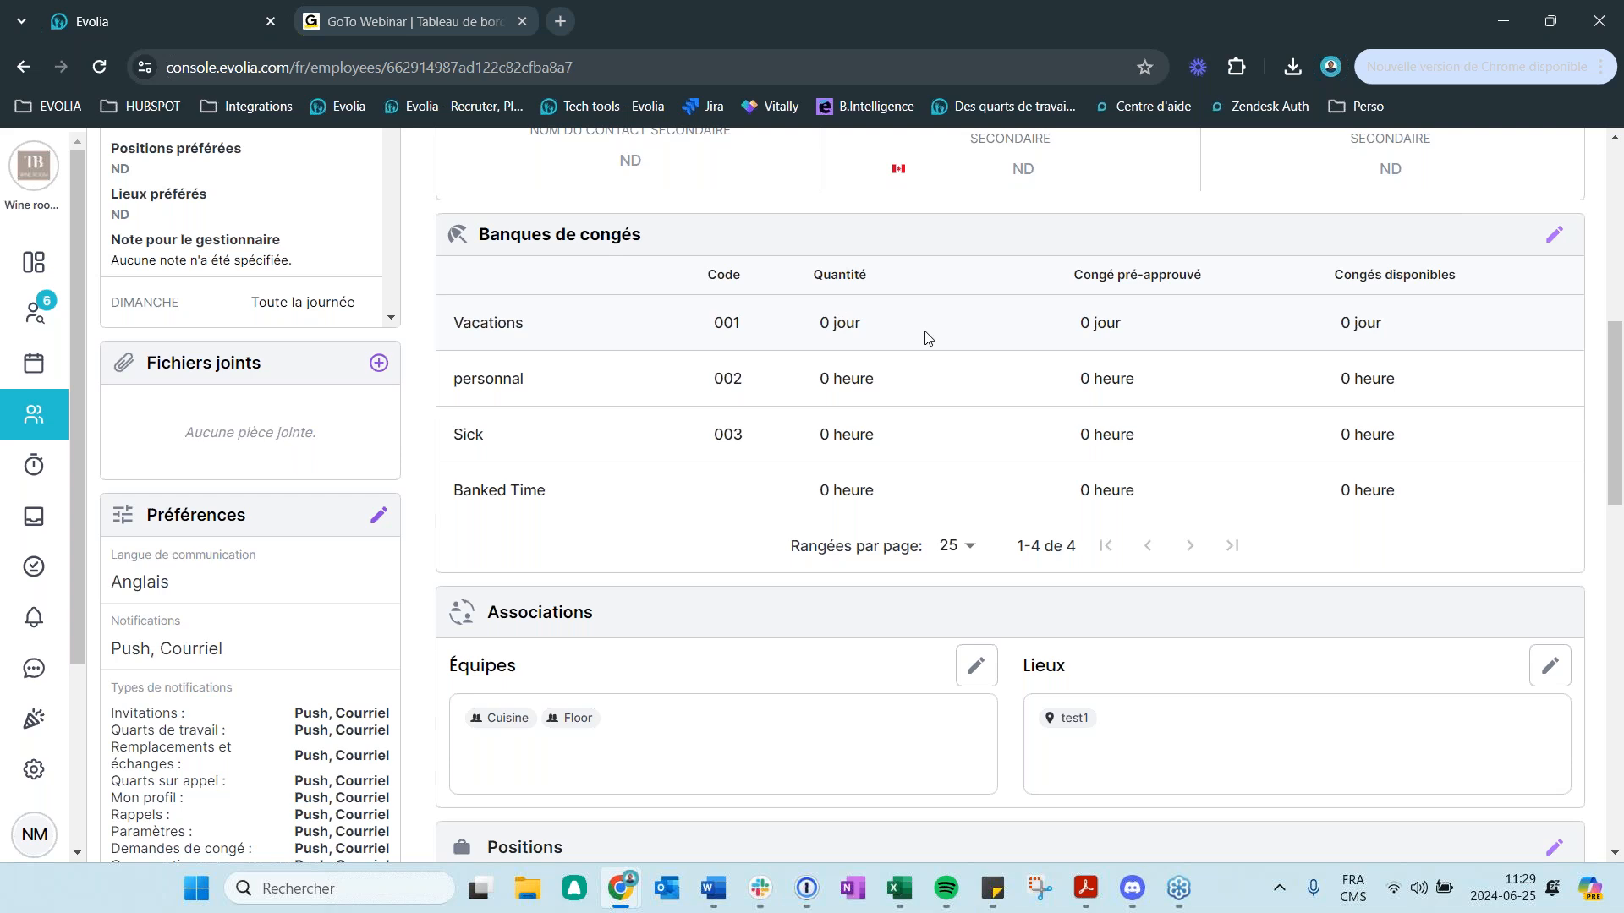
pyautogui.scroll(6, 761, 339)
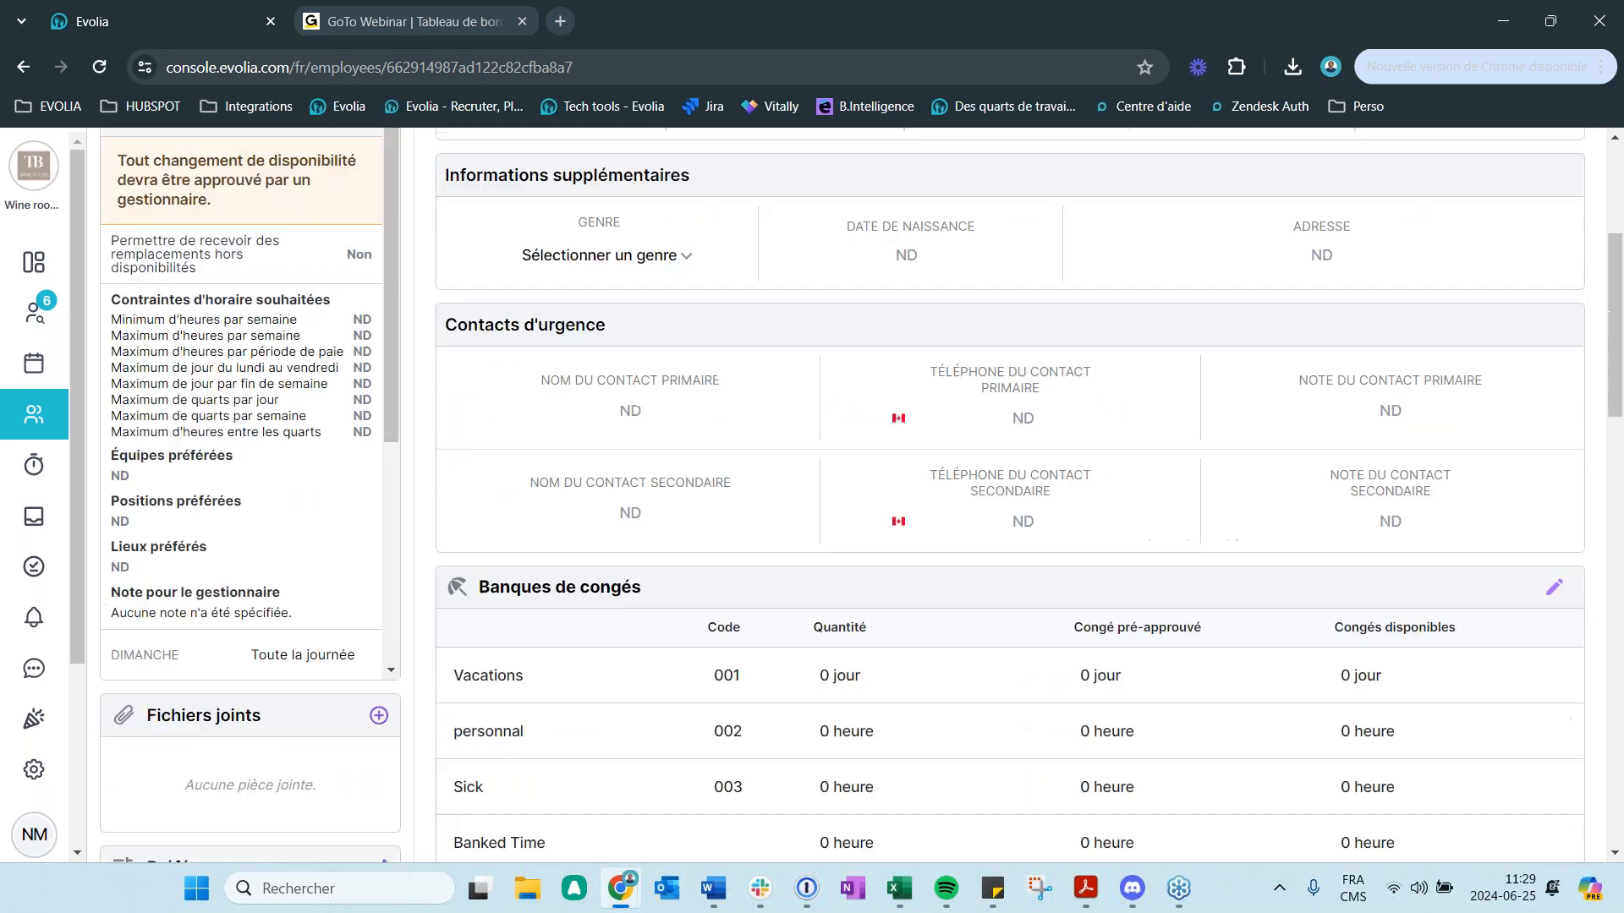
# - Return to the employee list and start the import of leave into the employees' leave banks
pyautogui.click(32, 420)
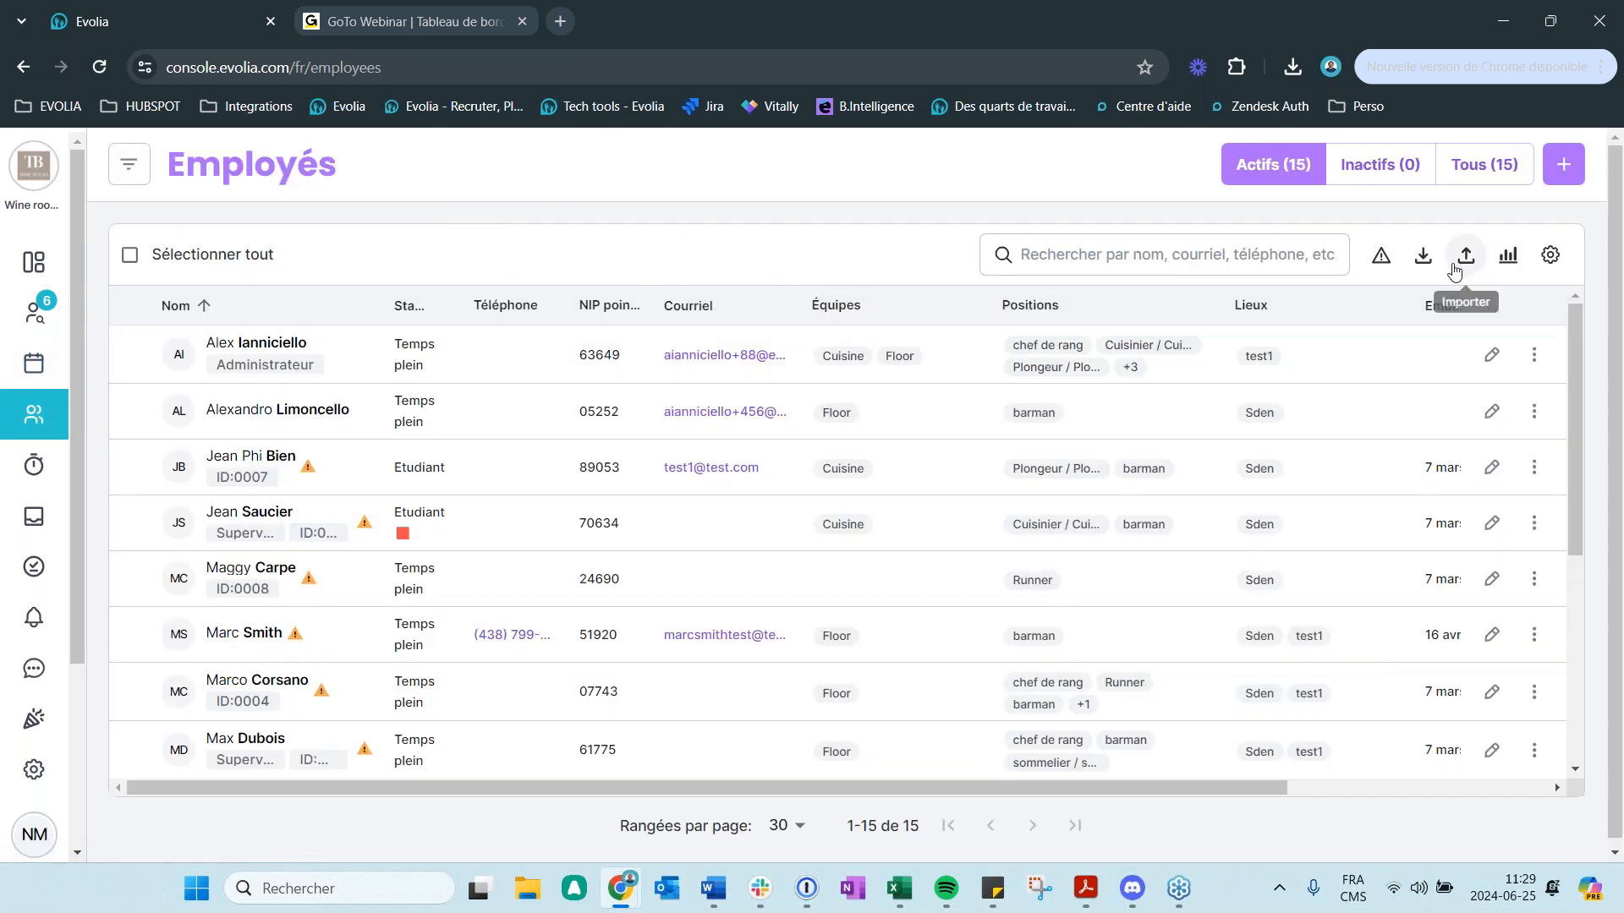
pyautogui.click(1454, 270)
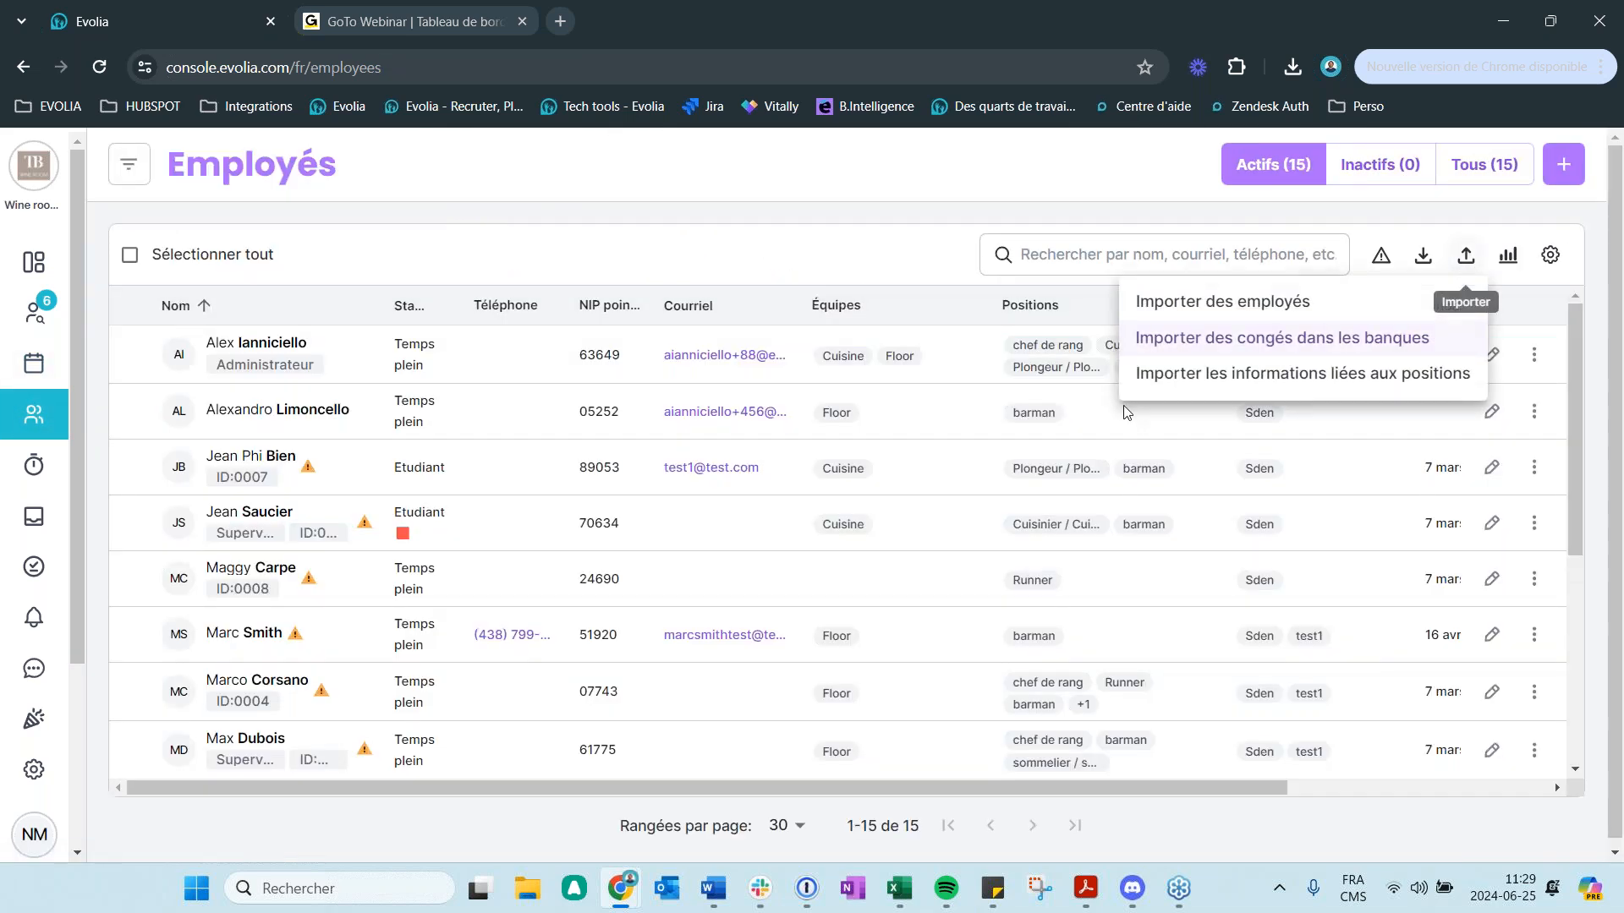
pyautogui.click(1308, 348)
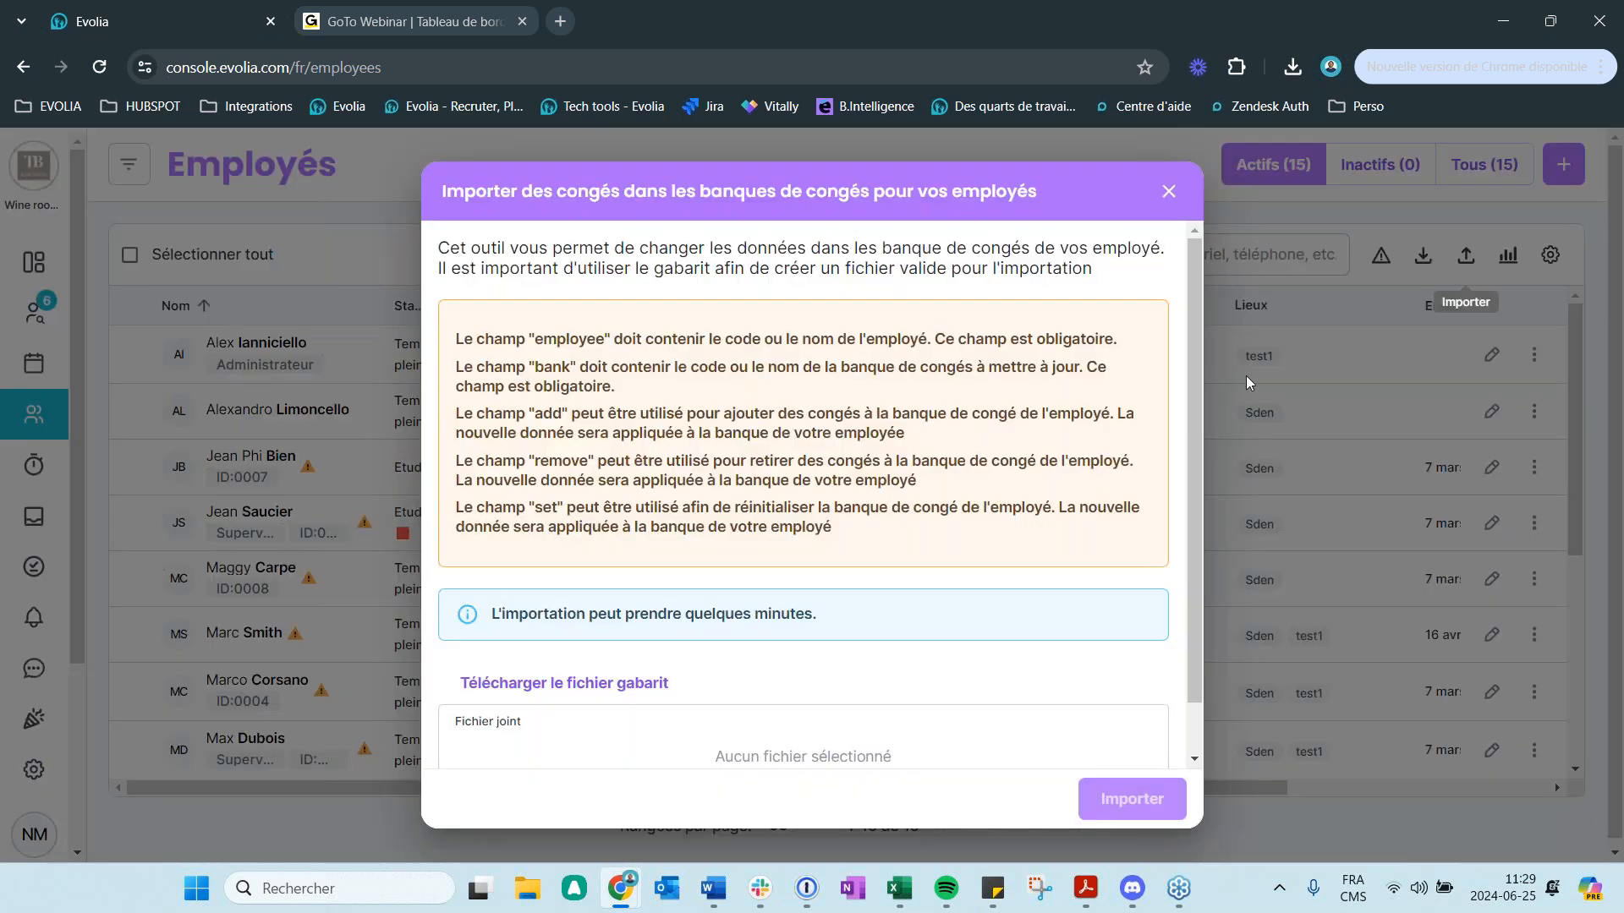
# - Download the template file for the leave bank import and open it in Excel
pyautogui.scroll(-1, 713, 683)
pyautogui.click(611, 736)
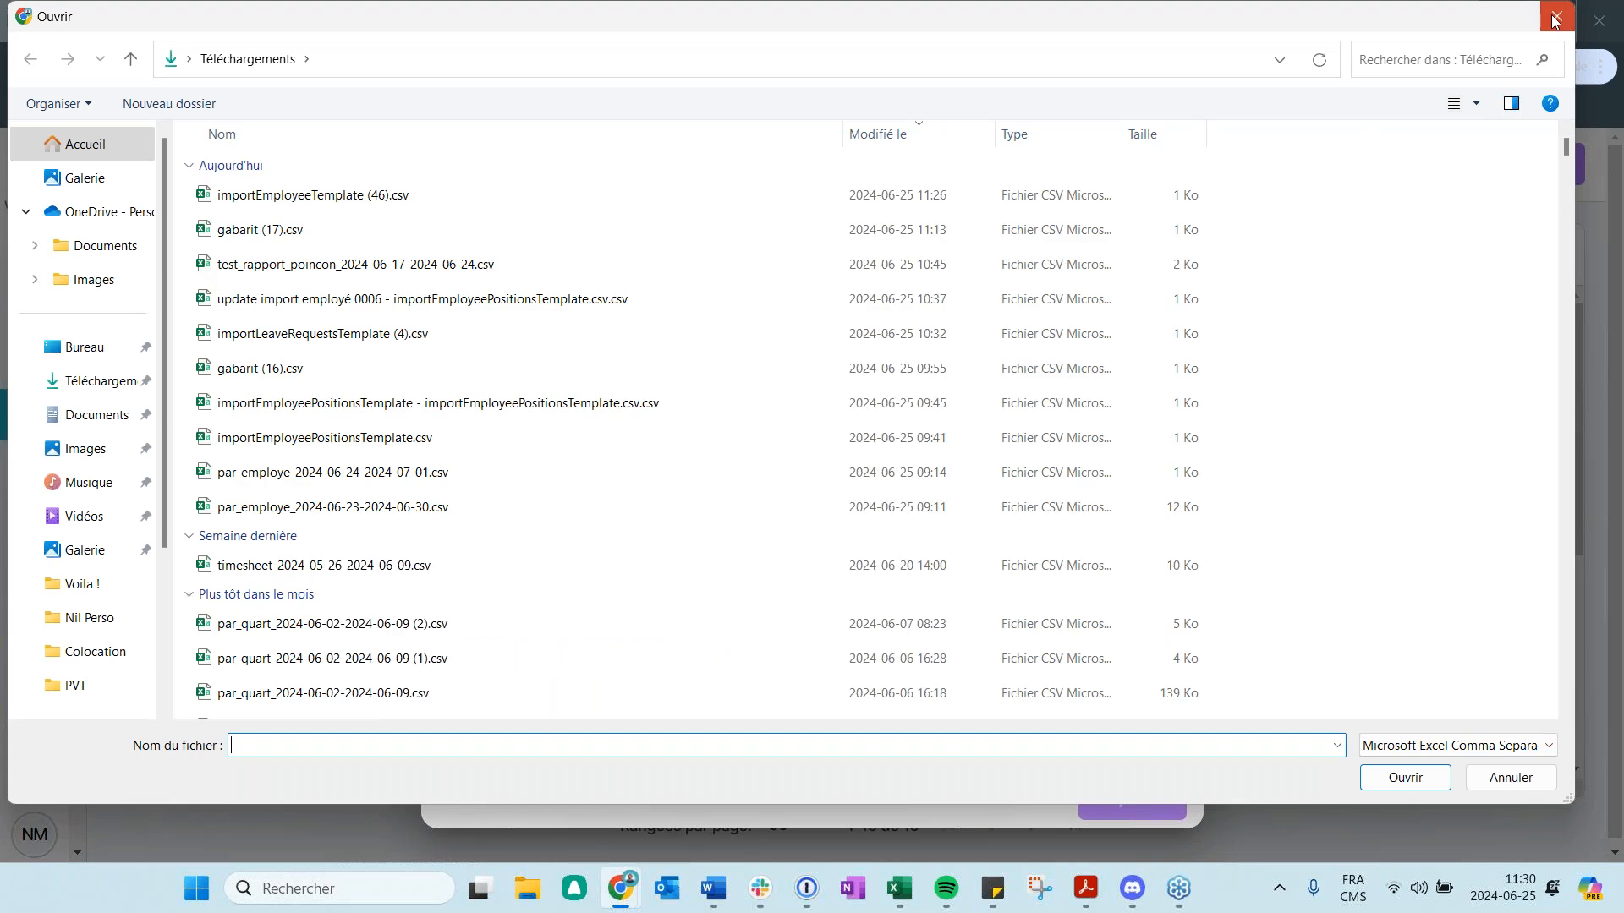
pyautogui.click(1555, 17)
pyautogui.click(656, 627)
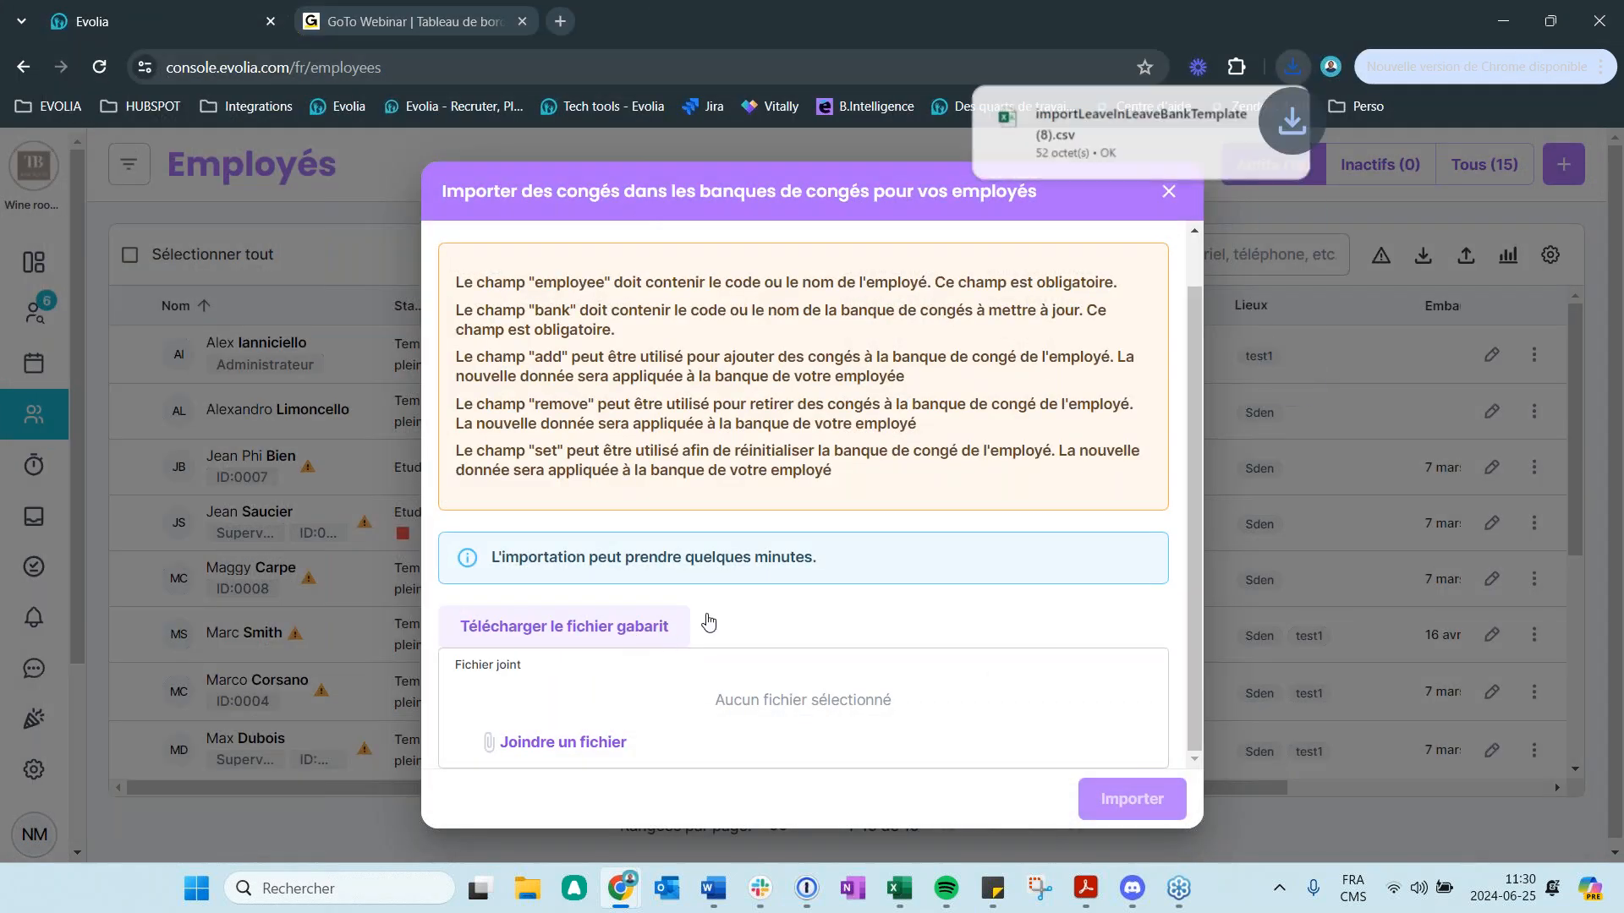
pyautogui.click(1140, 132)
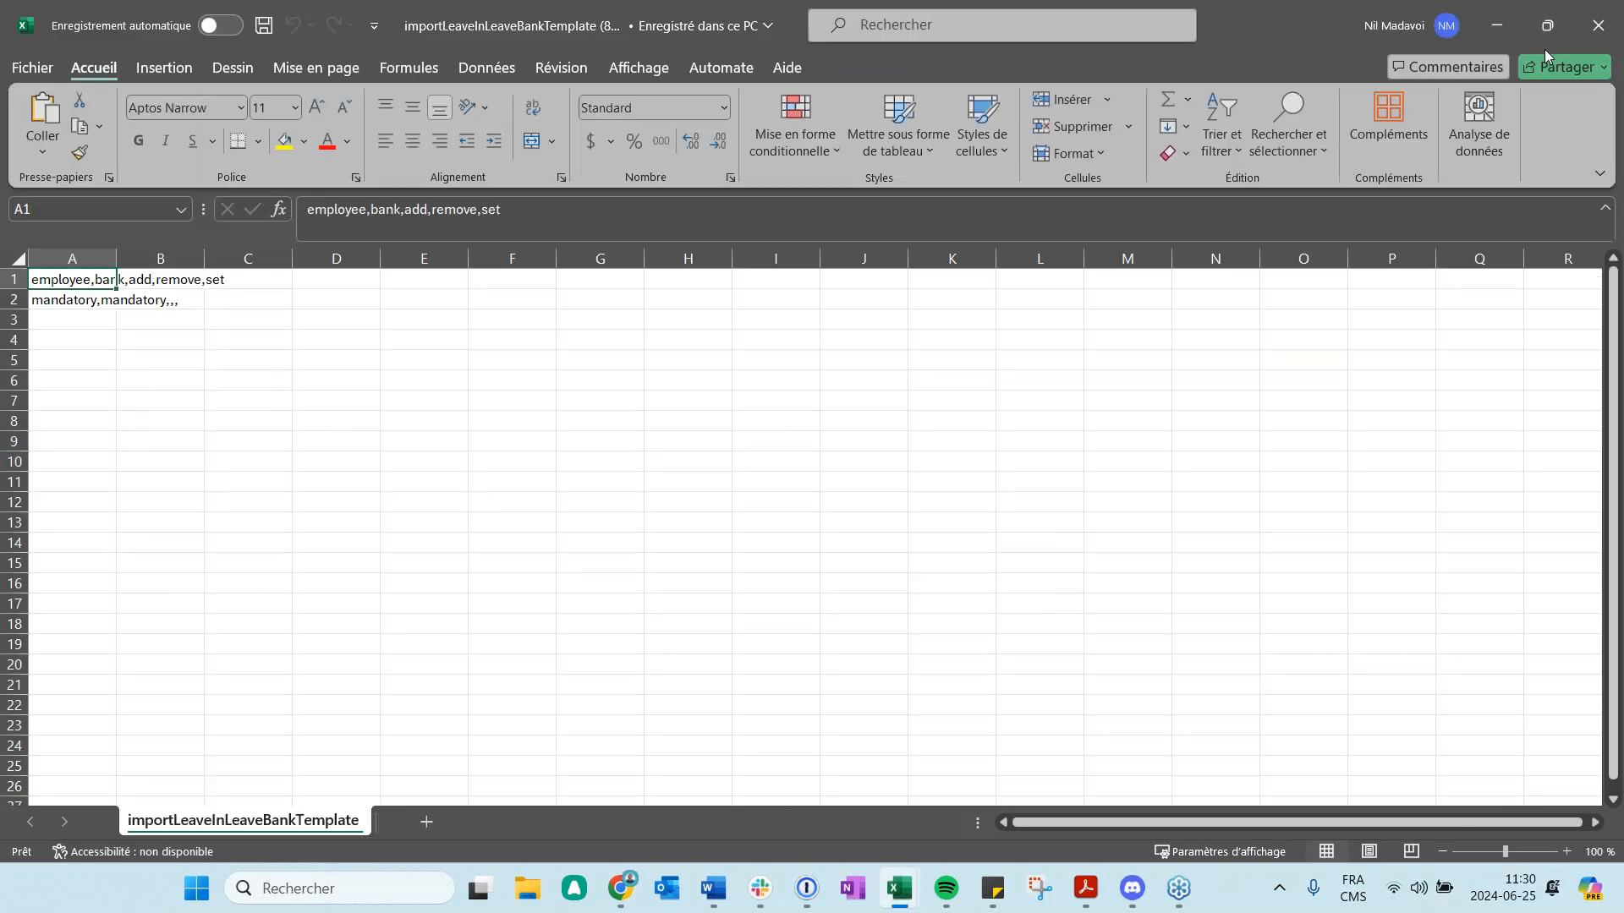
# - Recheck the field rules in the leave import dialog, then close preferences_horaire_employes (2).xlsx and return to the importLeaveInLeaveBankTemplate workbook
pyautogui.click(1497, 26)
pyautogui.click(1496, 34)
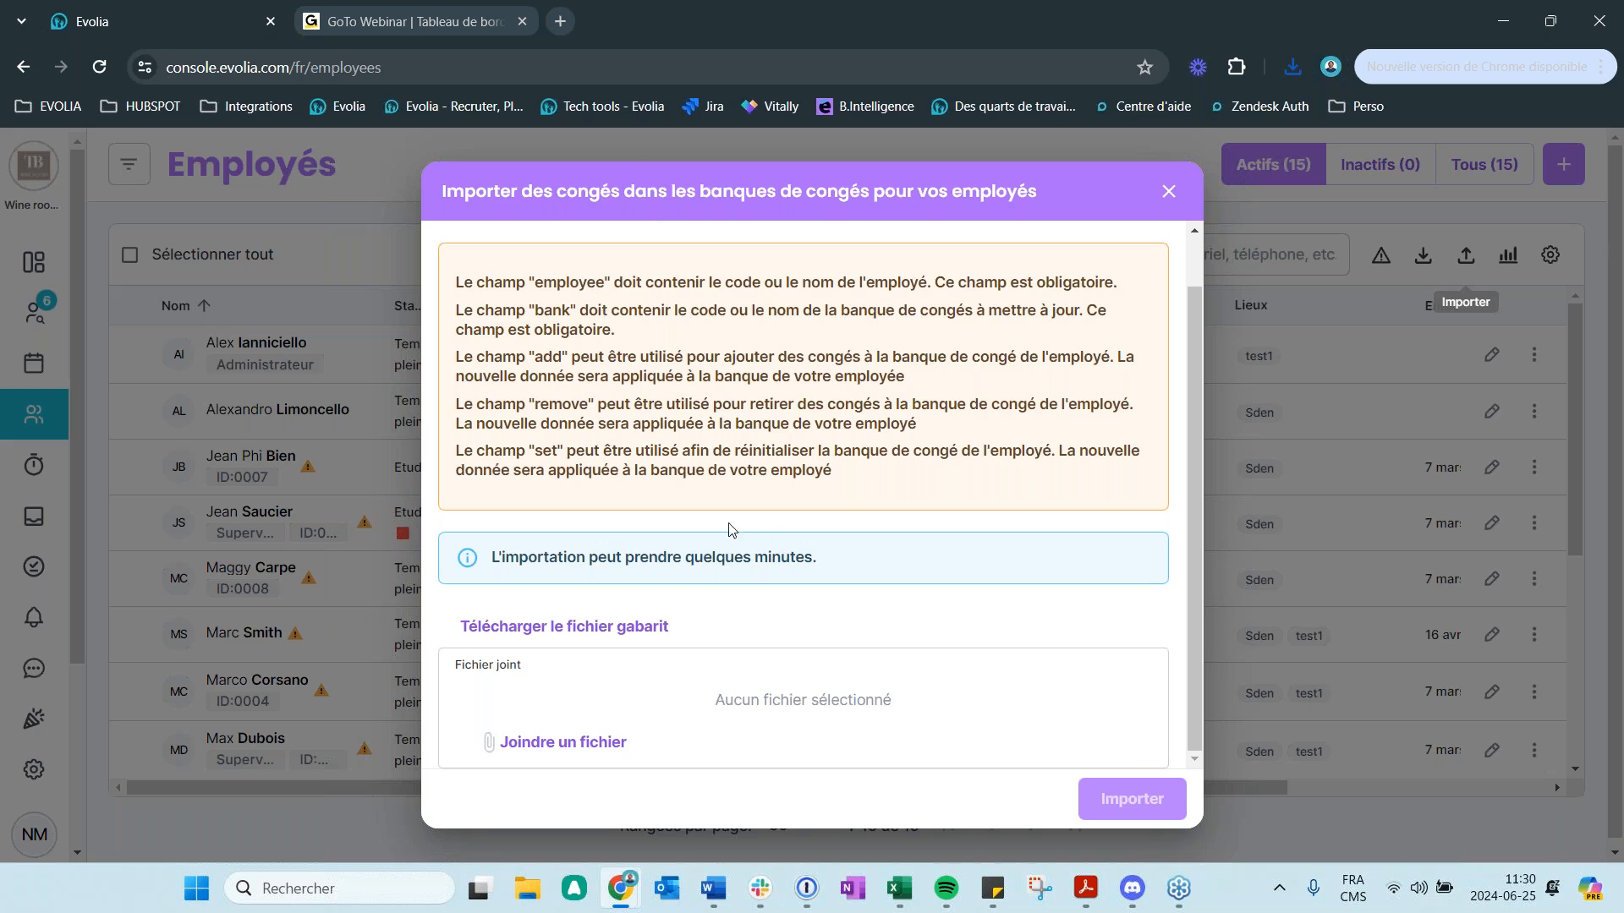
pyautogui.click(893, 894)
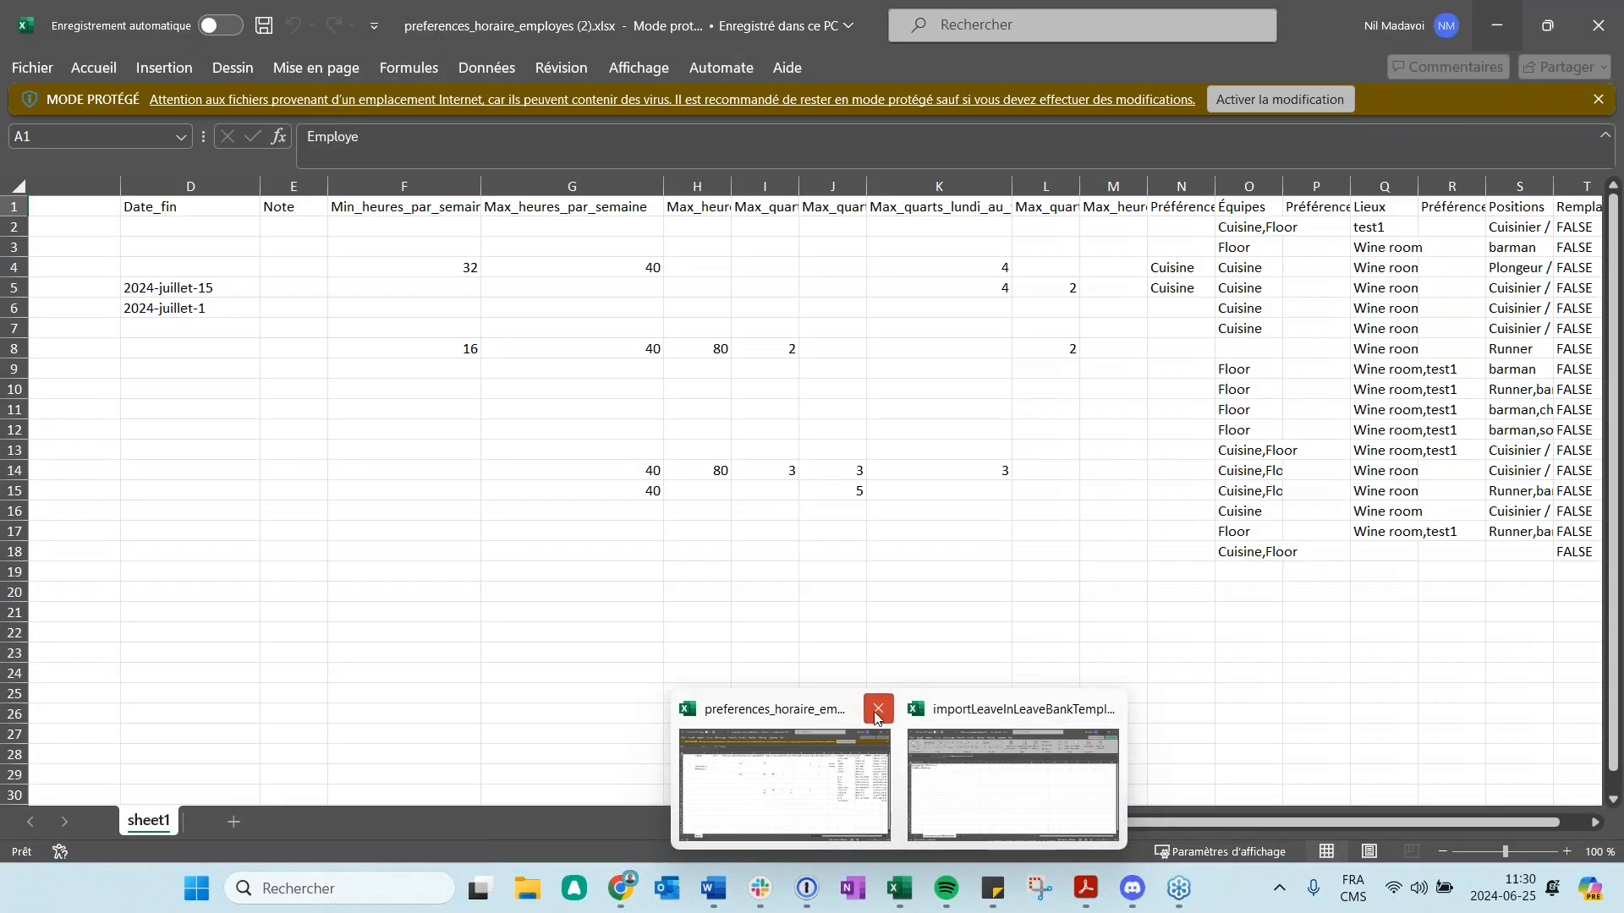
pyautogui.click(875, 718)
pyautogui.click(826, 772)
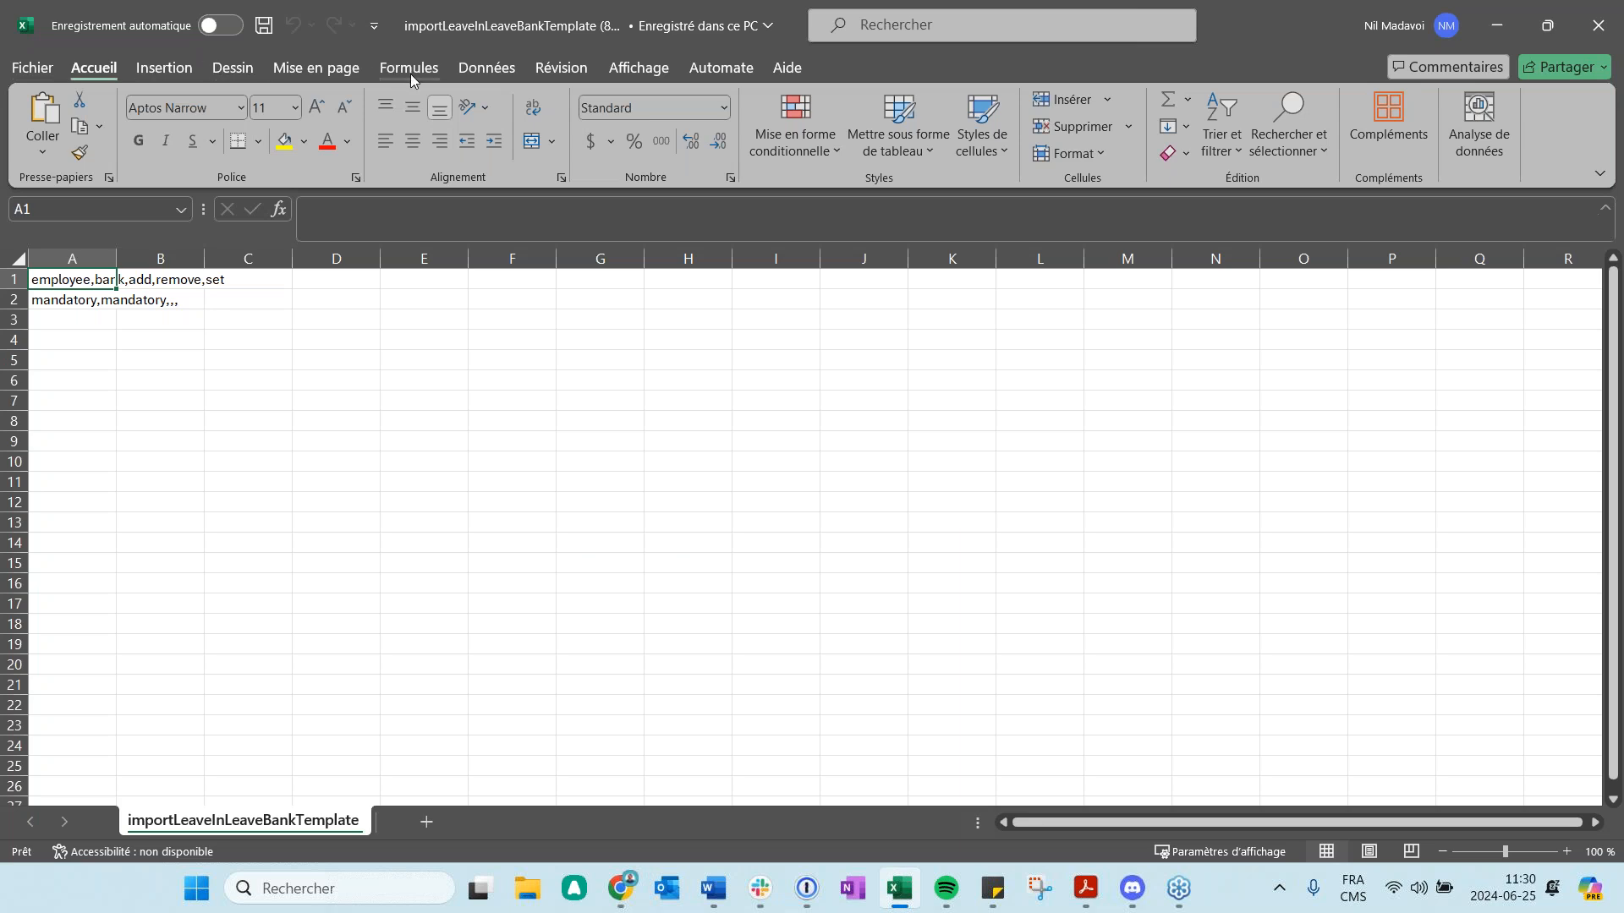
# - Split the comma-separated header in cell A1 into separate columns using the delimited text conversion, and widen column A
pyautogui.click(506, 73)
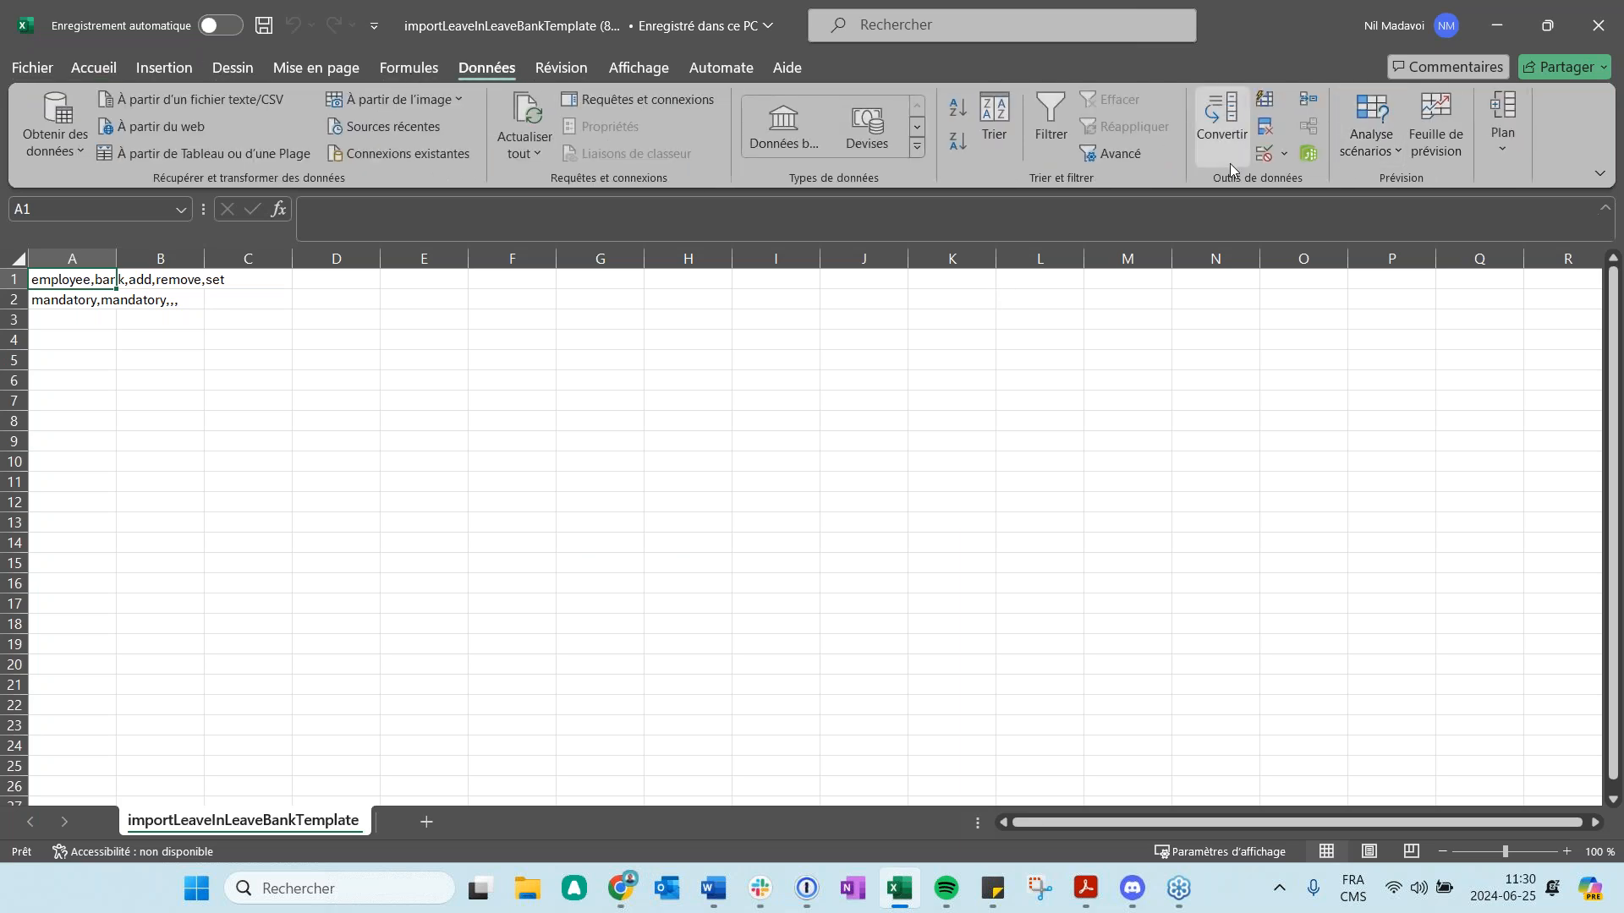
pyautogui.click(1221, 118)
pyautogui.click(983, 740)
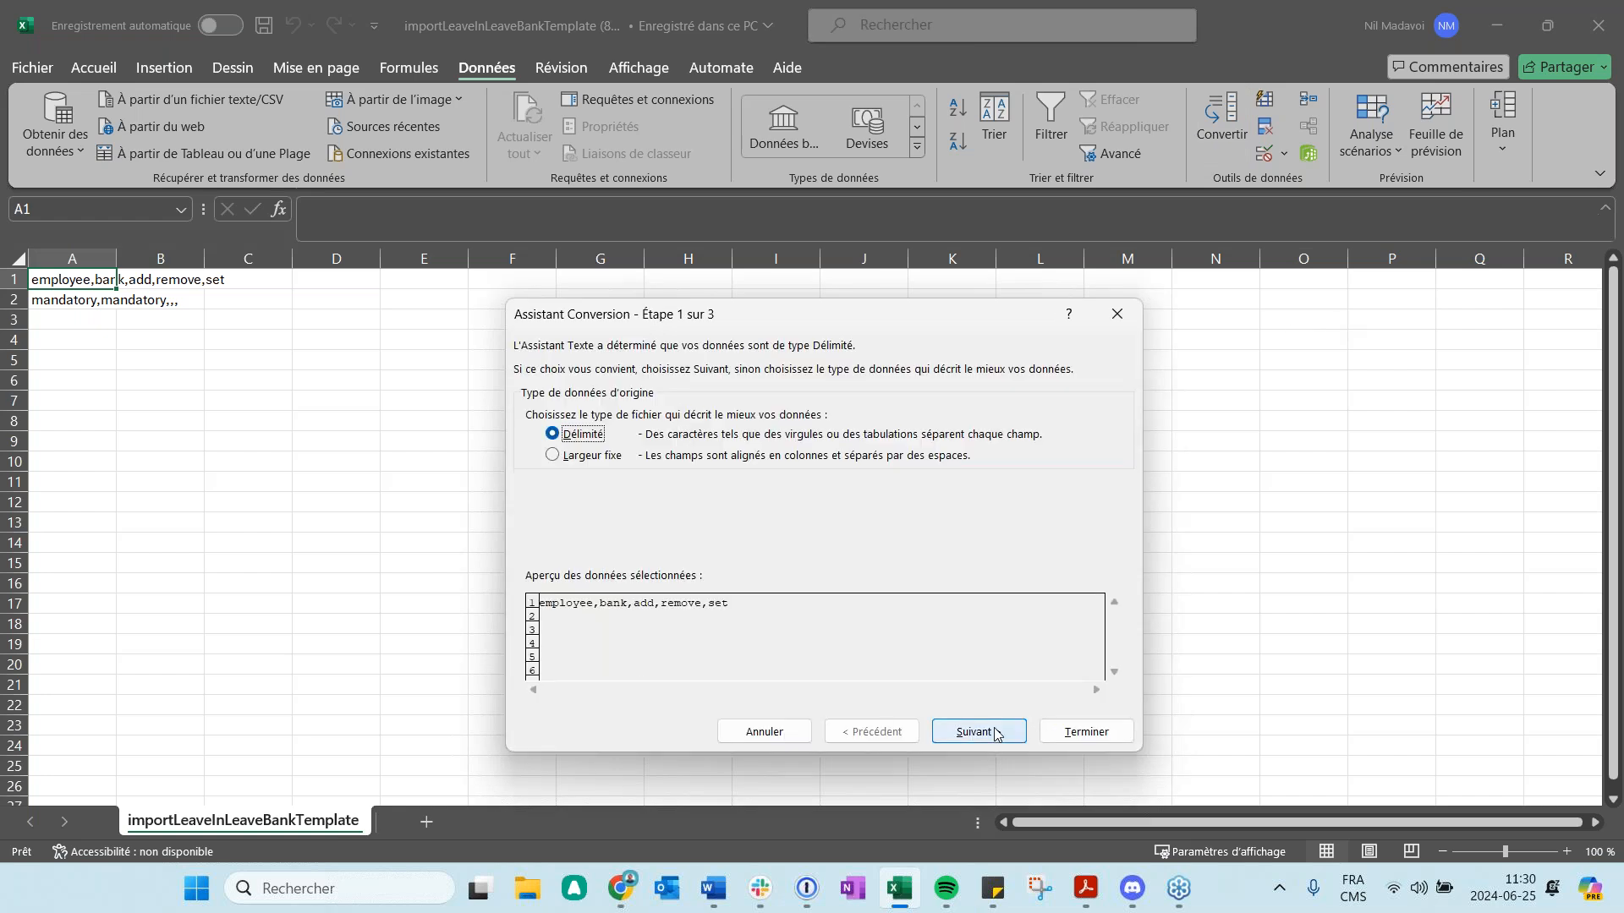
pyautogui.click(998, 730)
pyautogui.click(1053, 729)
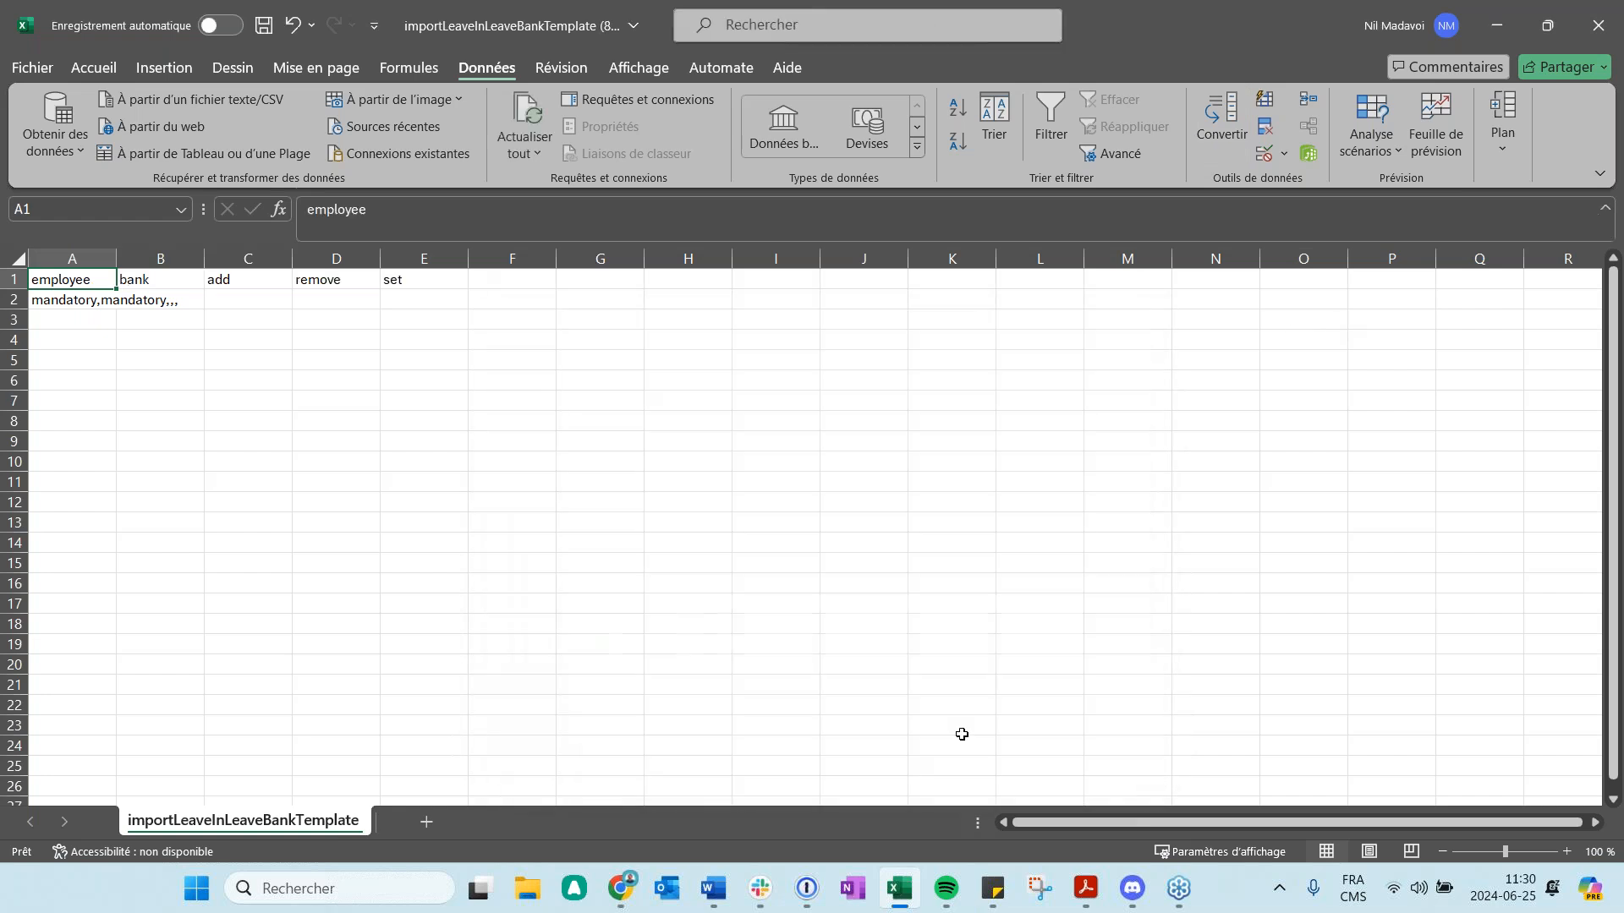
pyautogui.click(319, 414)
pyautogui.moveTo(116, 258); pyautogui.dragTo(218, 258)
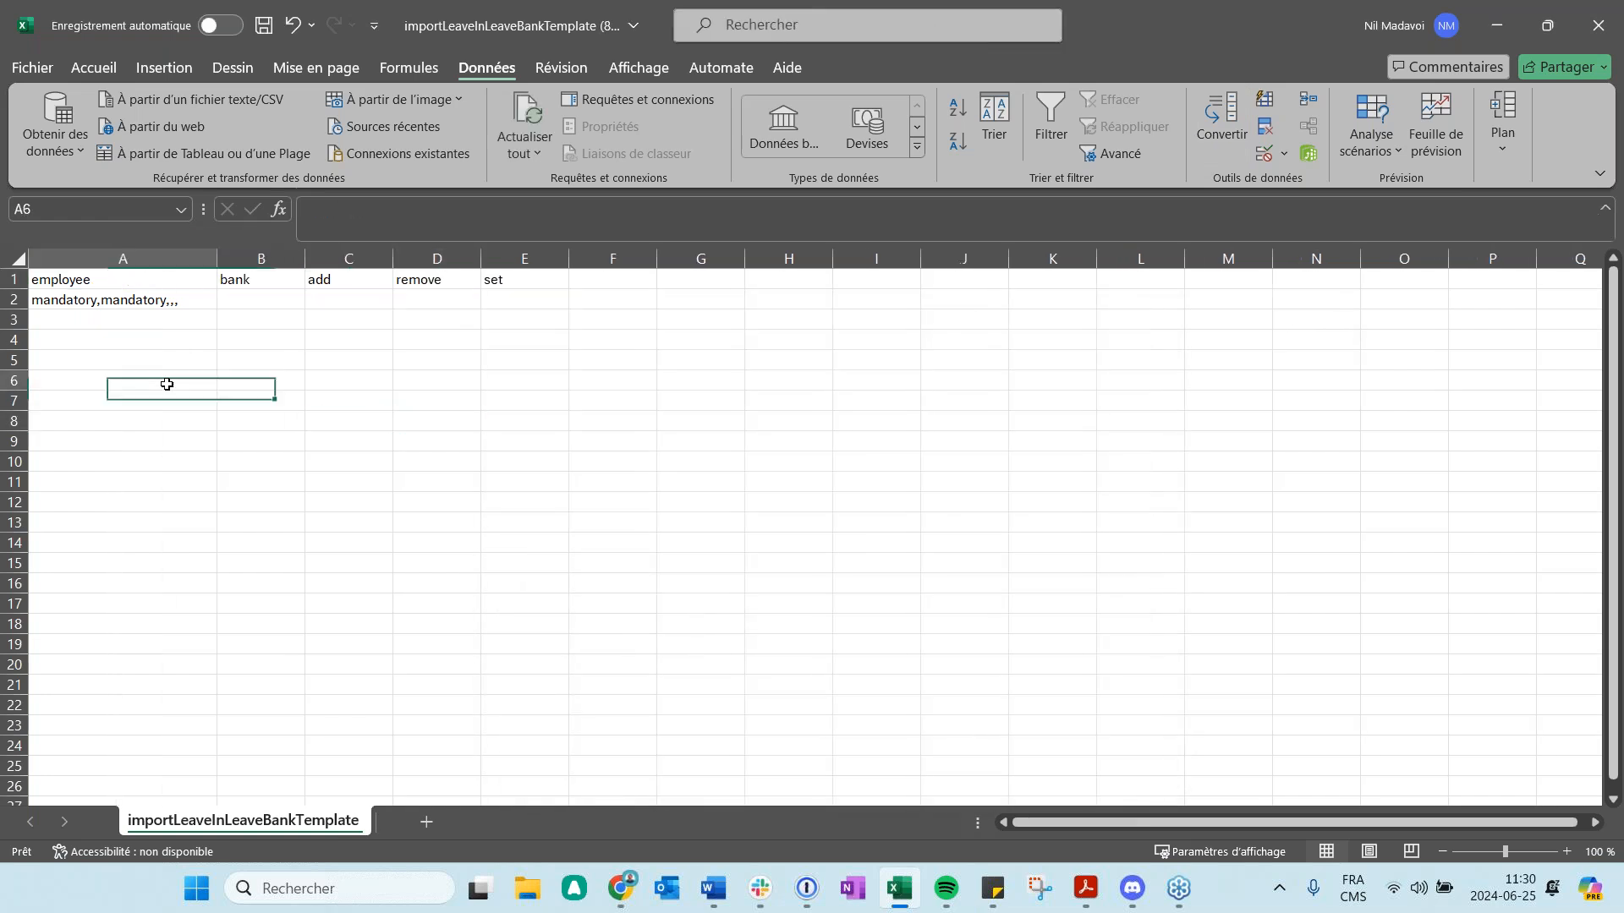
# - Widen column B of the leave bank template and go through its employee, bank, add, remove and set columns
pyautogui.click(127, 301)
pyautogui.click(129, 282)
pyautogui.click(117, 305)
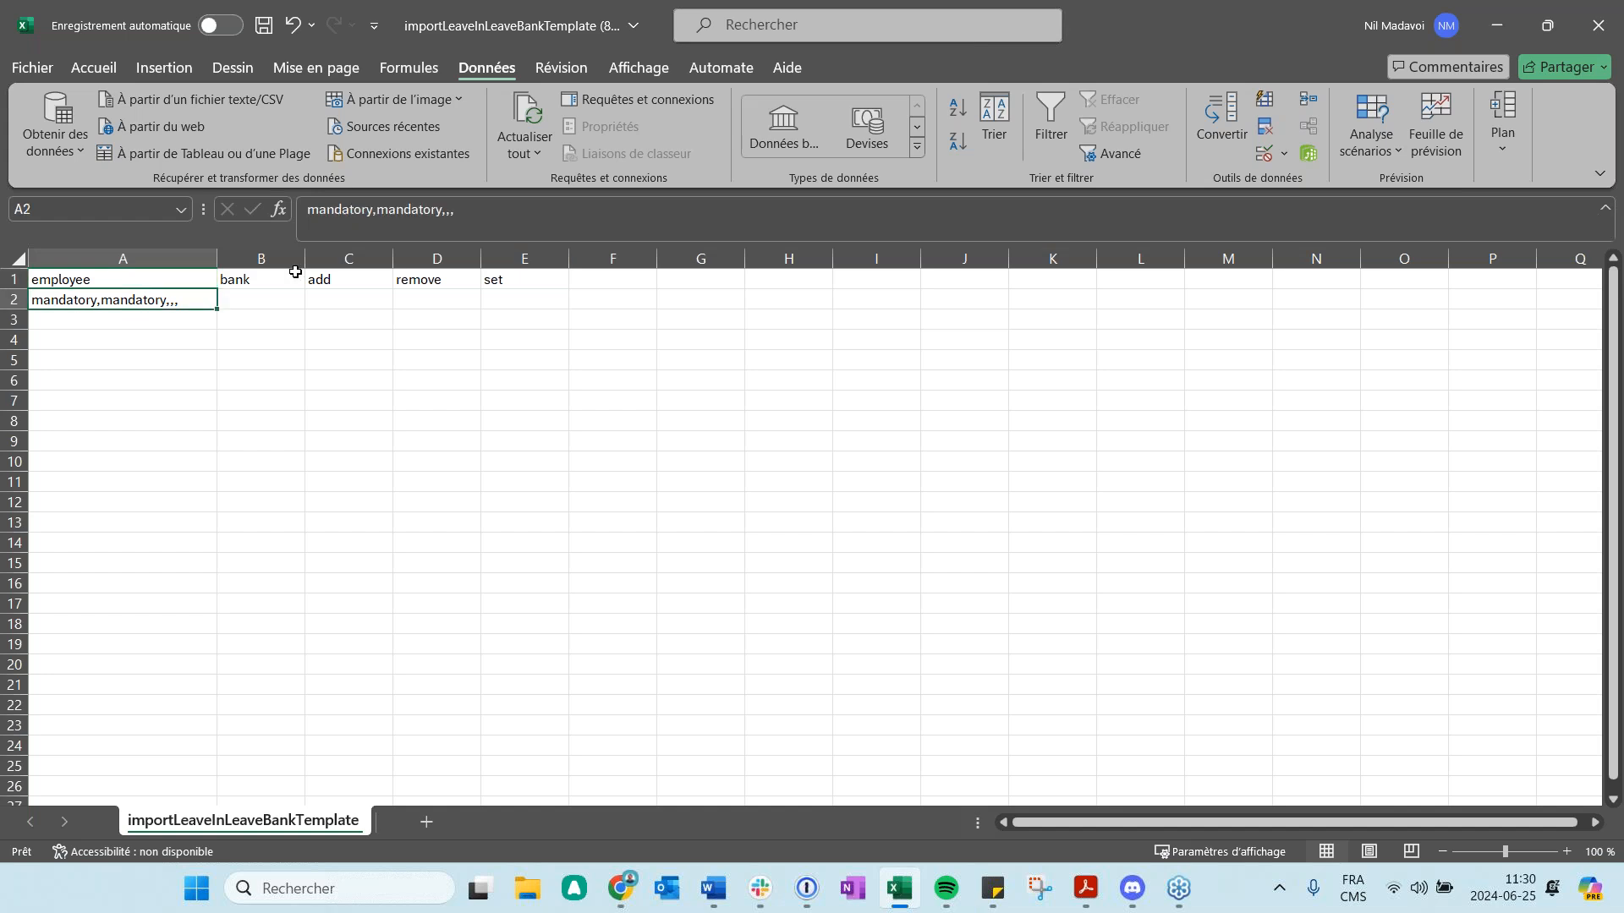
pyautogui.moveTo(310, 260); pyautogui.dragTo(355, 259)
pyautogui.click(269, 296)
pyautogui.press('Tab')
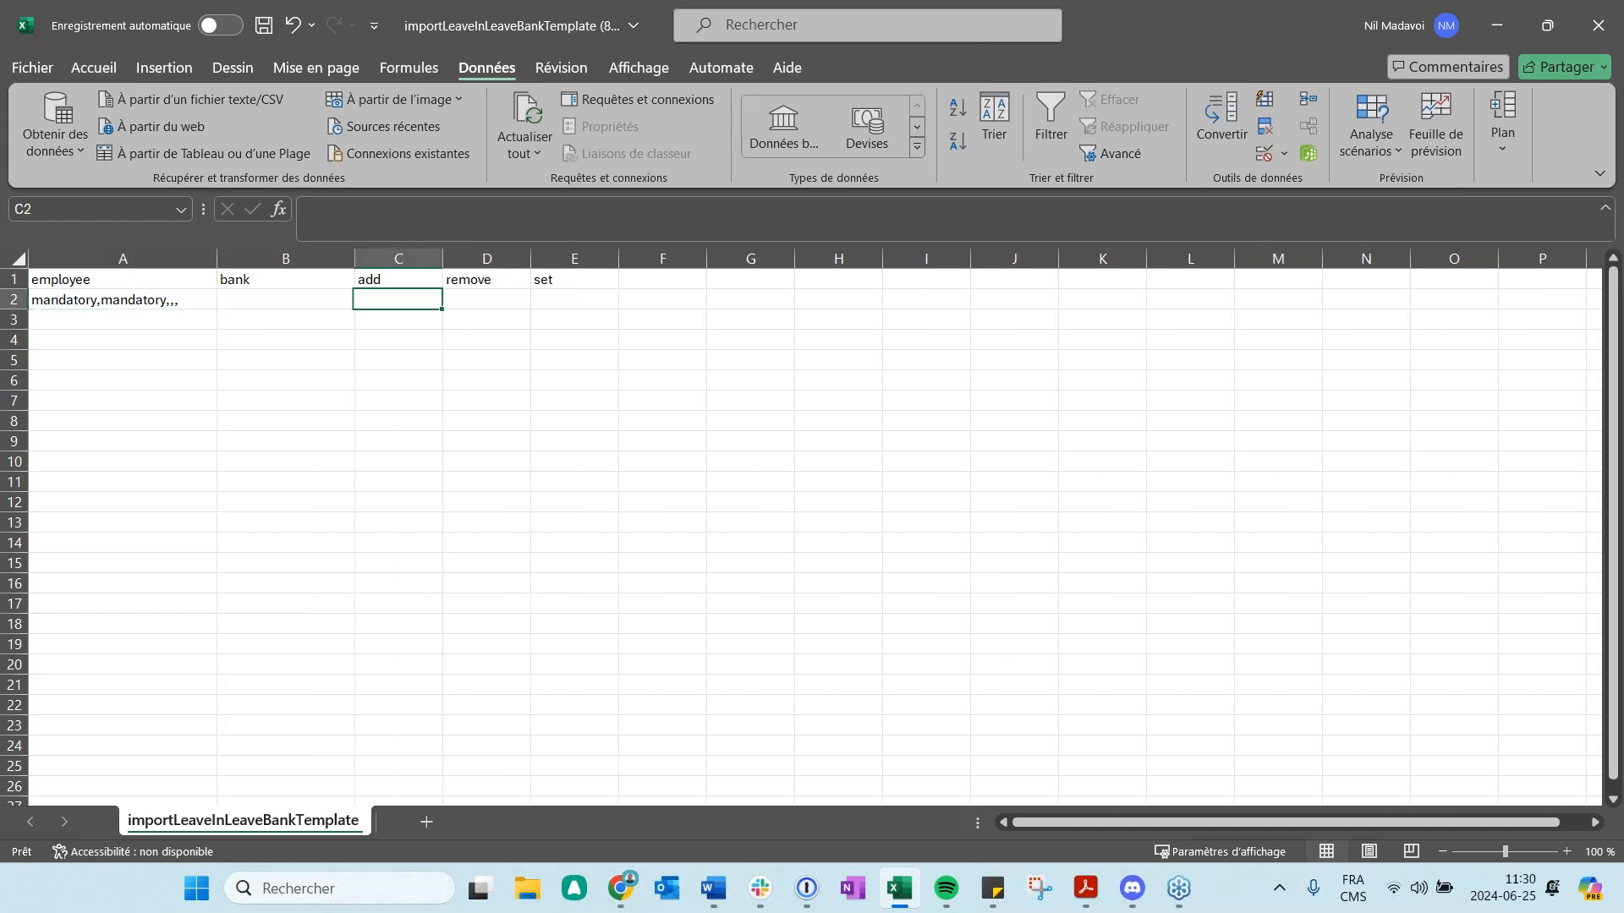
pyautogui.press('Tab')
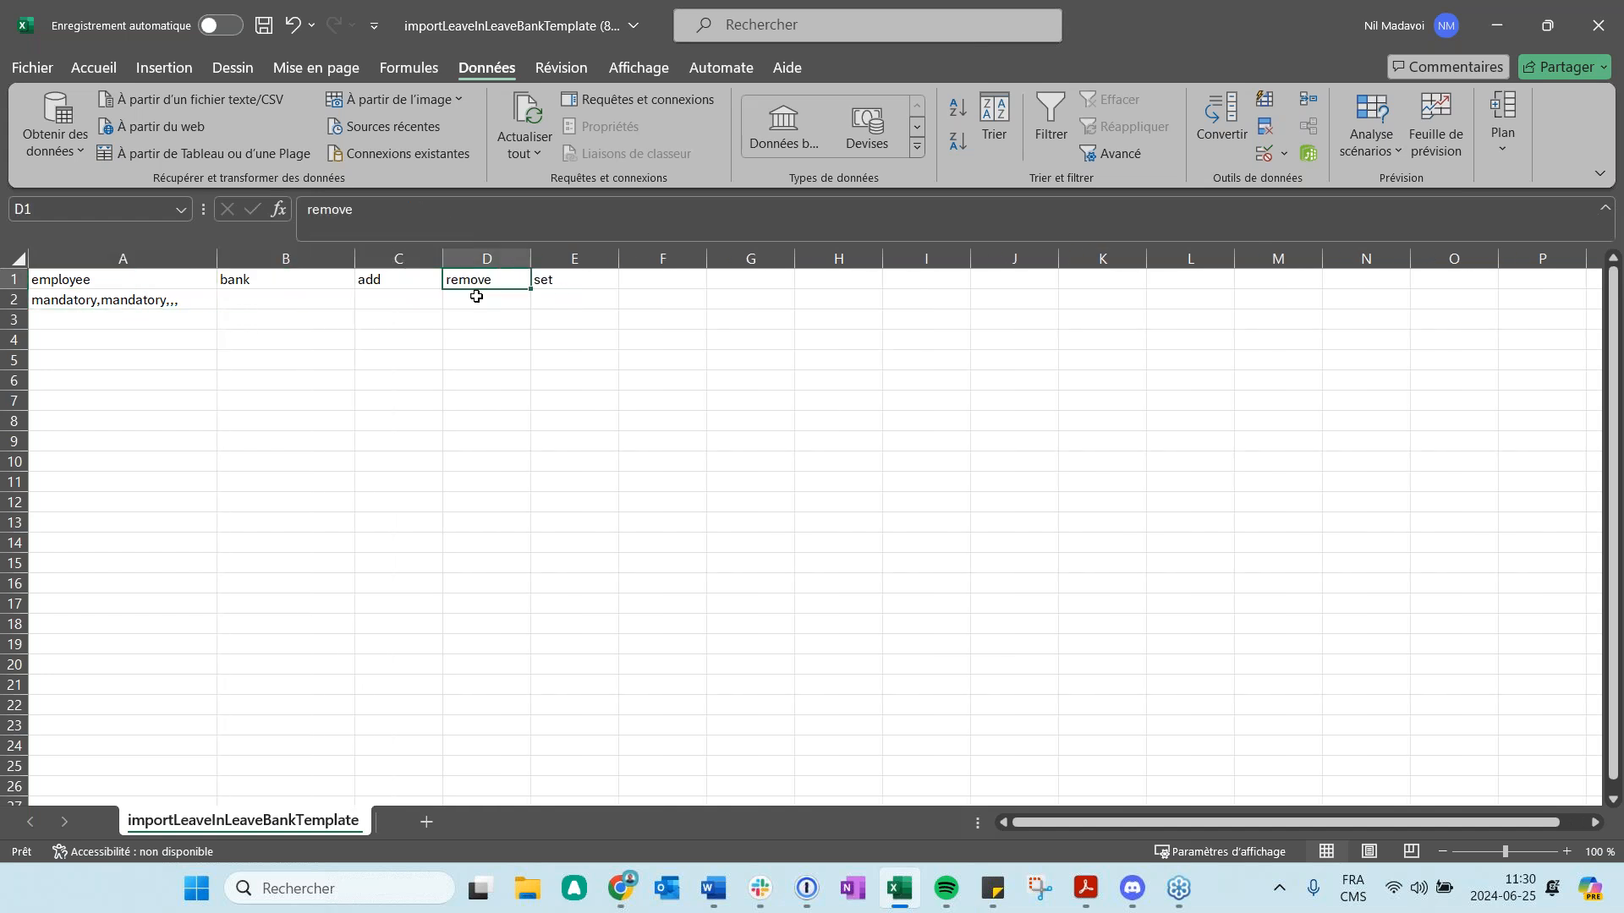
pyautogui.click(541, 300)
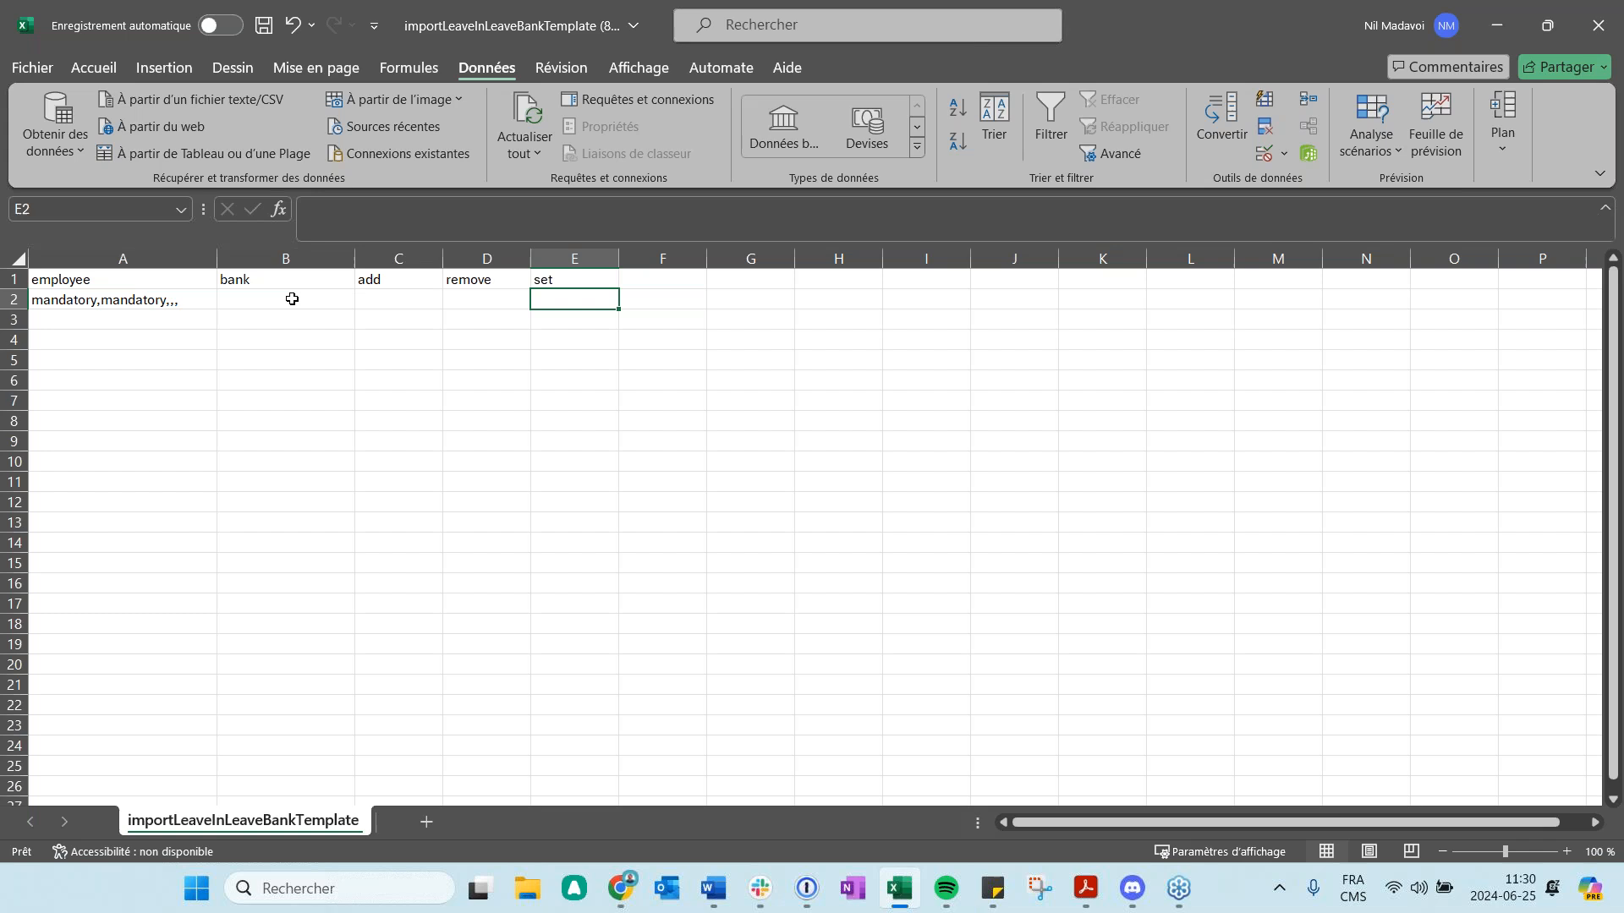
pyautogui.moveTo(292, 299); pyautogui.dragTo(269, 377)
# - Switch to Evolia, close the leave import dialog and look up the leave type names and codes in the payroll and leave settings
pyautogui.click(1482, 32)
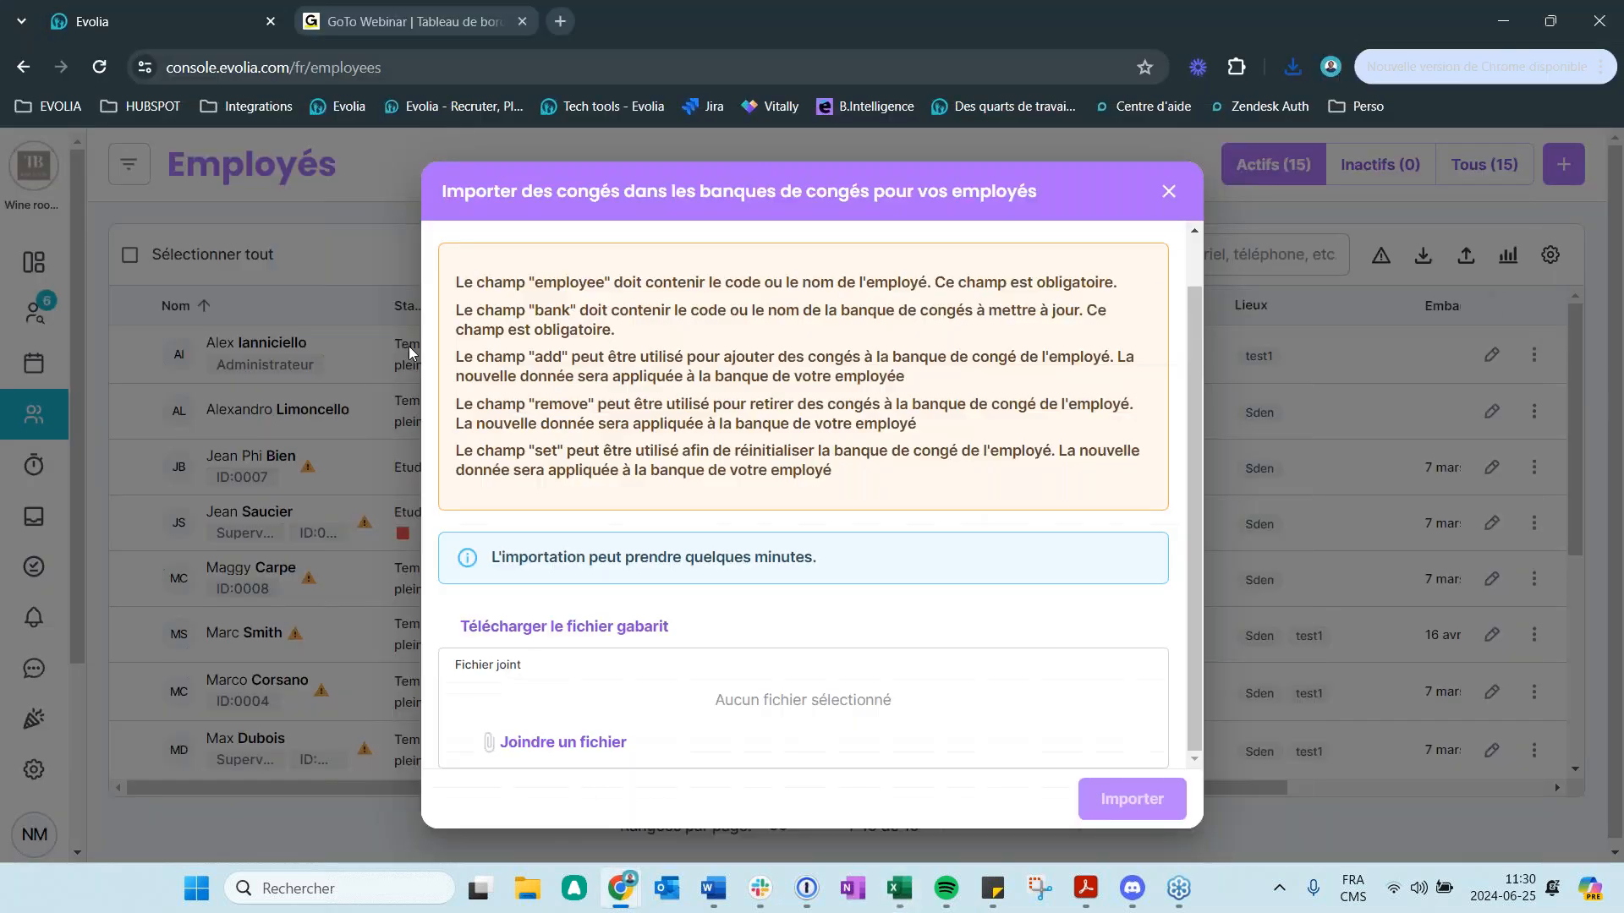
pyautogui.click(1169, 191)
pyautogui.click(34, 771)
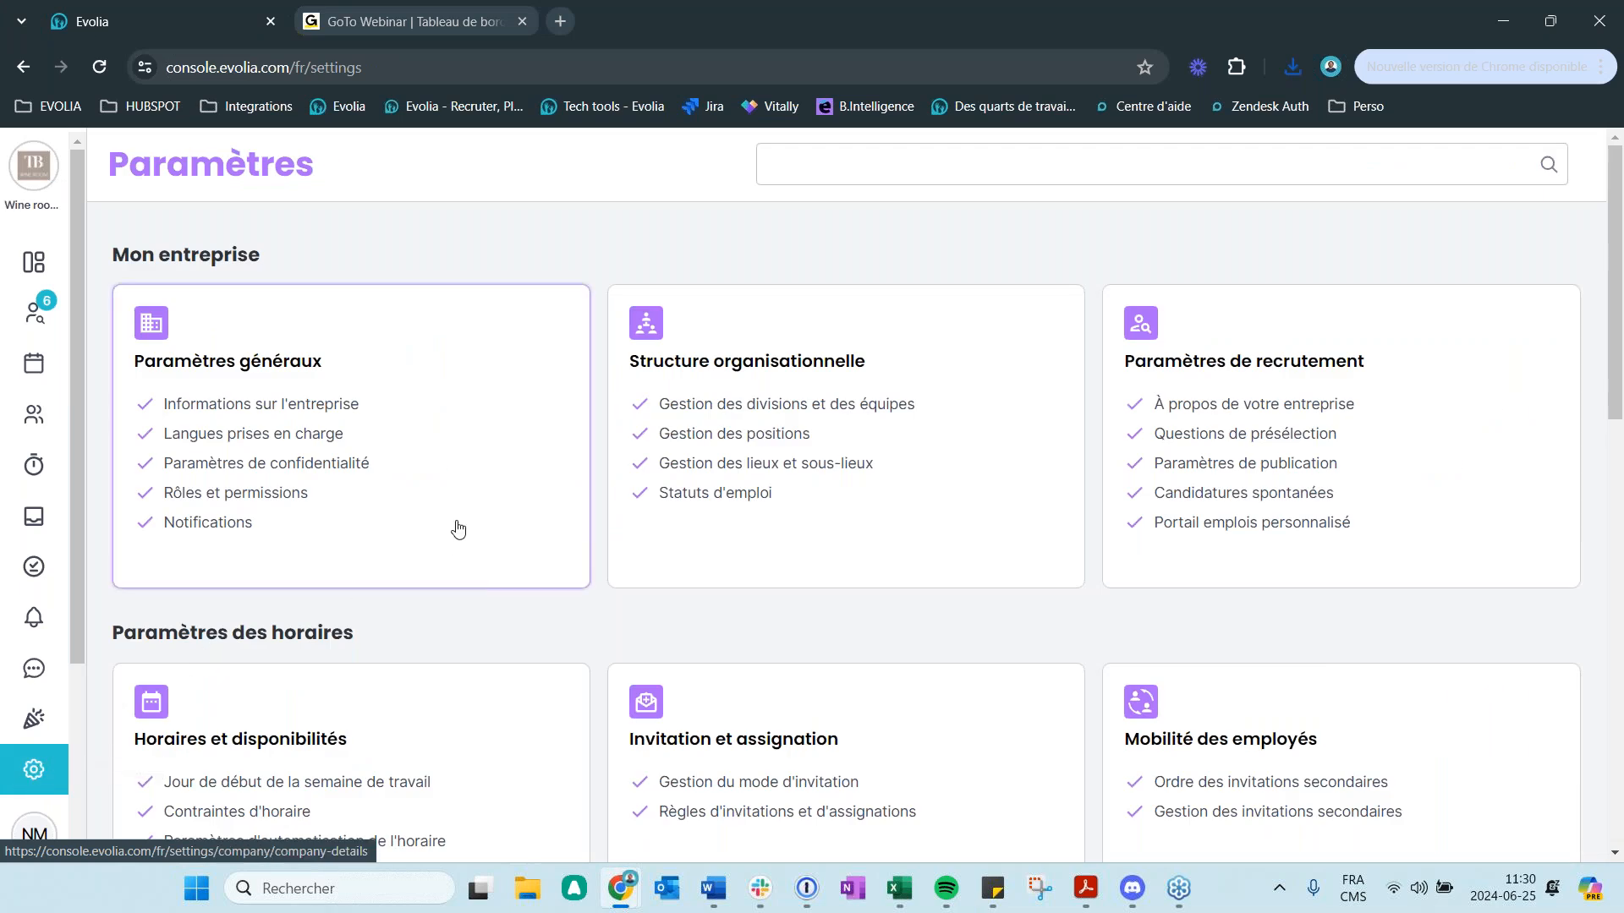
pyautogui.click(458, 530)
pyautogui.scroll(-2, 216, 626)
pyautogui.click(218, 650)
pyautogui.click(230, 596)
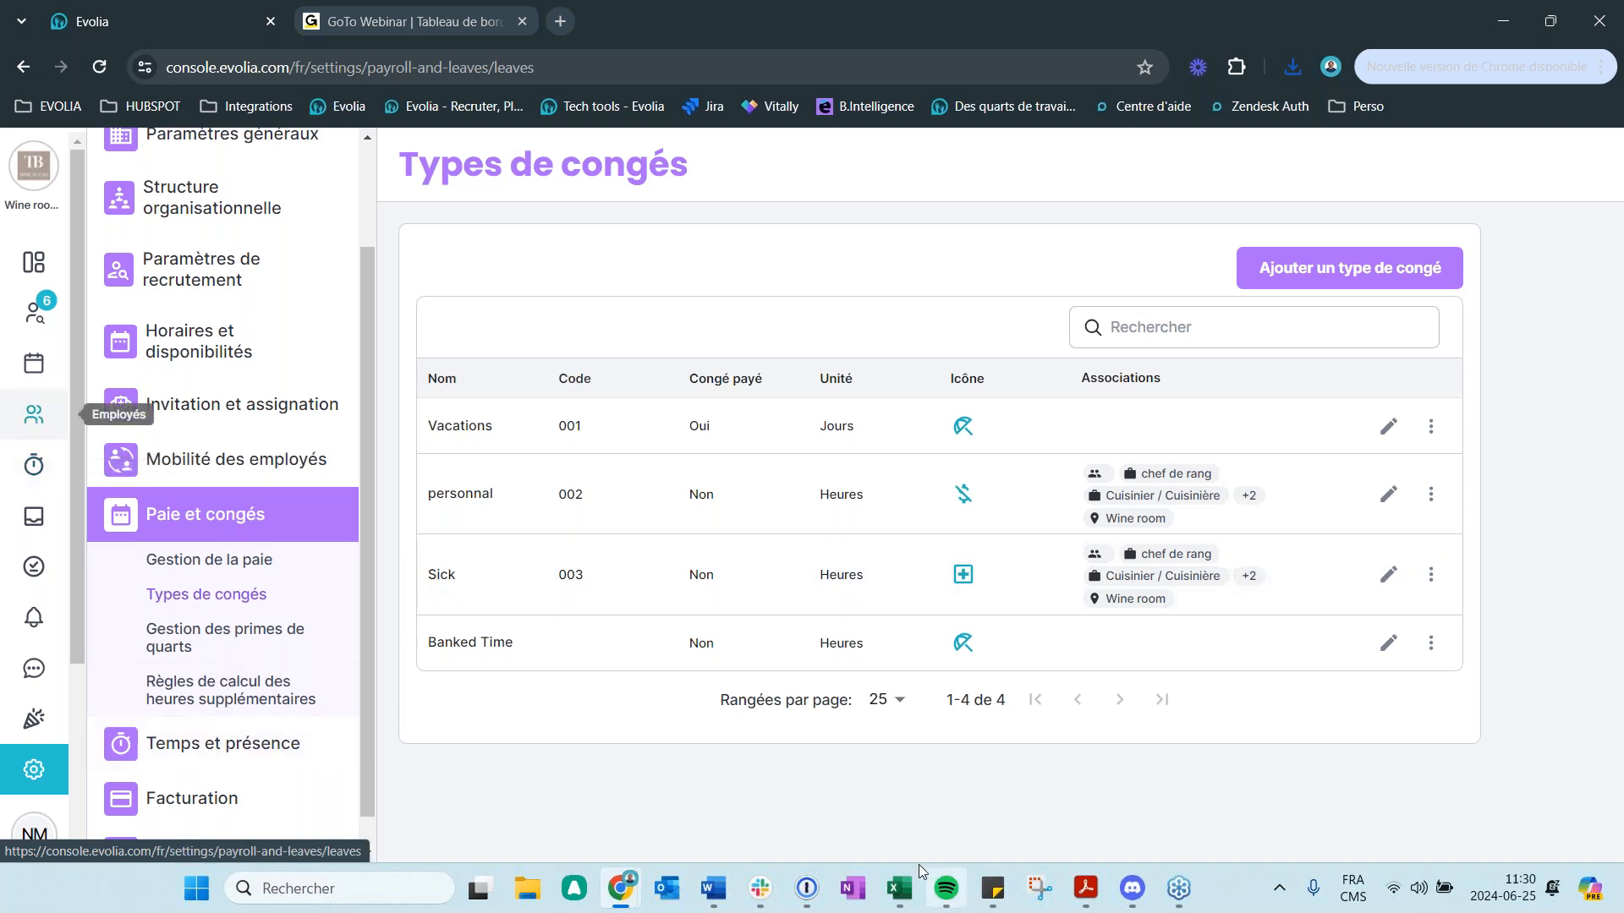
pyautogui.click(896, 890)
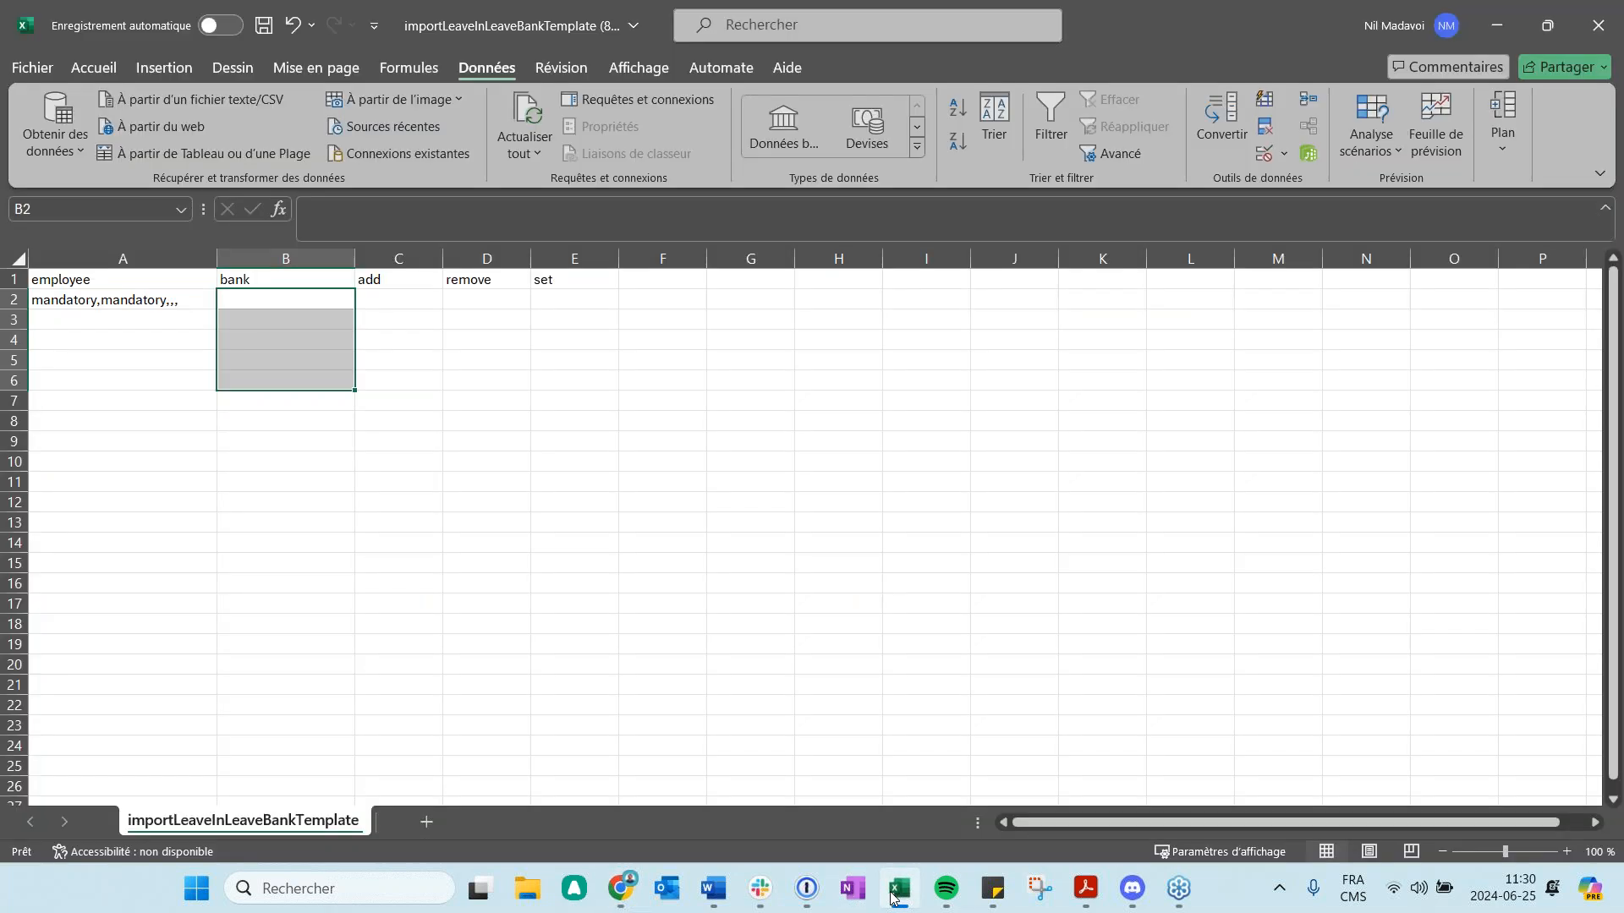
pyautogui.click(894, 895)
# - Open the student-status supervisor's record from the employee list and review the leave banks and positions
pyautogui.click(34, 415)
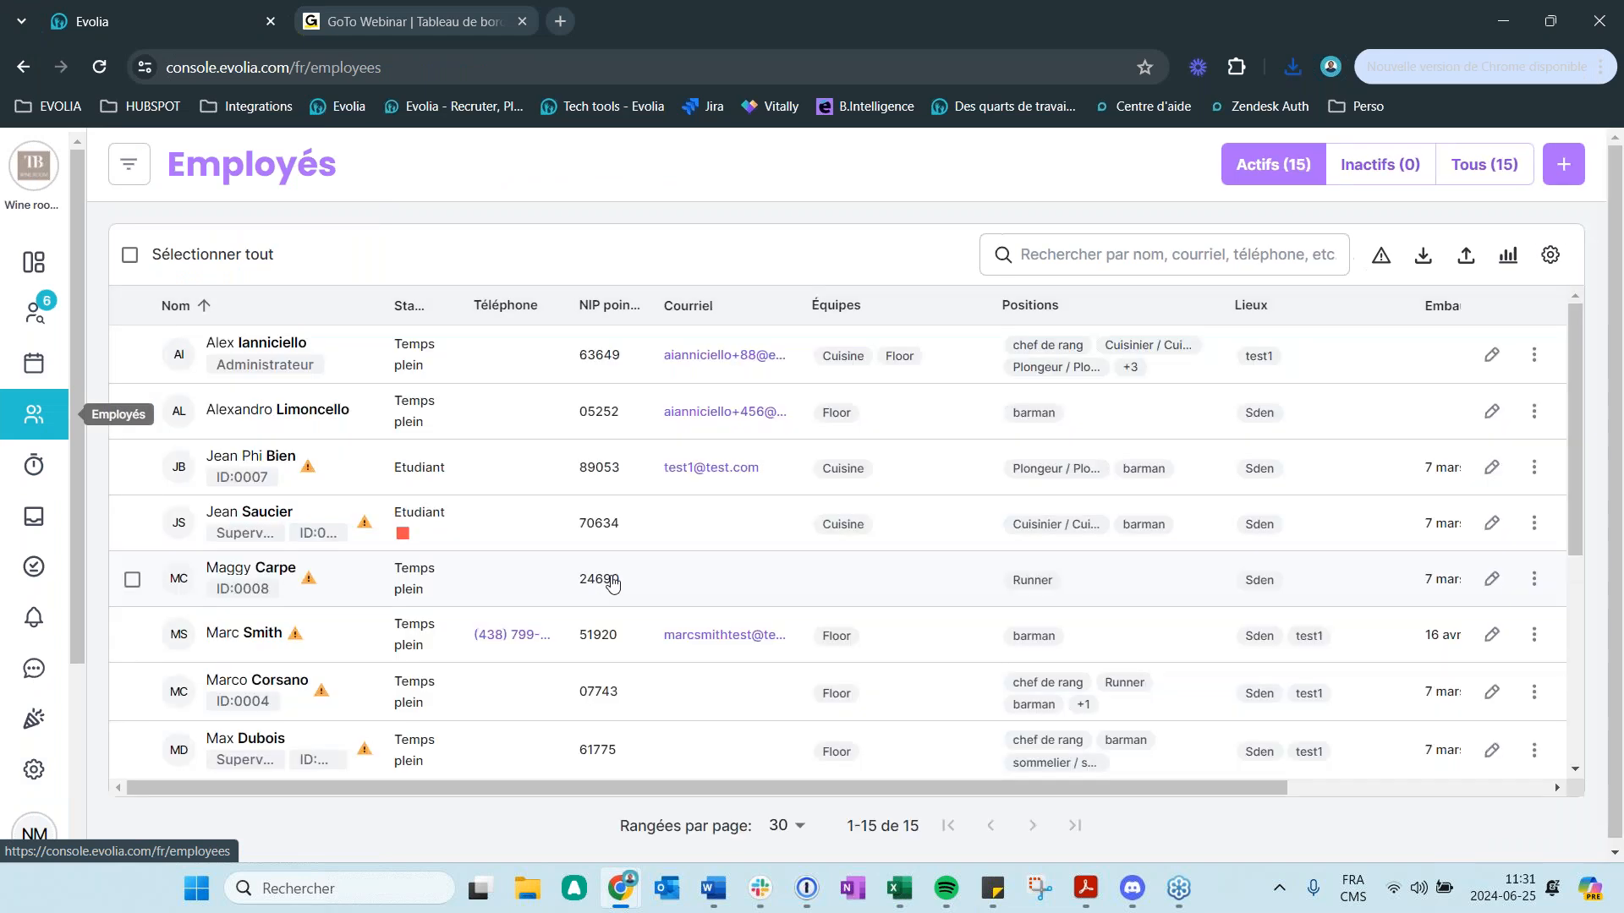
pyautogui.click(251, 513)
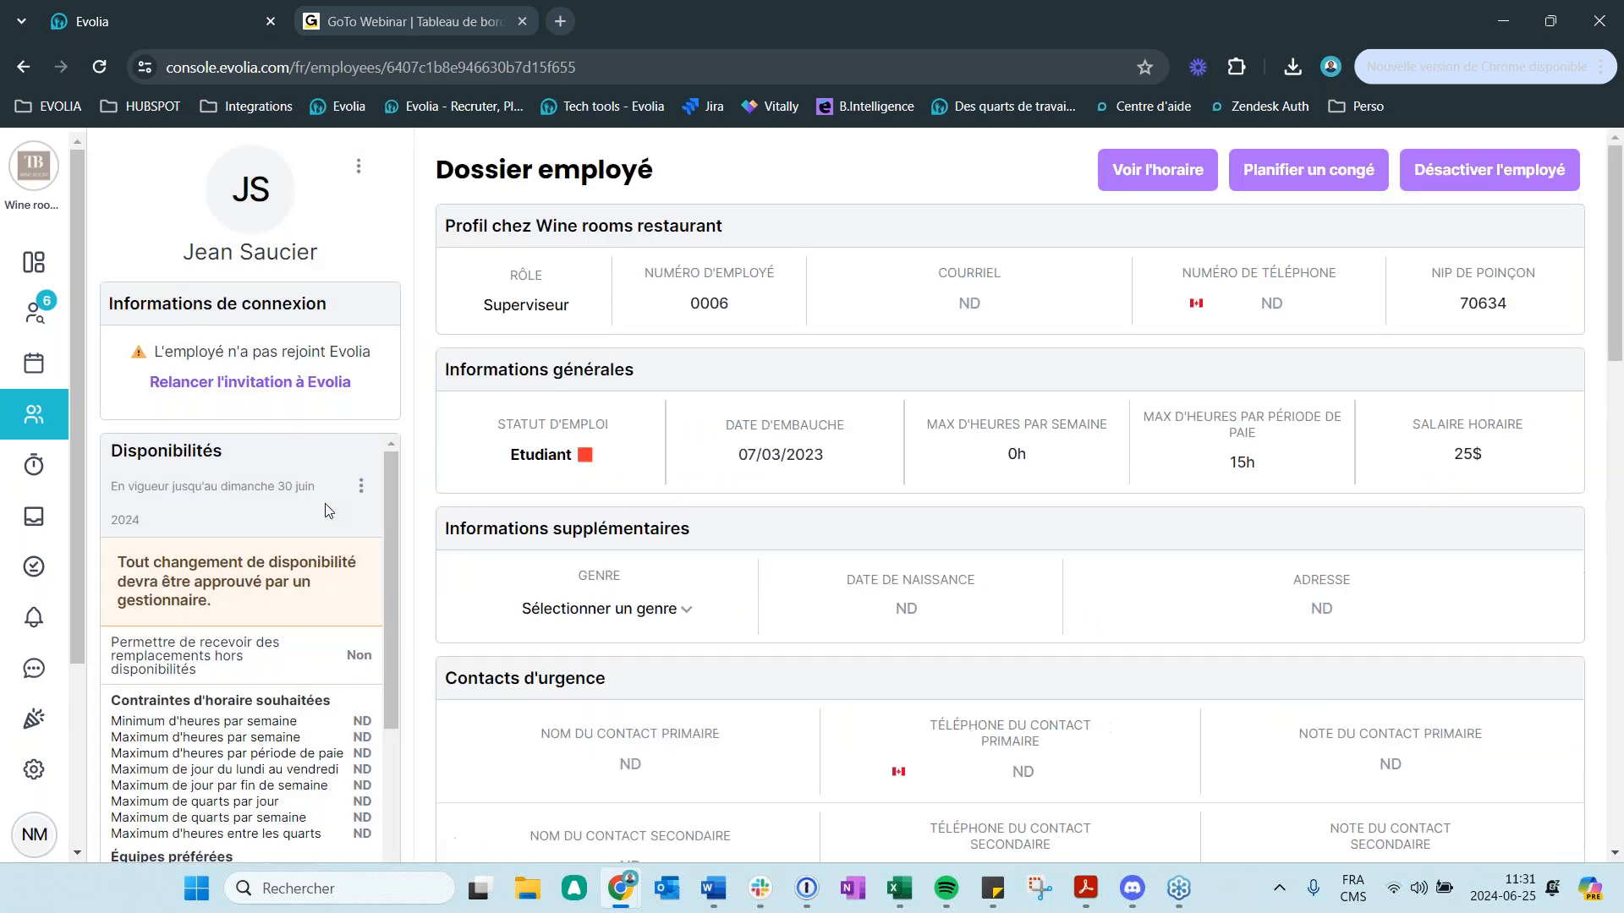
pyautogui.scroll(-6, 796, 592)
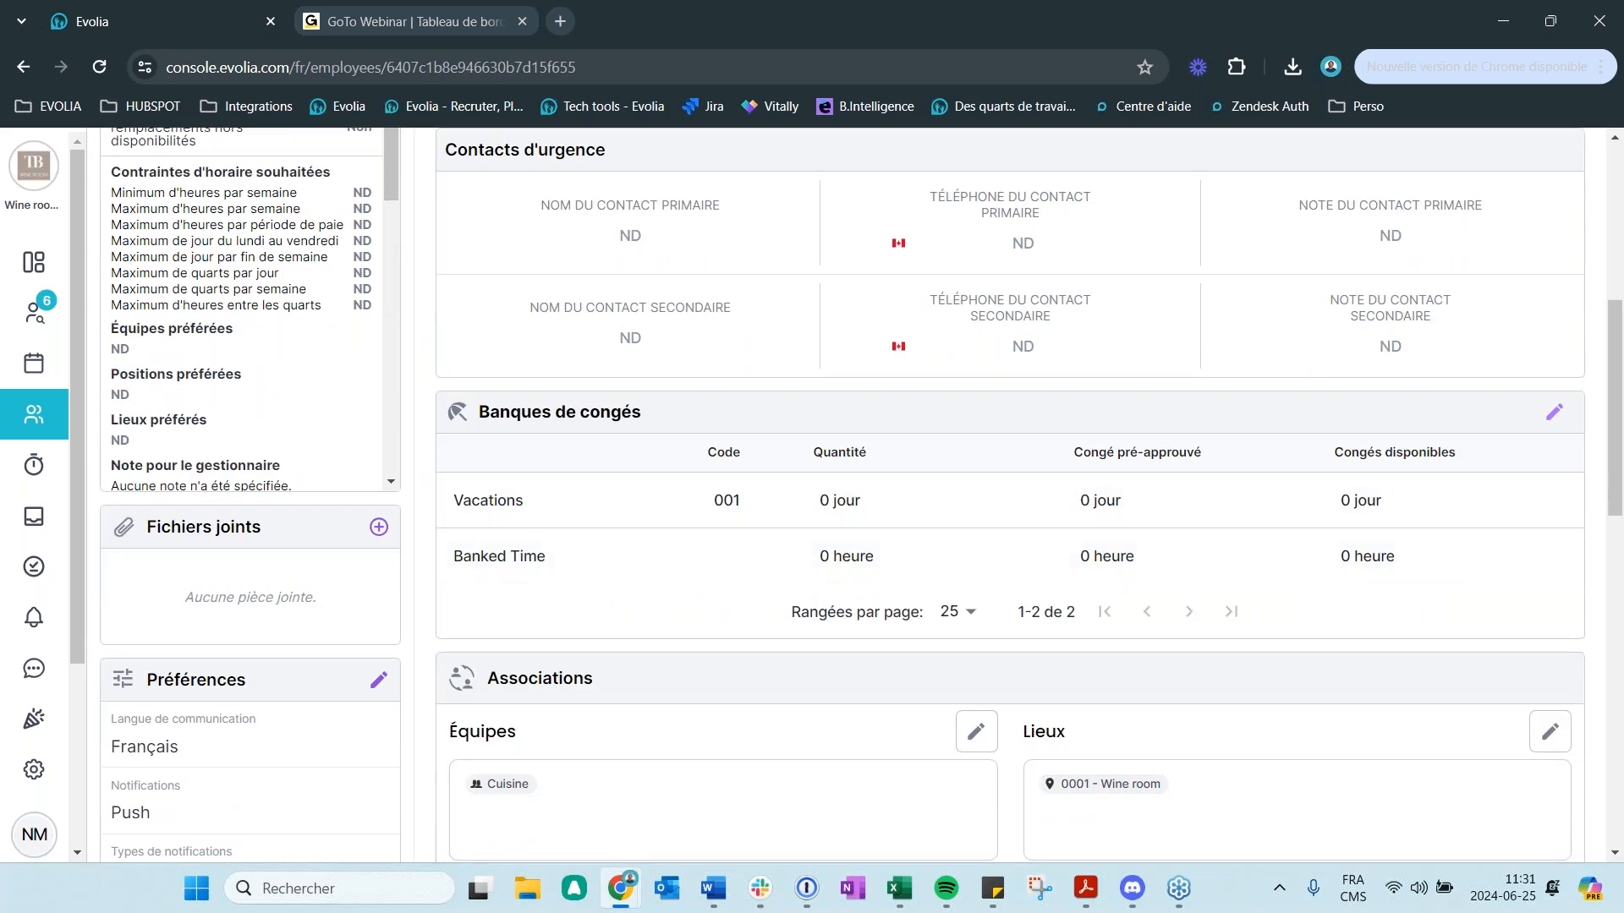
pyautogui.scroll(6, 185, 297)
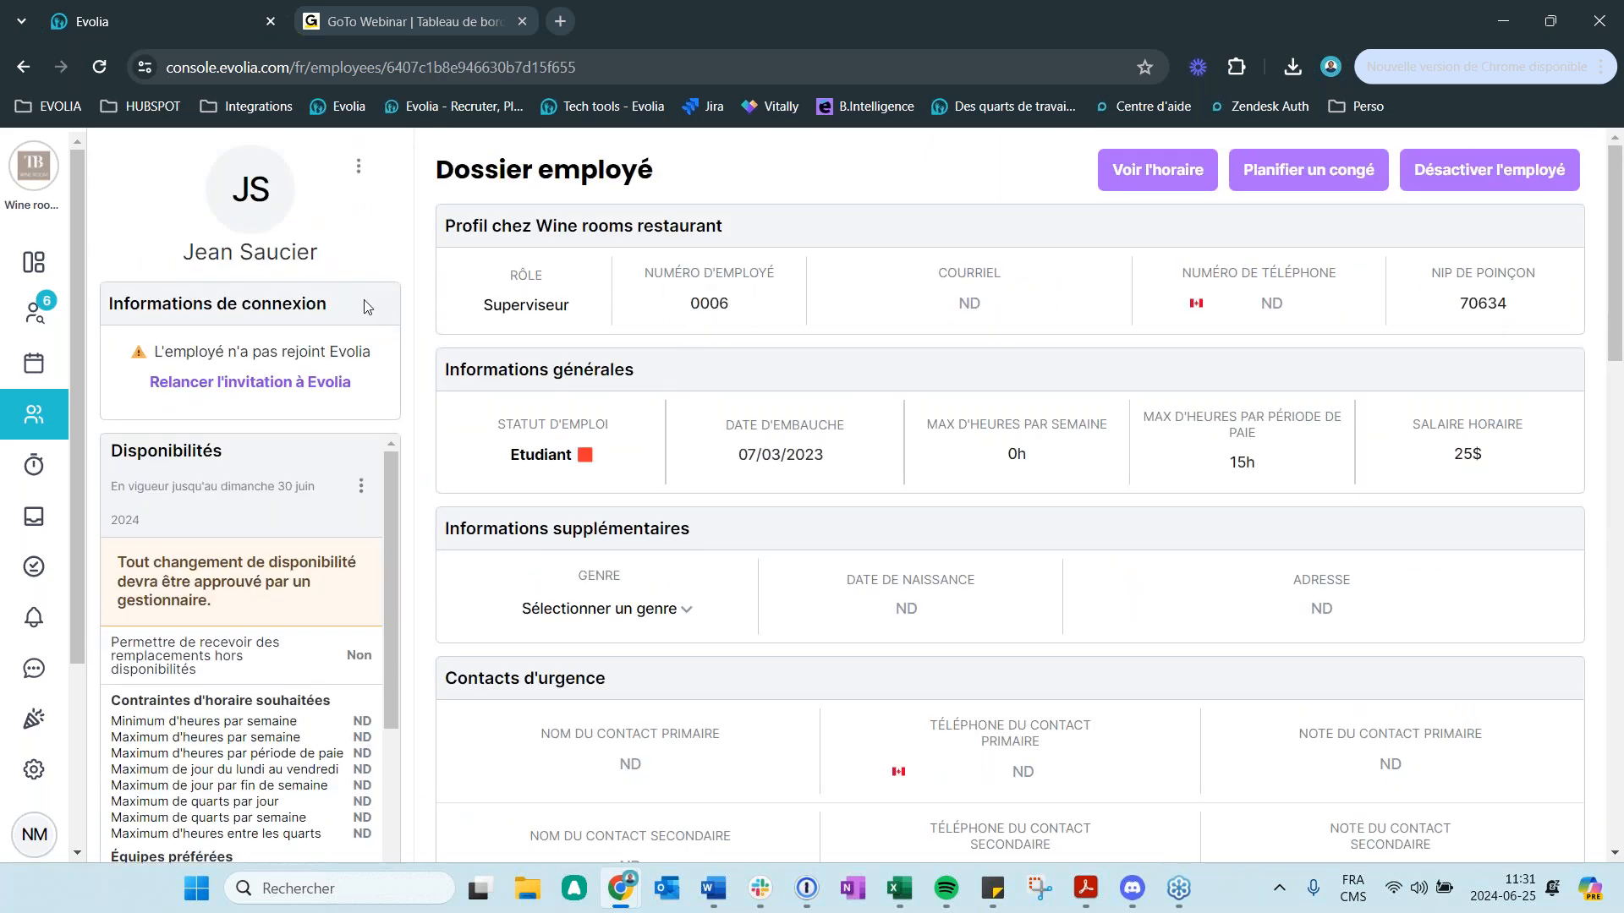
pyautogui.scroll(-12, 761, 504)
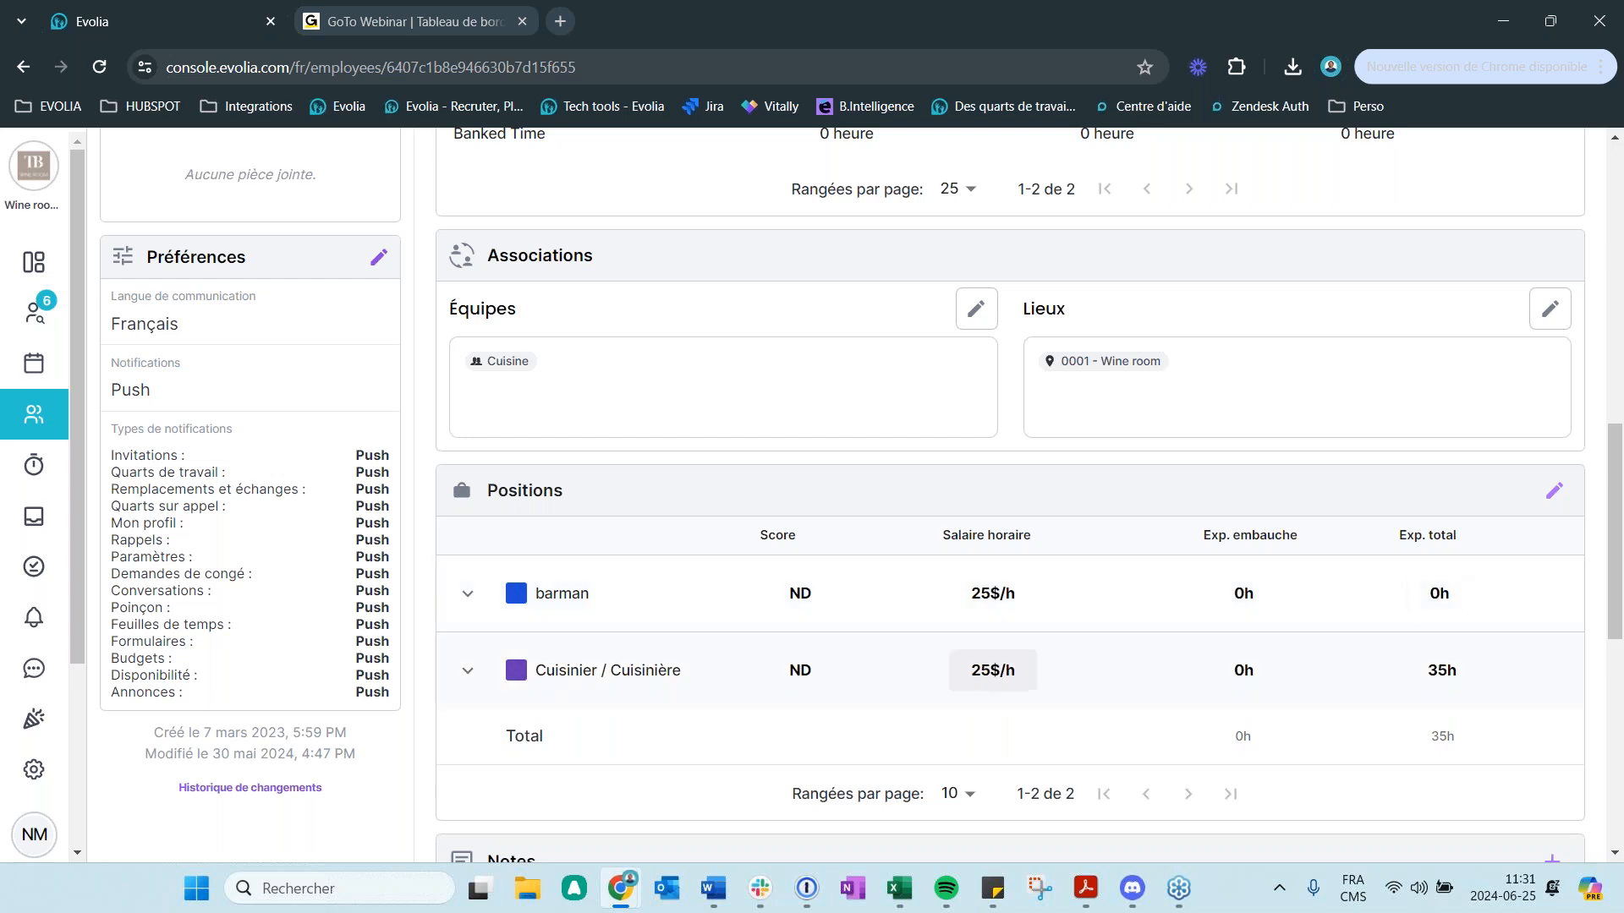
# - Open Google Sheets in a new browser tab and open the "update import employé 0006" spreadsheet
pyautogui.click(559, 22)
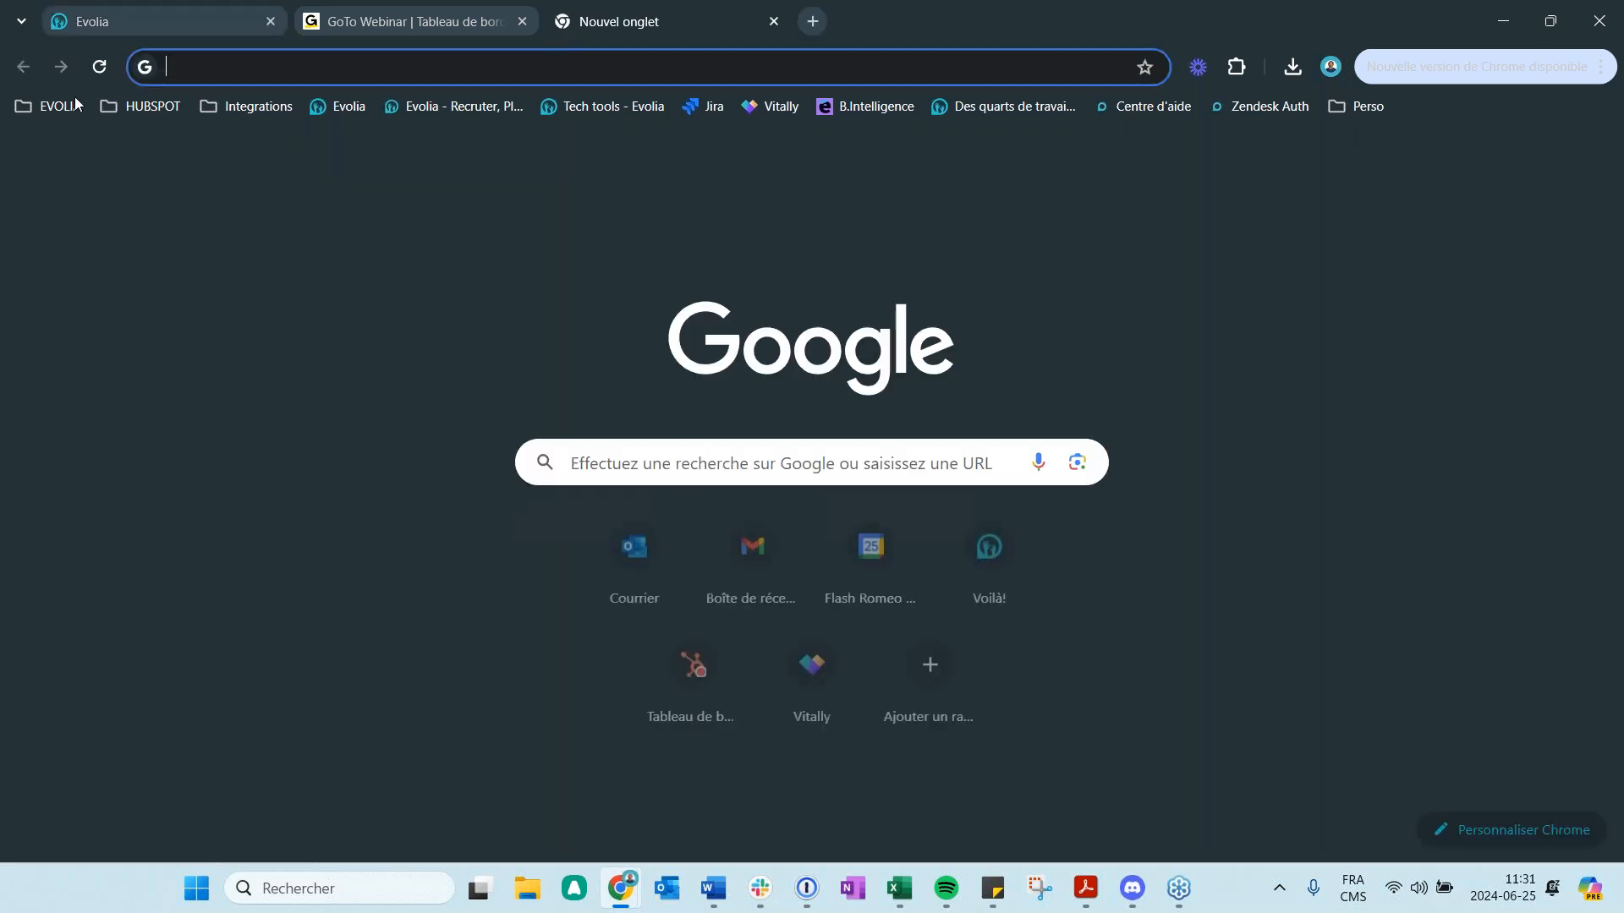
pyautogui.click(50, 106)
pyautogui.click(80, 274)
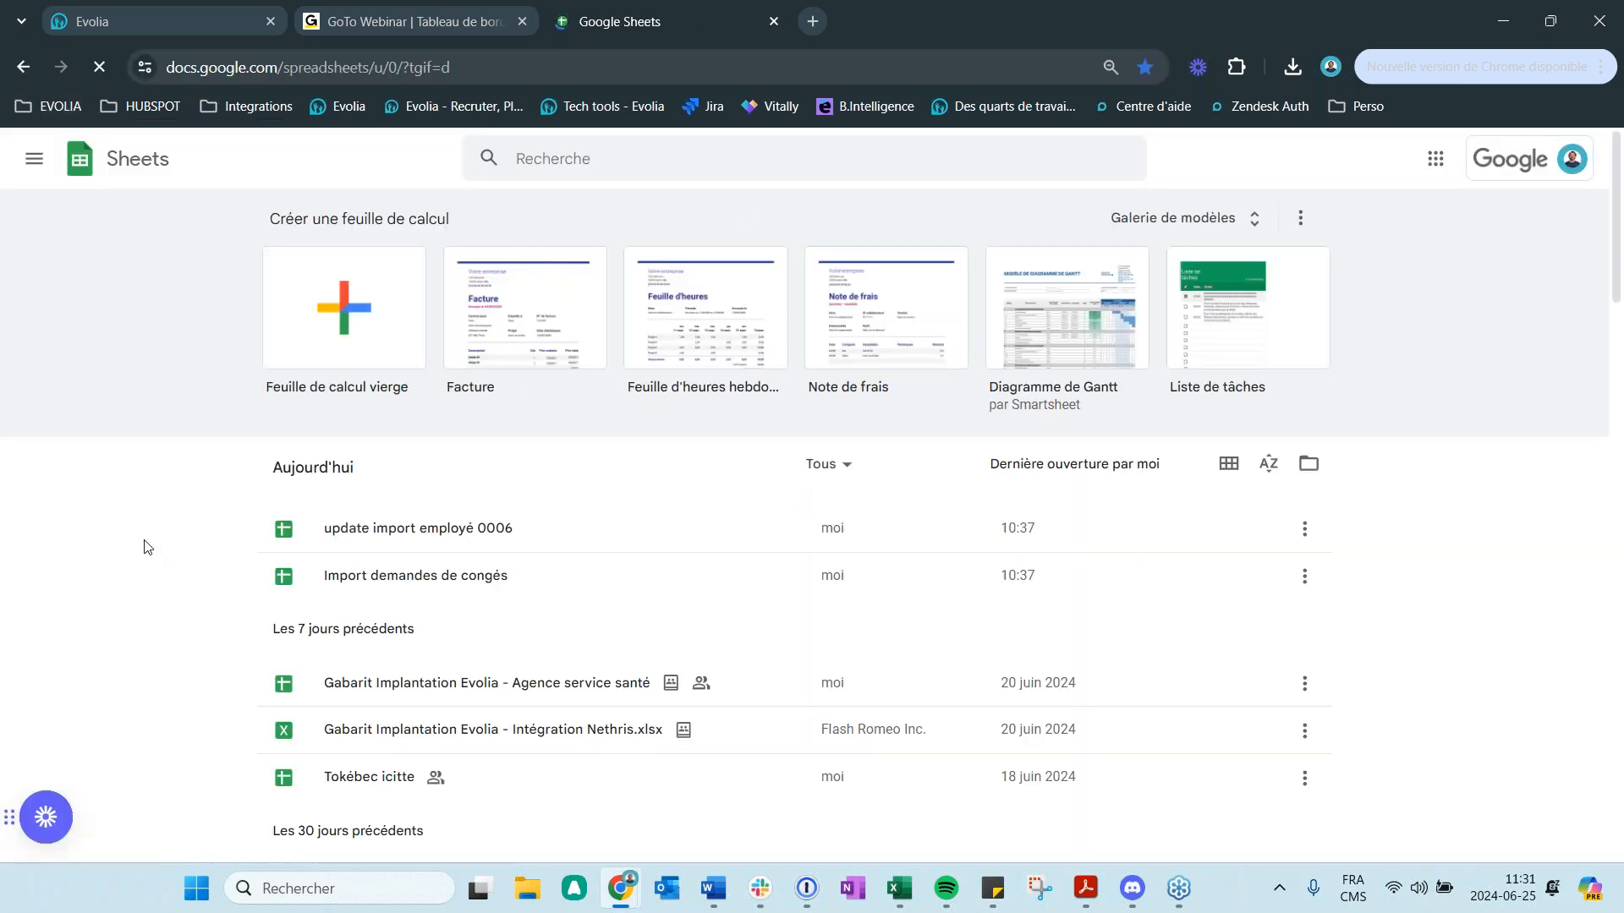
pyautogui.click(394, 545)
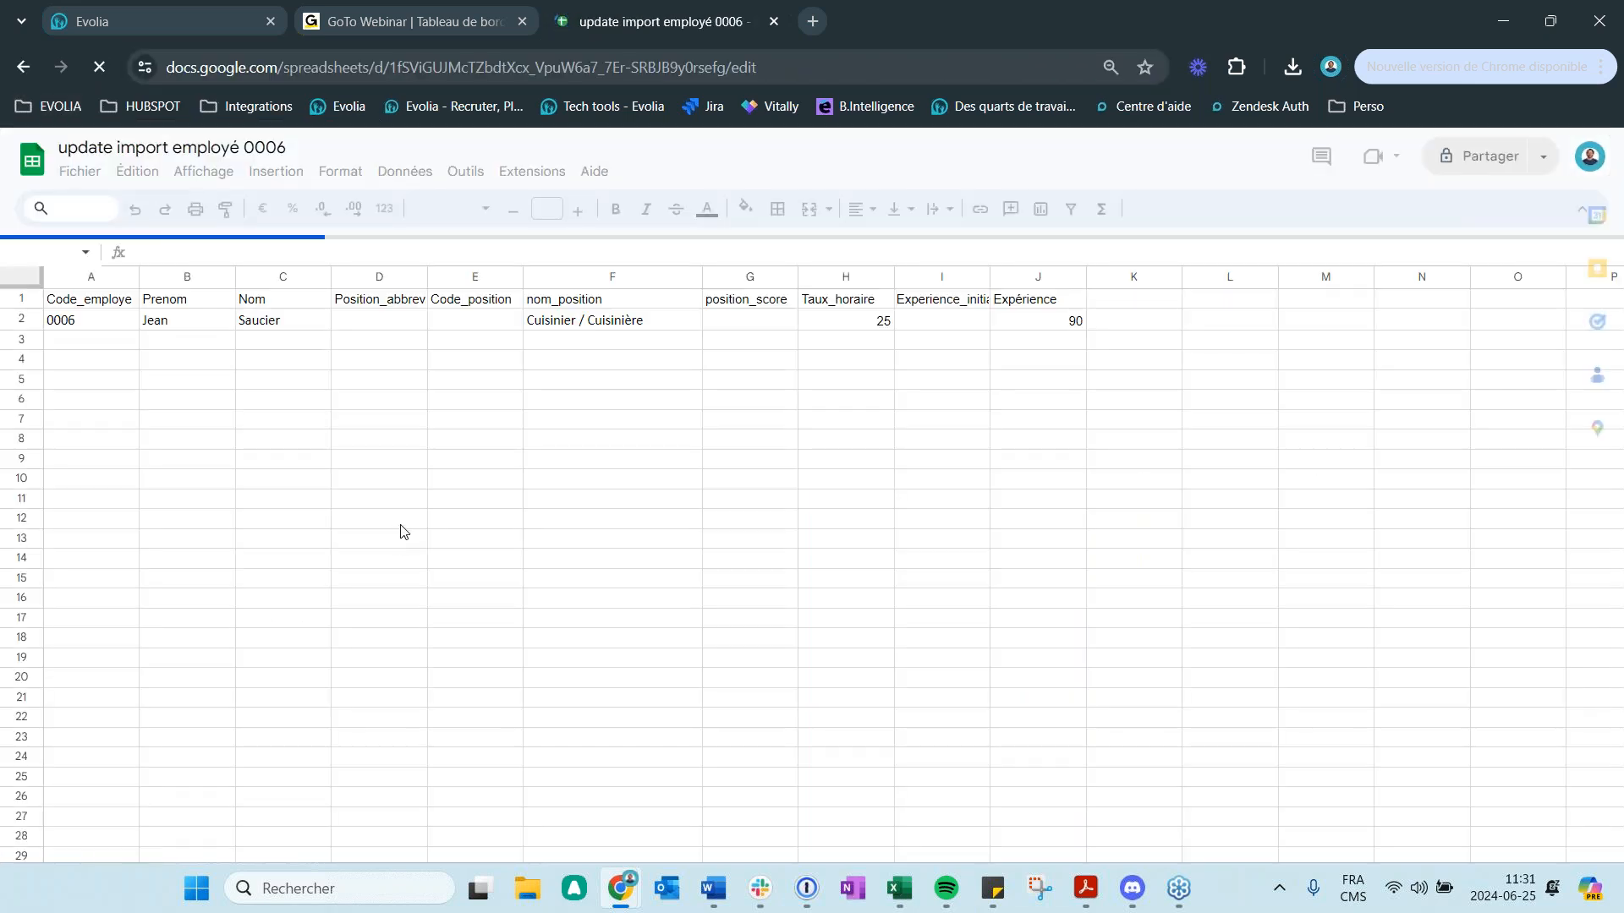
# - Widen the Position_abbrev and position_score columns and enter a position_score of 4 in row 2
pyautogui.click(105, 324)
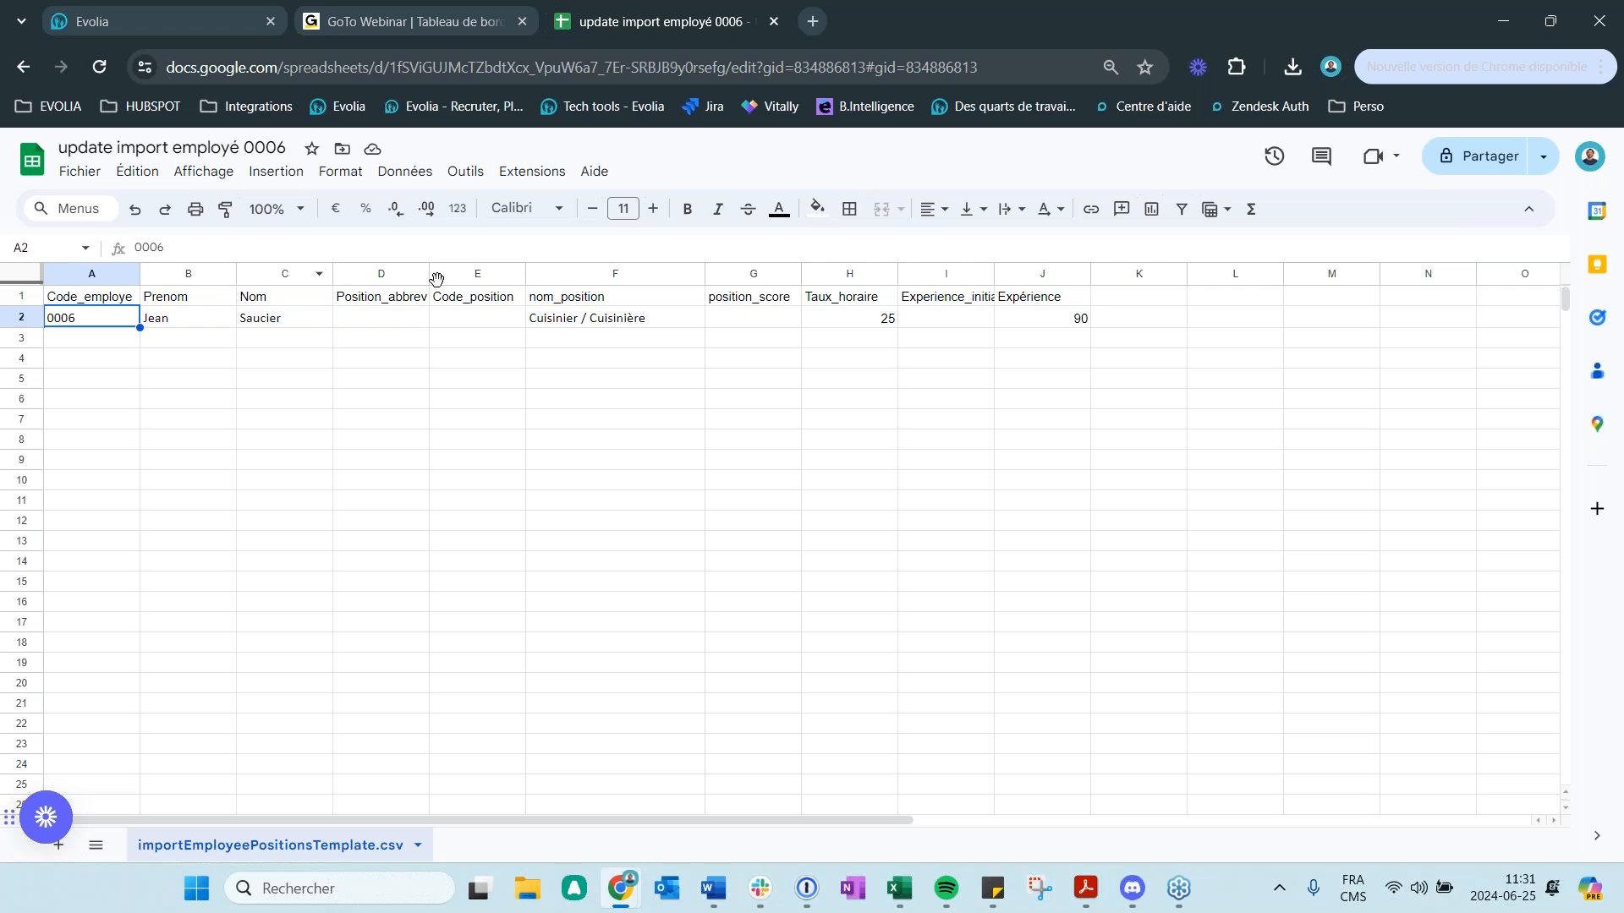
pyautogui.moveTo(431, 273); pyautogui.dragTo(465, 272)
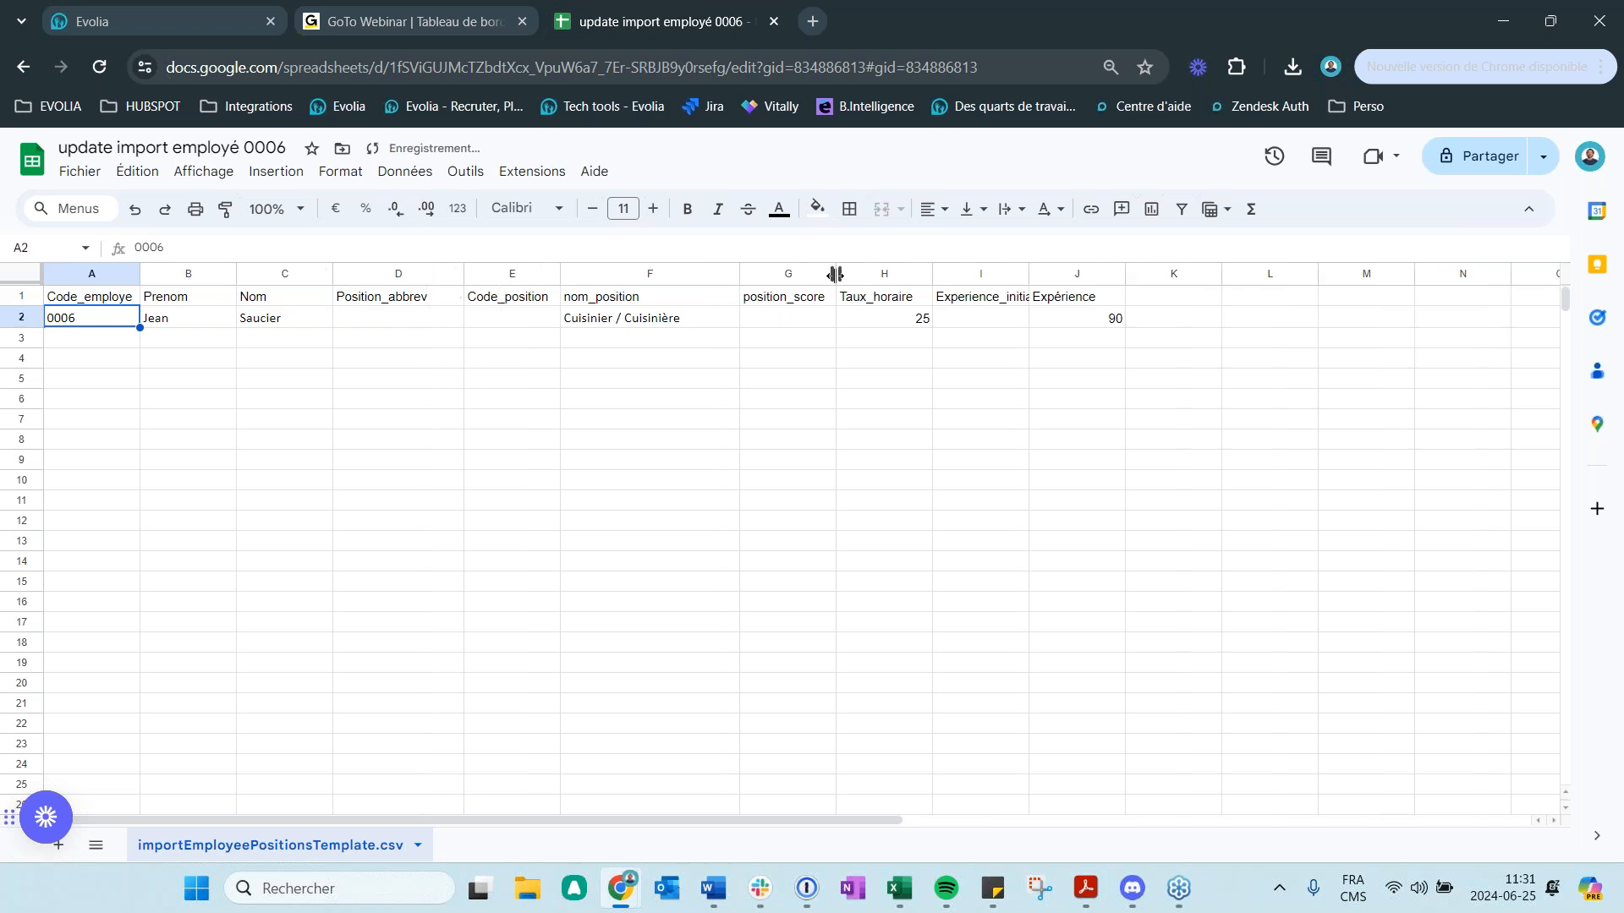
pyautogui.moveTo(835, 273); pyautogui.dragTo(850, 273)
pyautogui.click(804, 319)
pyautogui.write('4')
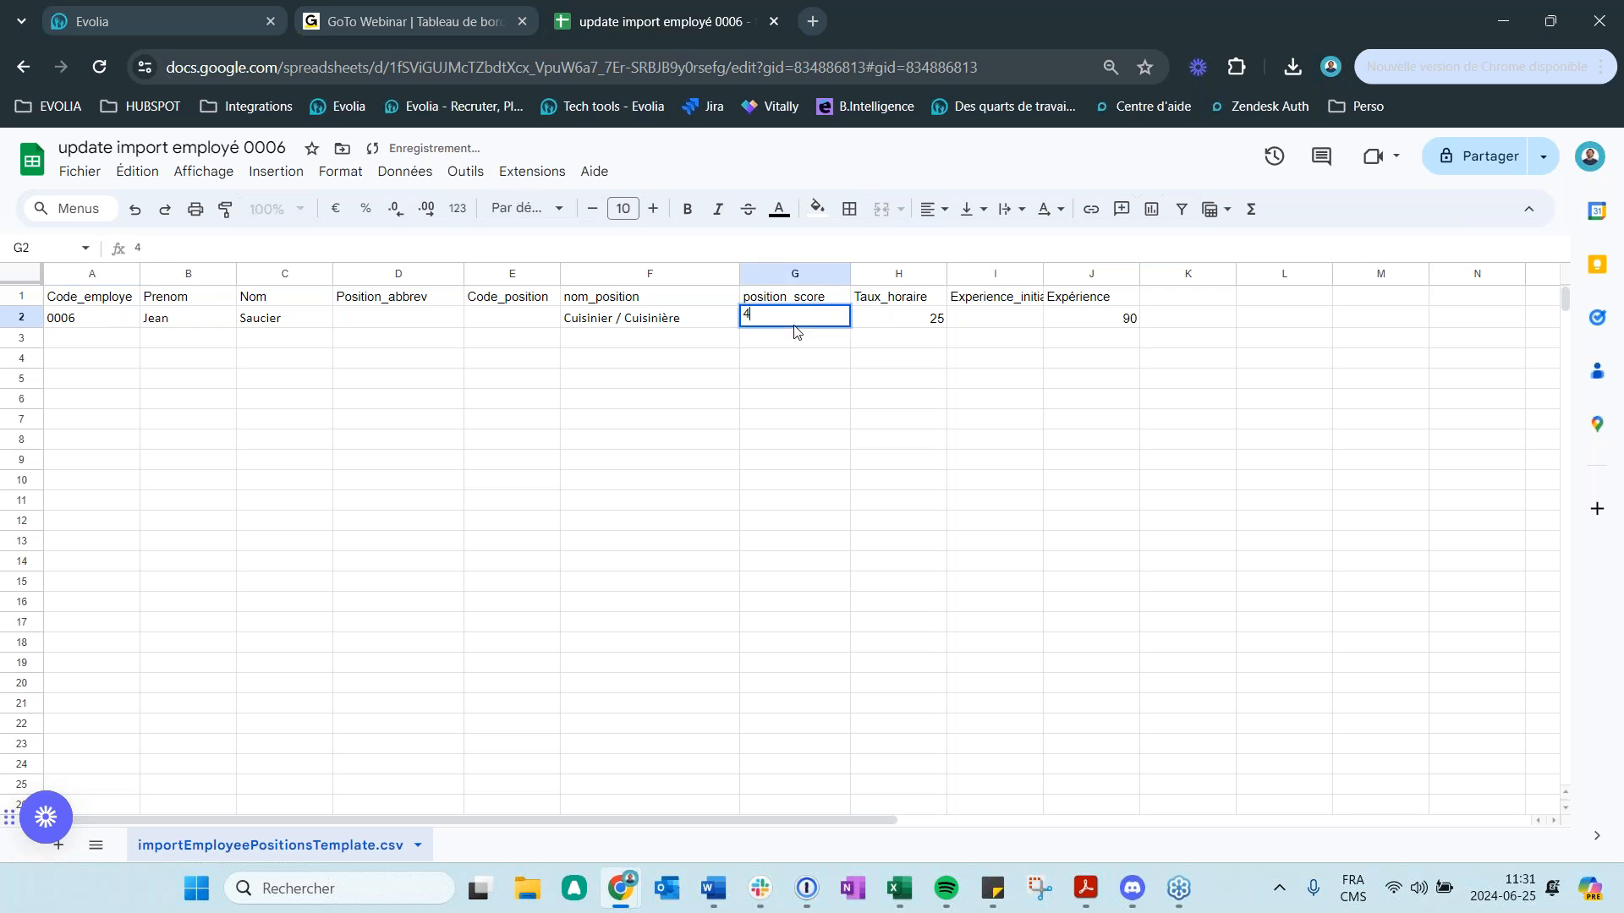
pyautogui.click(913, 337)
# - Set the Taux_horaire in row 2 to 28, comparing the sheet with the positions in the employee's Evolia record
pyautogui.click(173, 25)
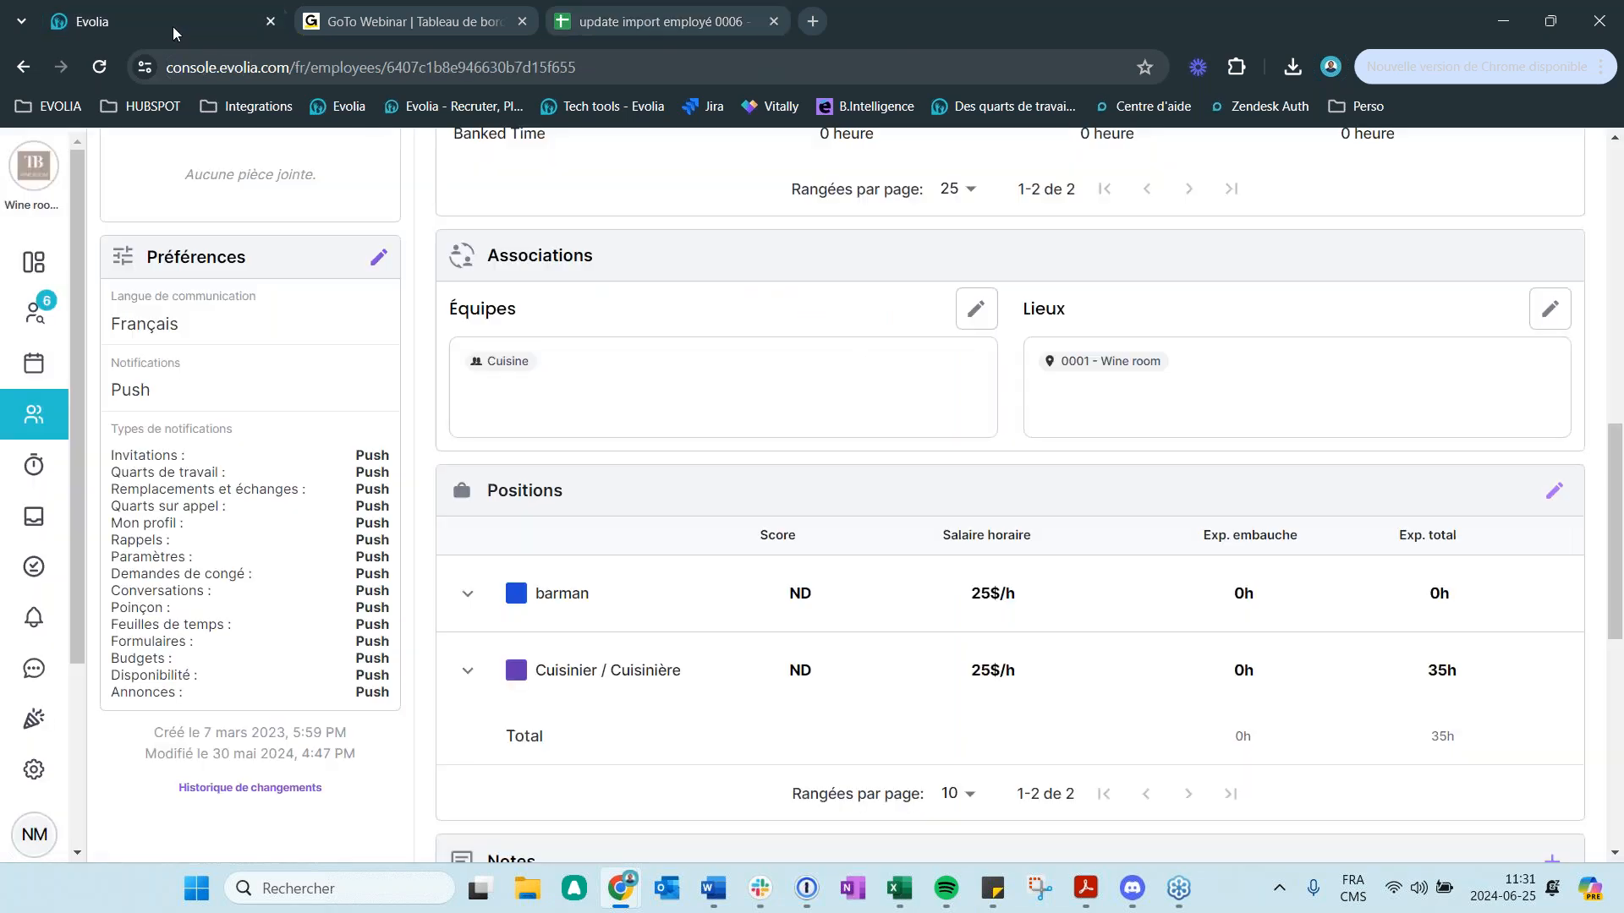
pyautogui.click(672, 25)
pyautogui.click(941, 322)
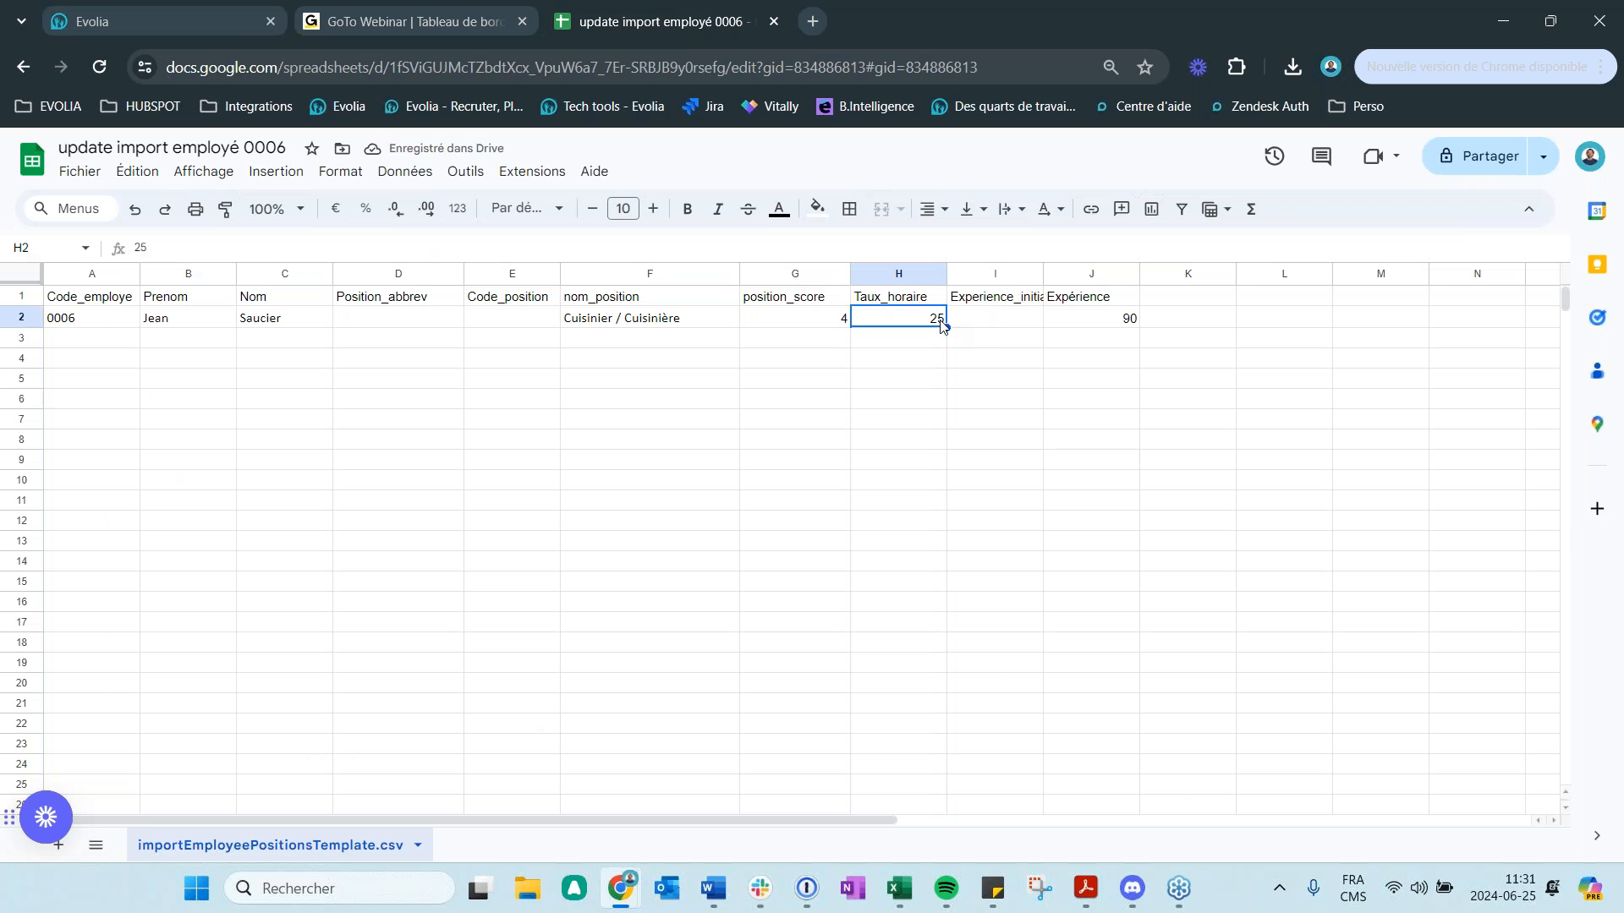
pyautogui.write('3')
pyautogui.click(1004, 359)
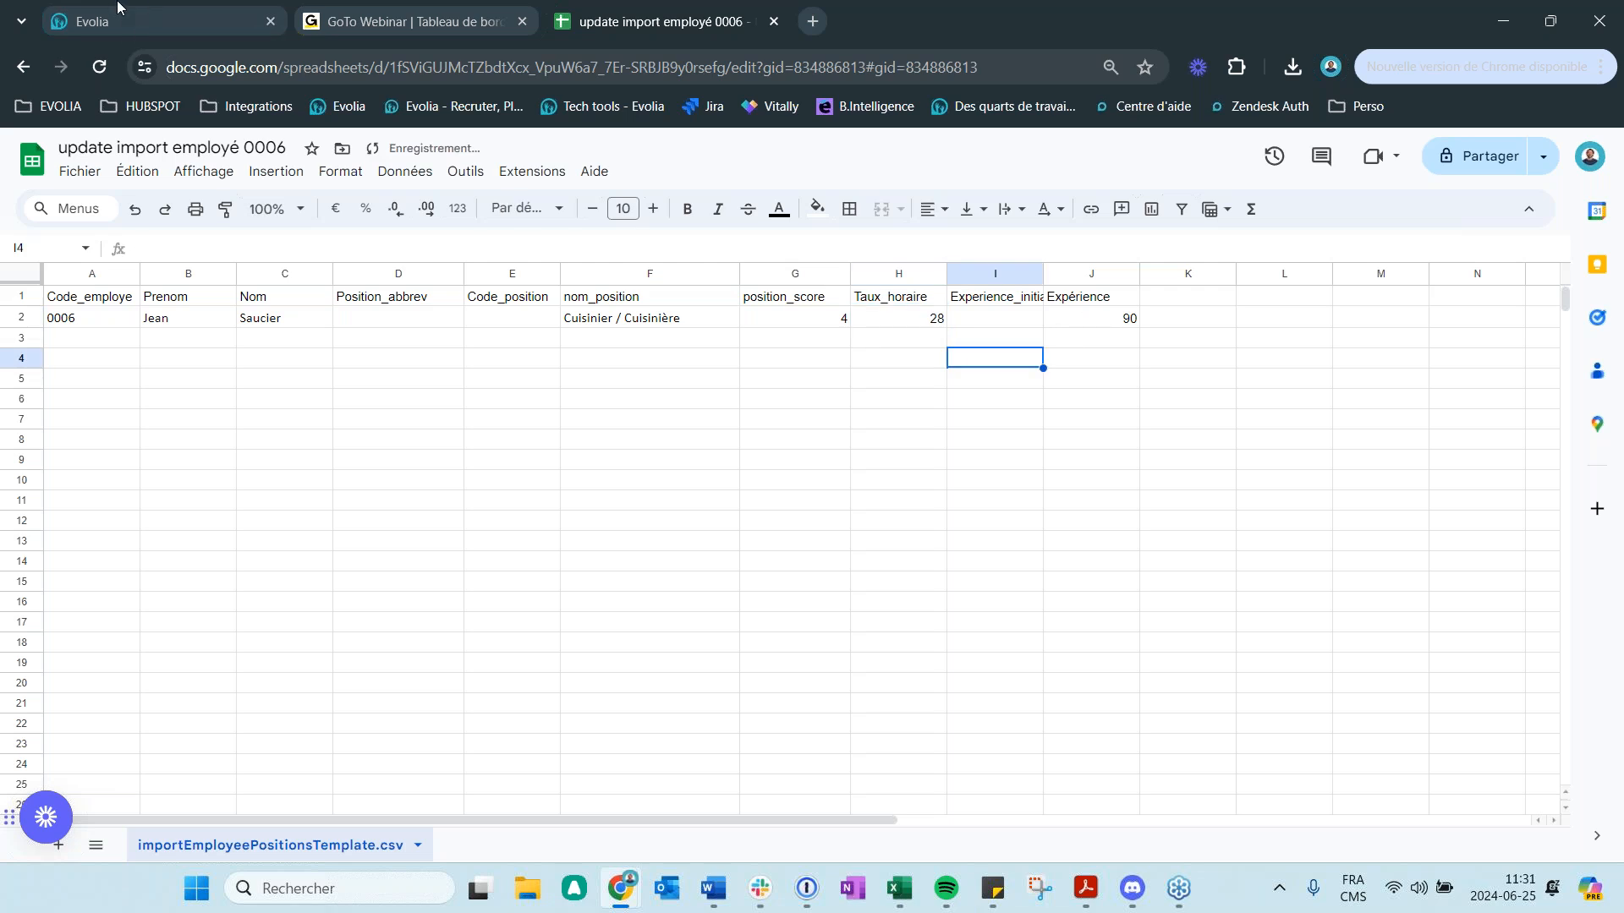
pyautogui.click(144, 19)
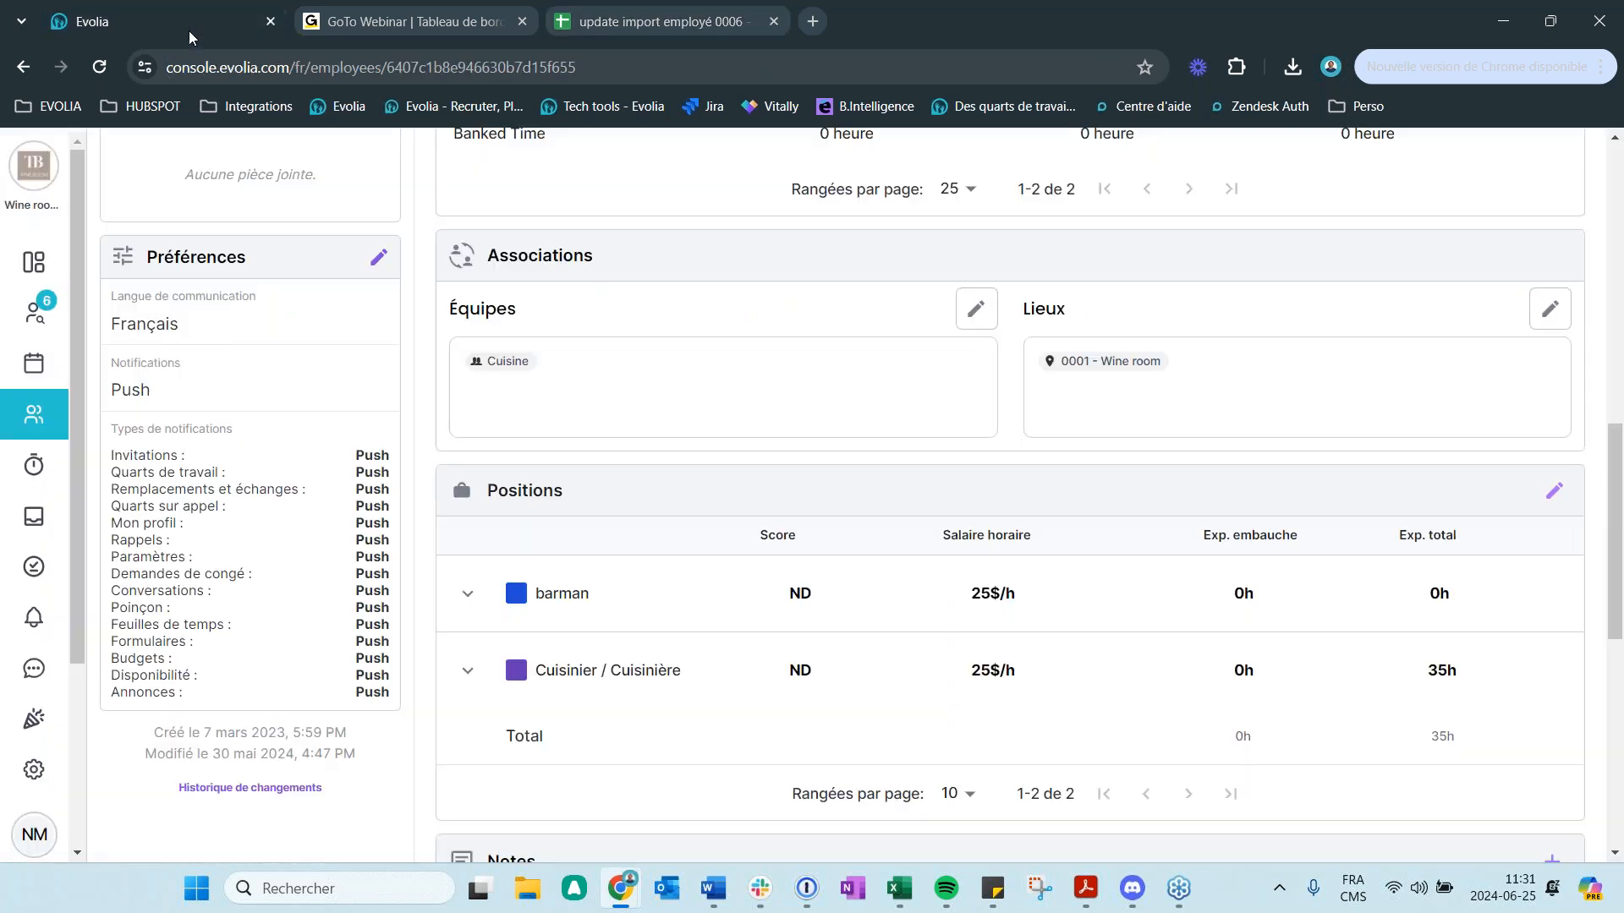
pyautogui.click(668, 23)
# - Widen the Experience_initiale column and download the sheet as a CSV file
pyautogui.moveTo(1045, 271); pyautogui.dragTo(1143, 272)
pyautogui.click(97, 174)
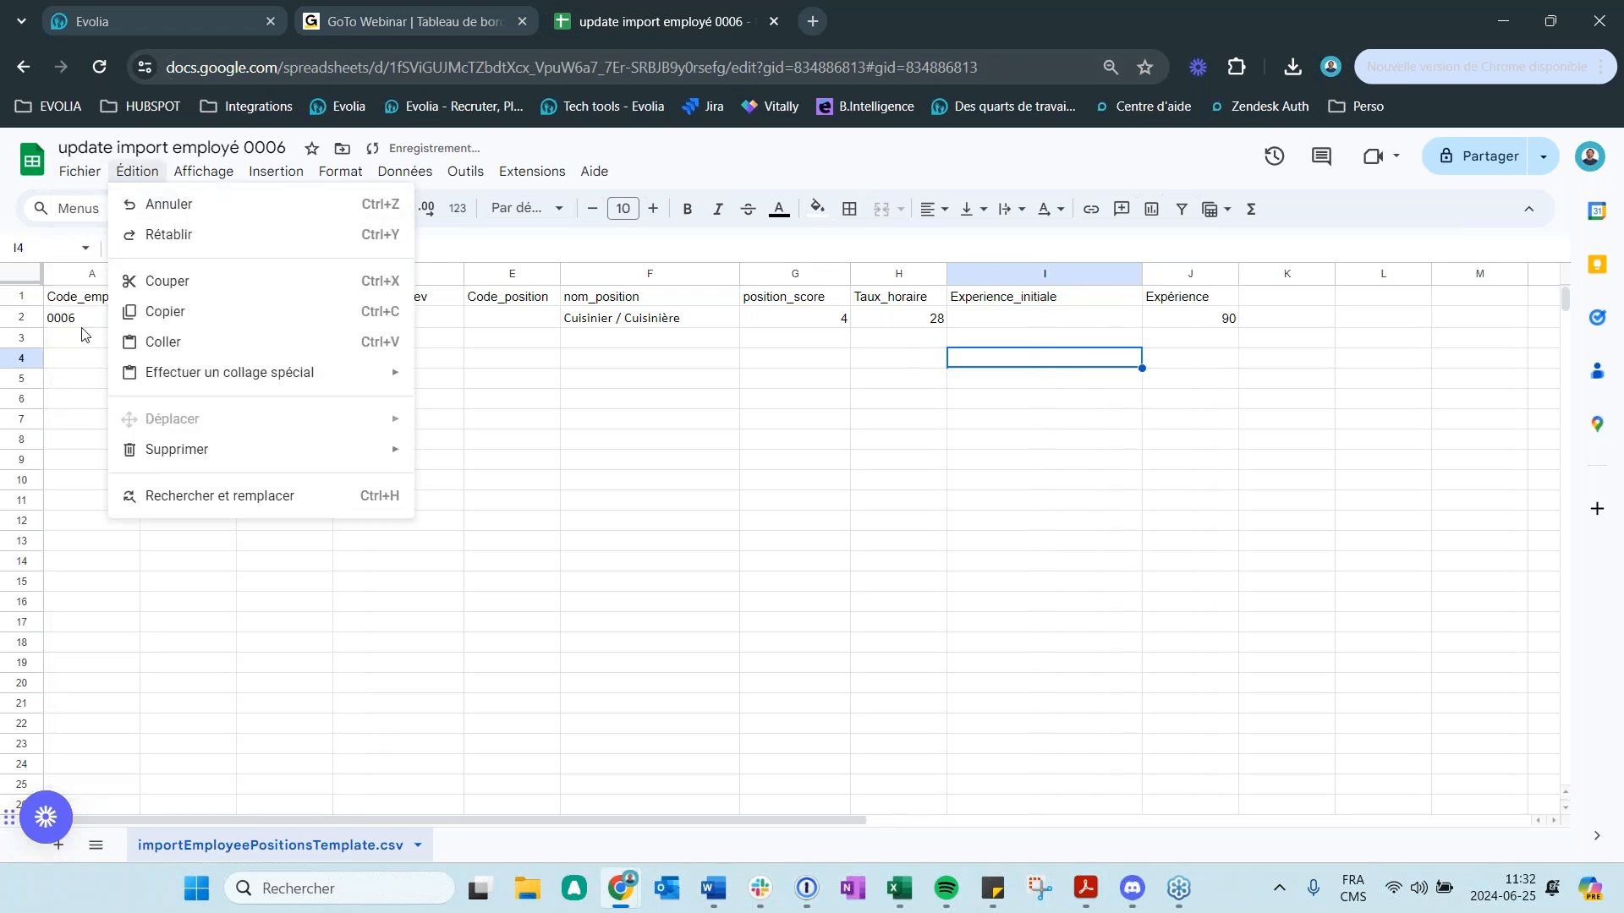
pyautogui.moveTo(80, 172)
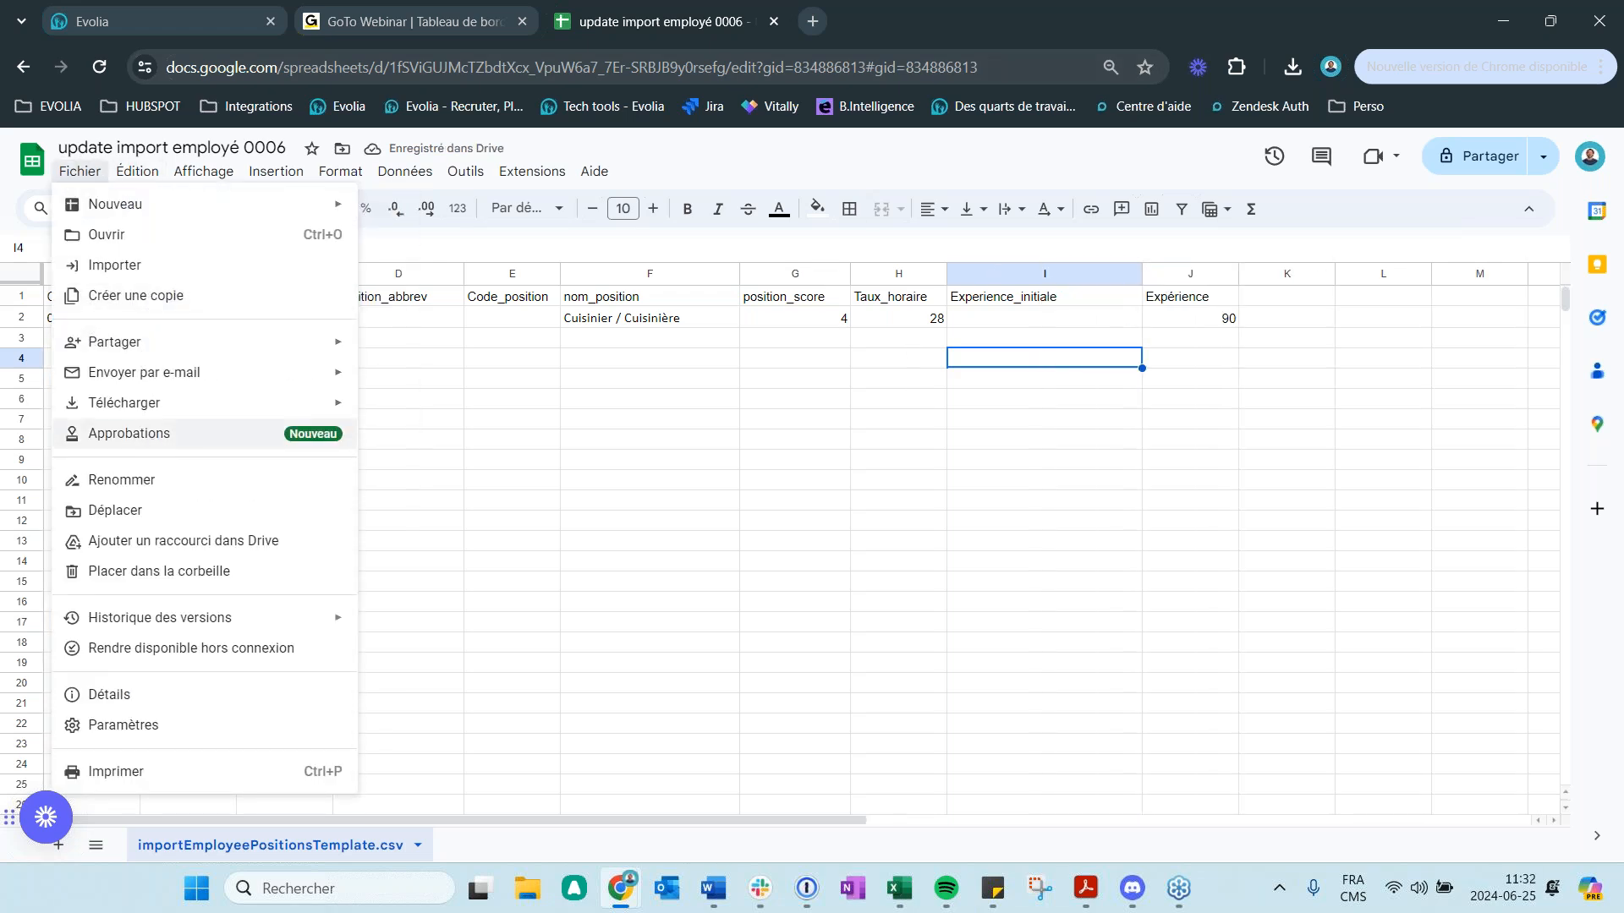
pyautogui.moveTo(182, 406)
pyautogui.click(528, 541)
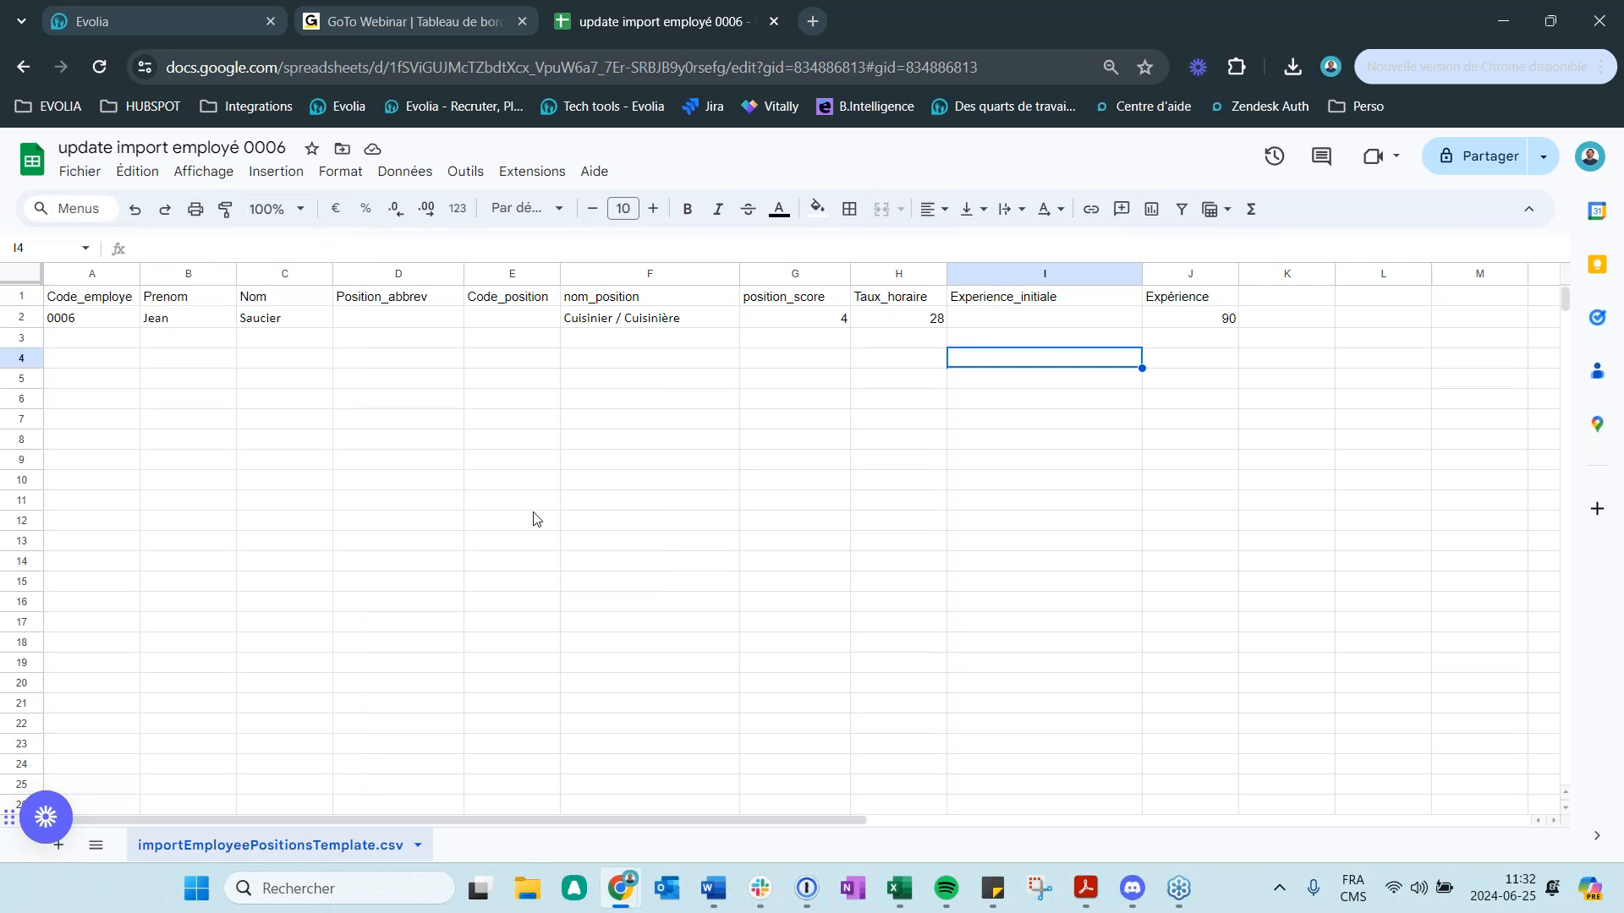
# - Return to the Evolia employee list and start the import of position-related information
pyautogui.click(196, 17)
pyautogui.scroll(8, 290, 306)
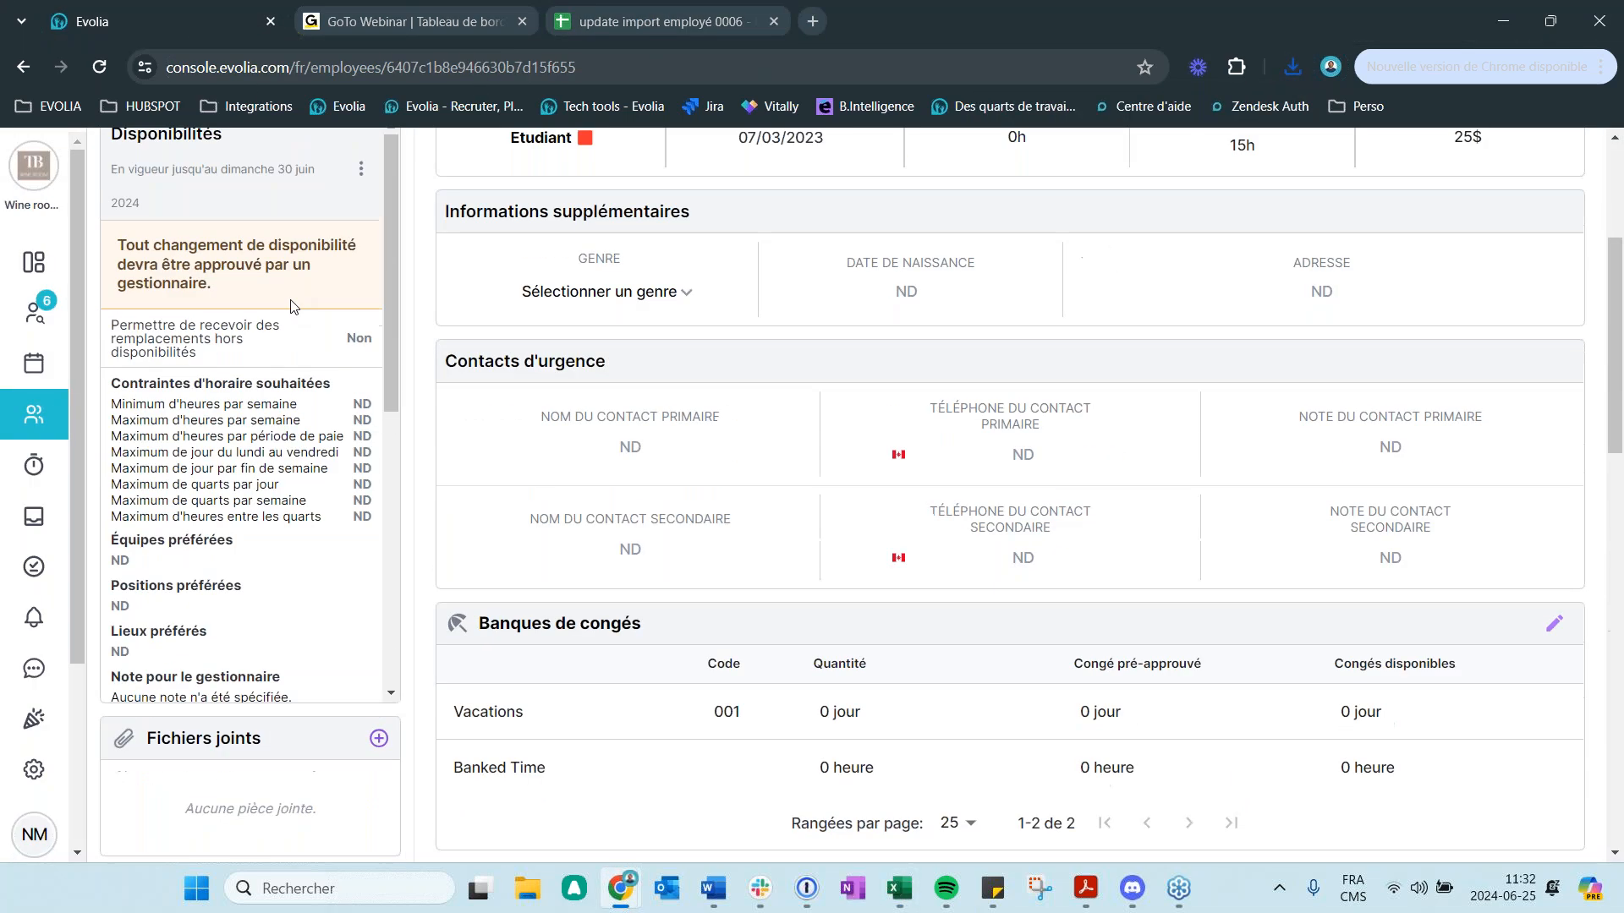
pyautogui.scroll(5, 290, 306)
pyautogui.click(23, 67)
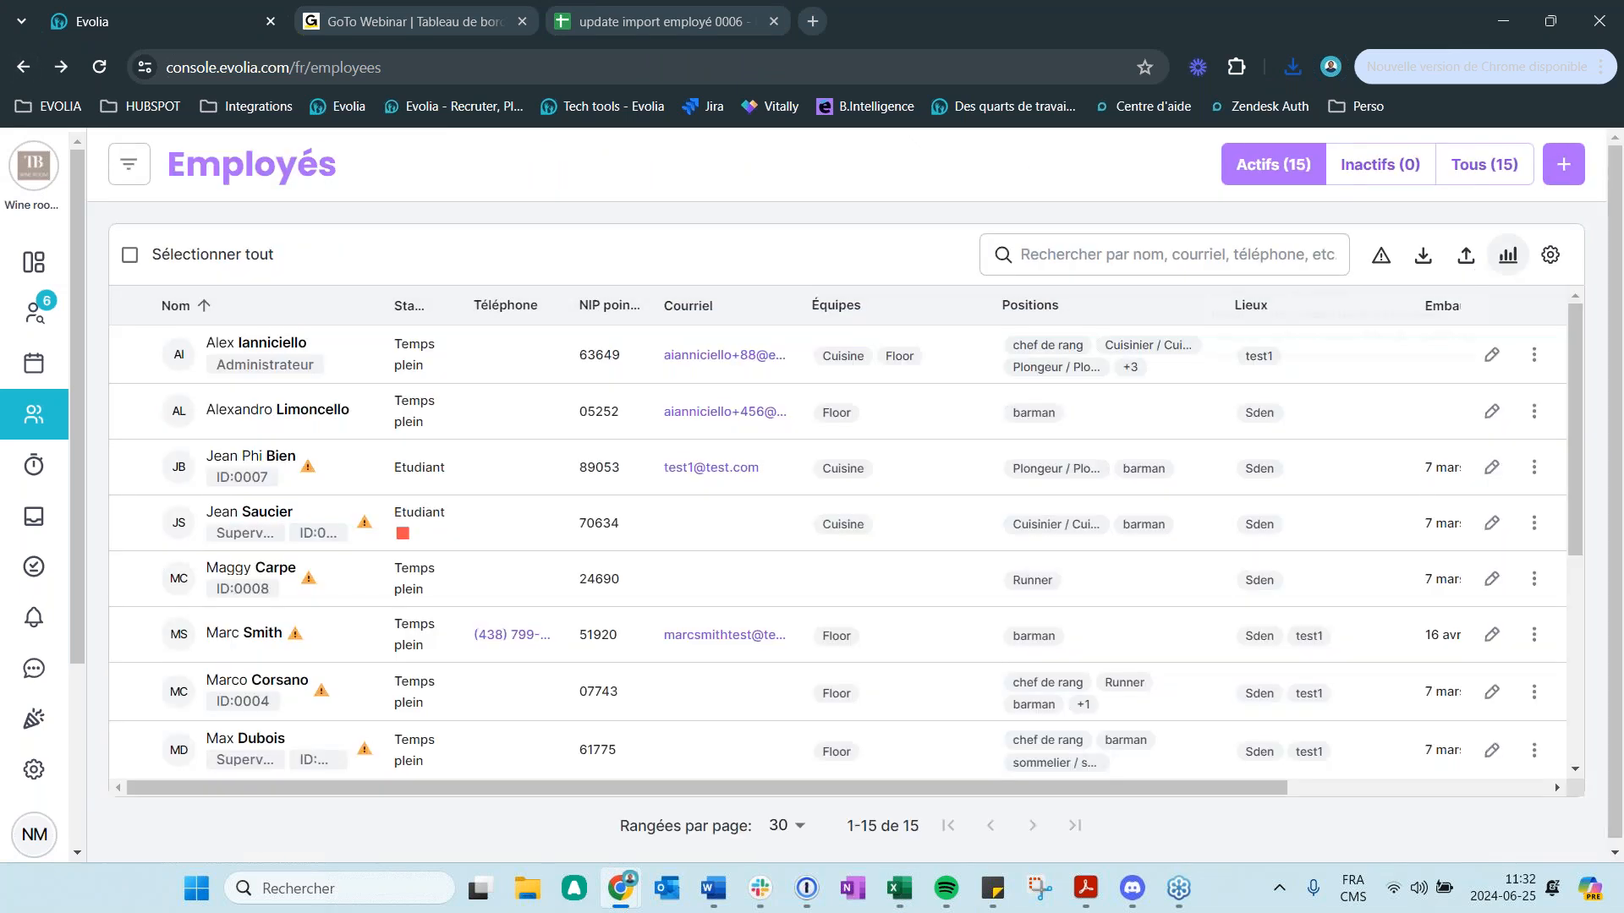
pyautogui.click(1465, 256)
pyautogui.click(1465, 257)
pyautogui.click(1466, 256)
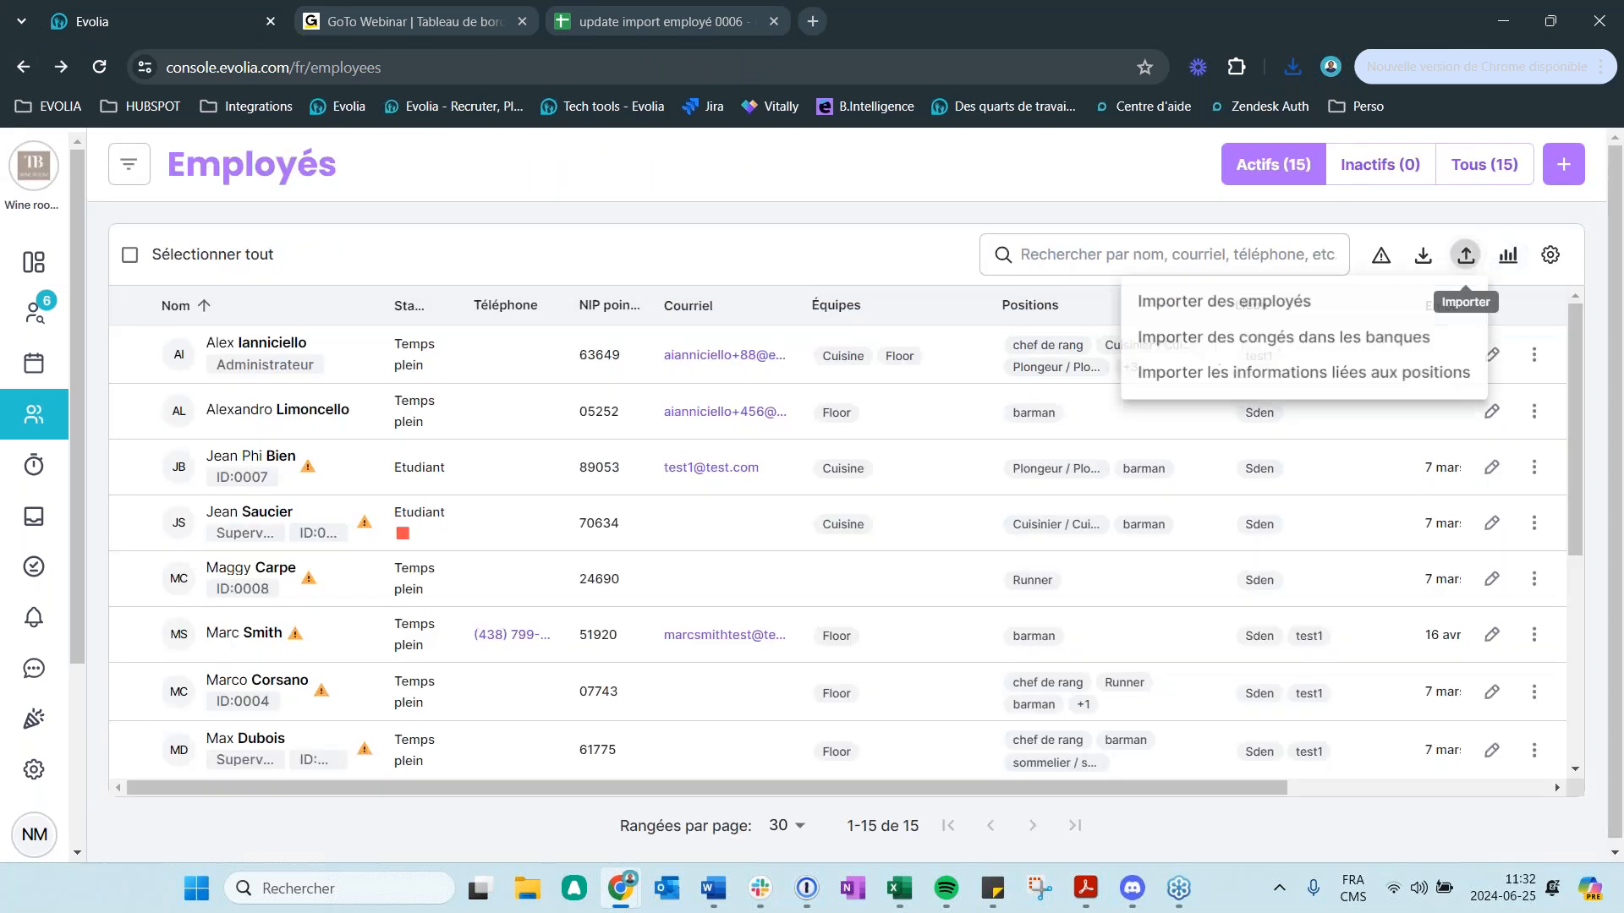
pyautogui.click(1398, 381)
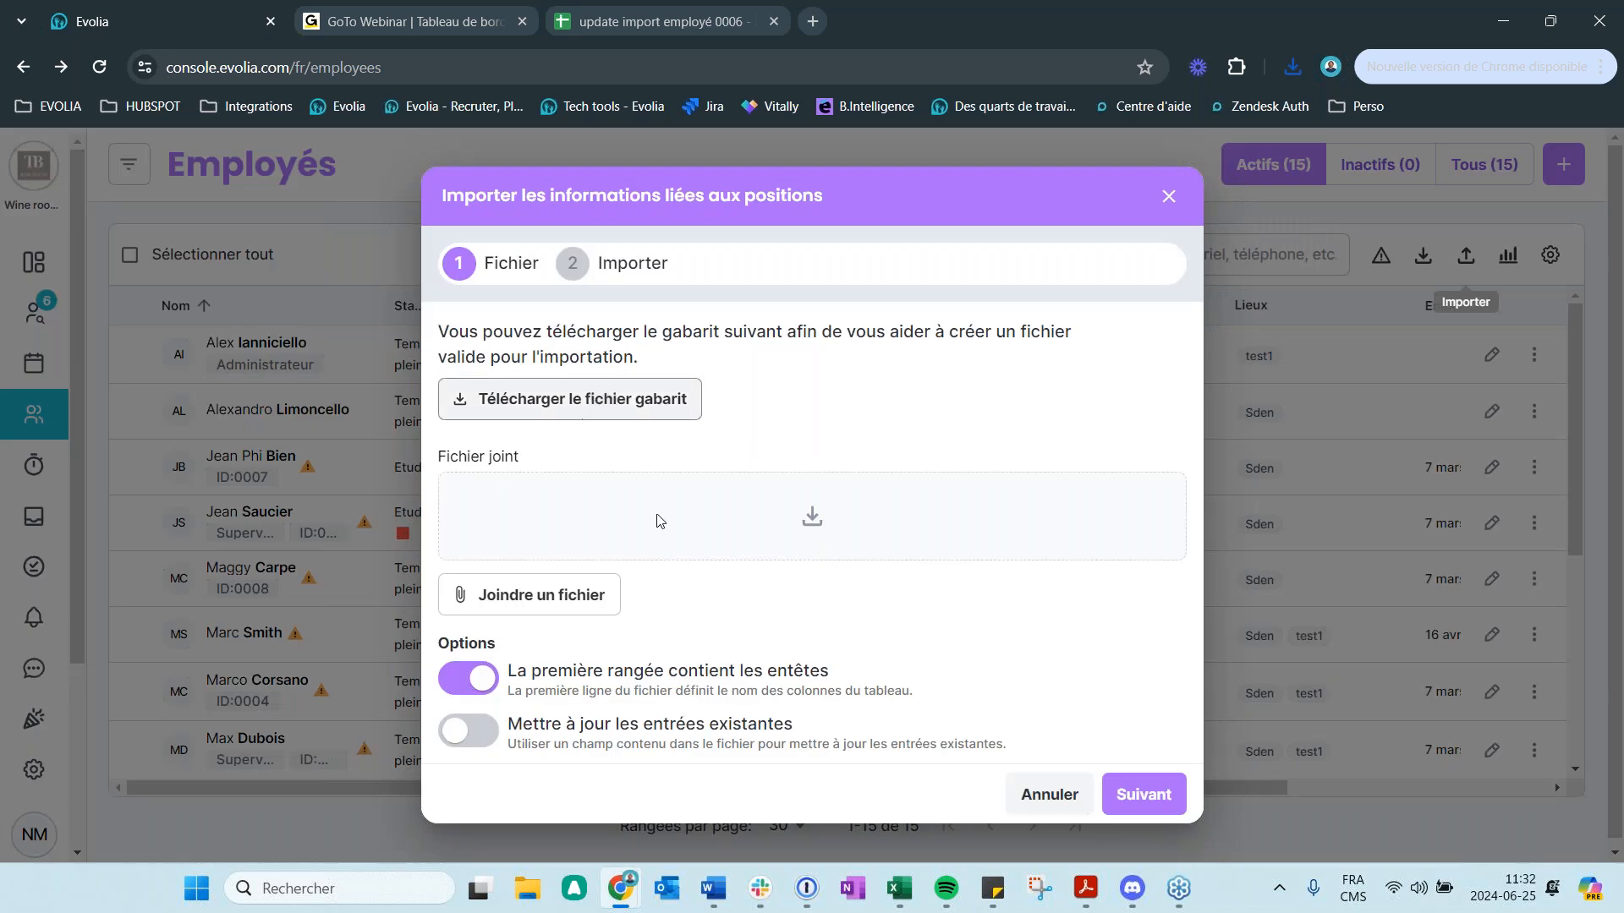
# - Close the importLeaveInLeaveBankTemplate workbook in Excel without saving and return to the position import dialog
pyautogui.click(574, 400)
pyautogui.click(1597, 29)
pyautogui.click(1594, 30)
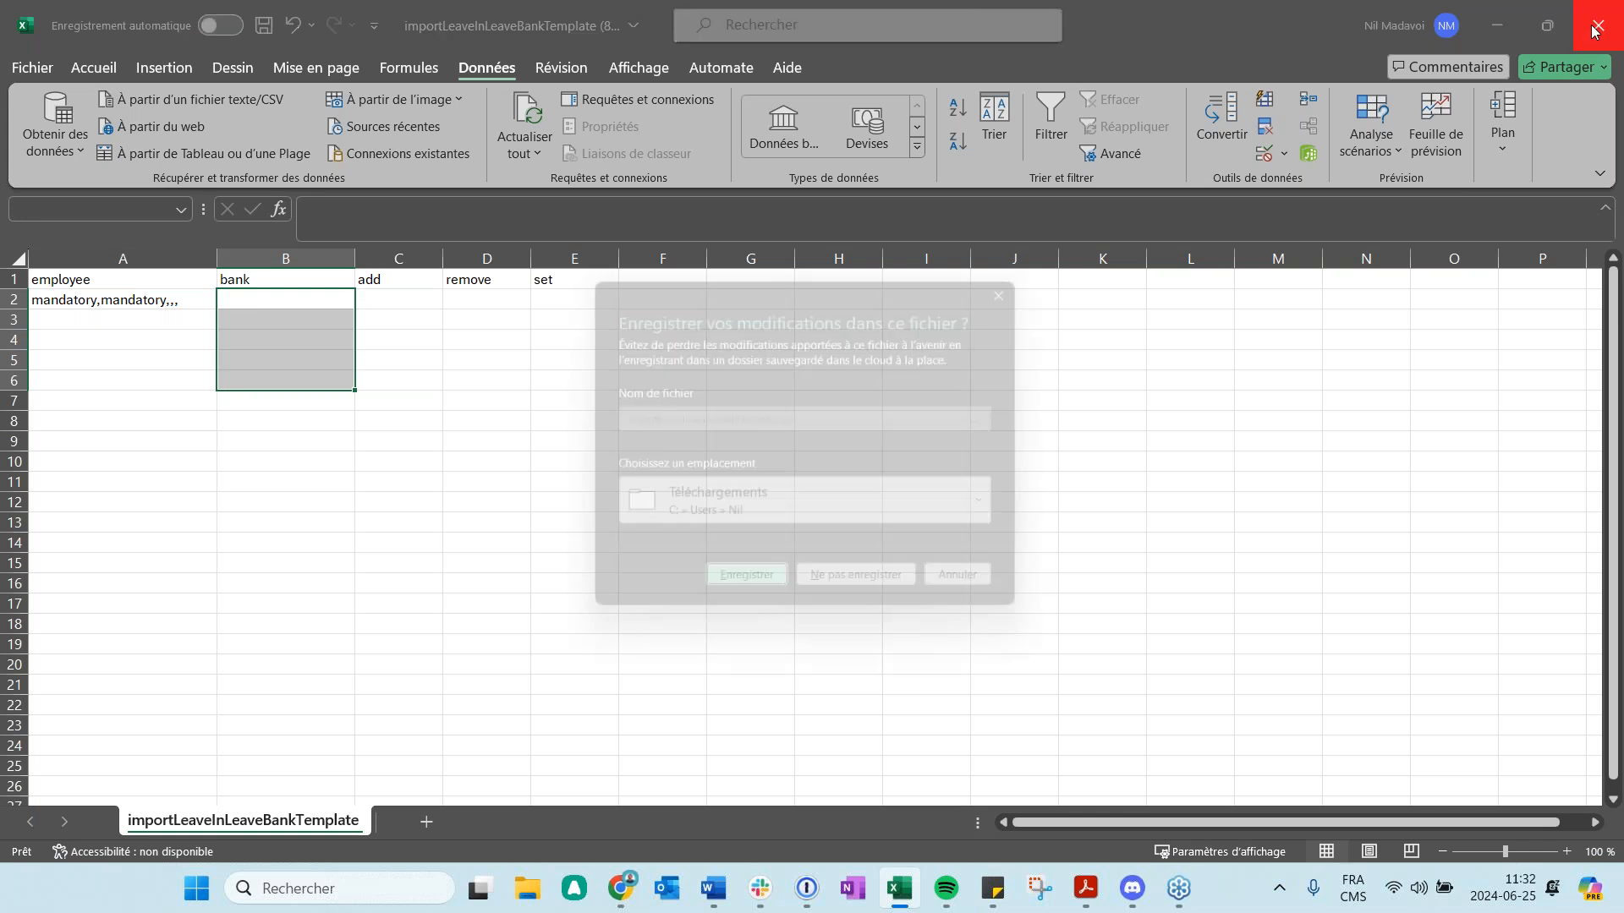
pyautogui.click(895, 597)
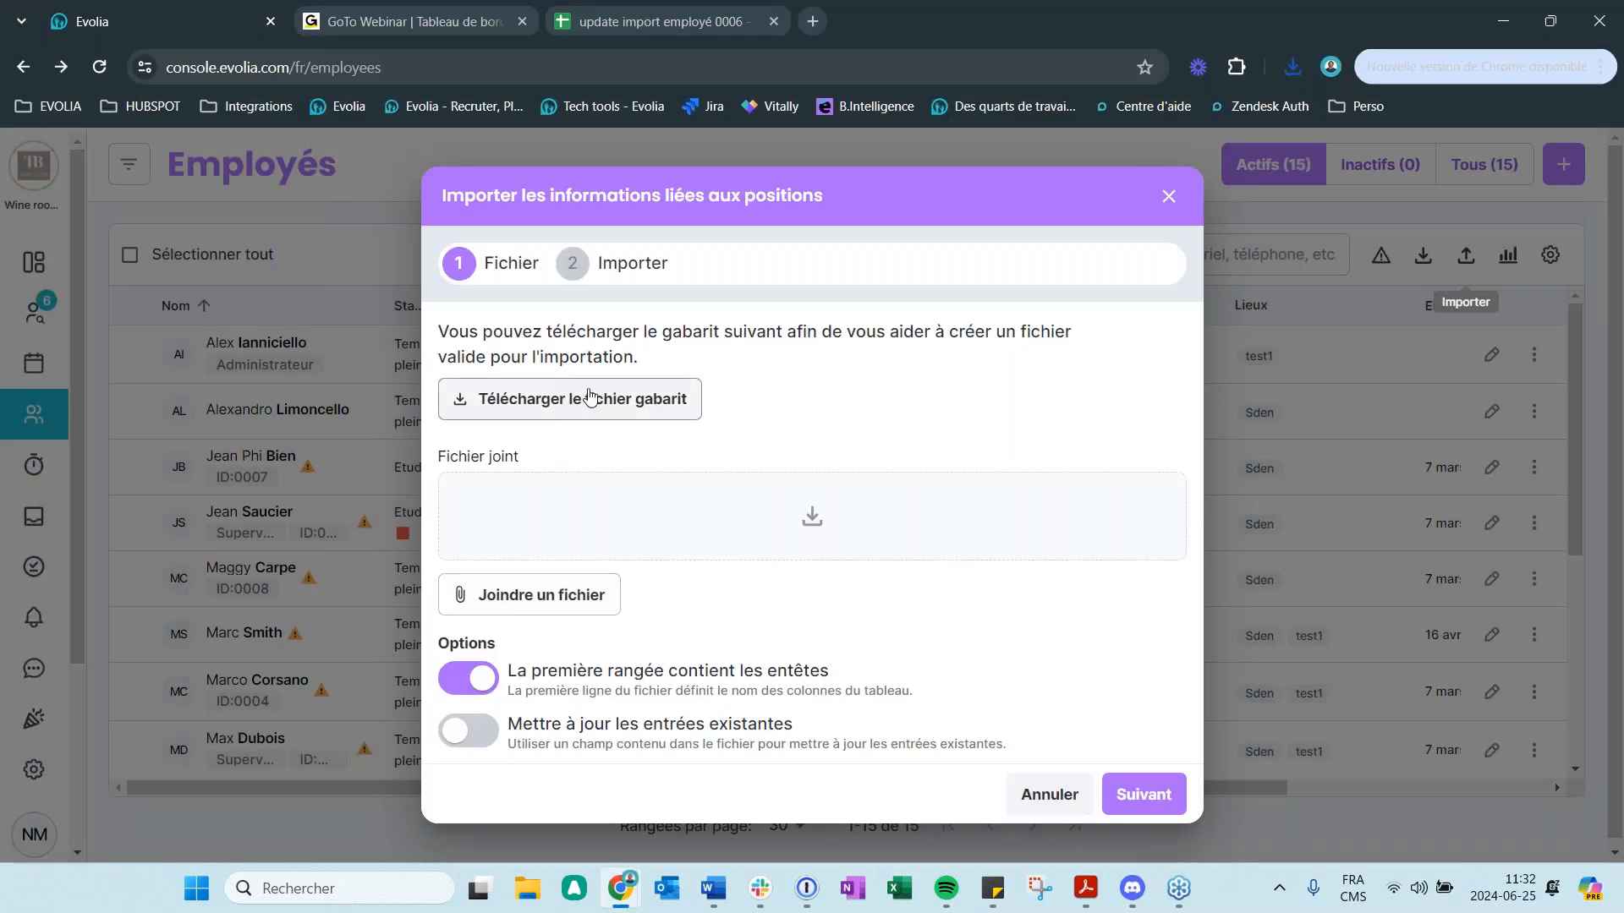
# - Attach "update import employé 0006 - importEmployeePositionsTemplate.csv (1).csv" from the downloads folder as the file to import
pyautogui.click(520, 598)
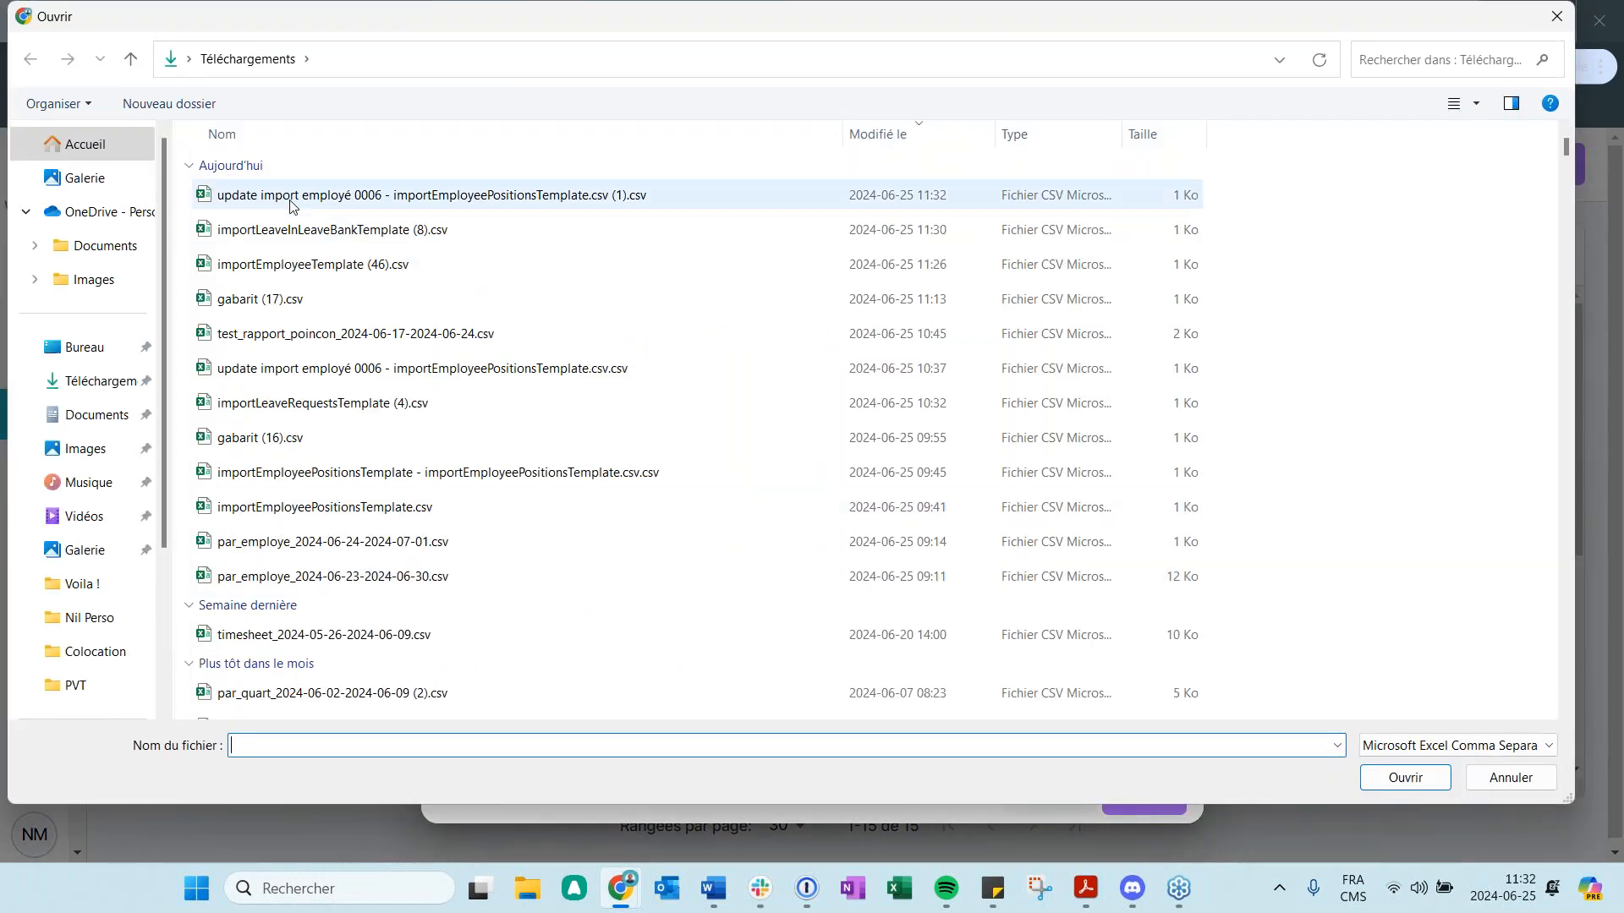
pyautogui.click(292, 196)
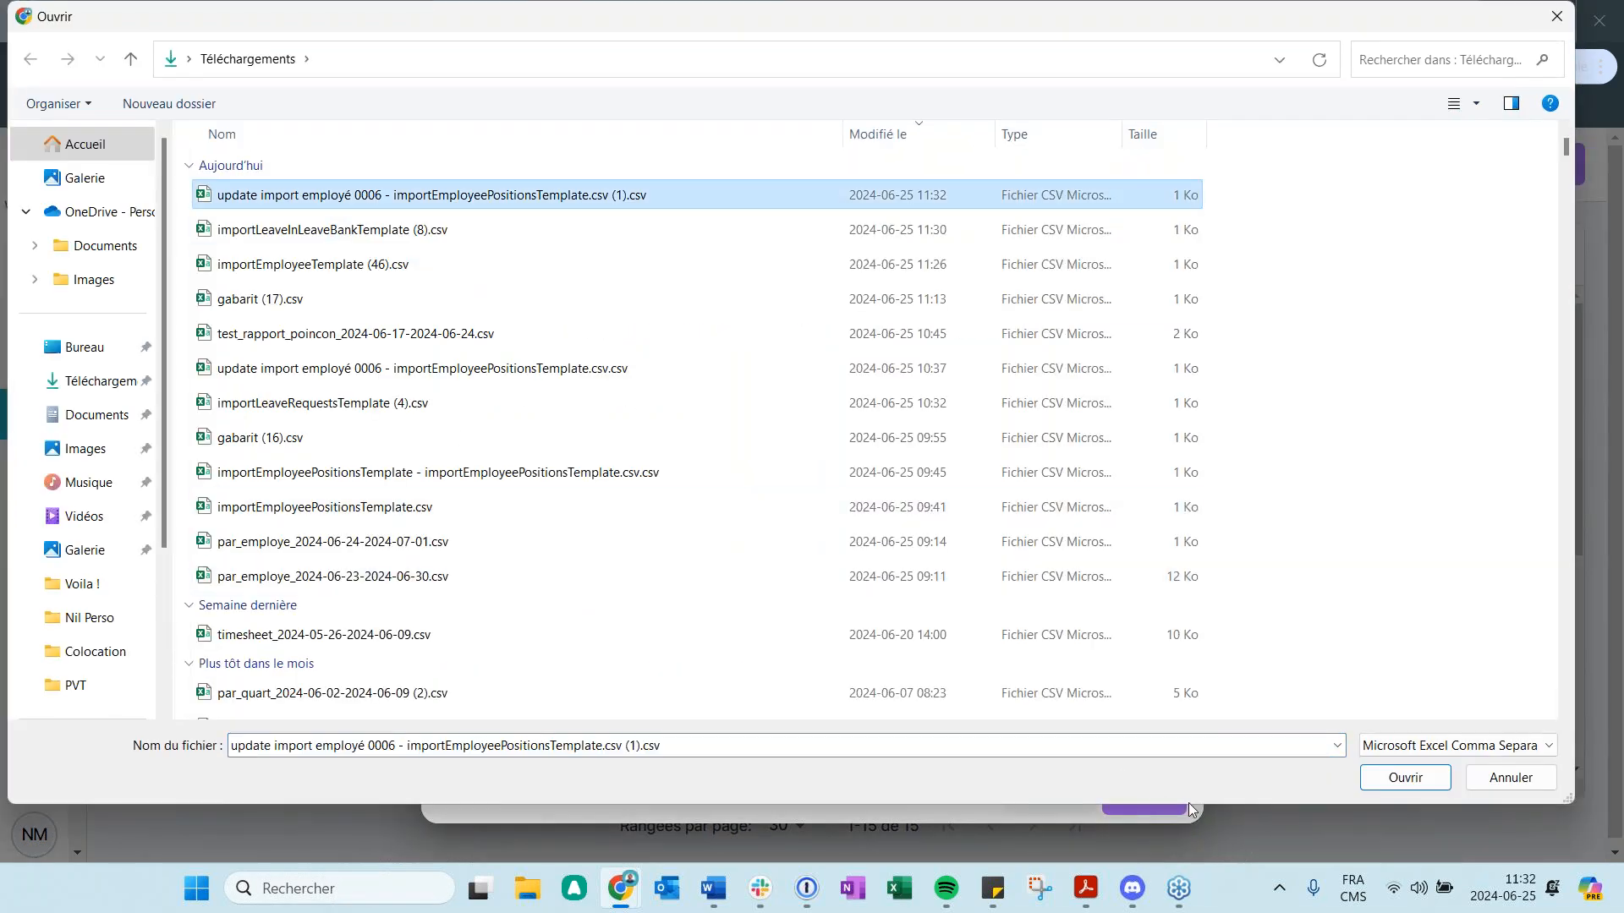
pyautogui.click(1404, 778)
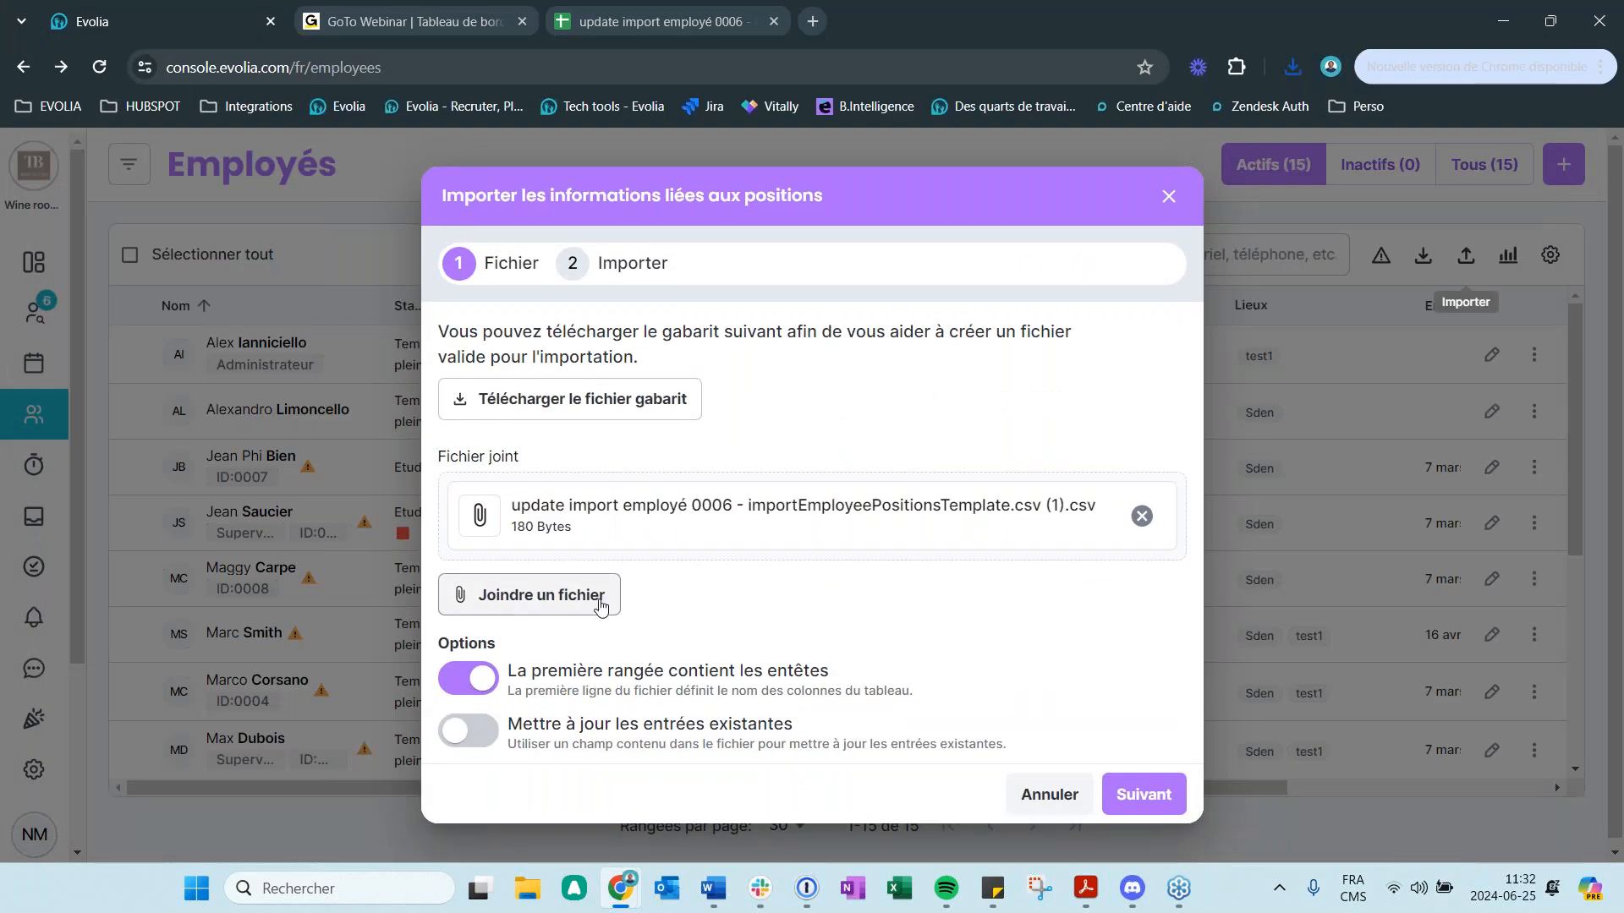
# - Enable Mettre à jour les entrées existantes, review the field mapping and import the employee position data
pyautogui.click(469, 731)
pyautogui.click(1121, 802)
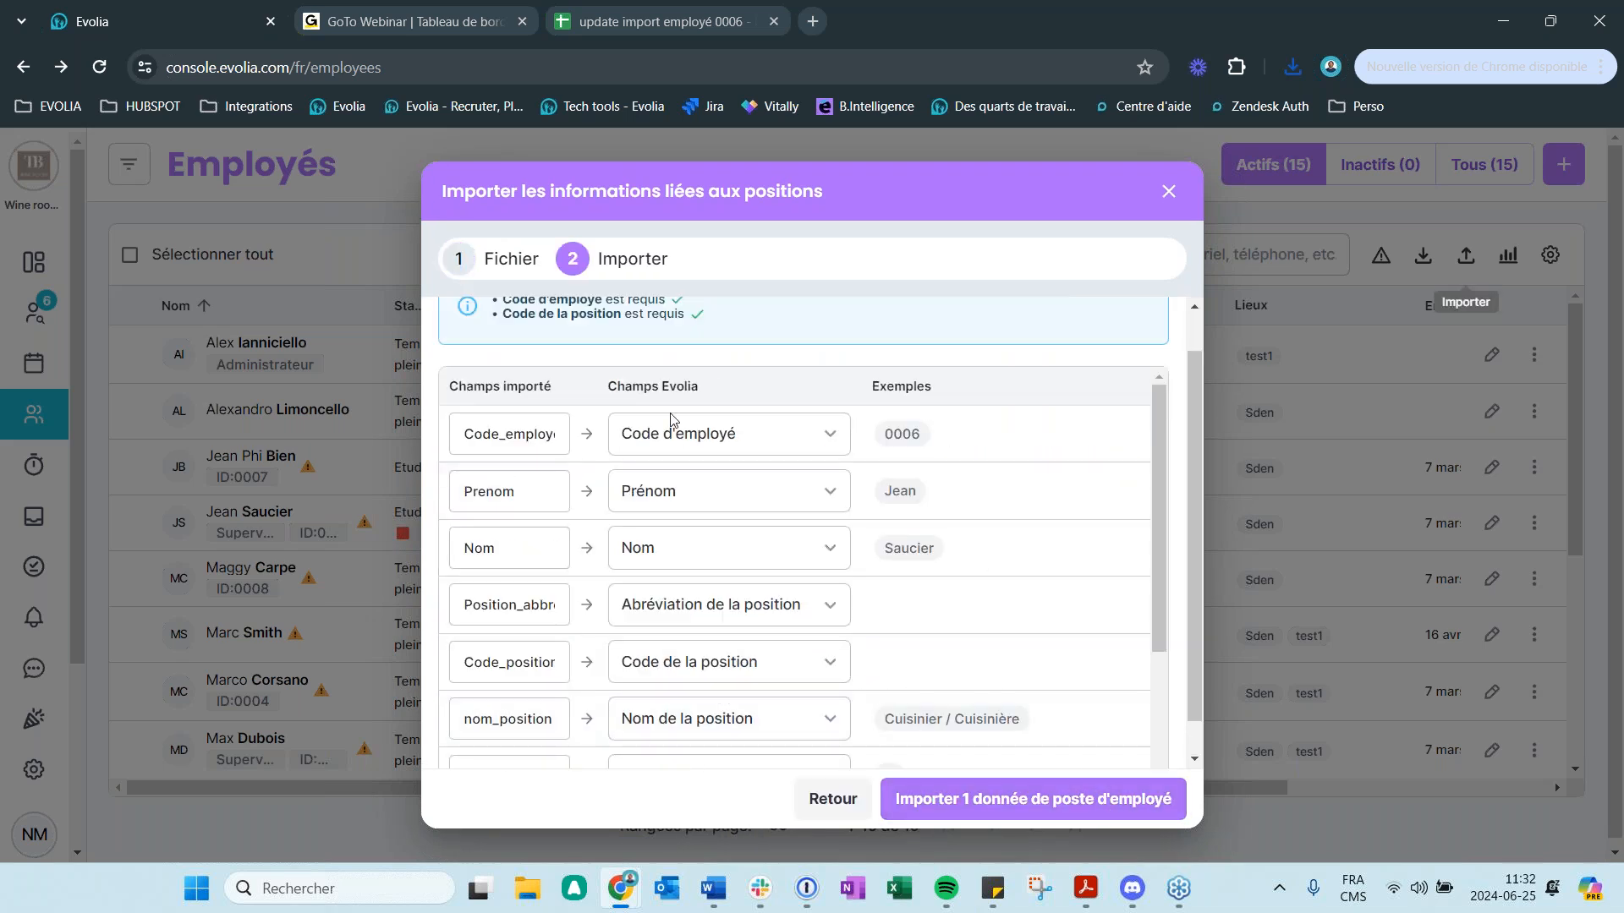
pyautogui.scroll(-3, 677, 431)
pyautogui.scroll(3, 511, 390)
pyautogui.scroll(-2, 837, 416)
pyautogui.scroll(1, 896, 406)
pyautogui.scroll(-1, 954, 454)
pyautogui.scroll(-1, 954, 454)
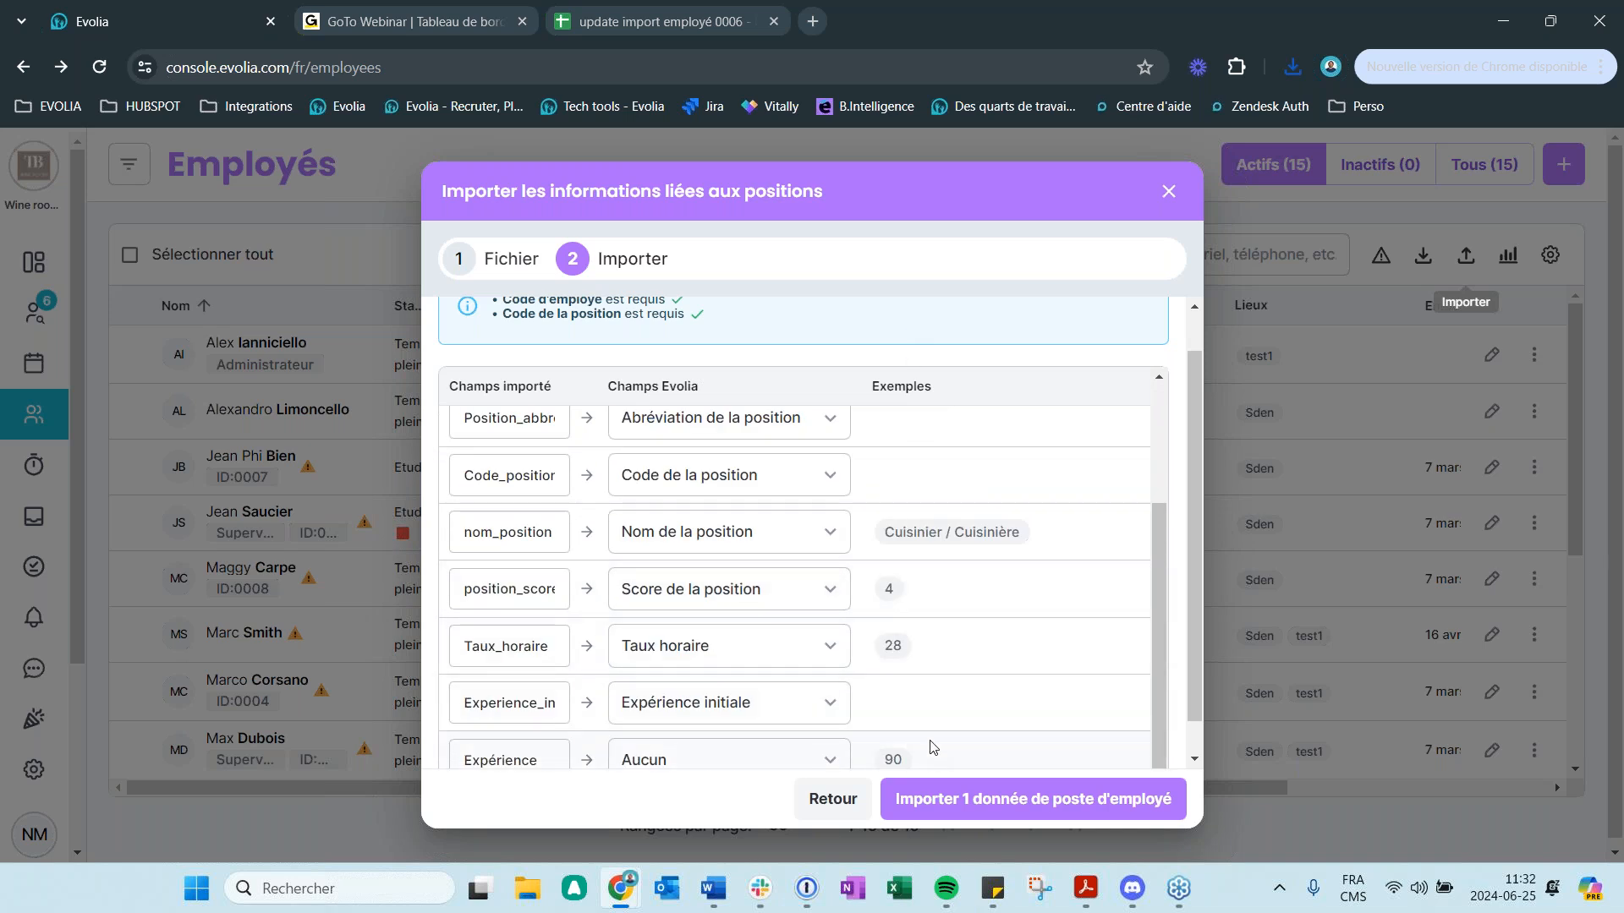
pyautogui.scroll(-1, 931, 747)
pyautogui.click(994, 799)
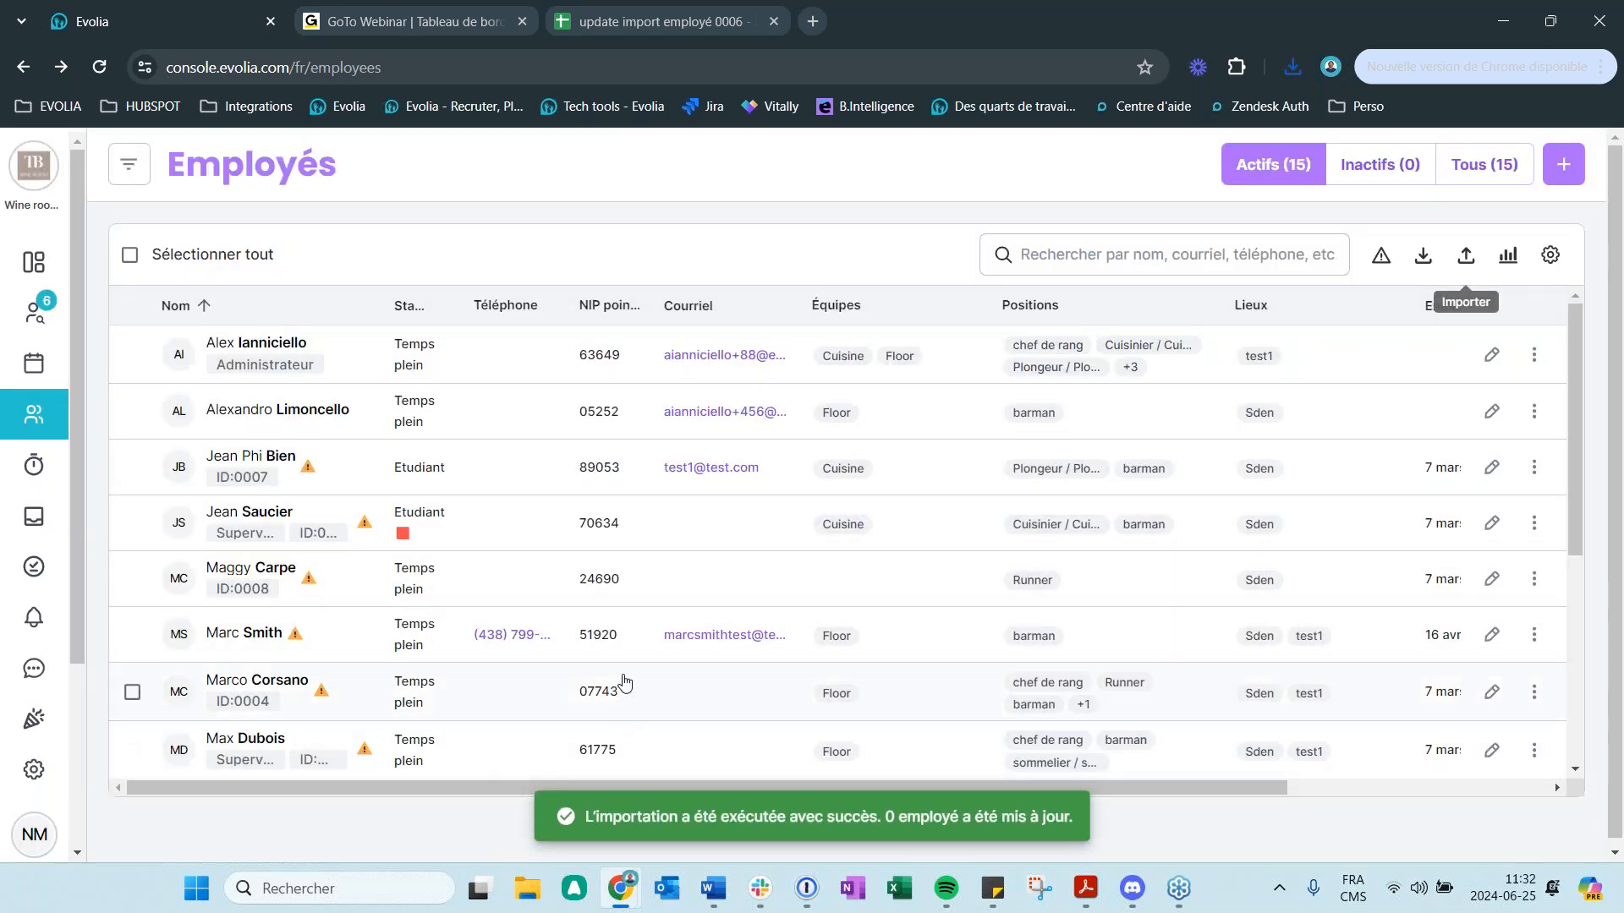
# - Open the record of the employee targeted by the import and check the Positions section, reloading the page to refresh the data
pyautogui.click(186, 507)
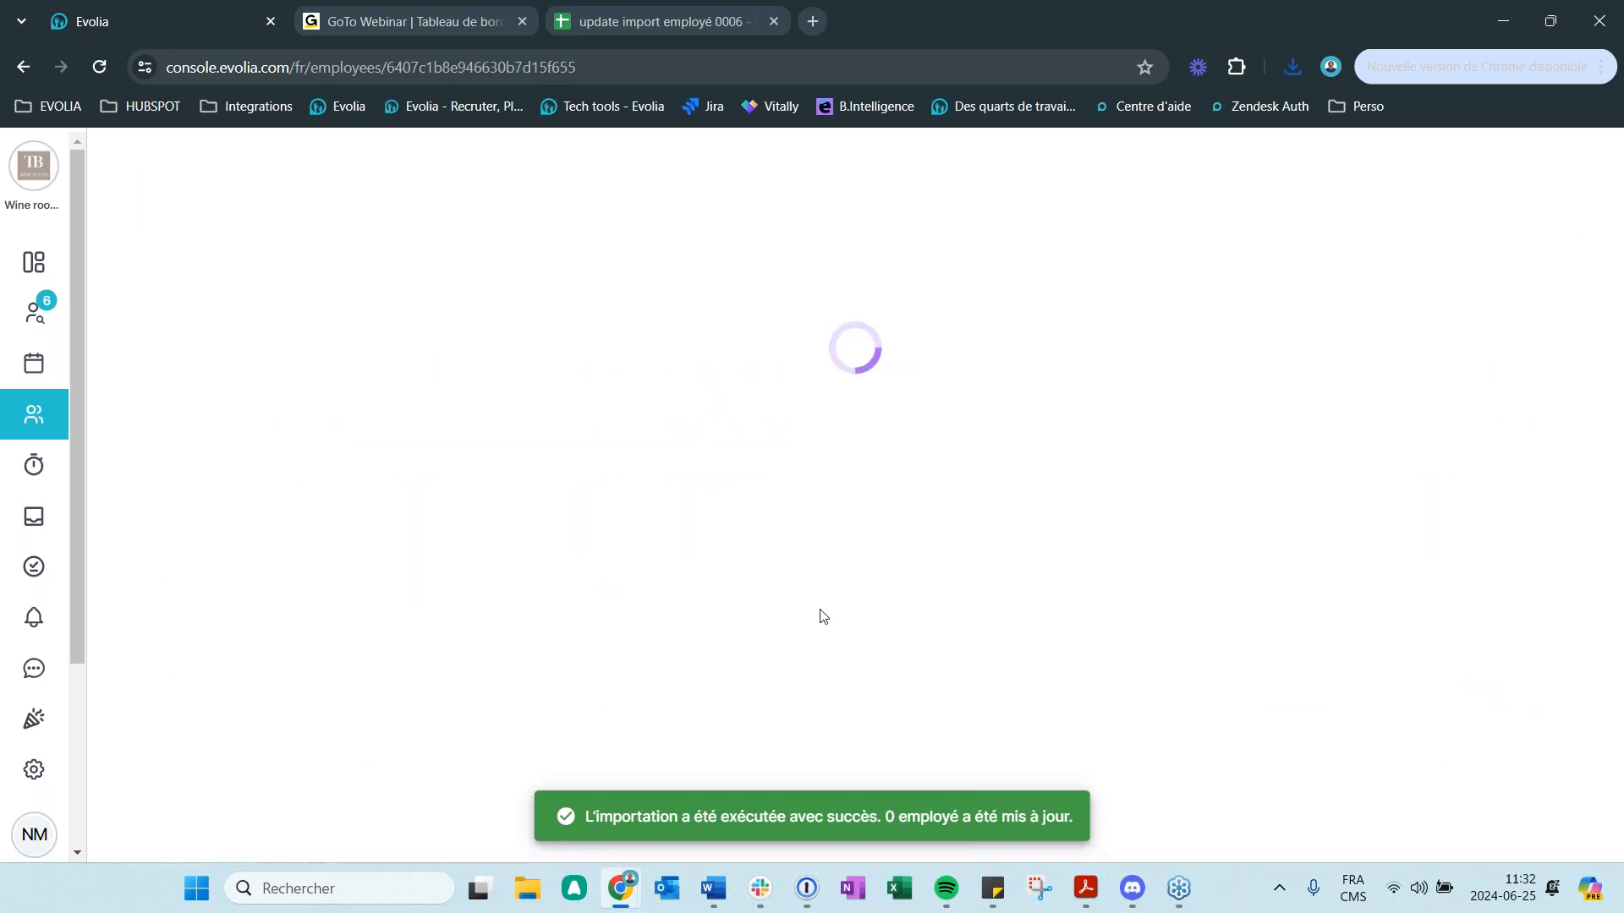
pyautogui.scroll(-10, 928, 591)
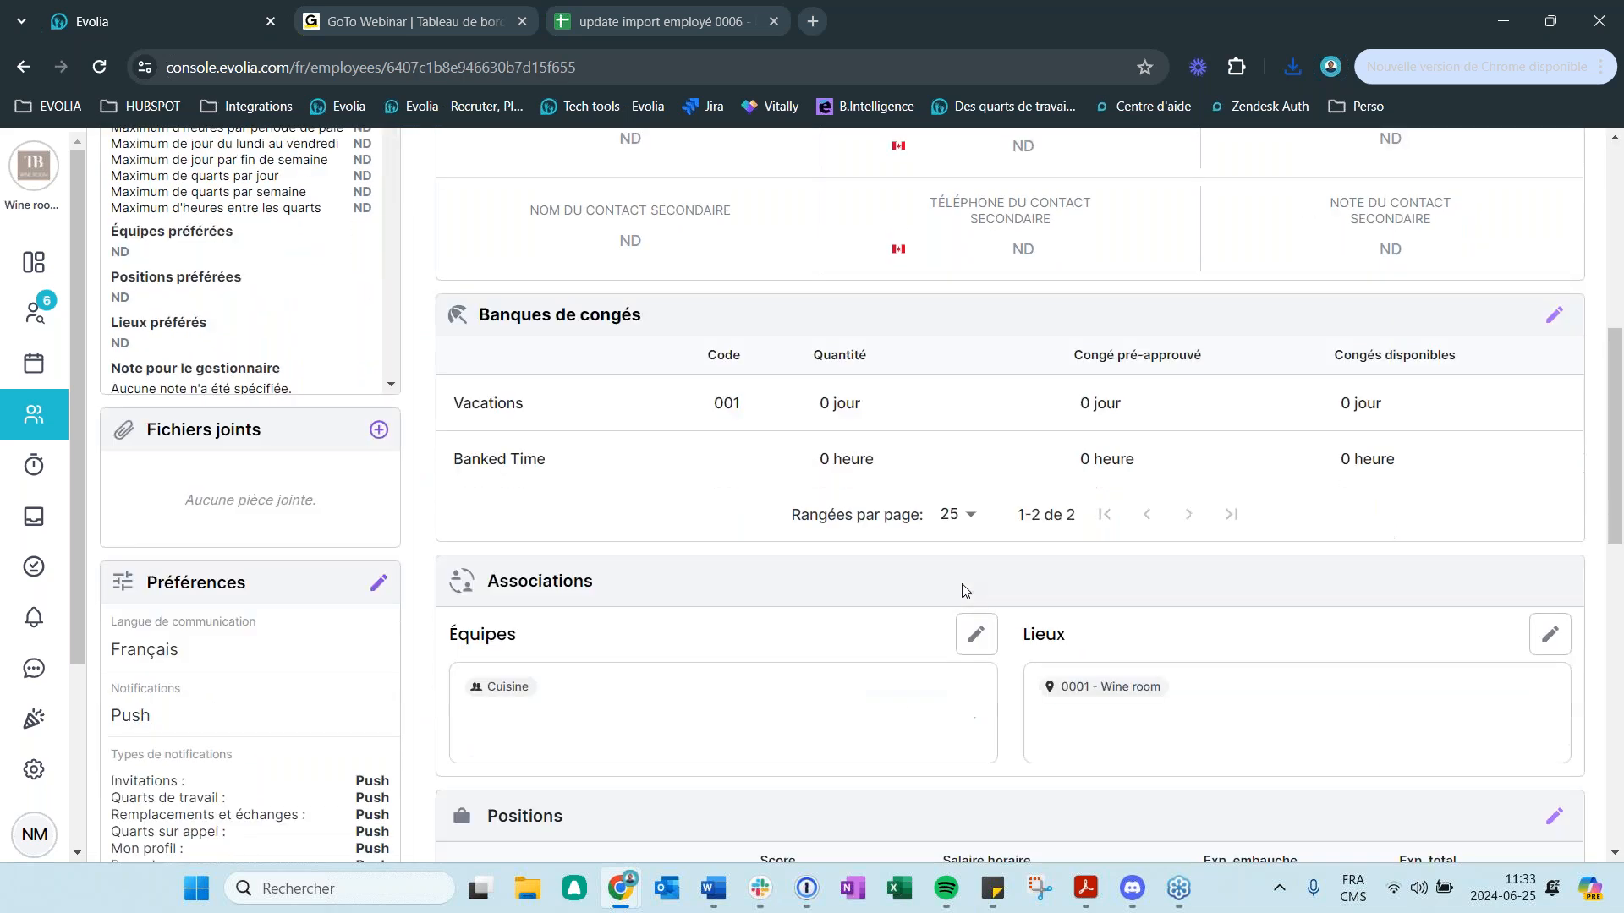
pyautogui.scroll(-3, 962, 589)
pyautogui.scroll(-5, 977, 581)
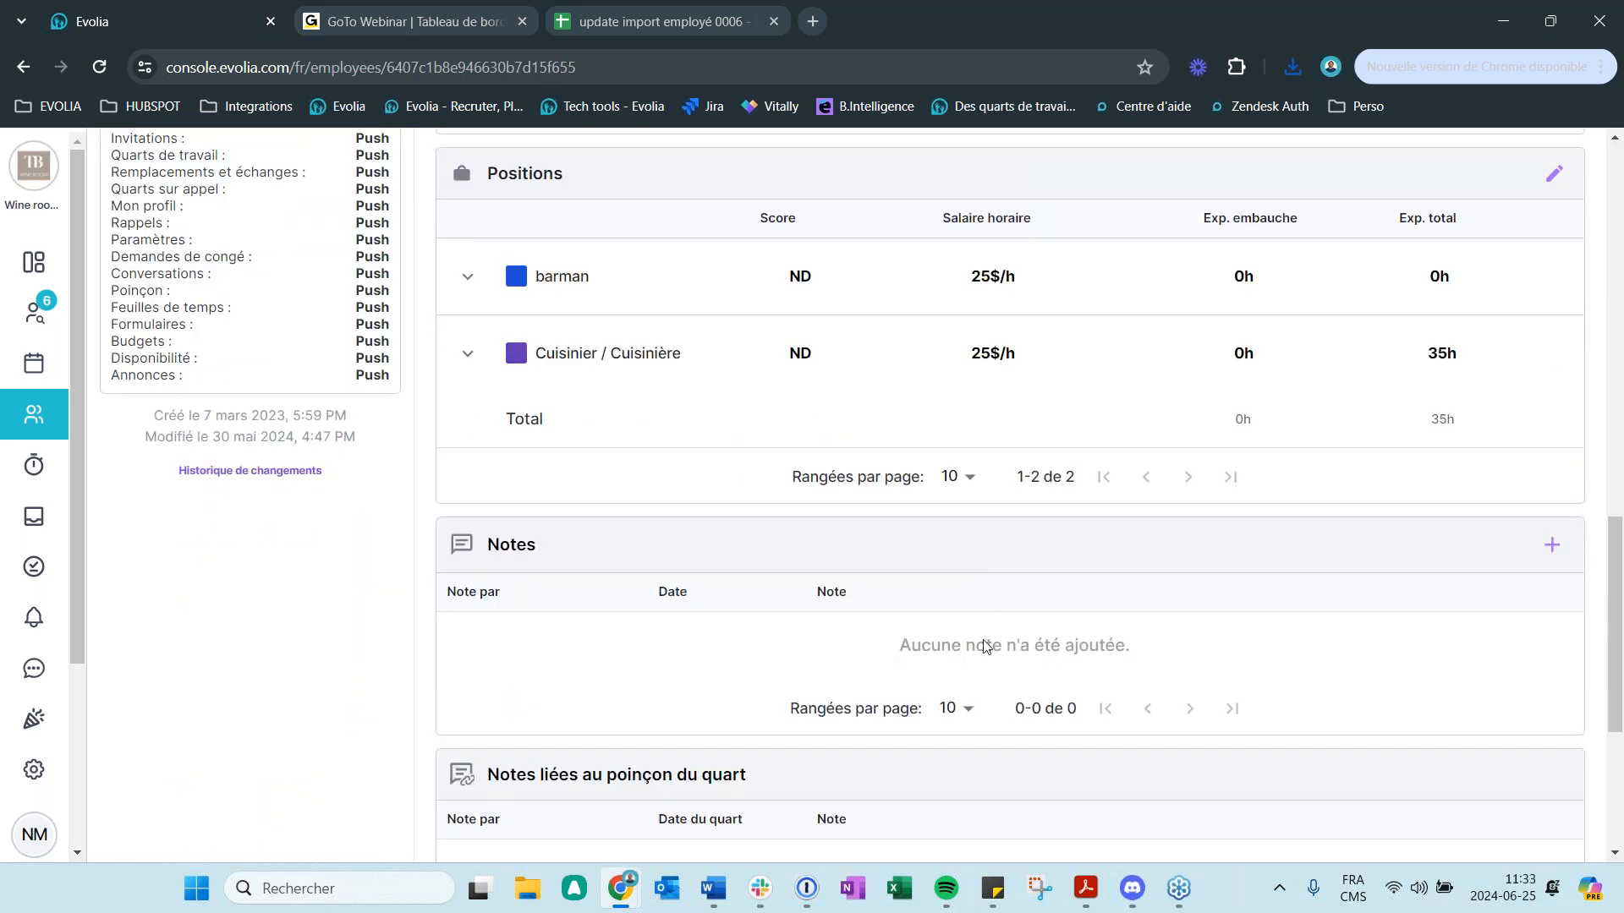
pyautogui.scroll(15, 982, 646)
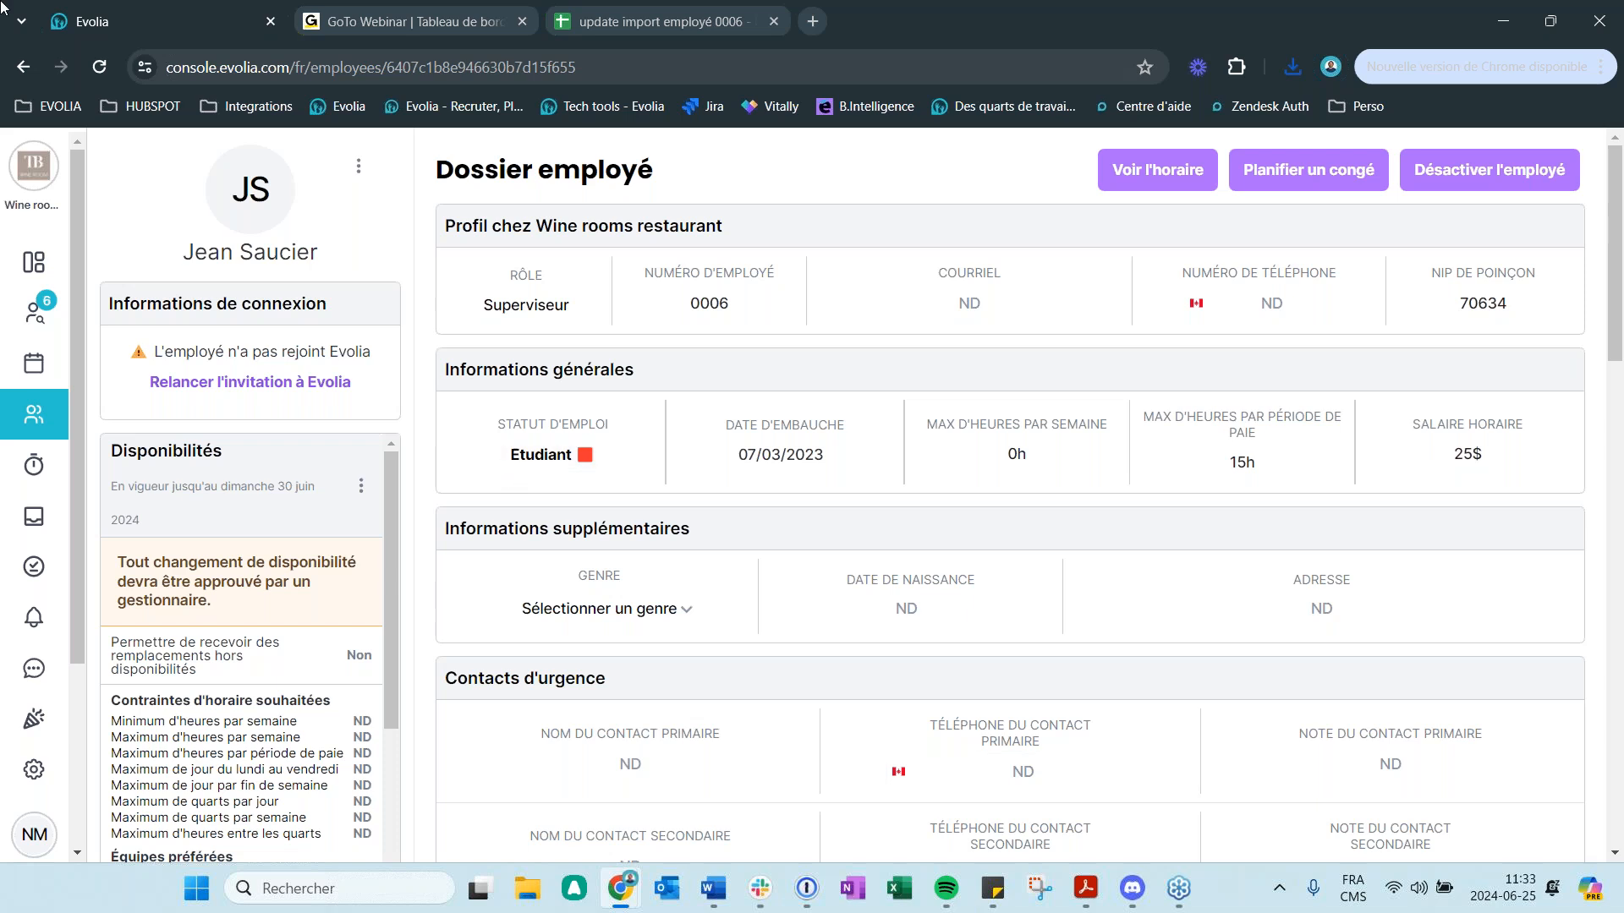
pyautogui.click(99, 67)
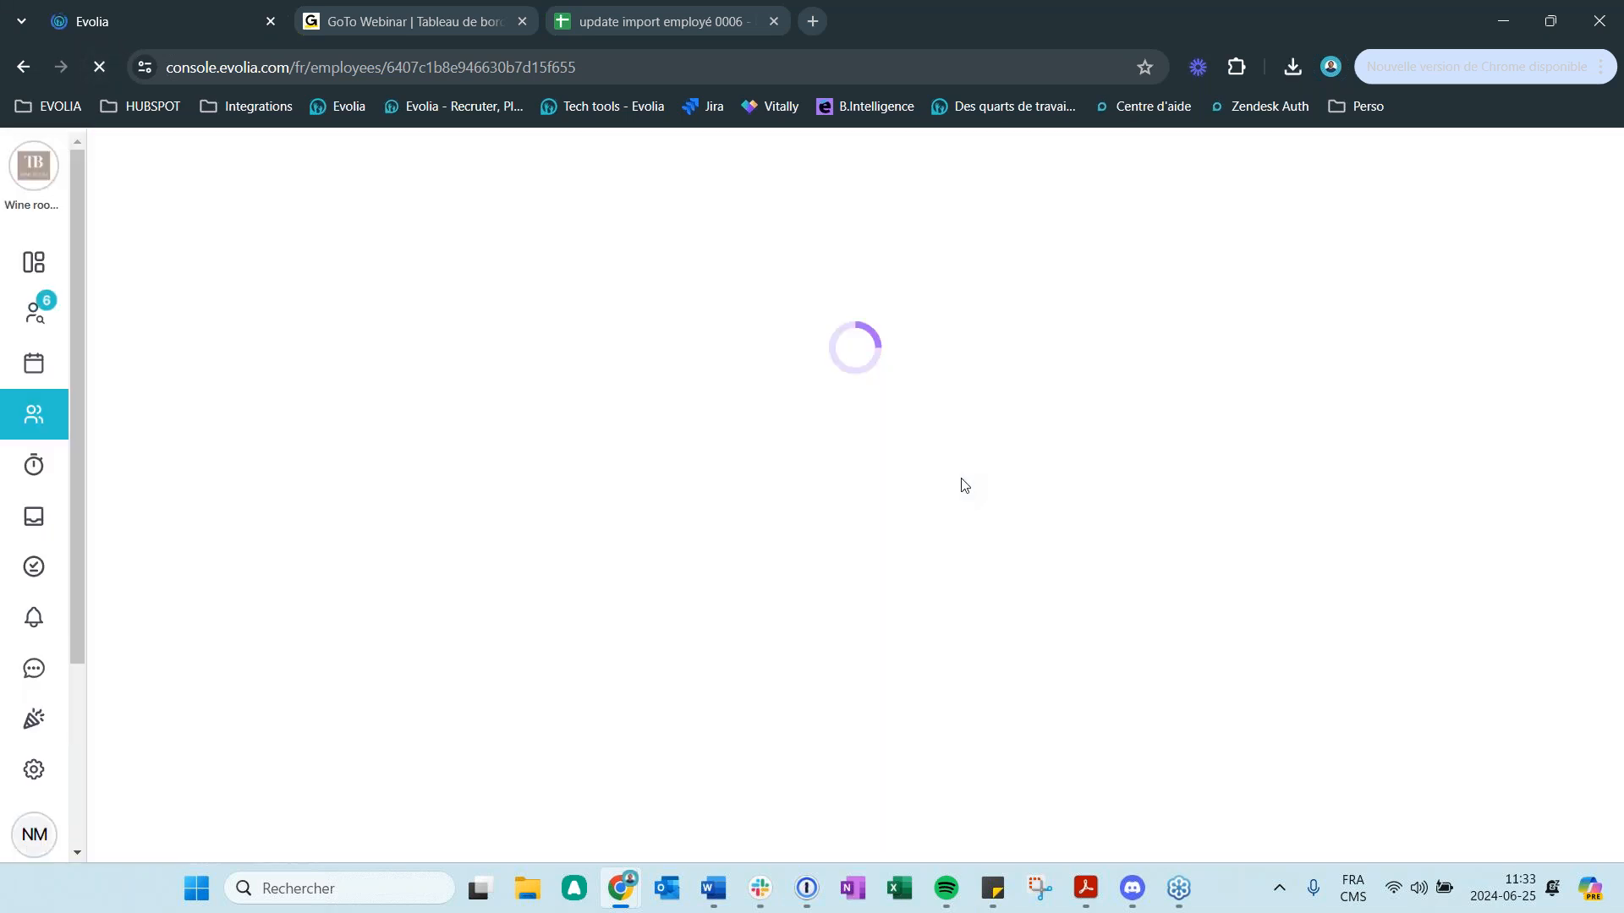
pyautogui.scroll(-8, 964, 481)
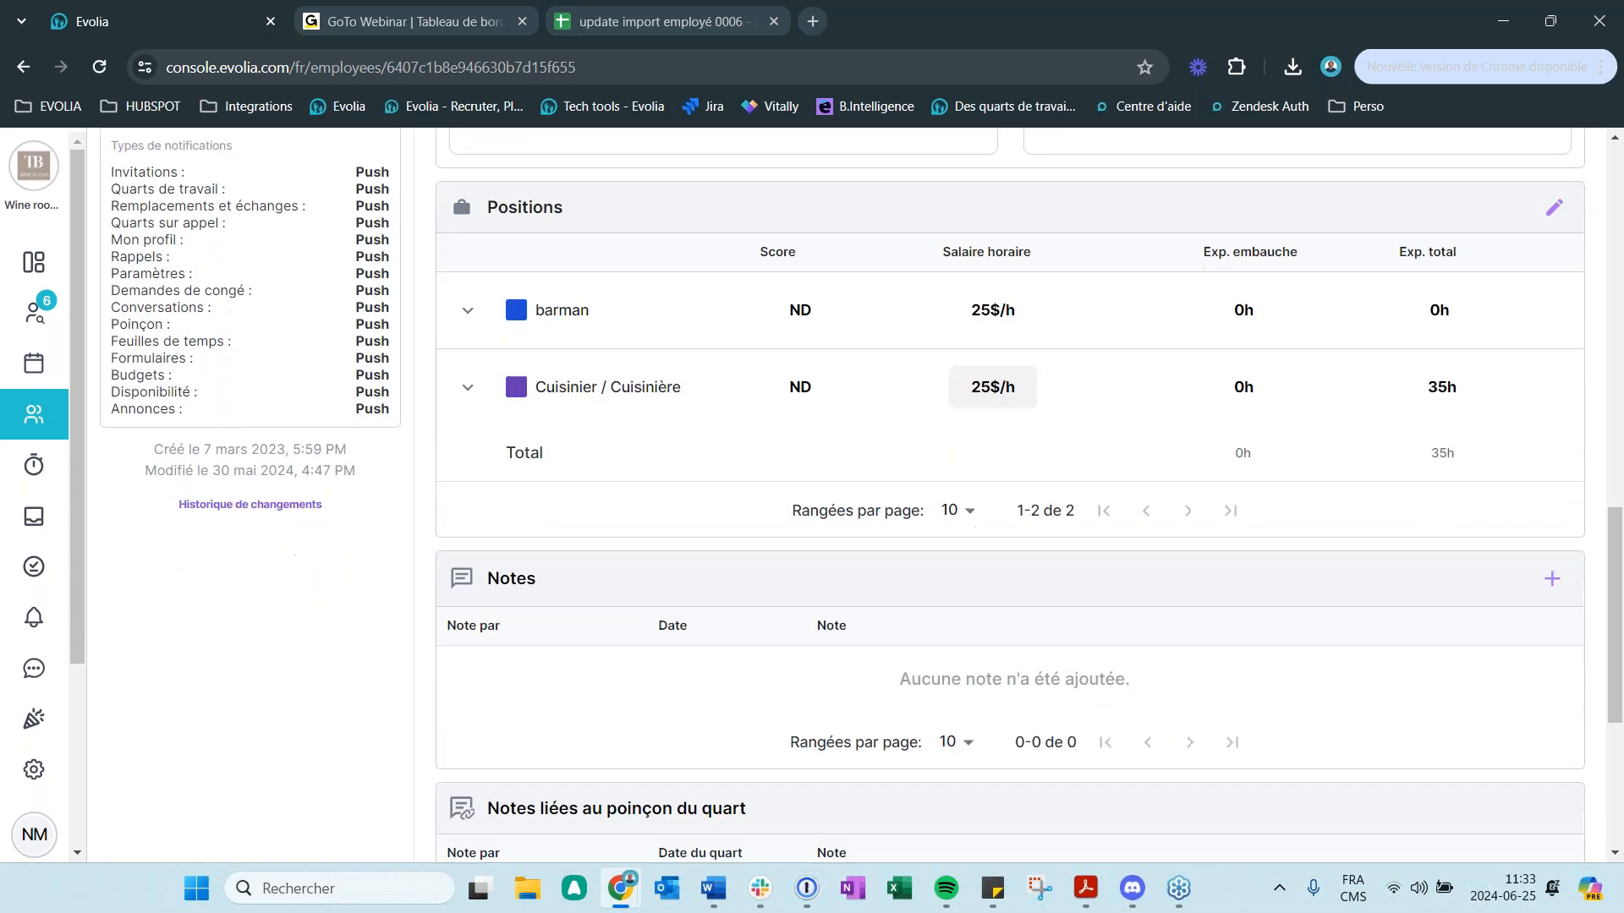
pyautogui.scroll(10, 960, 483)
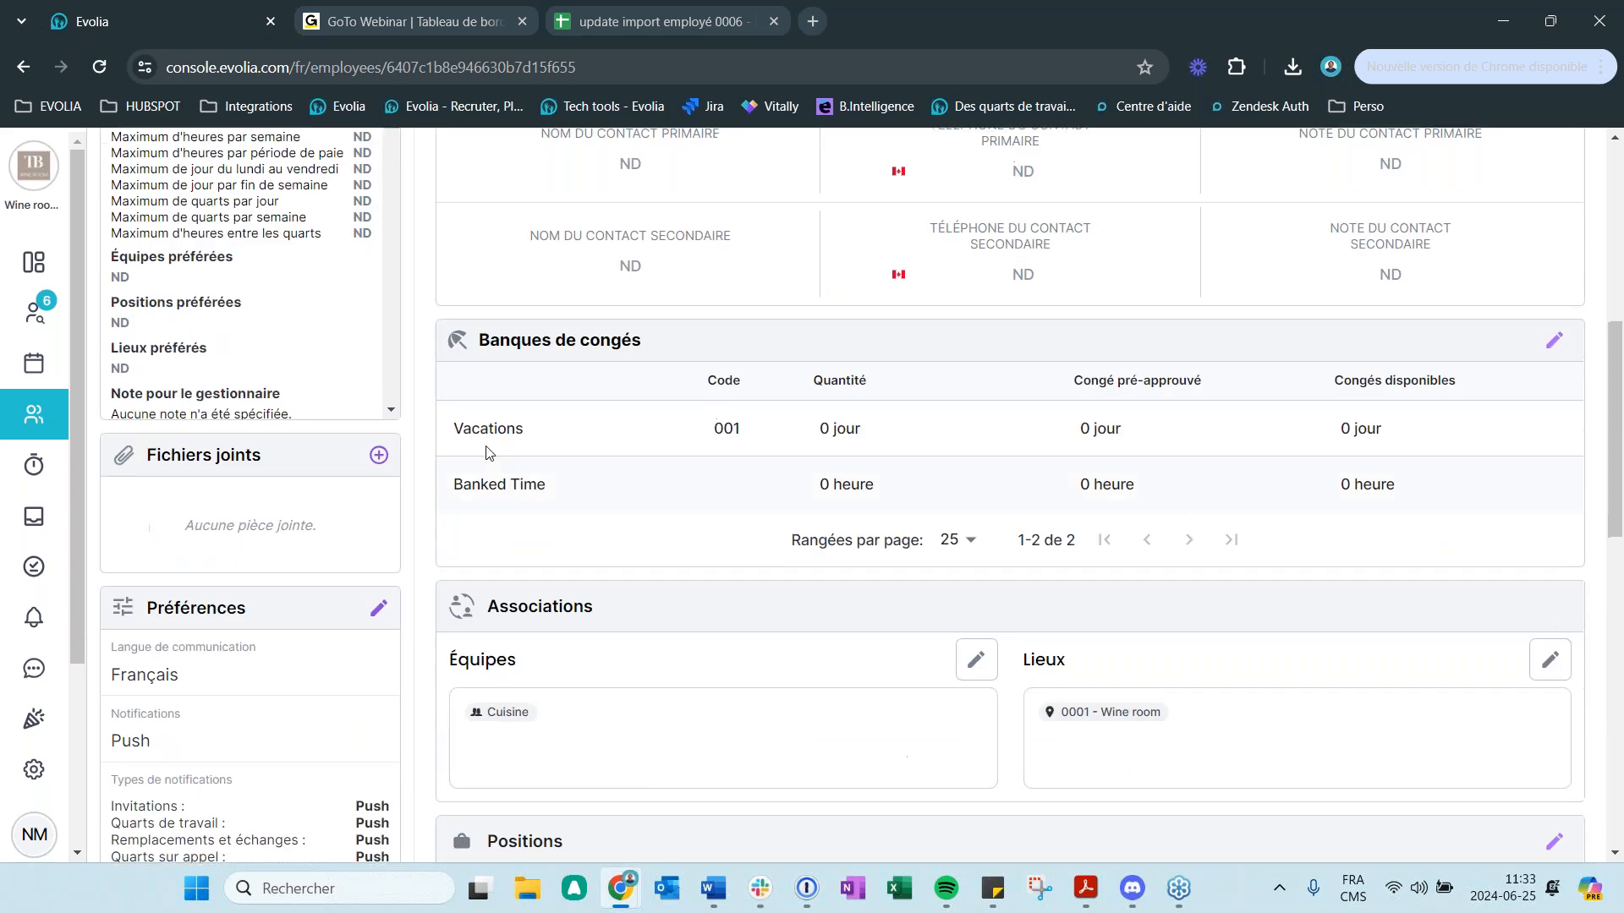
# - Reopen the same employee's record from the employee list, recheck the Banques de congés and Positions sections, and return to the list
pyautogui.click(25, 74)
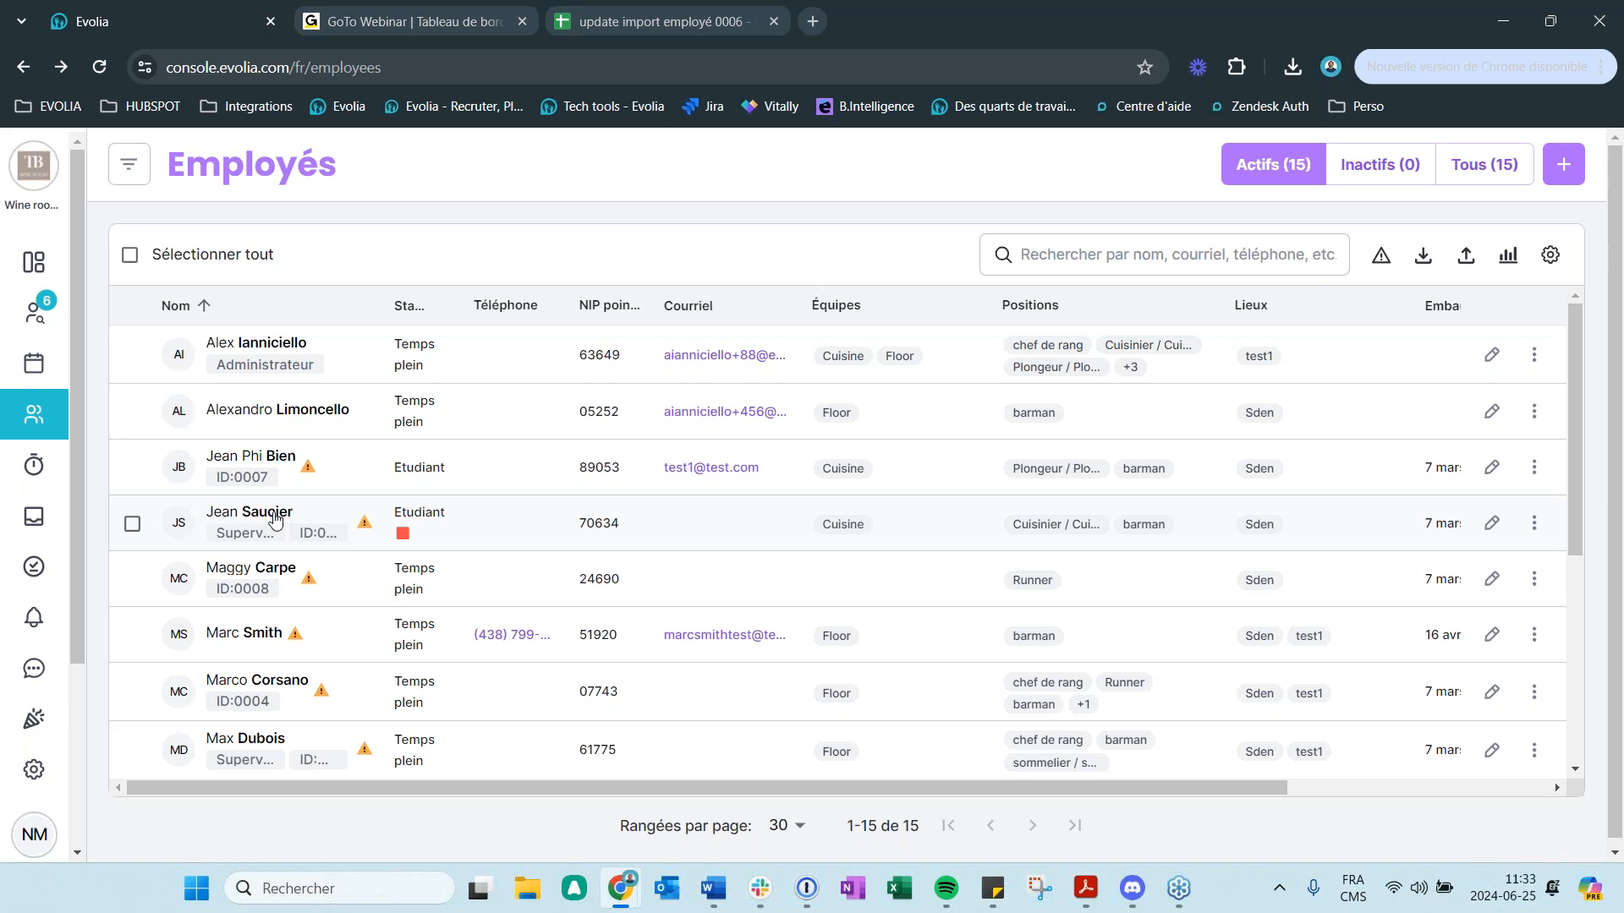
pyautogui.click(275, 519)
pyautogui.scroll(-5, 773, 521)
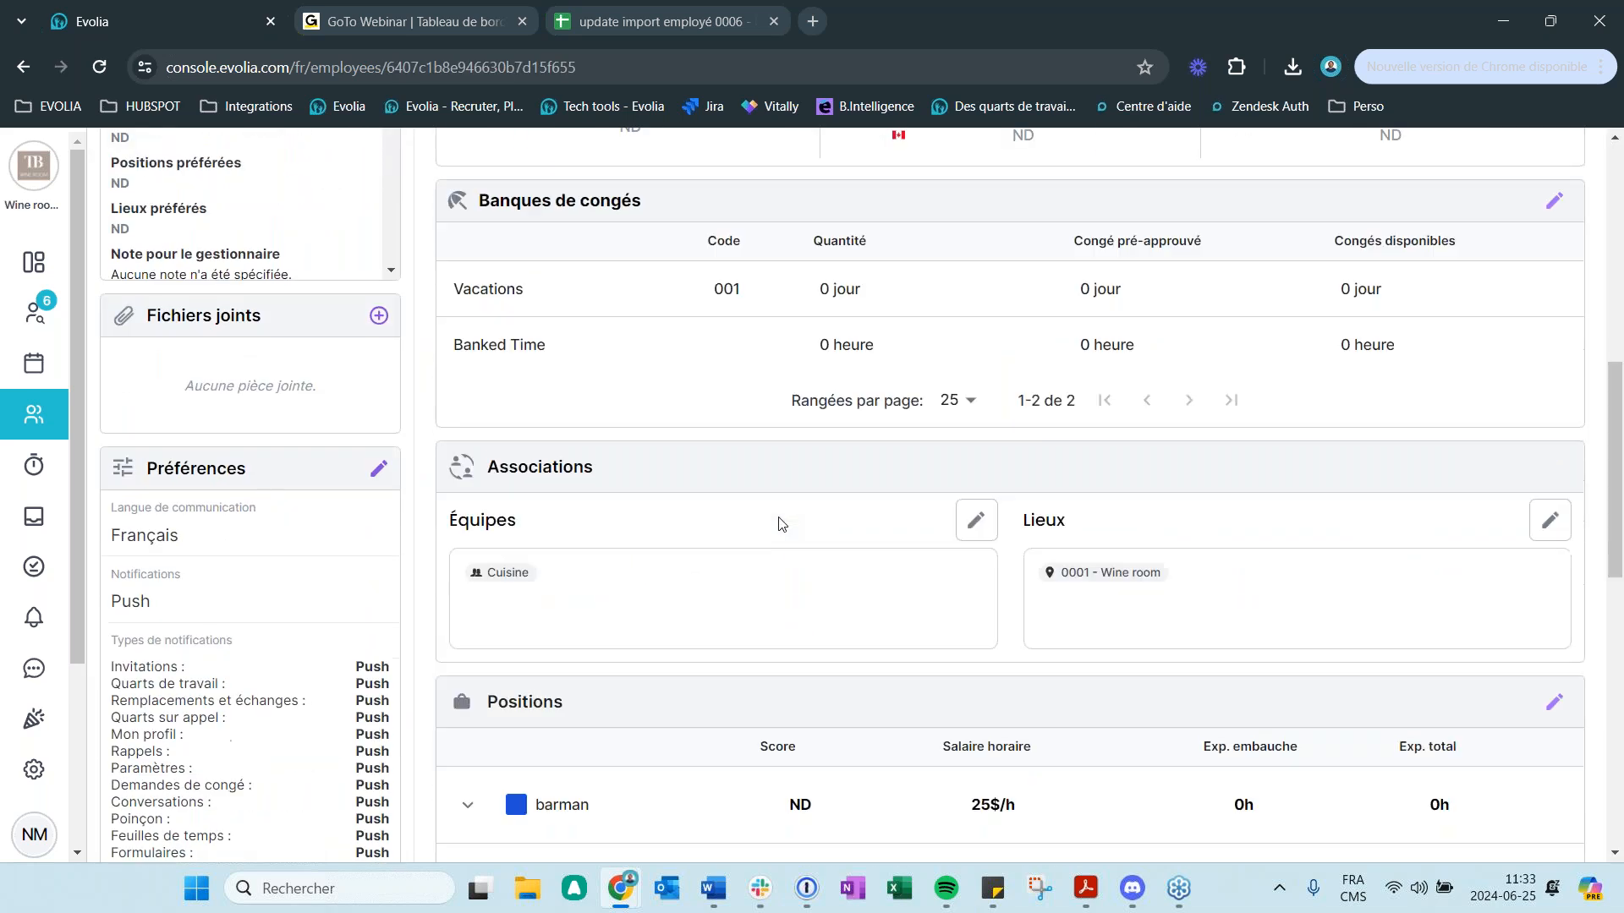
pyautogui.scroll(5, 777, 531)
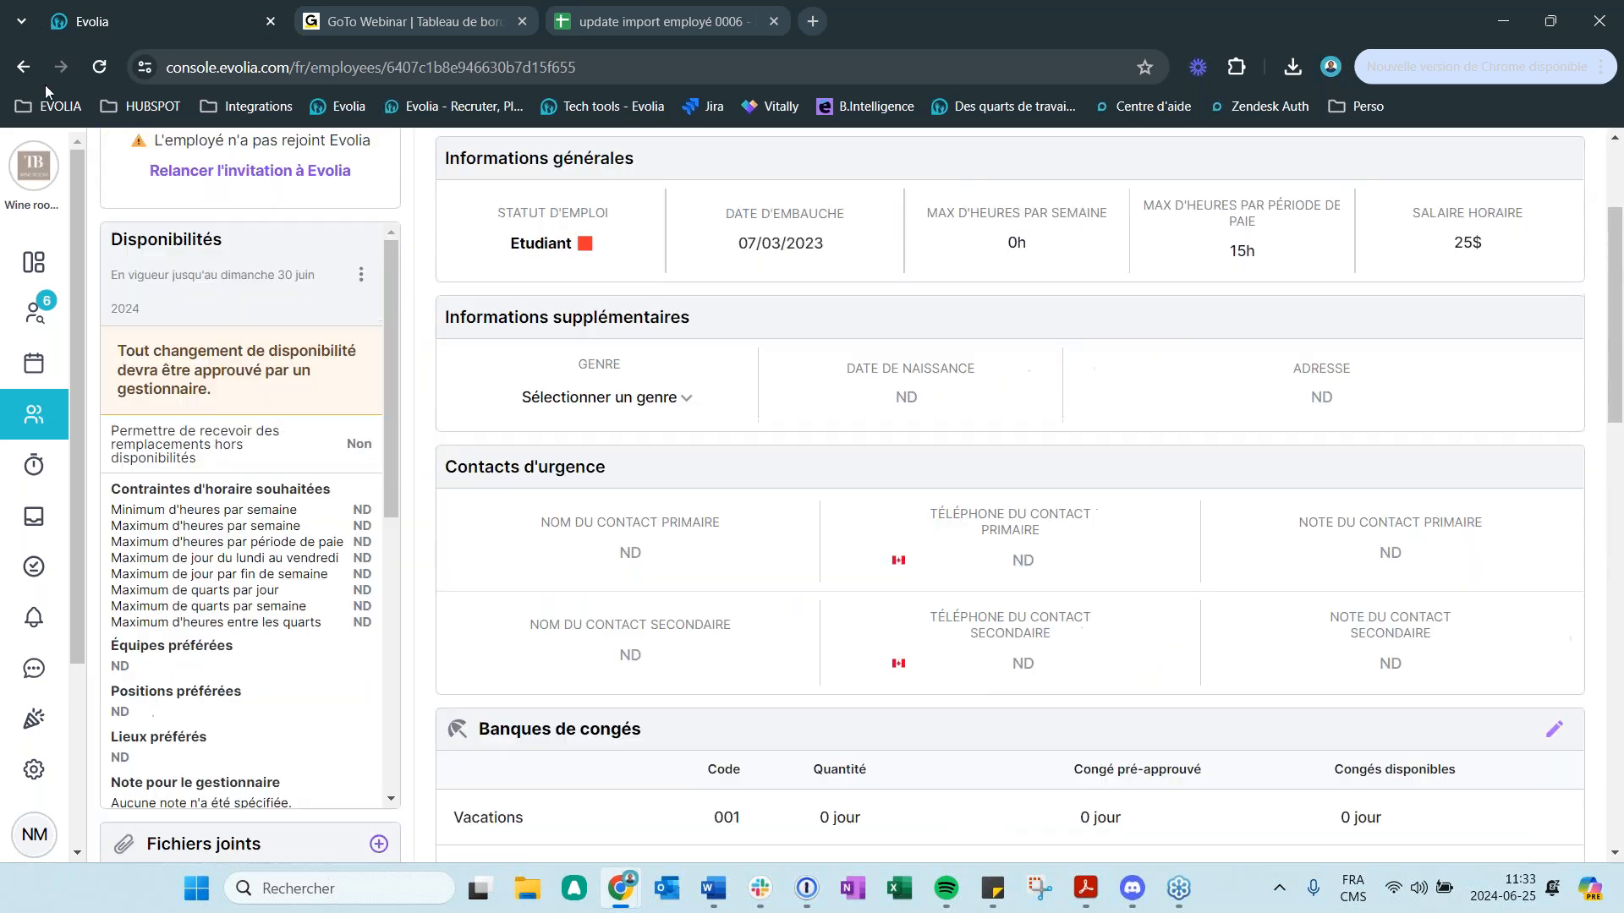
pyautogui.click(23, 66)
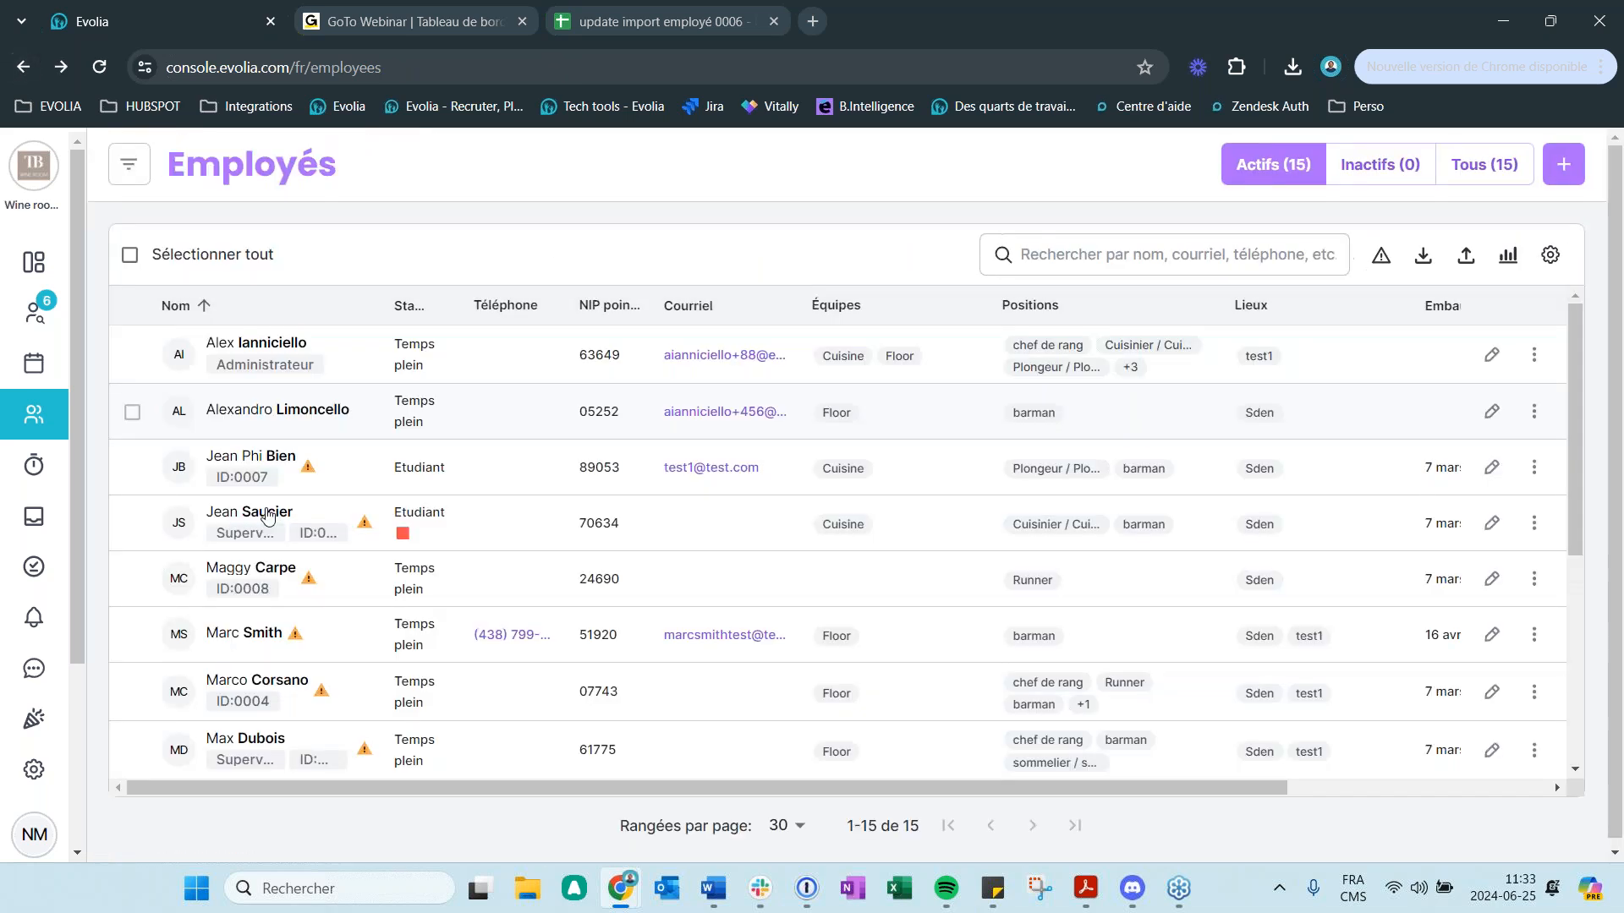
# - Check the Positions section in the record of the student employee listed just above, and return to the employee list
pyautogui.click(256, 461)
pyautogui.scroll(-10, 921, 505)
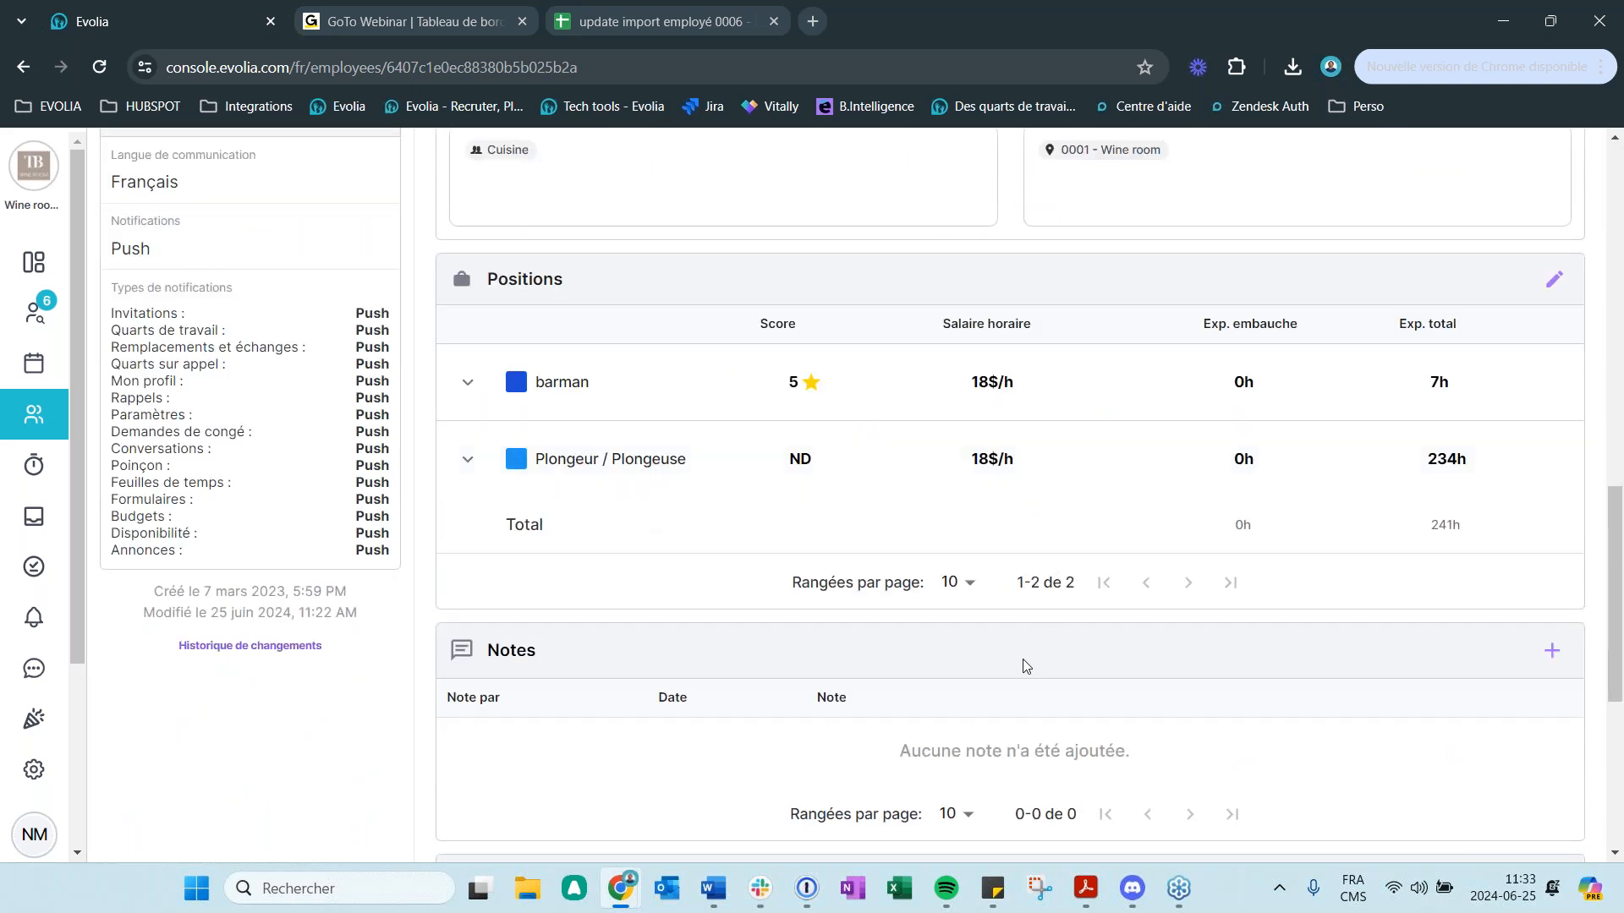
pyautogui.scroll(15, 1025, 665)
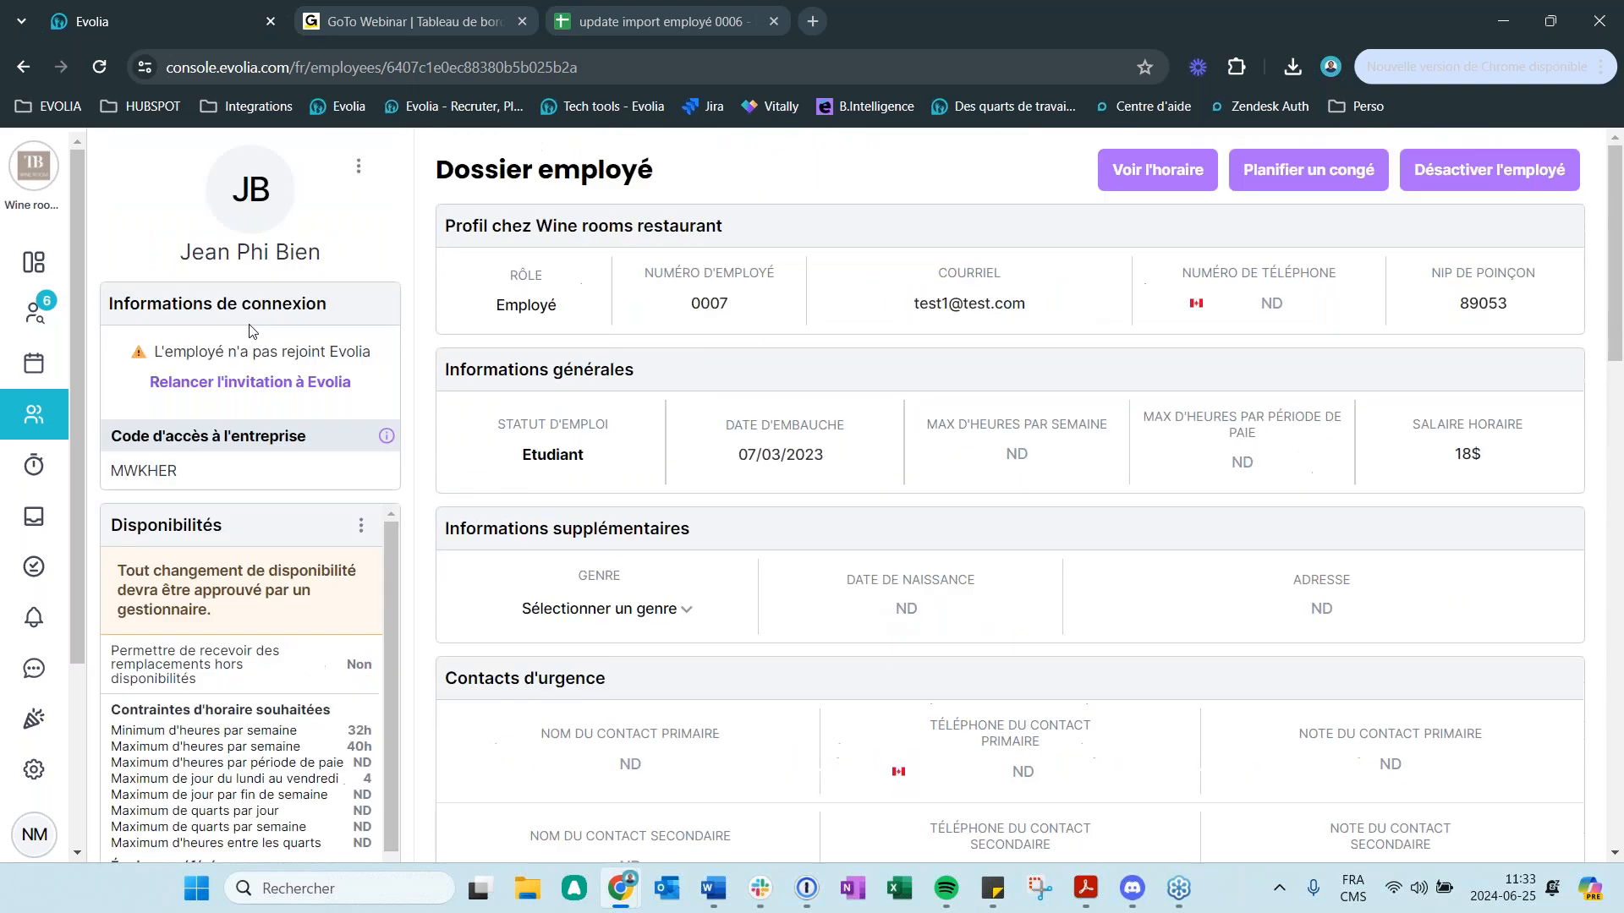
pyautogui.click(21, 70)
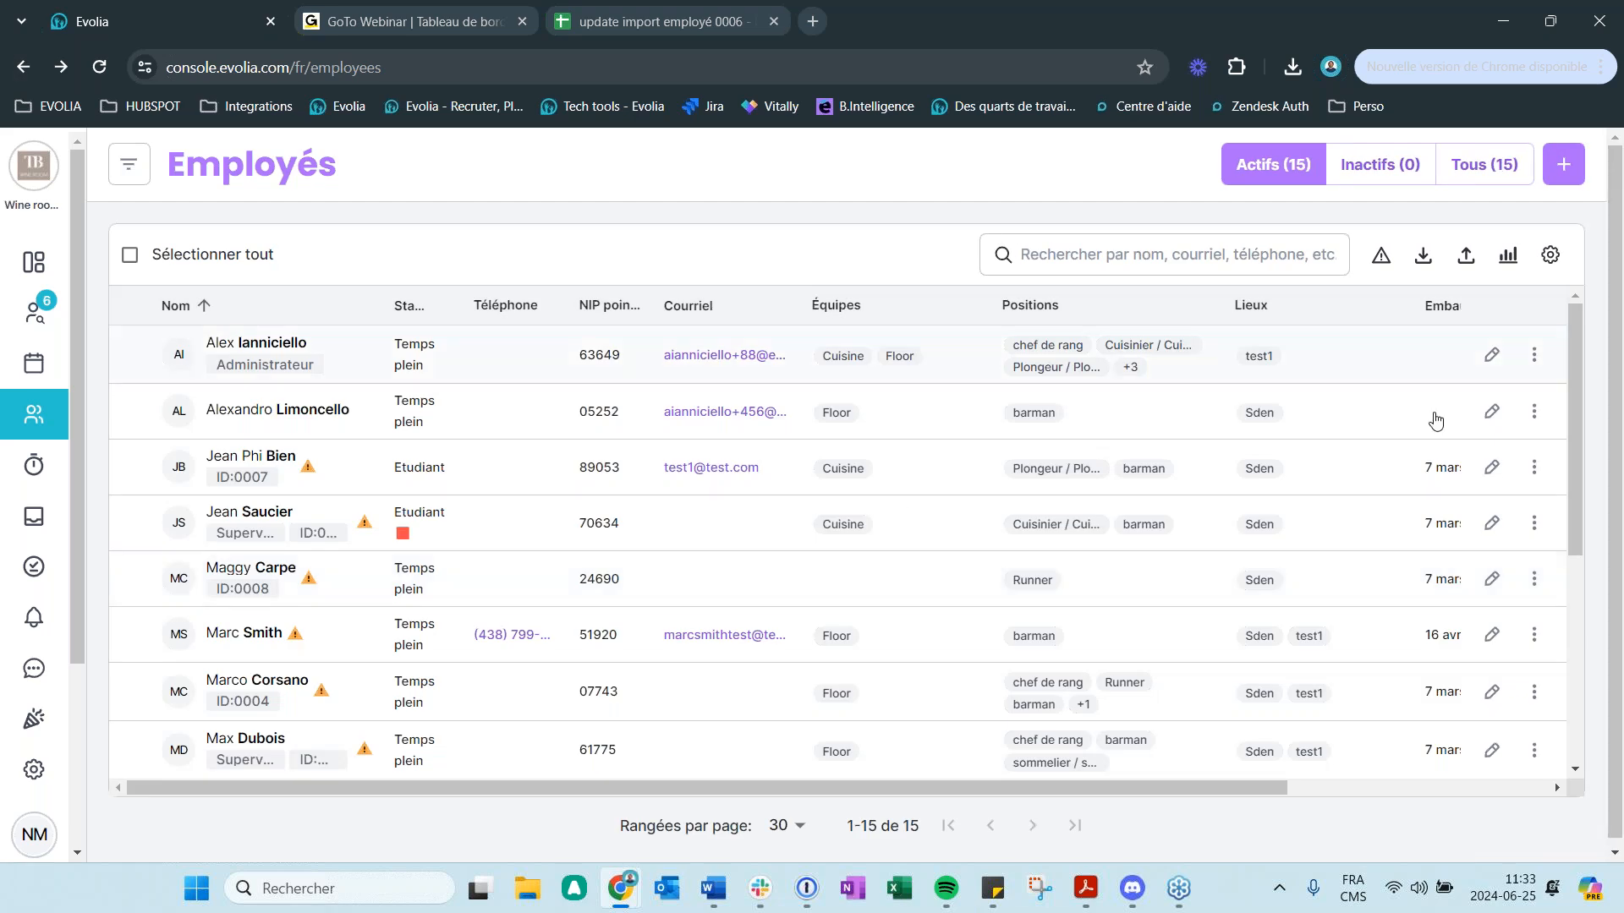
# - Show the available employee import options and go to the Feuilles de temps page
pyautogui.click(1464, 254)
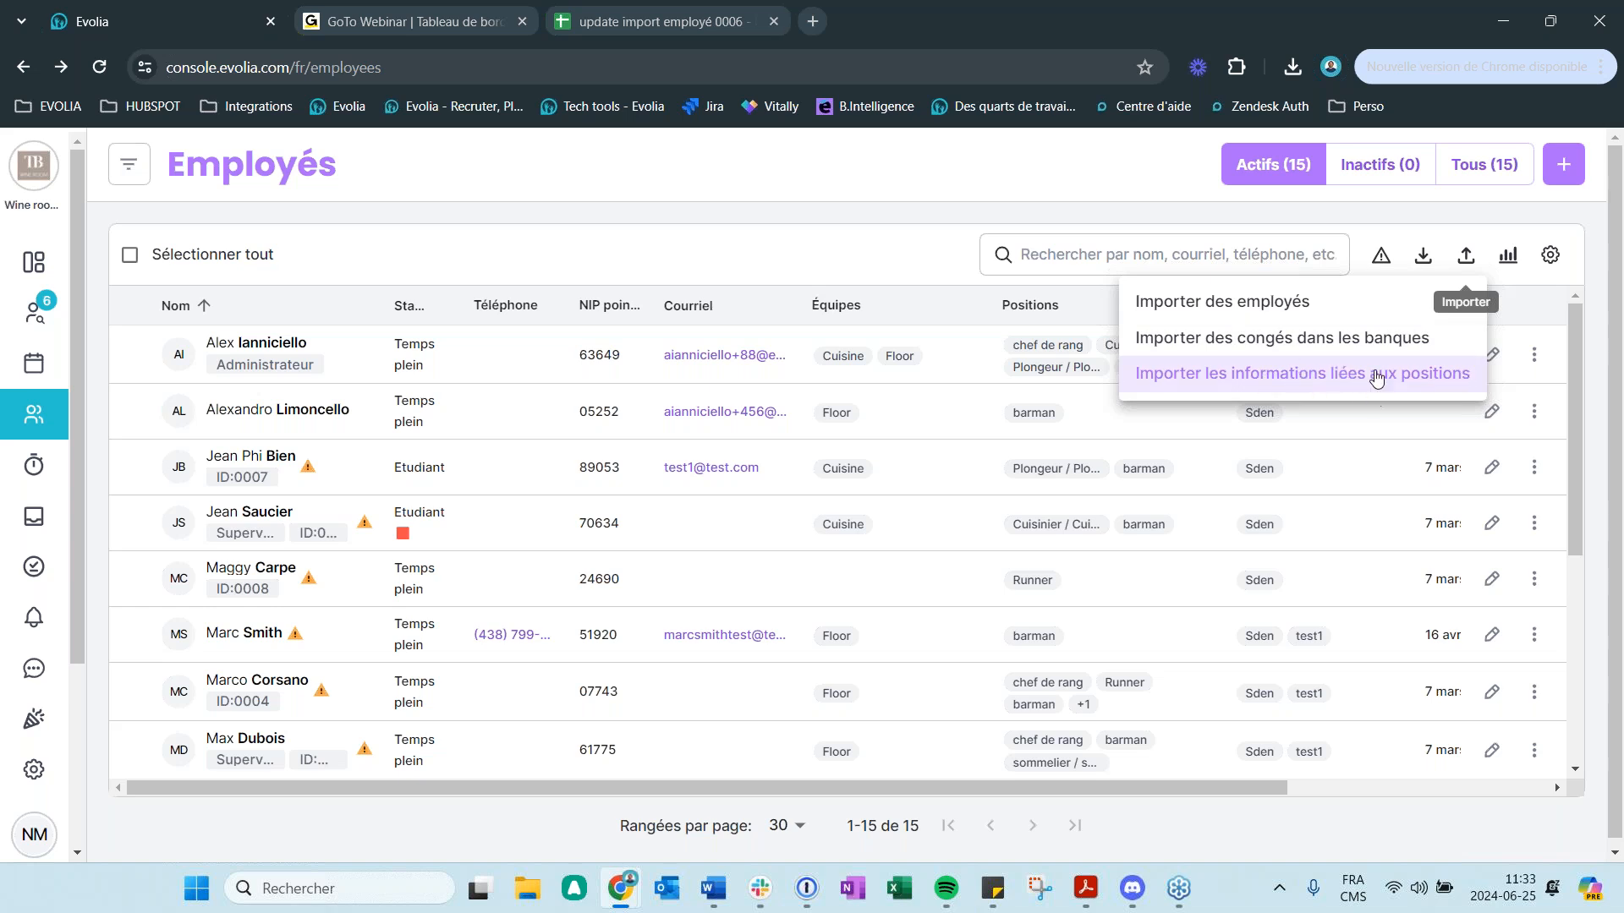
pyautogui.click(34, 479)
pyautogui.click(34, 465)
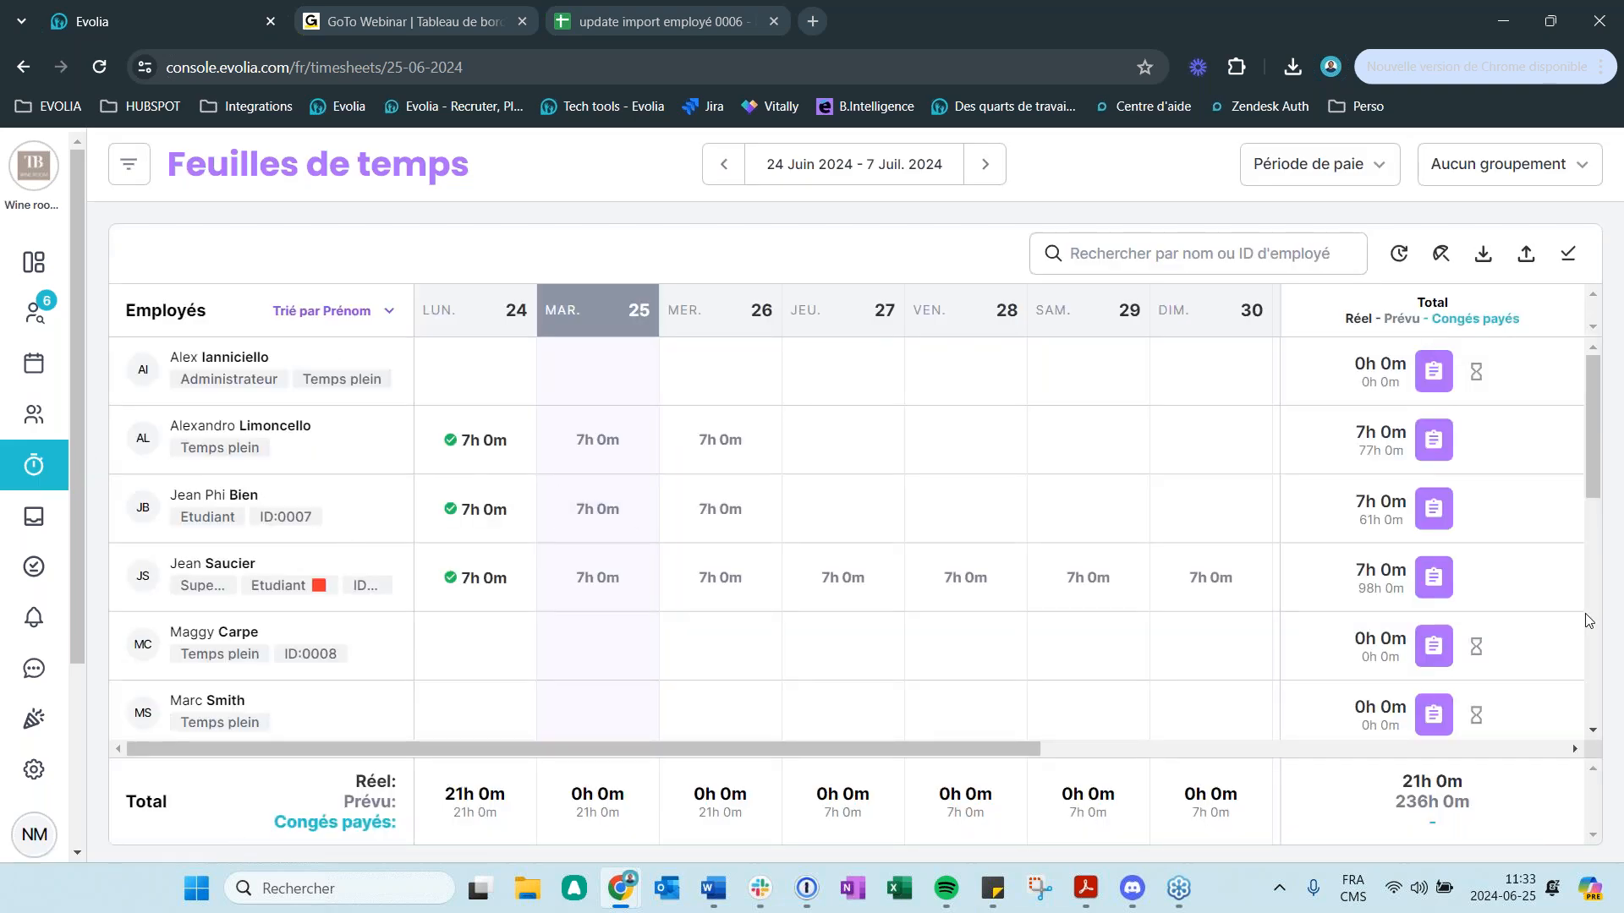
# - Export and download a Feuilles de temps report in XLSX format for the period 24/06/2024 to 07/07/2024
pyautogui.click(1483, 254)
pyautogui.click(835, 306)
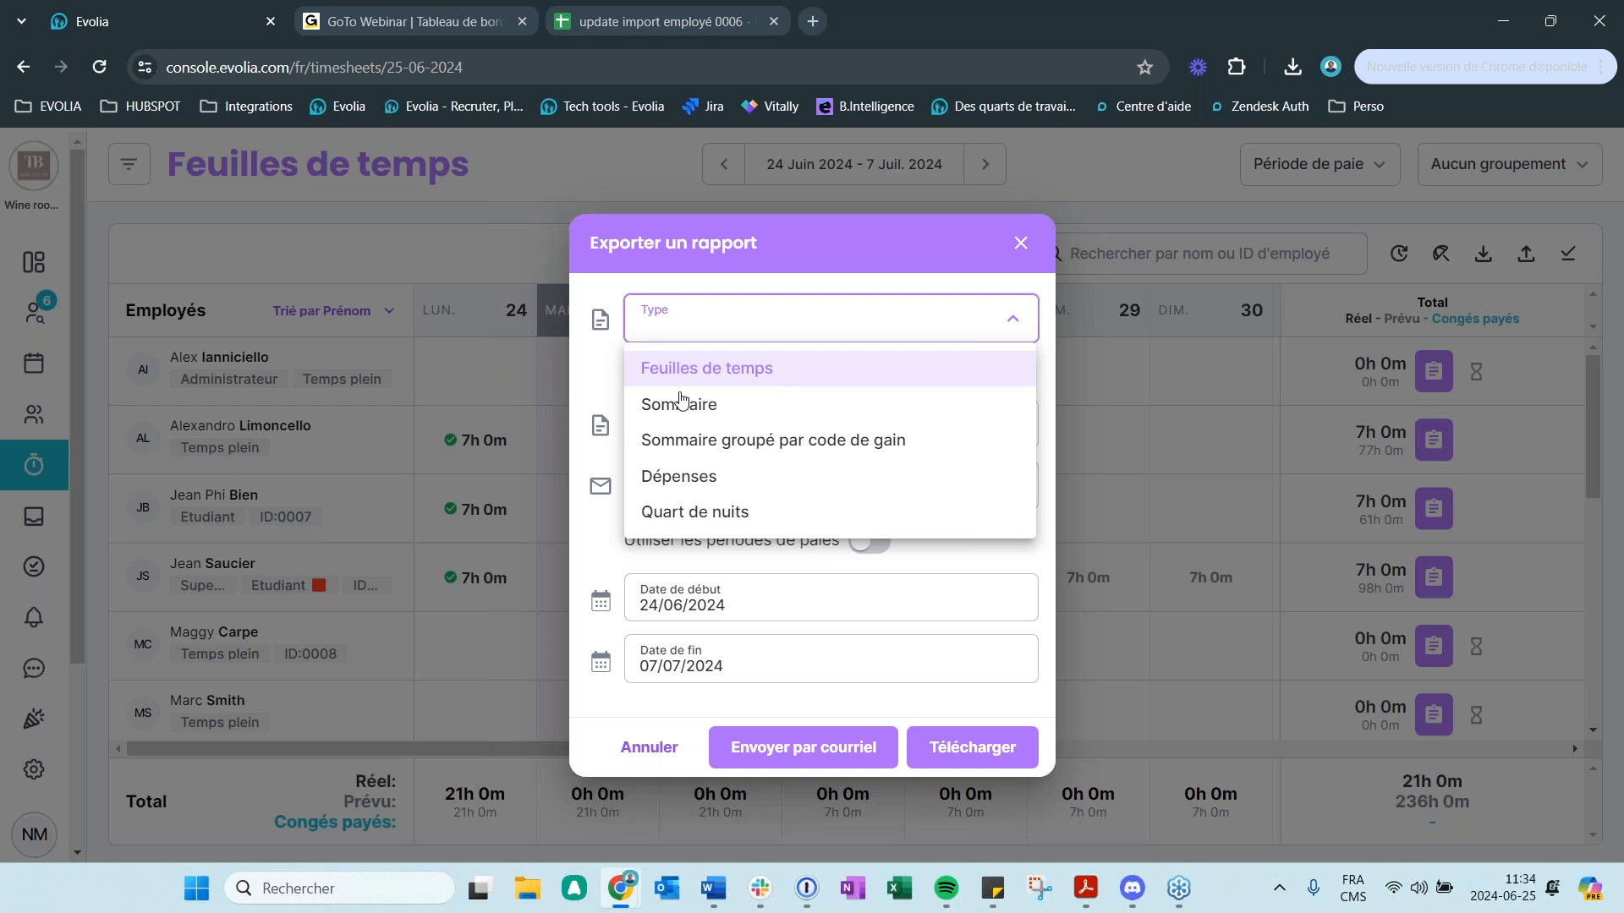
pyautogui.click(711, 380)
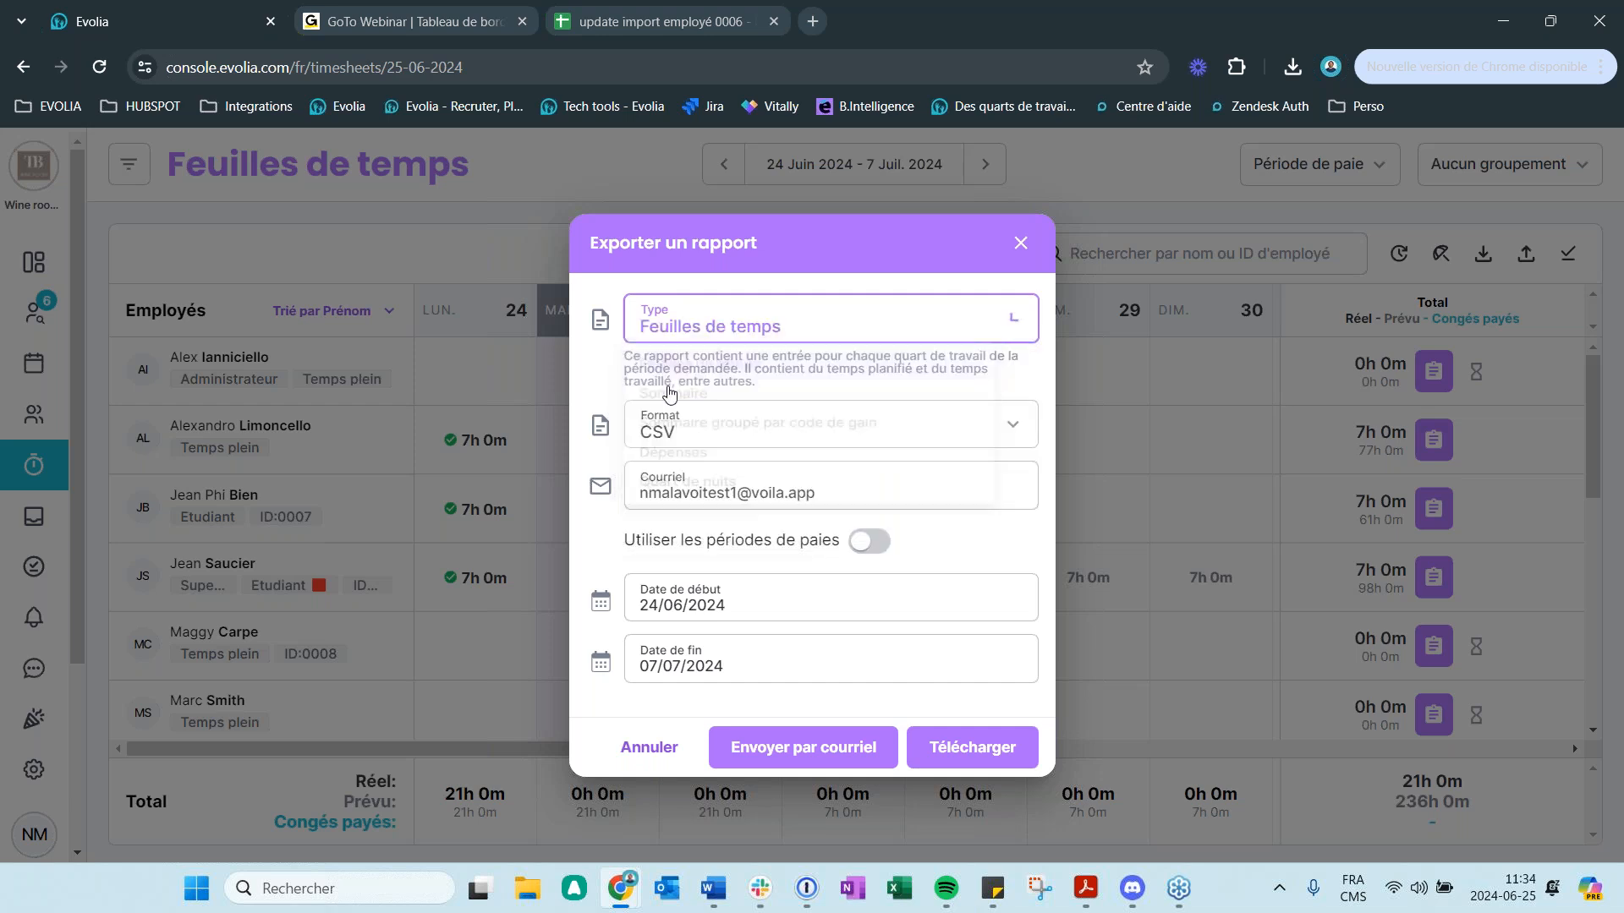
pyautogui.click(748, 427)
pyautogui.click(666, 547)
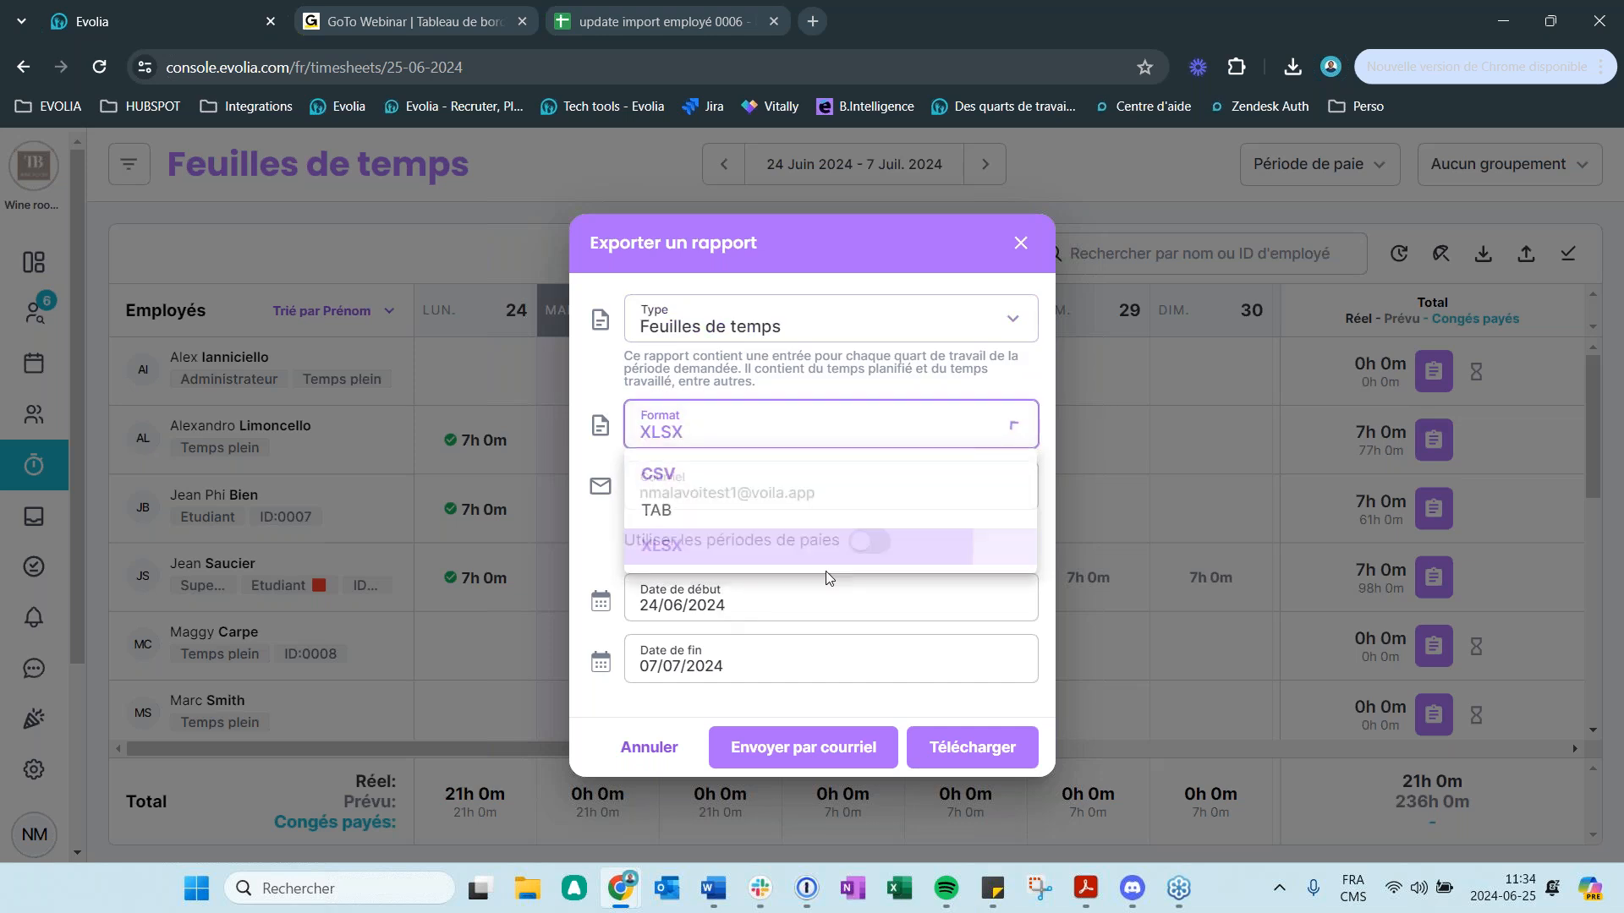
pyautogui.click(998, 749)
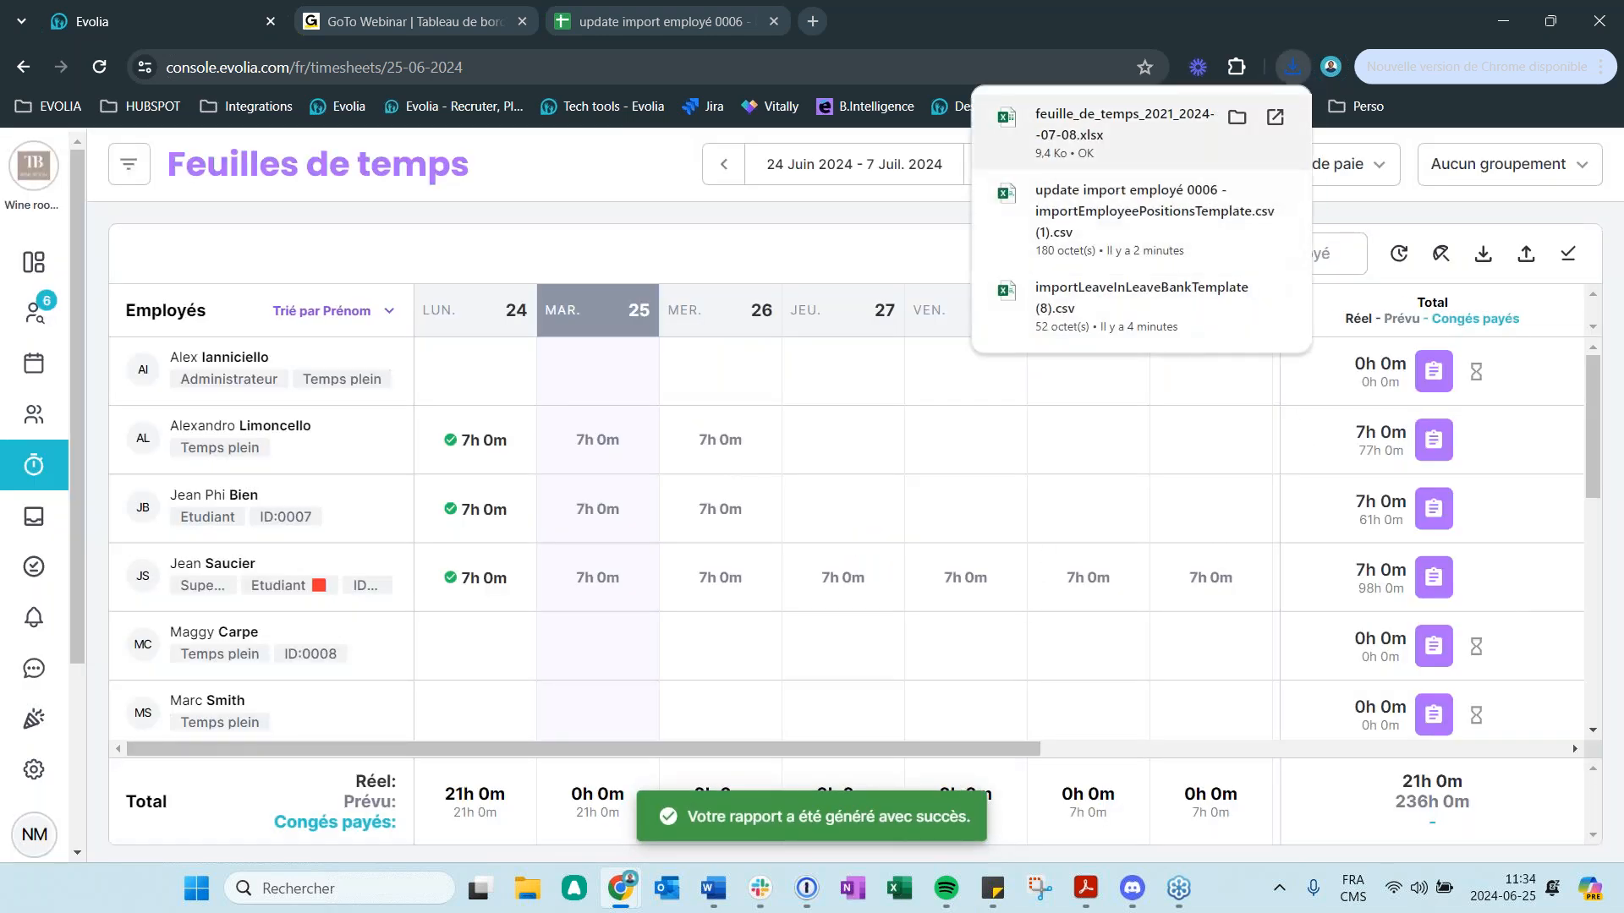
# - Open the downloaded timesheet report in a maximized Excel window and widen the Date_du_quart and Entree_payee columns
pyautogui.click(1063, 128)
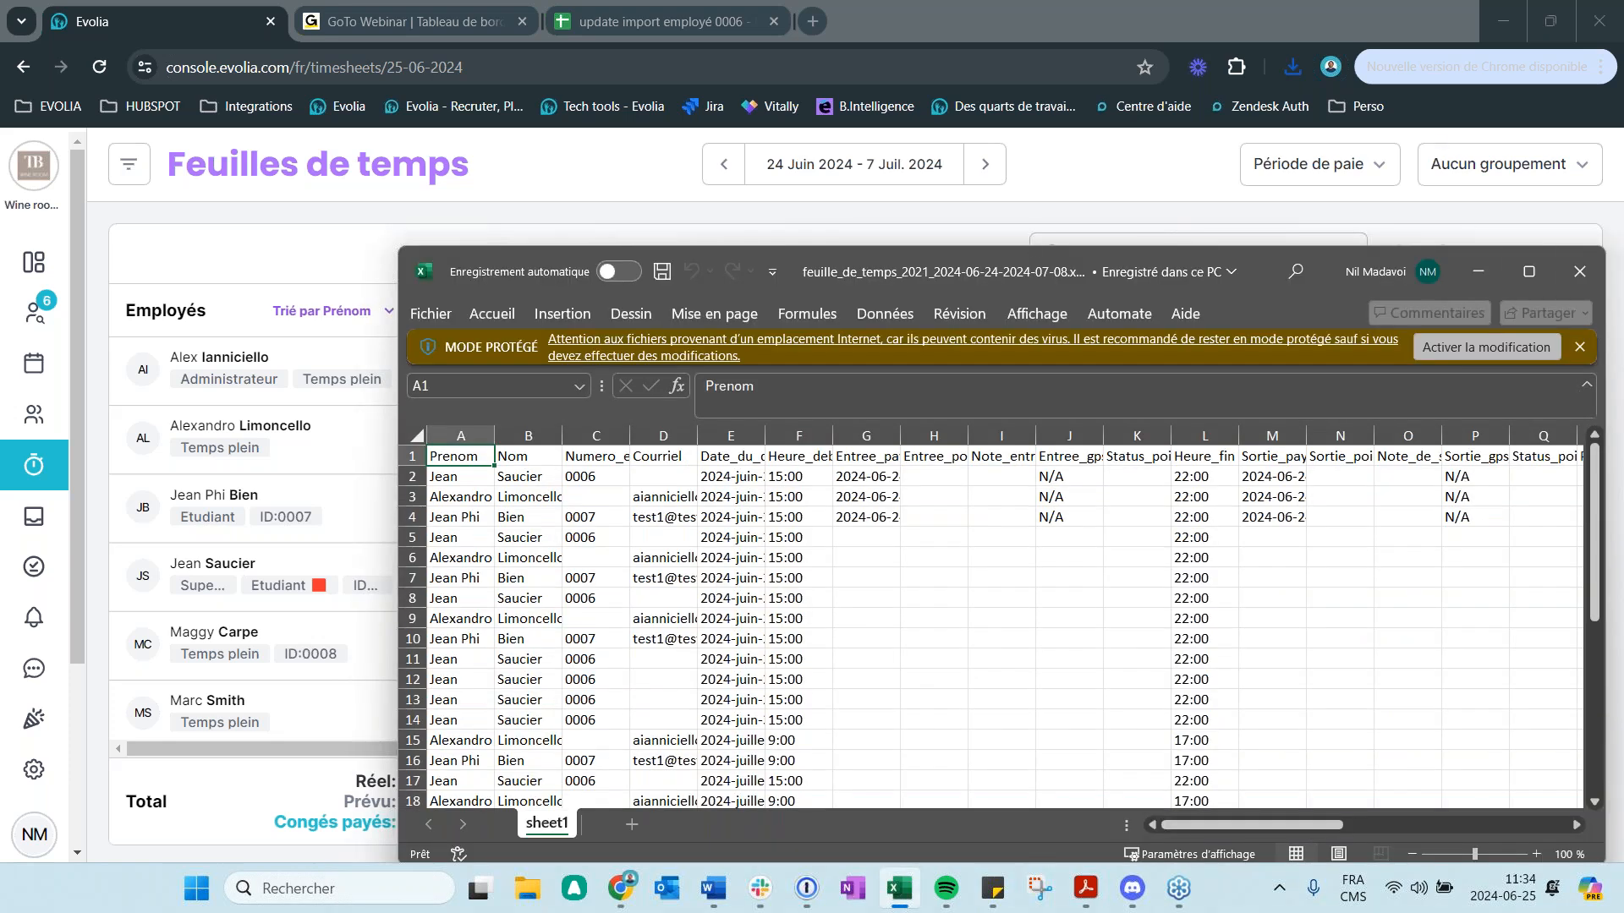
pyautogui.click(1529, 271)
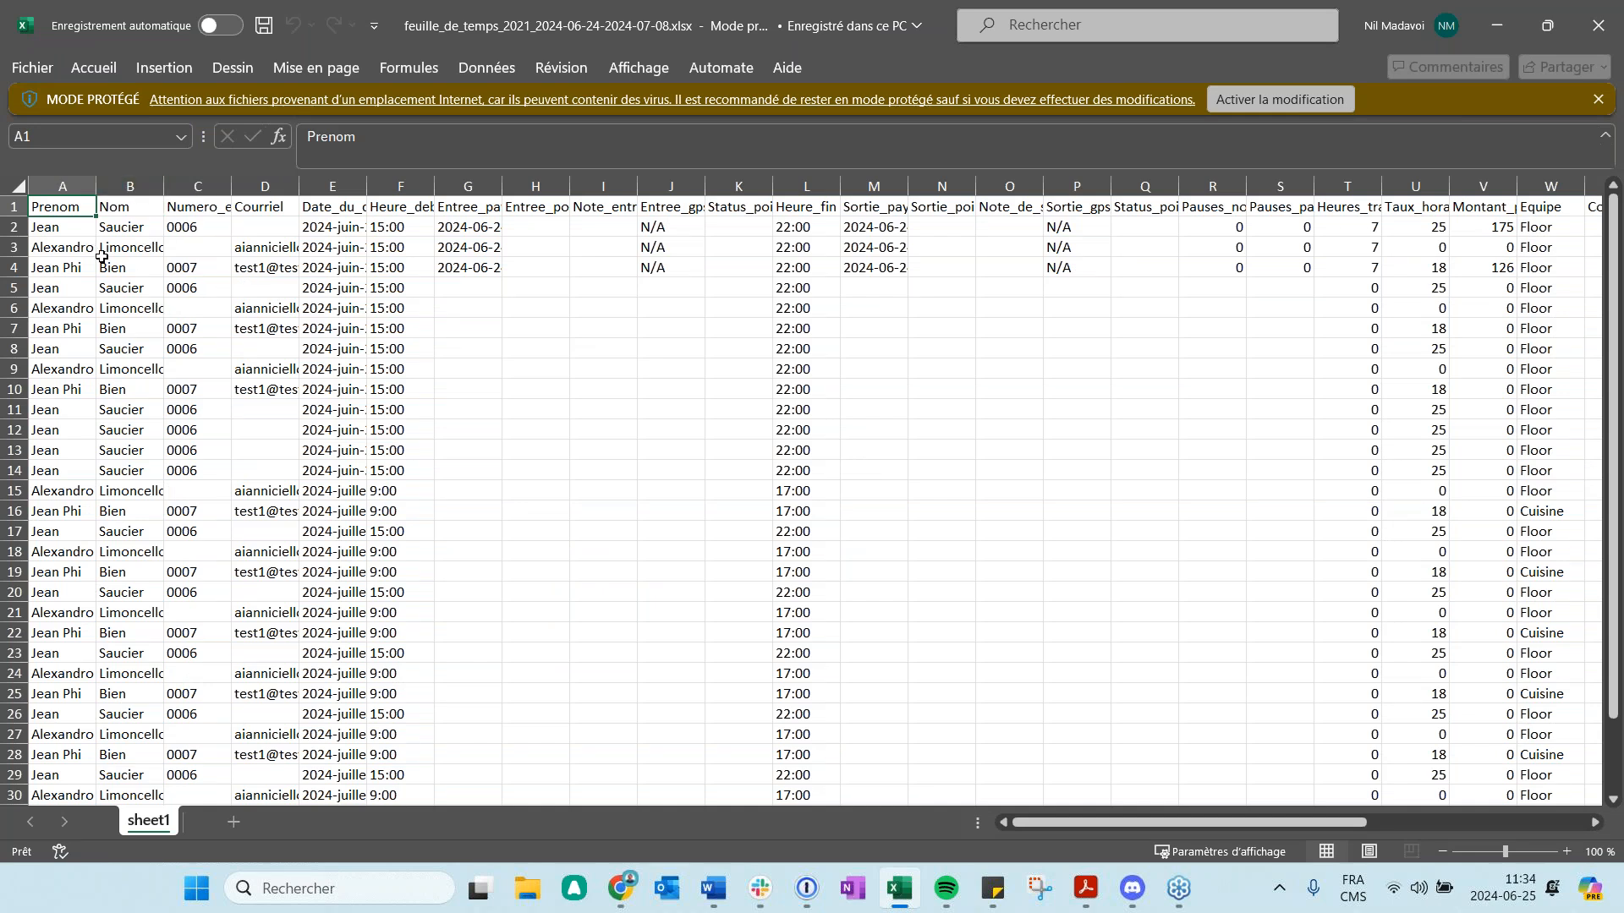
pyautogui.moveTo(367, 191); pyautogui.dragTo(490, 189)
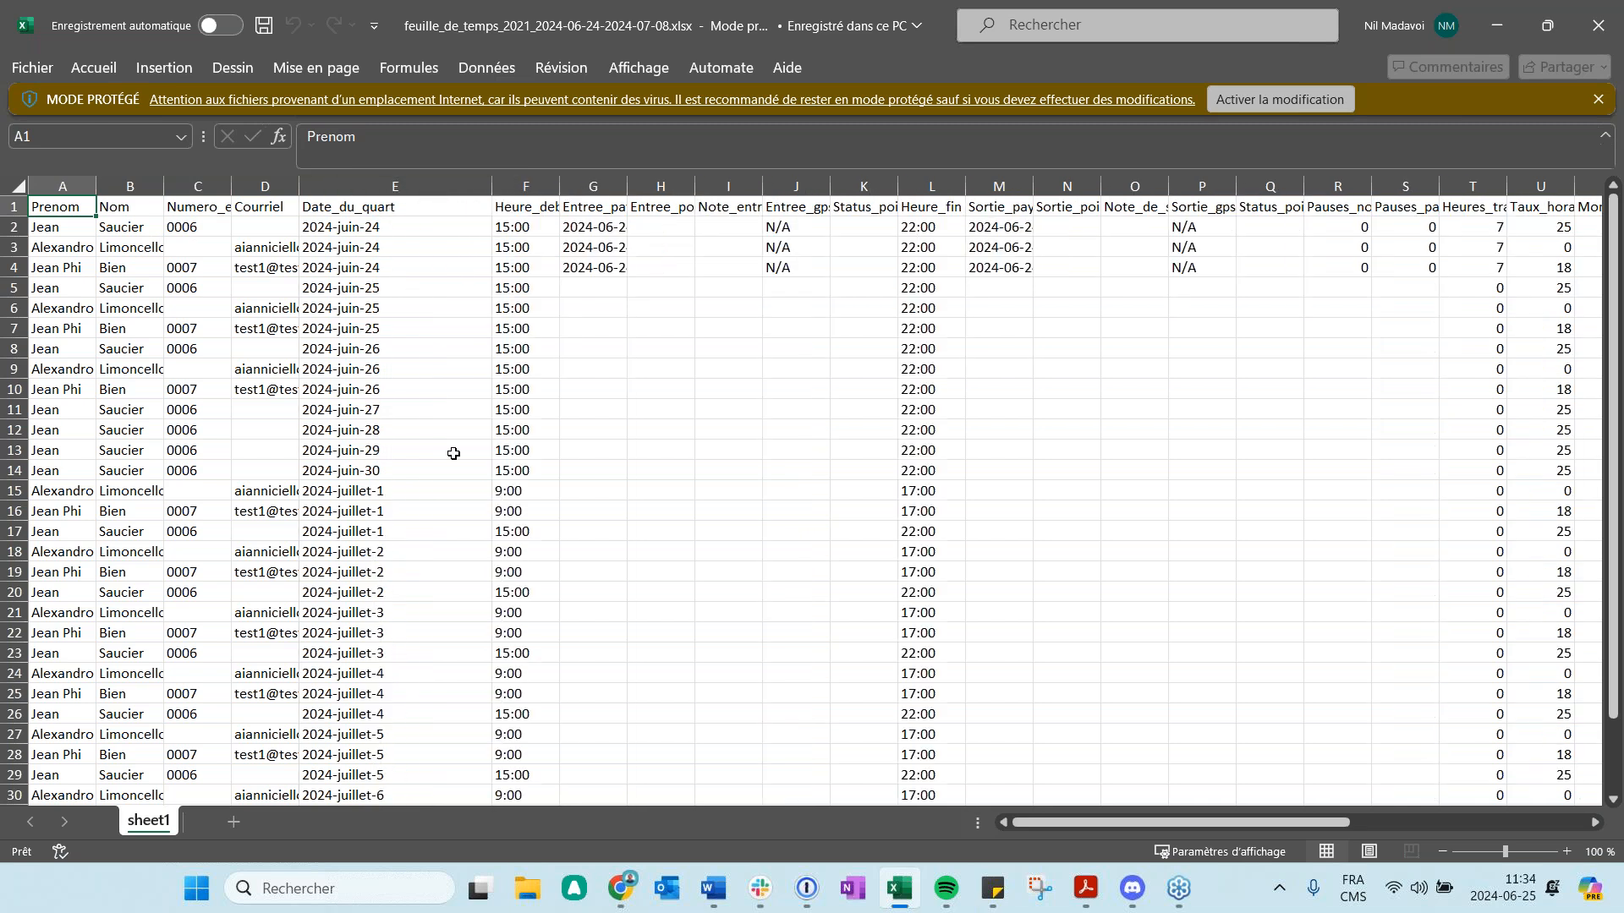
pyautogui.moveTo(628, 191); pyautogui.dragTo(707, 191)
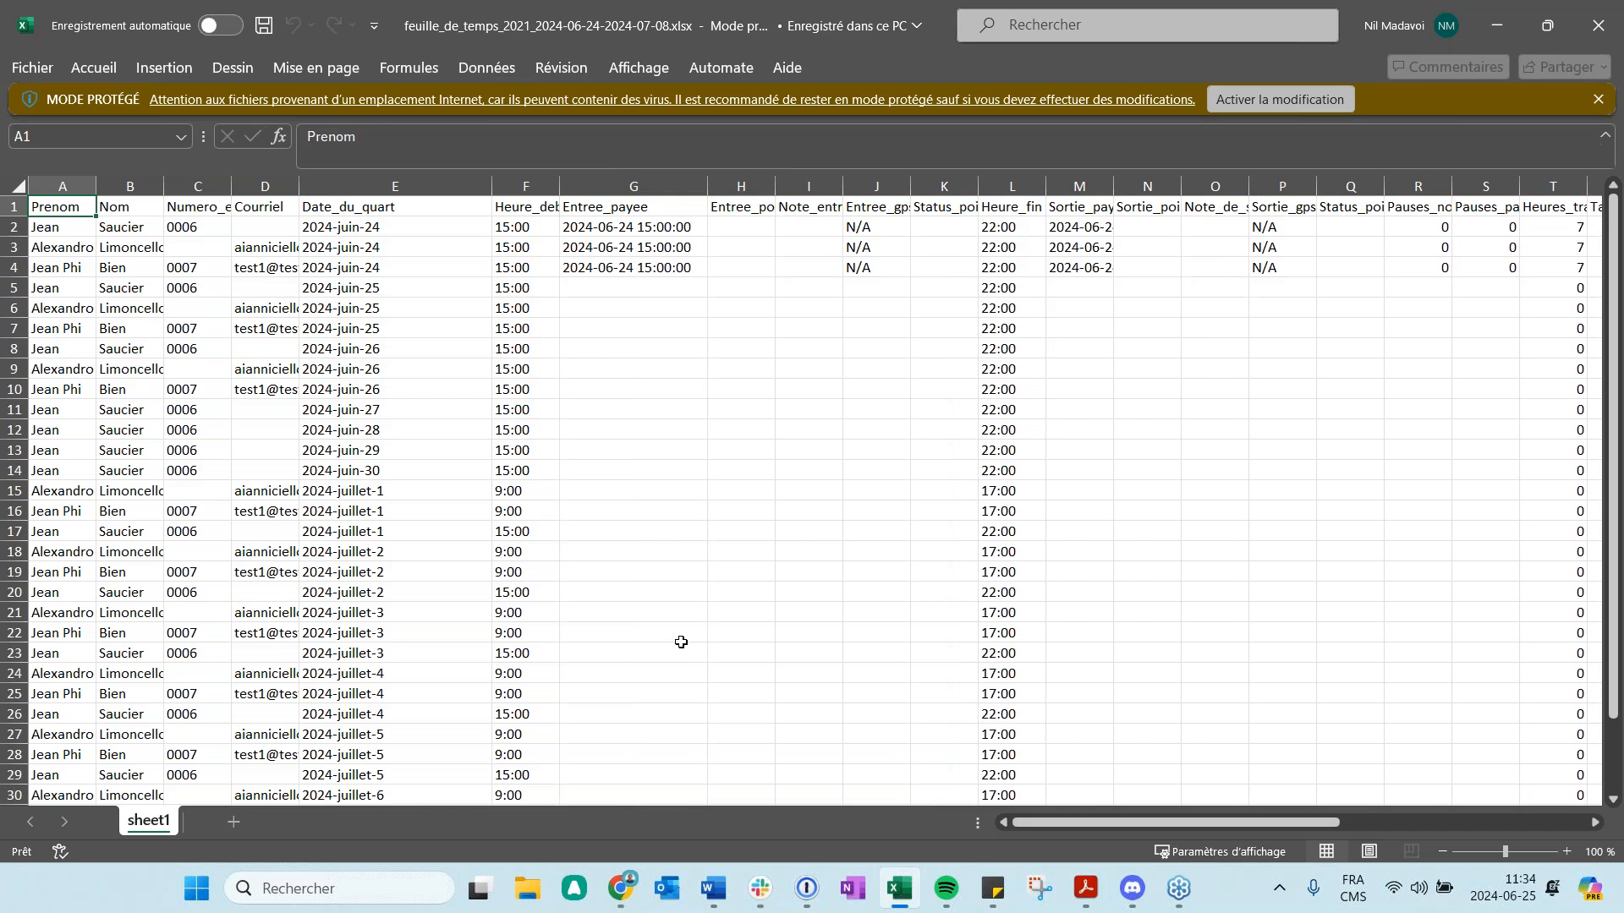
# - Widen the columns from Entree_pointee to Status_poincon_entree and the Sortie_payee column to read their full headers and values
pyautogui.moveTo(1089, 824); pyautogui.dragTo(1174, 823)
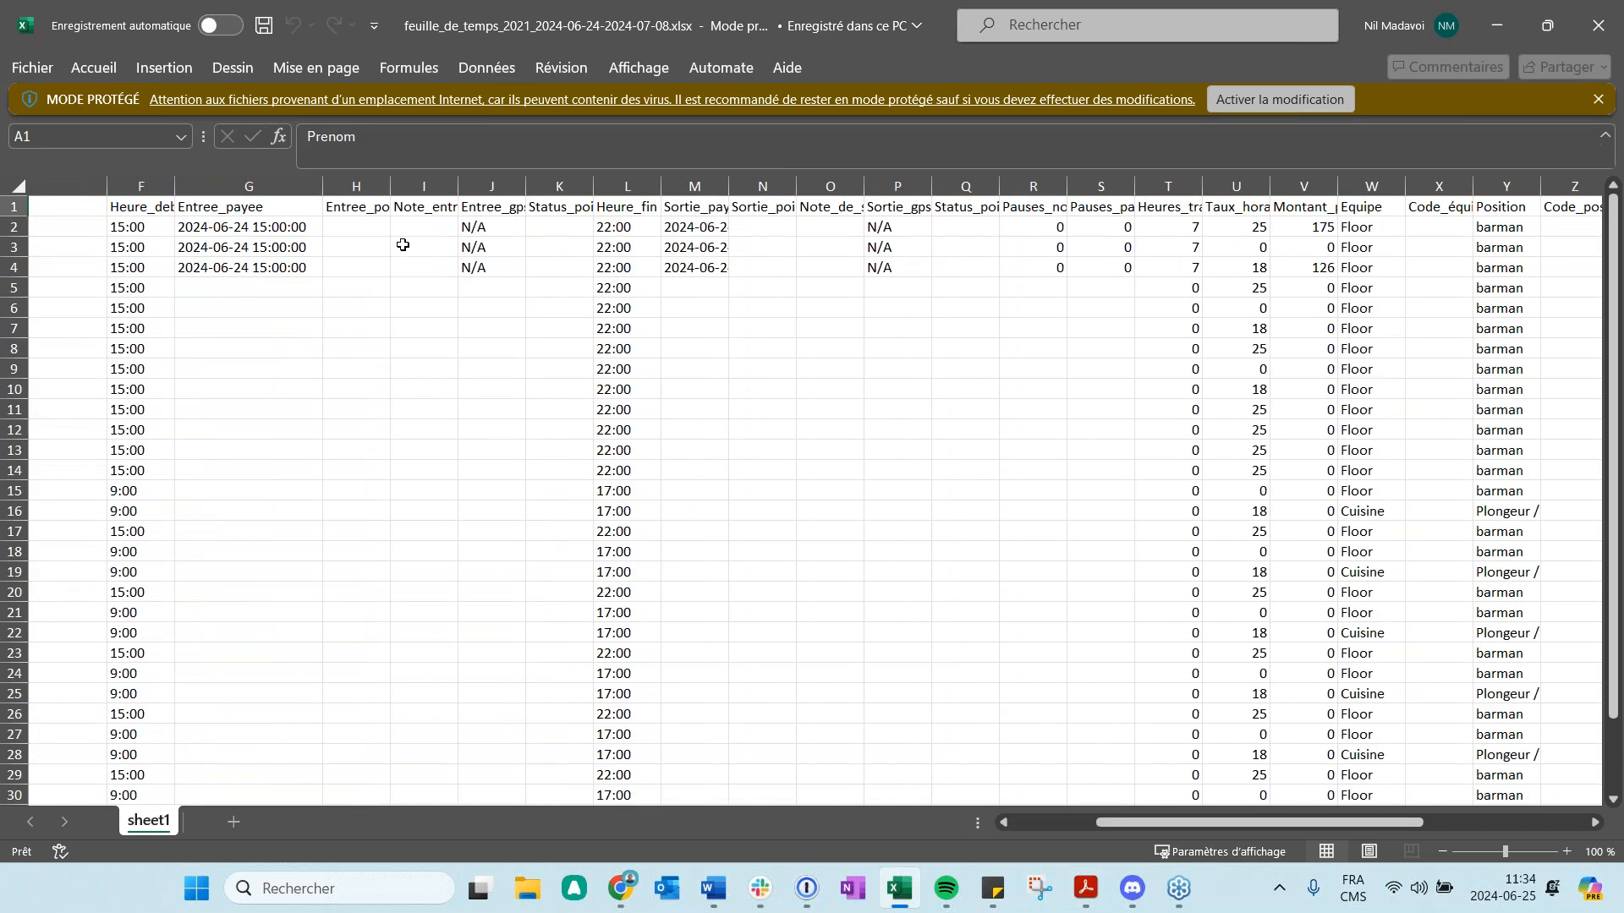
pyautogui.moveTo(393, 193); pyautogui.dragTo(739, 188)
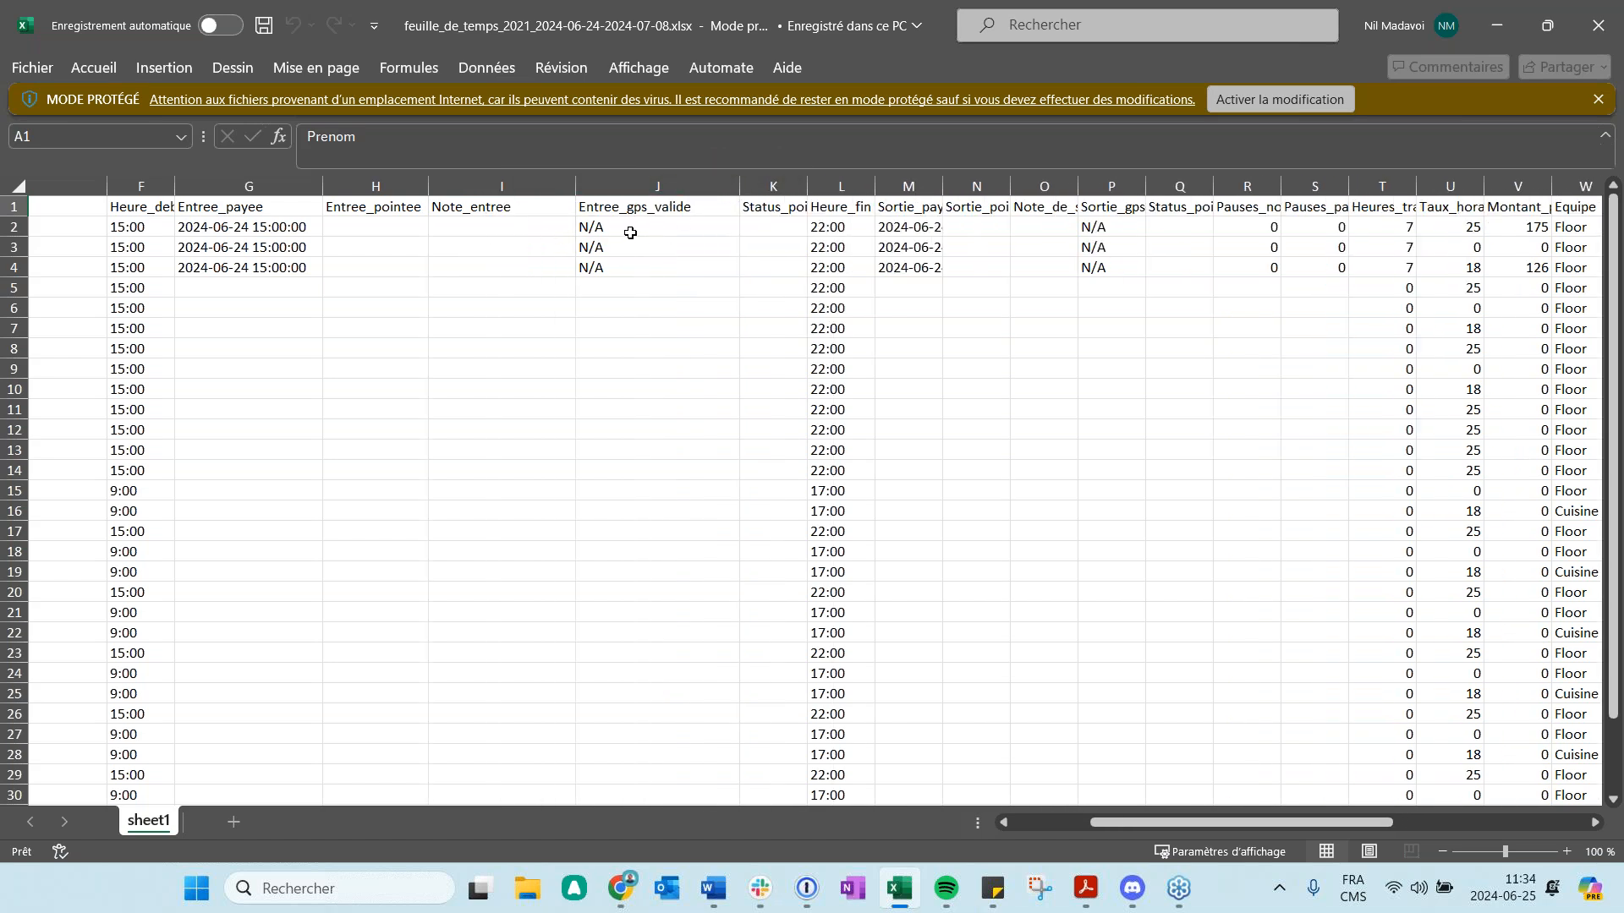
pyautogui.click(807, 210)
pyautogui.moveTo(807, 188); pyautogui.dragTo(876, 188)
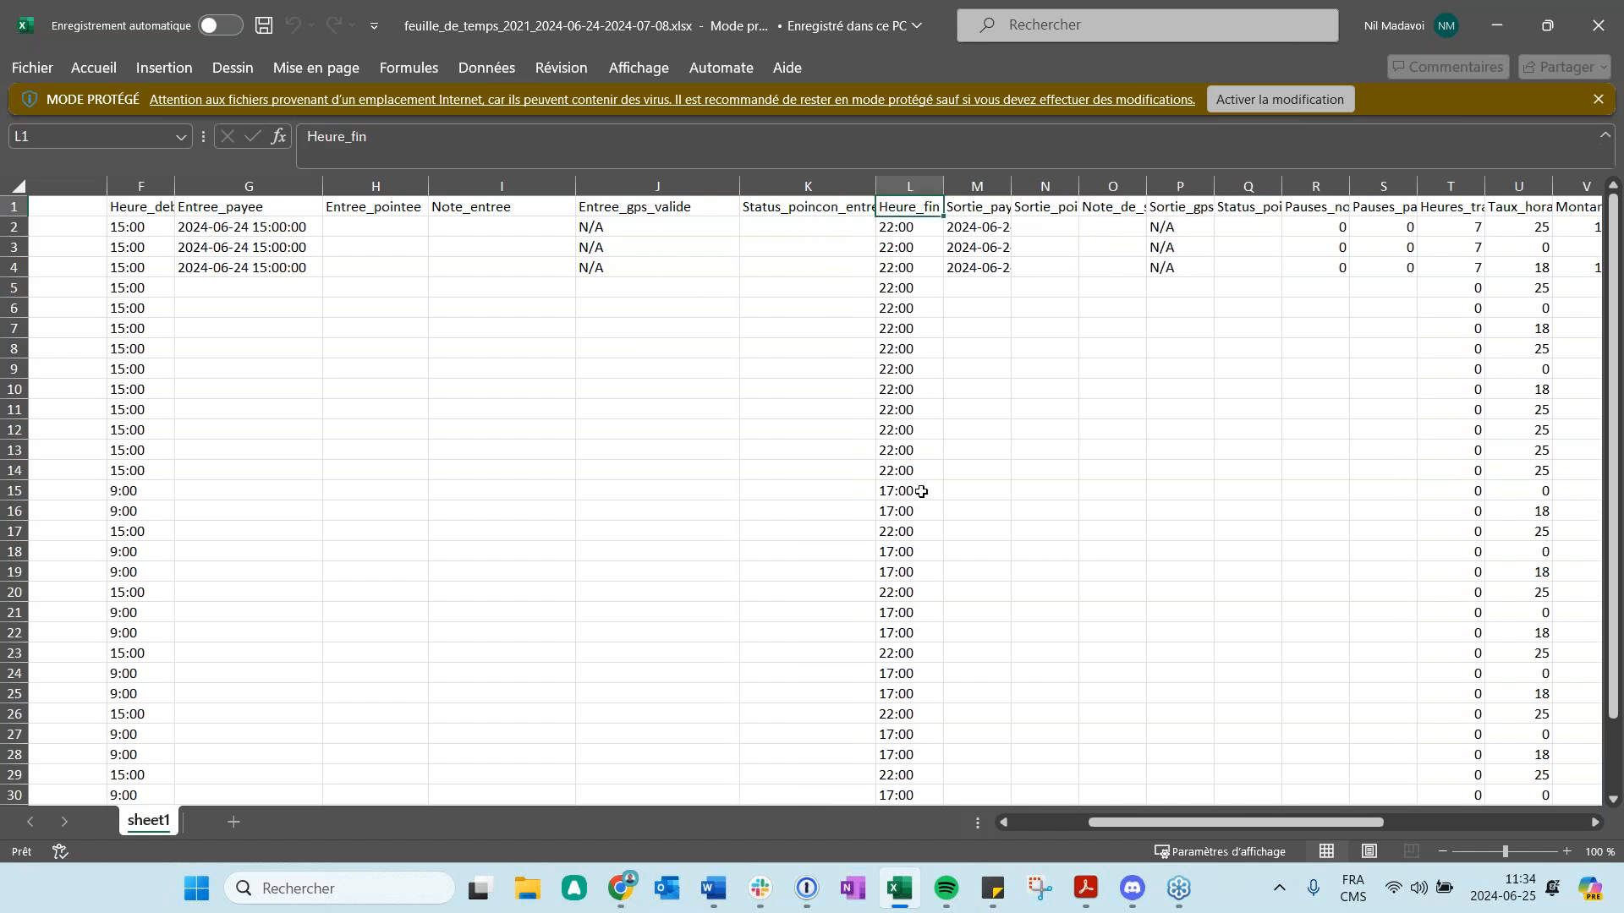
pyautogui.moveTo(1176, 826); pyautogui.dragTo(1190, 826)
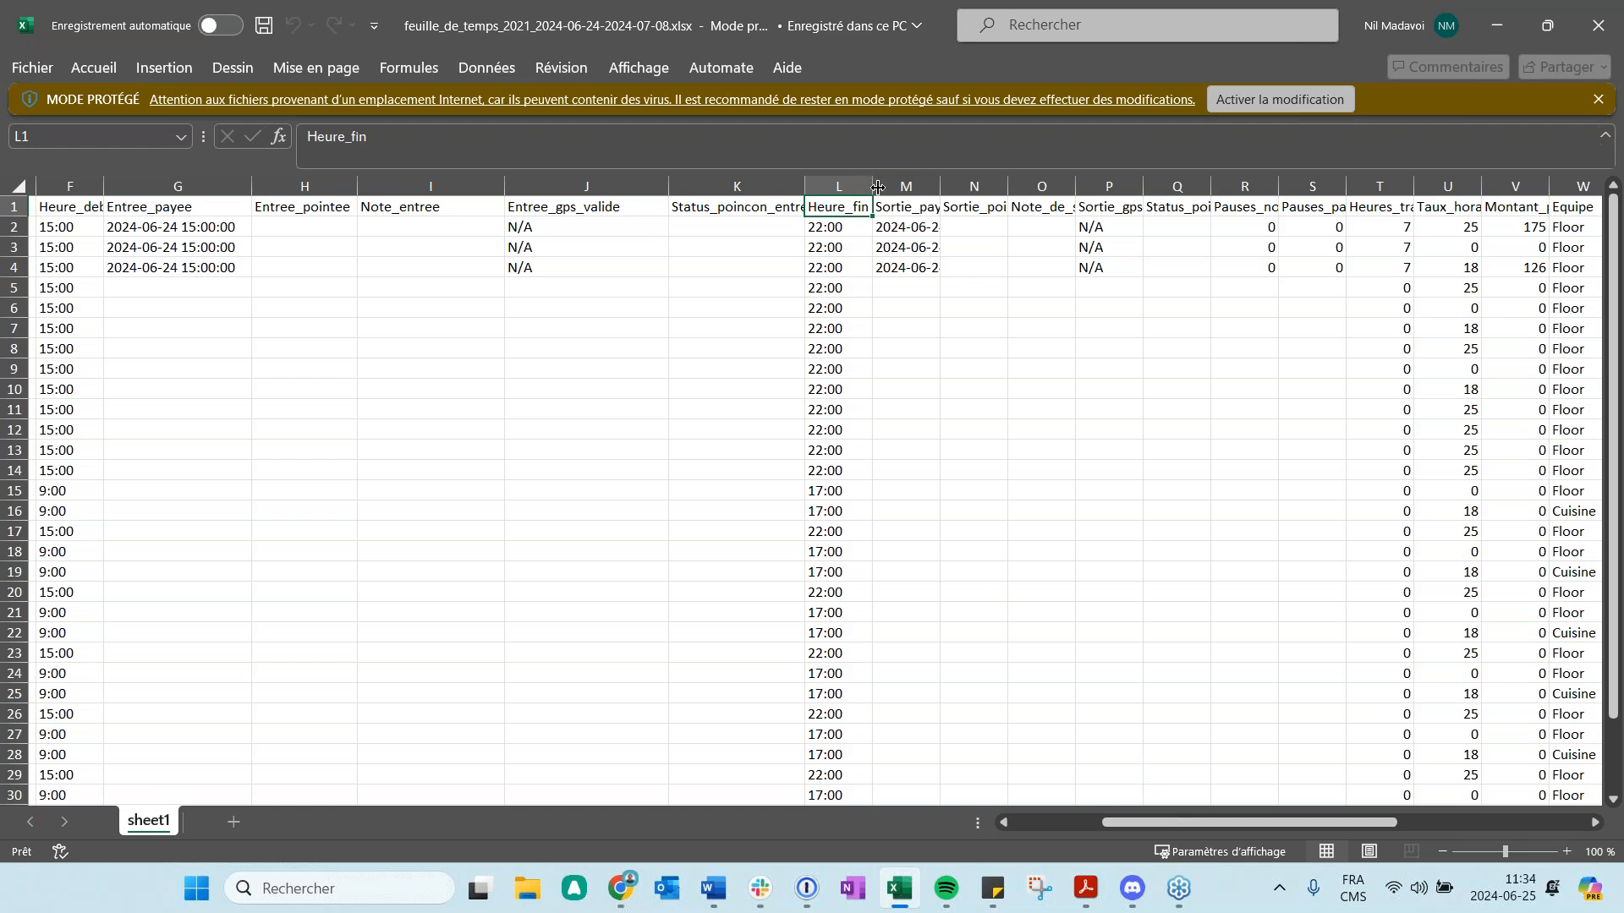
pyautogui.moveTo(939, 186); pyautogui.dragTo(1065, 186)
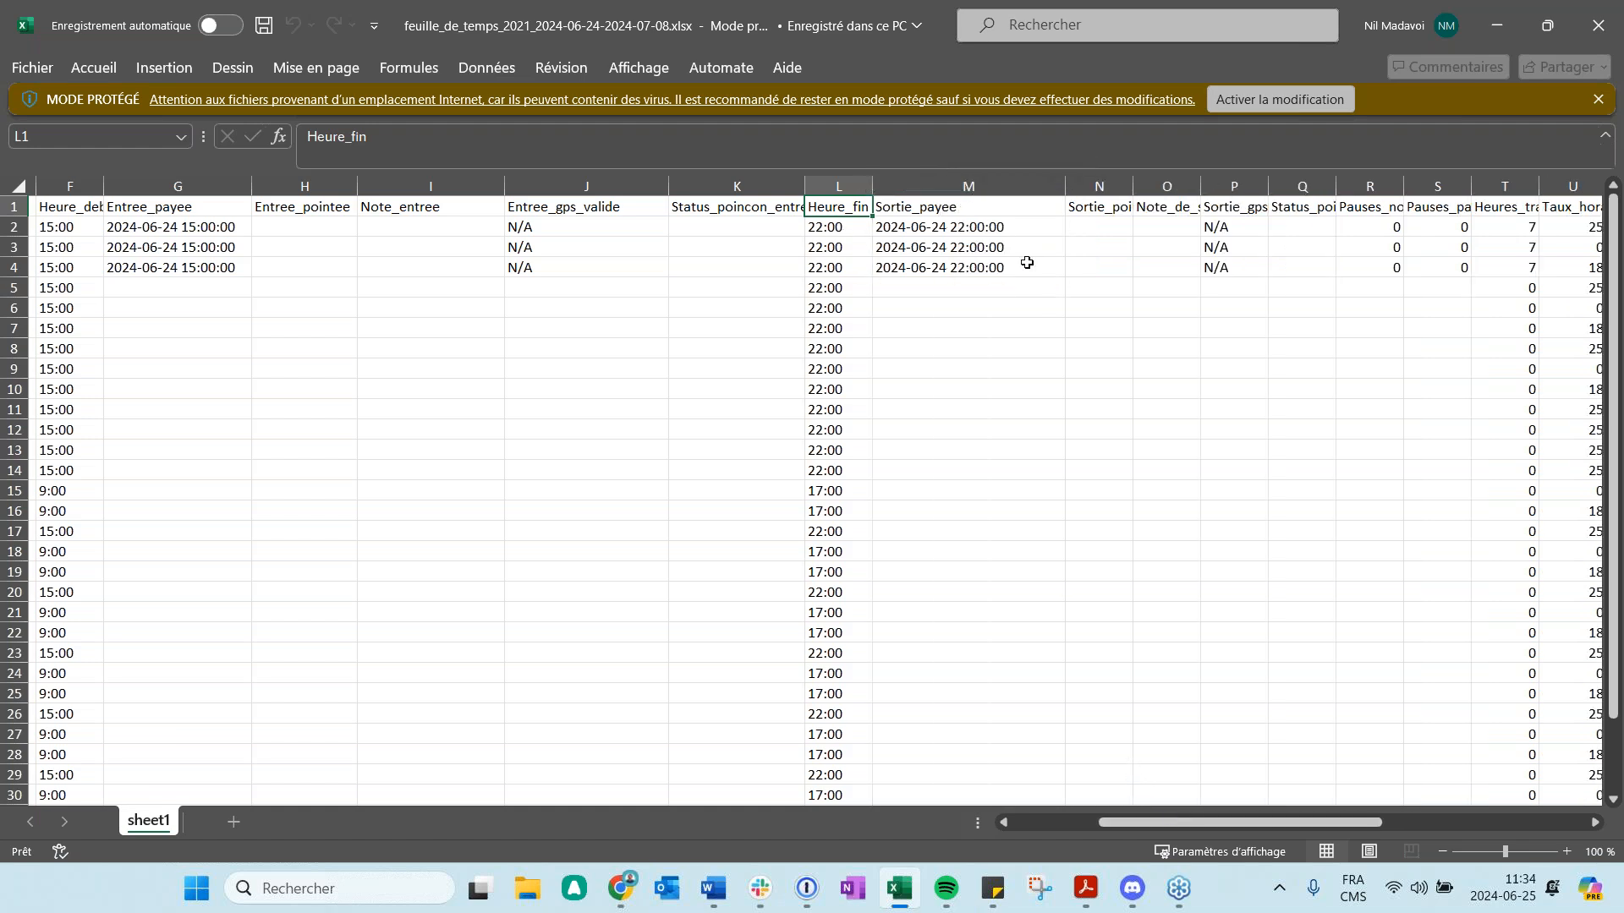
# - Review the report's remaining columns through Code_lieu, close the workbook and return to the Evolia timesheets
pyautogui.moveTo(1221, 823); pyautogui.dragTo(1316, 817)
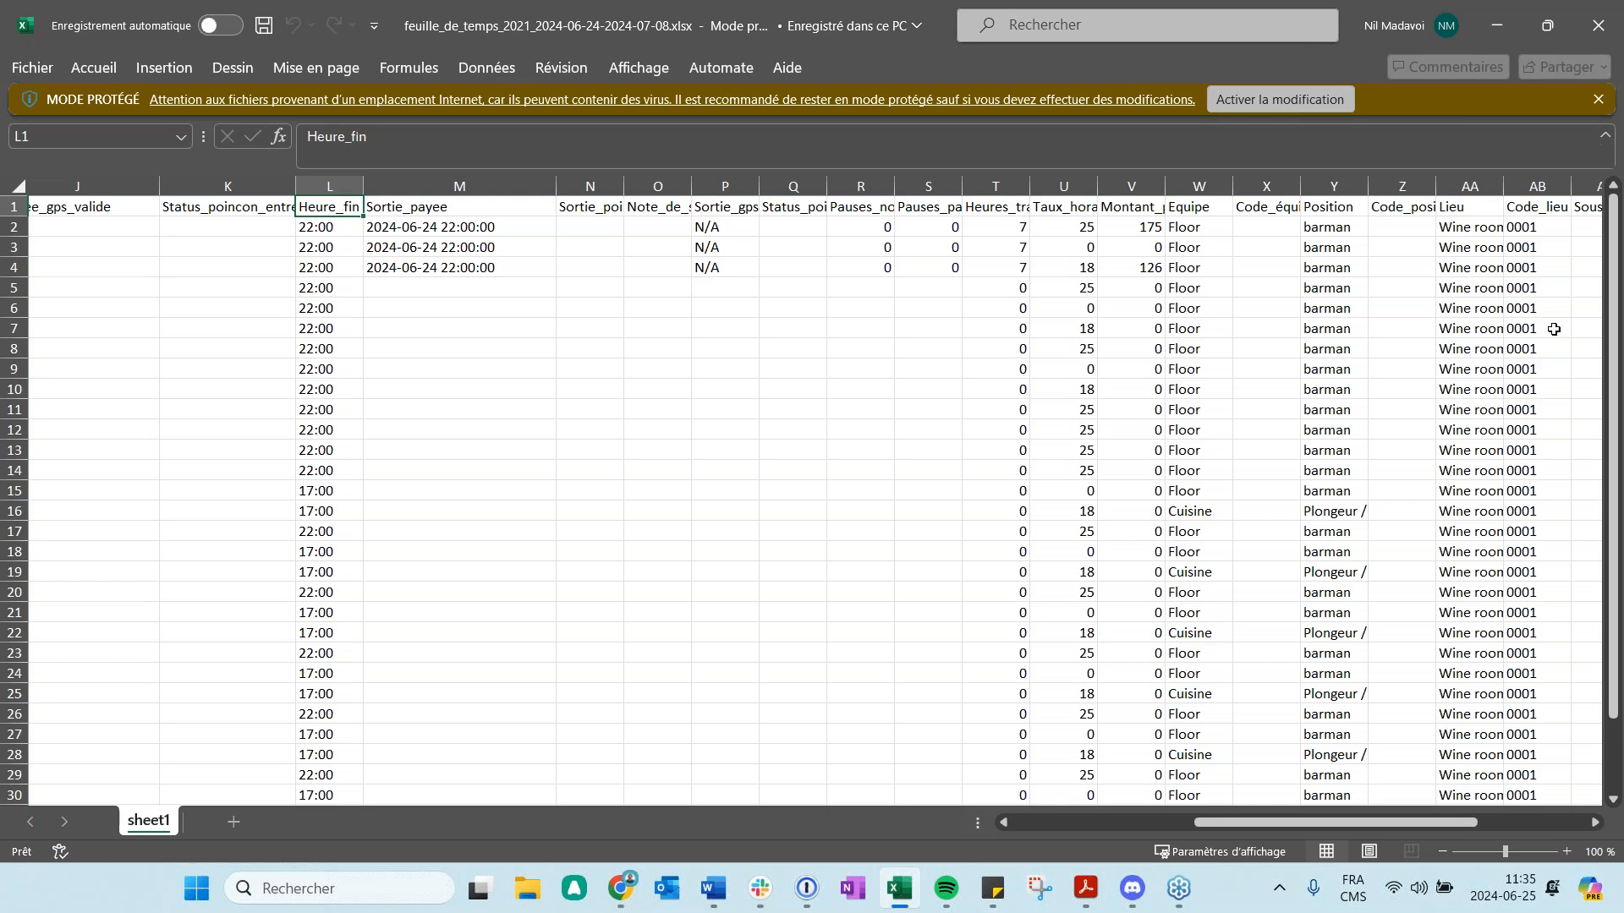
pyautogui.moveTo(1327, 825); pyautogui.dragTo(1124, 825)
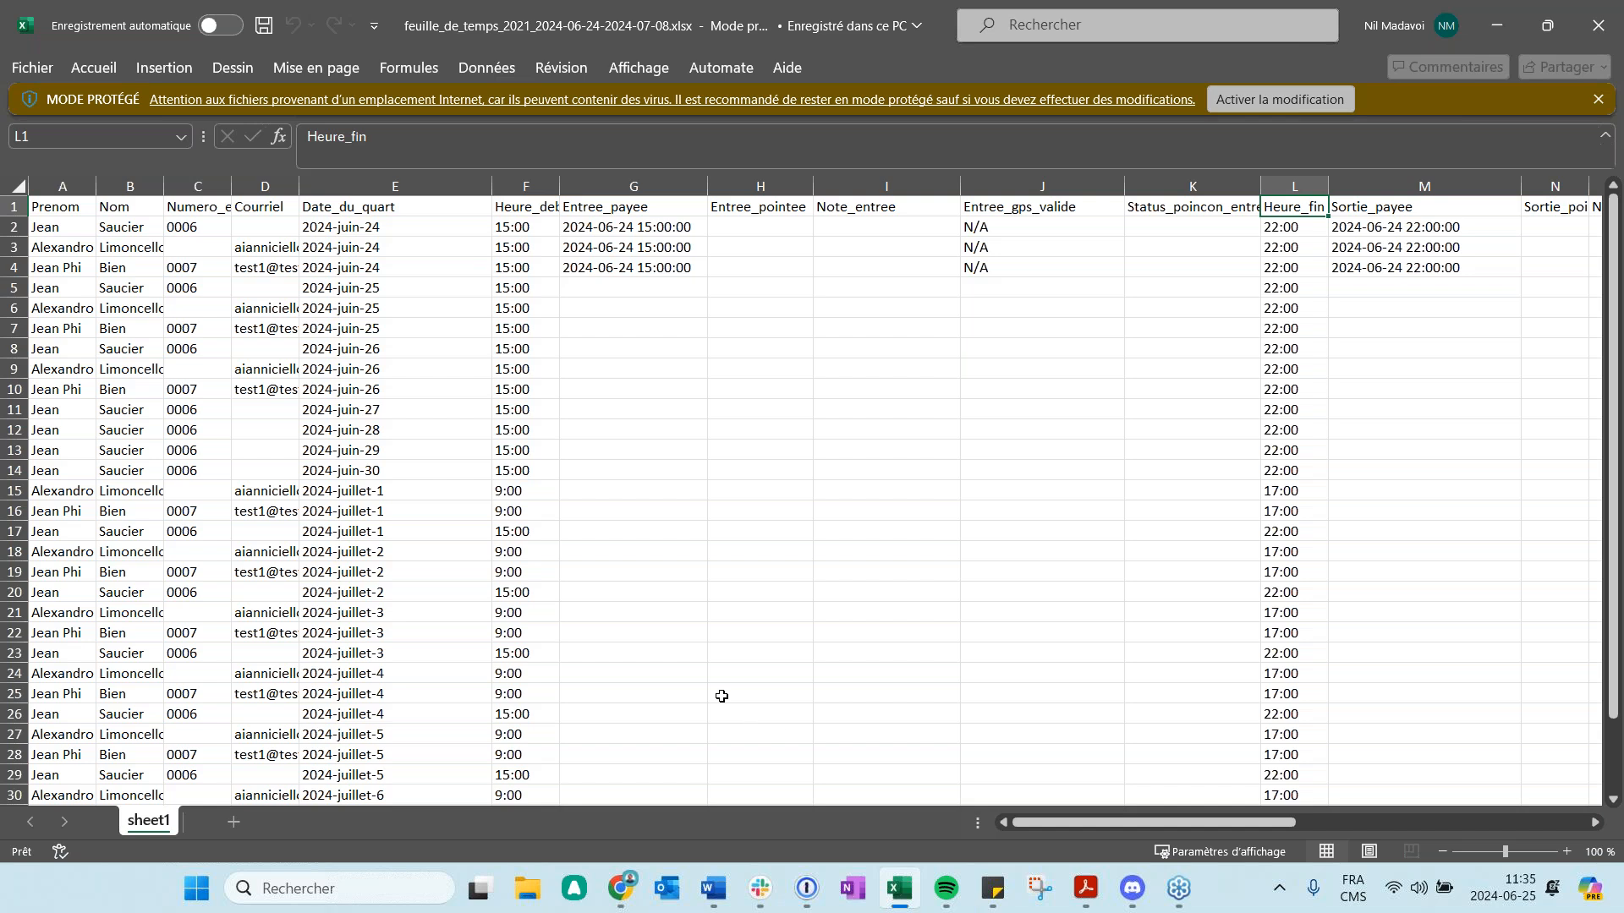
pyautogui.click(1598, 25)
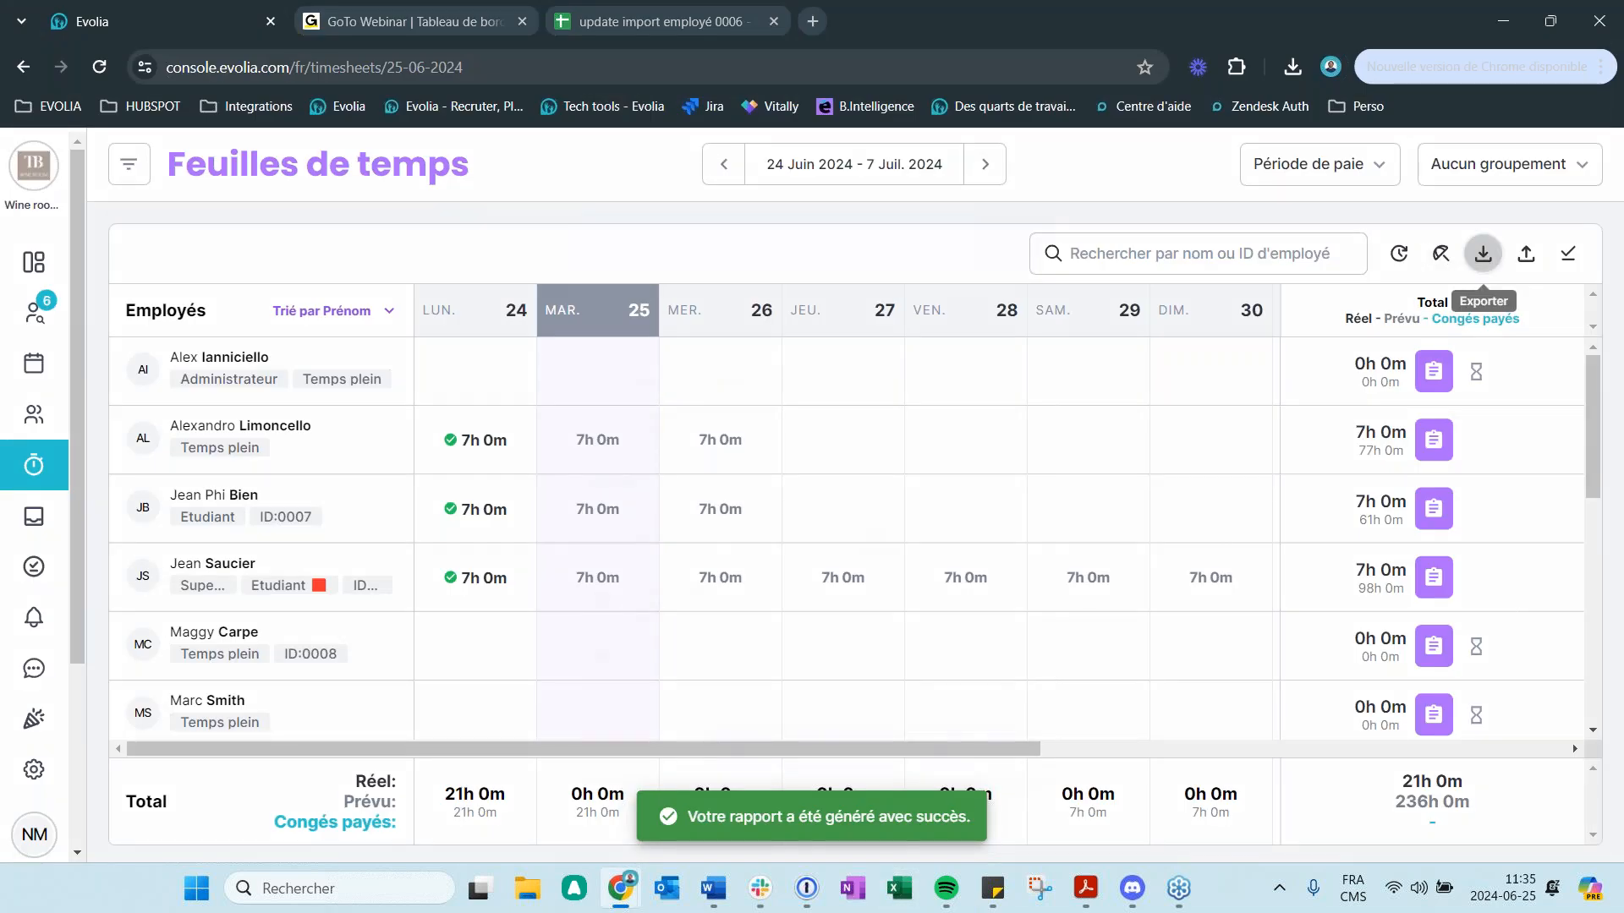
# - View the timesheet export report types and open the Types de congés list in the Paie et congés settings
pyautogui.click(1484, 254)
pyautogui.click(696, 321)
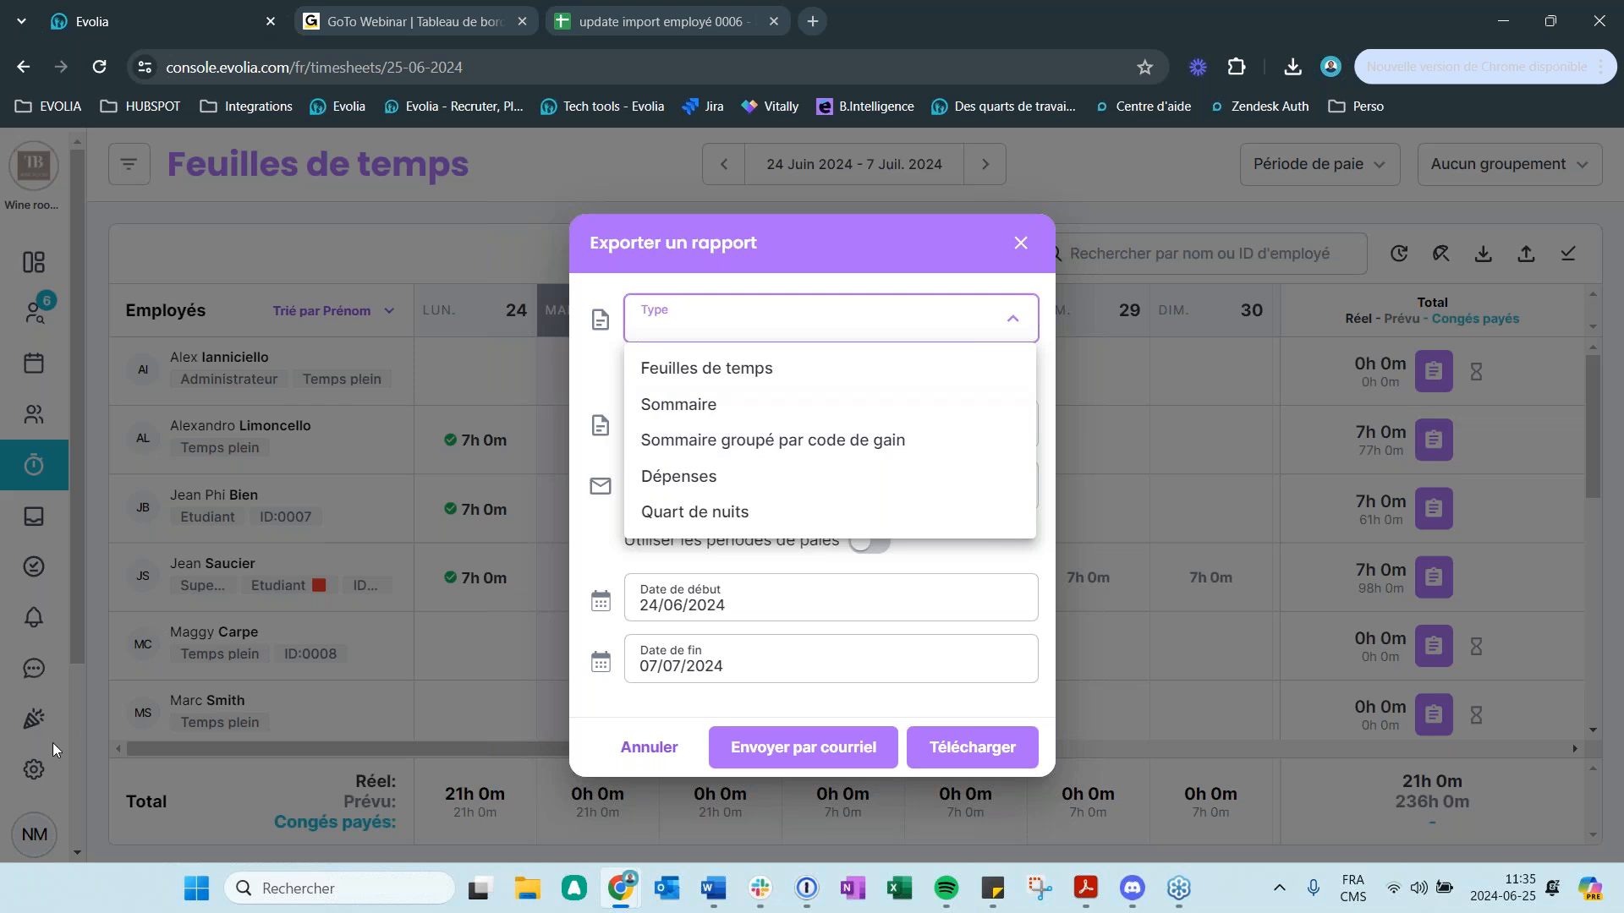
pyautogui.click(37, 775)
pyautogui.click(31, 770)
pyautogui.click(31, 773)
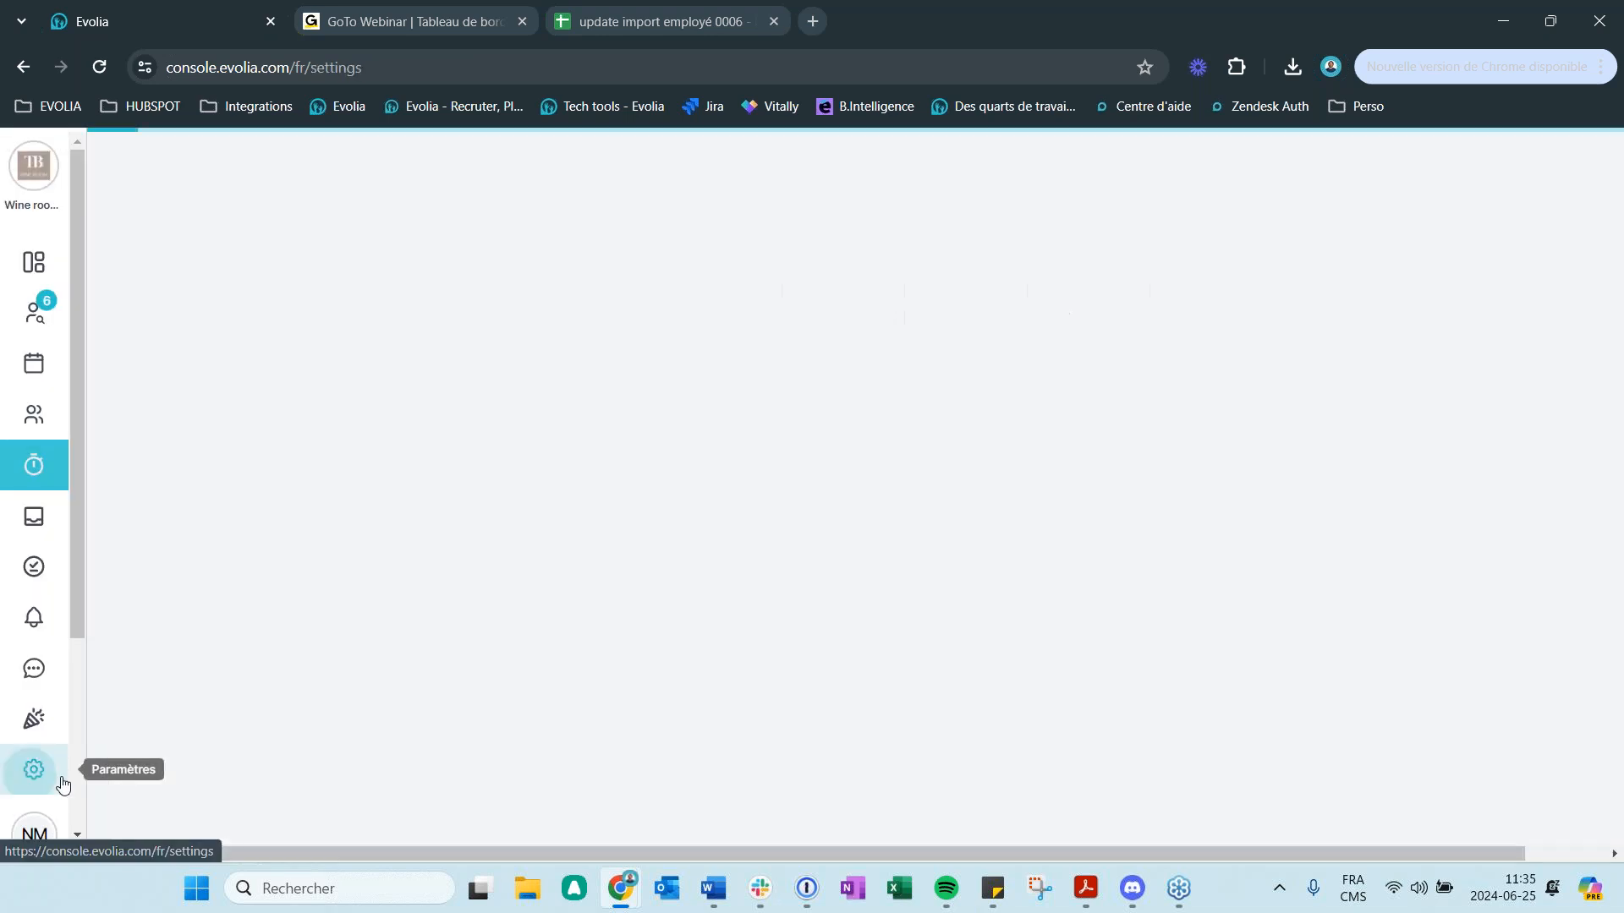
pyautogui.scroll(-3, 425, 549)
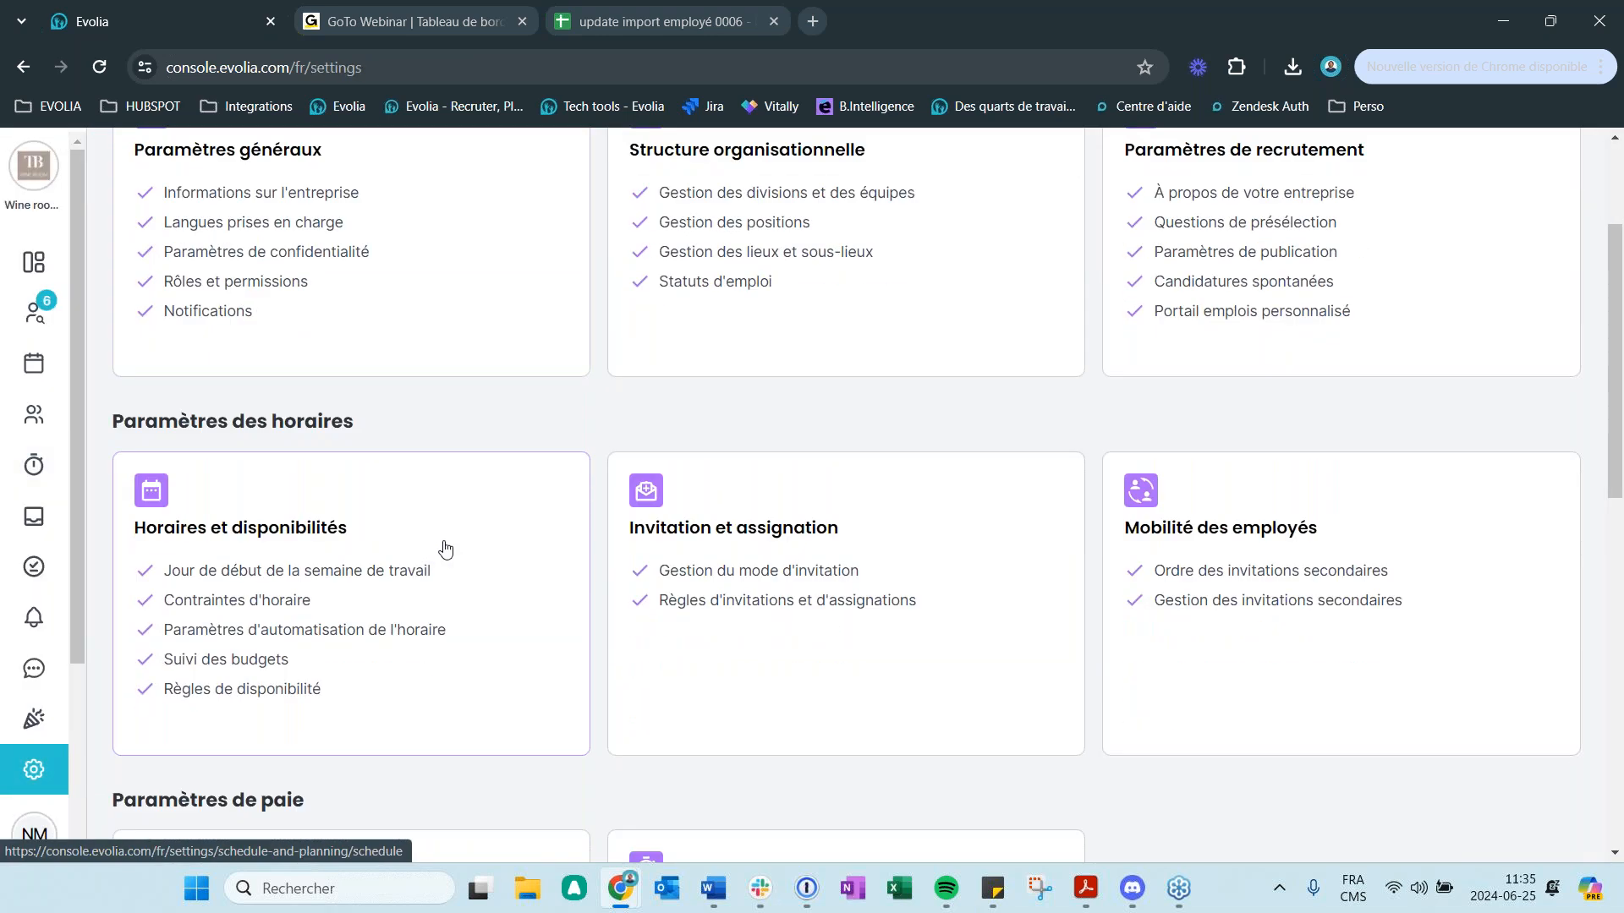
pyautogui.scroll(-5, 445, 549)
pyautogui.click(372, 512)
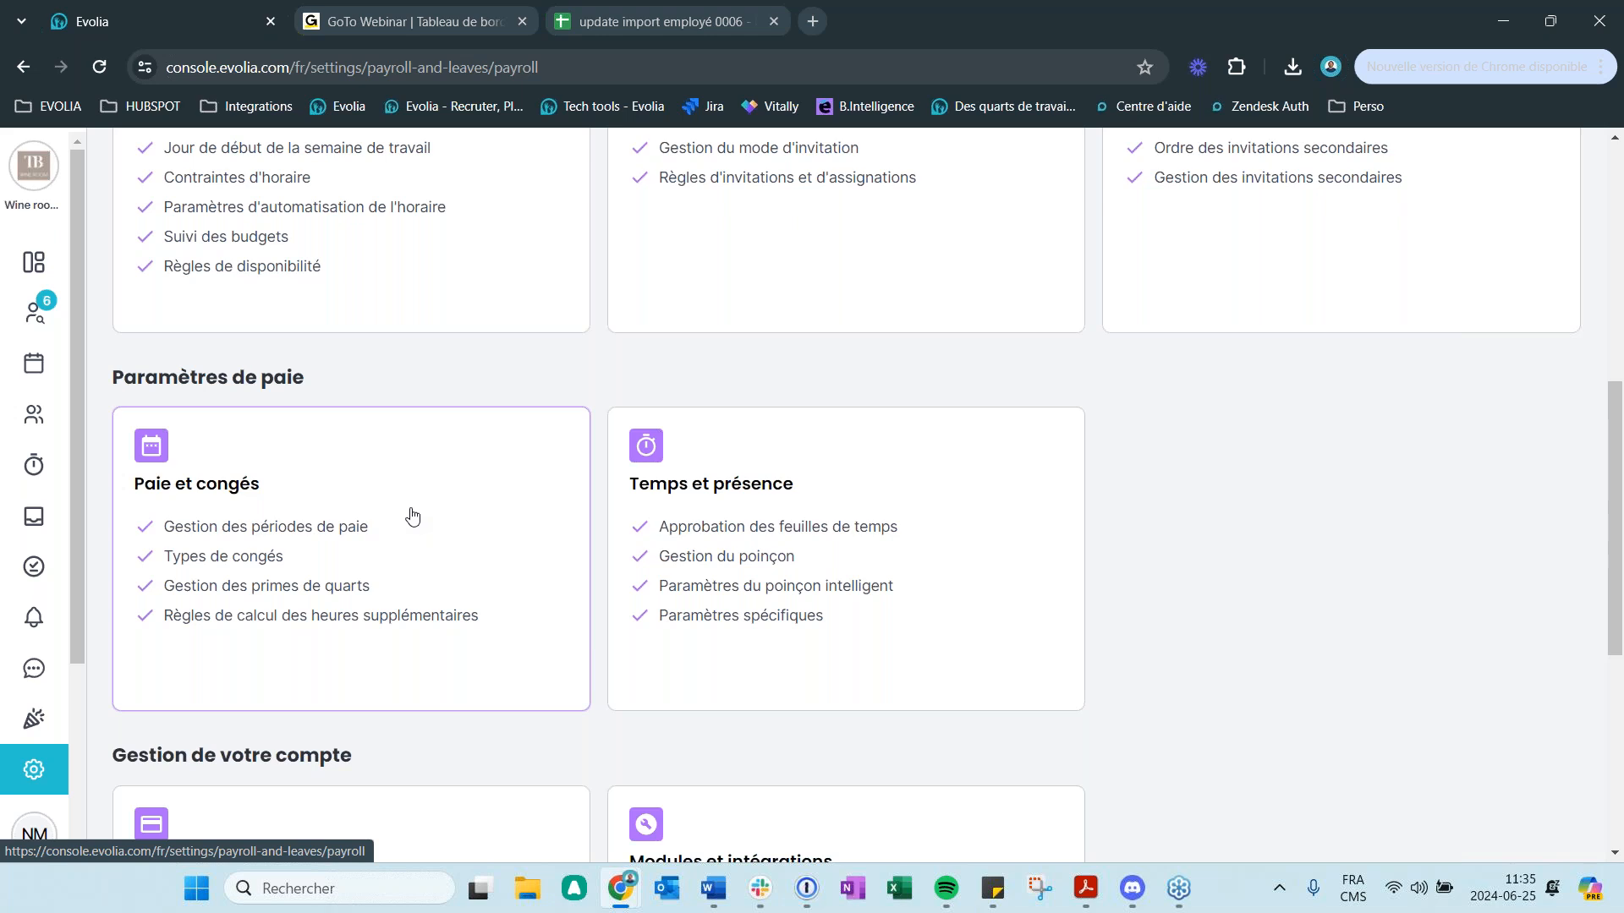
pyautogui.scroll(-1, 318, 693)
pyautogui.click(241, 560)
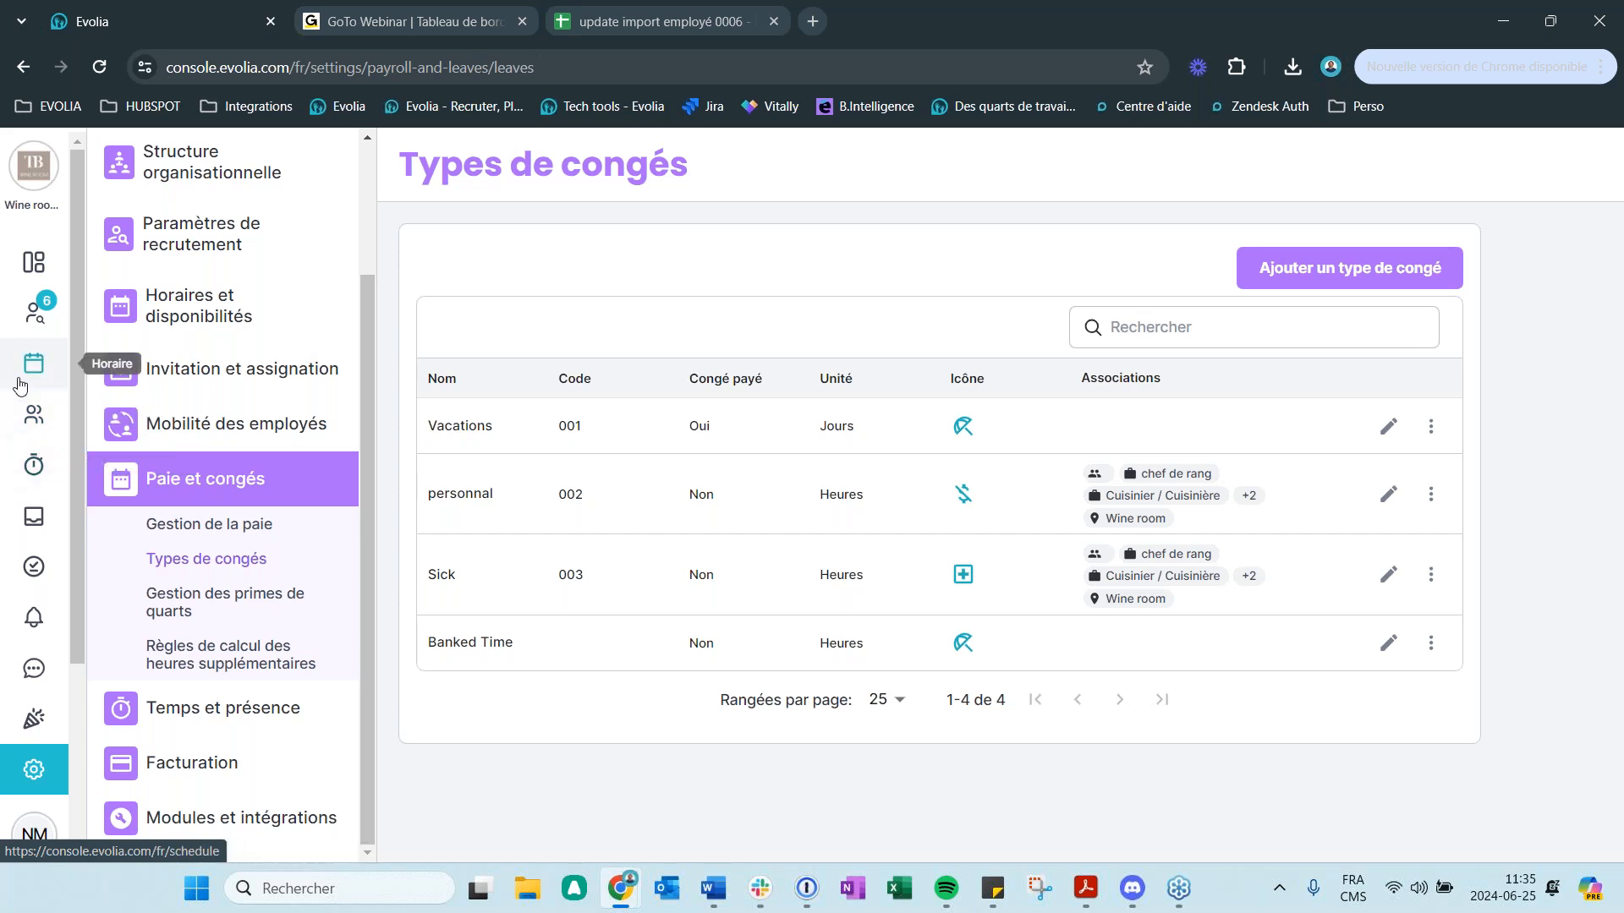
# - Return to the timesheets, view the available report types in the export dialog and close it
pyautogui.click(34, 465)
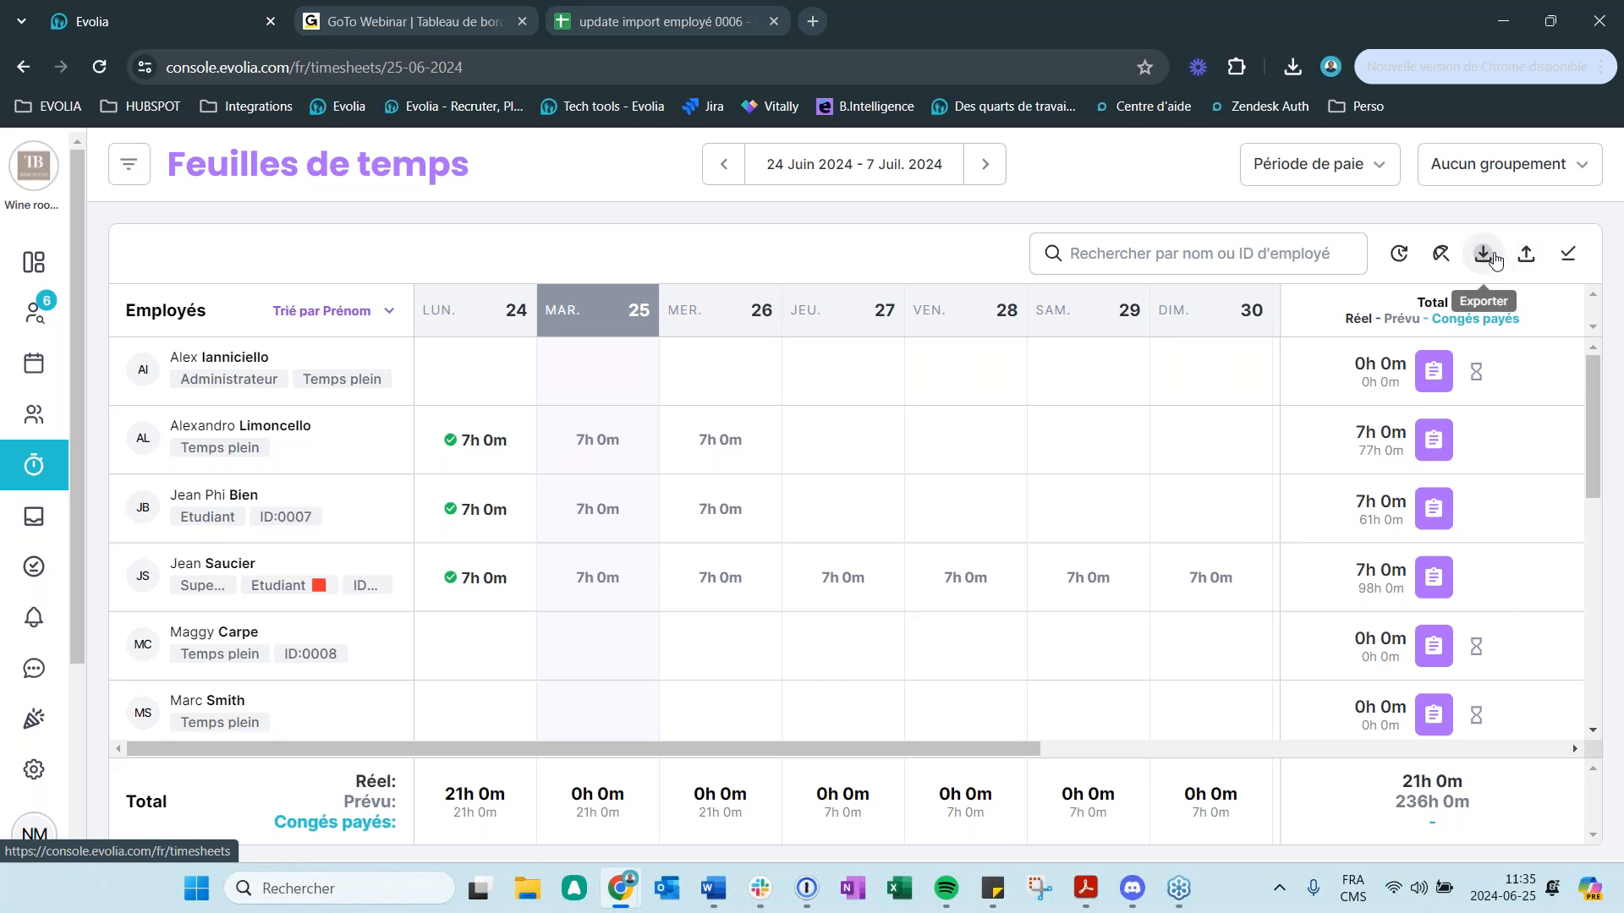
pyautogui.click(1482, 257)
pyautogui.click(749, 329)
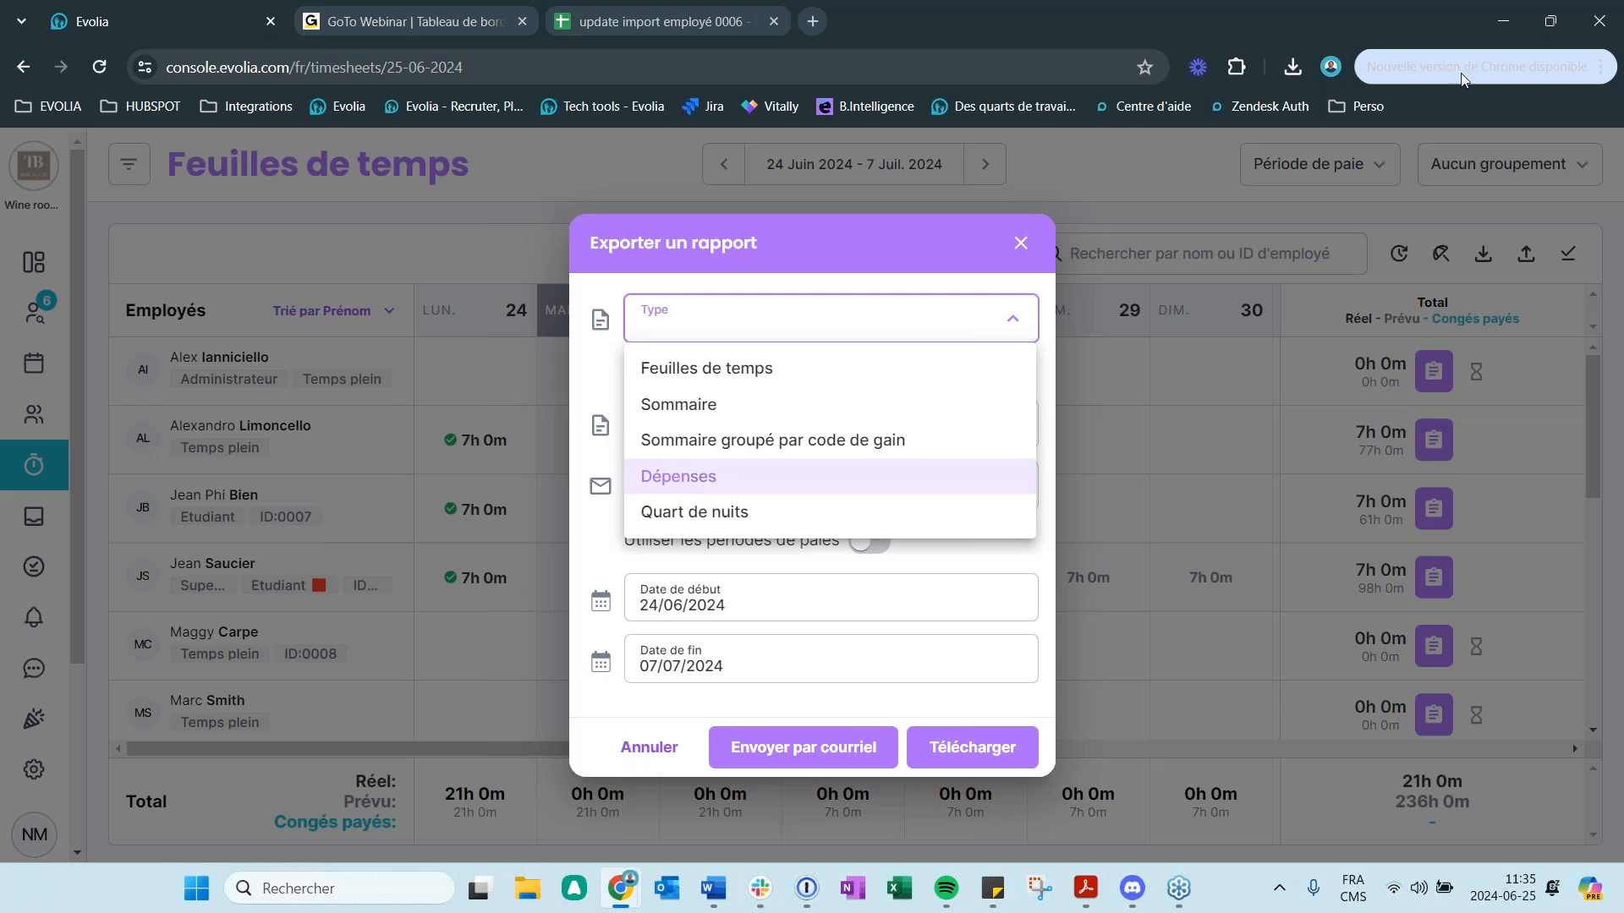
pyautogui.click(1016, 242)
pyautogui.click(1020, 242)
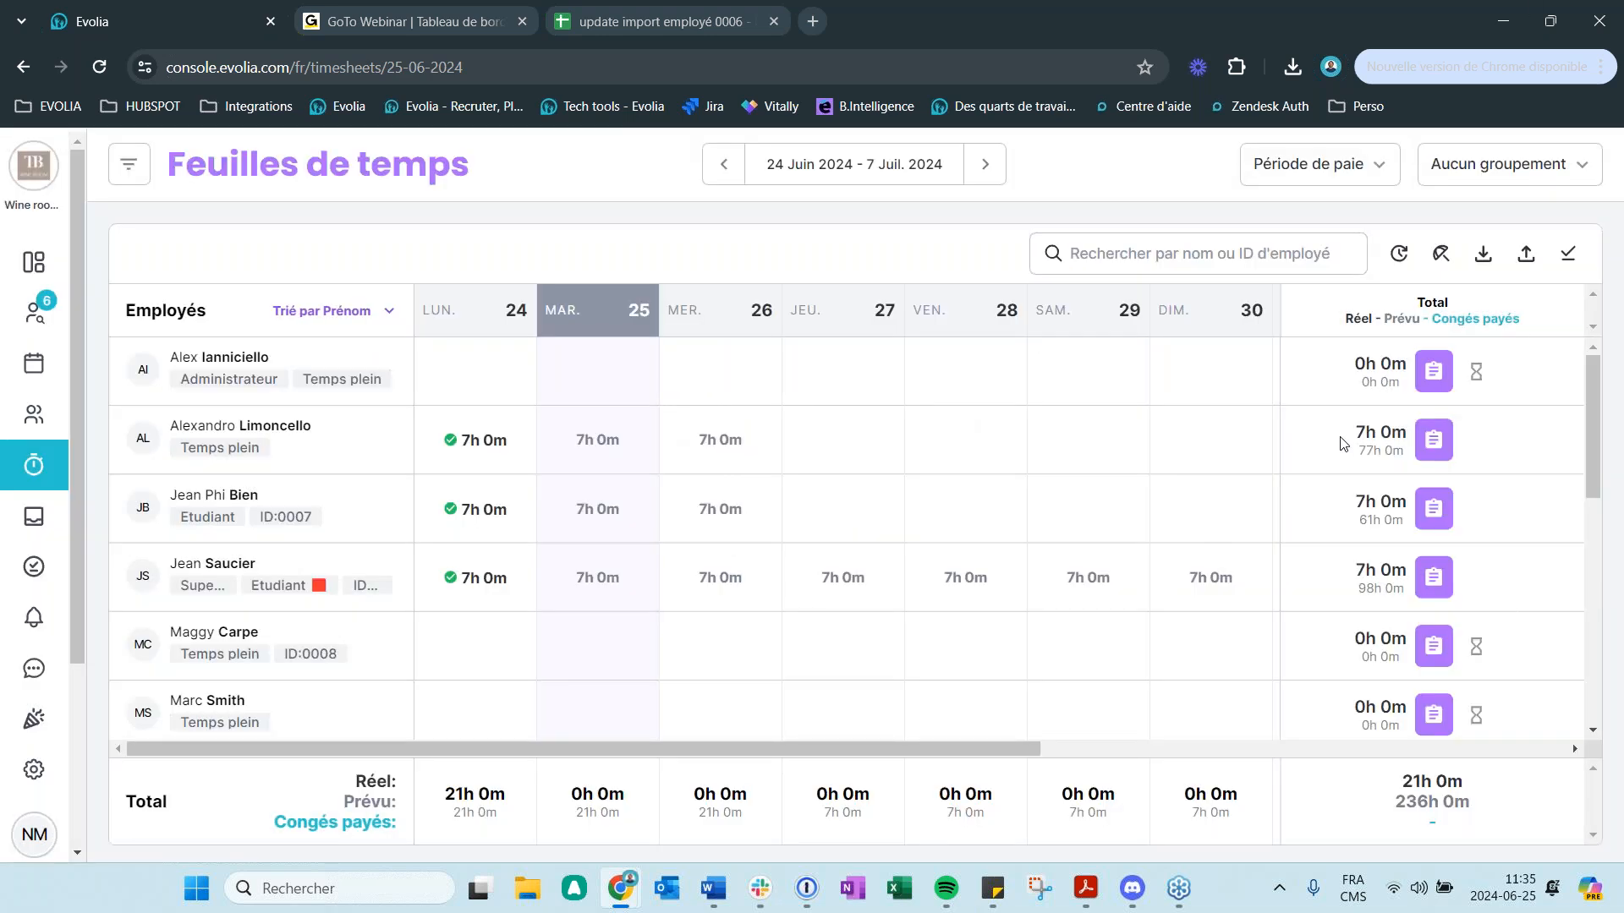
# - Open the timesheet of the employee in the fourth row, view the expense form for 24 June 2024 and close it
pyautogui.click(1433, 576)
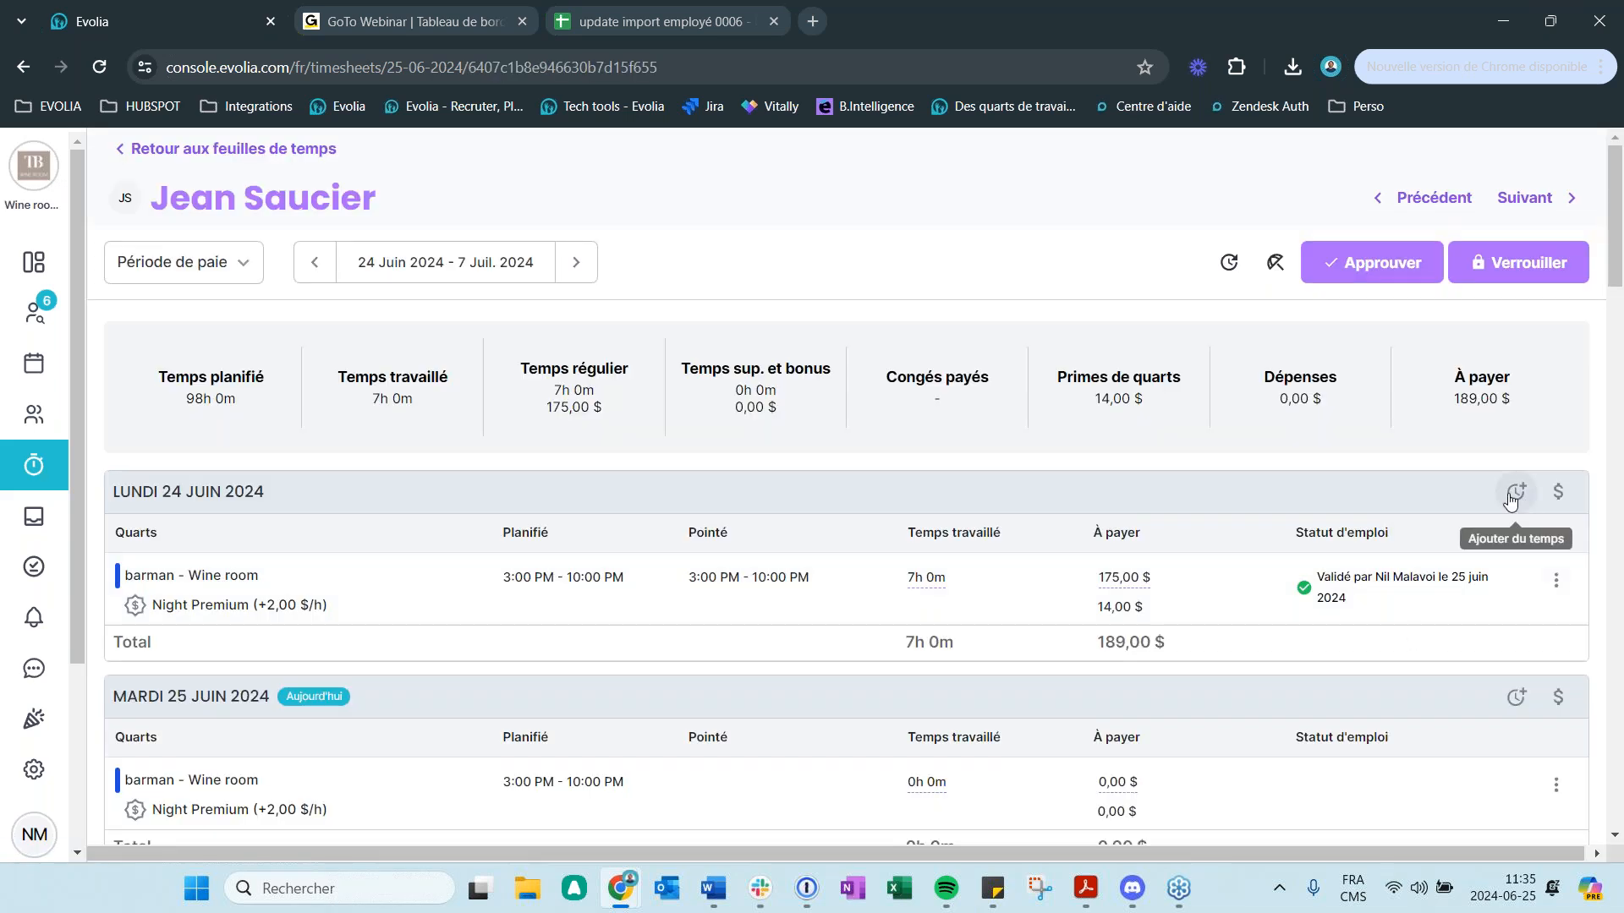
pyautogui.click(1559, 493)
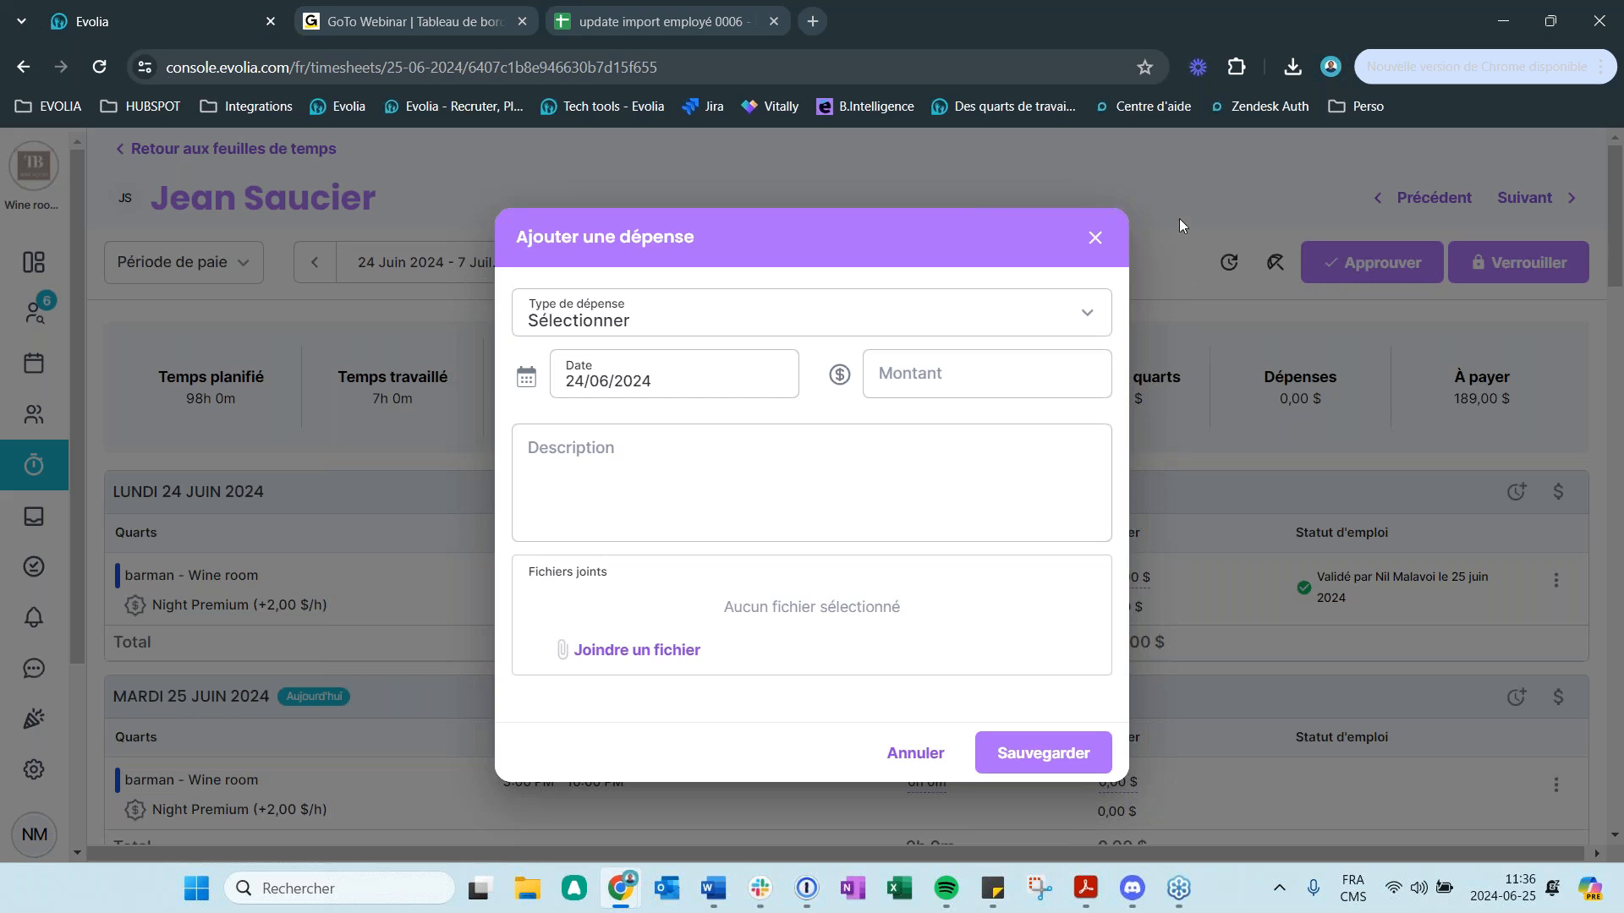
pyautogui.click(1094, 242)
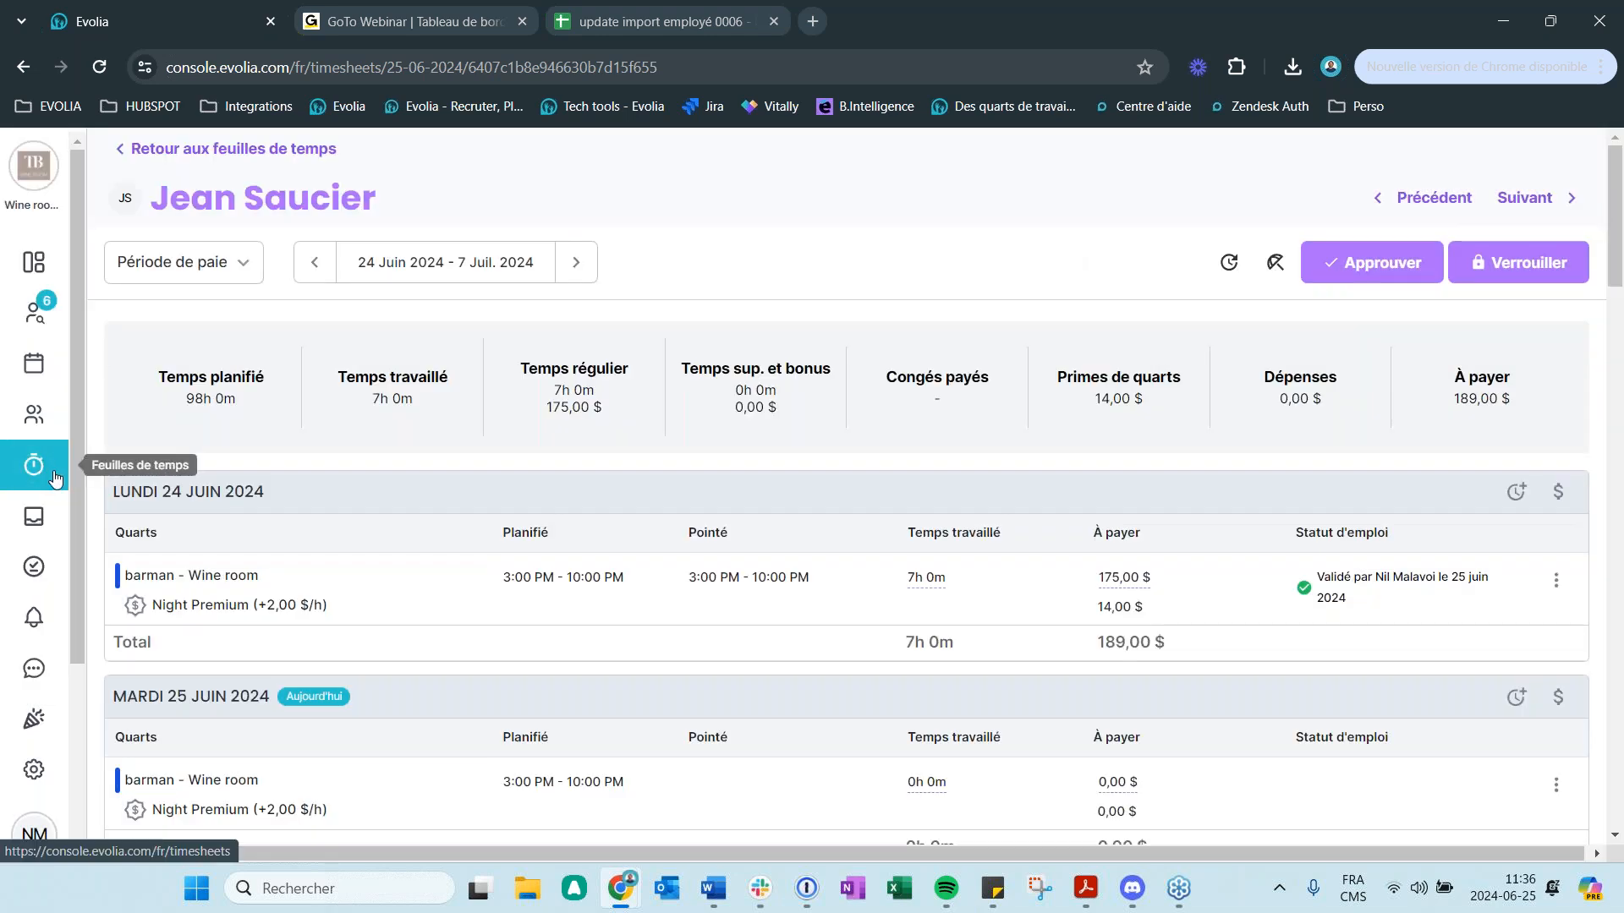
# - Go back to the timesheet overview, review the export report types down to Quart de nuits and dismiss the dialog
pyautogui.click(46, 471)
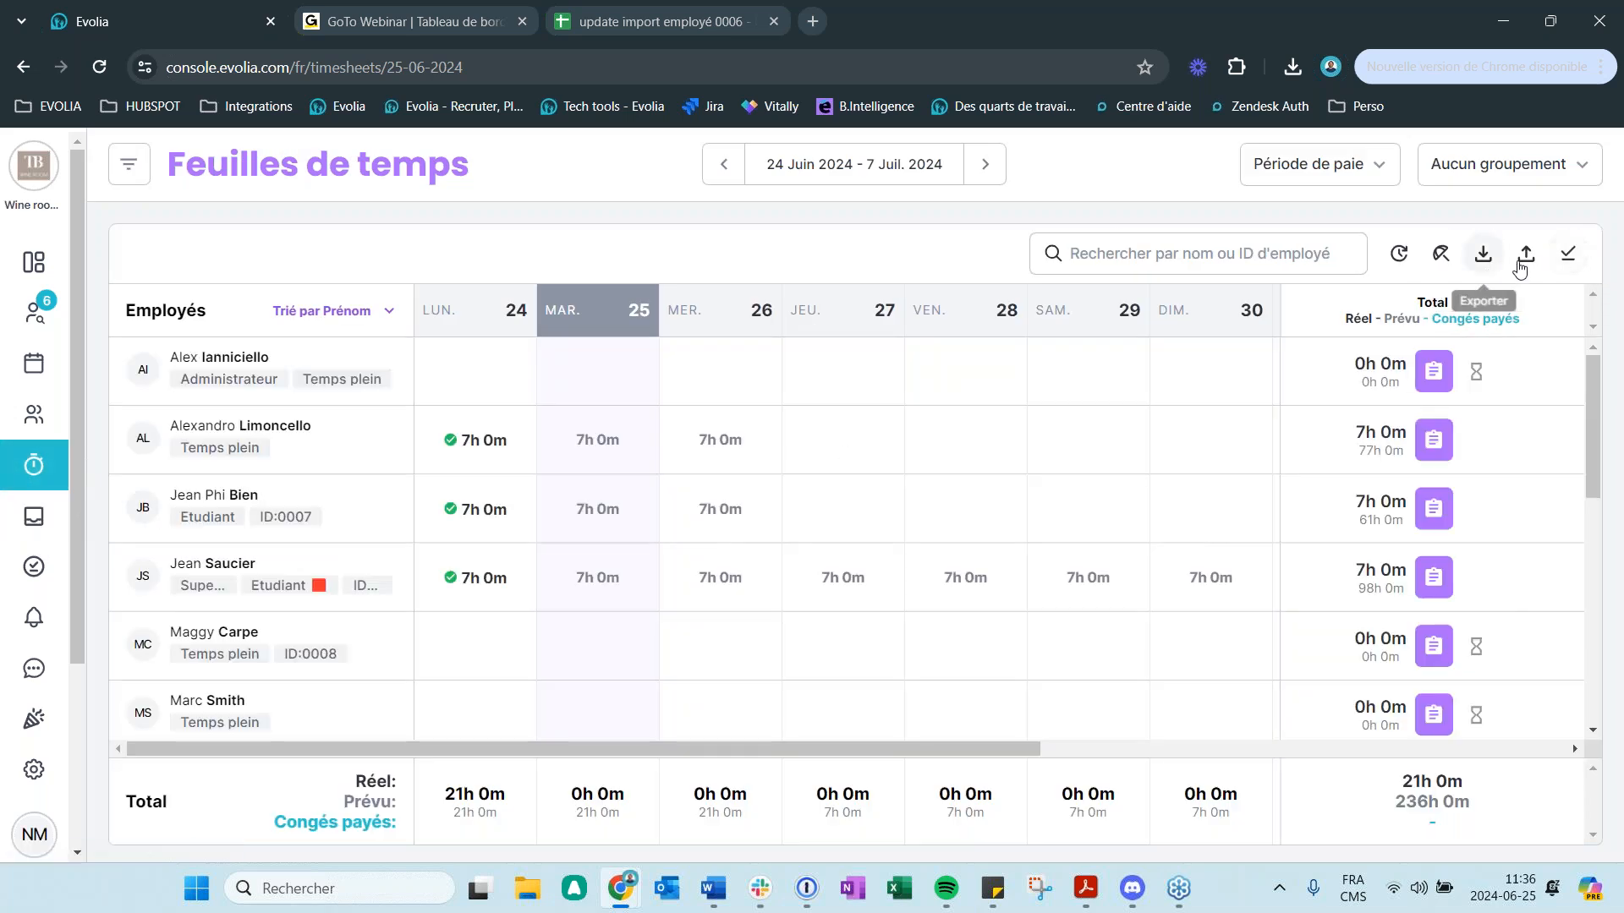
pyautogui.click(1485, 255)
pyautogui.click(662, 319)
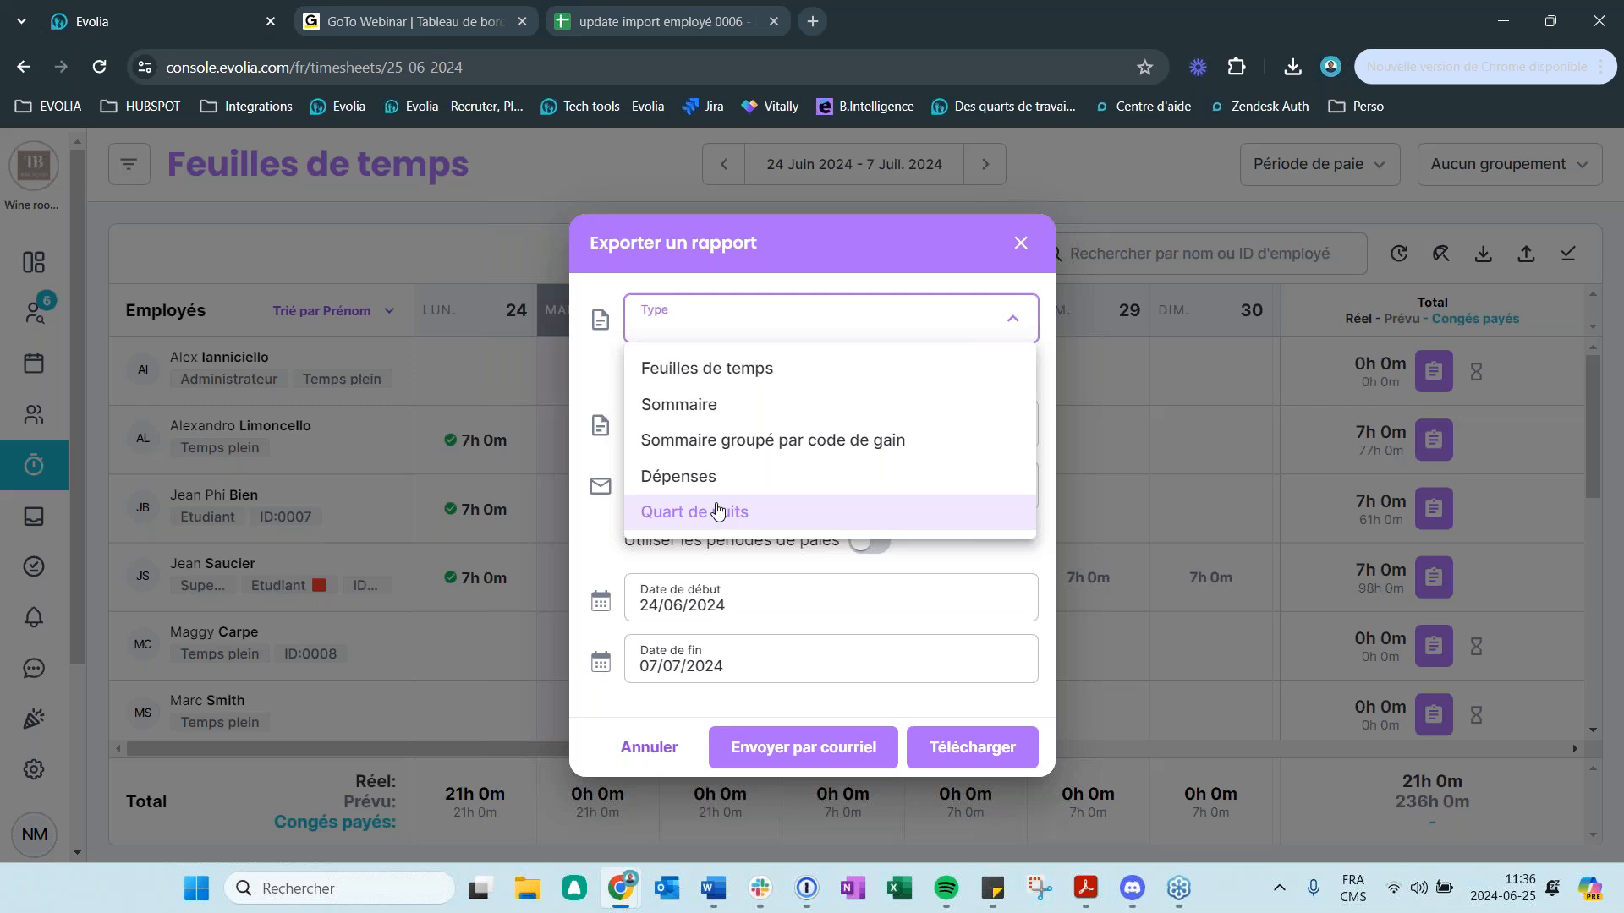
pyautogui.click(1027, 237)
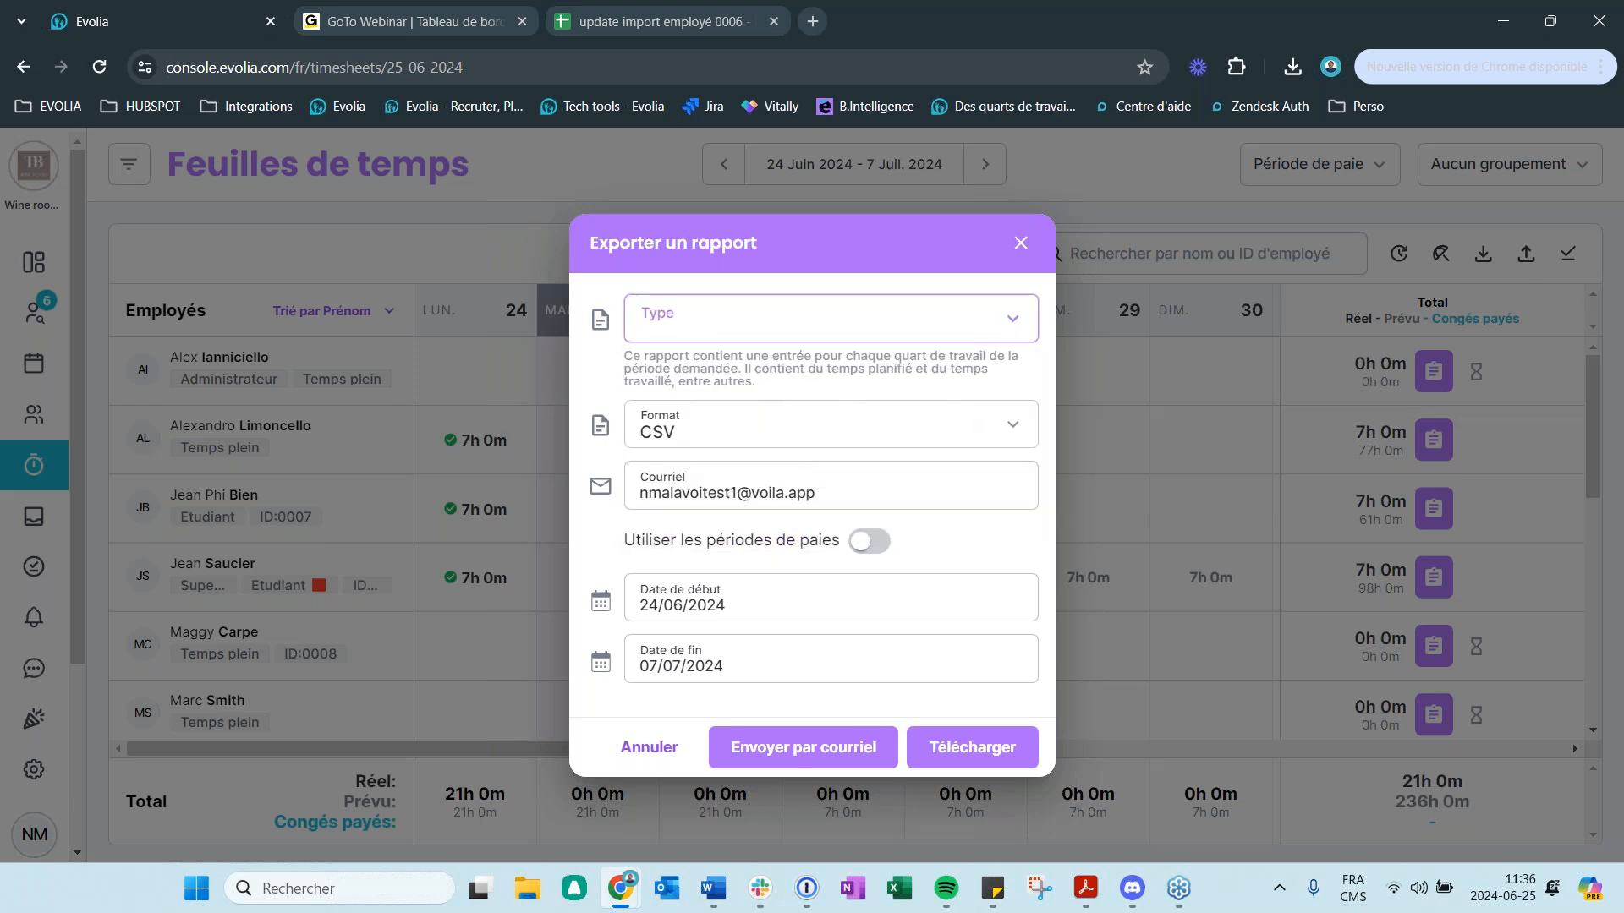
# - Review the expense import instructions, template download and file attachment options, and close the import dialog
pyautogui.click(1530, 254)
pyautogui.click(1528, 254)
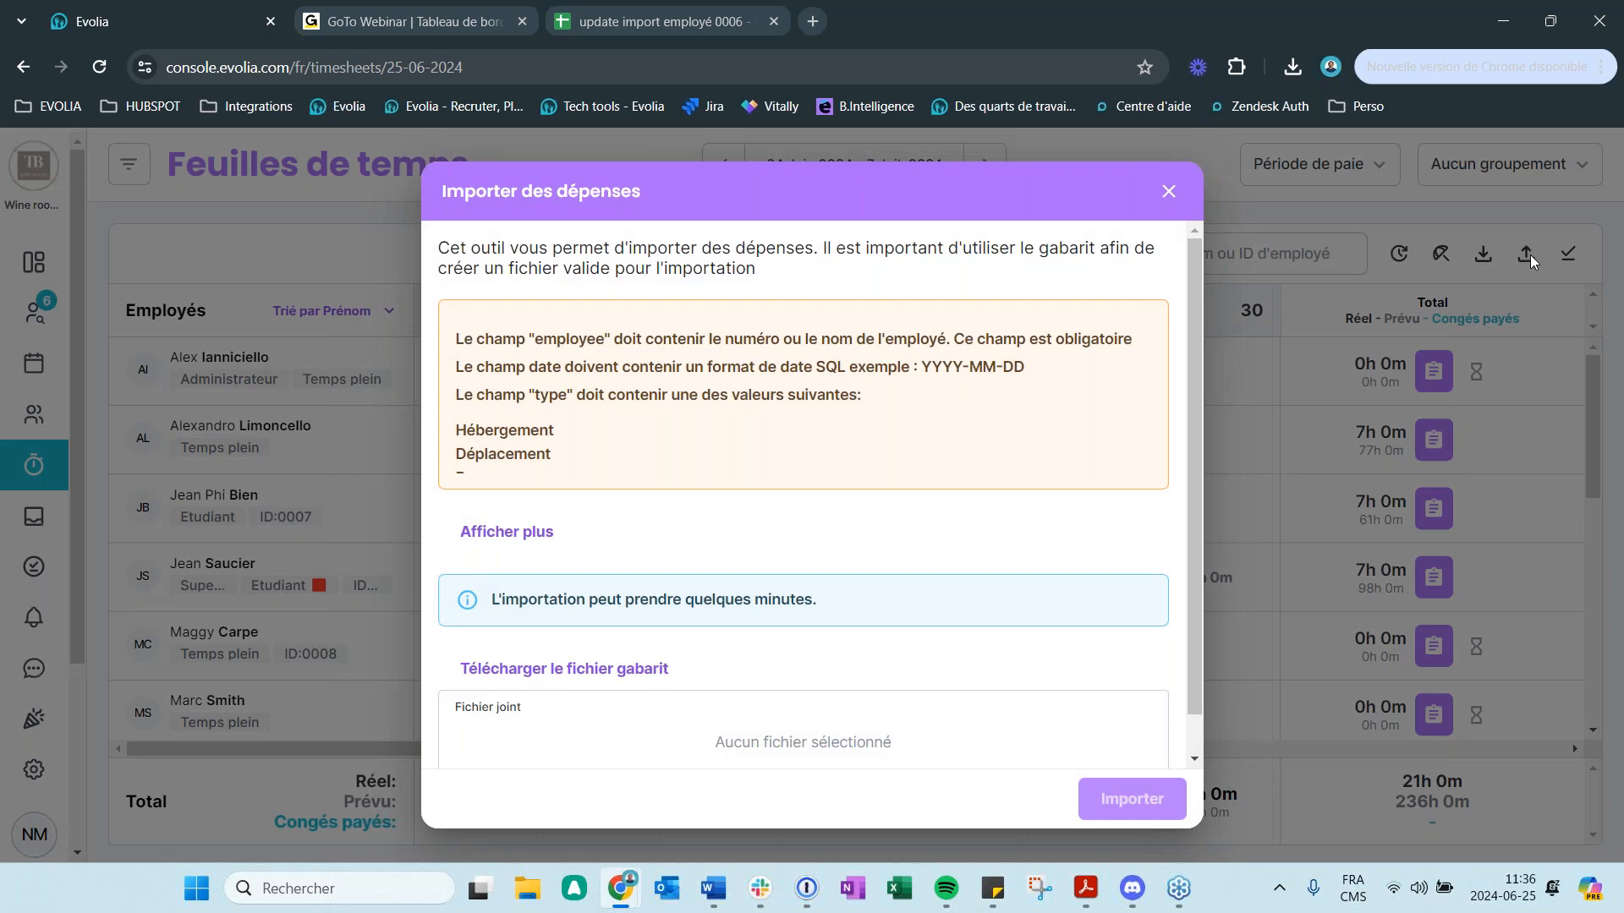
pyautogui.scroll(-1, 702, 482)
pyautogui.scroll(1, 660, 465)
pyautogui.scroll(-1, 698, 658)
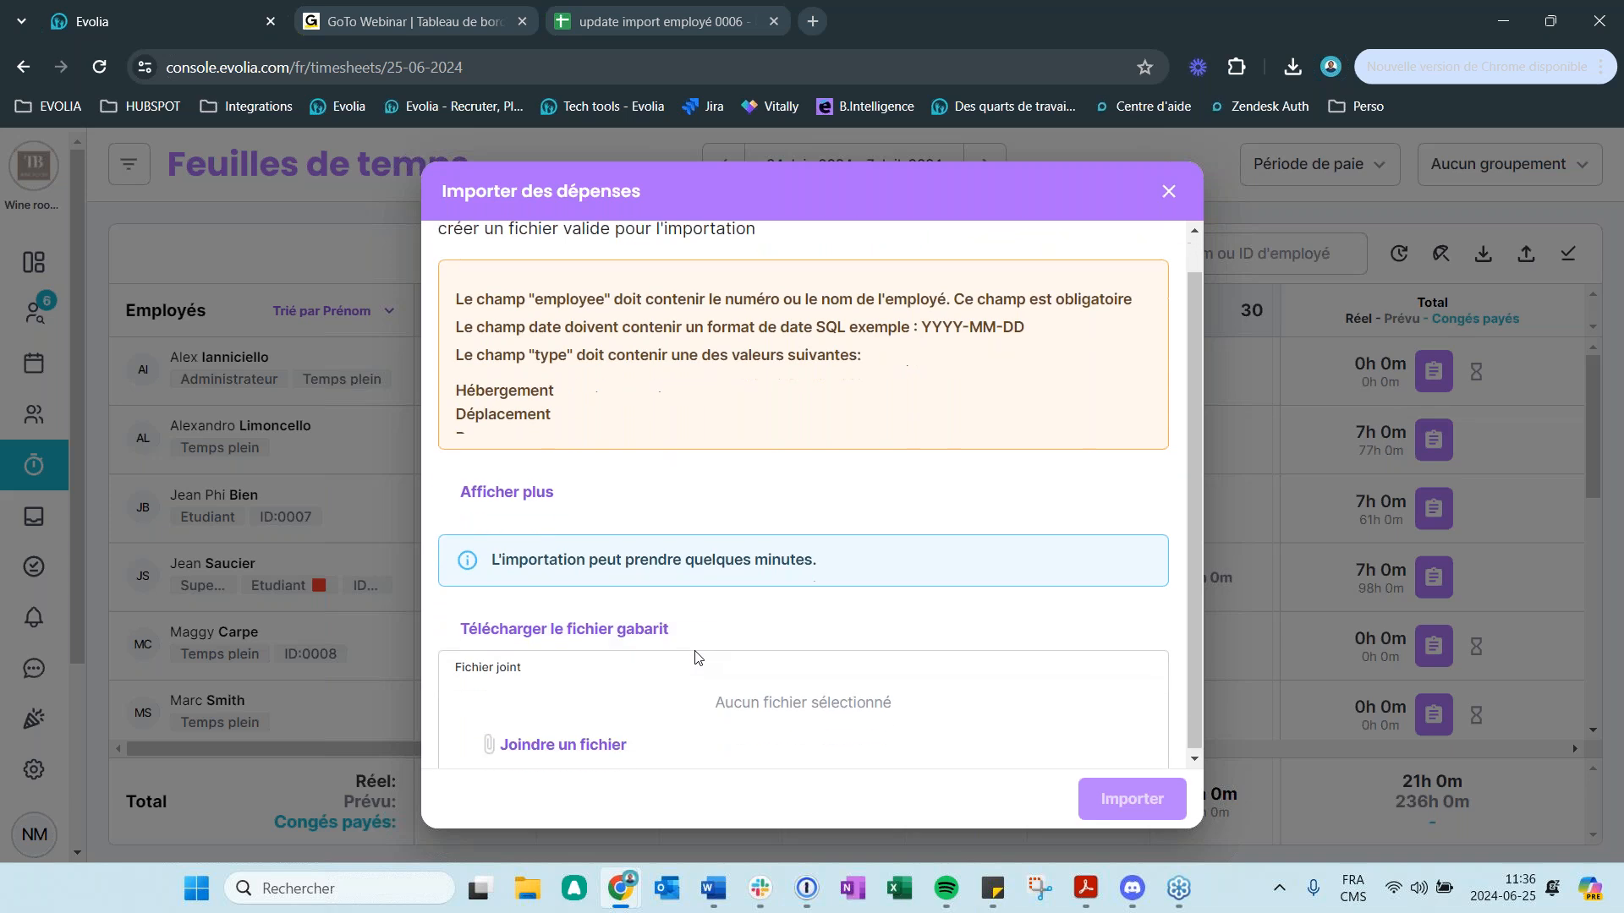
pyautogui.click(1169, 192)
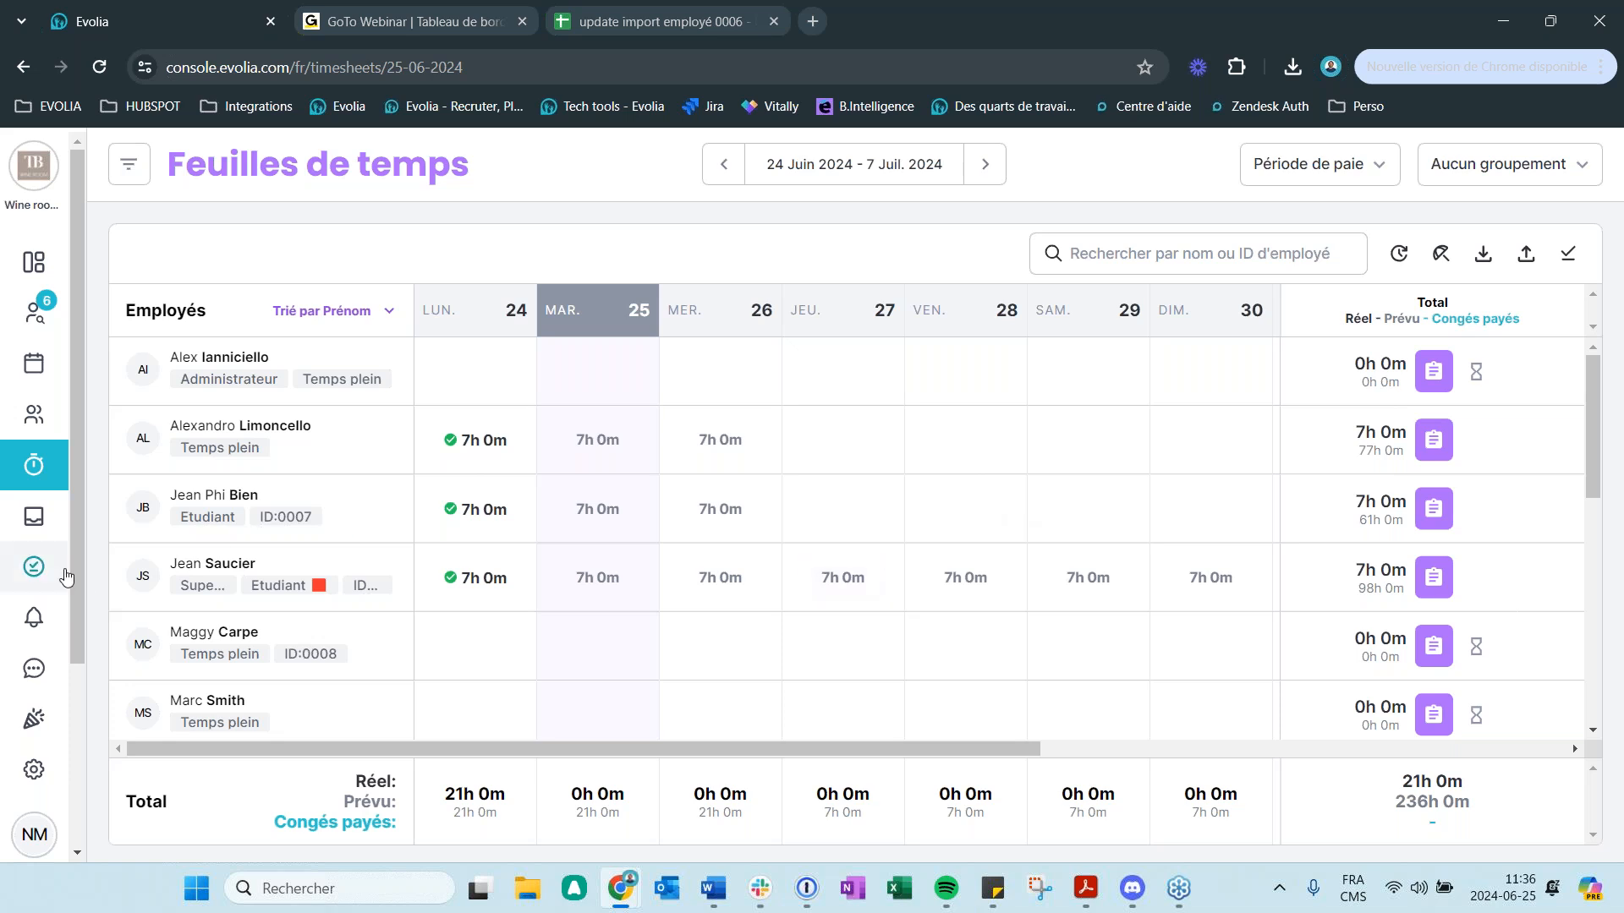
# - Export and download the leave requests in Excel format for 1 January 2024 to 31 December 2024
pyautogui.click(32, 526)
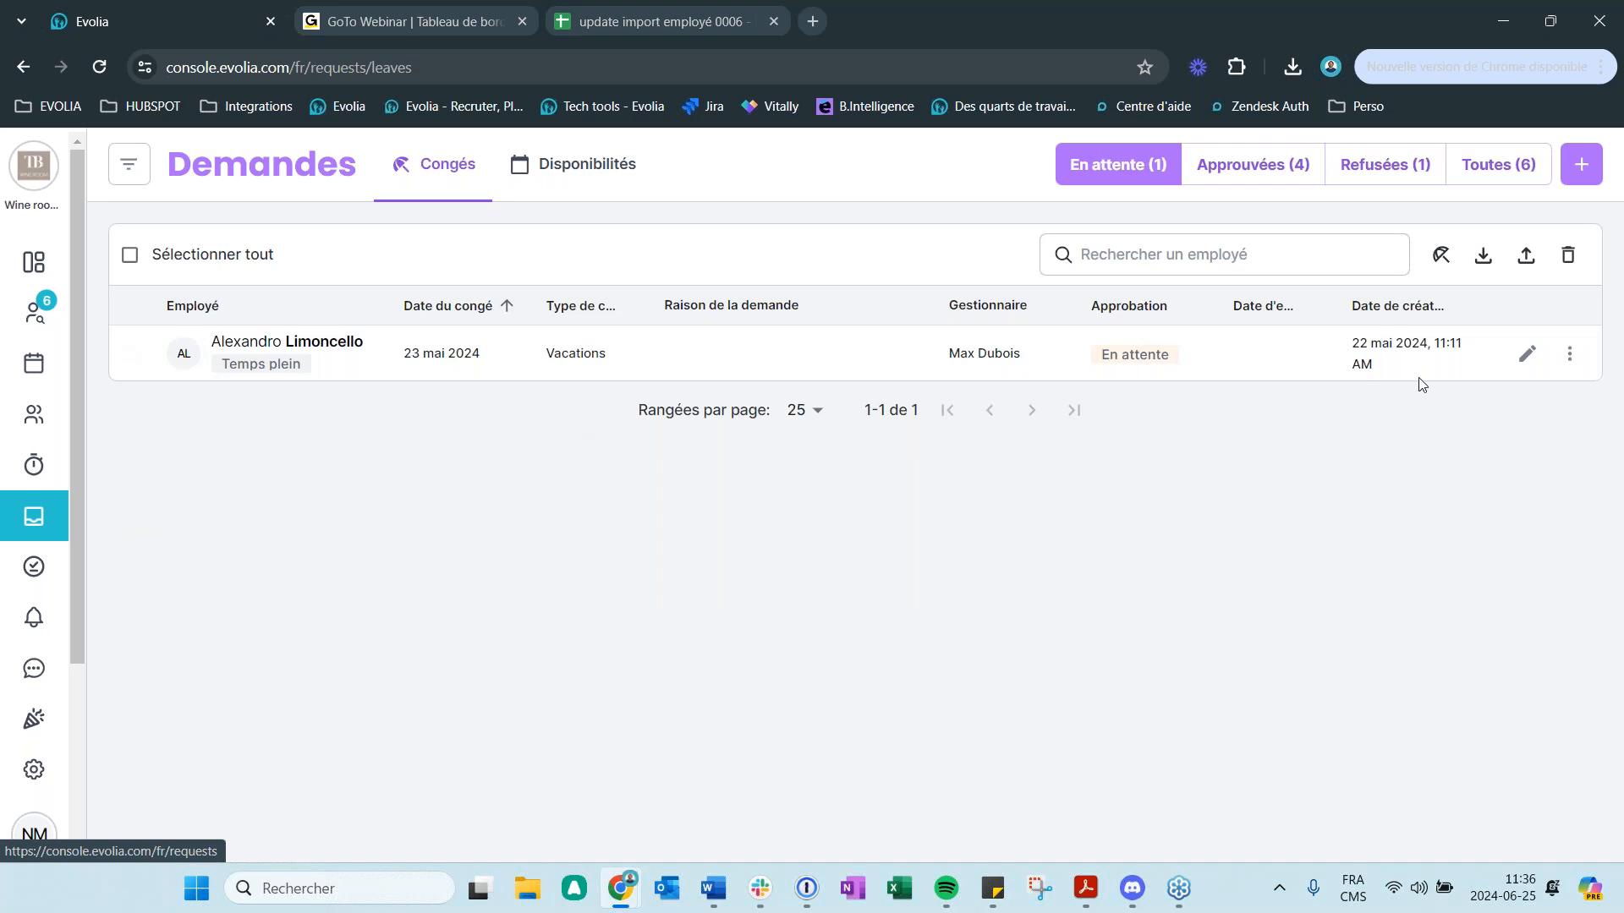
pyautogui.click(1482, 257)
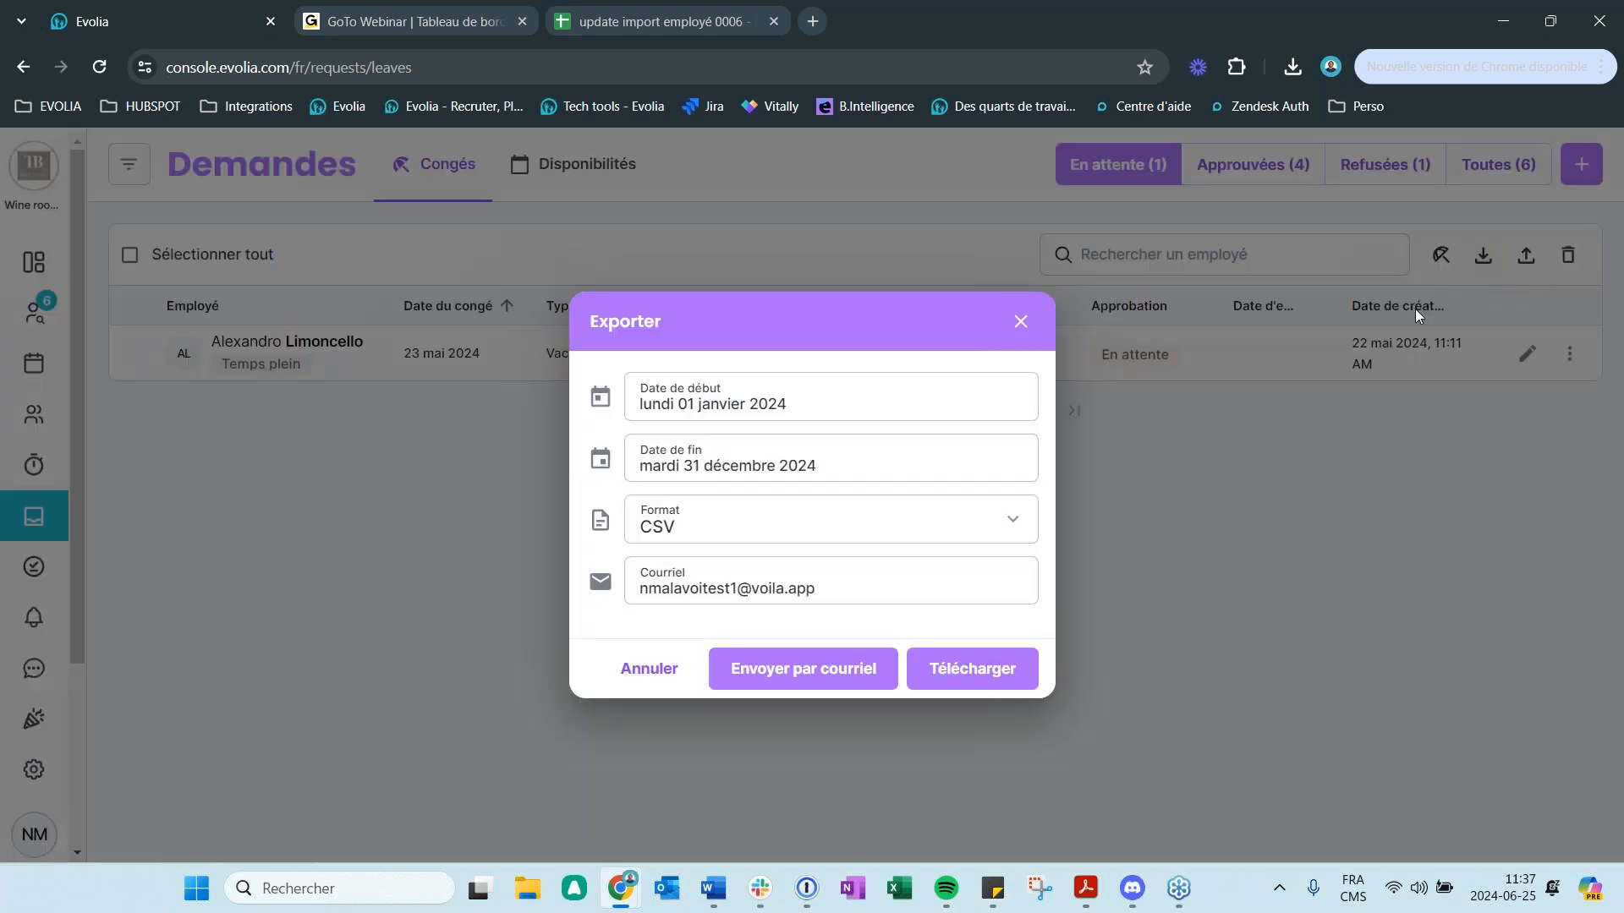
pyautogui.click(849, 519)
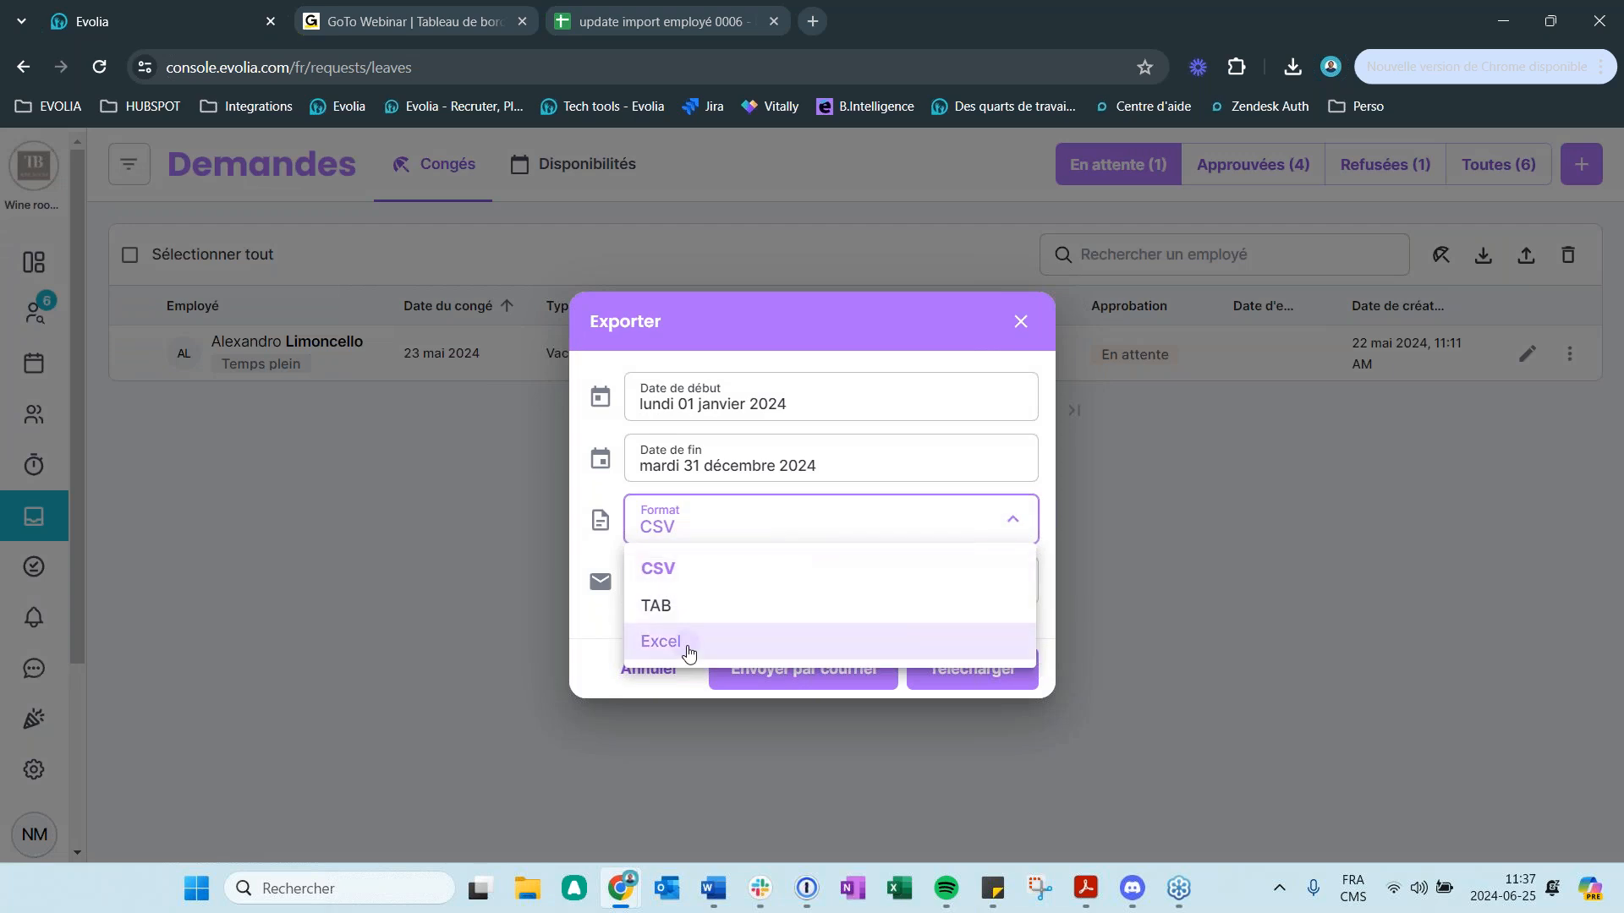
pyautogui.click(725, 642)
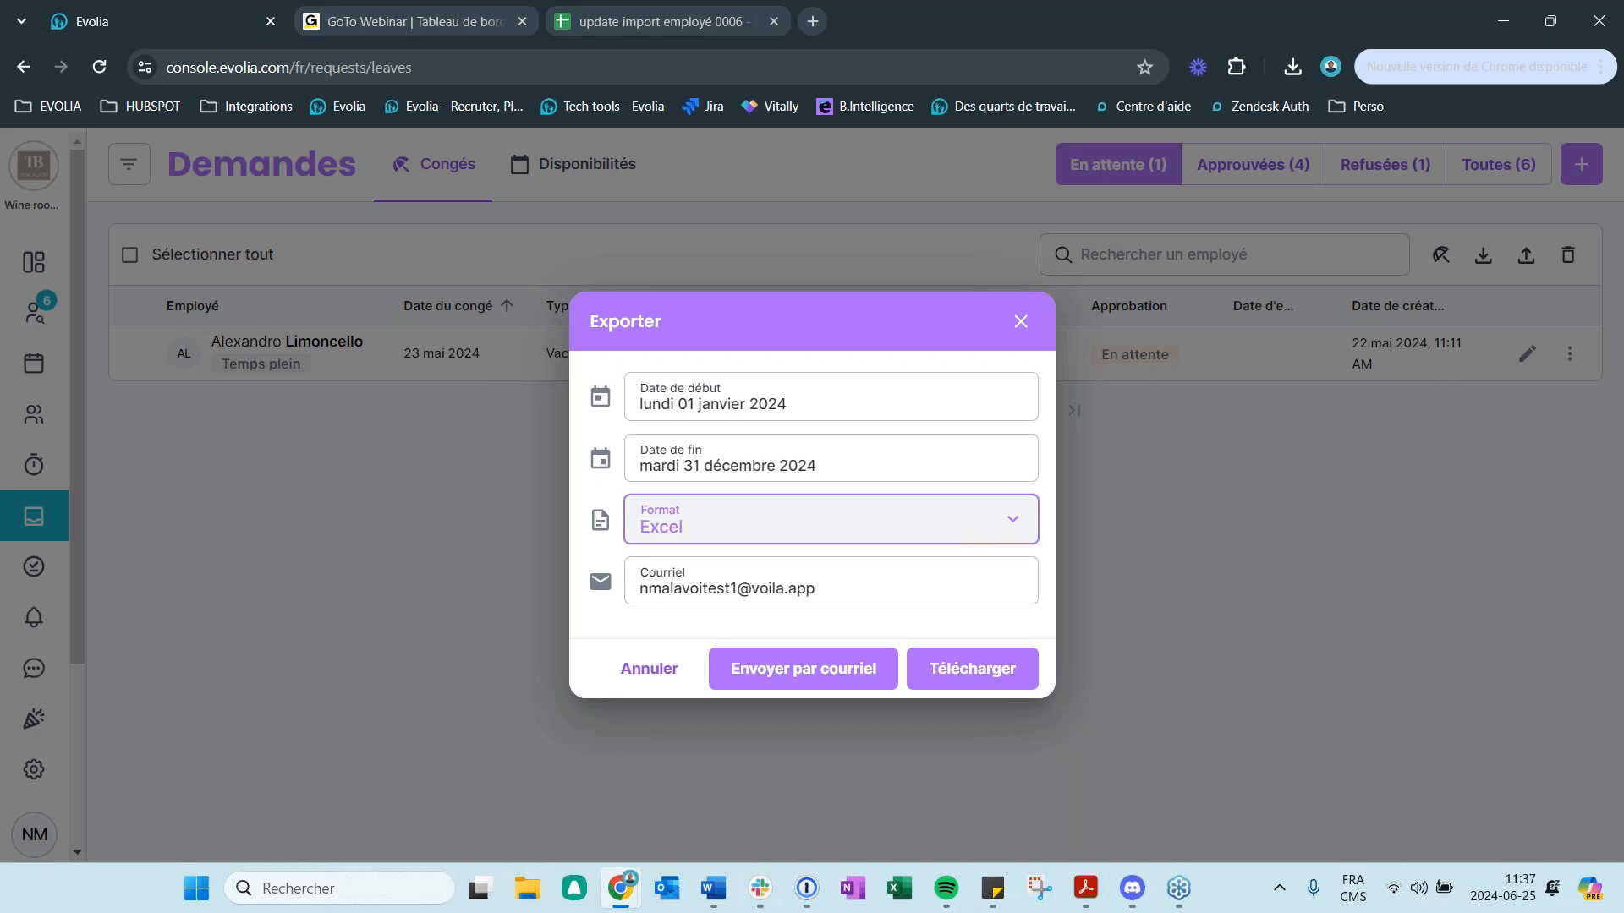
pyautogui.click(972, 669)
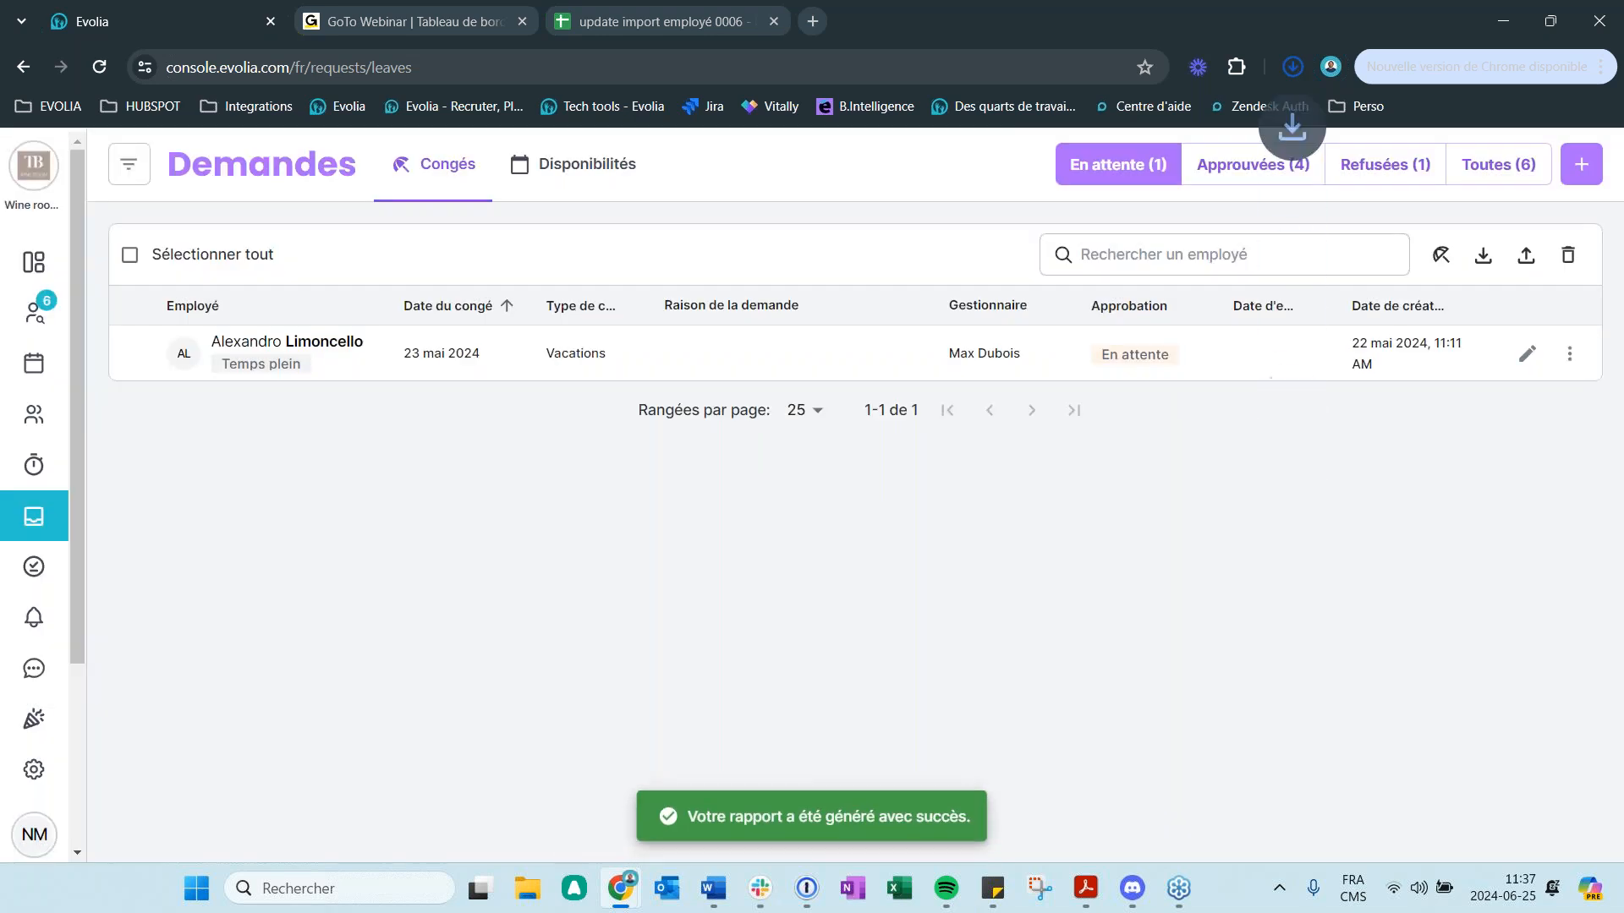
# - Open the downloaded leave request list in Excel and widen the Prenom, Nom, Date_debut and Date_fin columns
pyautogui.click(1293, 67)
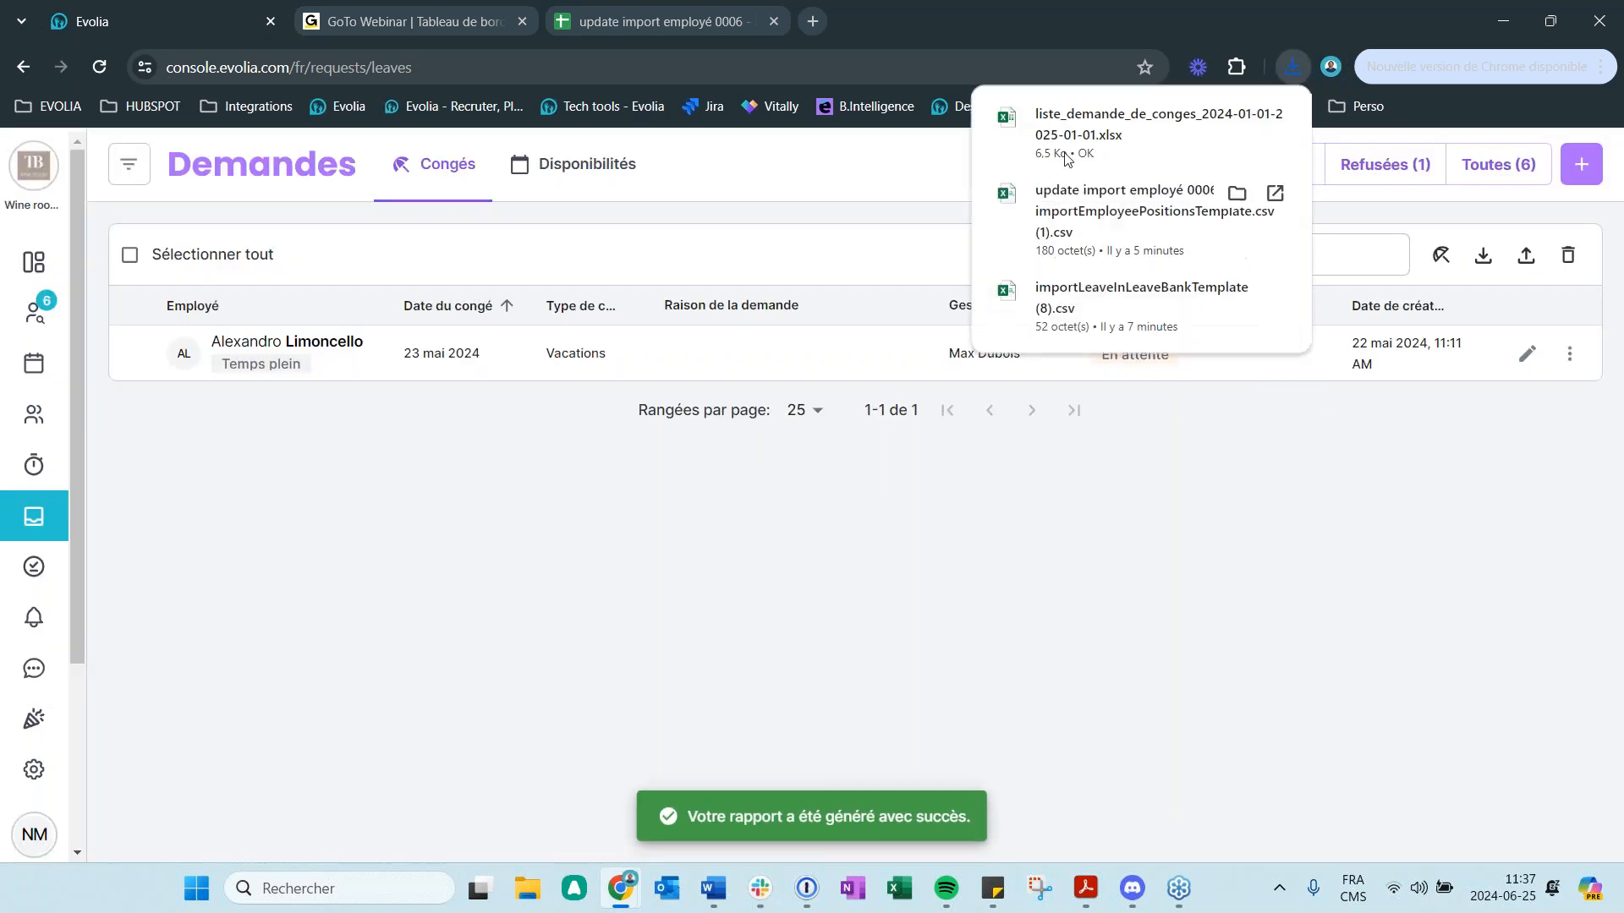
pyautogui.click(1091, 120)
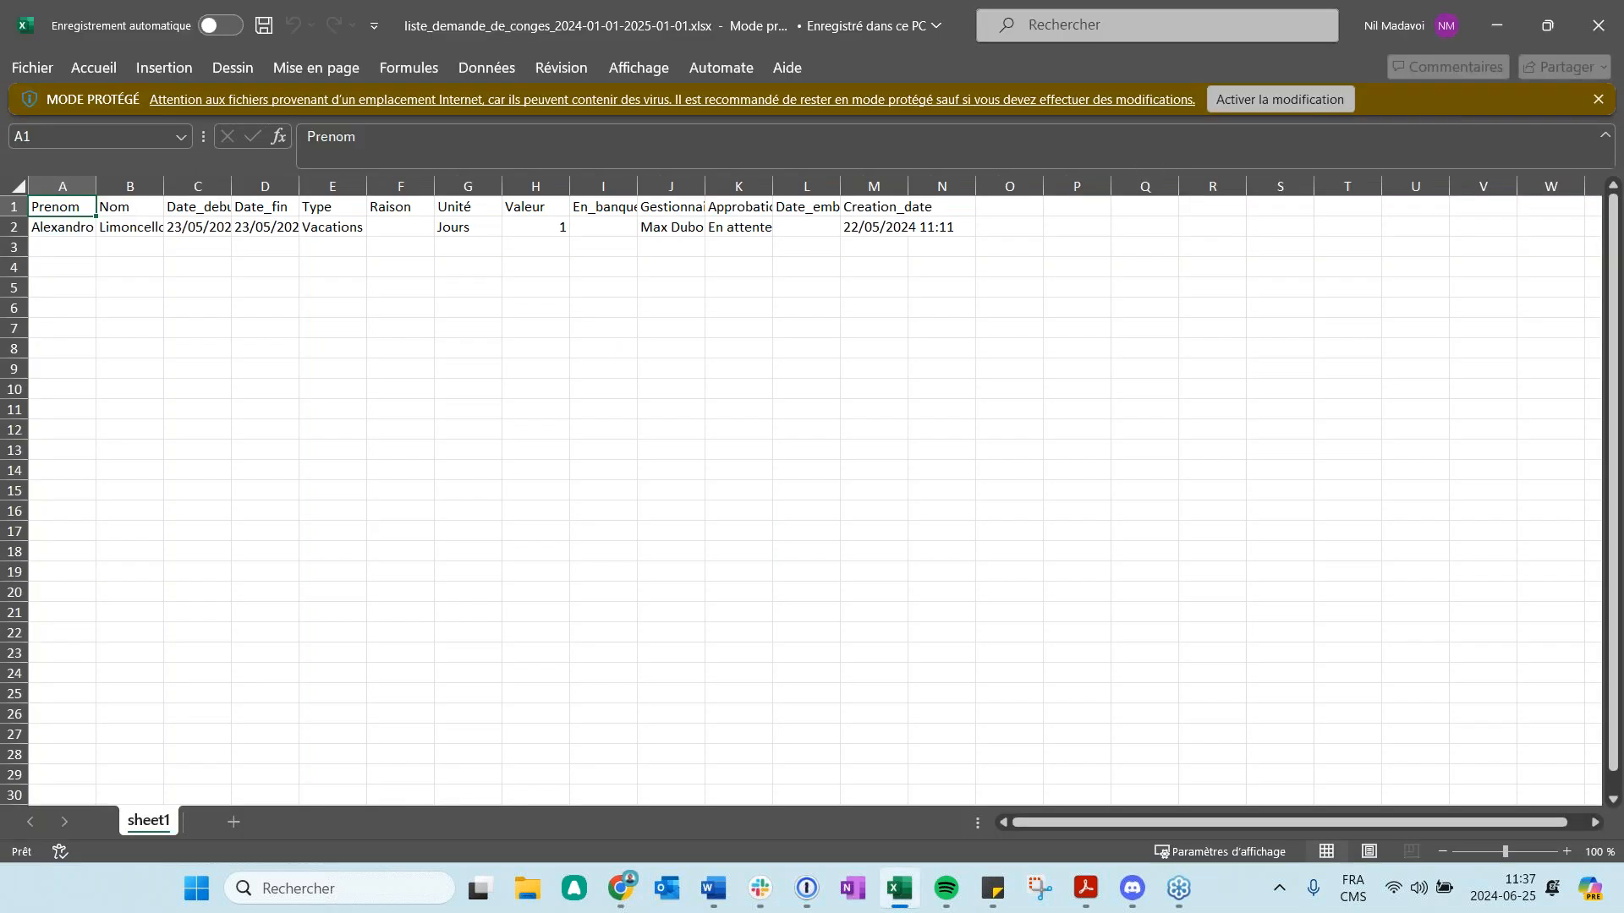
pyautogui.moveTo(93, 188); pyautogui.dragTo(287, 188)
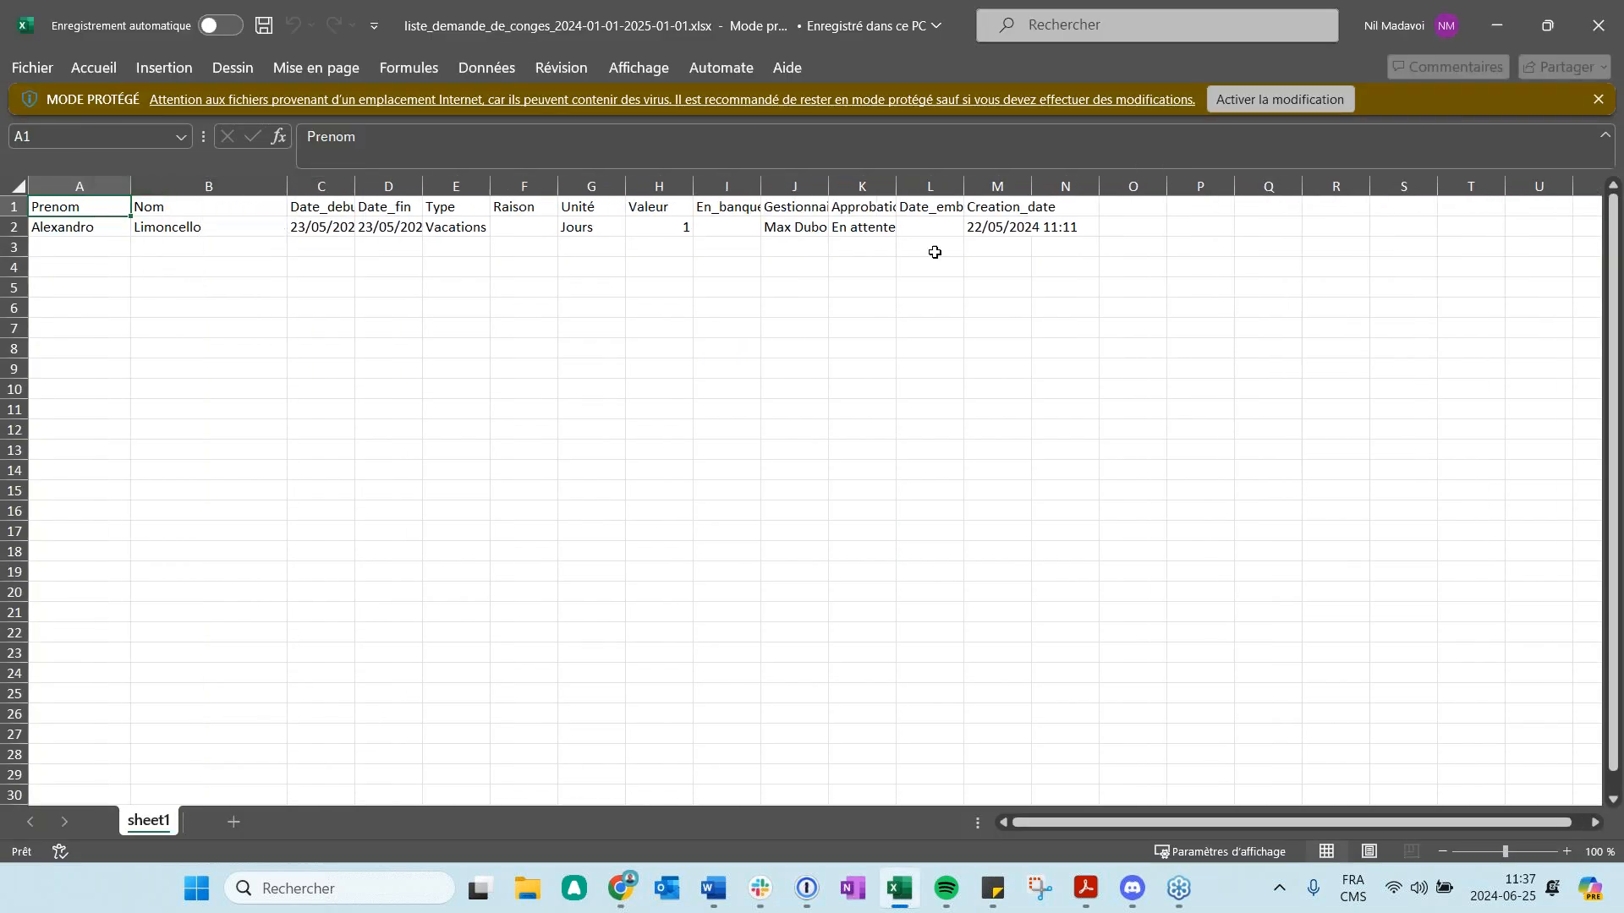
pyautogui.click(1480, 39)
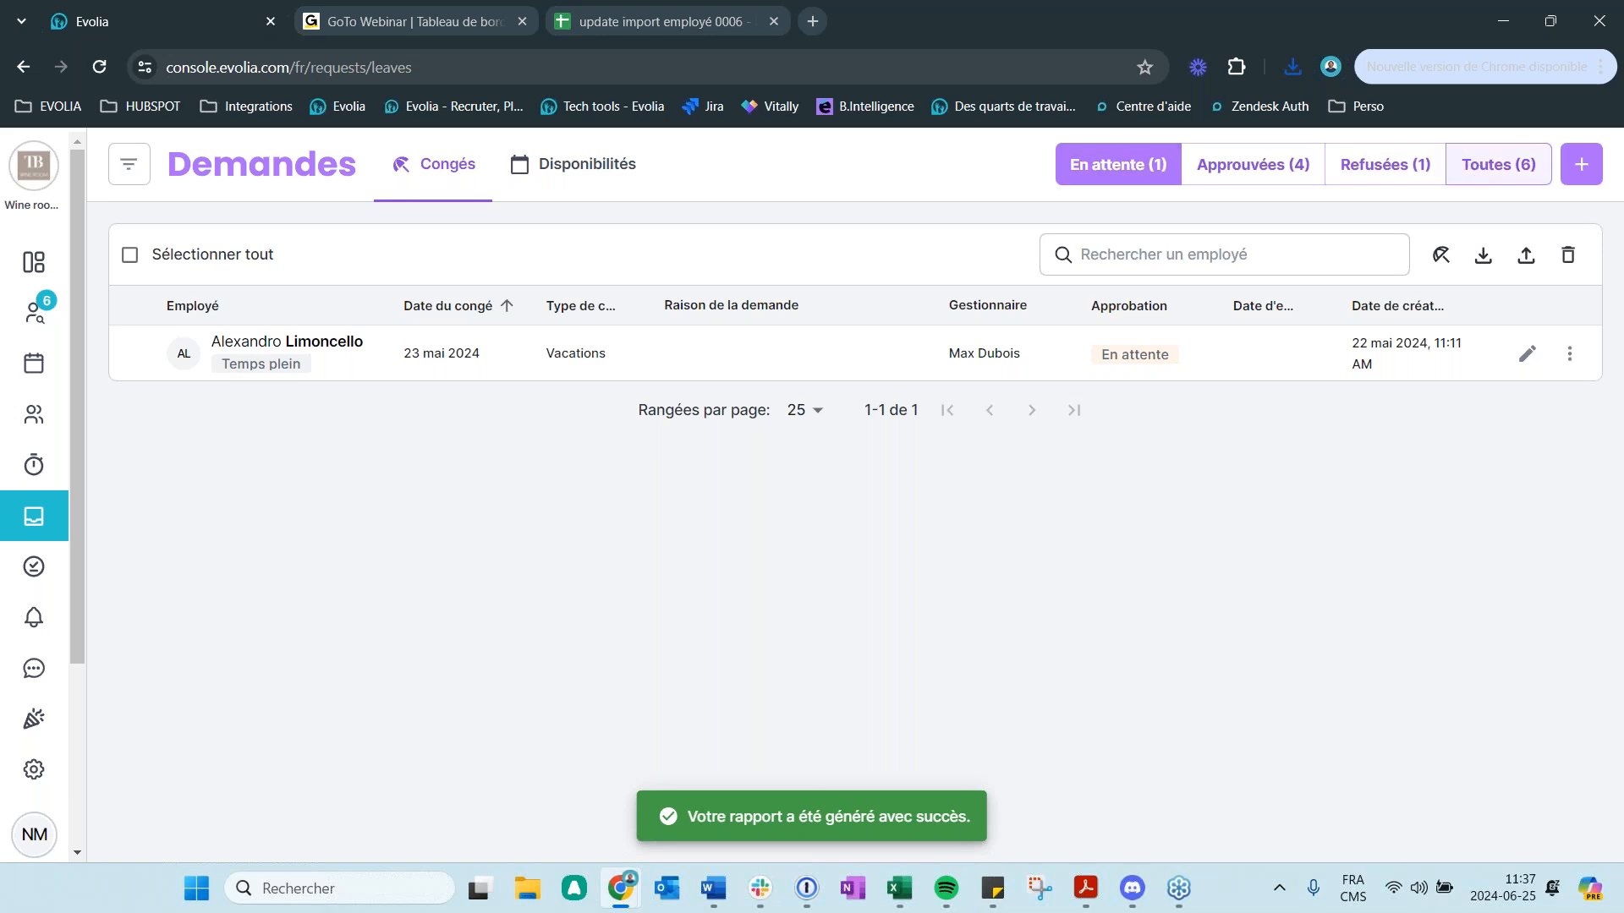
pyautogui.click(902, 902)
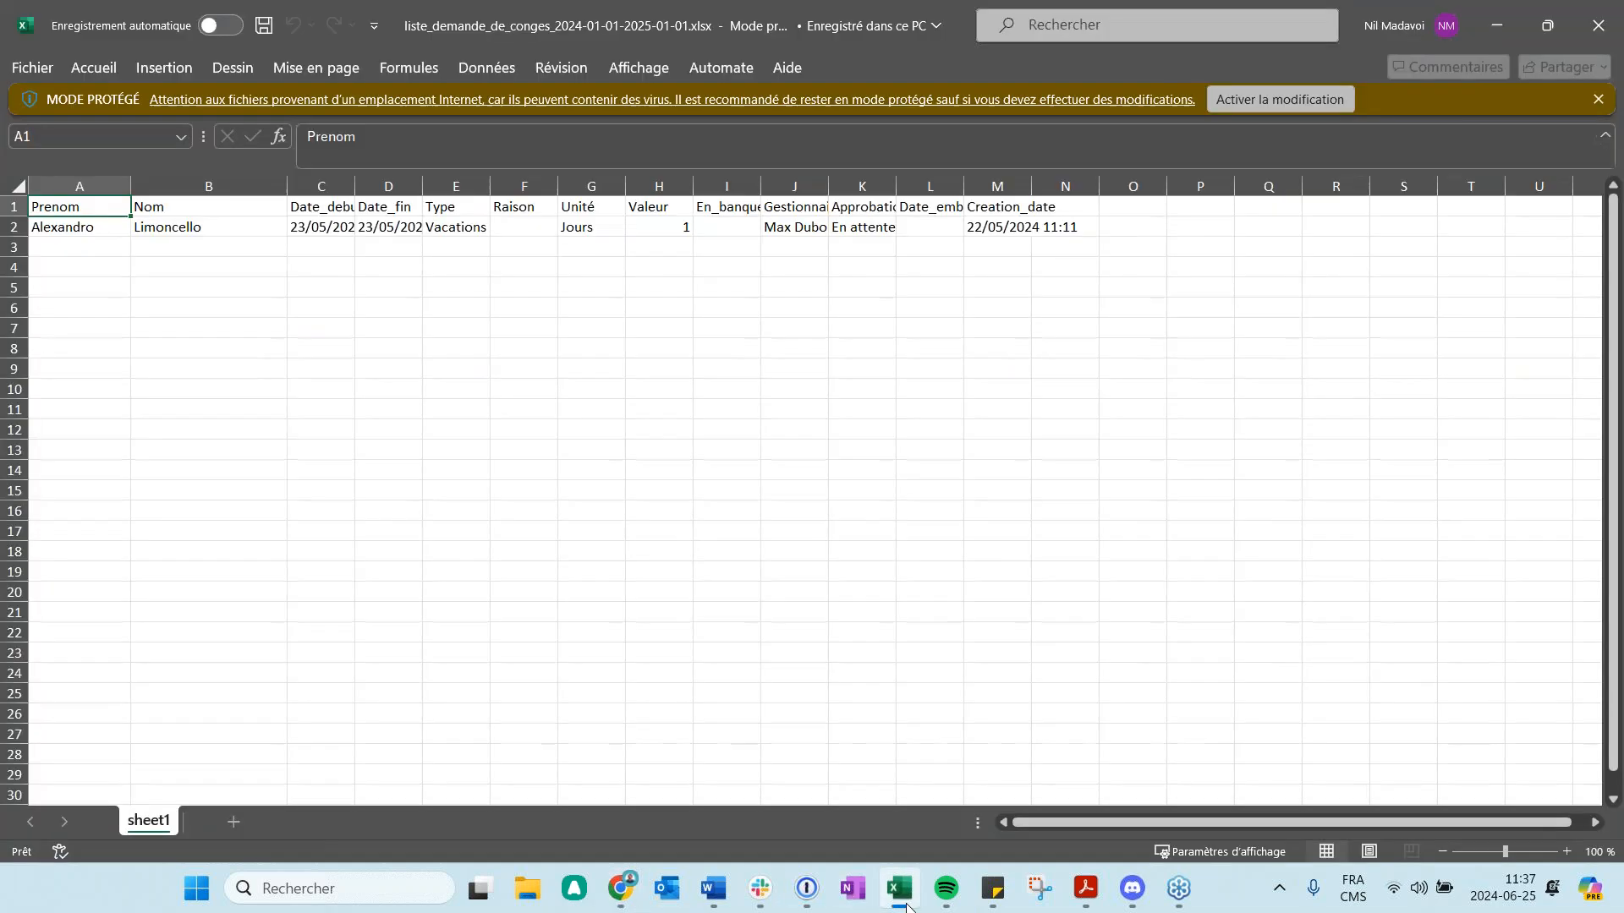
pyautogui.moveTo(355, 188); pyautogui.dragTo(659, 188)
# - Check the Unité and Valeur cells, widen the Gestionnaire_assigne, Approbation and Creation_date columns, and close the workbook
pyautogui.click(777, 230)
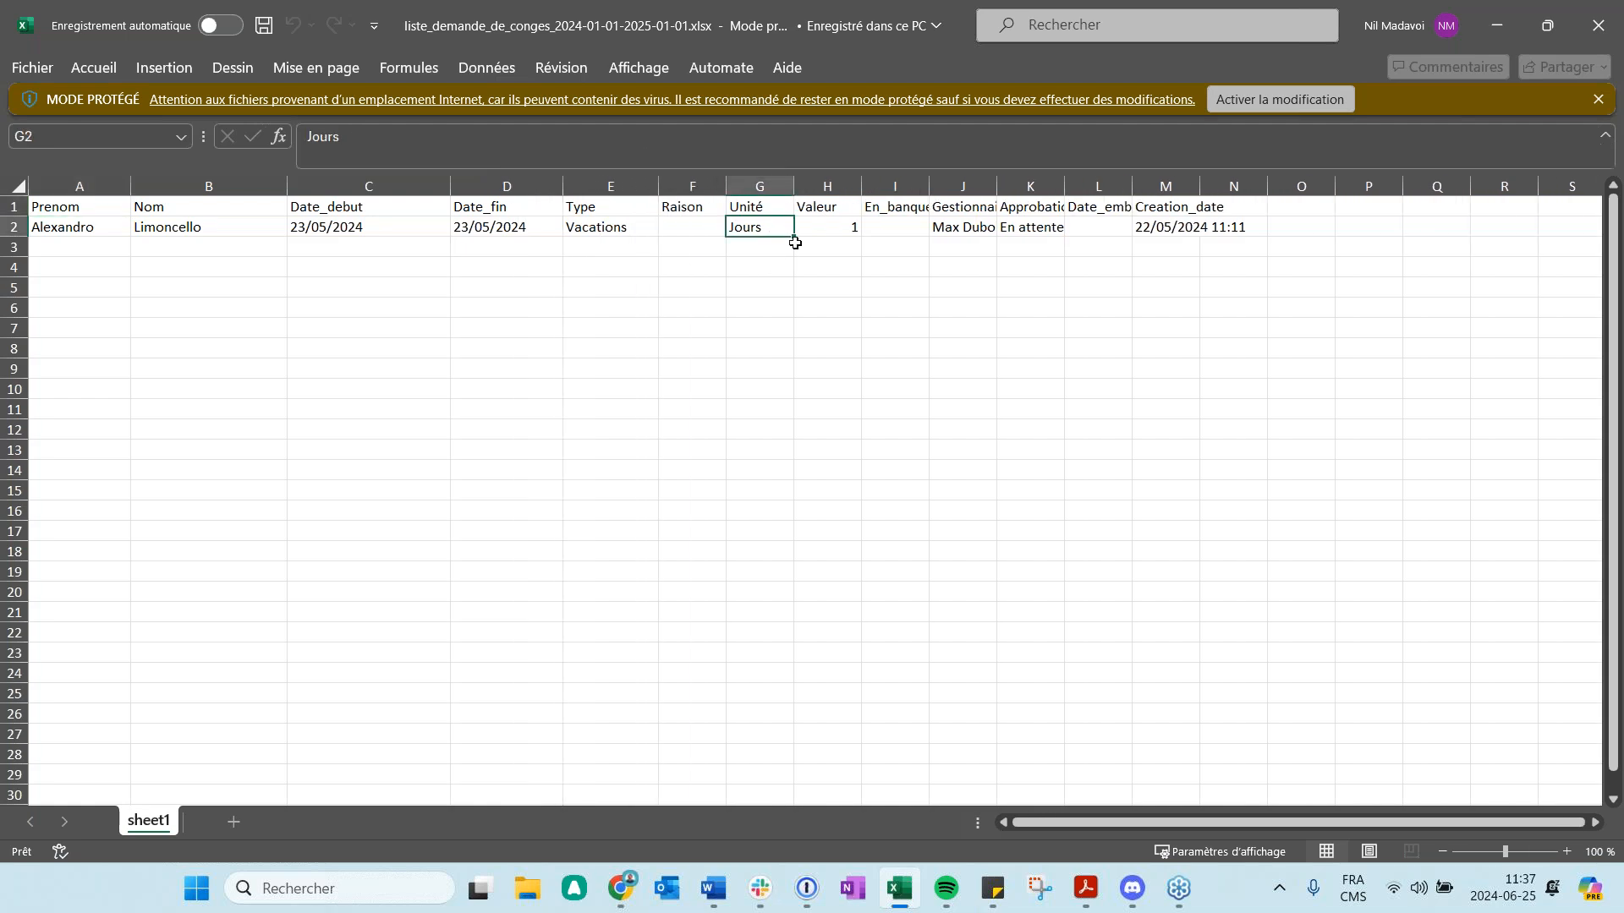
pyautogui.click(848, 229)
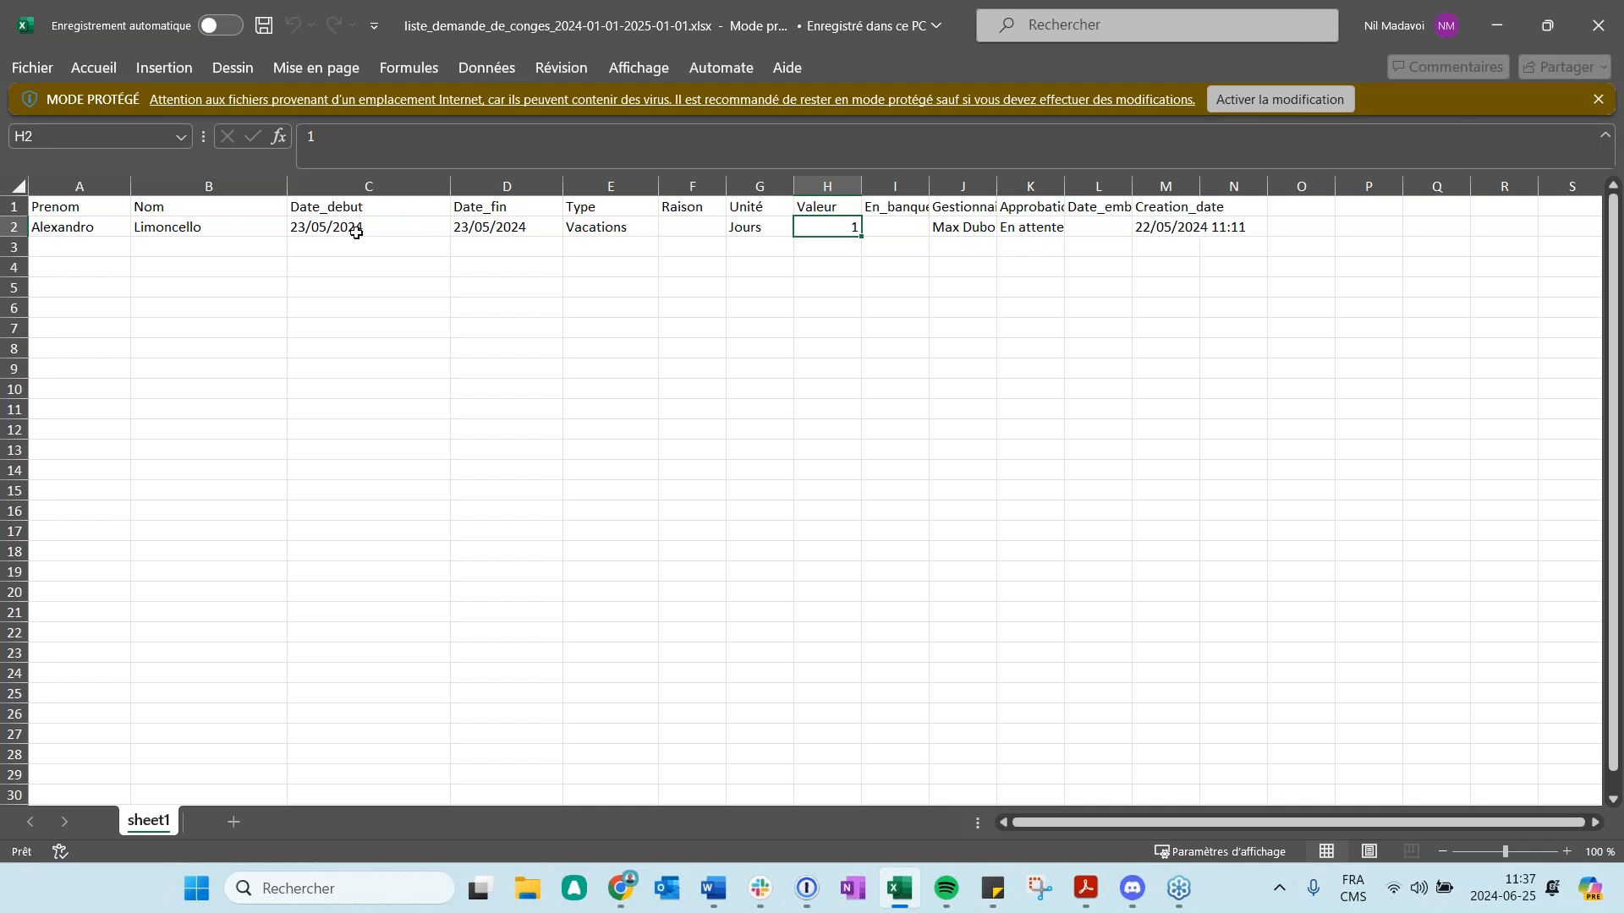
pyautogui.moveTo(1003, 196); pyautogui.dragTo(1197, 188)
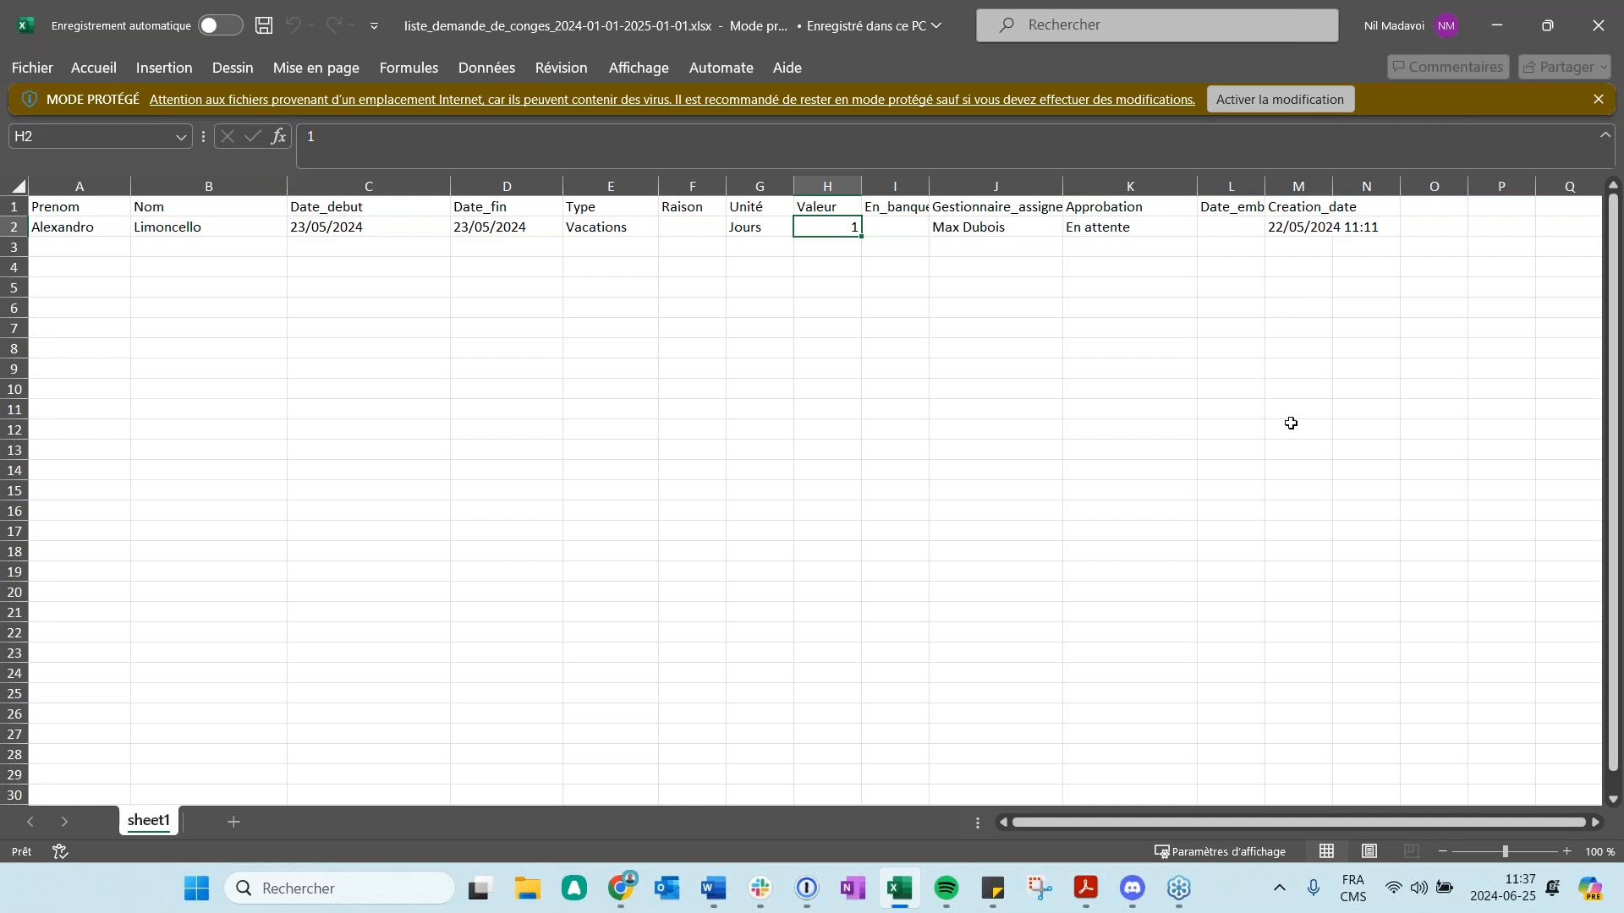
pyautogui.moveTo(1333, 187); pyautogui.dragTo(1425, 187)
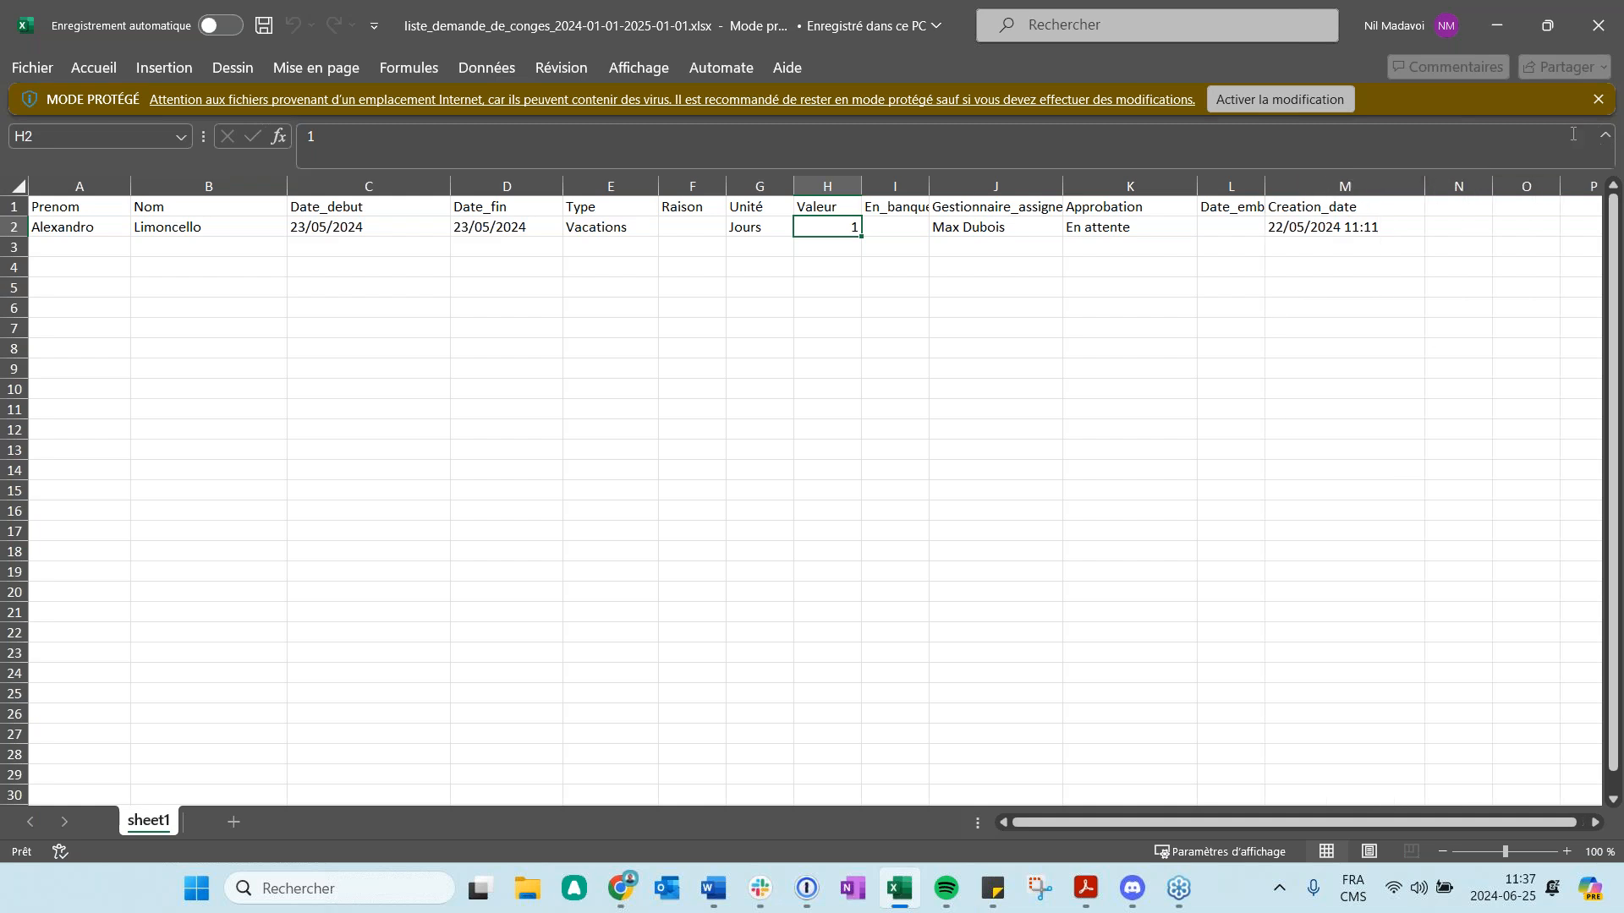
pyautogui.click(1598, 26)
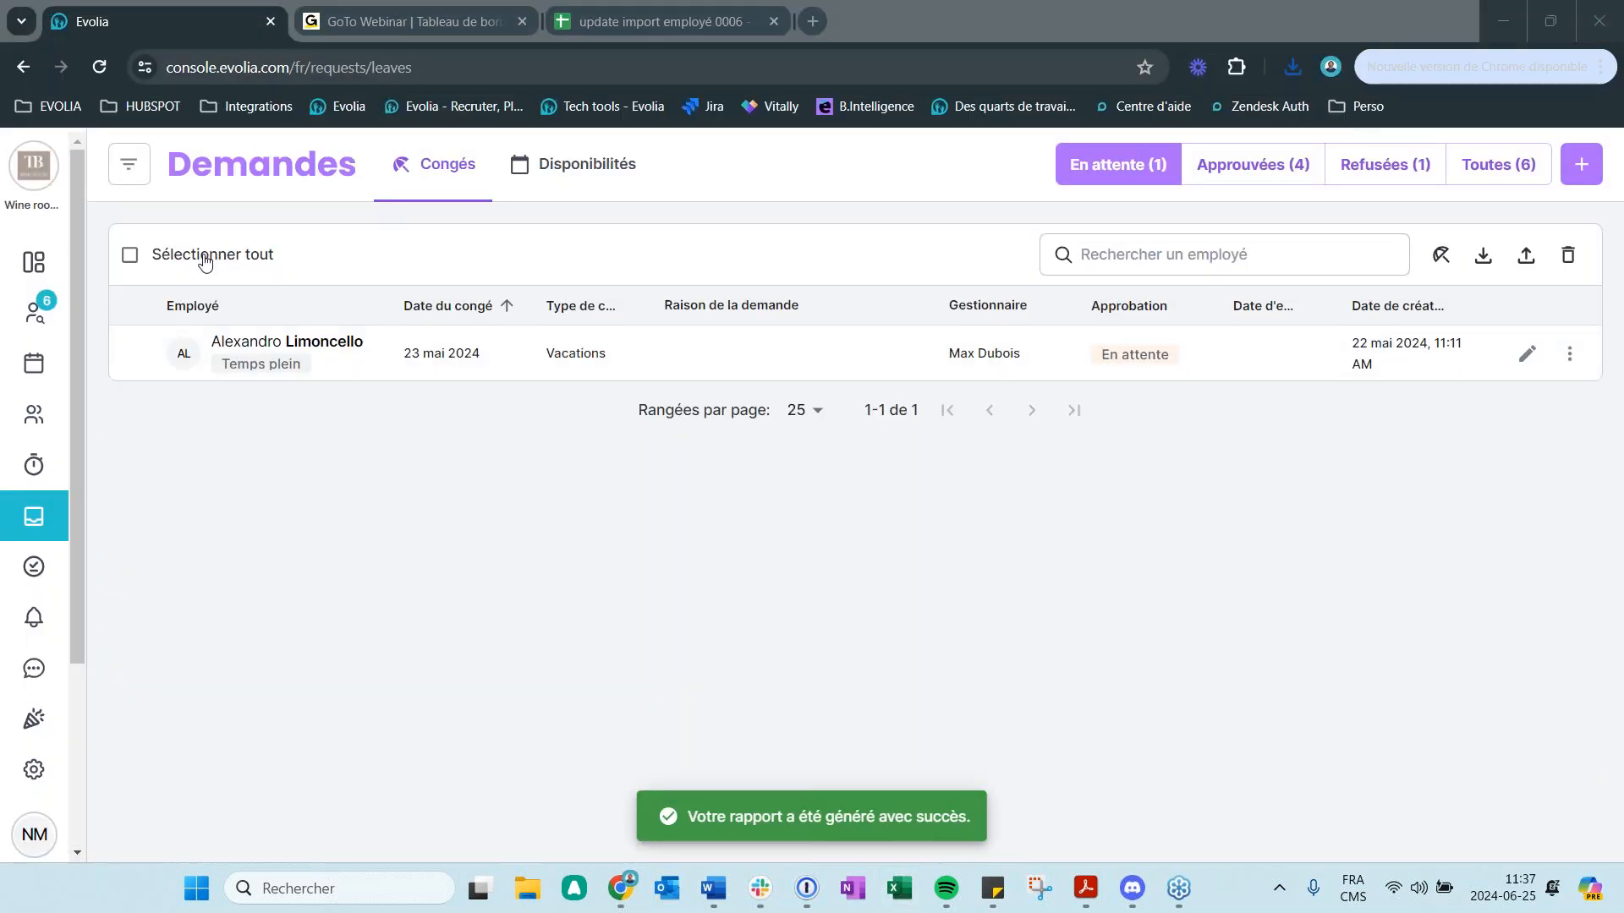
# - Download the leave request import template from the import dialog and open it in Excel
pyautogui.click(1526, 257)
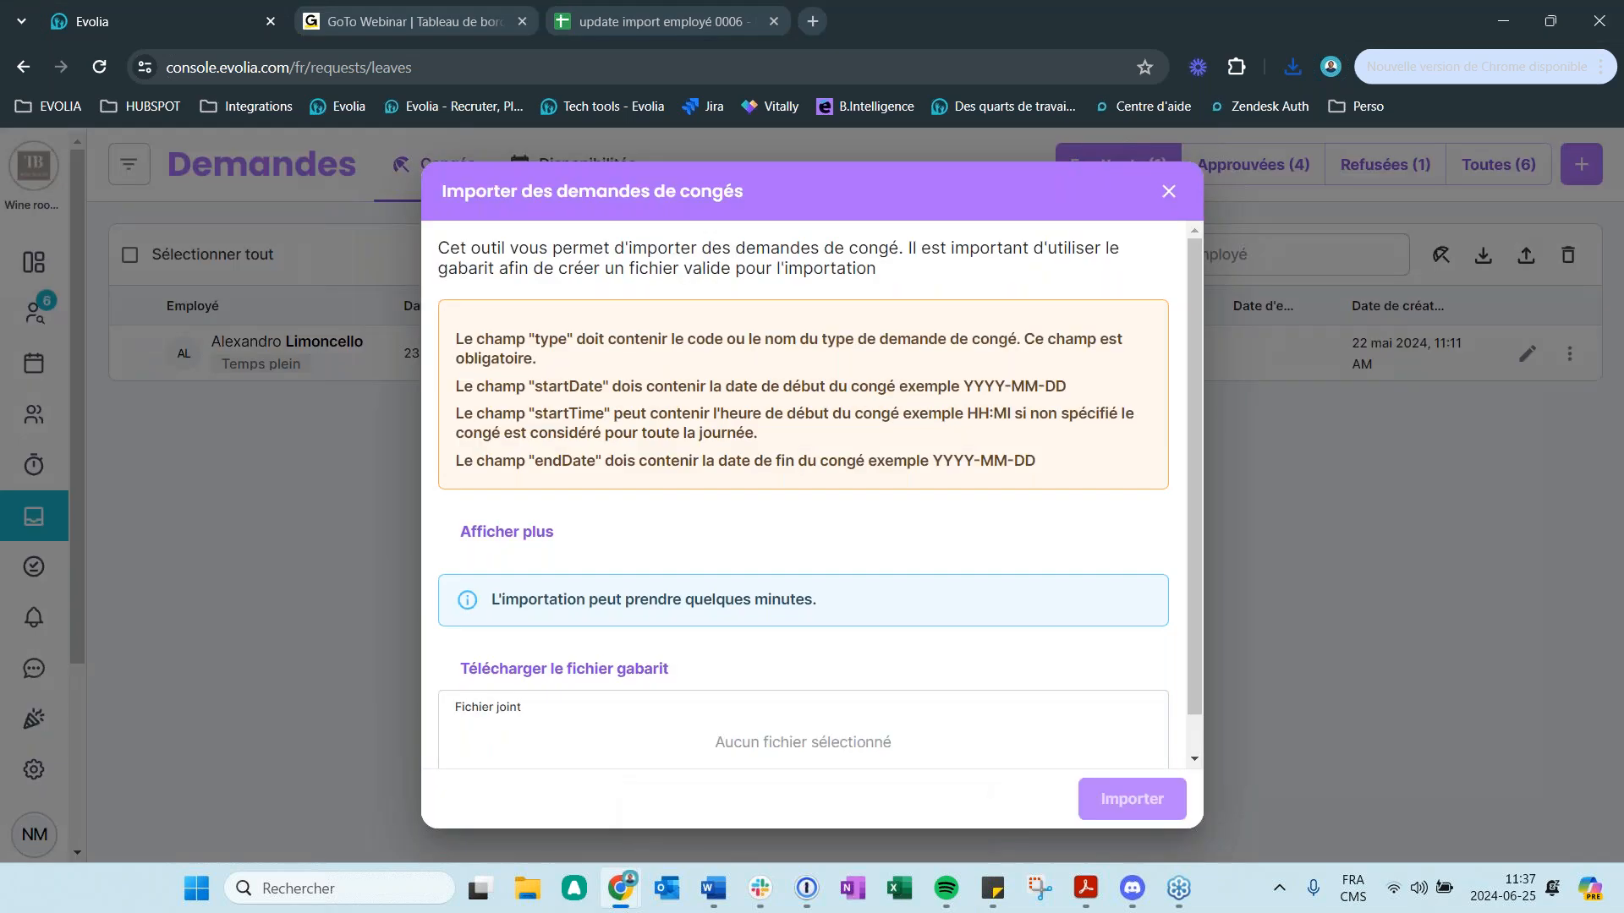
pyautogui.click(564, 669)
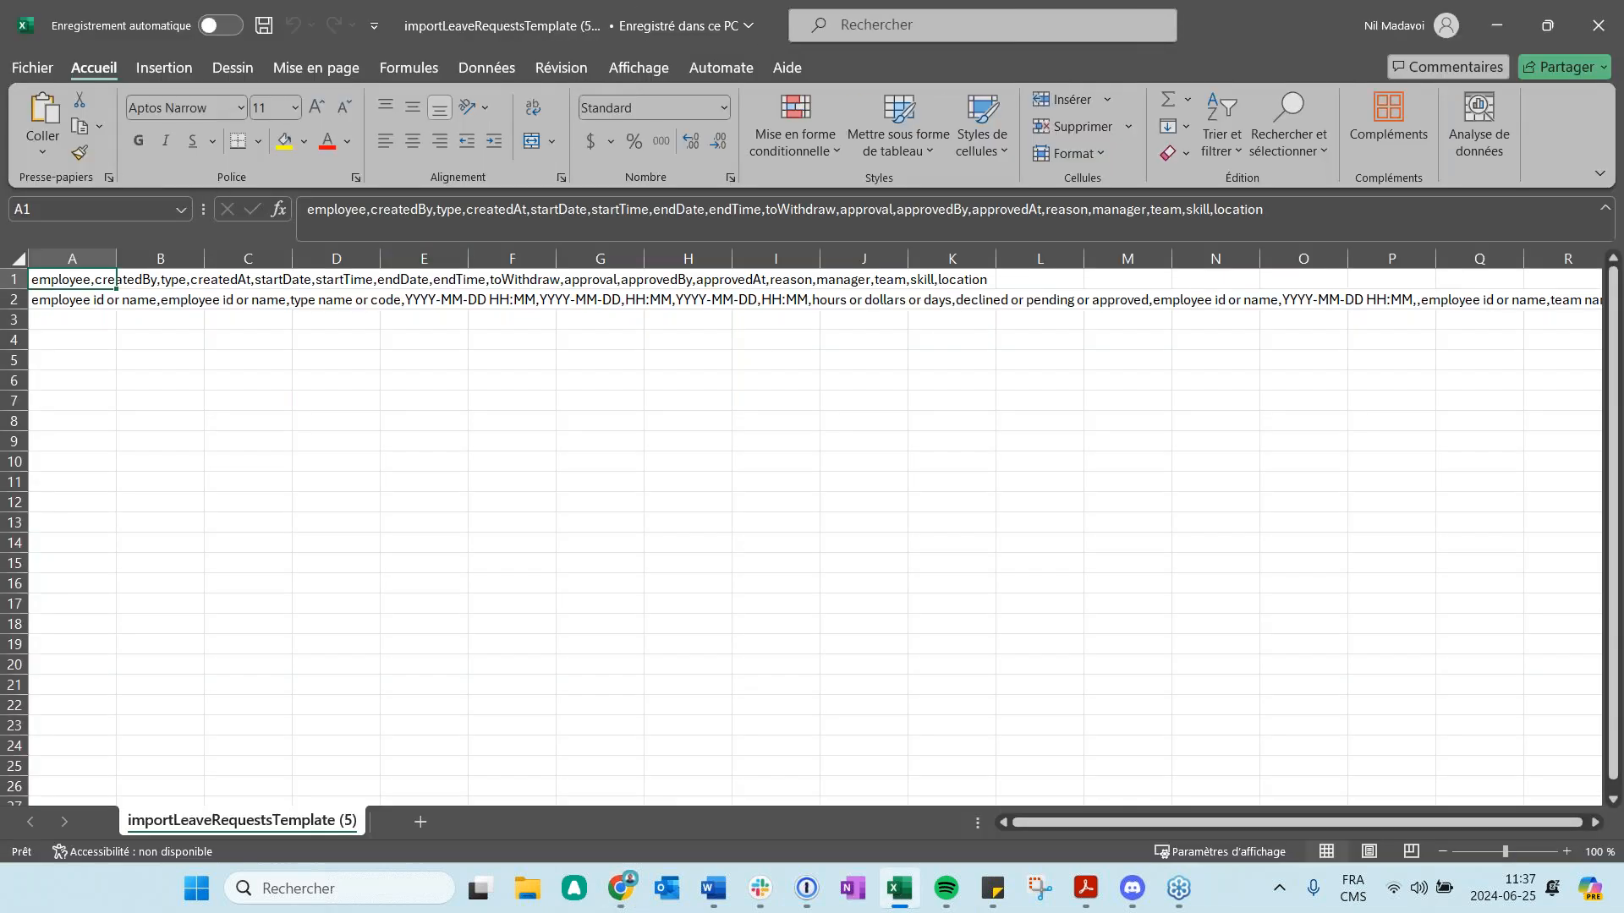
# - Split the comma-separated text in column A into separate columns as delimited data with the Standard format
pyautogui.click(71, 258)
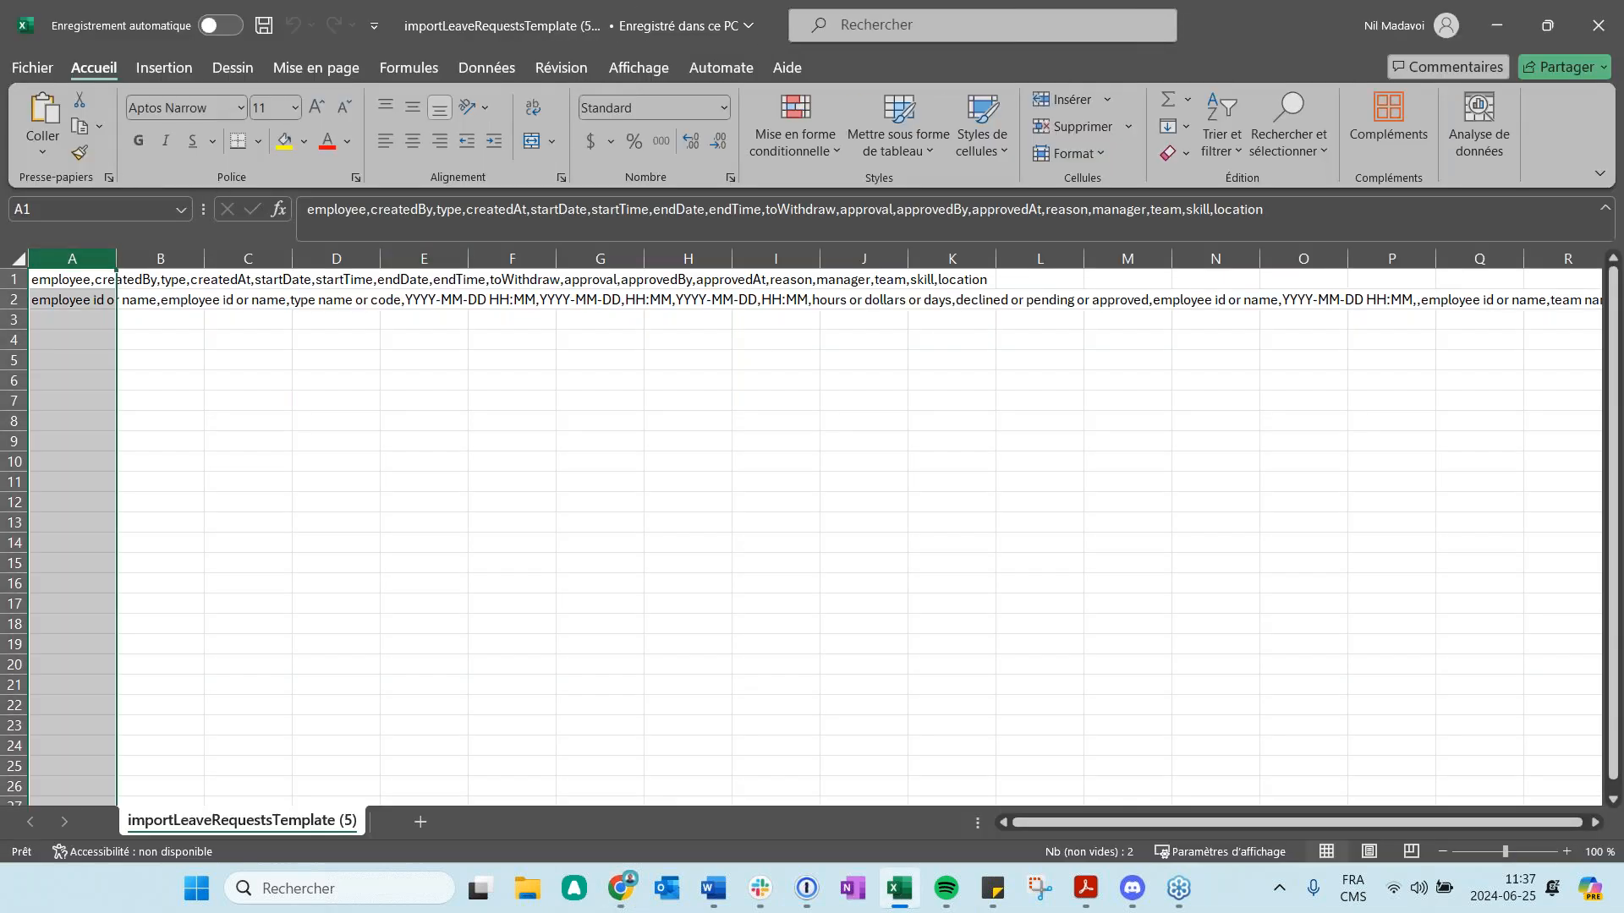
pyautogui.click(486, 68)
pyautogui.click(1221, 118)
pyautogui.click(560, 433)
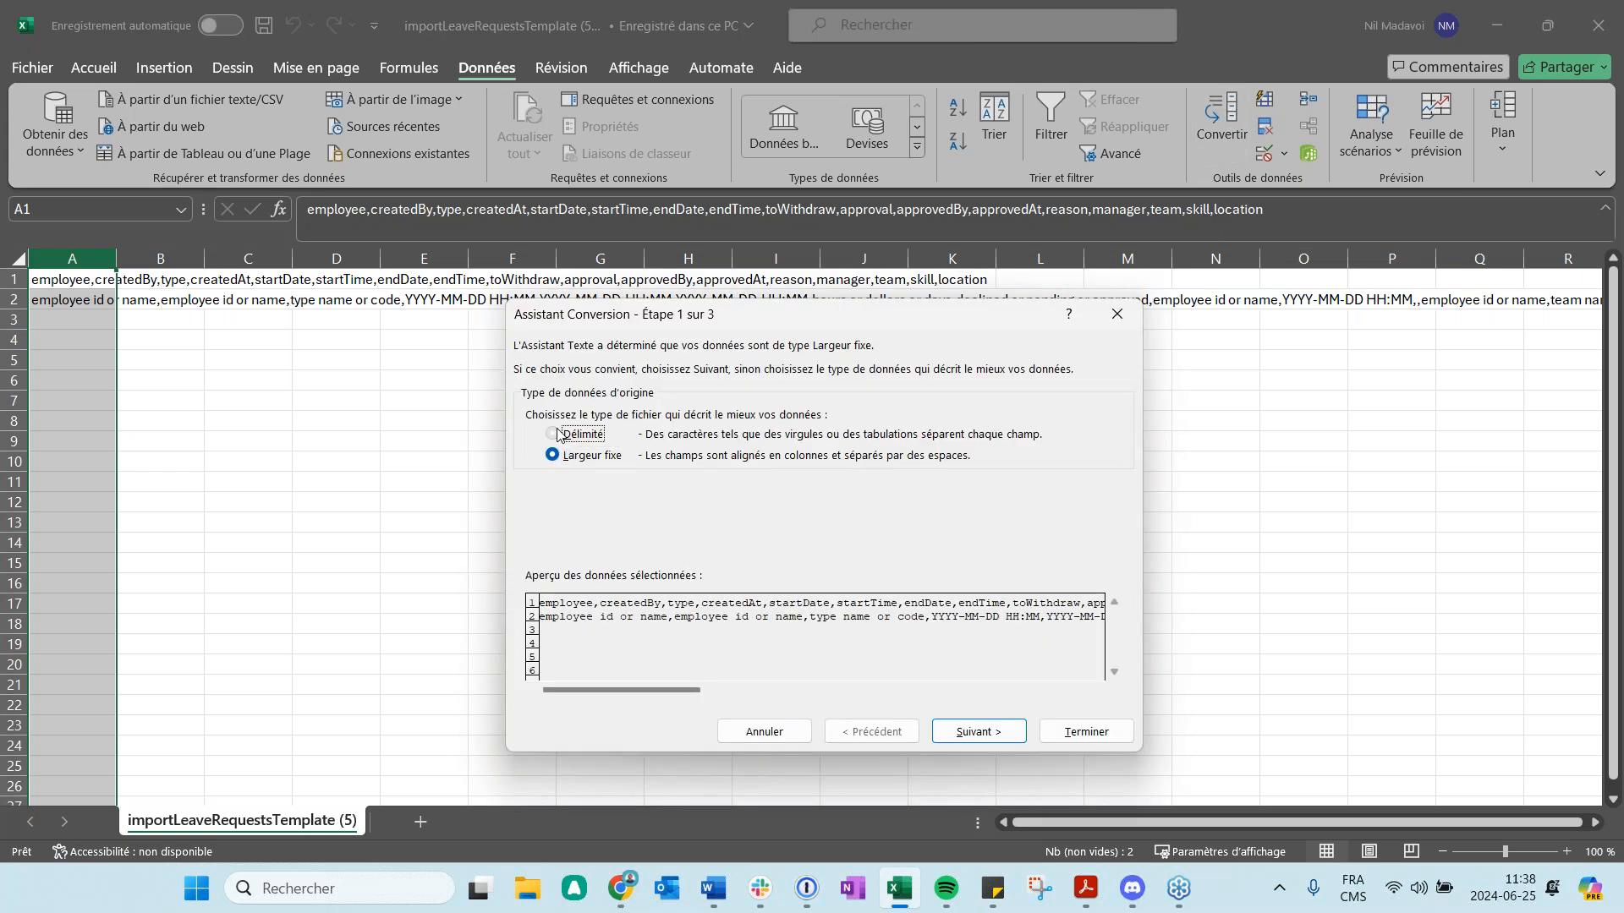
pyautogui.click(973, 731)
pyautogui.click(532, 452)
pyautogui.click(532, 474)
pyautogui.click(532, 474)
pyautogui.click(980, 732)
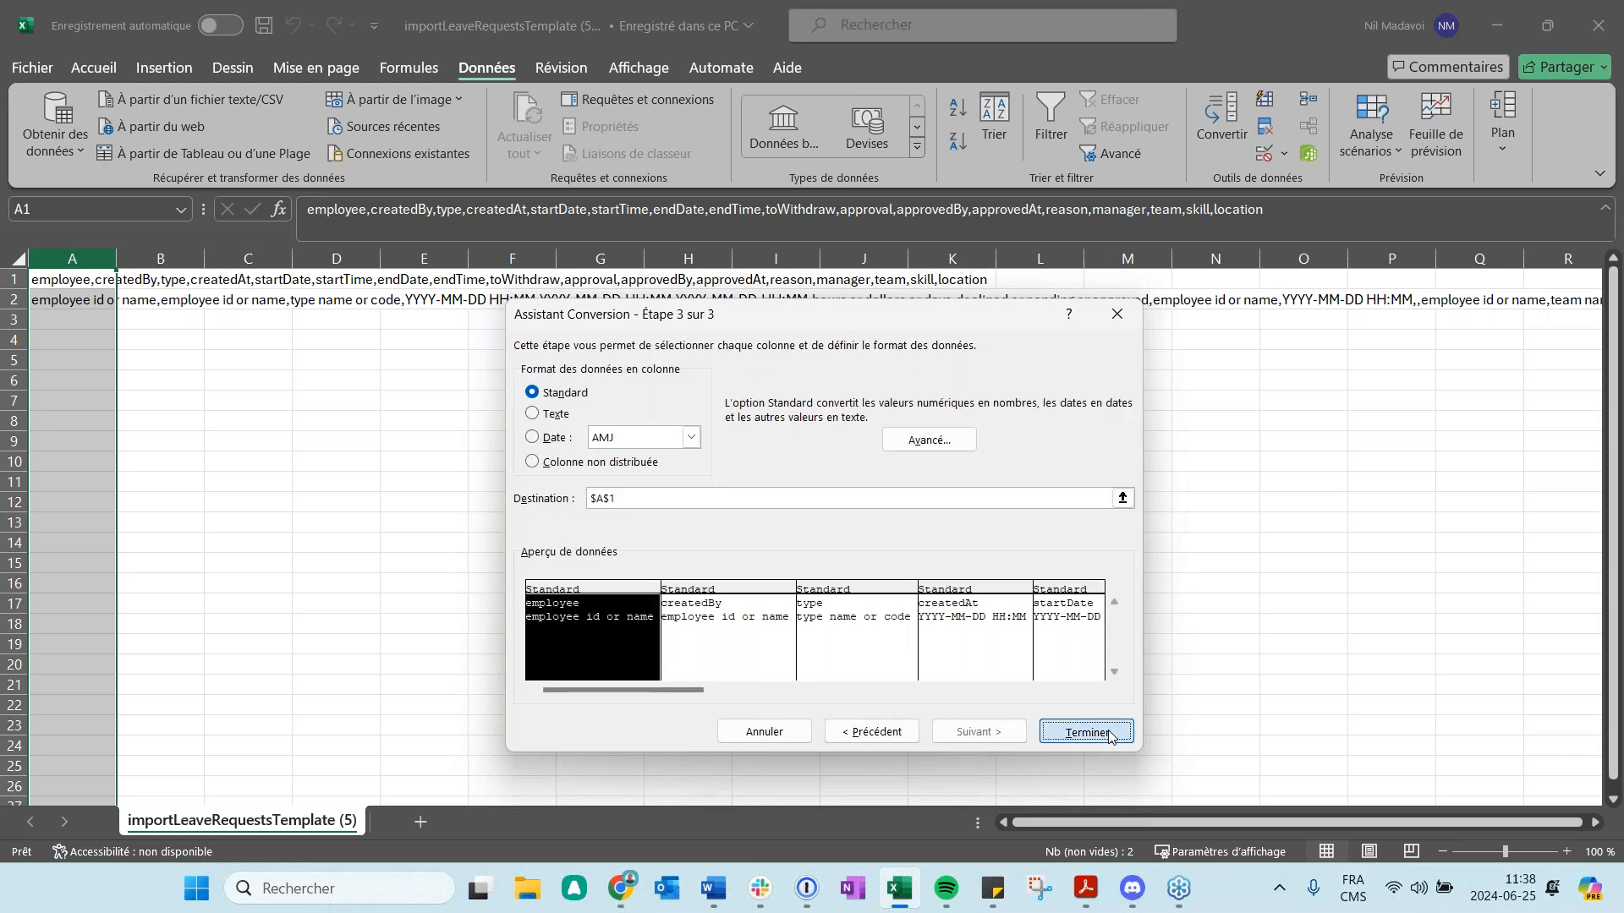
pyautogui.click(1087, 732)
pyautogui.click(421, 623)
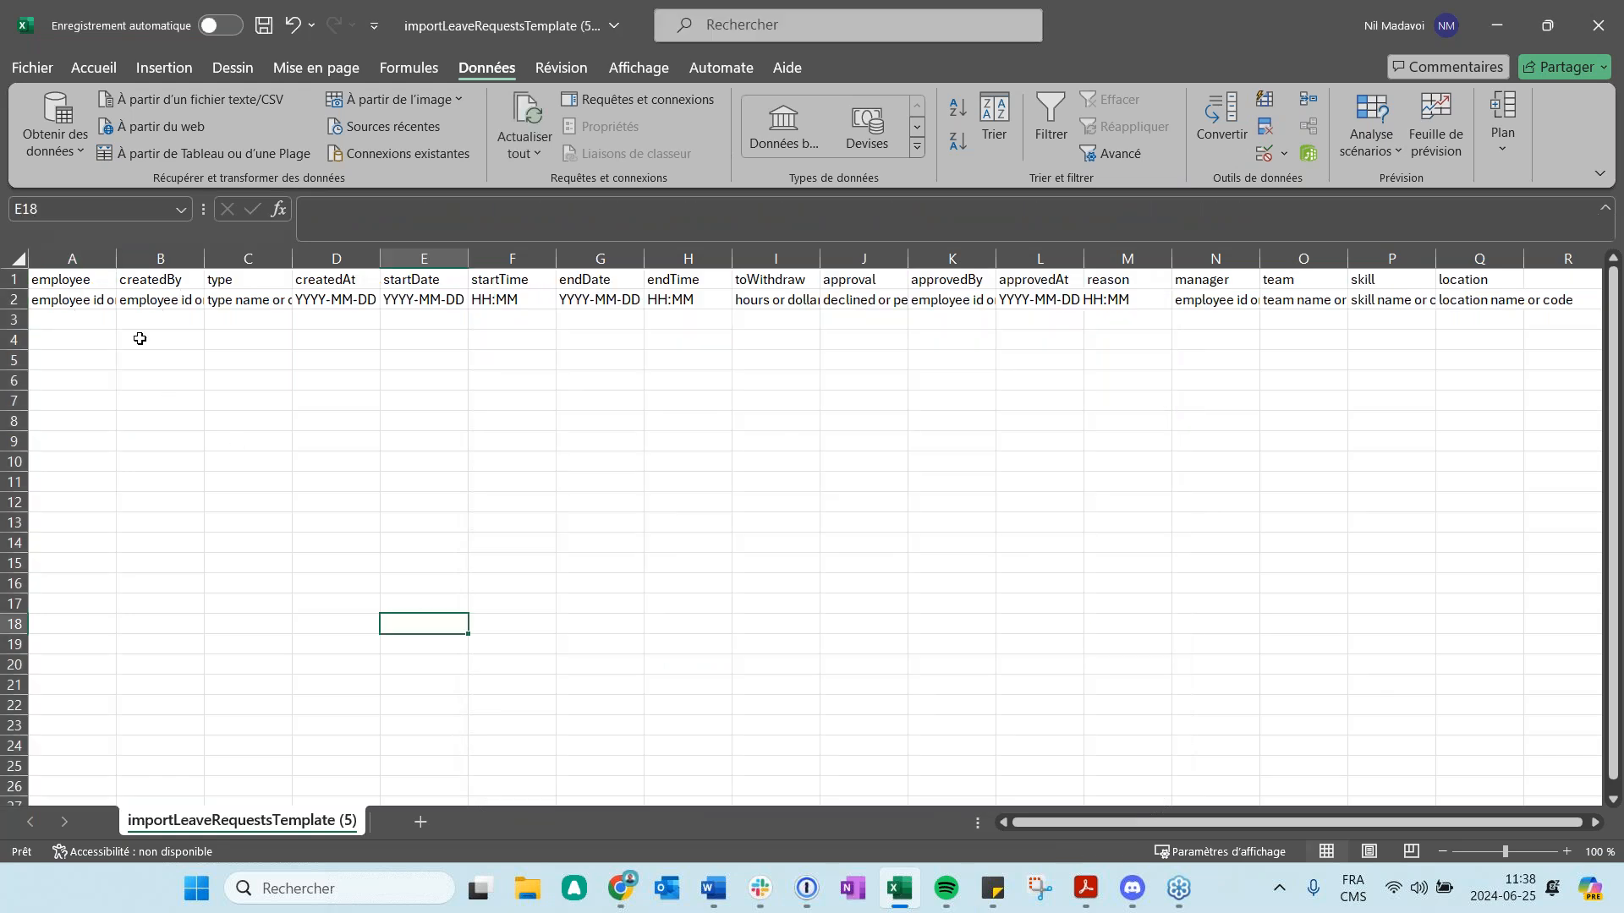
# - Widen the employee, createdBy and type columns and check their sample entries in row 2
pyautogui.click(91, 303)
pyautogui.click(149, 299)
pyautogui.moveTo(204, 258); pyautogui.dragTo(297, 263)
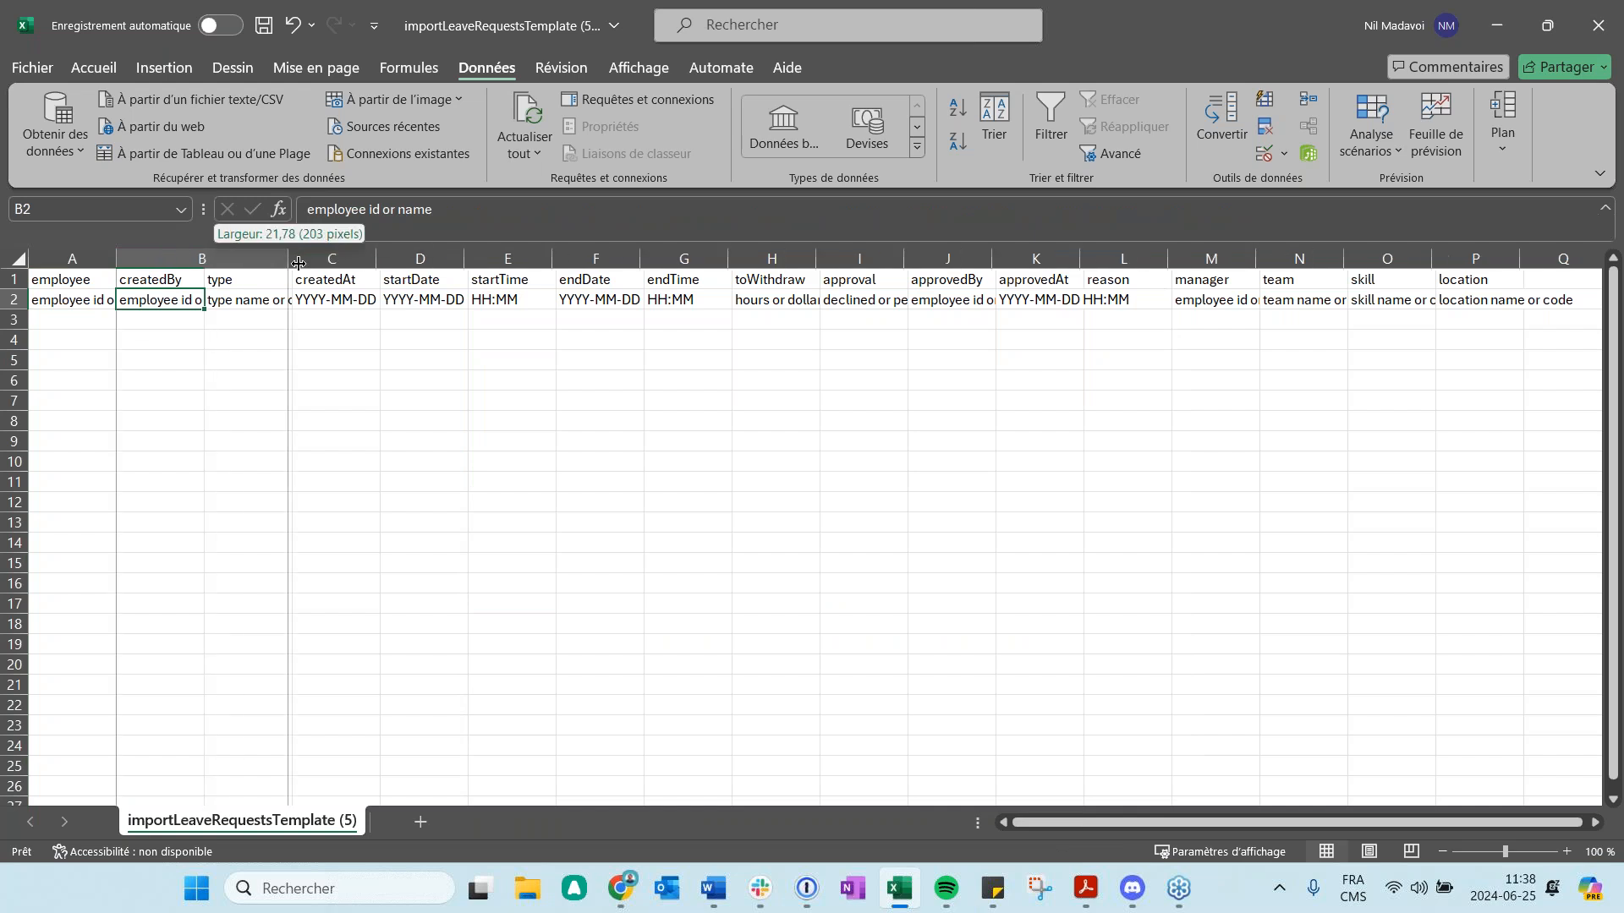
pyautogui.moveTo(117, 258); pyautogui.dragTo(181, 258)
pyautogui.click(108, 300)
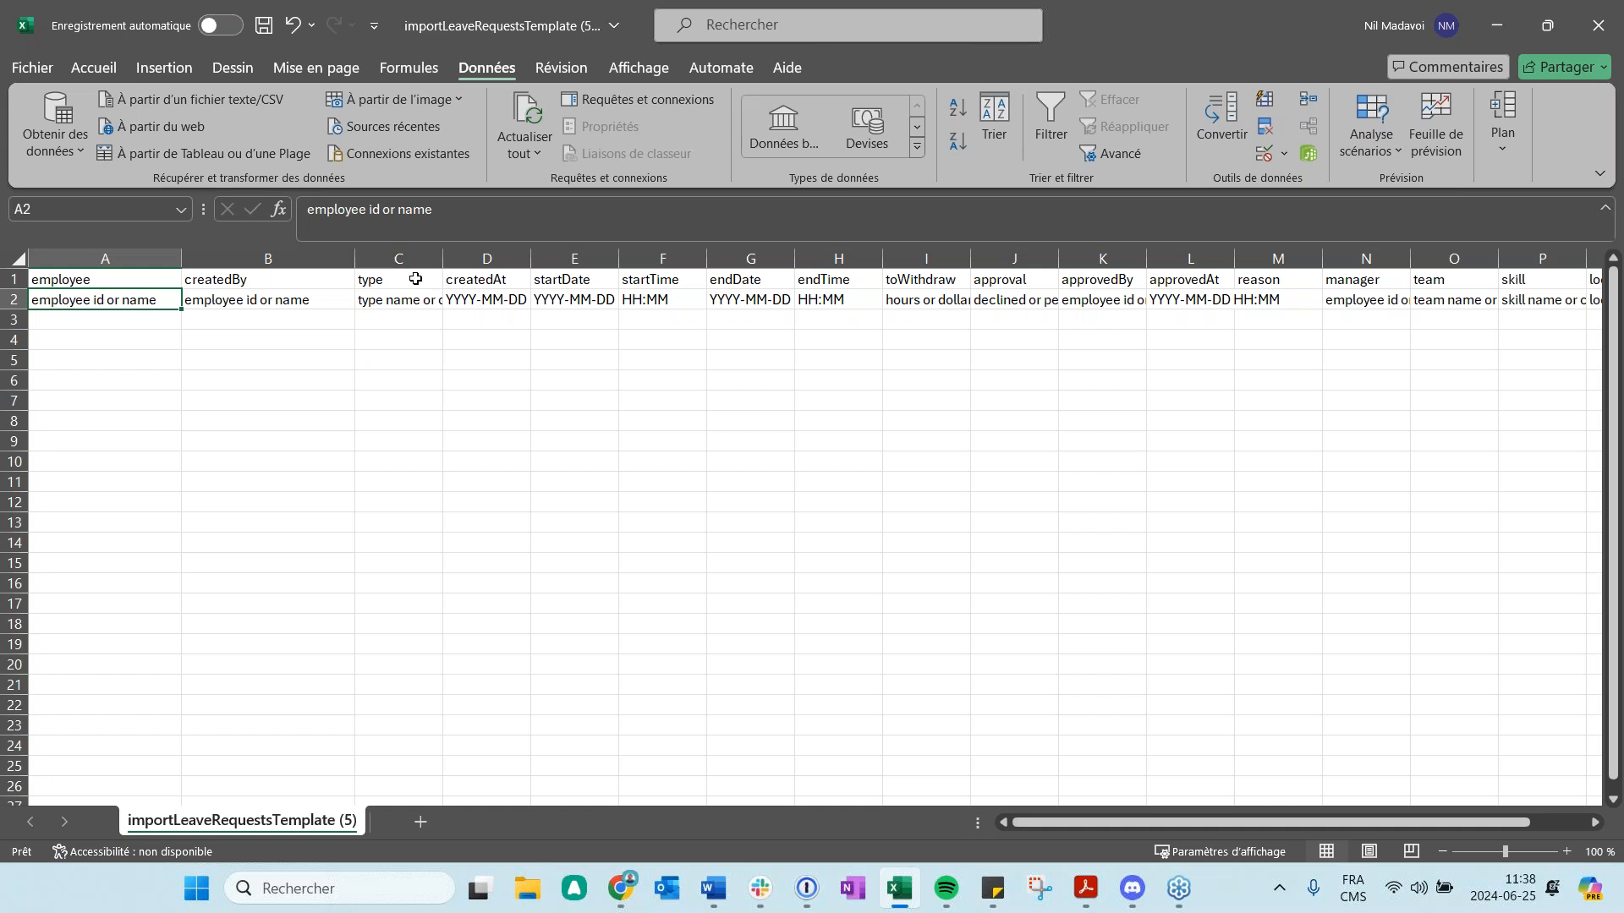
pyautogui.moveTo(442, 258); pyautogui.dragTo(487, 258)
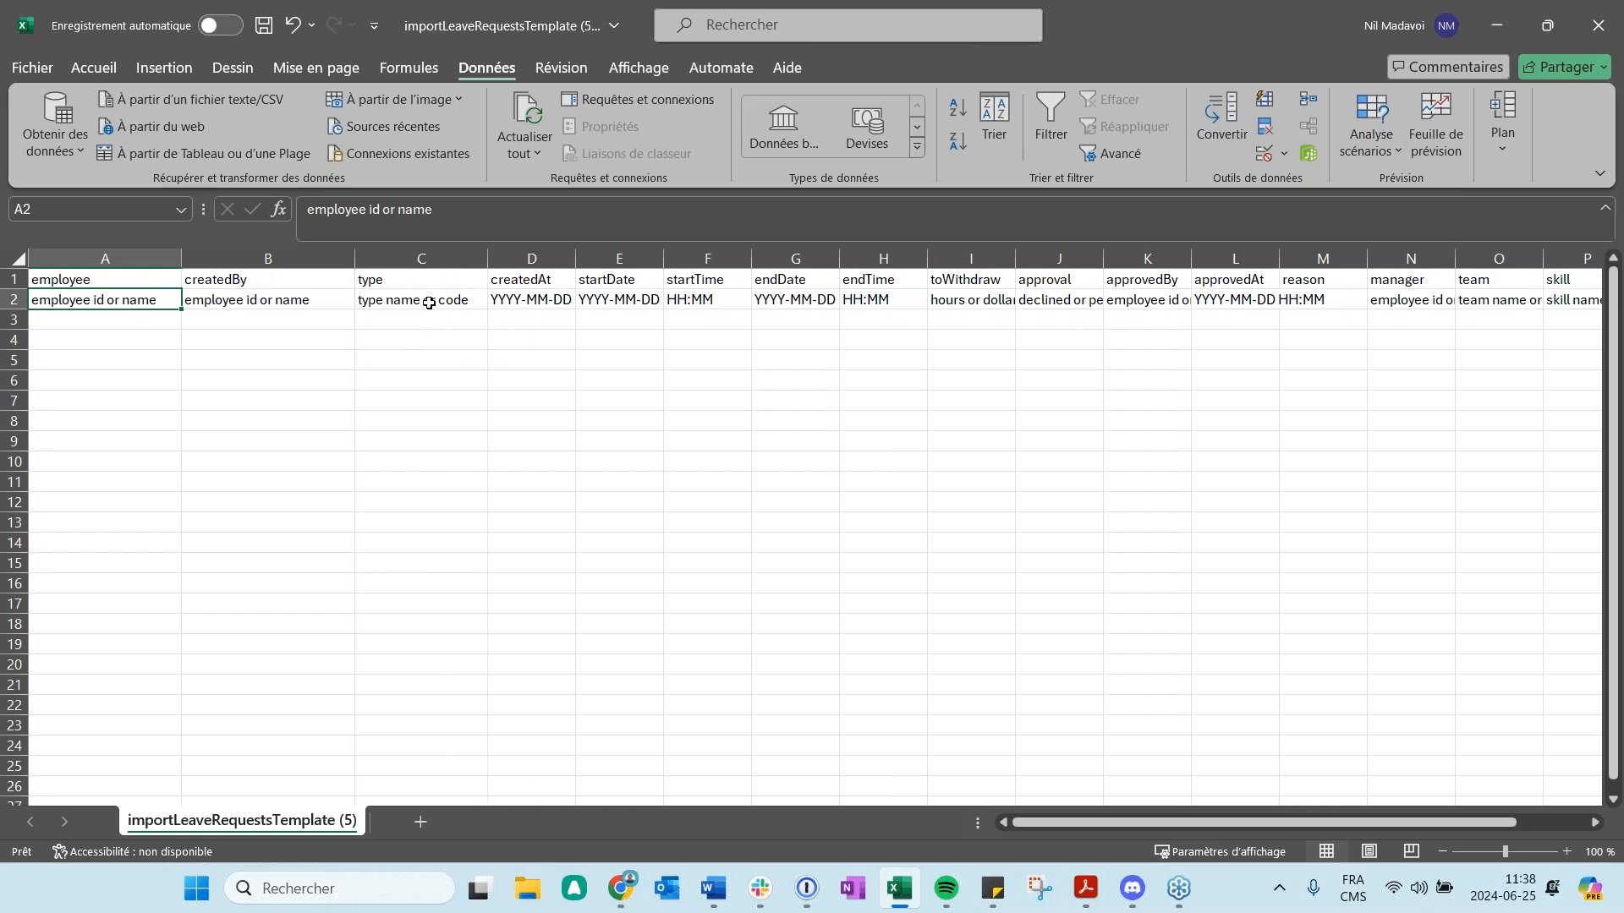
pyautogui.click(429, 302)
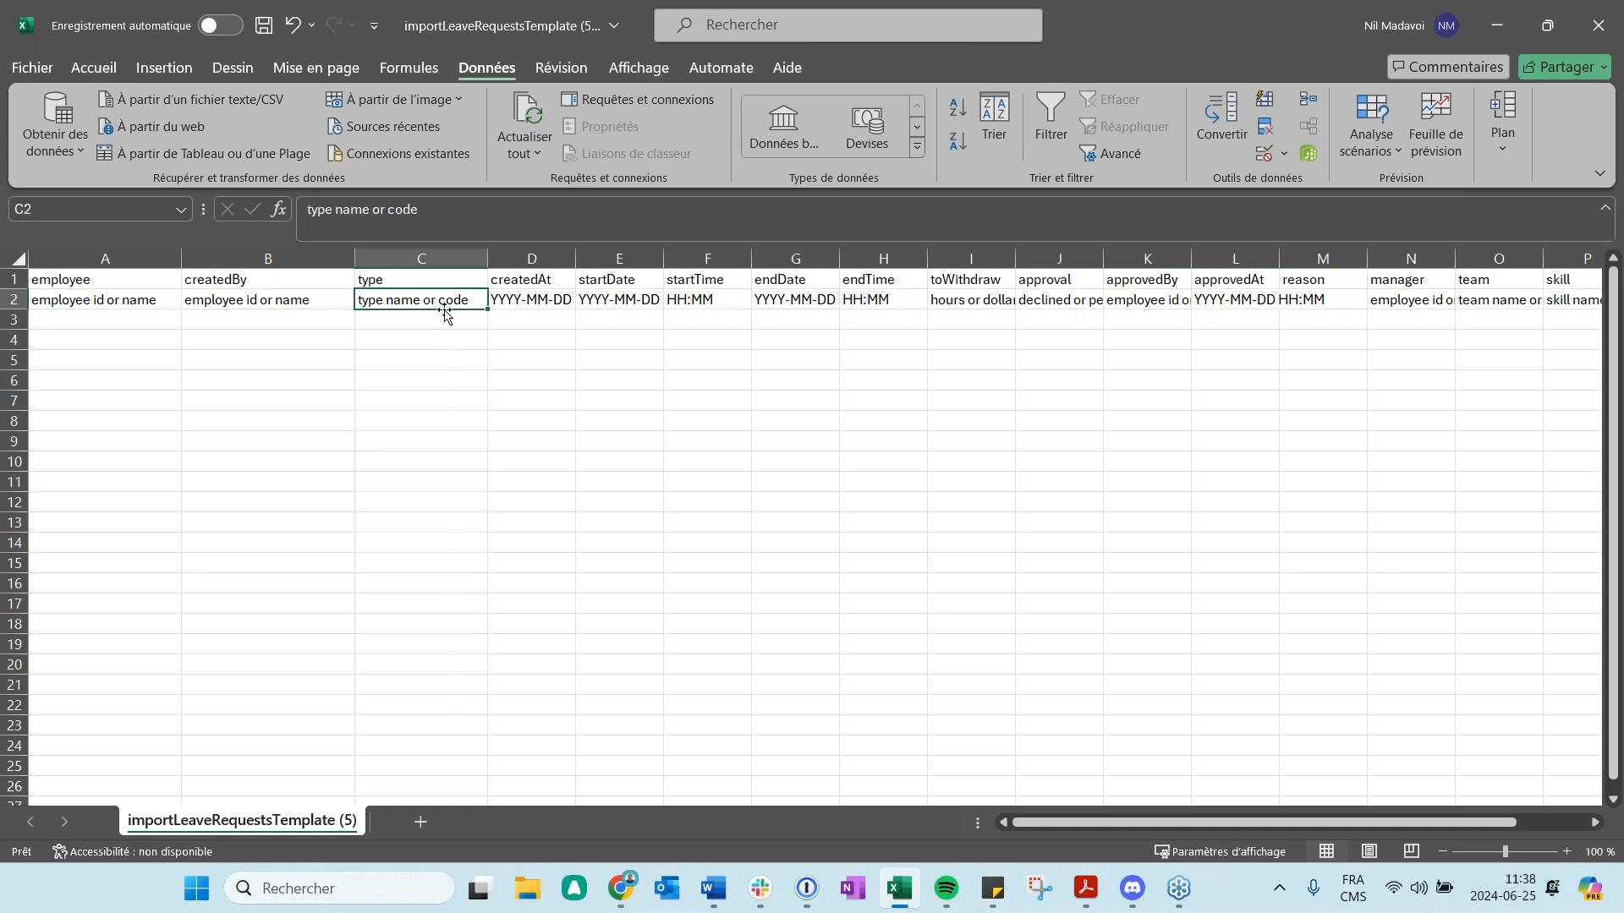
# - Widen the createdAt and startDate columns and check the expected date and time formats through endTime
pyautogui.moveTo(575, 258); pyautogui.dragTo(599, 258)
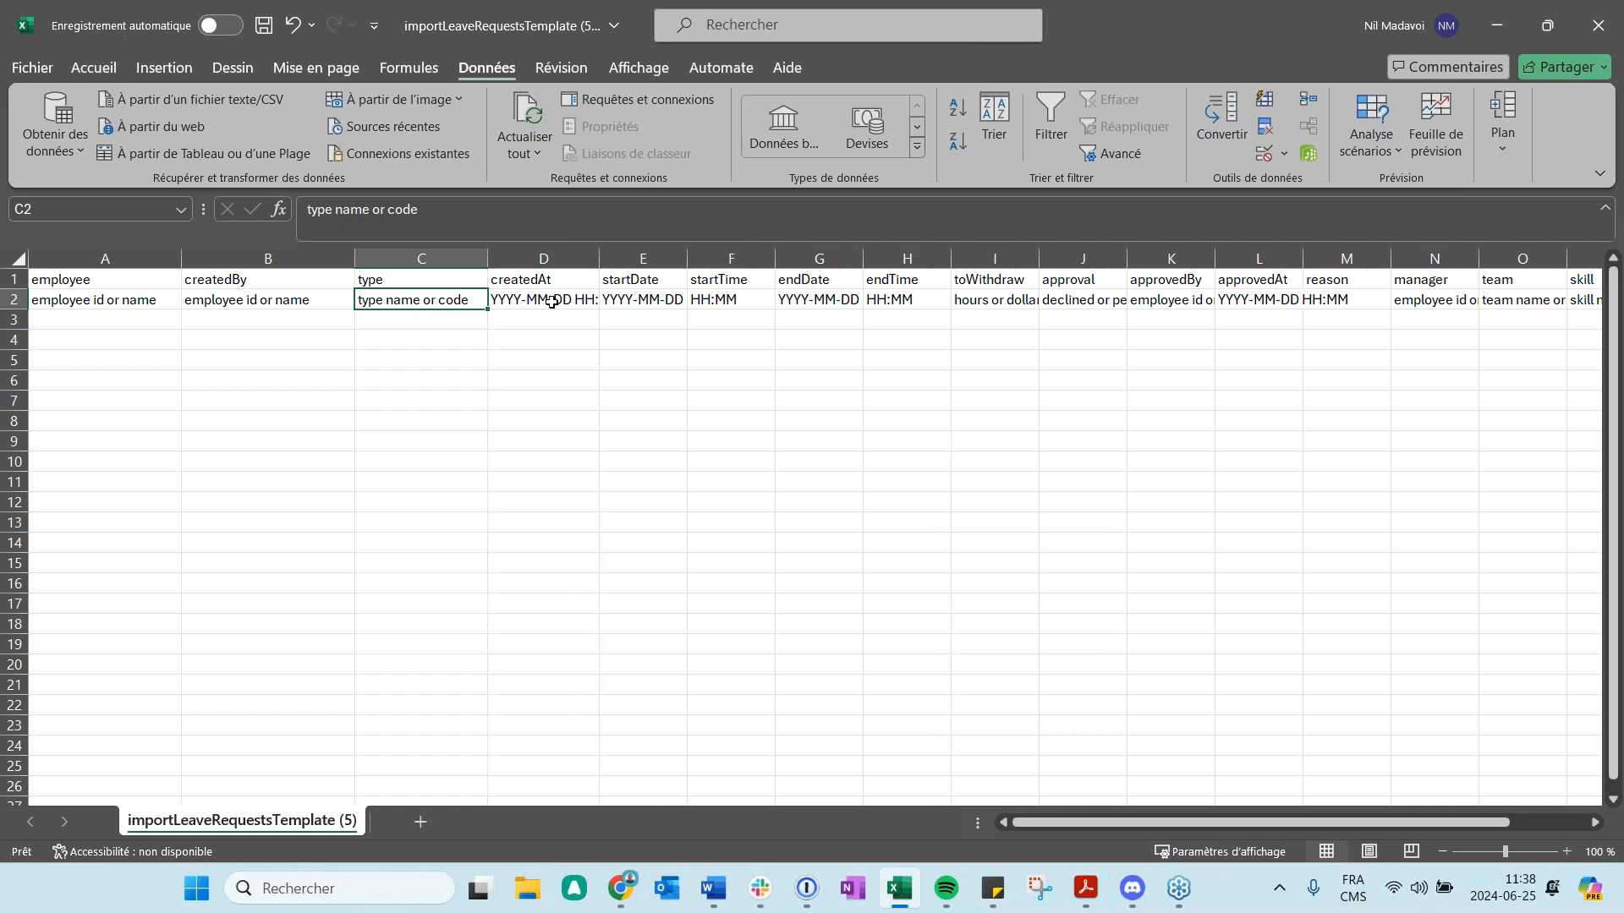
pyautogui.click(541, 301)
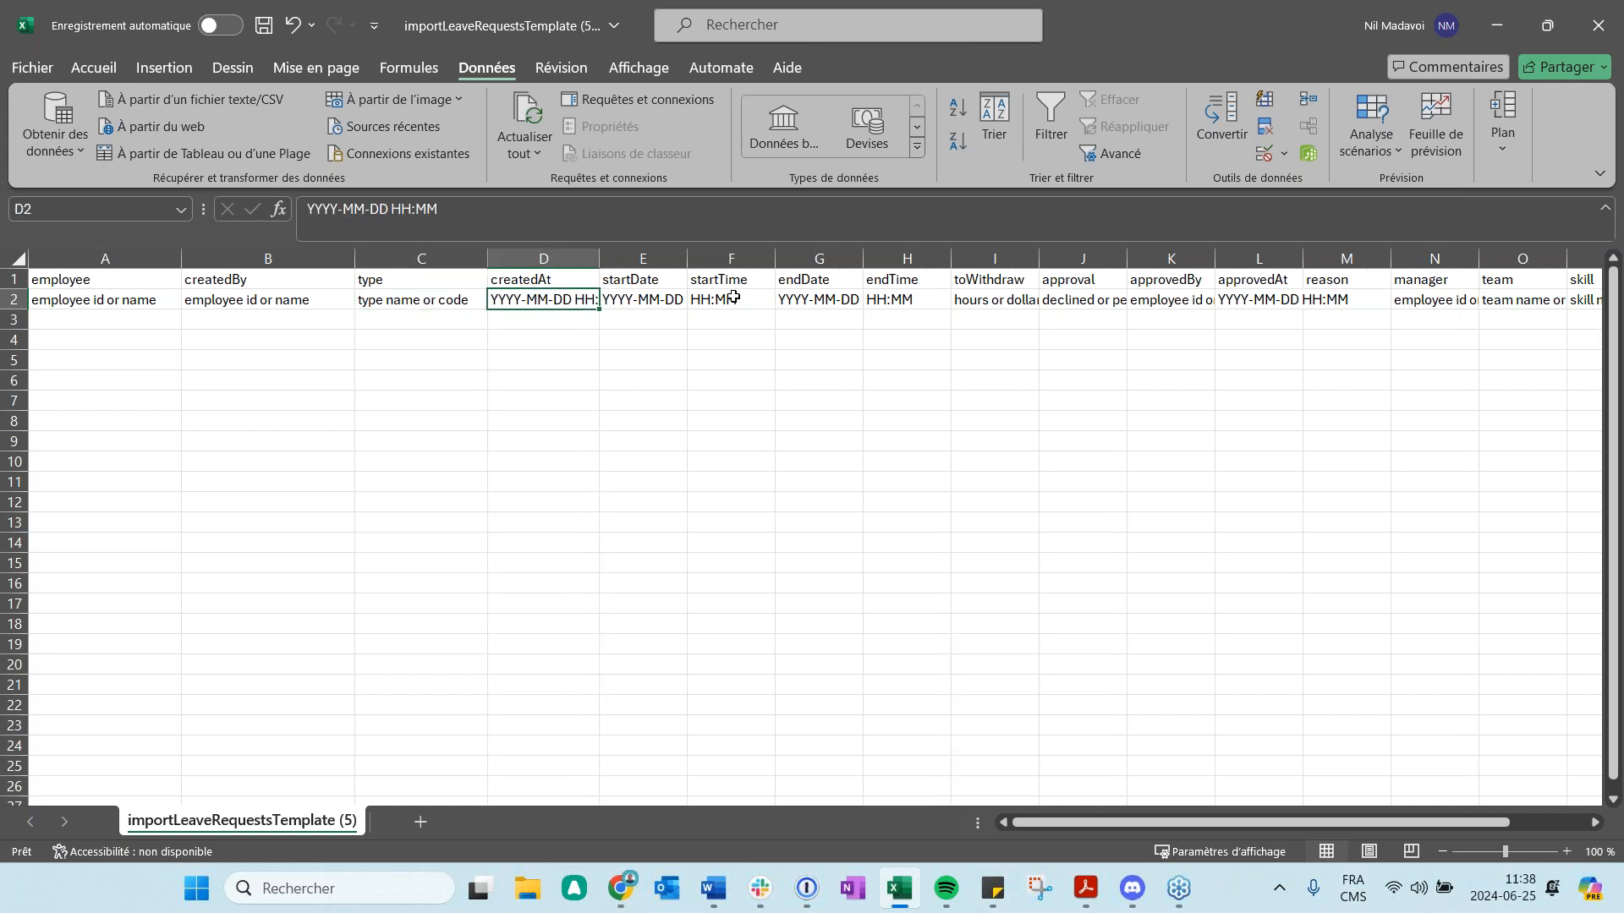
pyautogui.moveTo(688, 264); pyautogui.dragTo(711, 264)
pyautogui.click(674, 304)
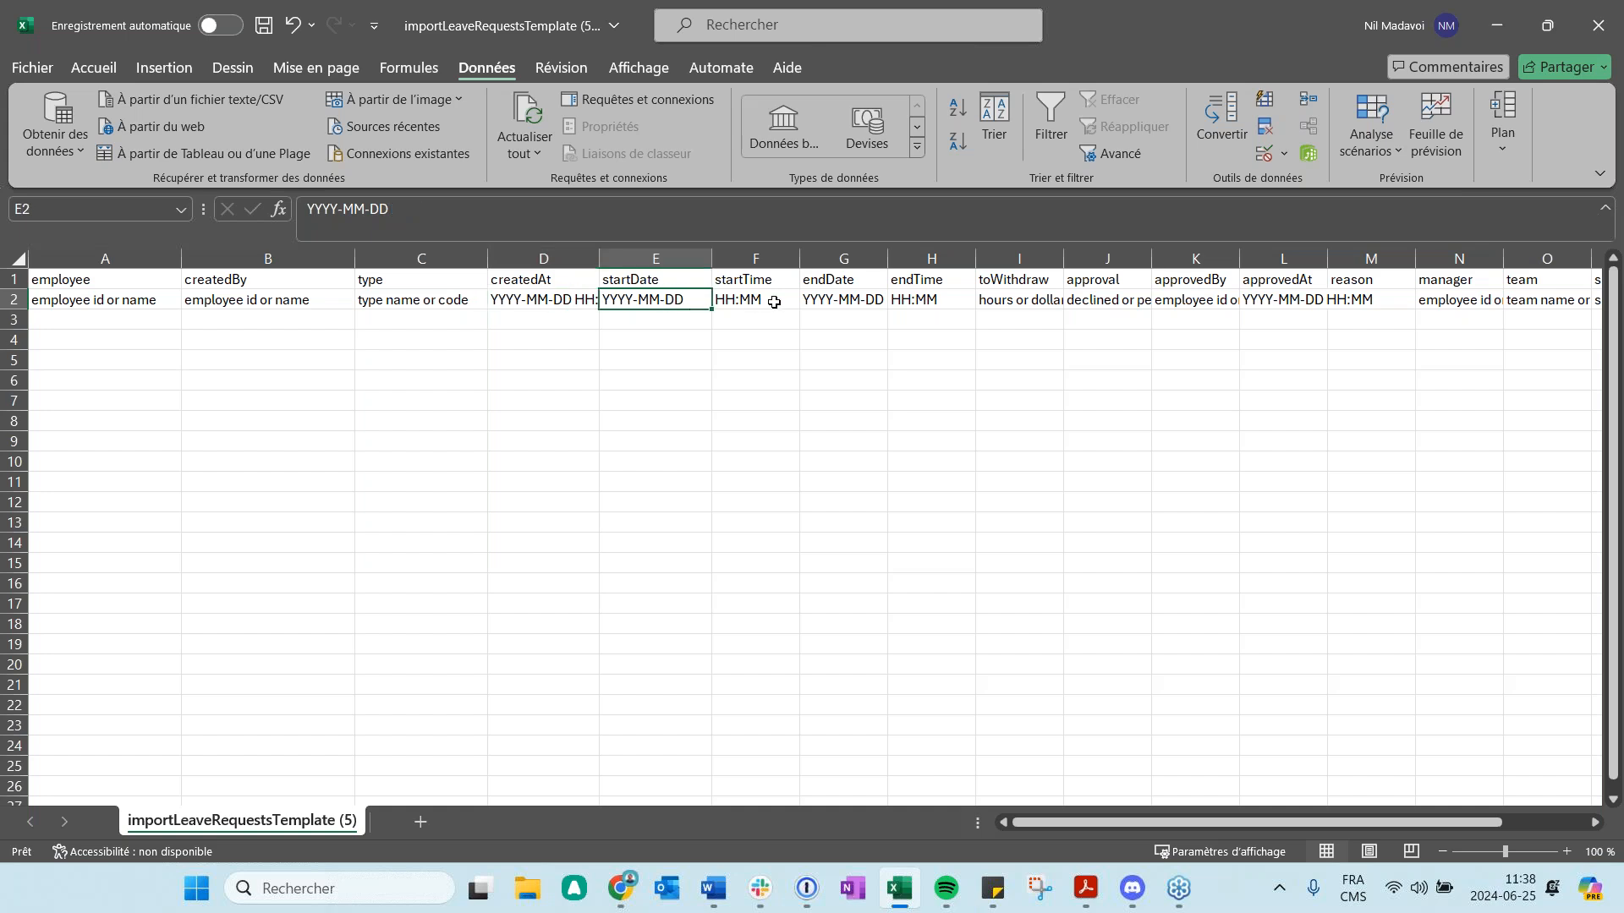
pyautogui.click(768, 302)
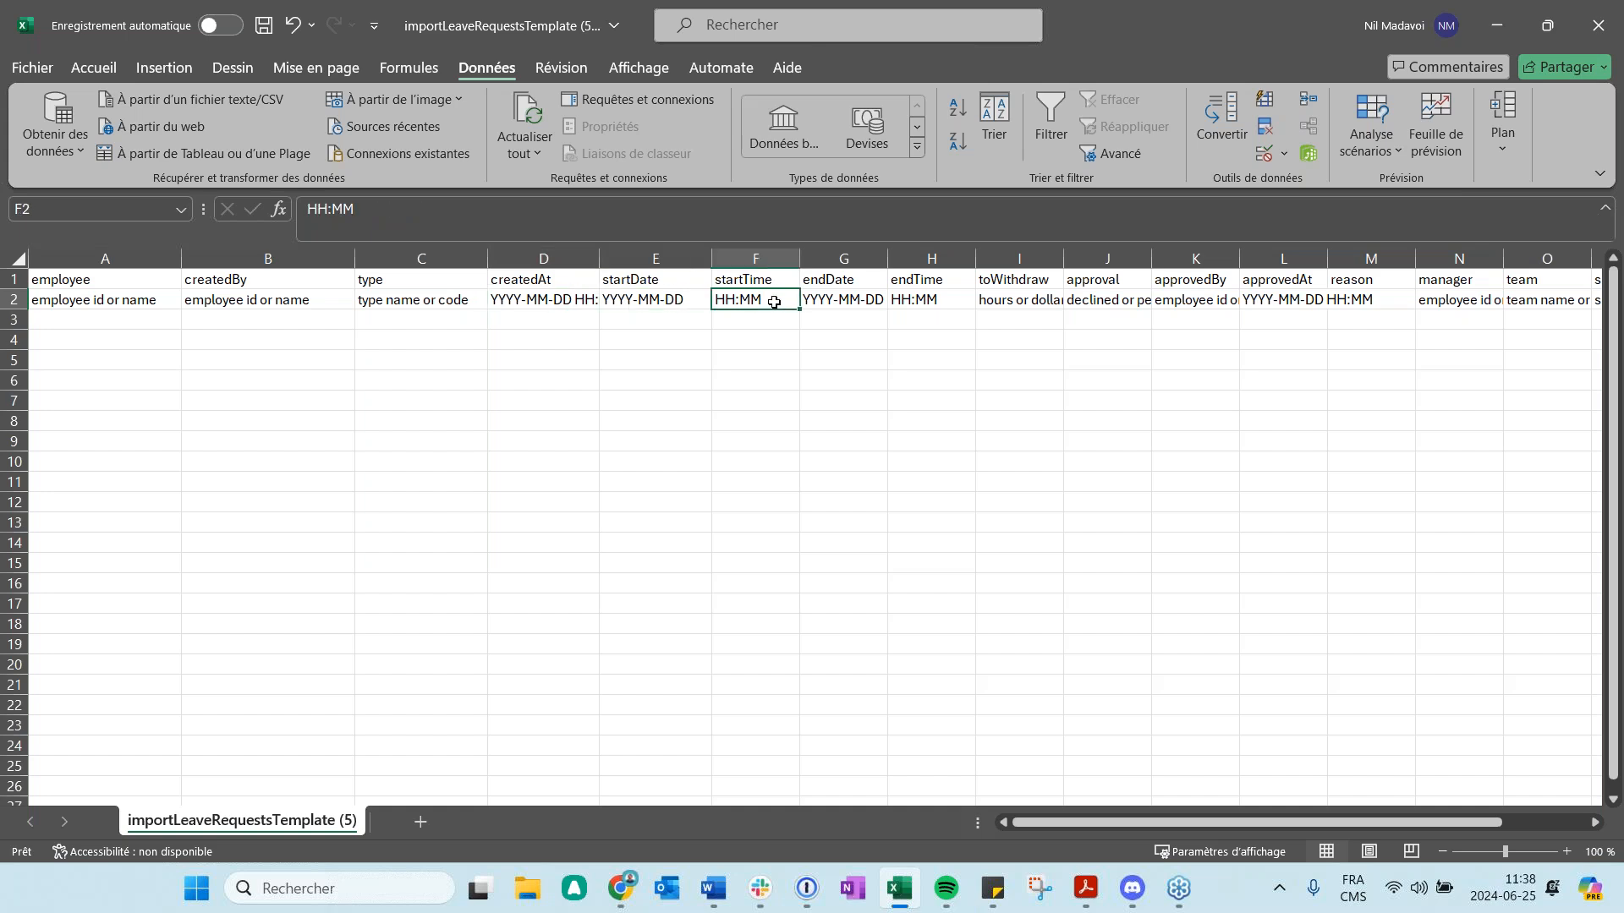
pyautogui.click(829, 306)
pyautogui.click(920, 308)
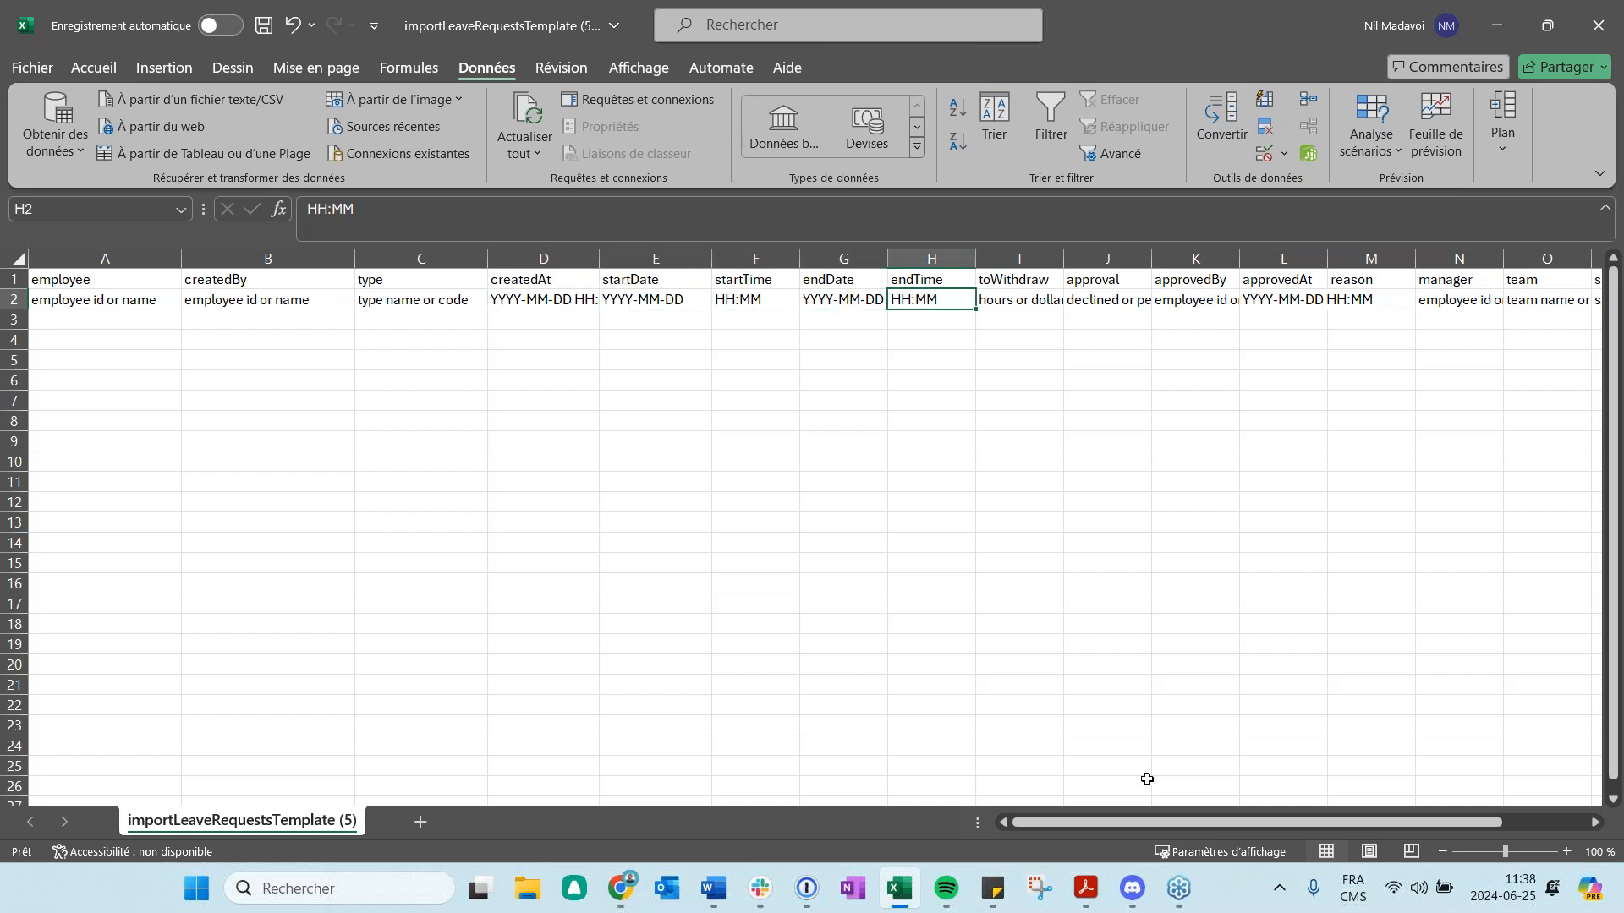
# - Widen the toWithdraw and approval columns and examine the accepted approval values in J2
pyautogui.moveTo(1147, 823); pyautogui.dragTo(1172, 822)
pyautogui.moveTo(987, 258); pyautogui.dragTo(1172, 258)
pyautogui.click(1111, 302)
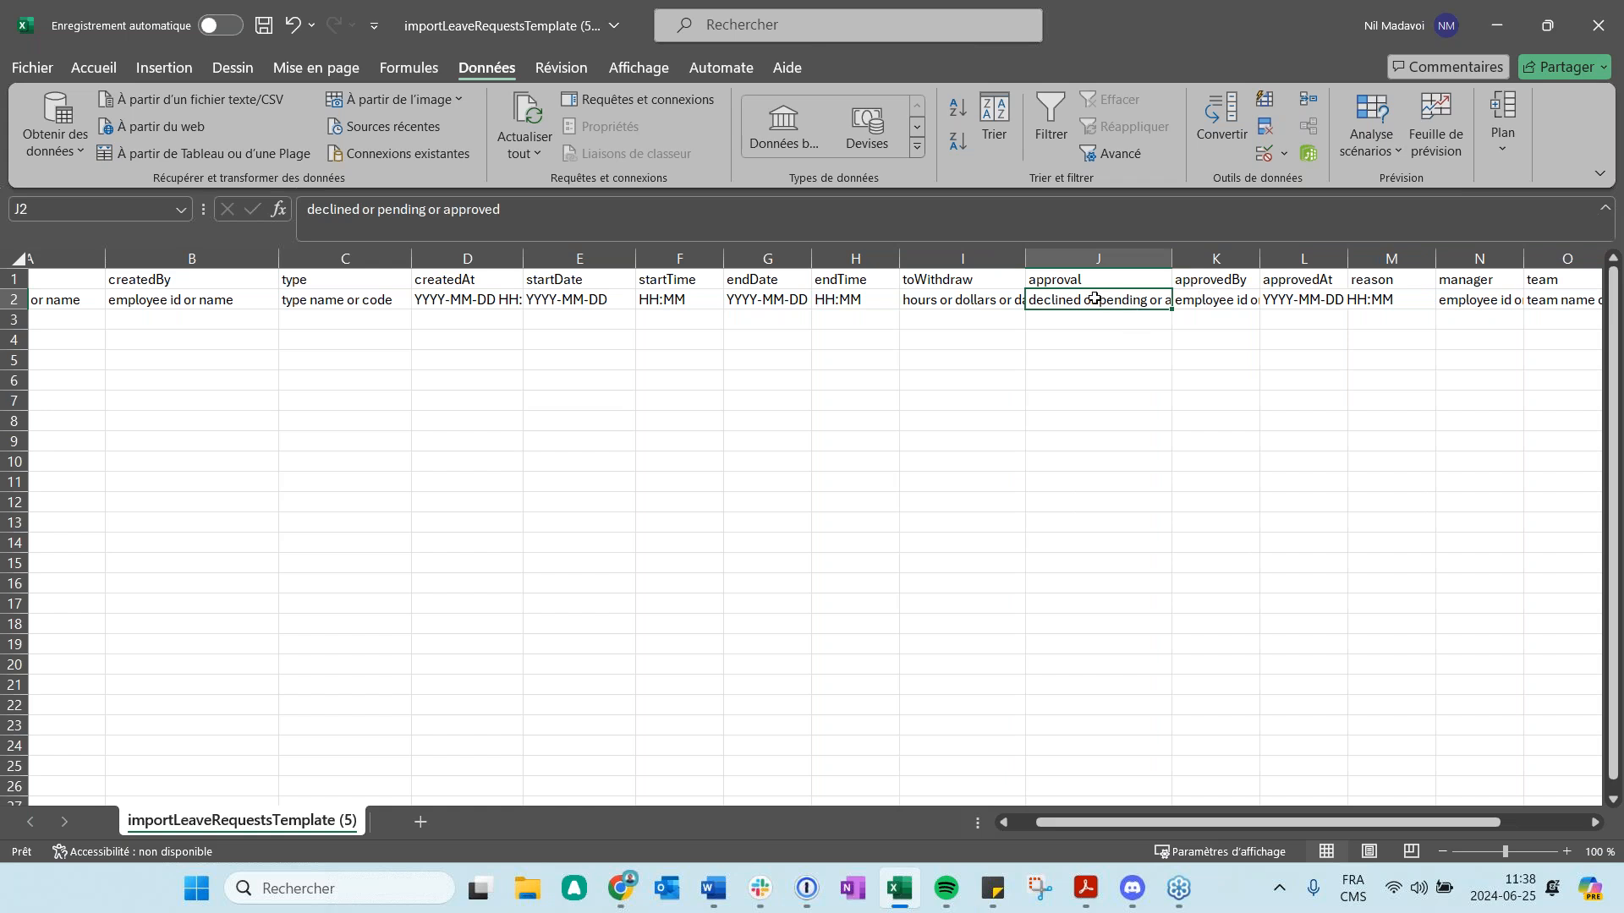
pyautogui.click(560, 221)
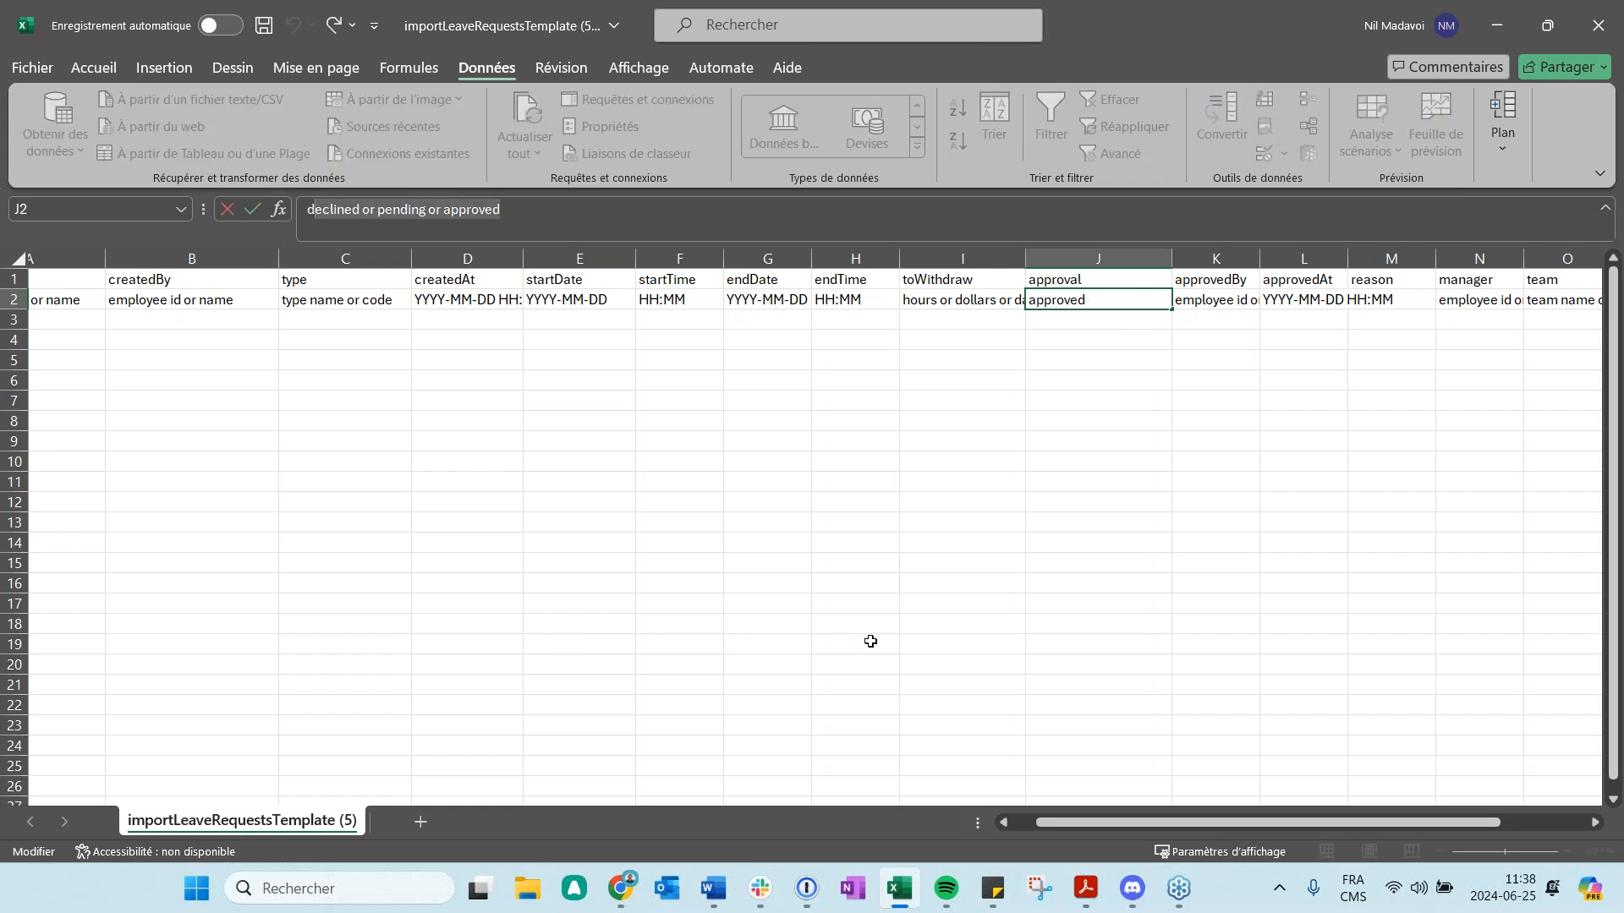
pyautogui.click(867, 643)
pyautogui.click(1092, 305)
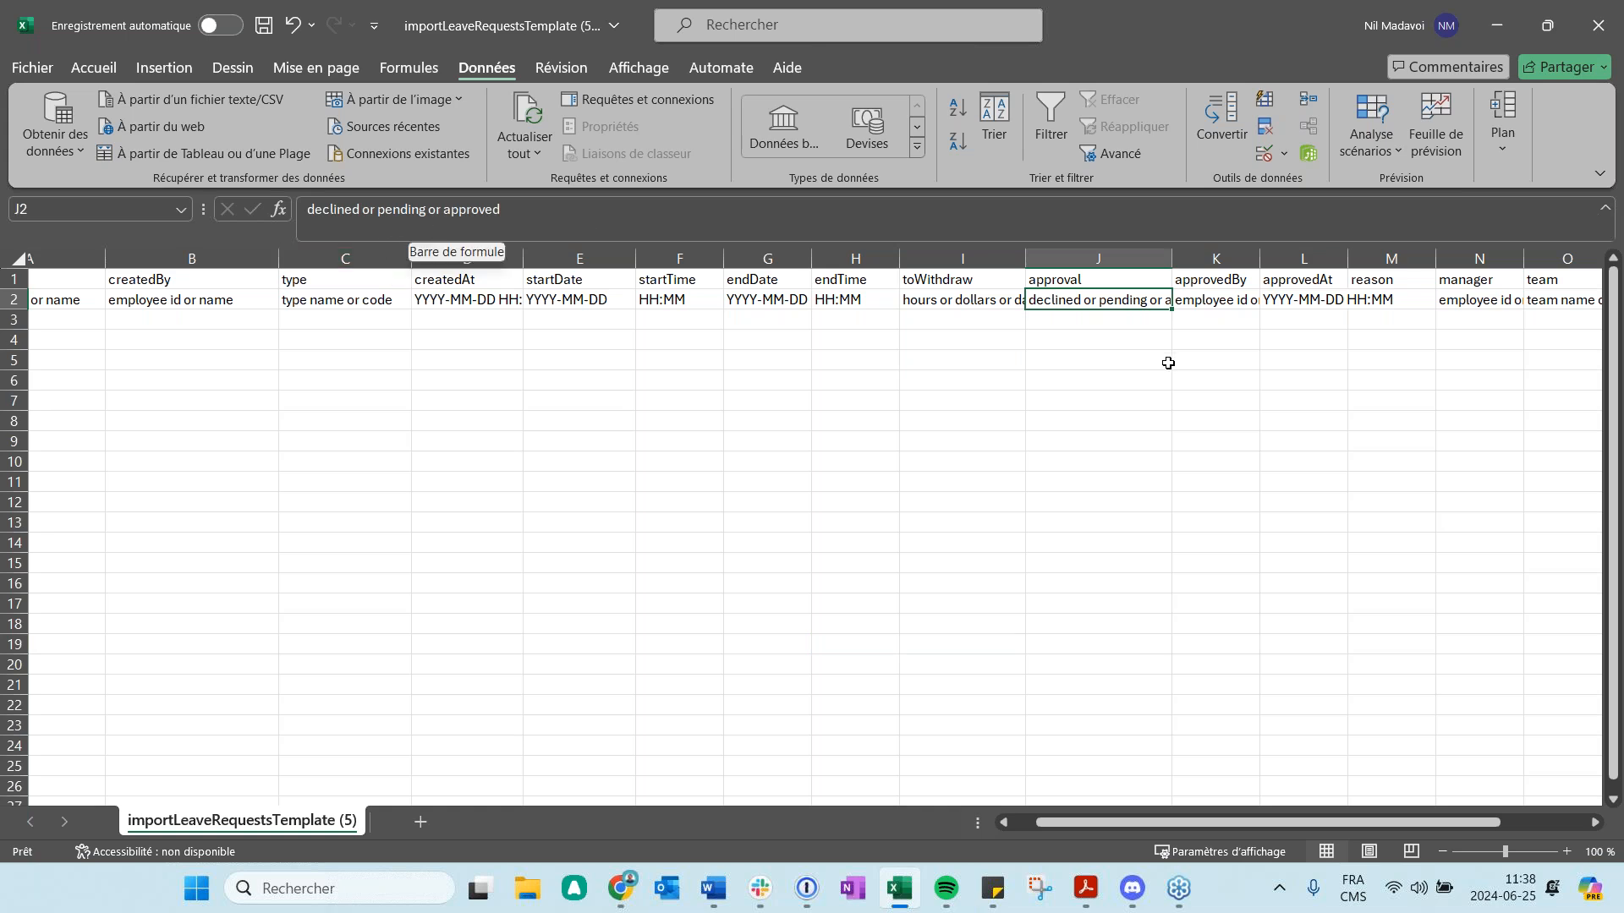
# - Widen the approvedBy and approvedAt columns and check the reason cell in row 2
pyautogui.moveTo(1260, 258); pyautogui.dragTo(1311, 258)
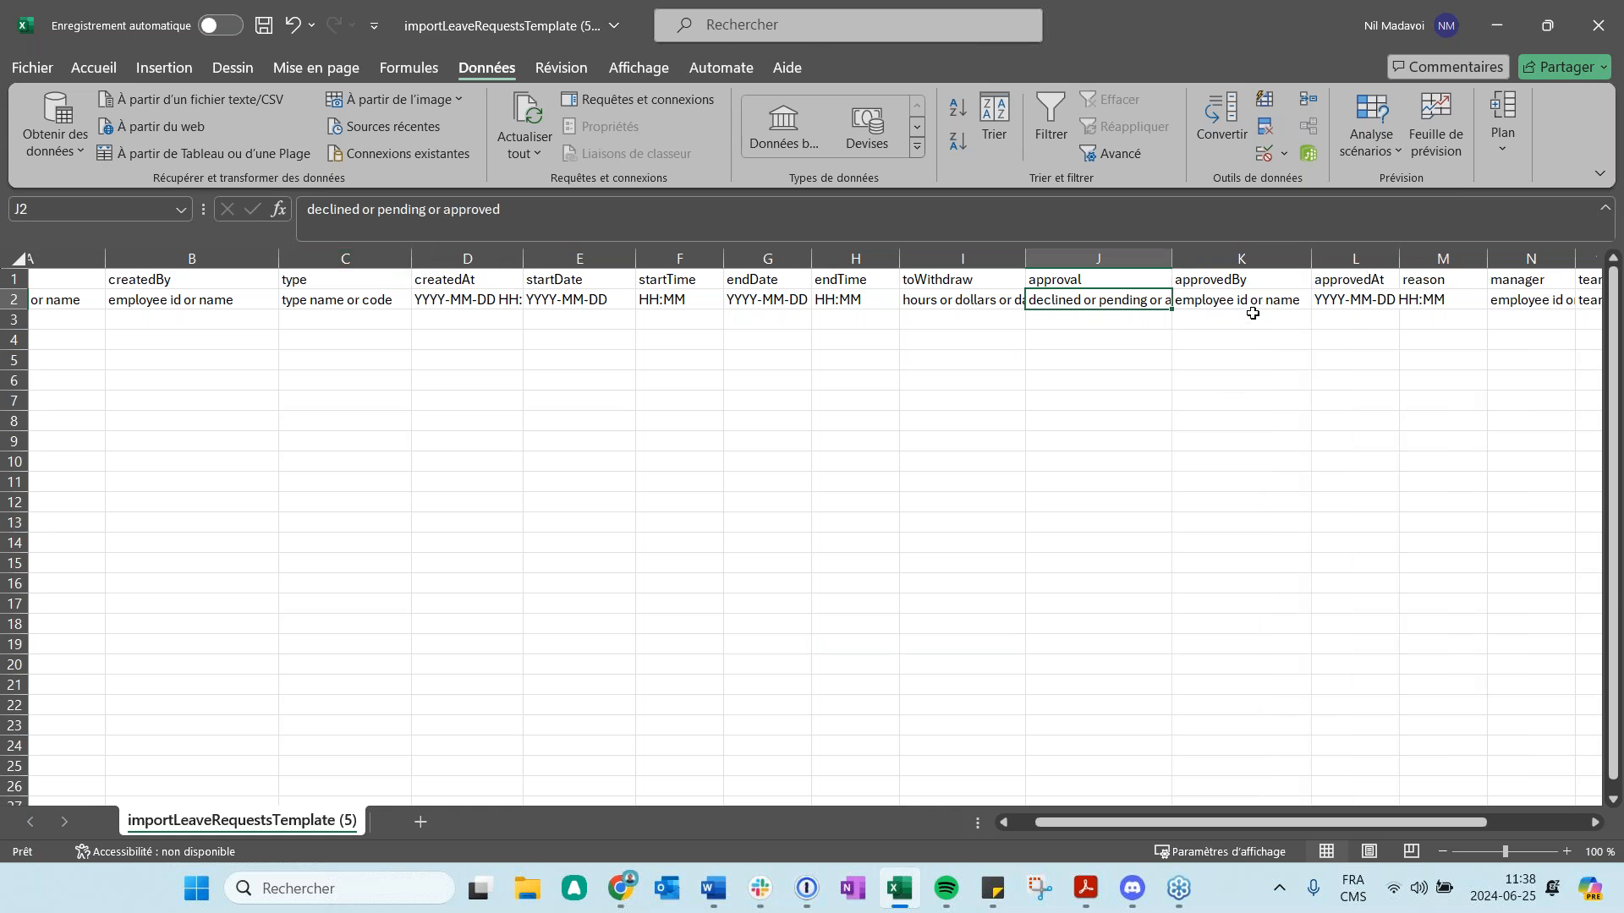
pyautogui.moveTo(1316, 827); pyautogui.dragTo(1363, 843)
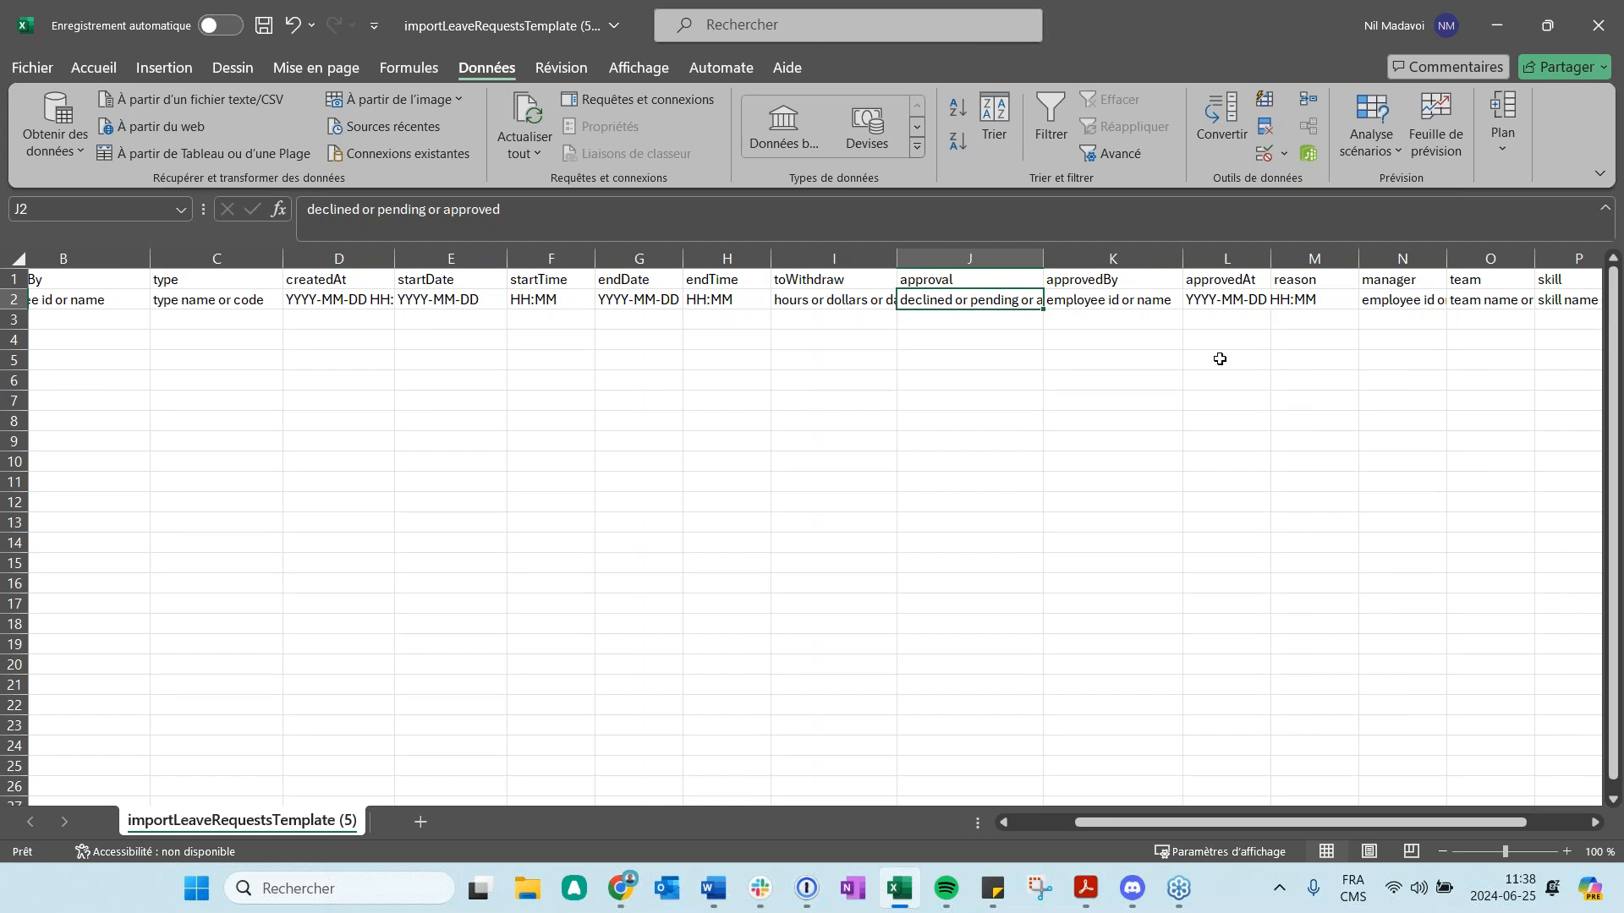
pyautogui.moveTo(1271, 258); pyautogui.dragTo(1300, 258)
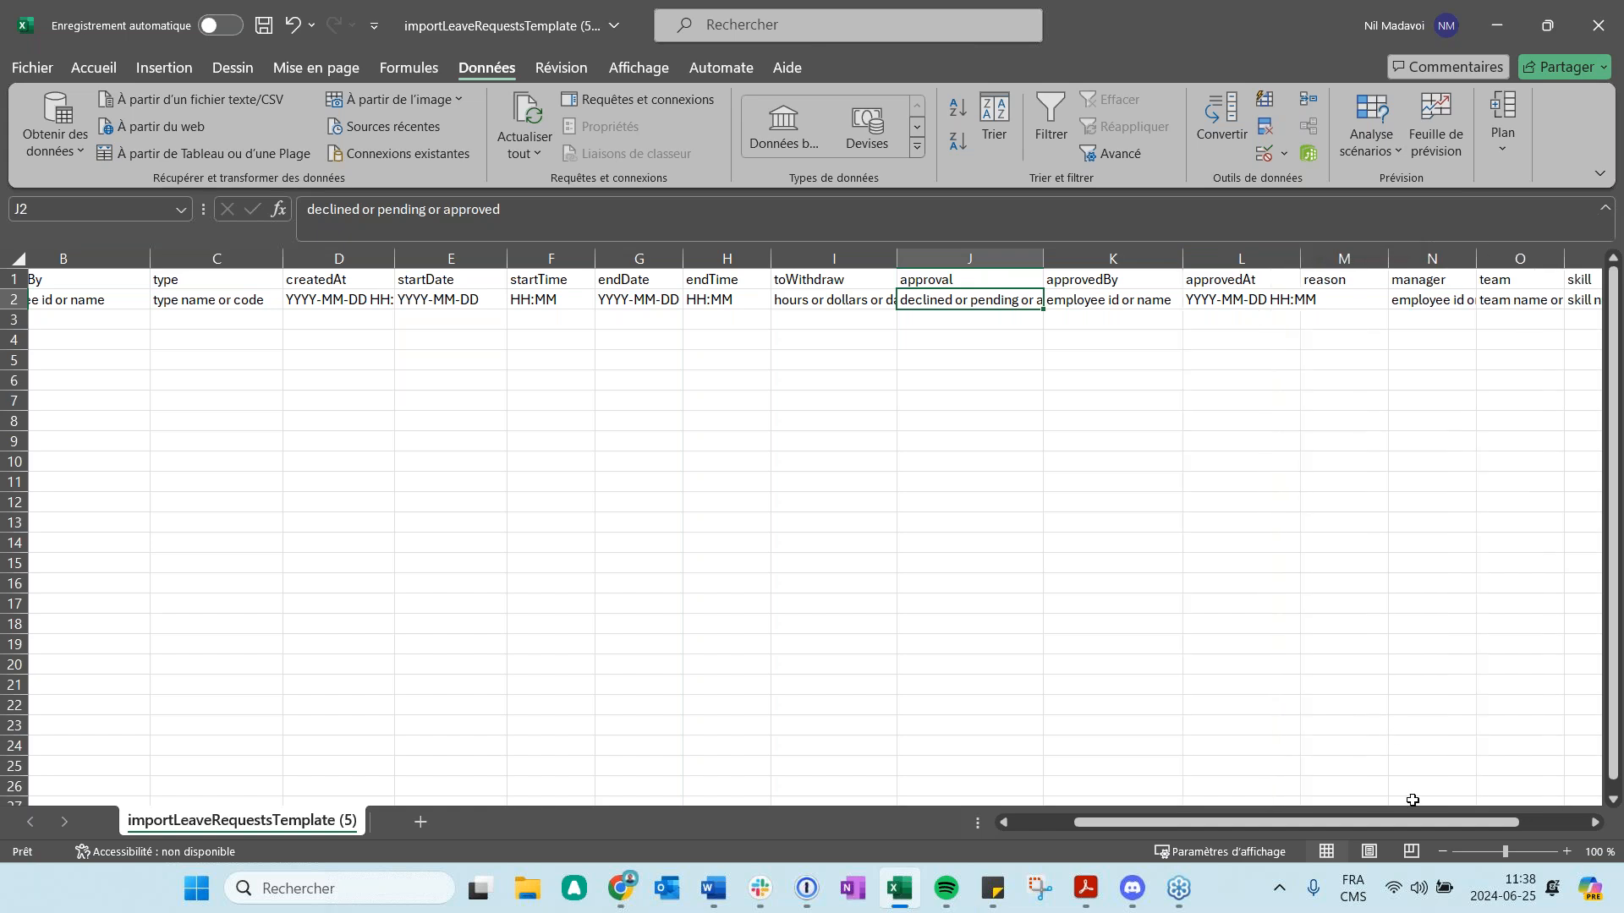
pyautogui.moveTo(1429, 824); pyautogui.dragTo(1499, 823)
pyautogui.click(1121, 302)
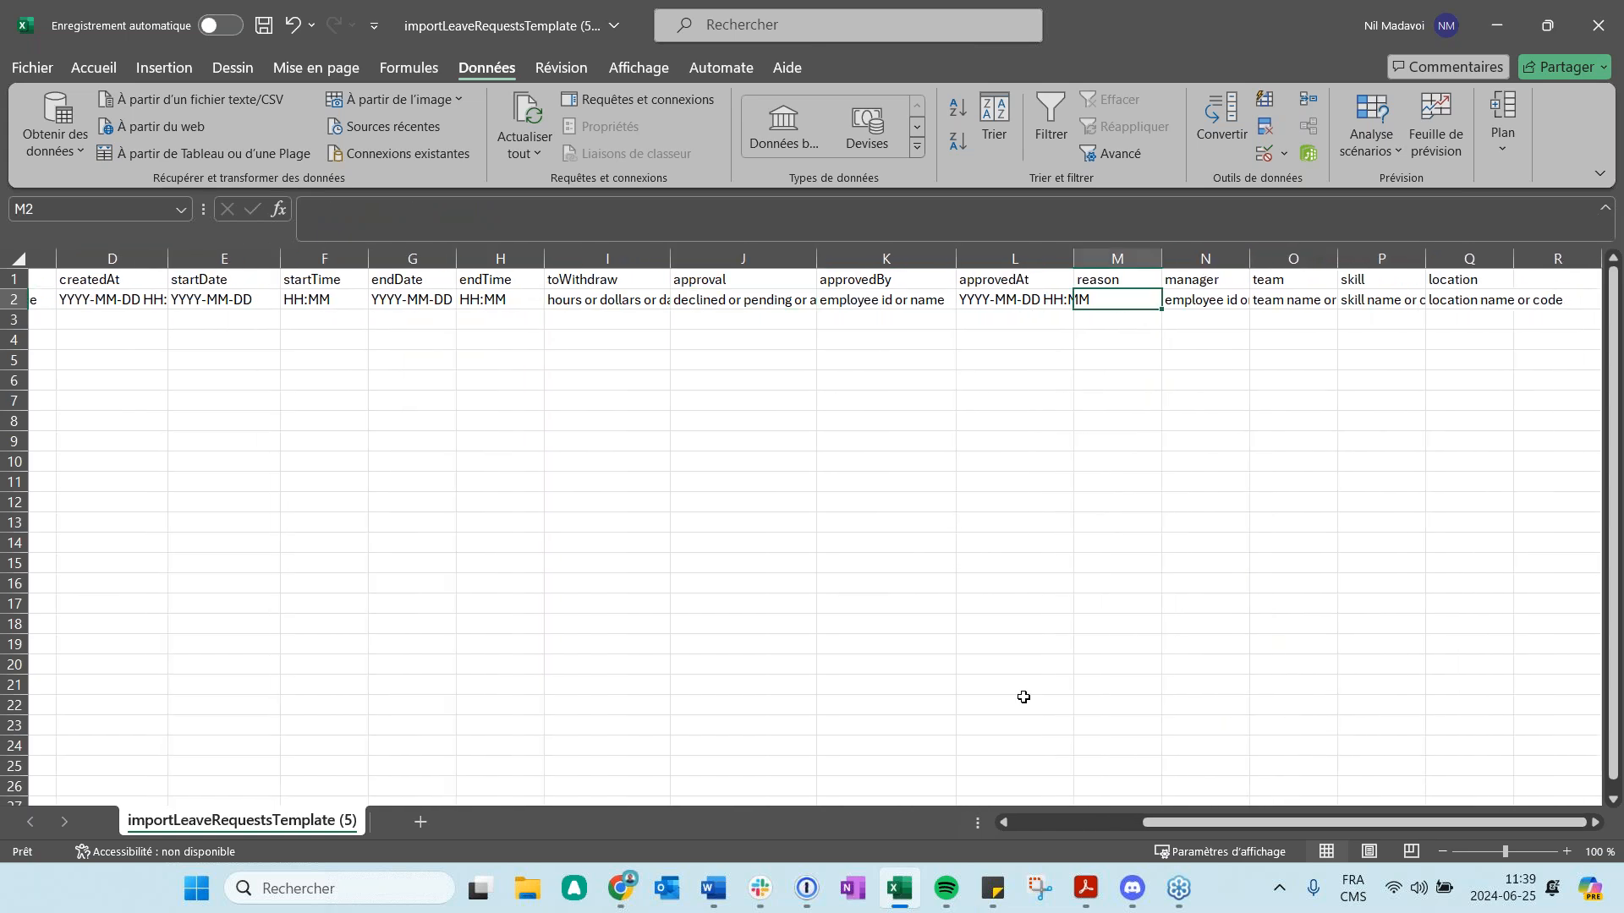
# - Check the template's team, skill and location columns, ending on the location entry in Q2
pyautogui.click(1303, 285)
pyautogui.press('Right')
pyautogui.press('Right')
pyautogui.press('Down')
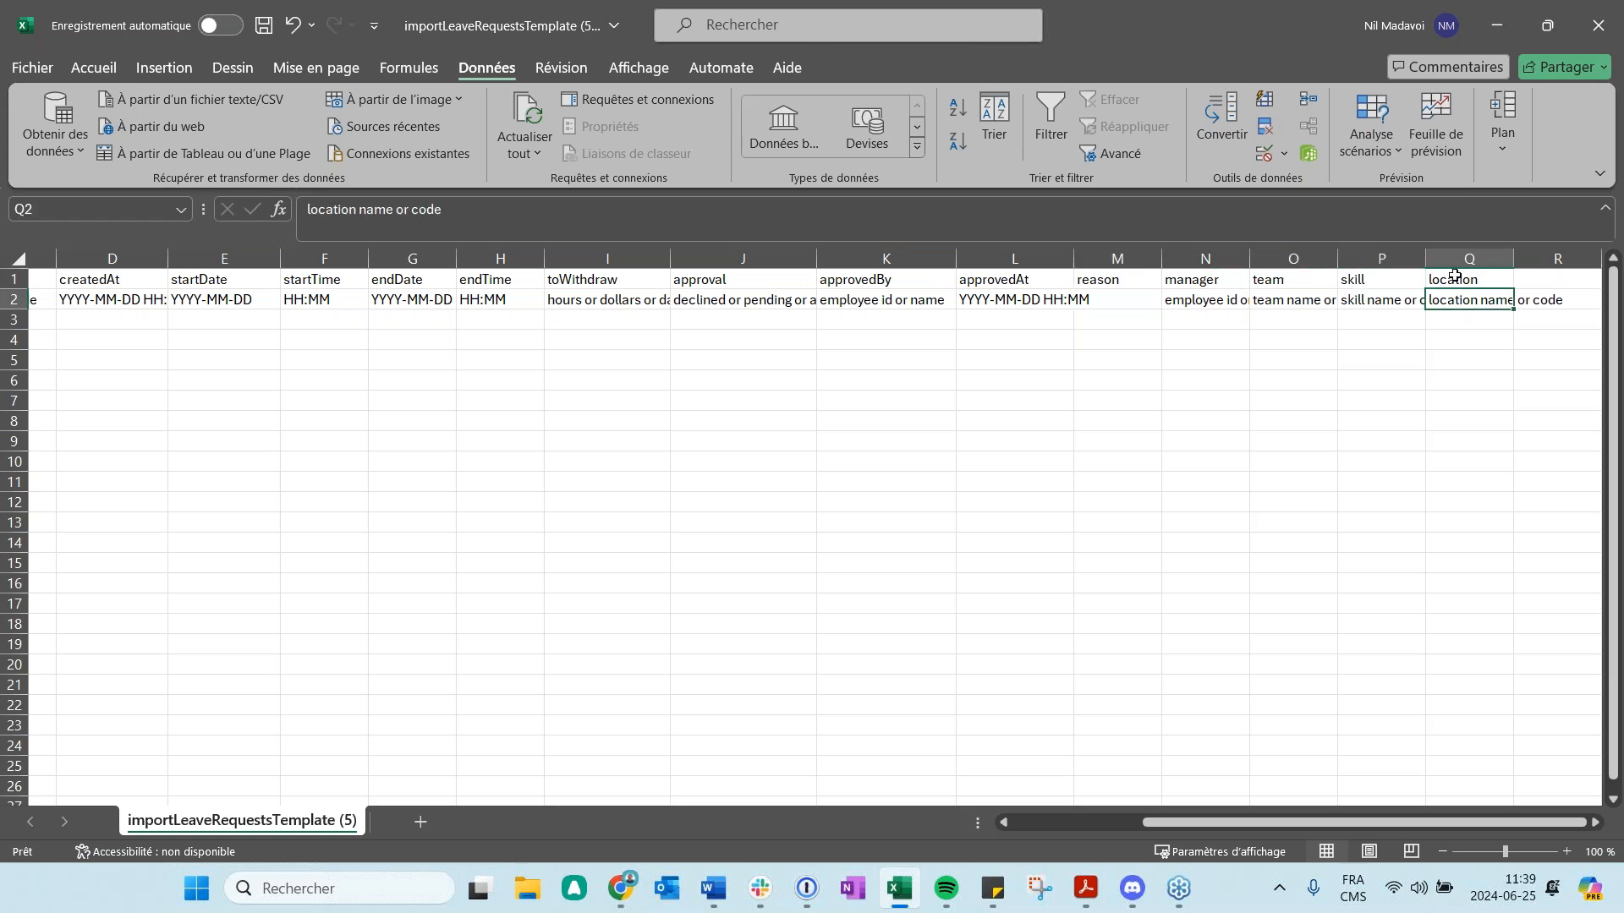
# - Return to Evolia and open the leave types list in the payroll and leave settings
pyautogui.click(1496, 26)
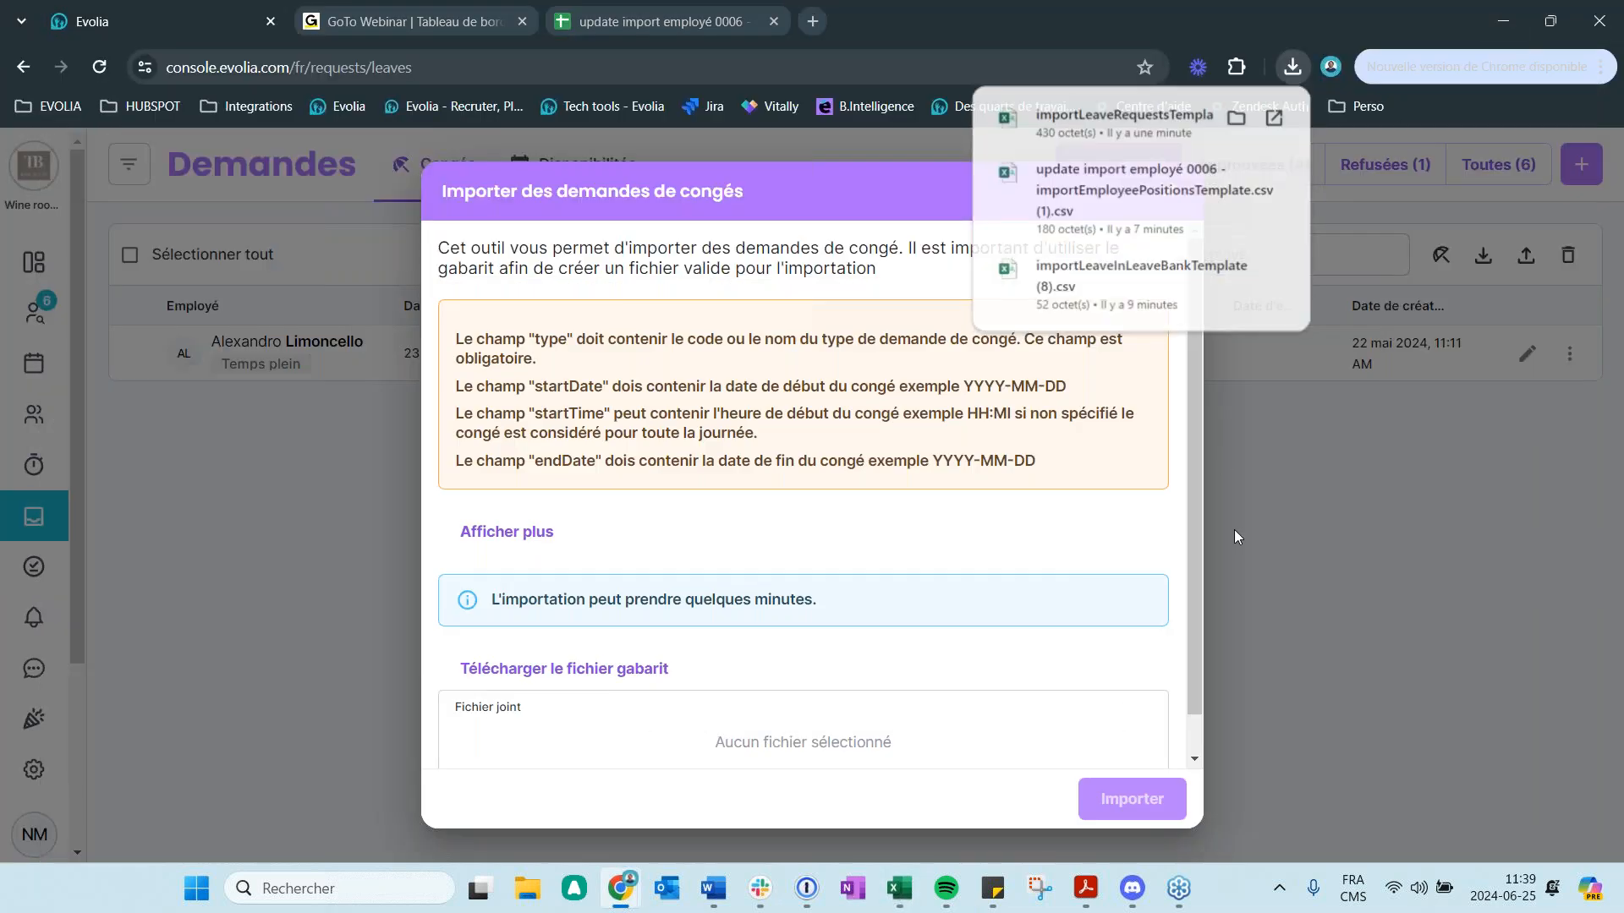
pyautogui.click(1235, 529)
pyautogui.click(34, 770)
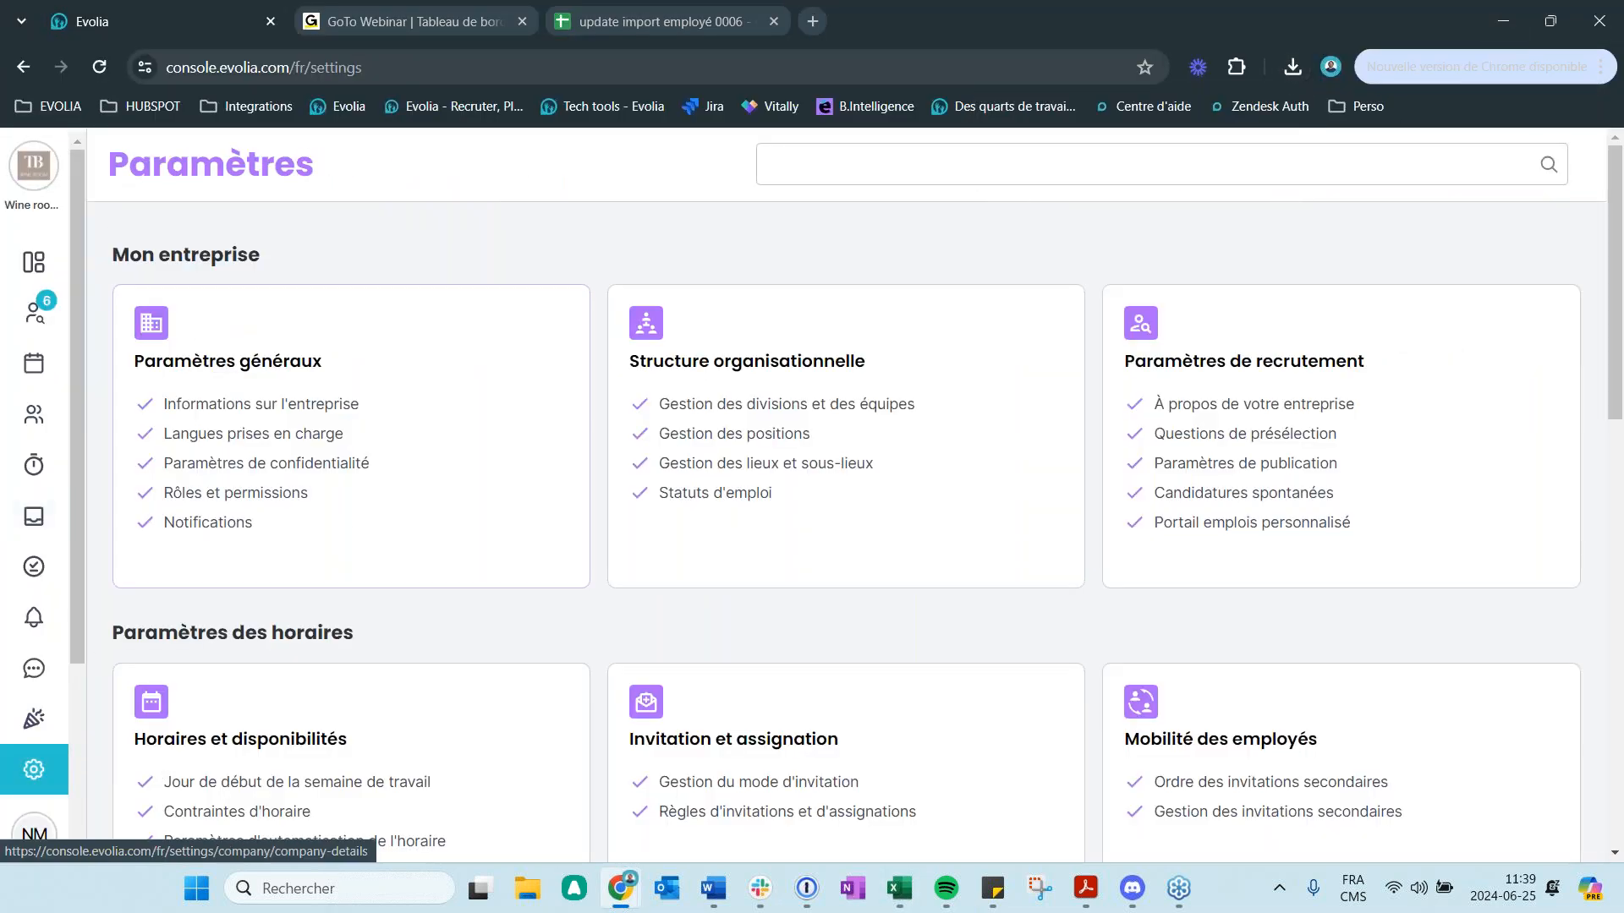
pyautogui.click(350, 519)
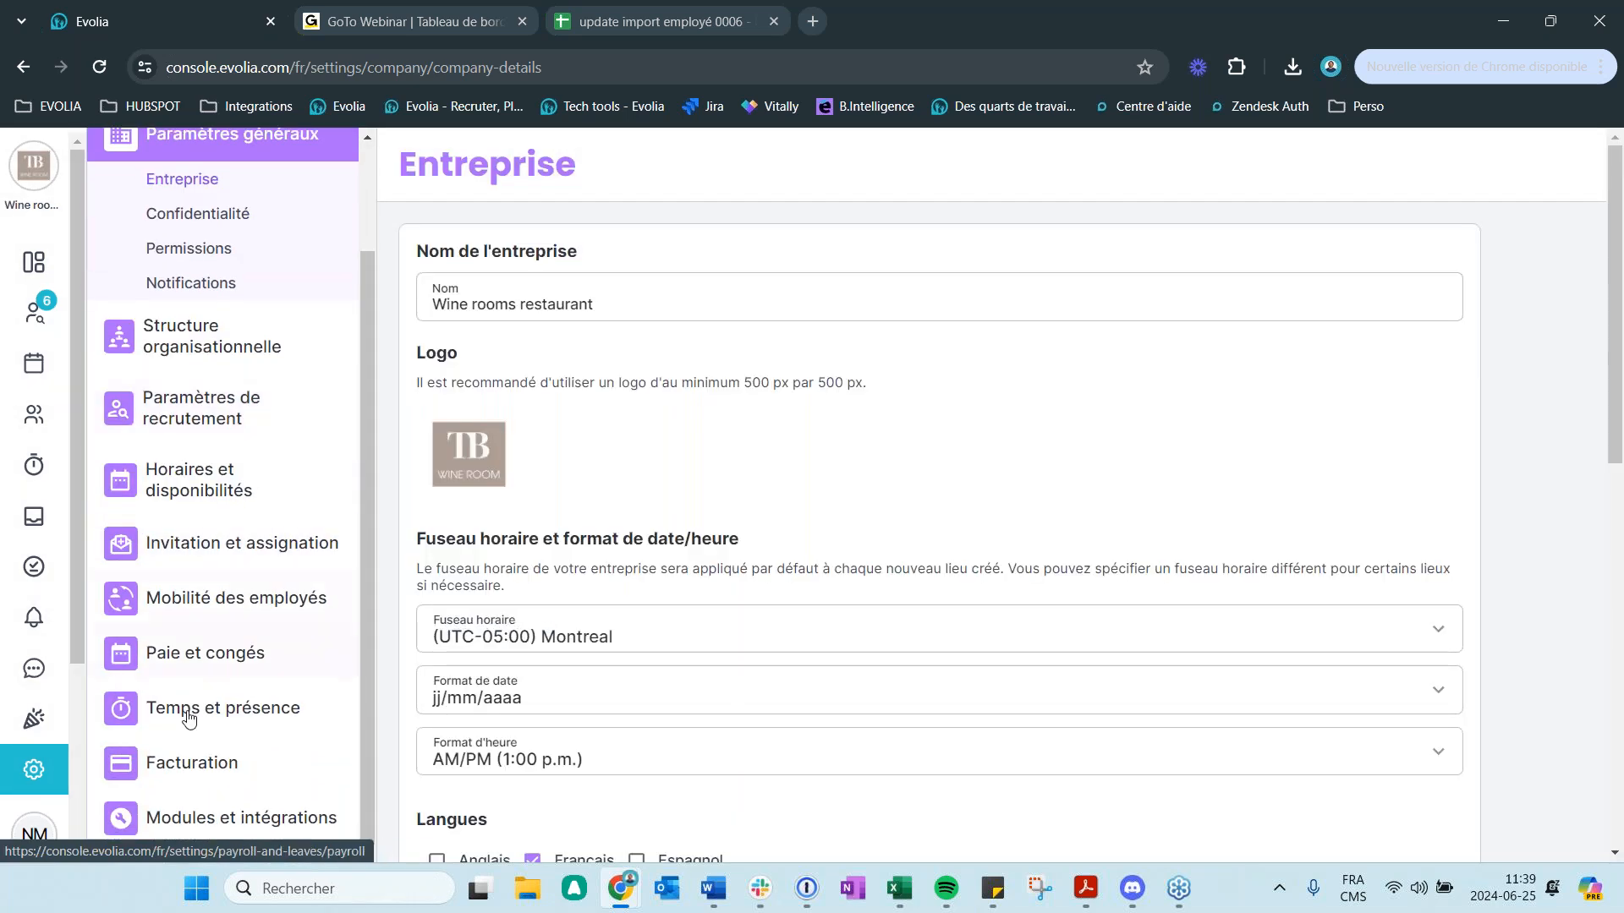
pyautogui.click(207, 660)
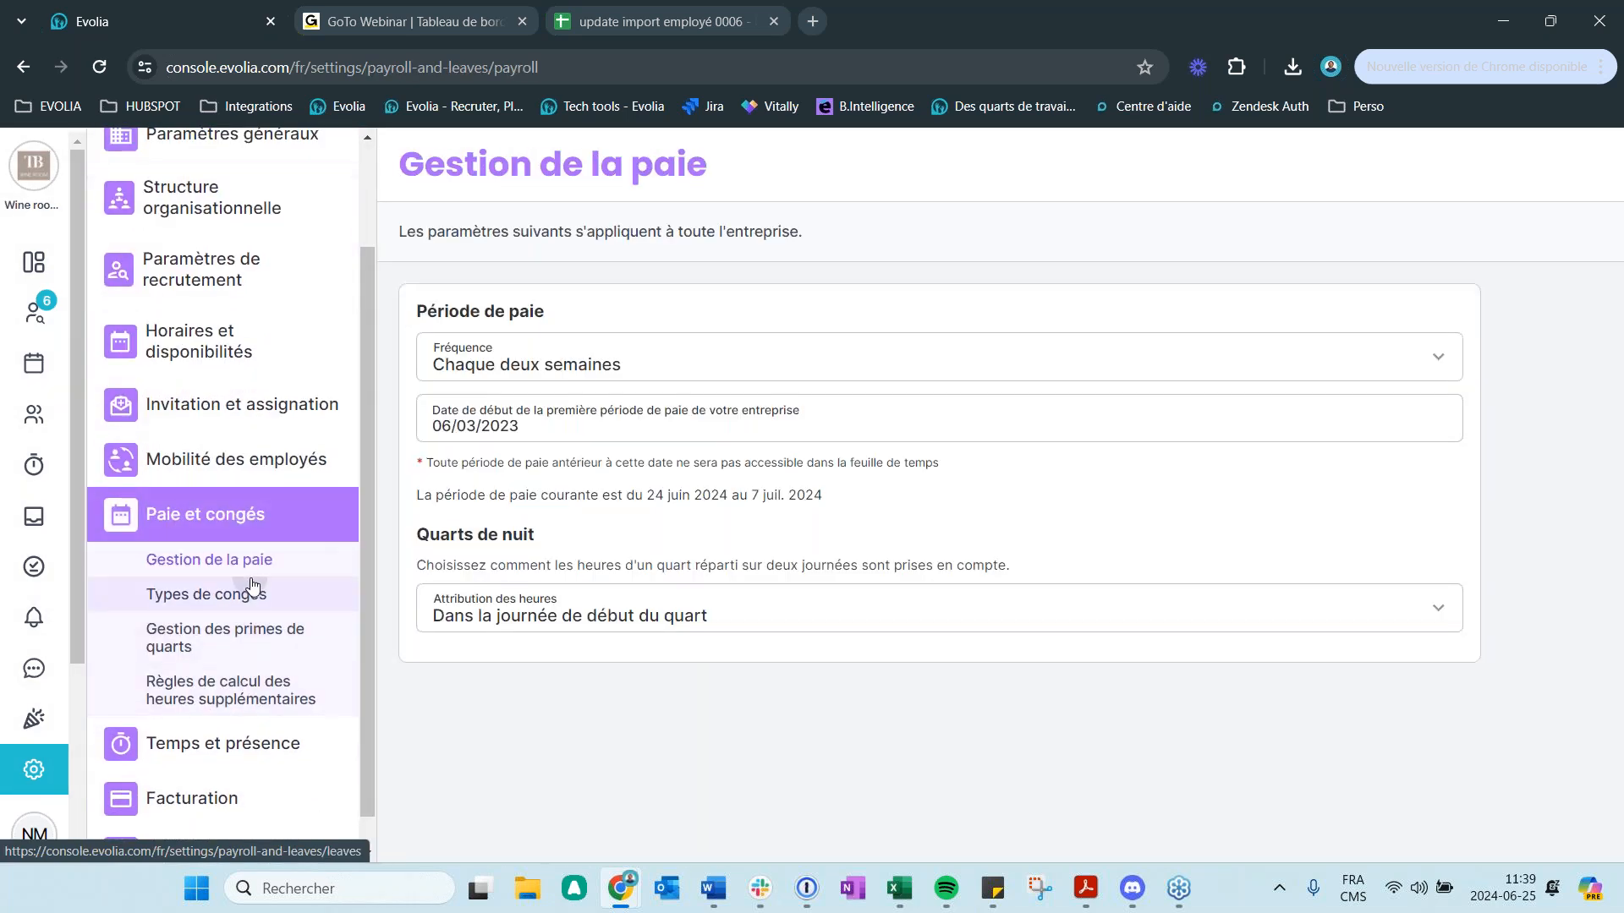
pyautogui.click(252, 585)
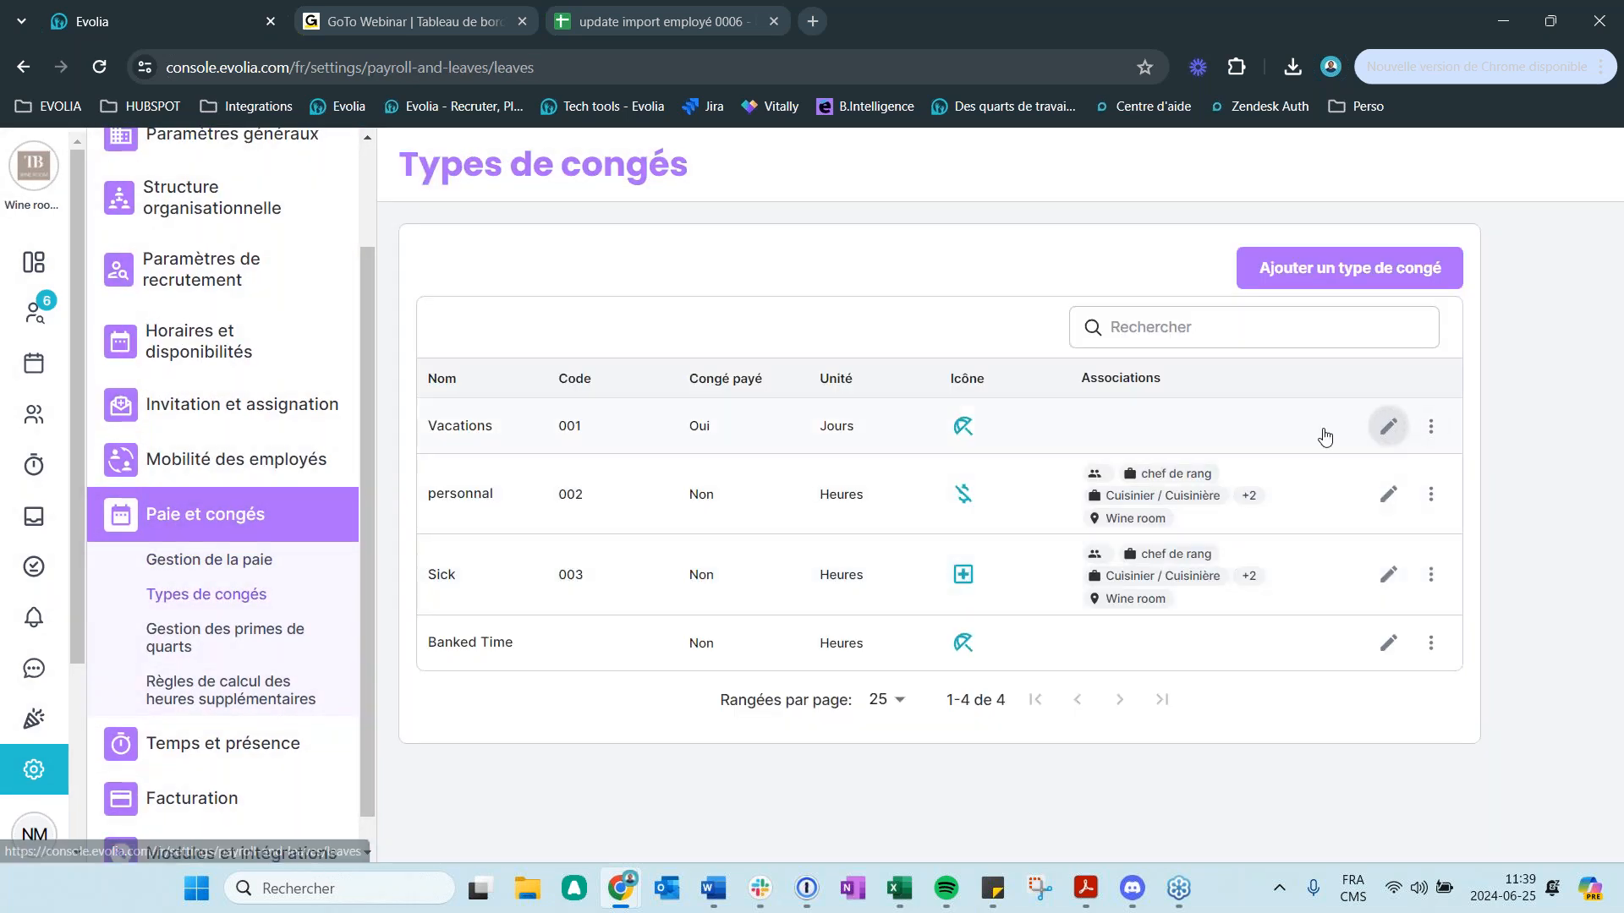
# - Open the Vacations leave type's advanced settings and examine the option forcing selection of a team, position and location
pyautogui.click(1371, 433)
pyautogui.click(714, 248)
pyautogui.scroll(-1, 881, 558)
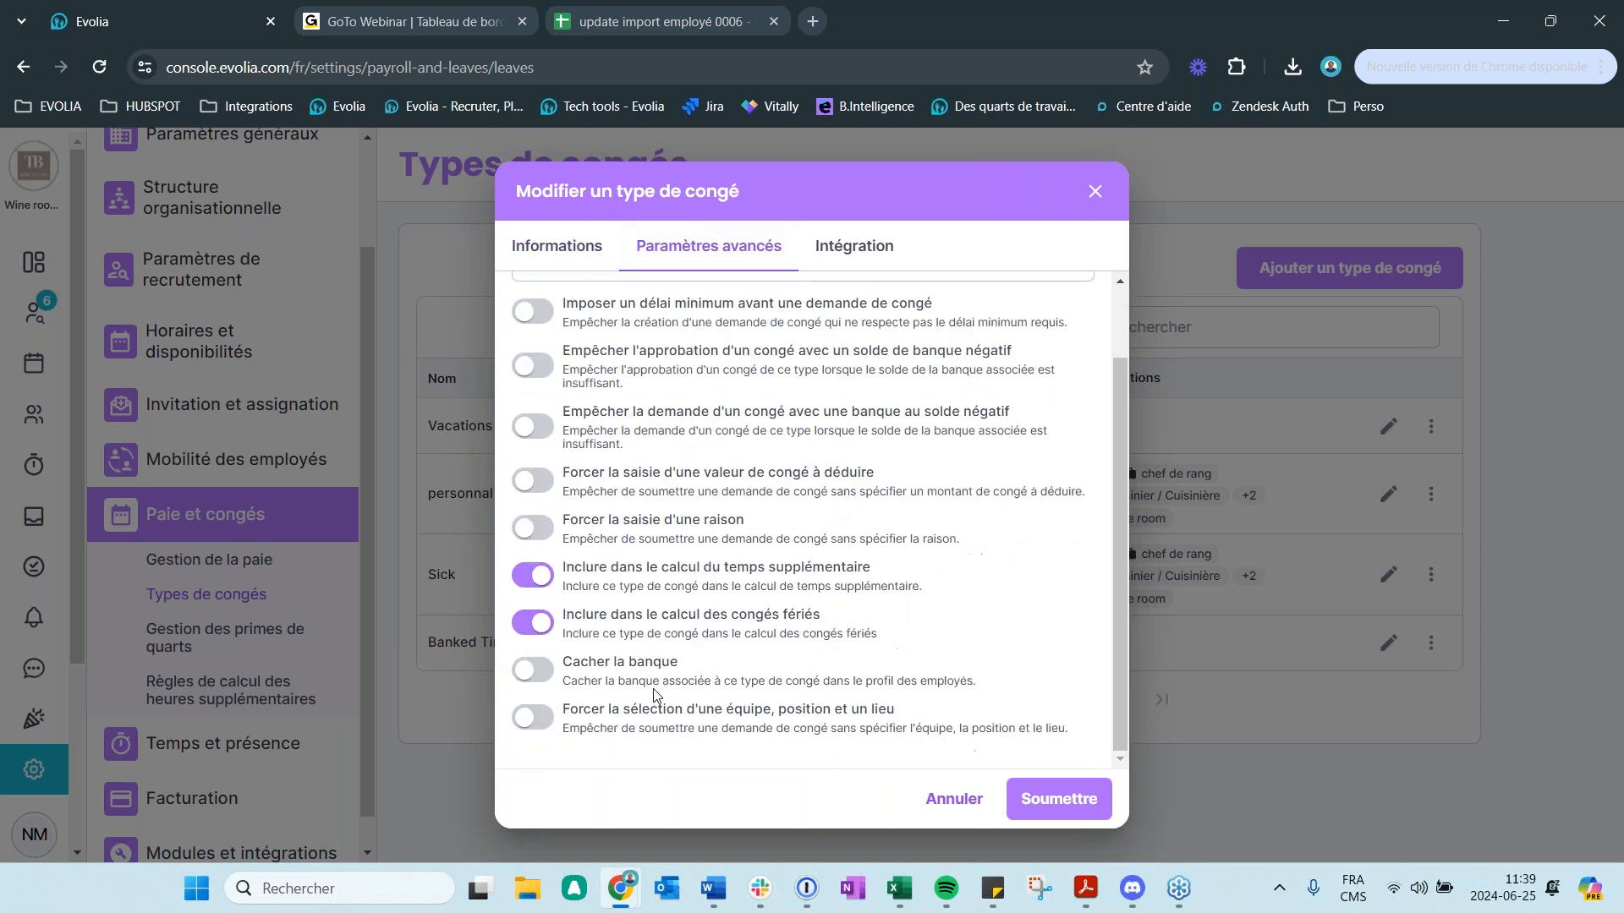
pyautogui.click(531, 720)
# - Switch back to the Excel template, check the team and skill cells, and close the workbook without saving
pyautogui.click(898, 888)
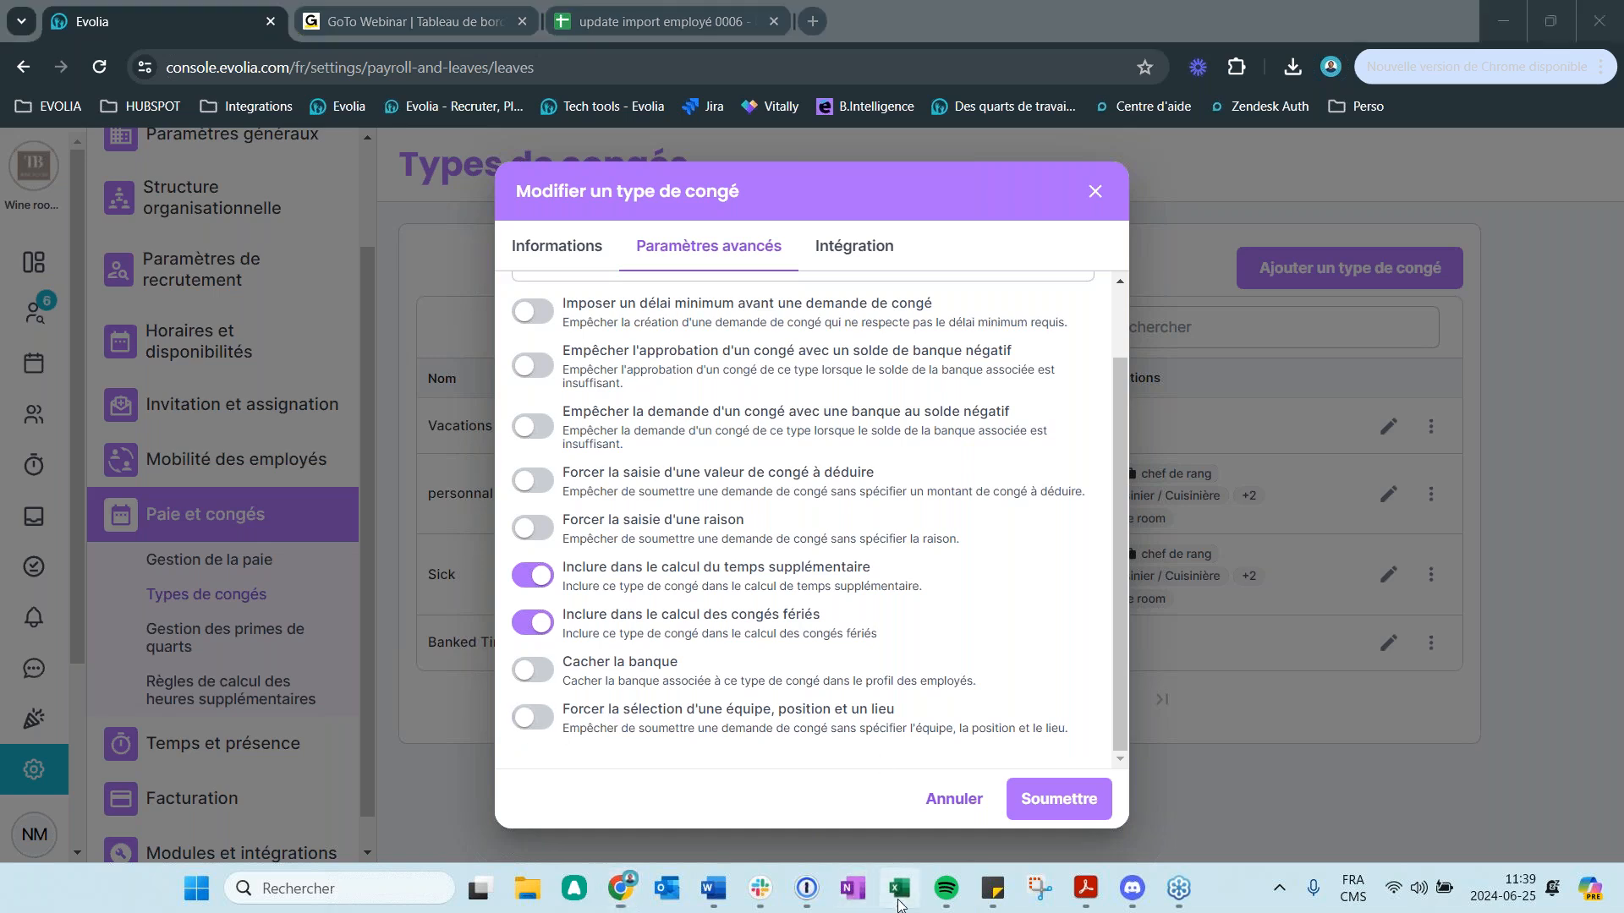
pyautogui.click(1369, 356)
pyautogui.click(1282, 296)
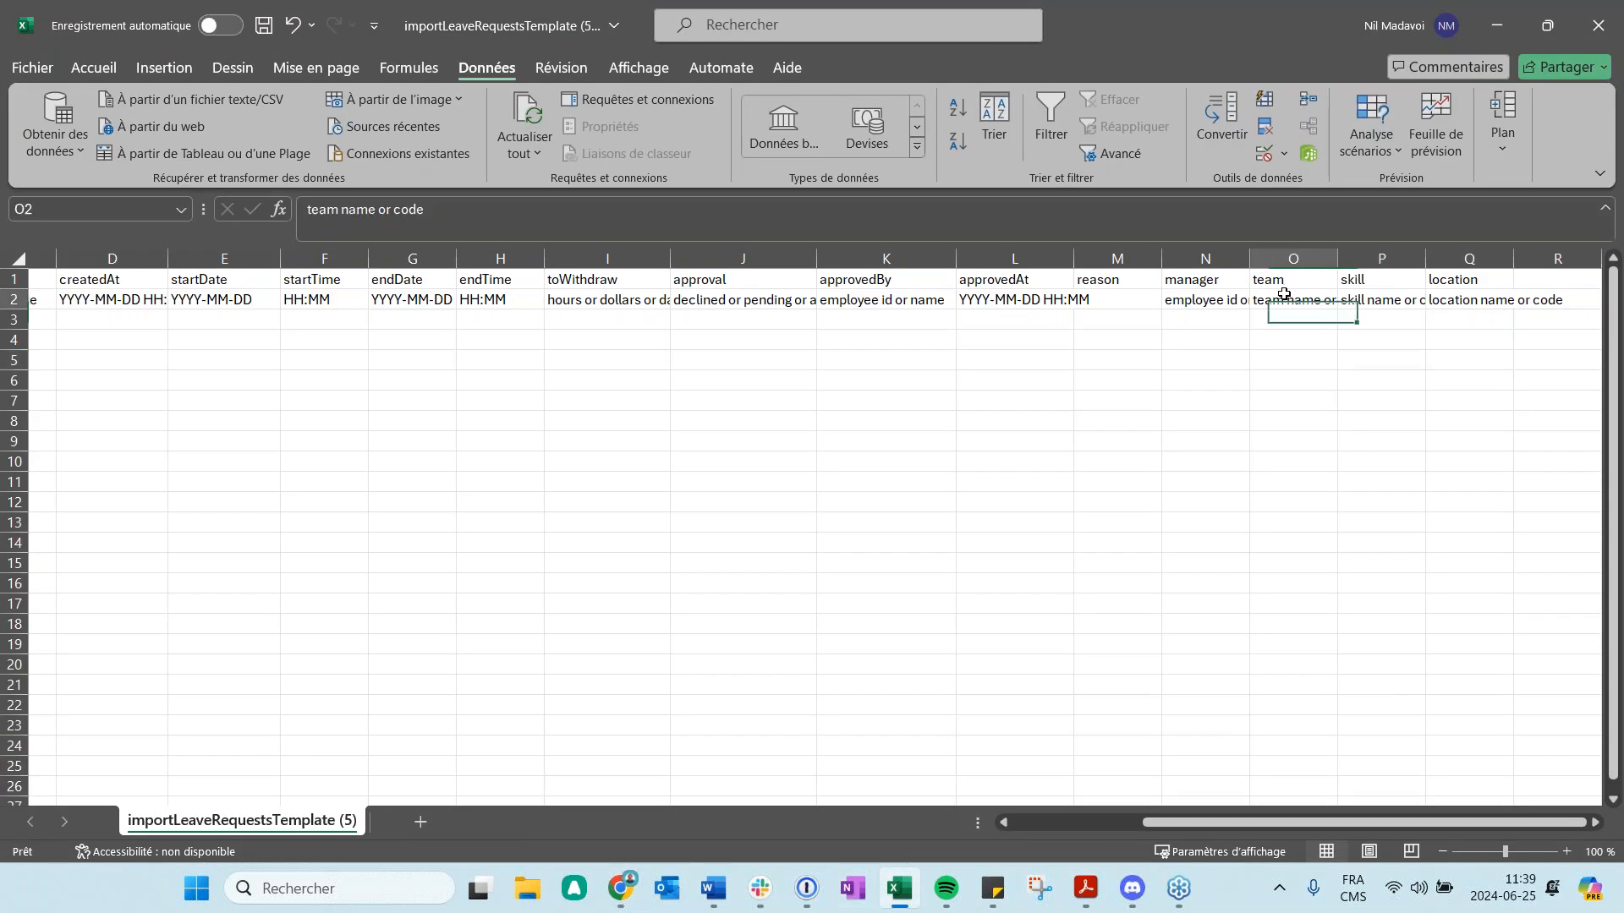
pyautogui.click(1370, 298)
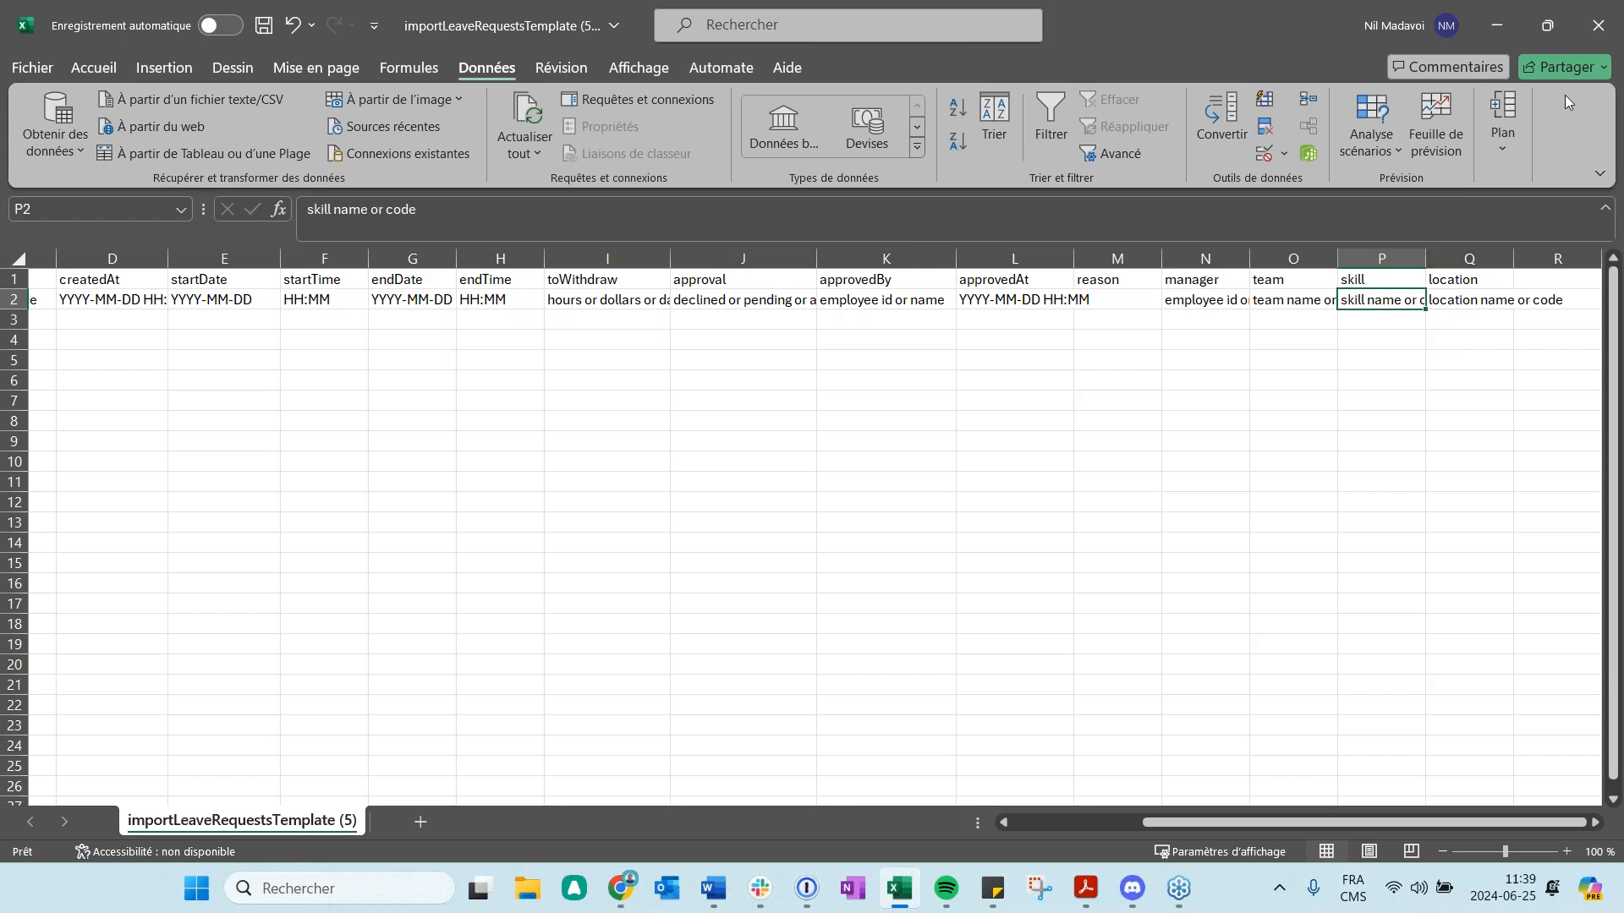
pyautogui.click(1598, 25)
pyautogui.click(920, 605)
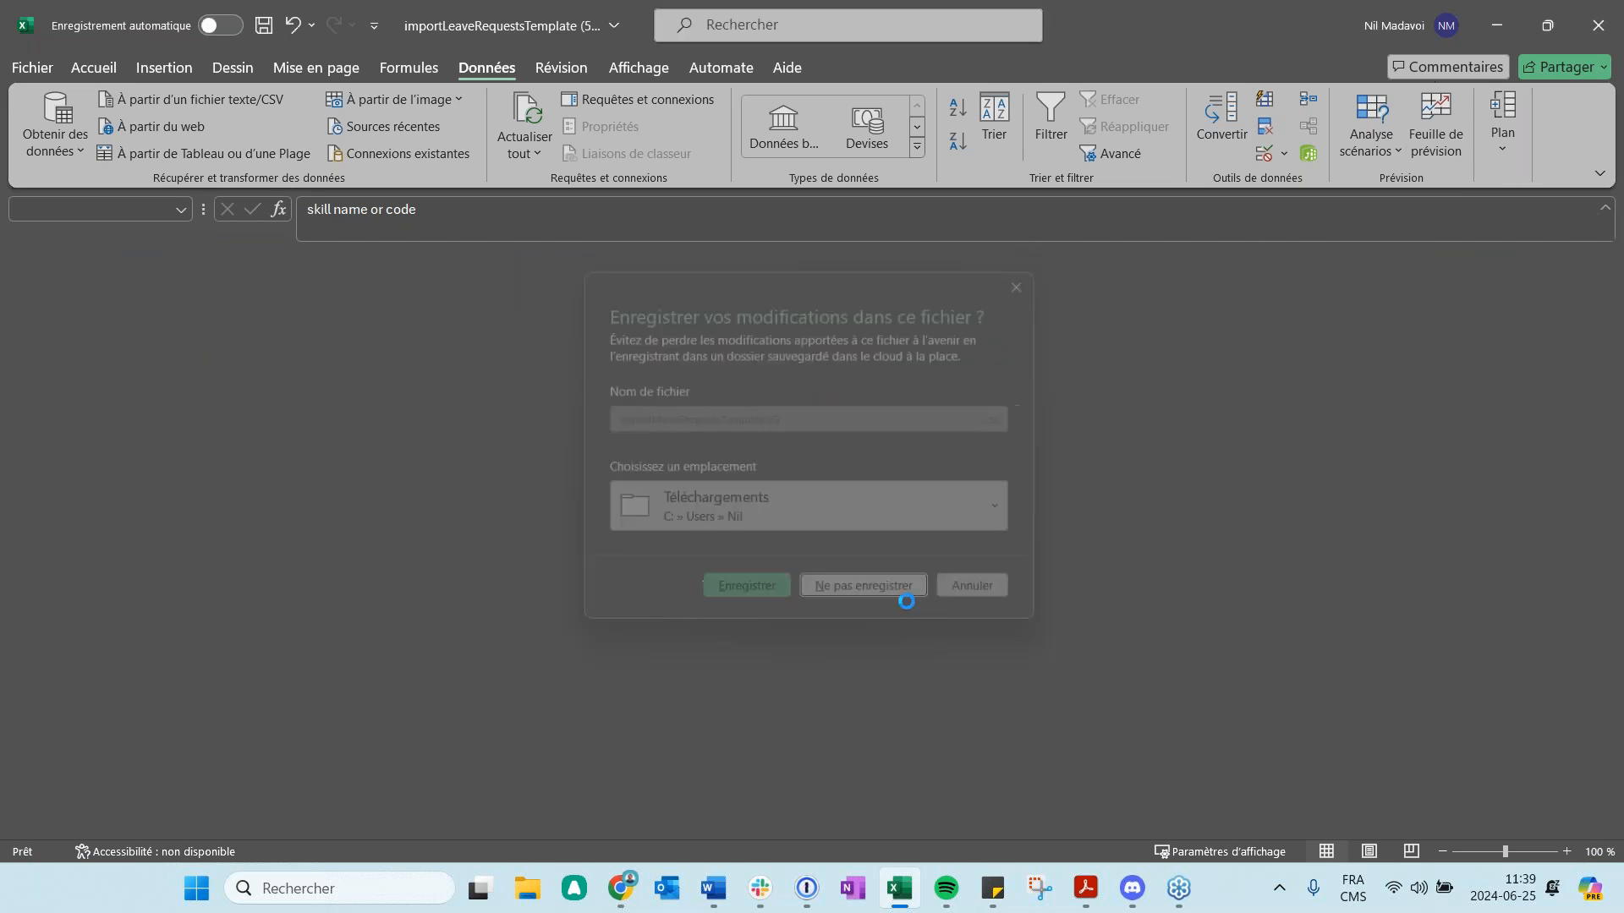
# - Close the Vacations leave type dialog without submitting and return to the leave requests page
pyautogui.click(1095, 193)
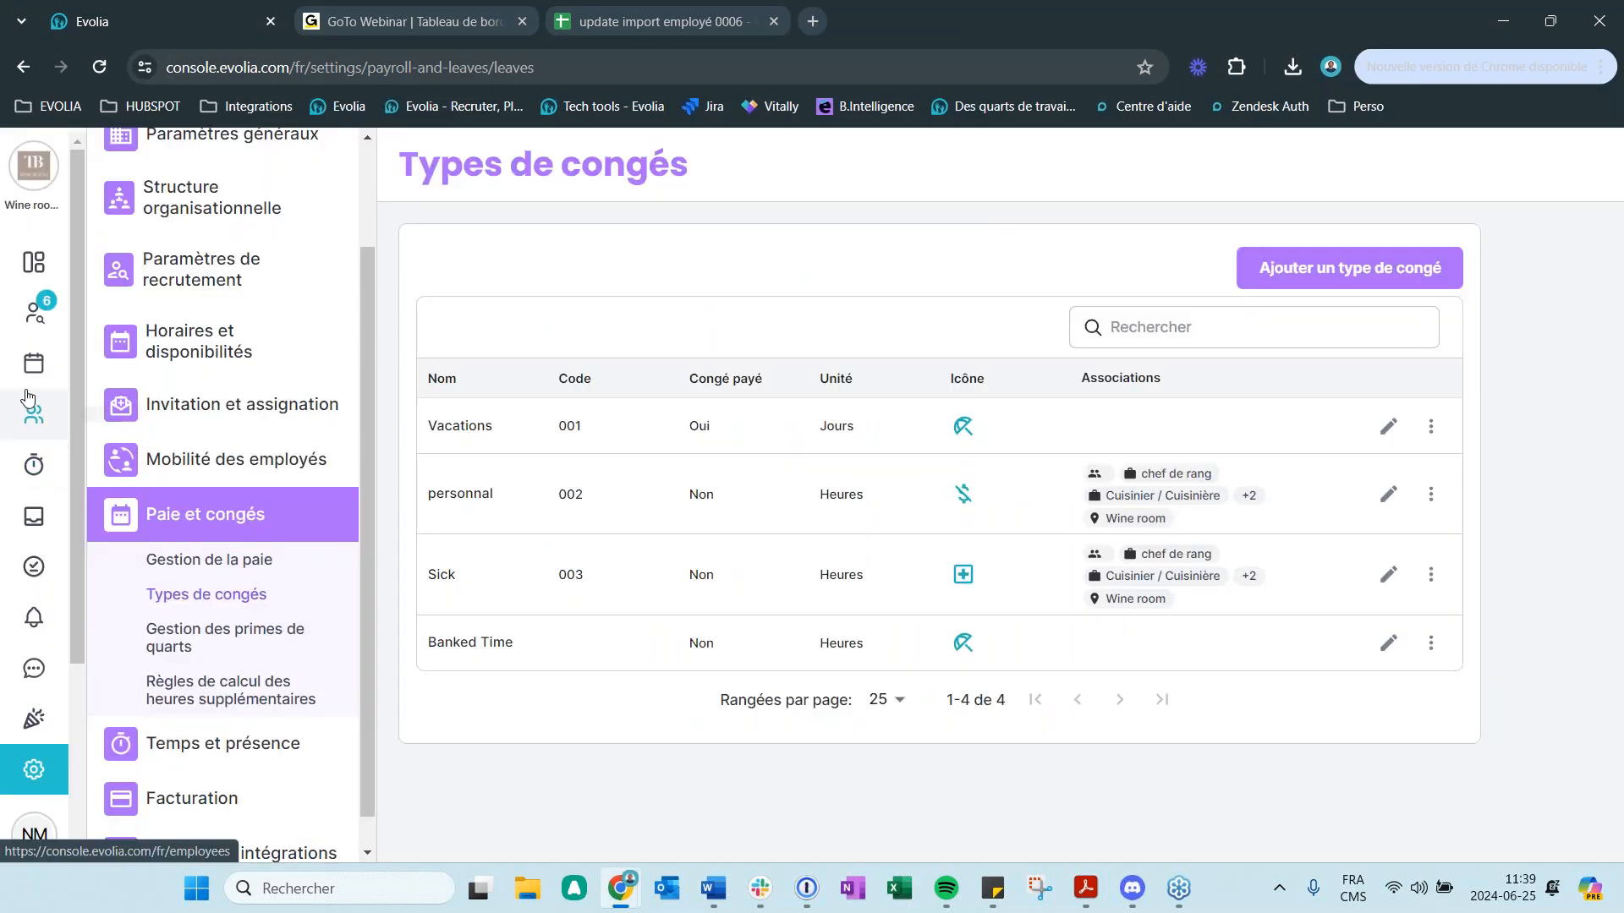
pyautogui.click(28, 476)
pyautogui.click(33, 515)
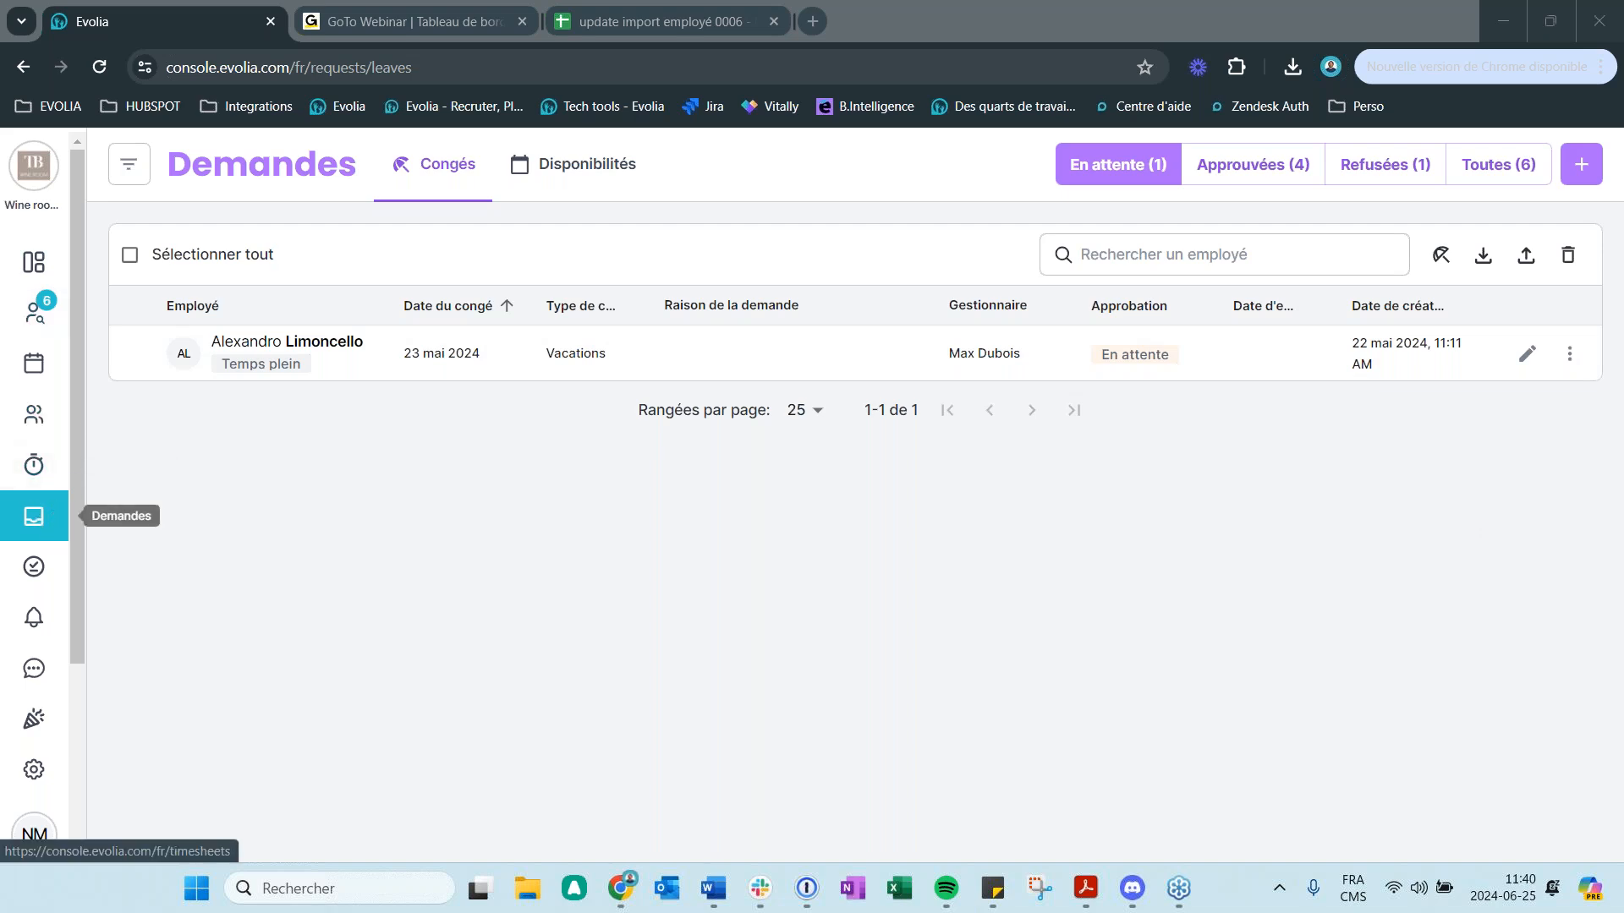
# - Open the leave bank import tool from the employees page and read the rules for its employee, bank, add, remove and set fields
pyautogui.click(36, 418)
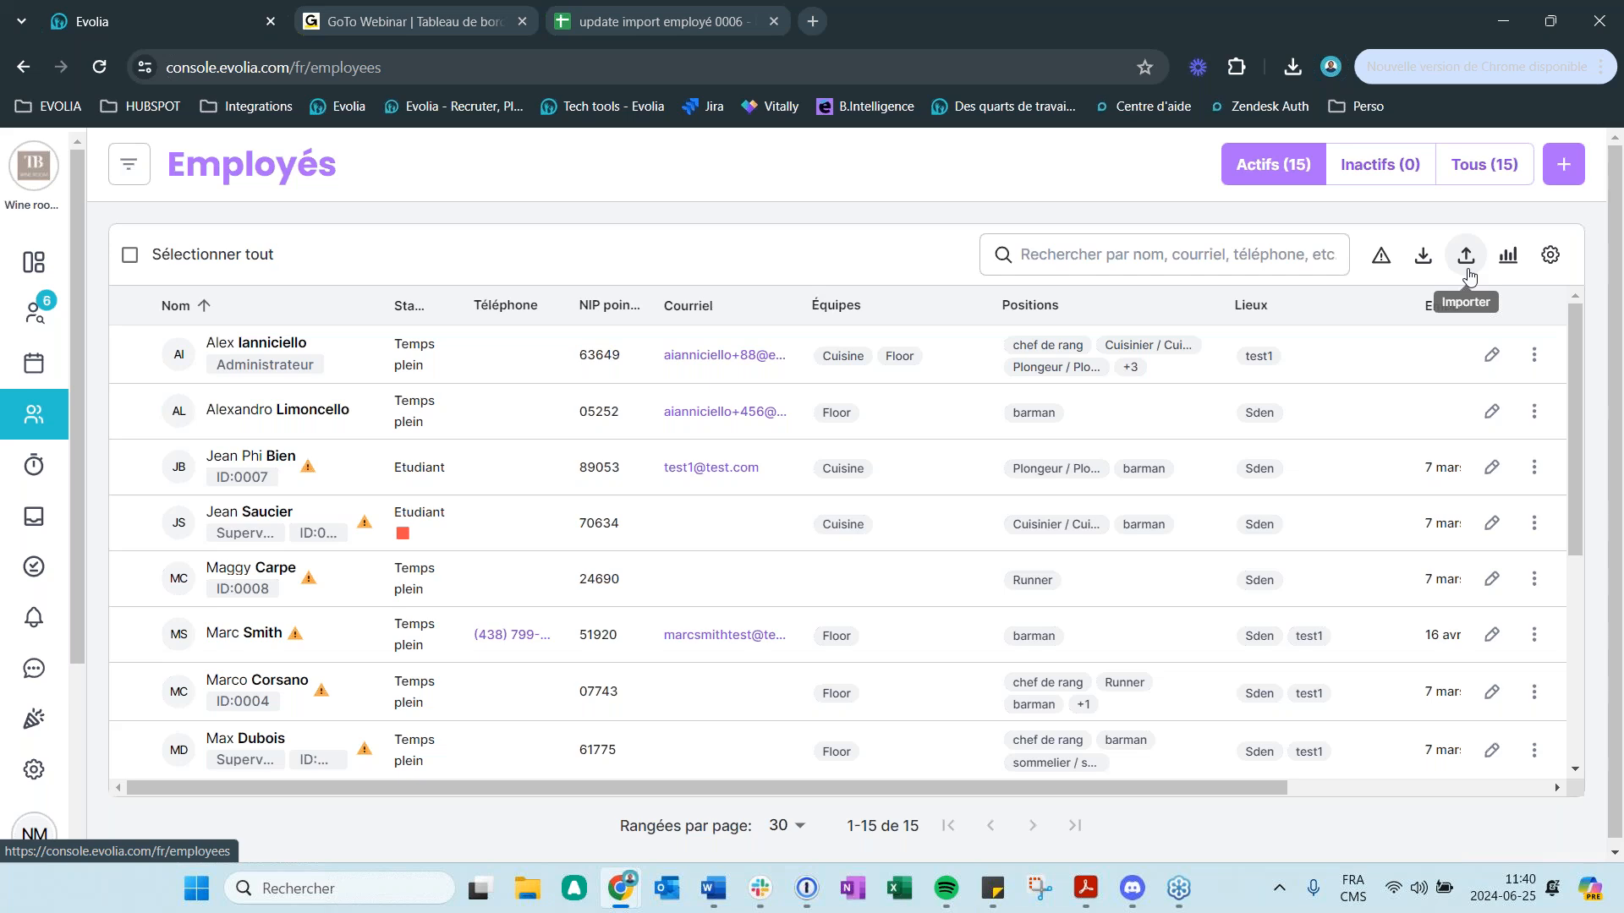
pyautogui.click(1468, 272)
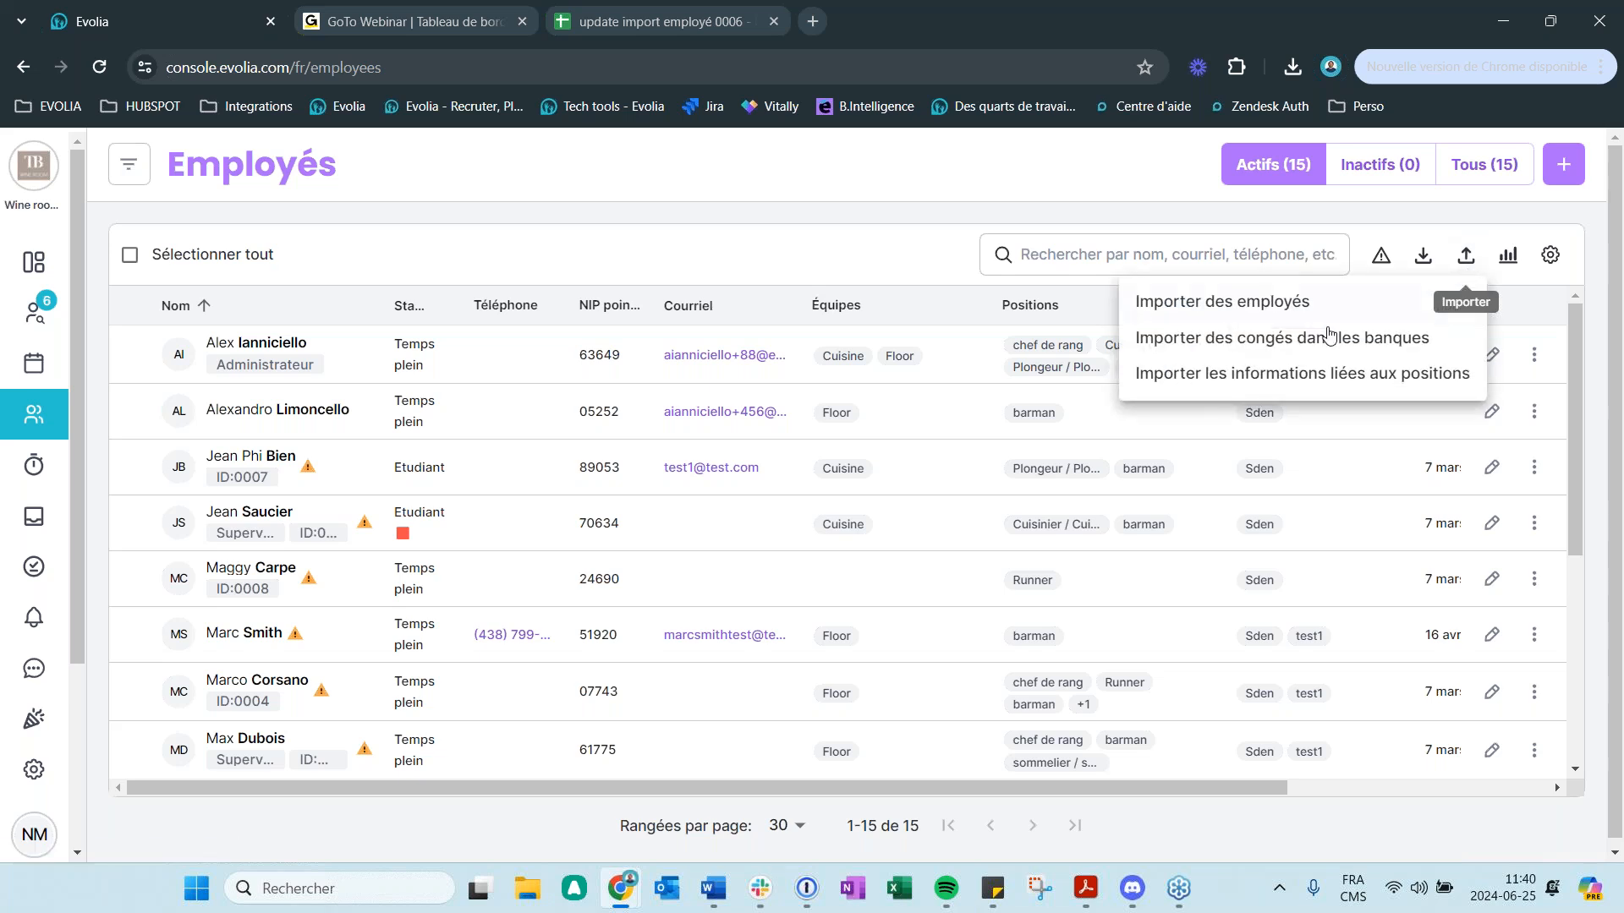
pyautogui.click(1281, 338)
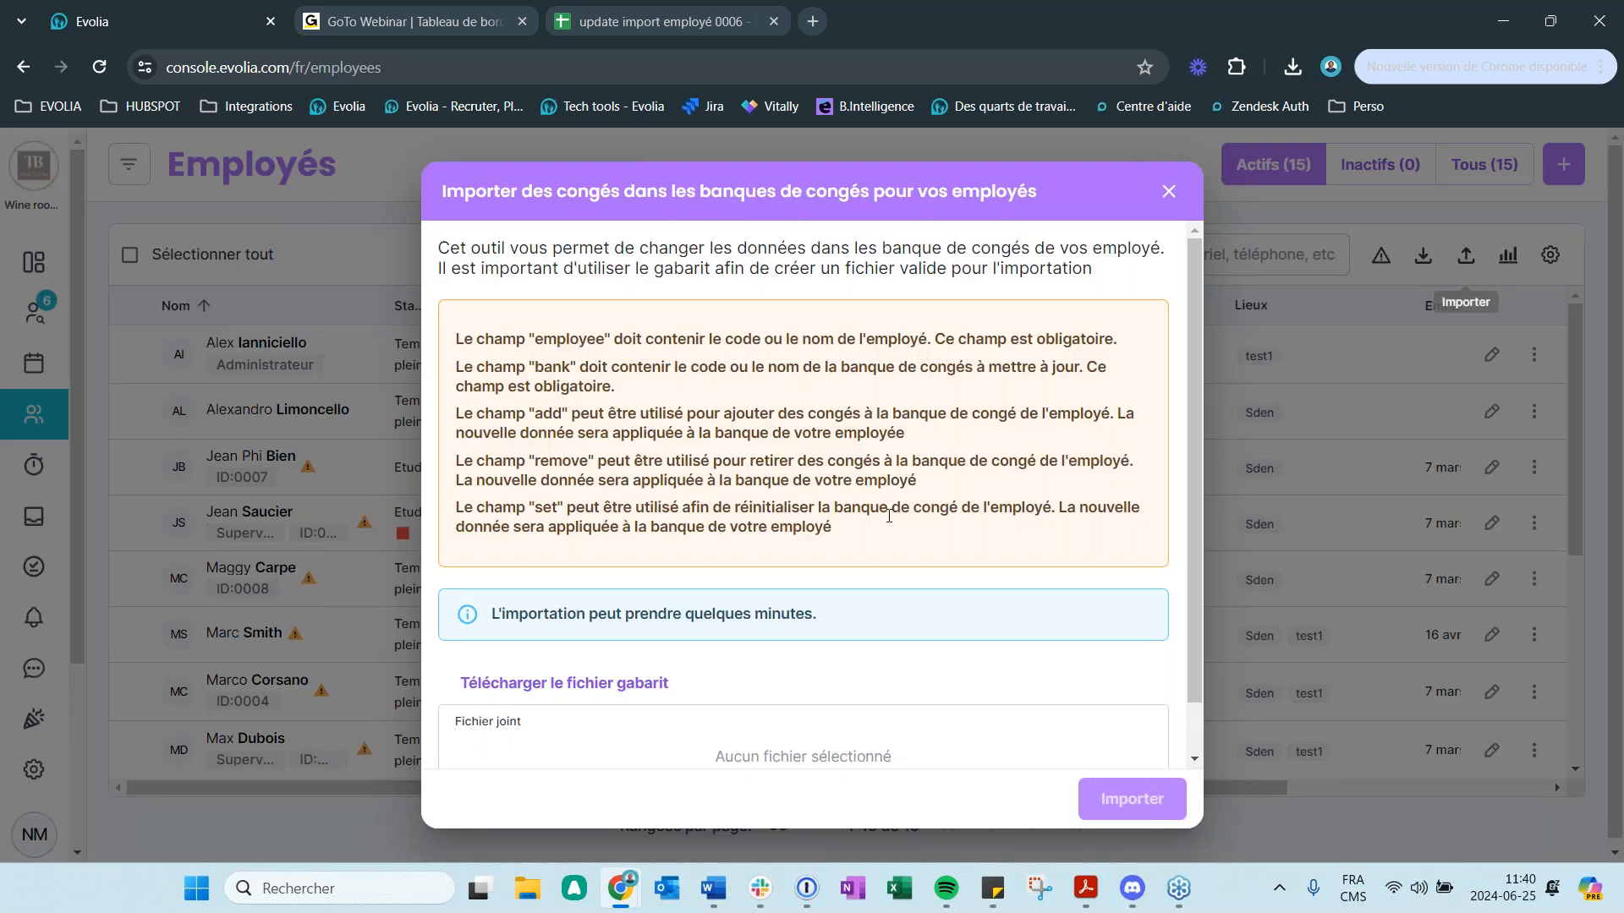
pyautogui.moveTo(861, 538); pyautogui.dragTo(486, 326)
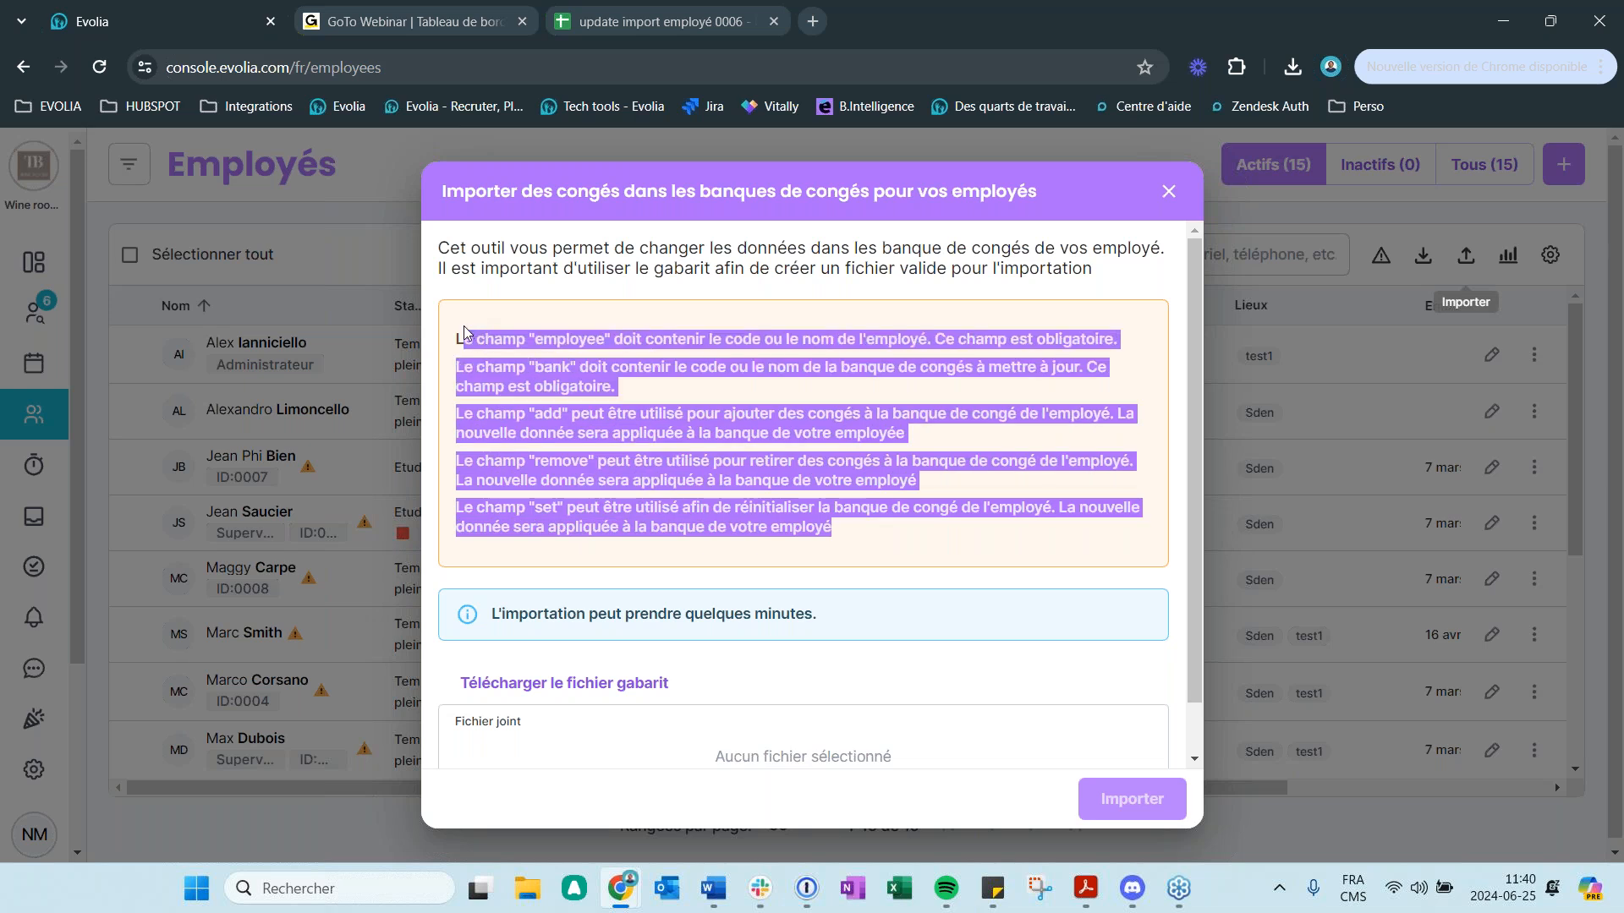
pyautogui.click(685, 442)
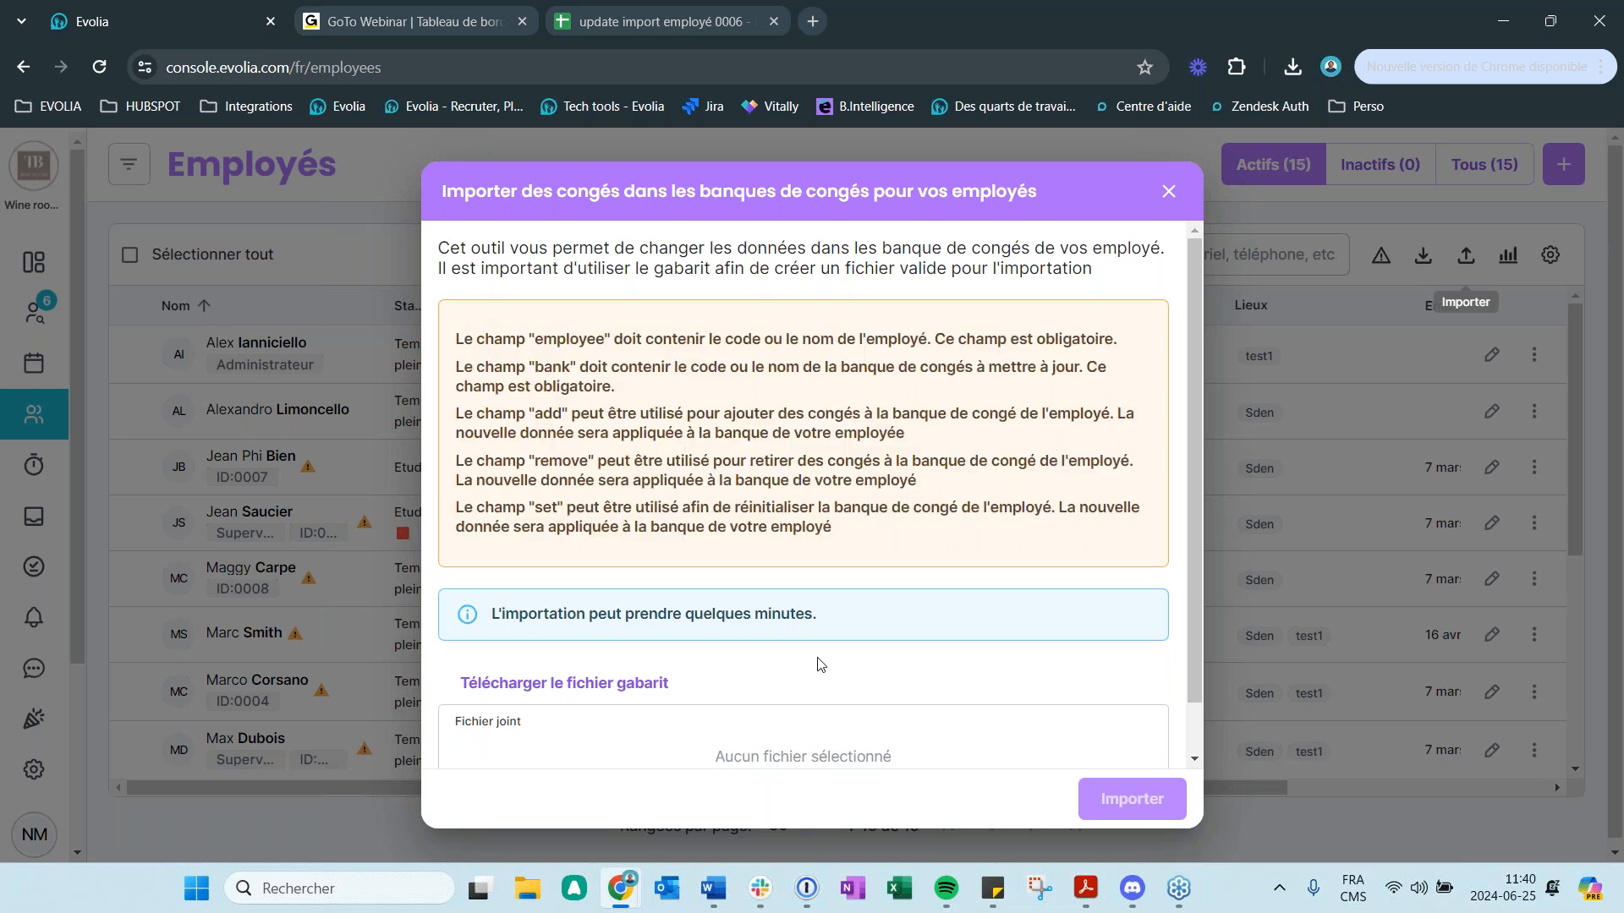
# - Download the leave bank import template and open the CSV file in Excel
pyautogui.scroll(-1, 630, 677)
pyautogui.click(630, 626)
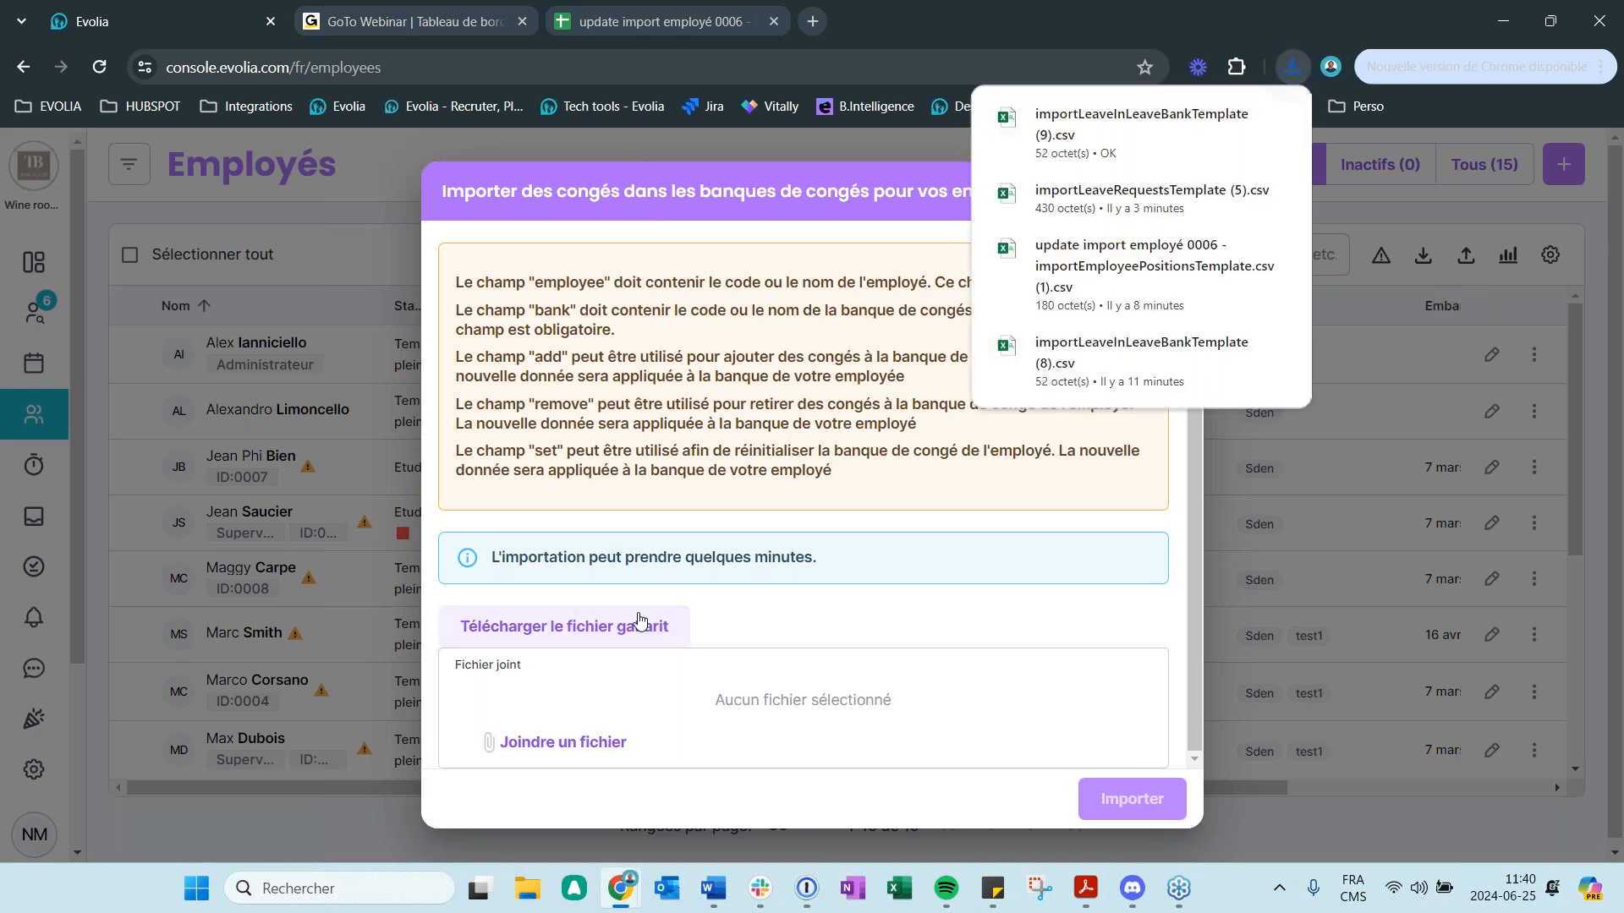
pyautogui.click(1141, 124)
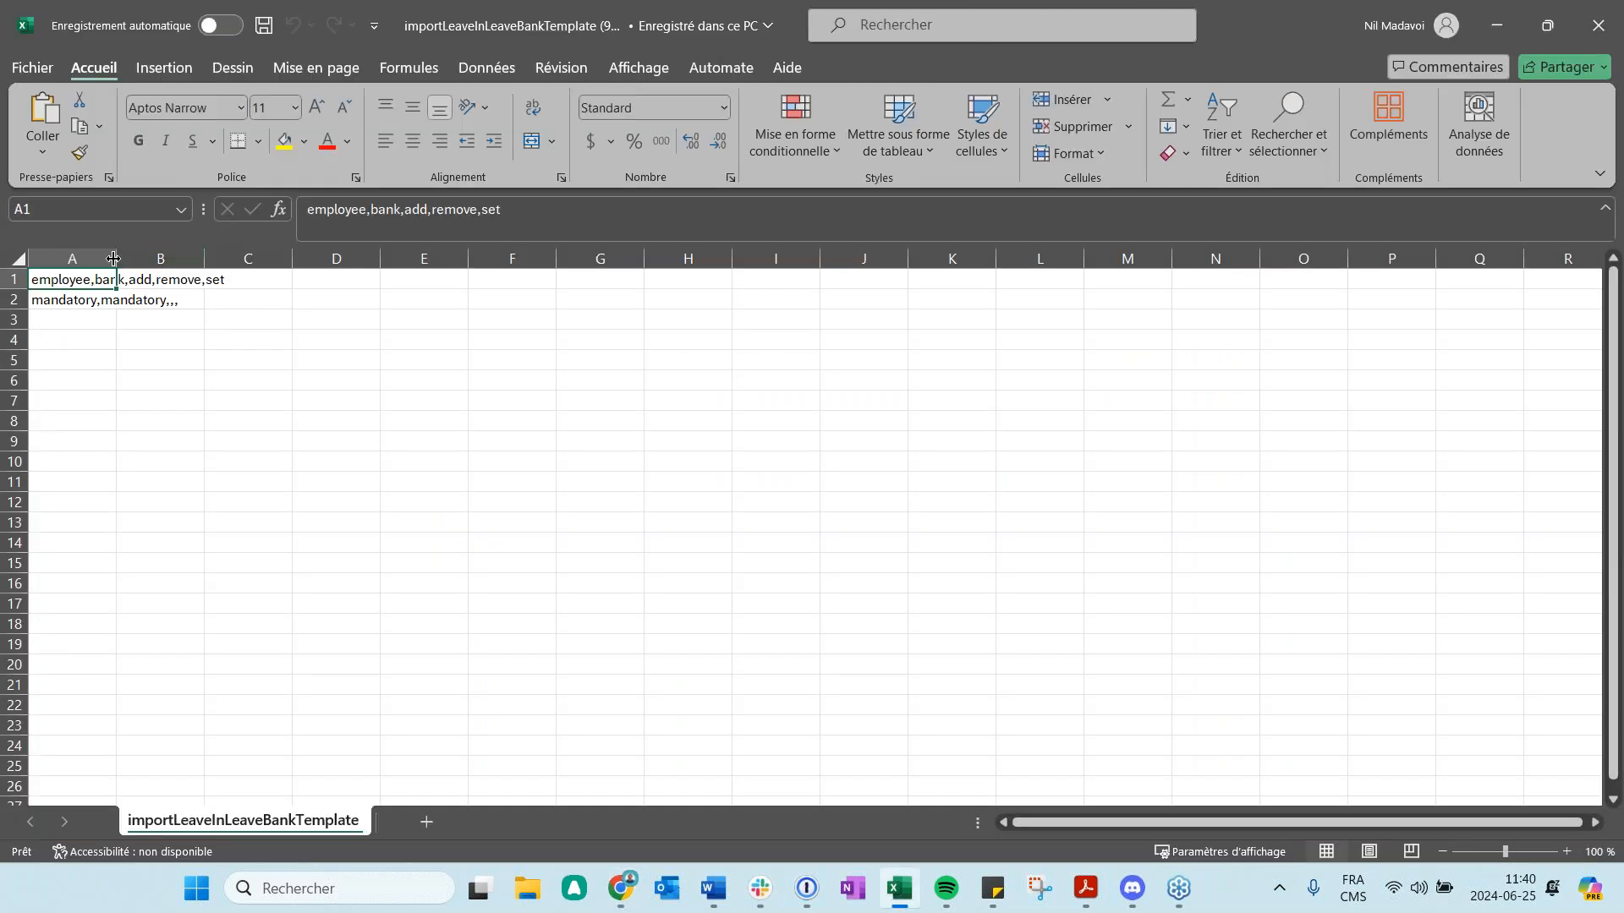
# - Widen column A and split its comma-separated text into separate columns
pyautogui.moveTo(114, 258); pyautogui.dragTo(253, 258)
pyautogui.click(169, 258)
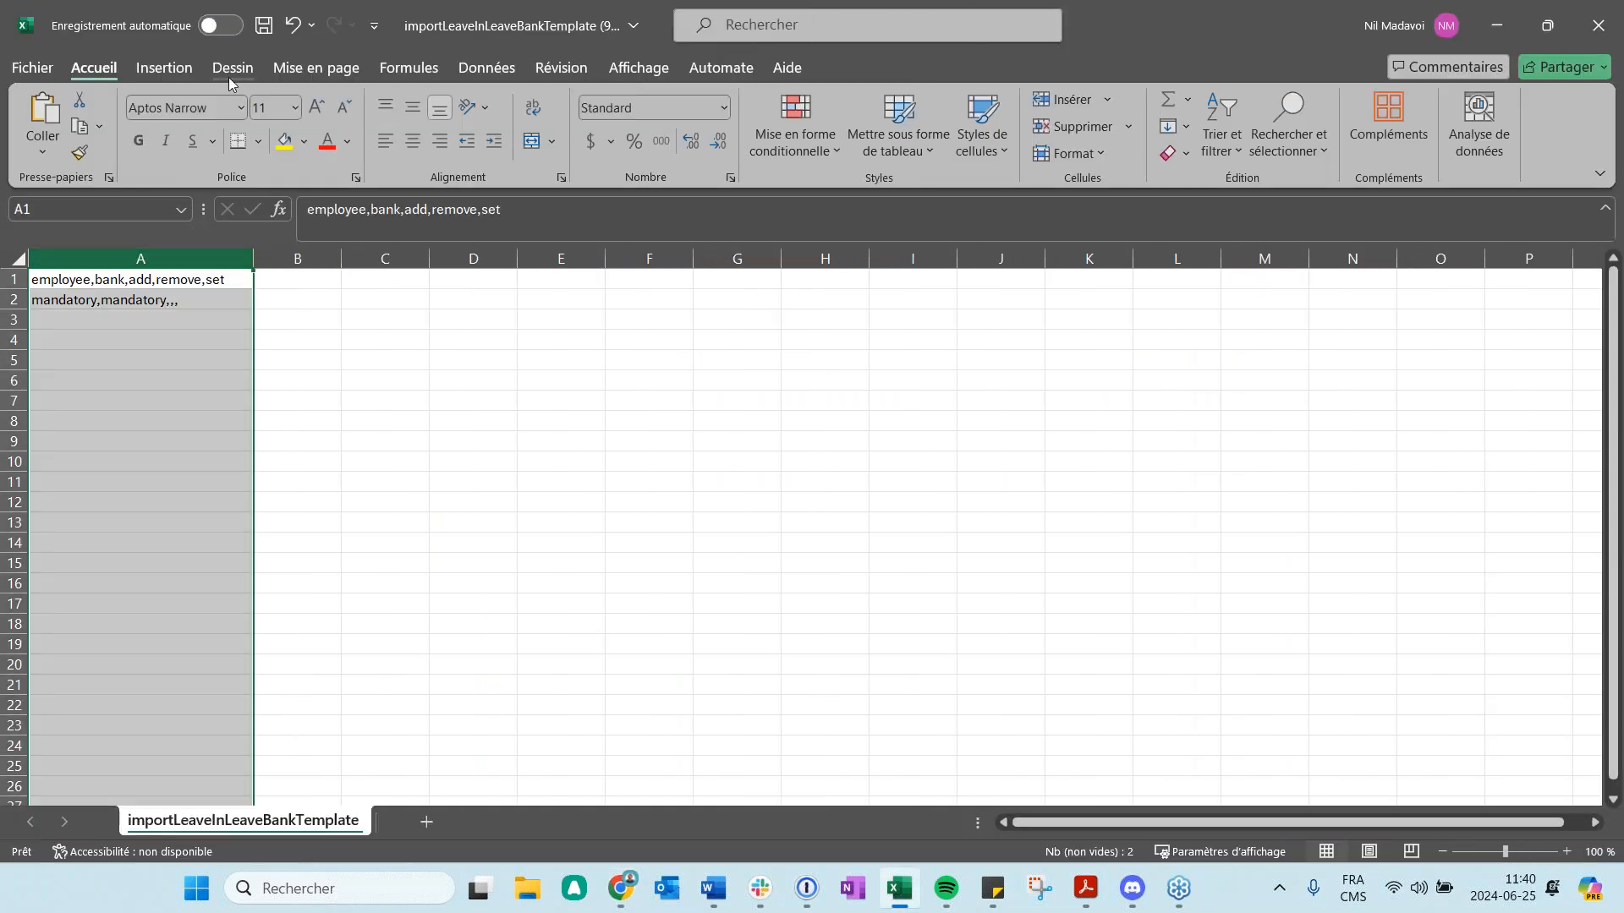
pyautogui.click(476, 73)
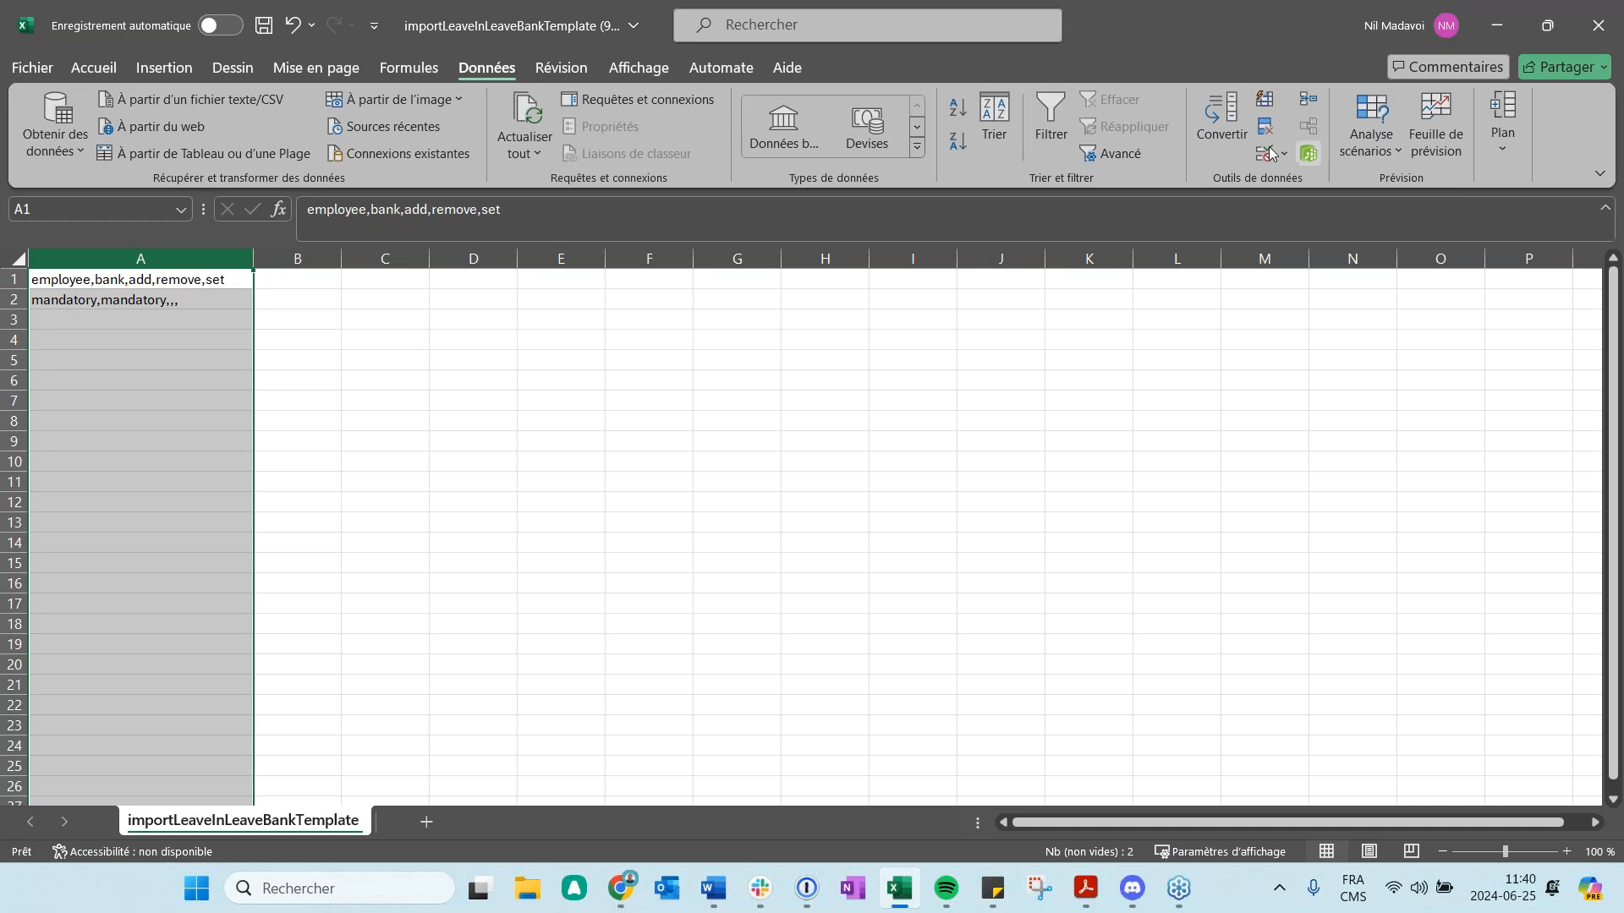
pyautogui.click(1222, 123)
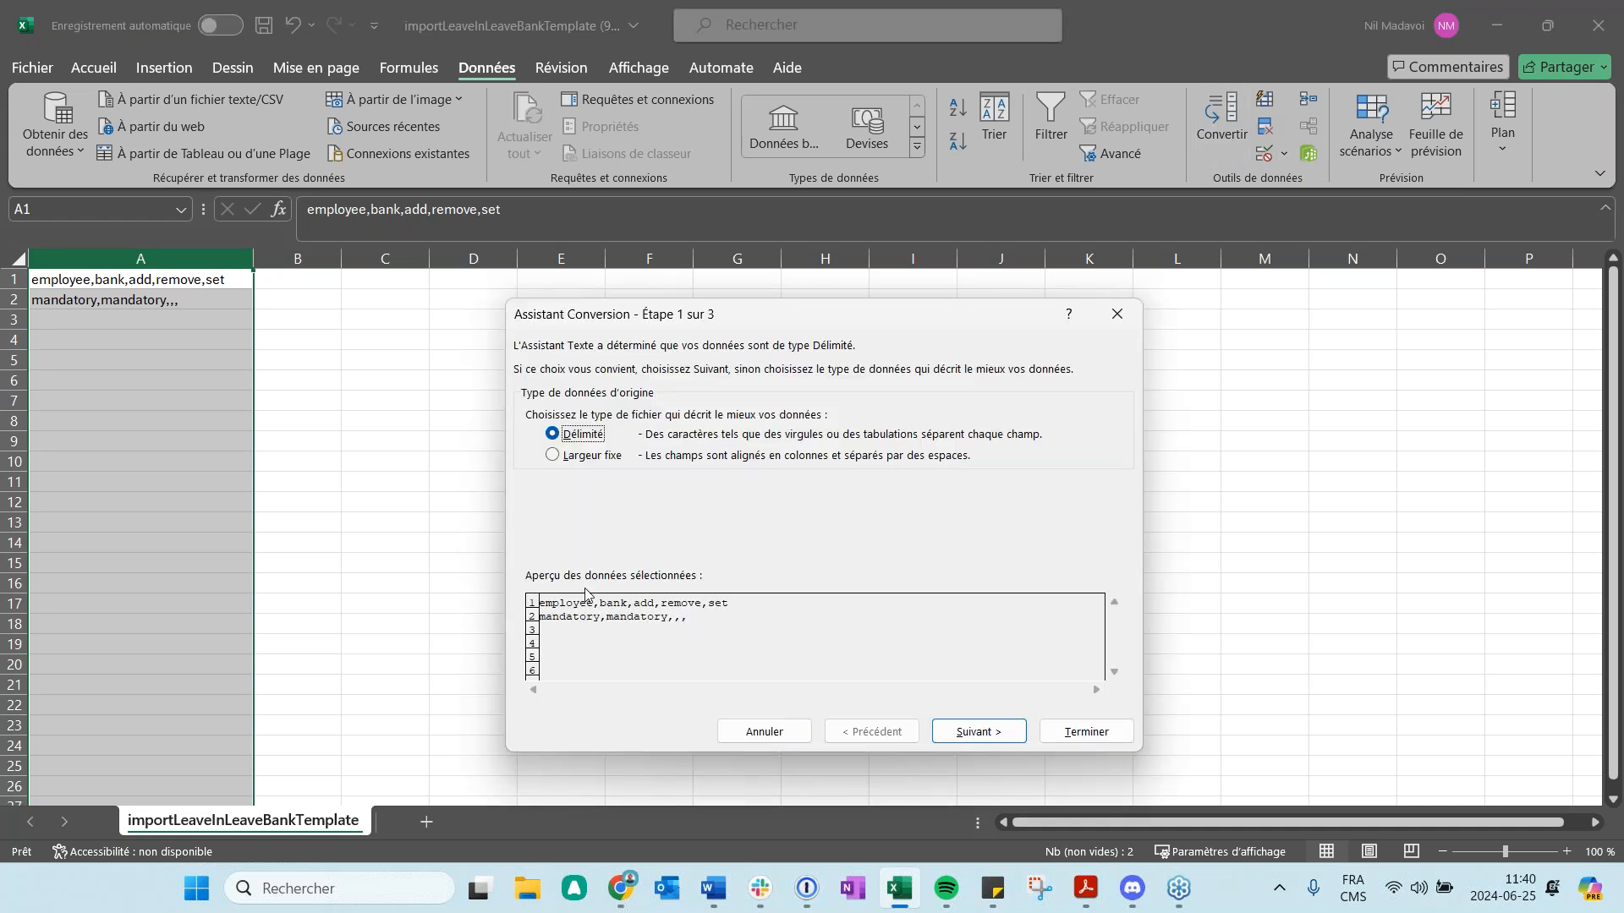
pyautogui.click(994, 742)
pyautogui.hotkey('alt', 'v')
pyautogui.click(1021, 739)
pyautogui.click(1086, 732)
pyautogui.click(457, 546)
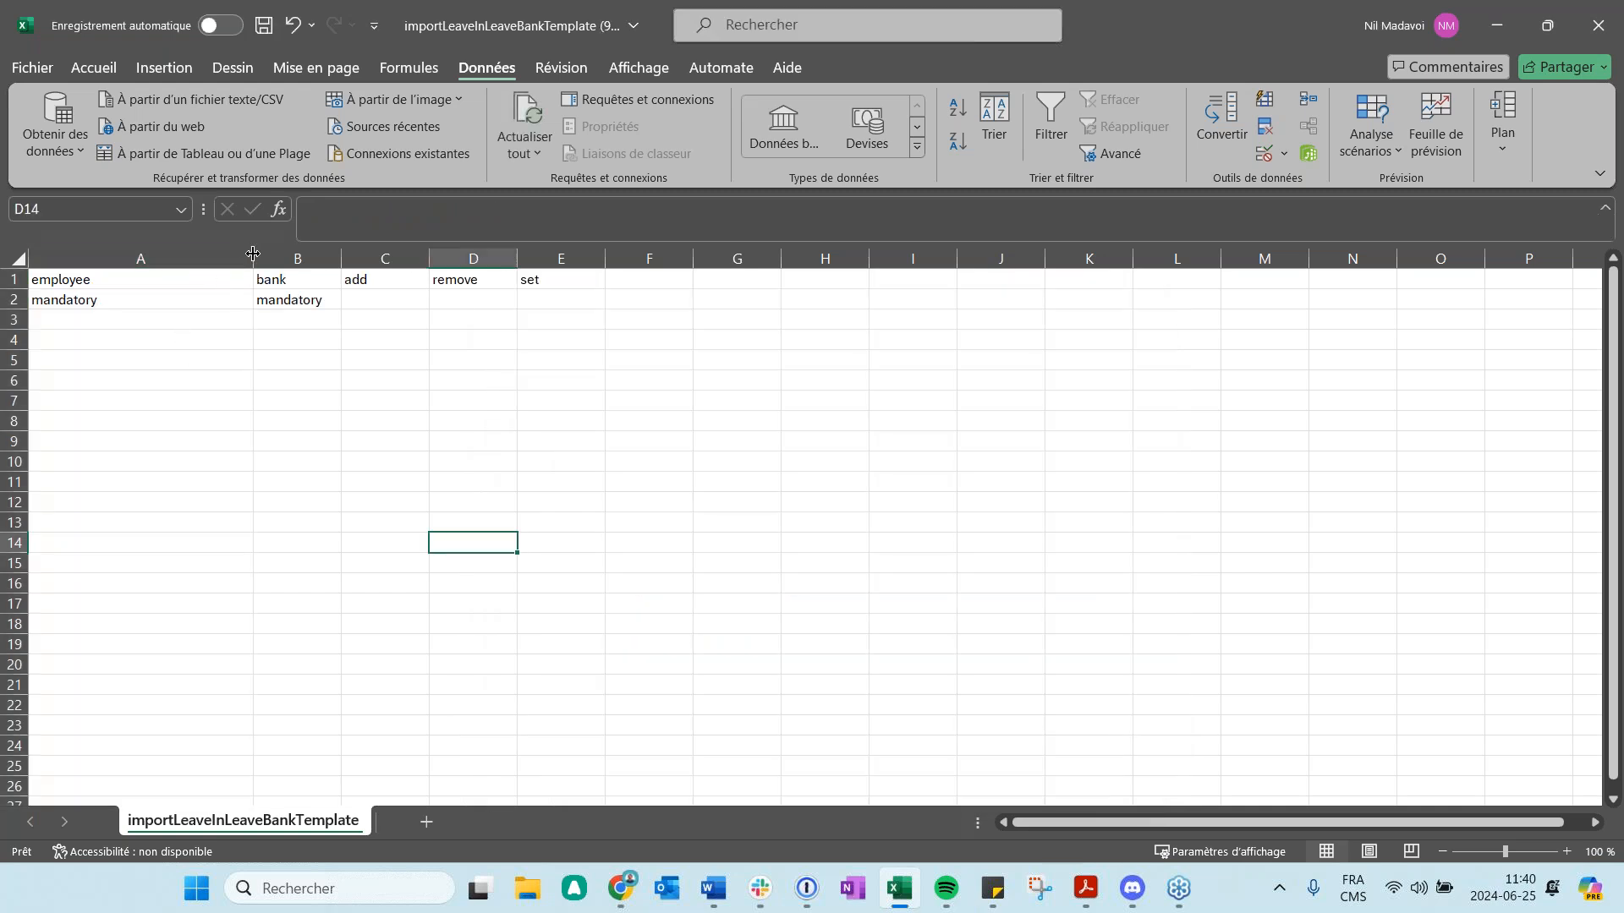
# - Widen column A further and enter the employee number in cell A2 under employee
pyautogui.moveTo(253, 254); pyautogui.dragTo(335, 254)
pyautogui.click(170, 302)
pyautogui.write('00069')
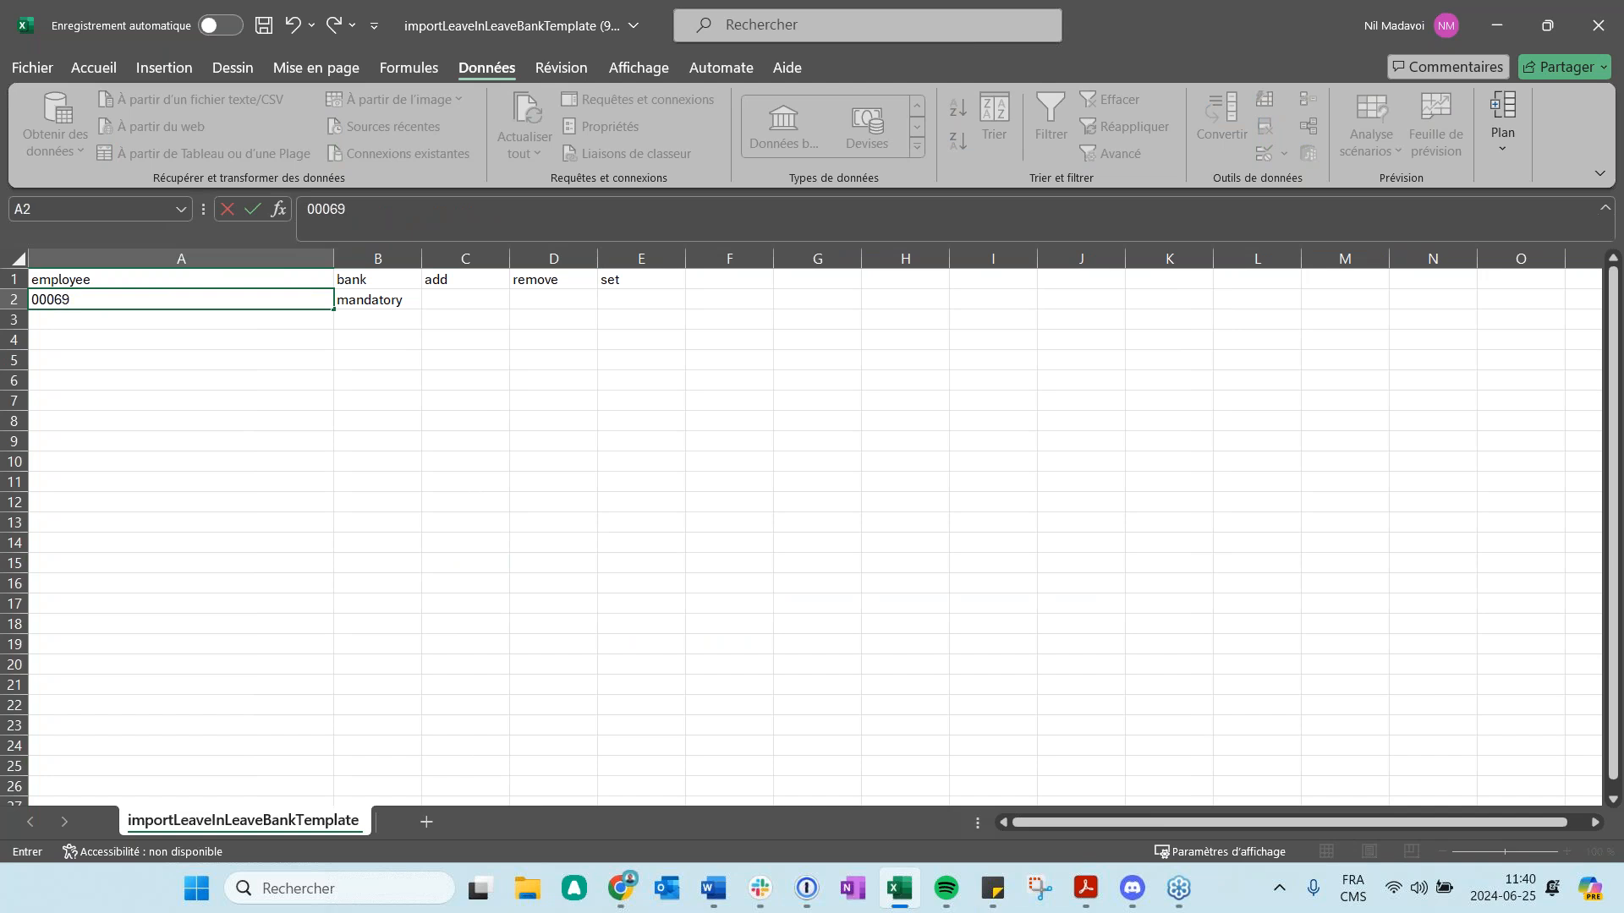
pyautogui.press('BackSpace')
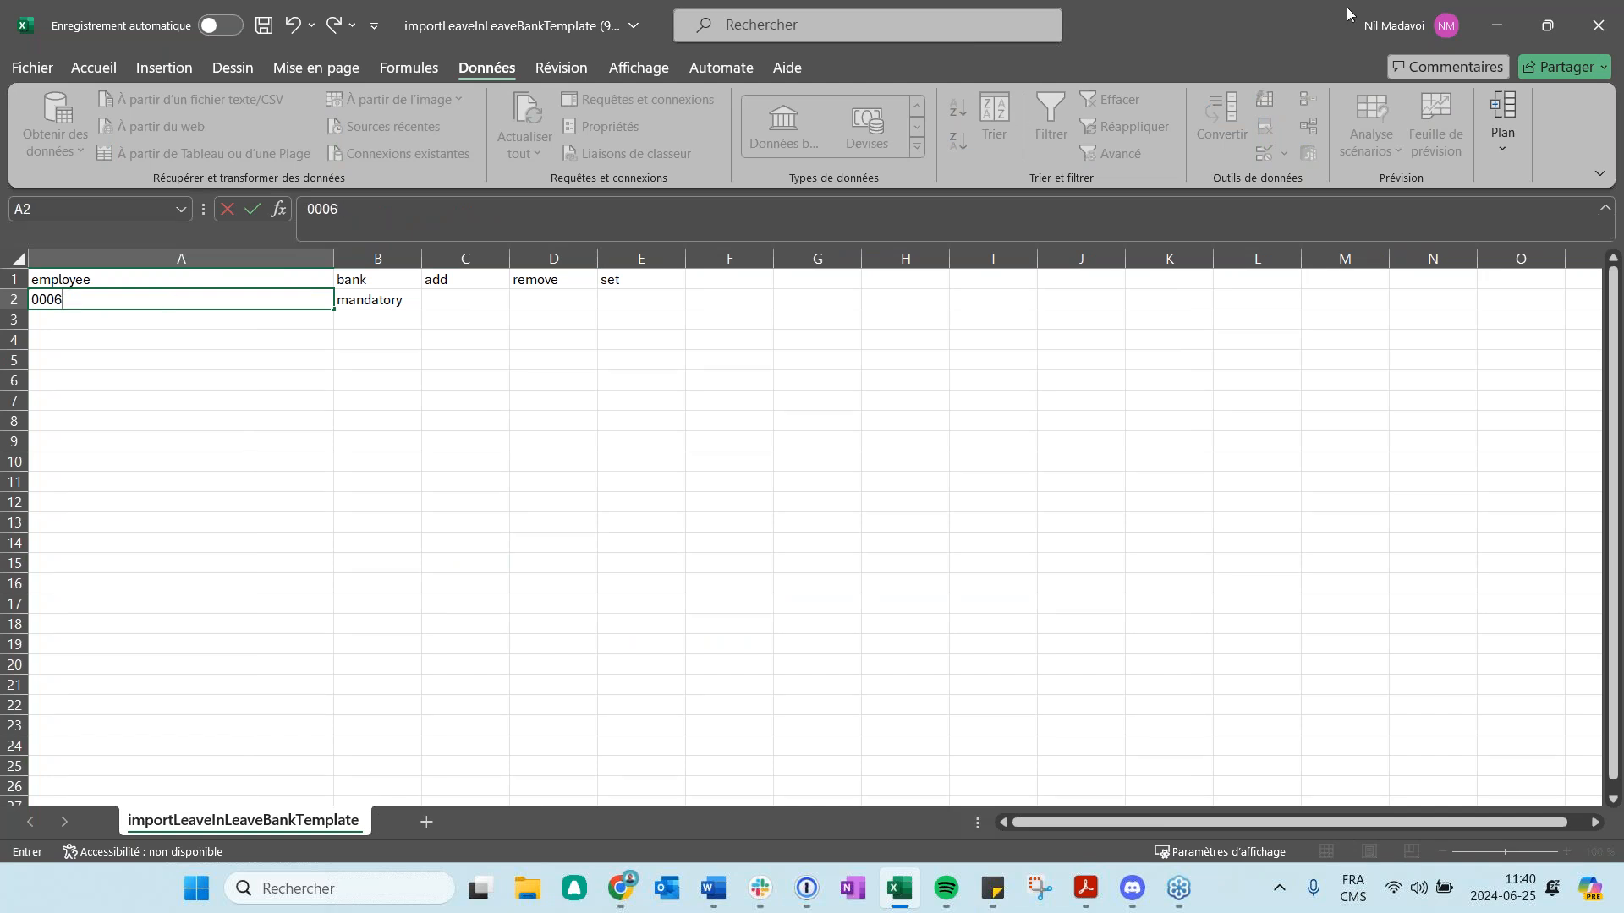
# - Return to Evolia, close the leave bank import dialog, and check the employee number in the supervisor's employee file
pyautogui.click(1497, 25)
pyautogui.click(911, 172)
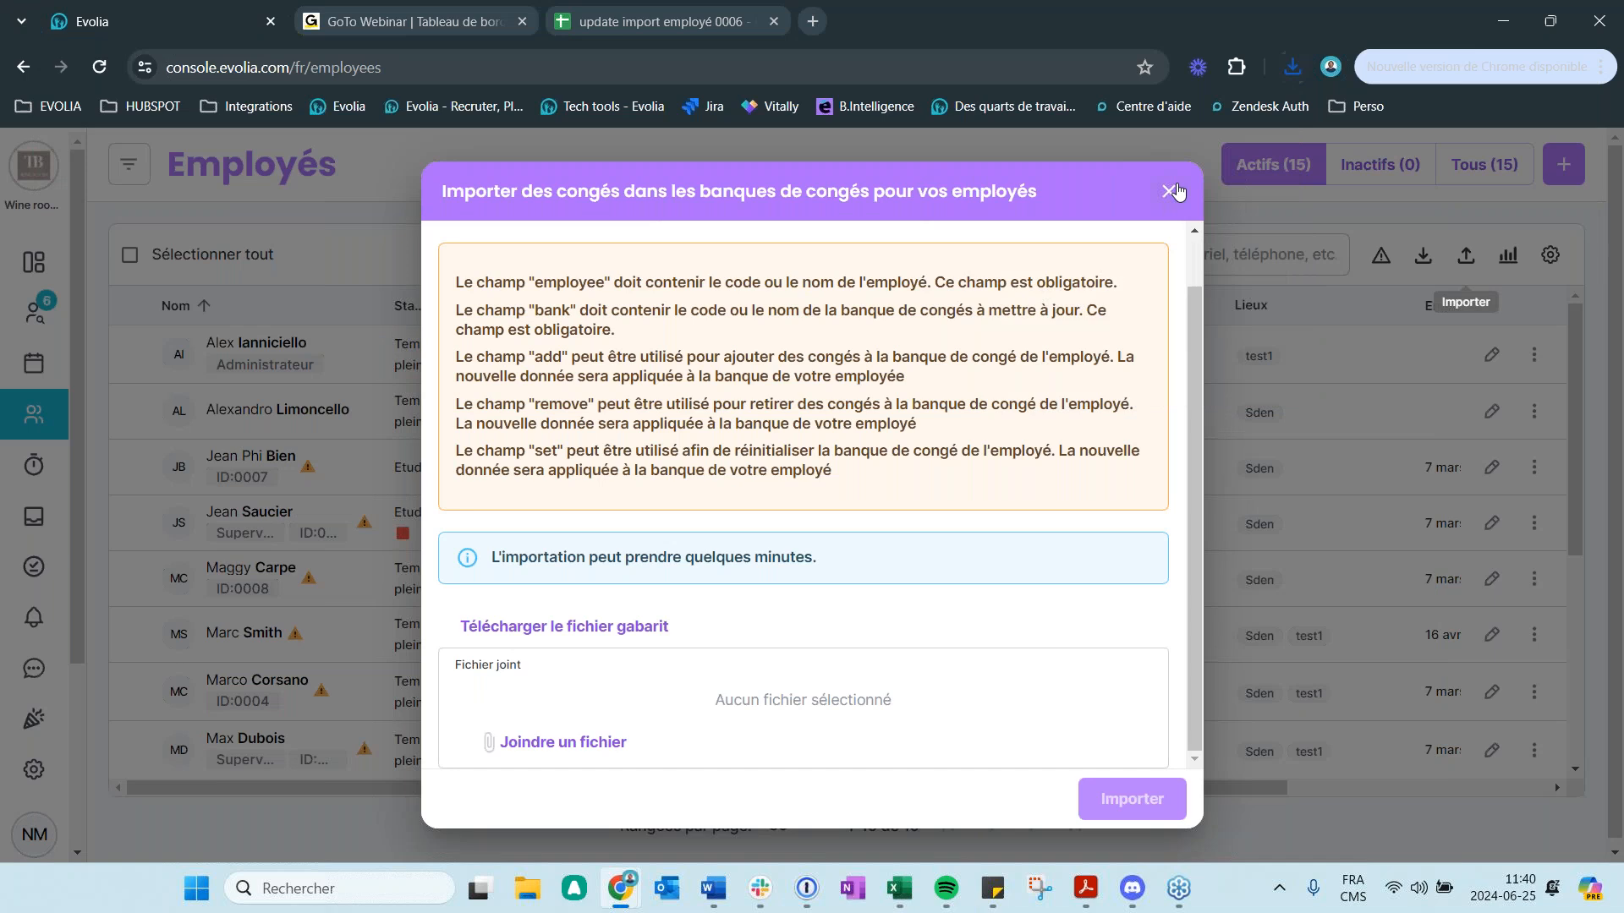
pyautogui.click(1174, 191)
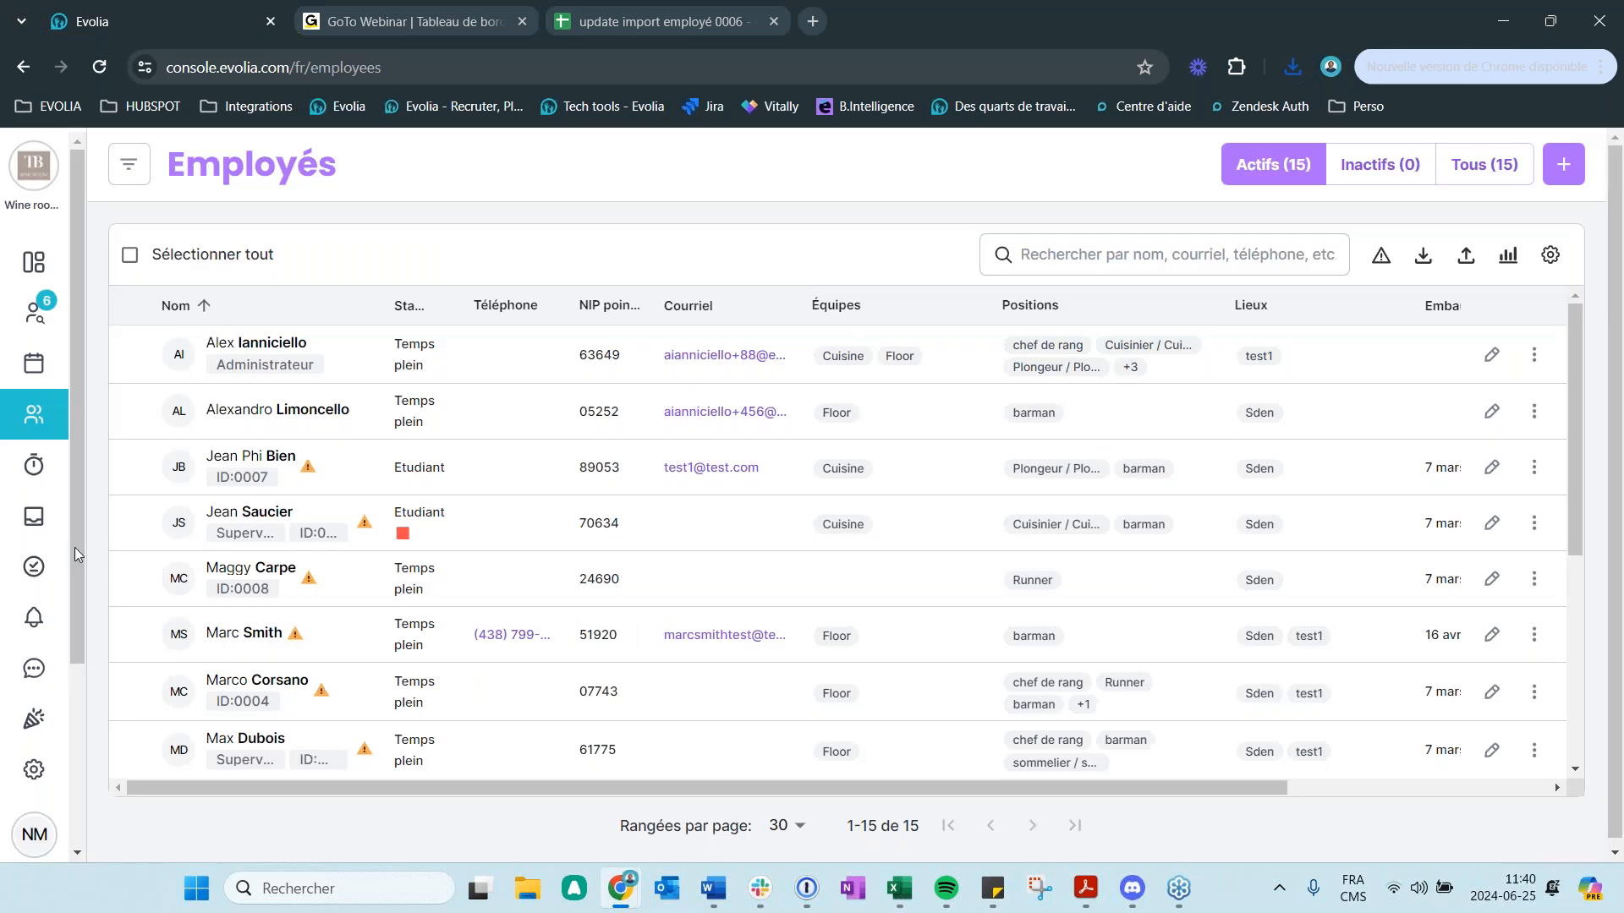
pyautogui.click(252, 519)
pyautogui.click(683, 312)
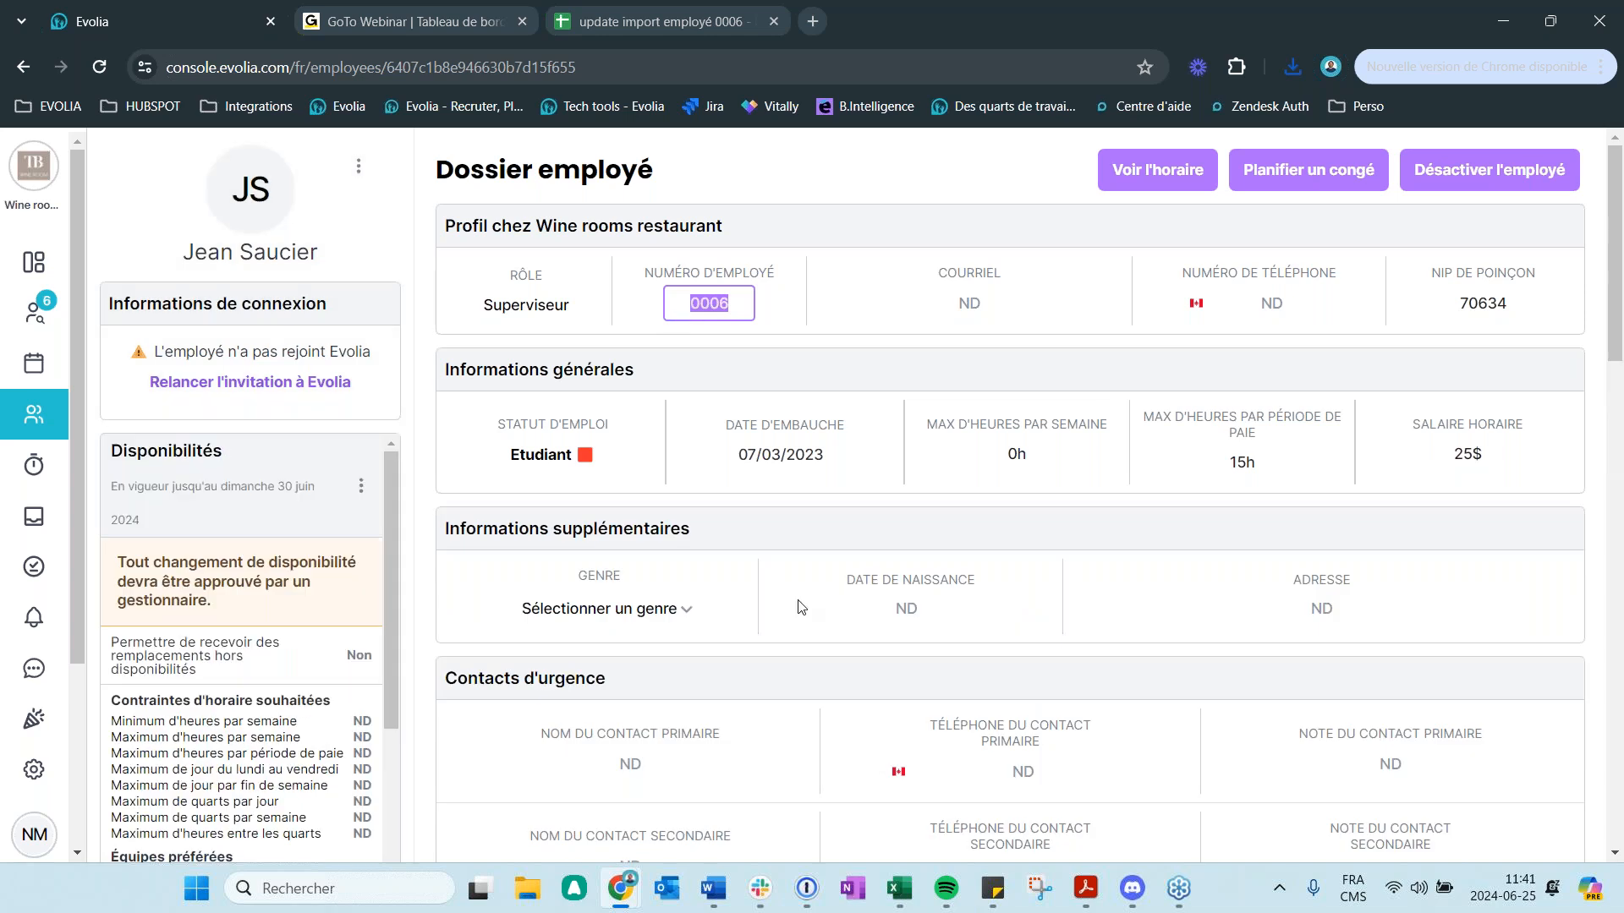
# - Switch back to Excel, complete the employee entry, and copy the template cells A1:D2
pyautogui.click(899, 888)
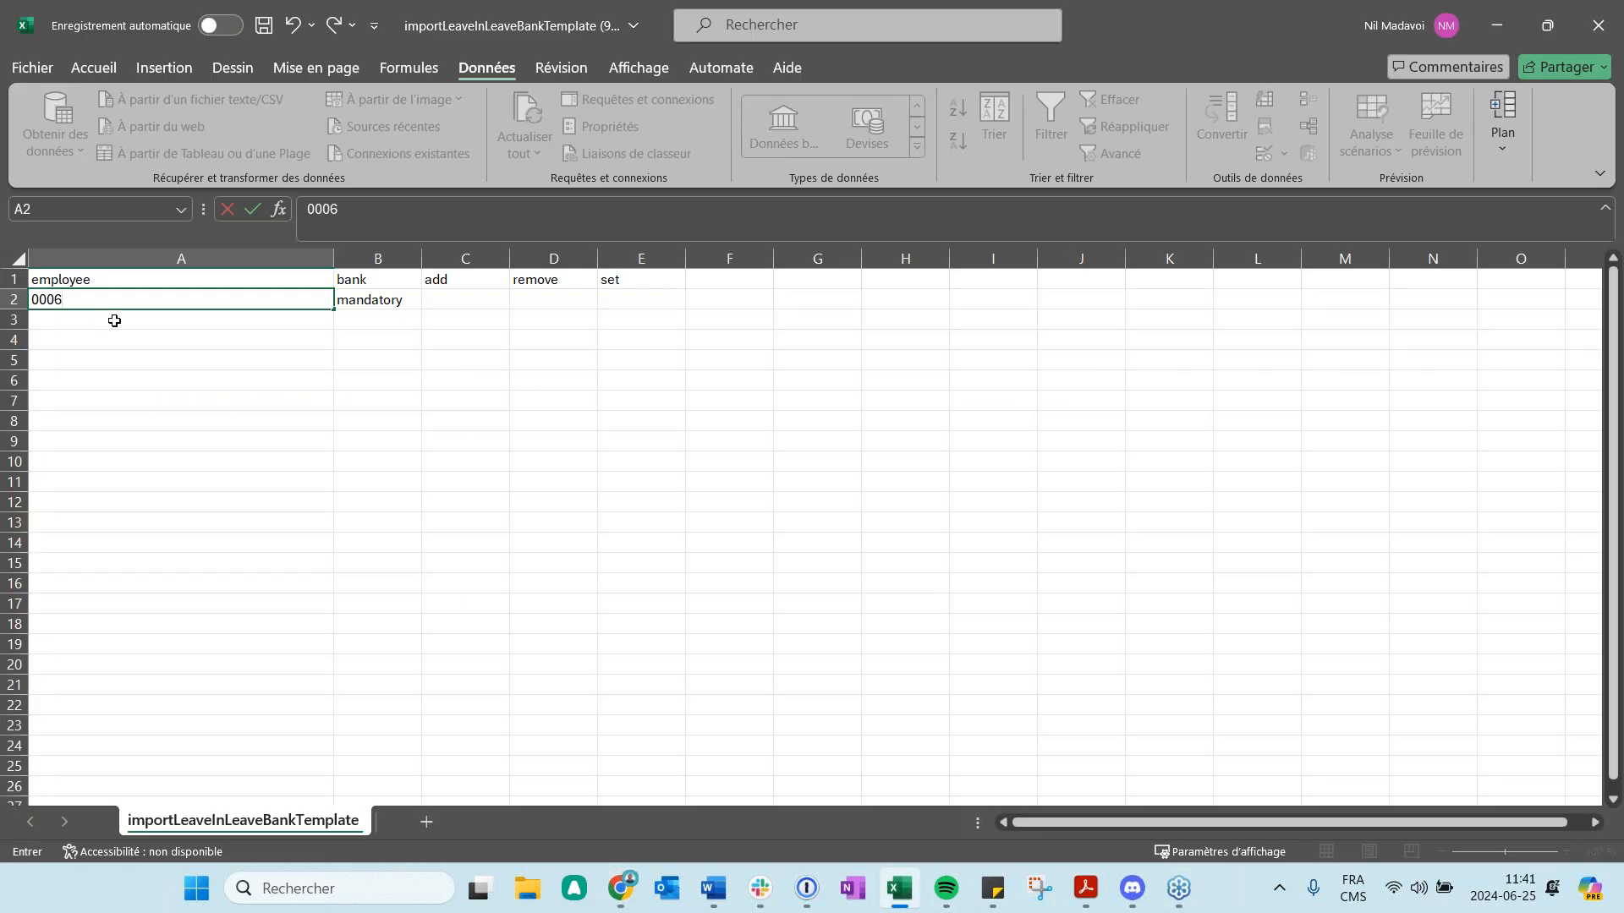
pyautogui.press('Return')
pyautogui.click(116, 277)
pyautogui.moveTo(63, 283); pyautogui.dragTo(628, 307)
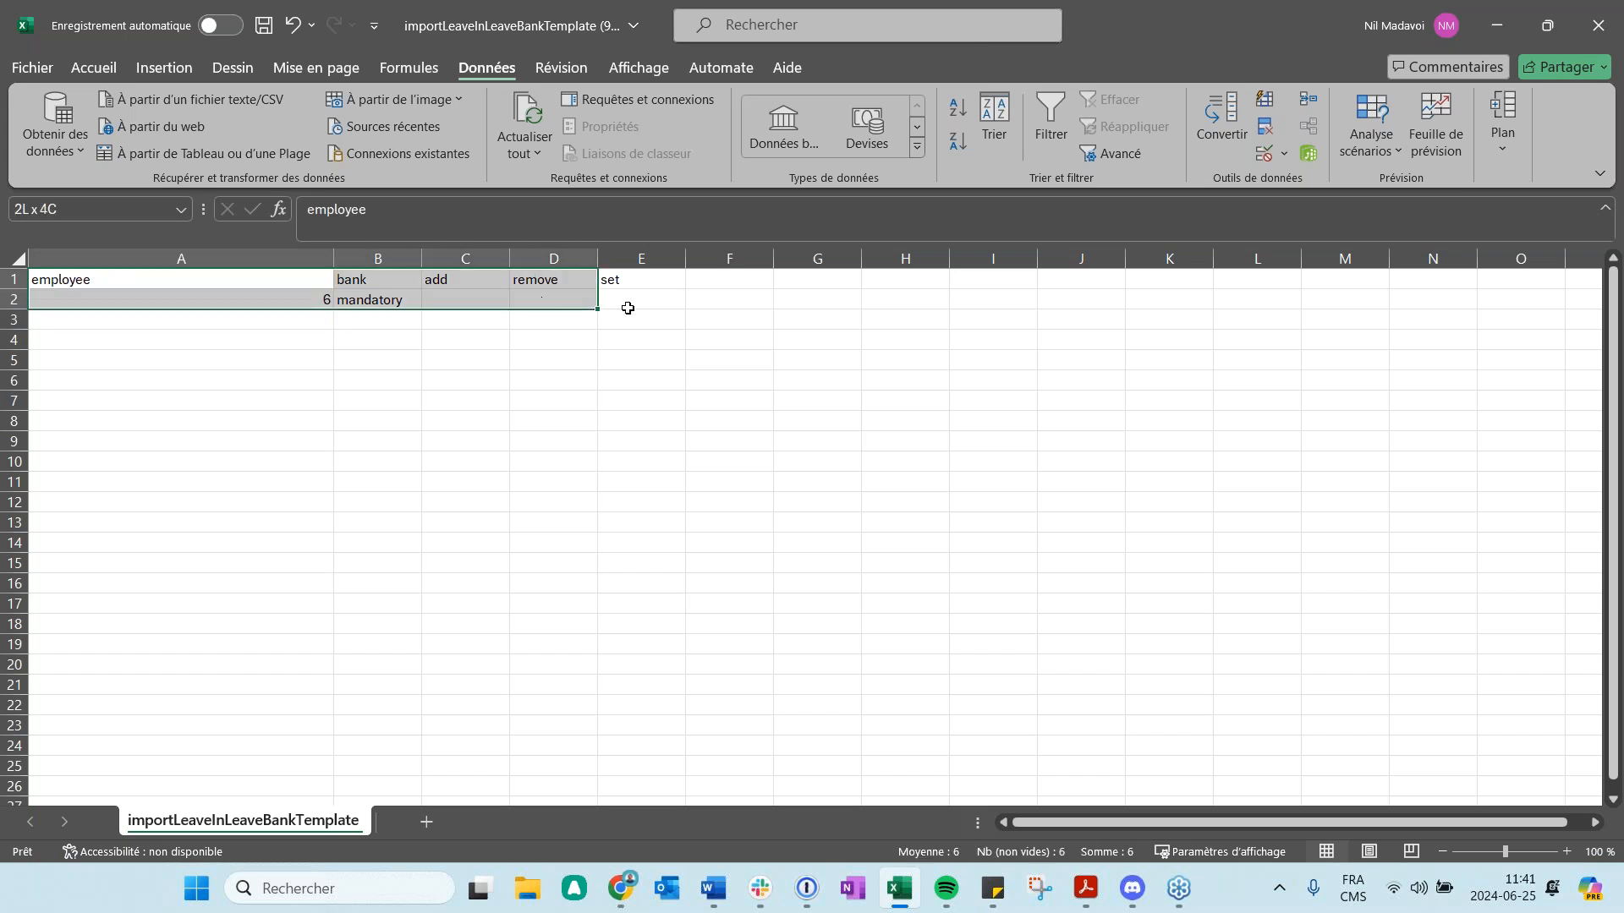
pyautogui.hotkey('ctrl', 'c')
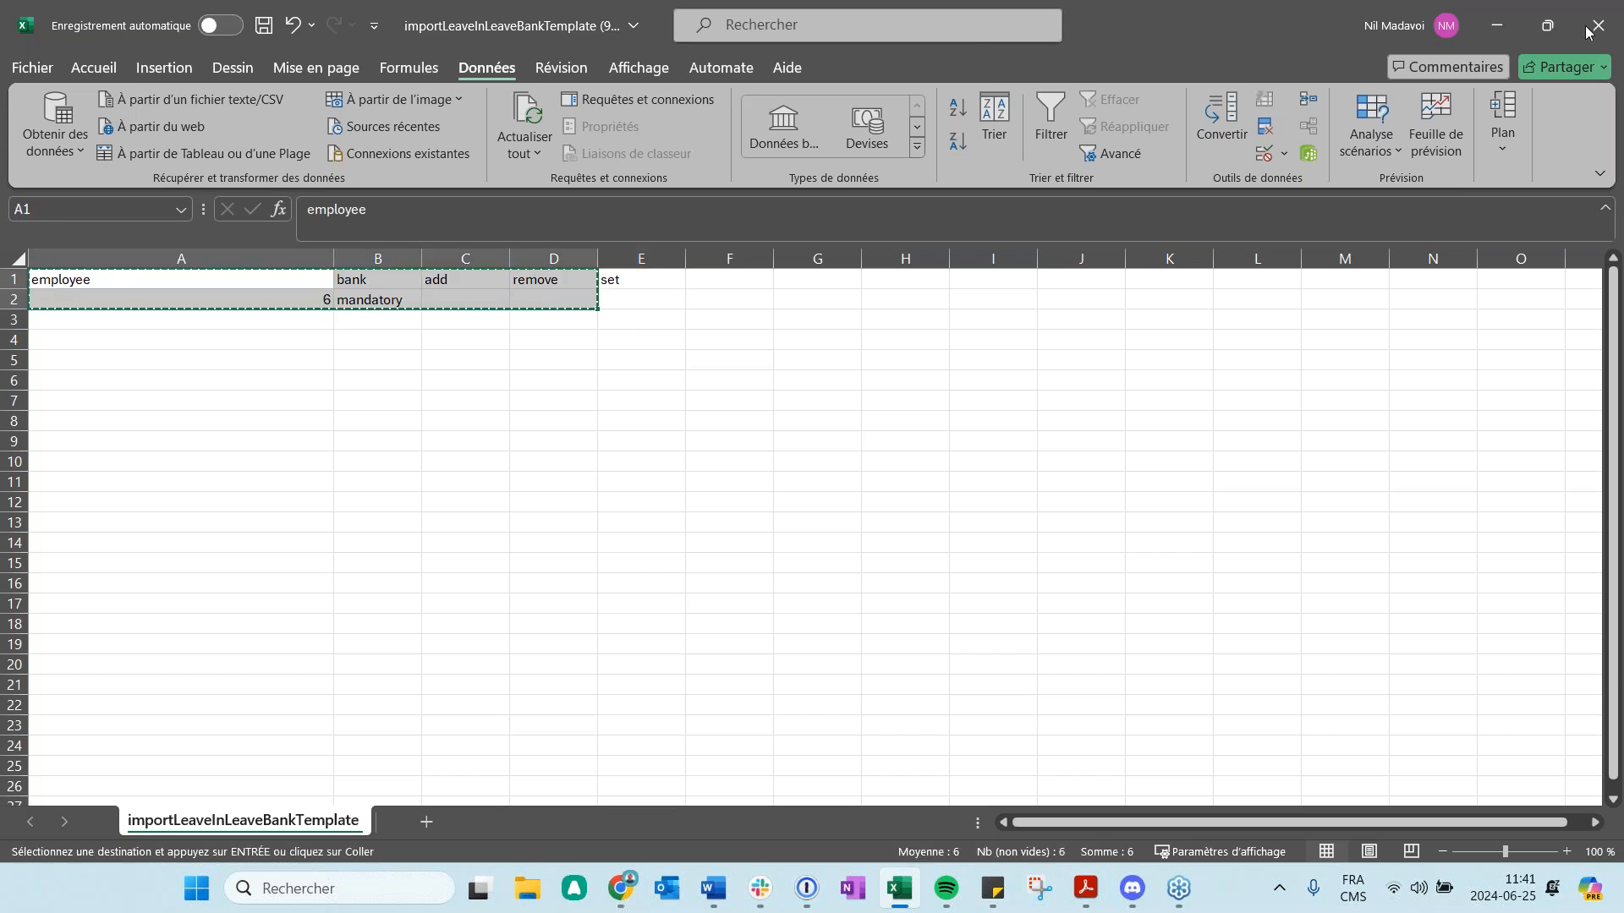
# - Switch to the browser, replace the old import sheet with a new blank Google Sheets spreadsheet, and paste the copied cells at A1
pyautogui.click(1496, 25)
pyautogui.hotkey('ctrl', 't')
pyautogui.click(58, 94)
pyautogui.click(78, 273)
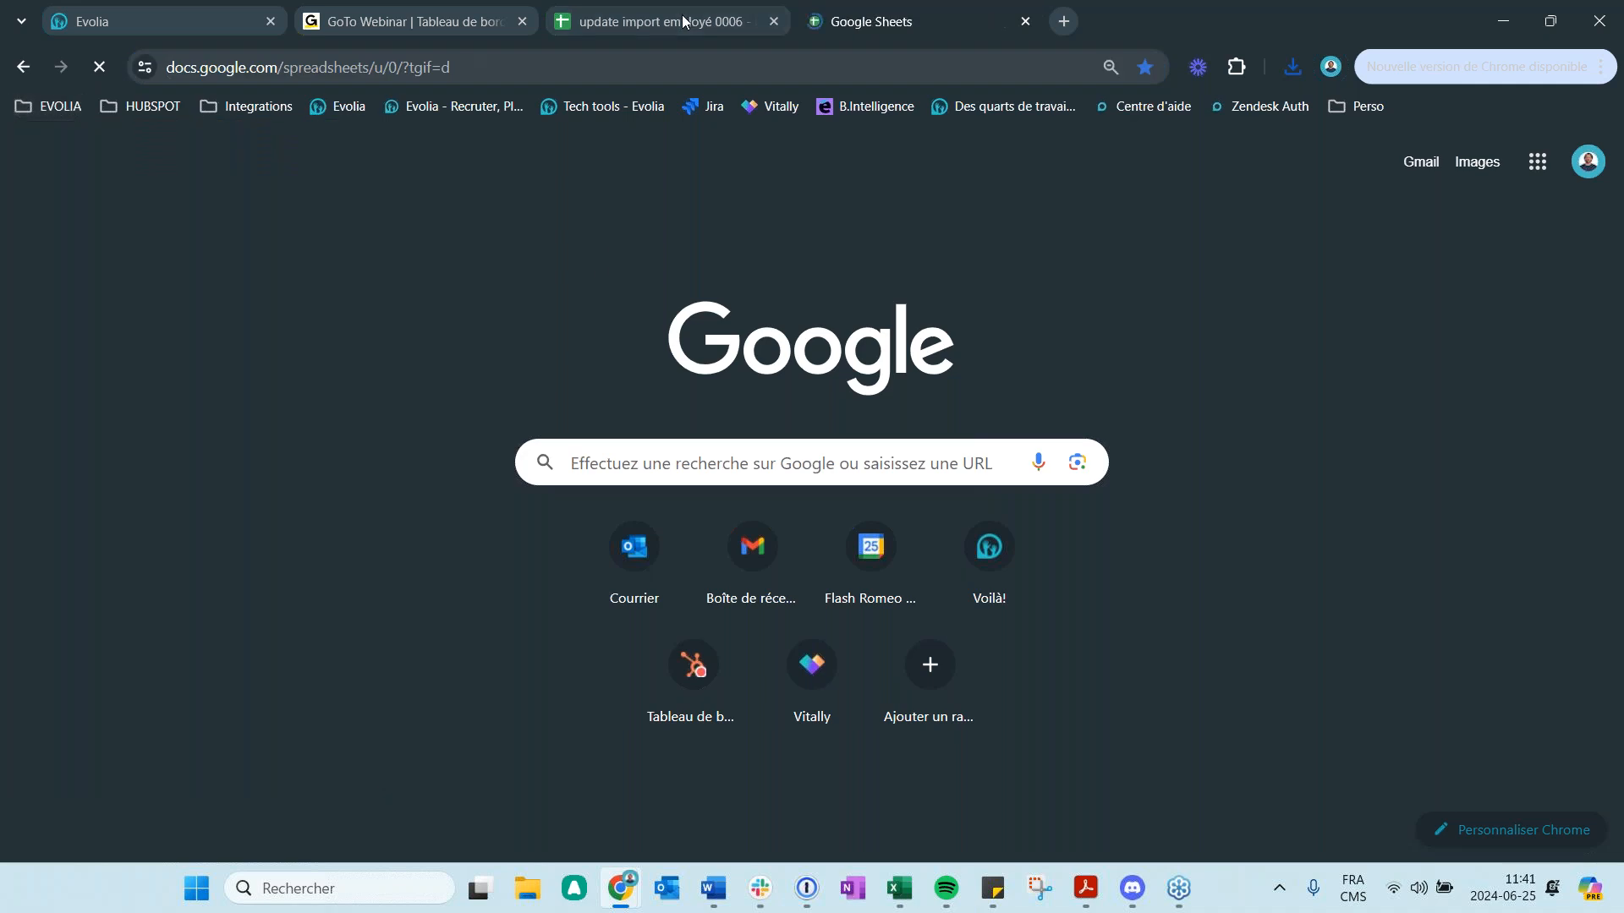
pyautogui.click(683, 22)
pyautogui.click(774, 21)
pyautogui.click(343, 319)
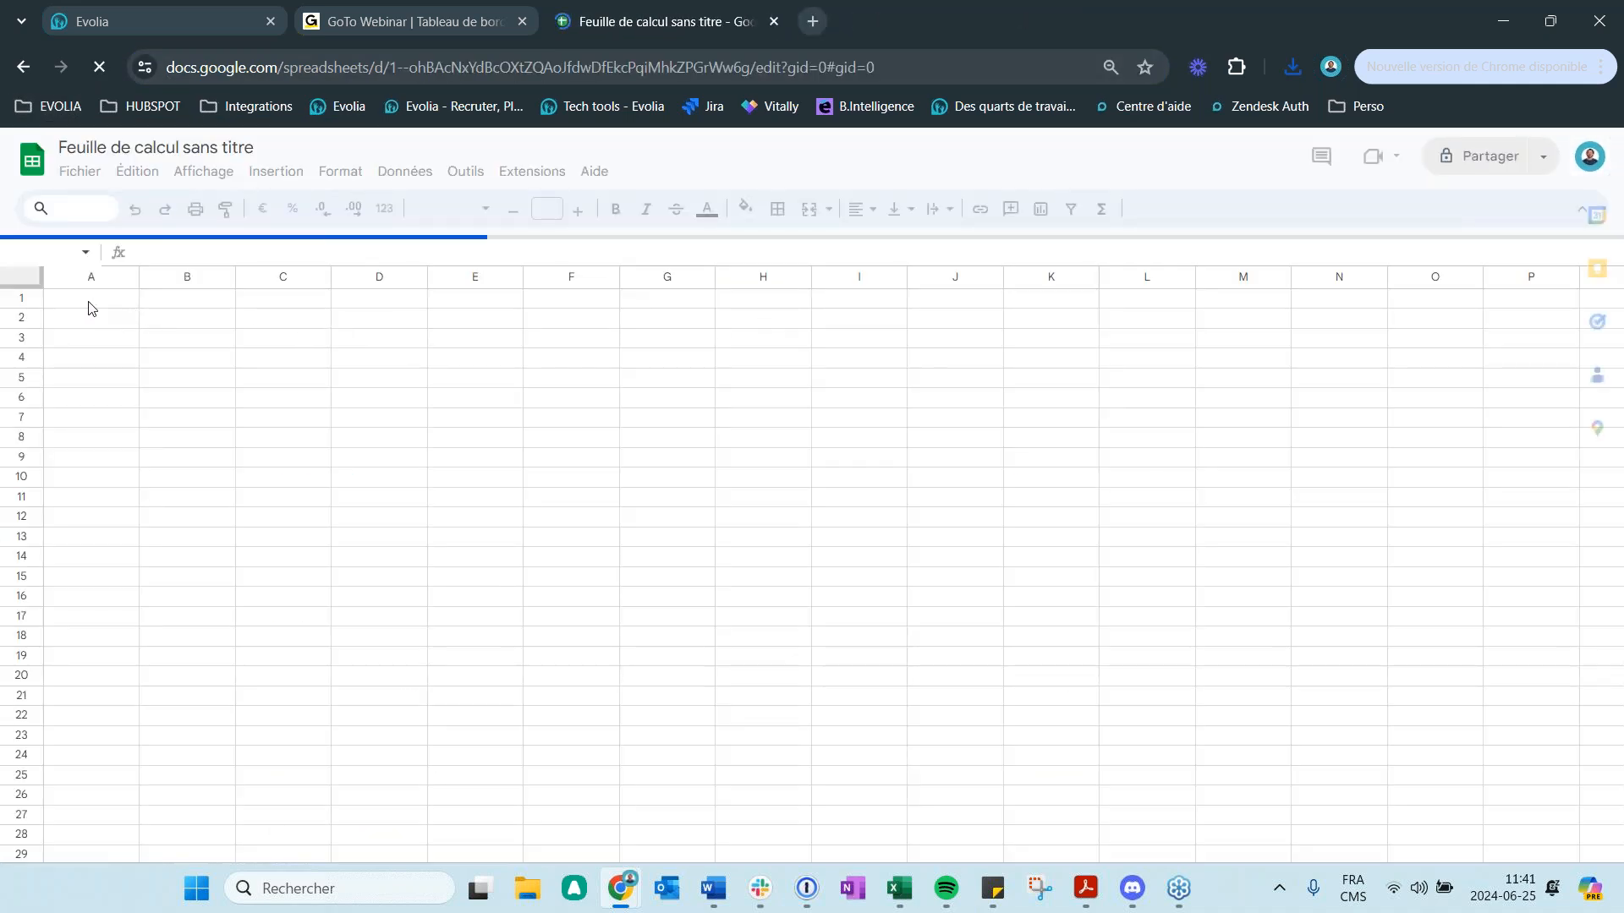
pyautogui.hotkey('ctrl', 'v')
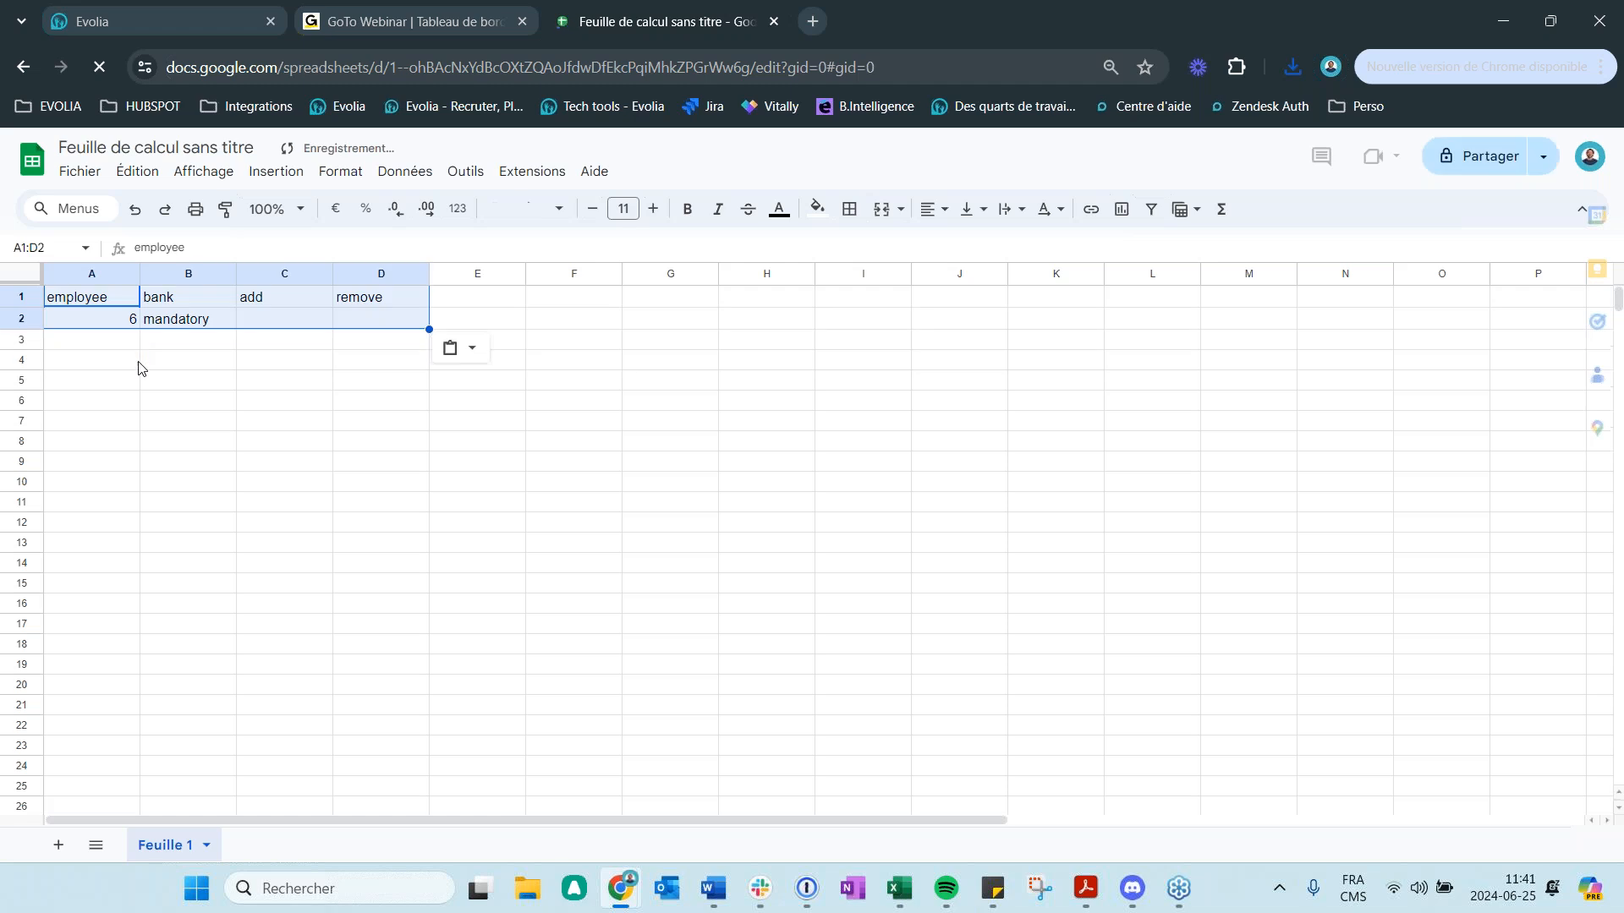
pyautogui.click(190, 400)
# - Format column A as plain text and re-enter the employee number with its leading zeros in A2
pyautogui.click(101, 322)
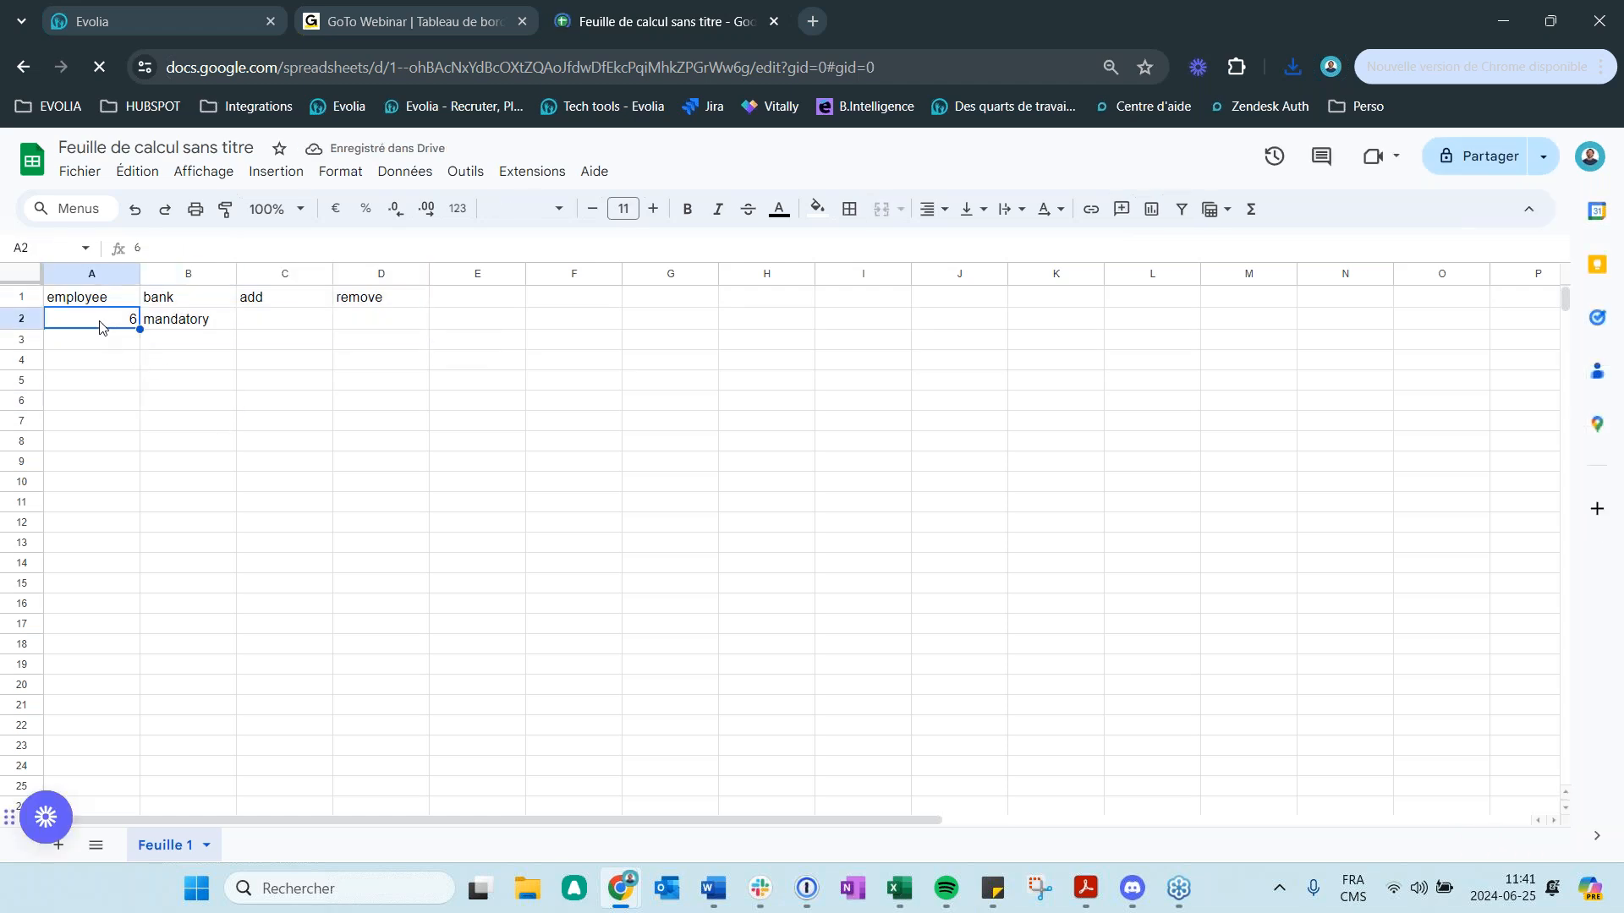
pyautogui.click(93, 274)
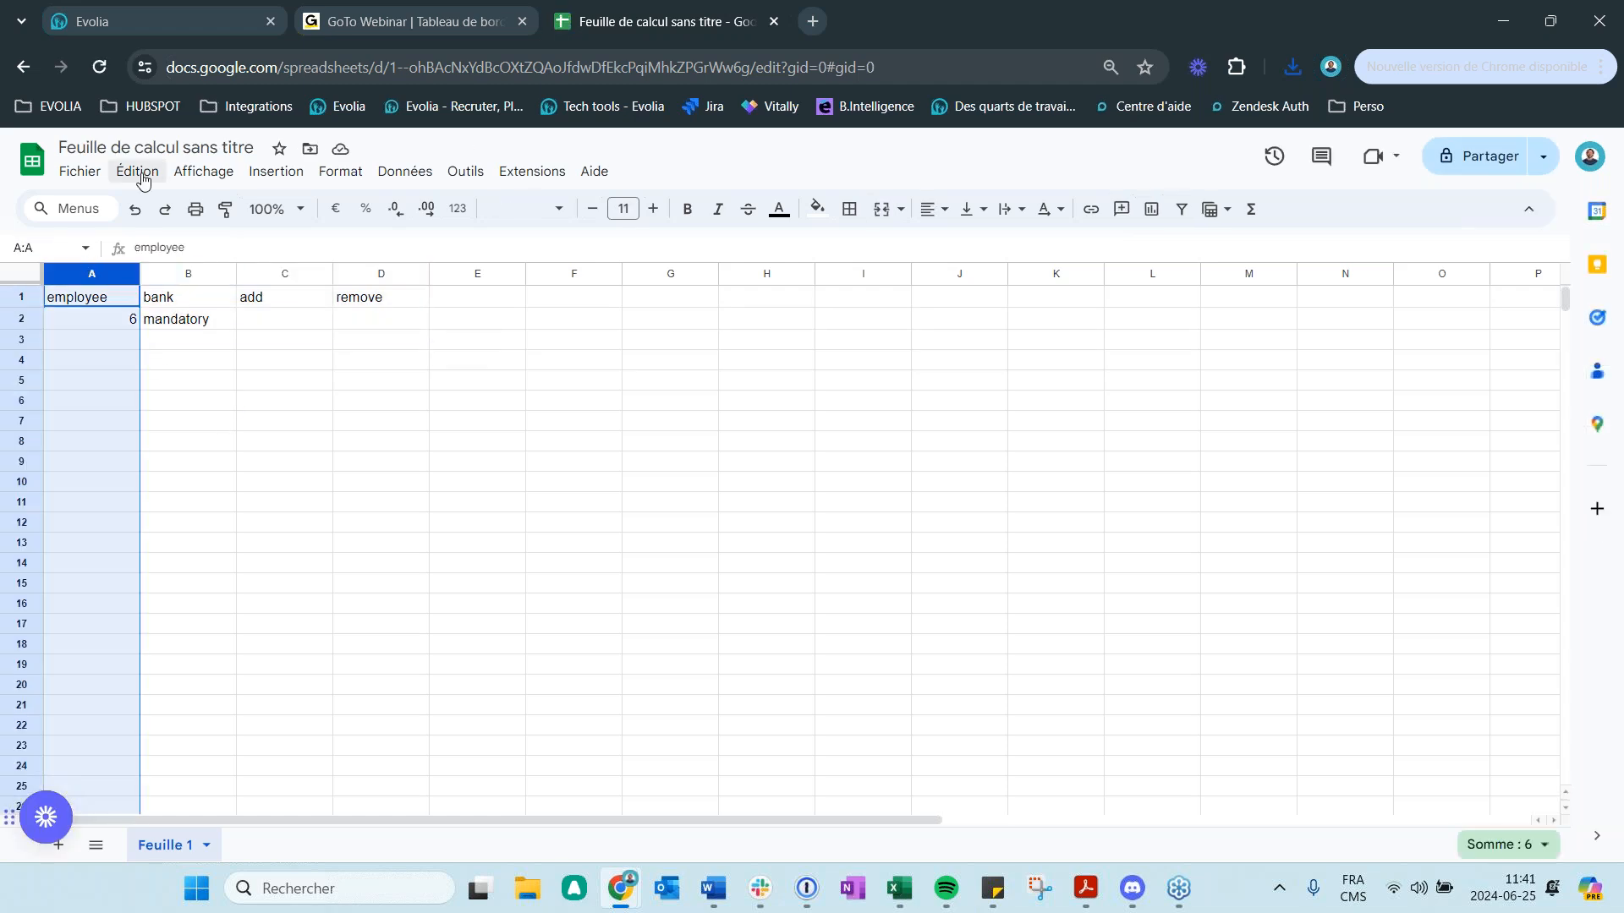
pyautogui.click(405, 173)
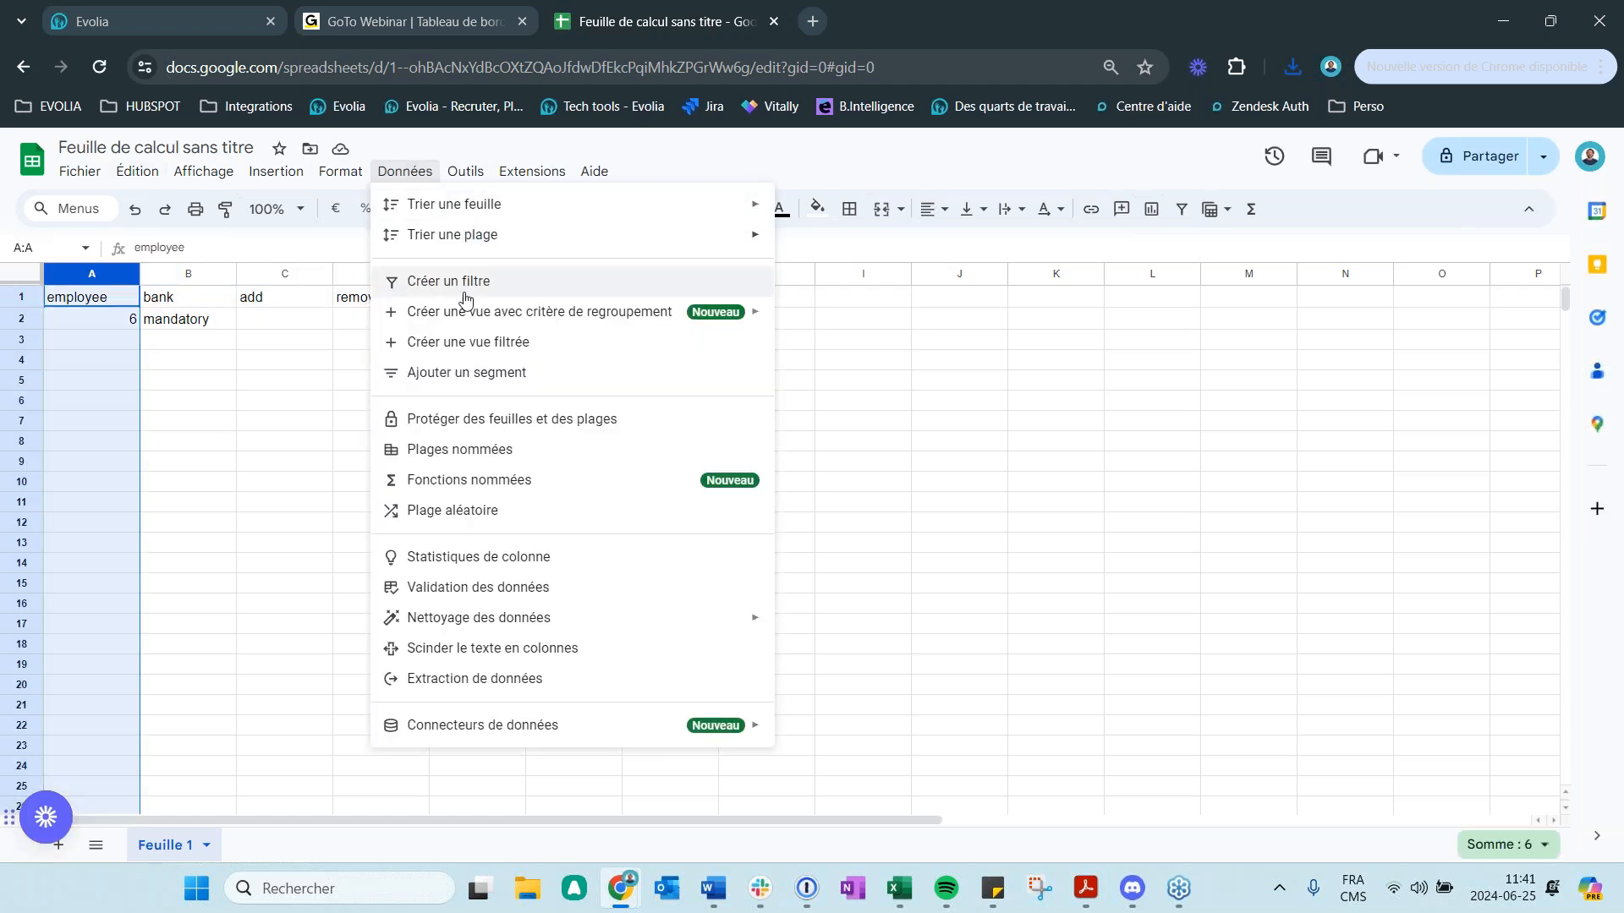
pyautogui.click(97, 272)
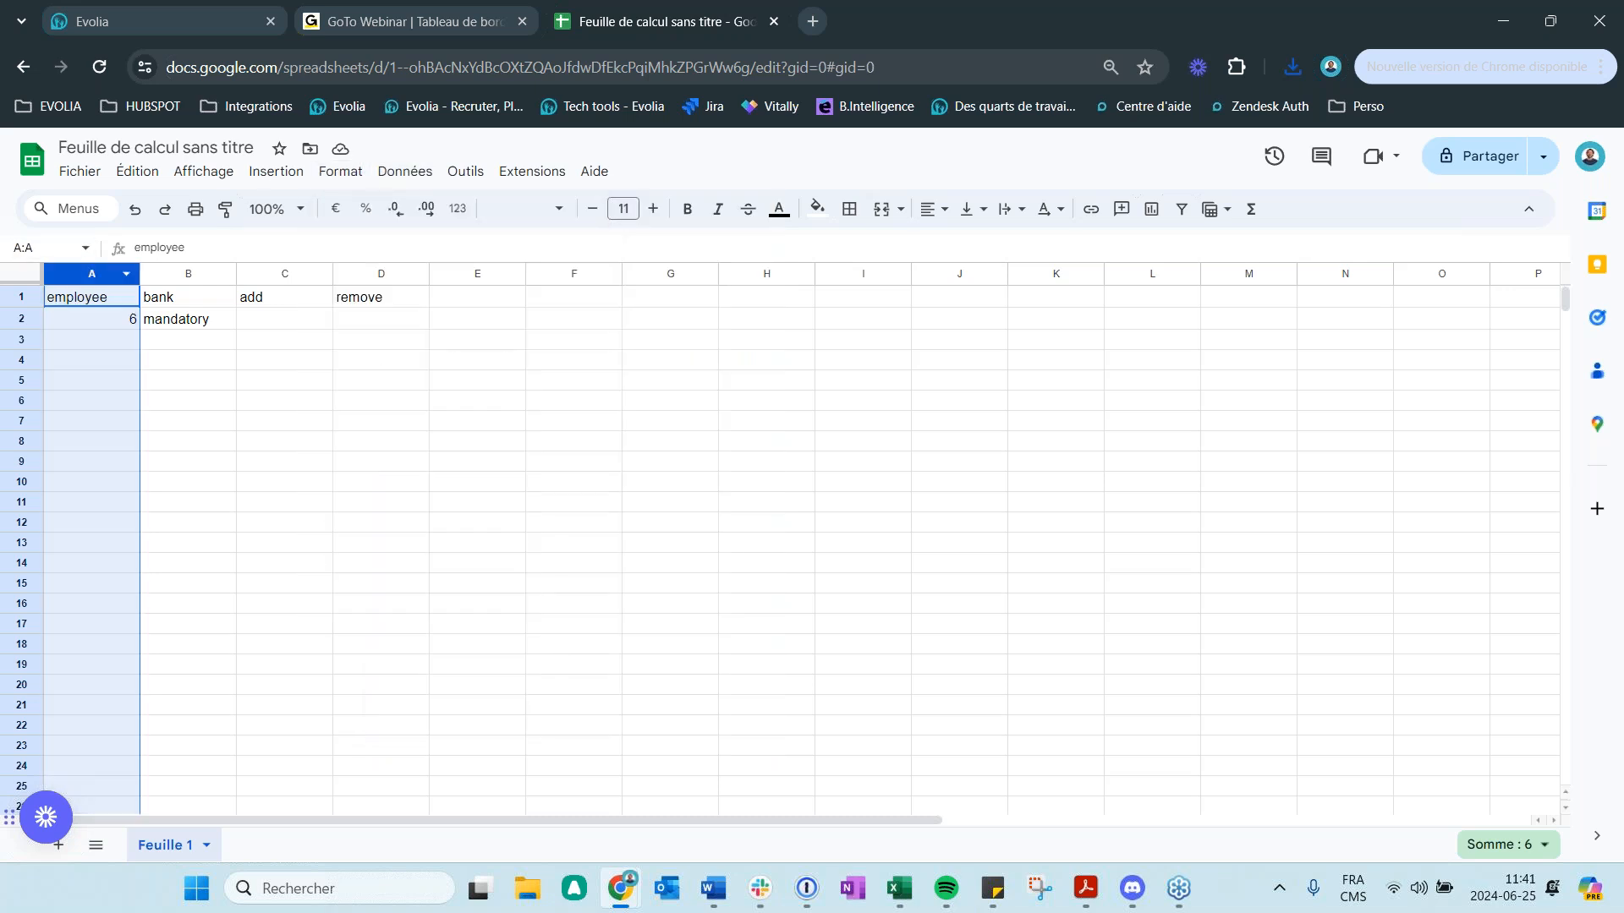
pyautogui.click(341, 172)
pyautogui.moveTo(419, 251)
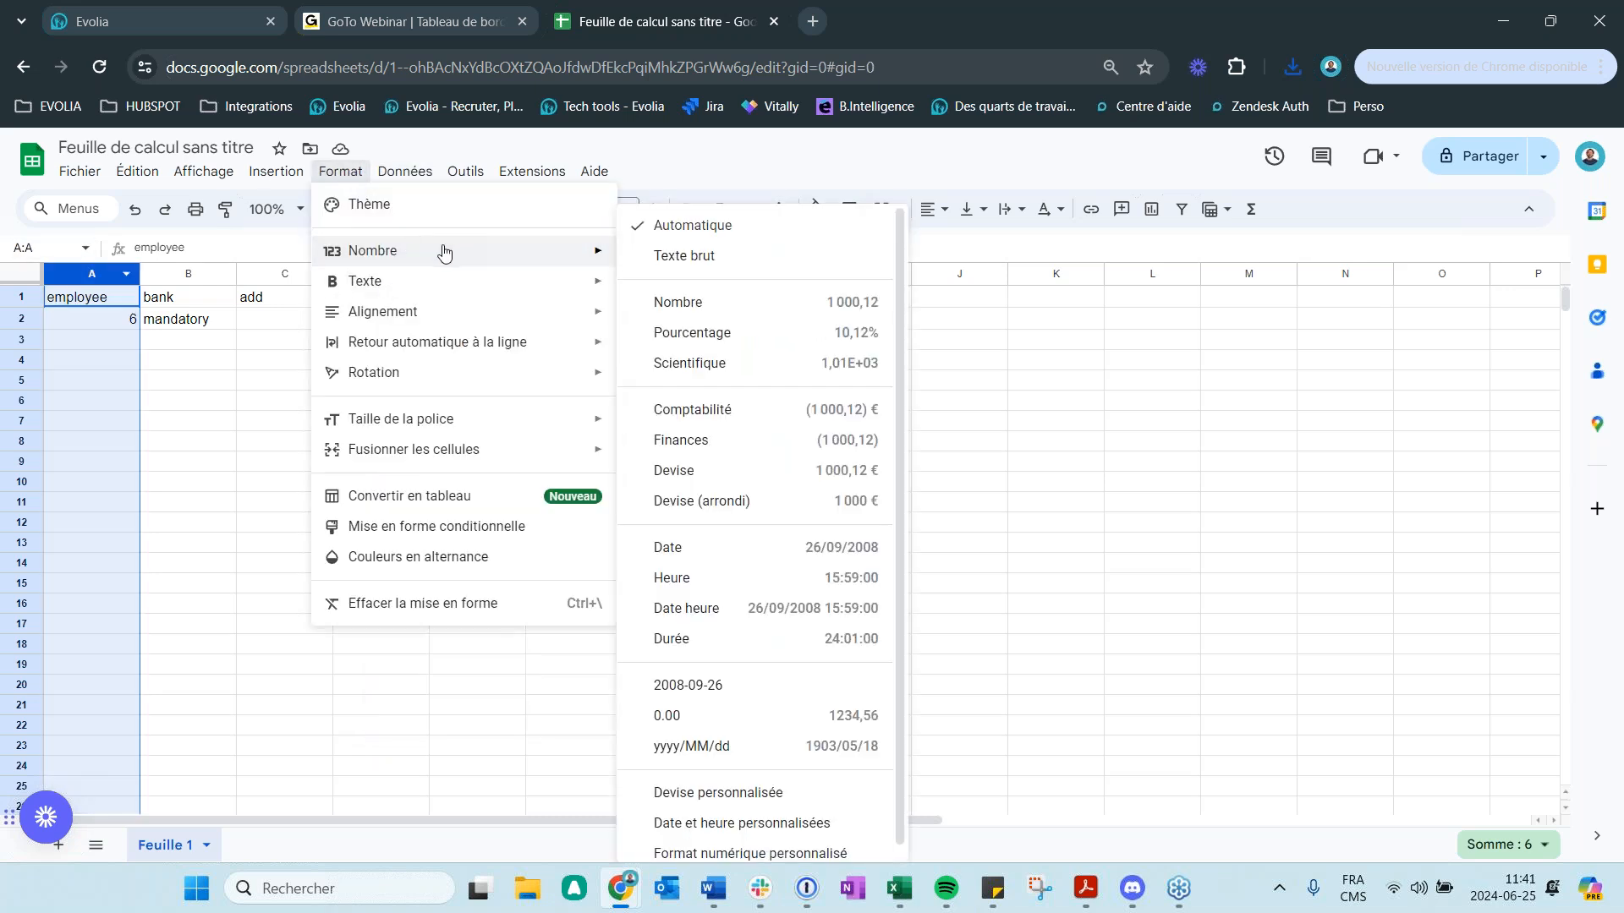
pyautogui.click(690, 256)
pyautogui.click(126, 322)
pyautogui.write('0006')
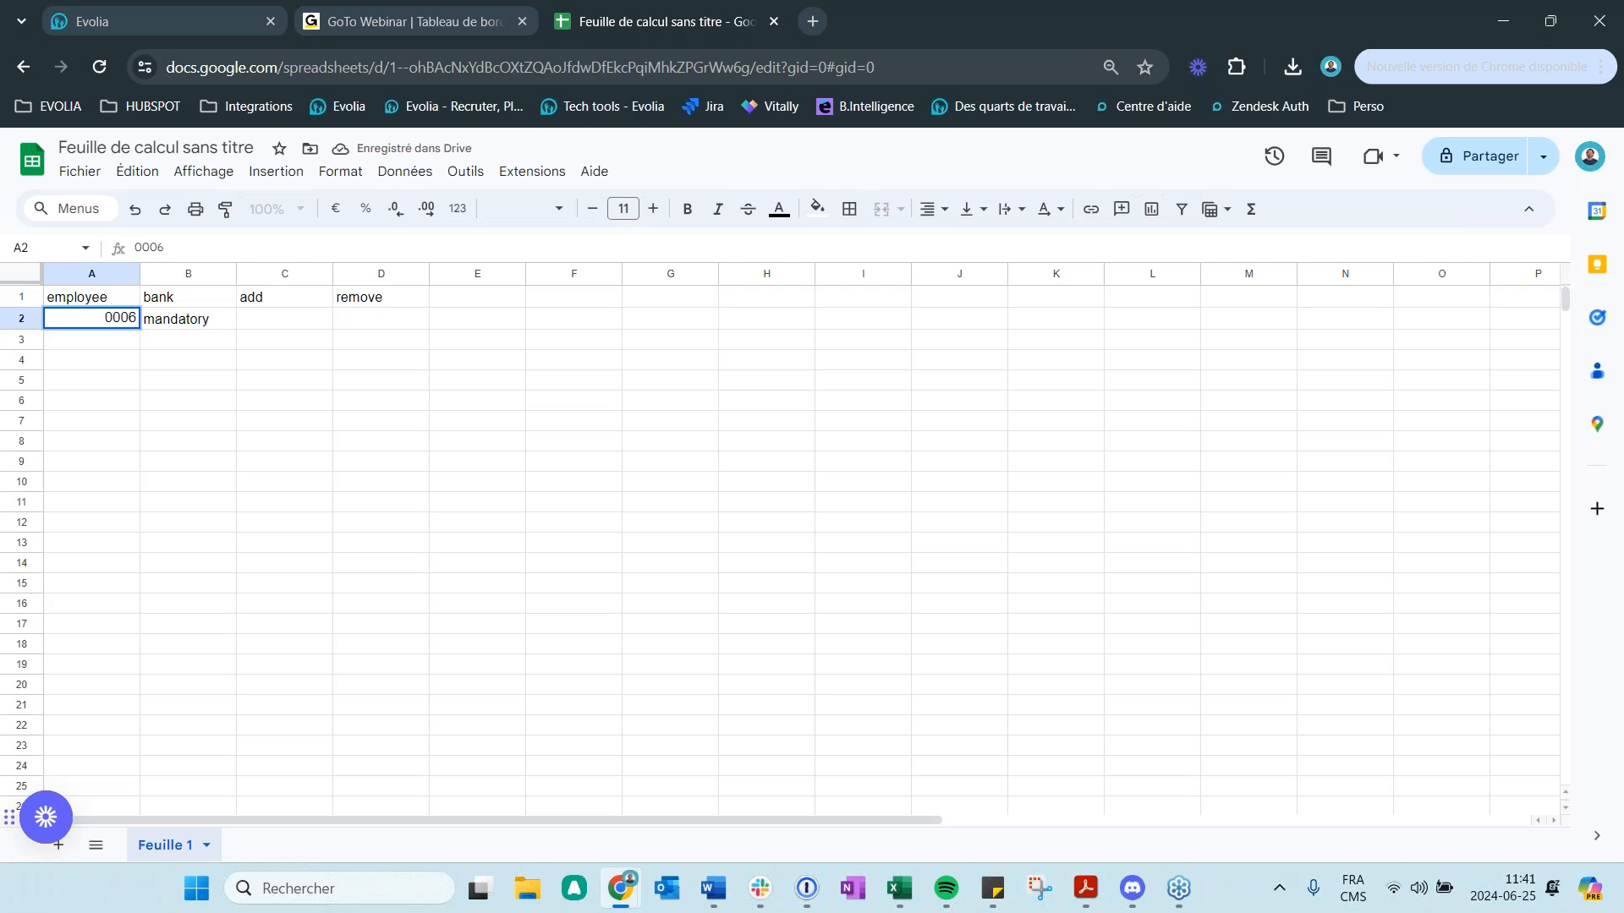
# - Widen column B slightly, then copy the Vacations bank name from the employee's leave banks in Evolia into cell B2
pyautogui.moveTo(239, 274); pyautogui.dragTo(246, 273)
pyautogui.click(216, 328)
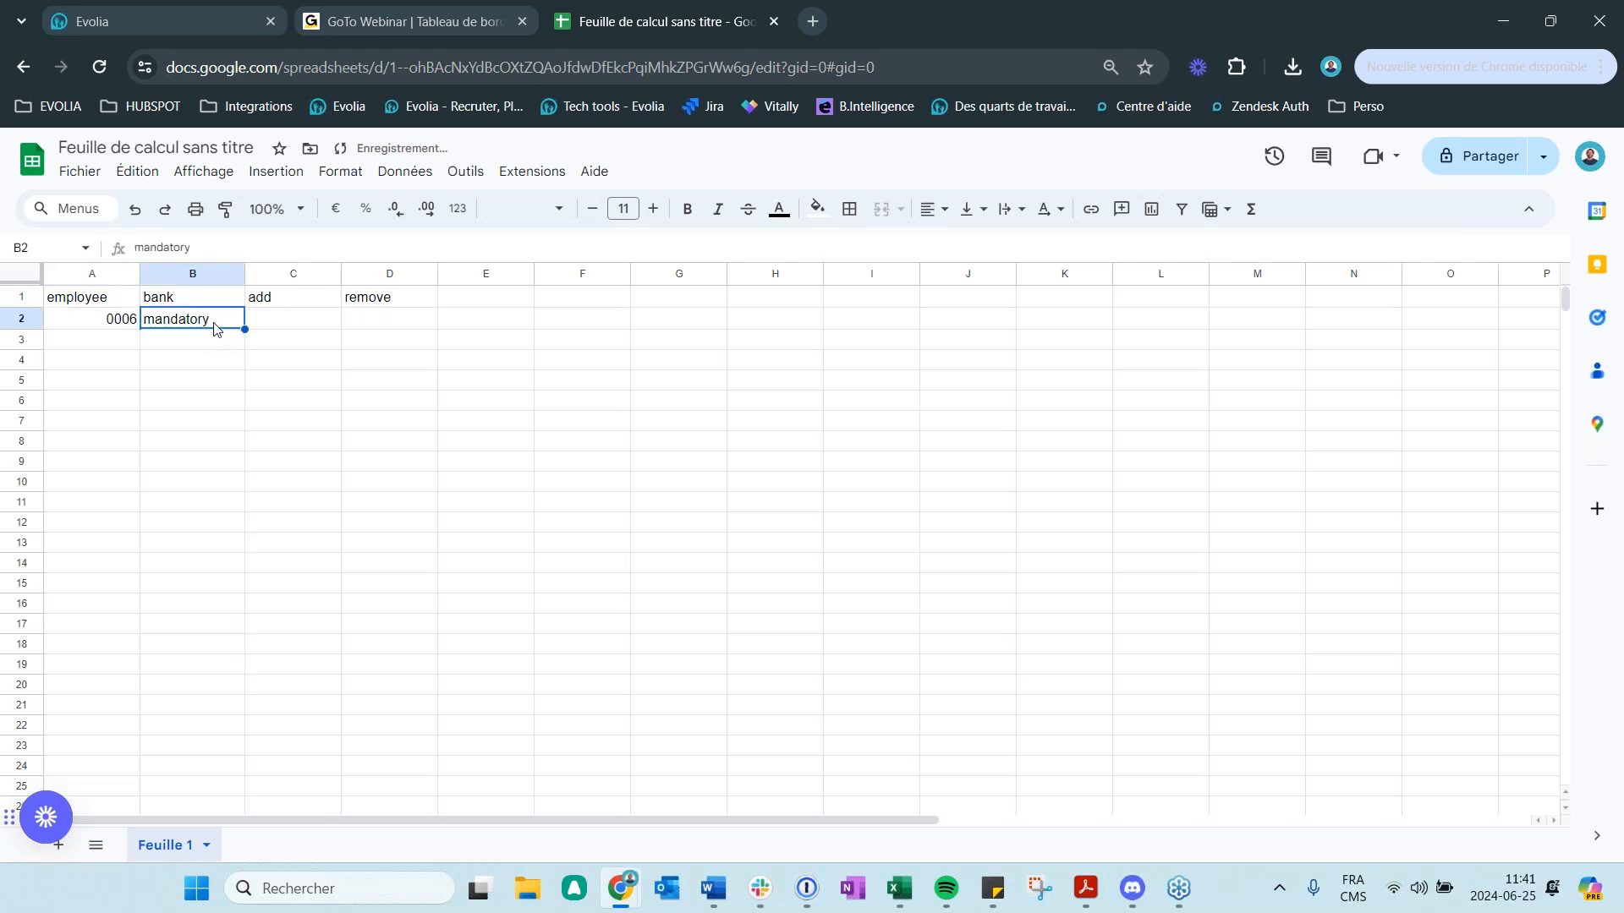
pyautogui.click(203, 17)
pyautogui.scroll(-5, 700, 580)
pyautogui.scroll(-1, 626, 549)
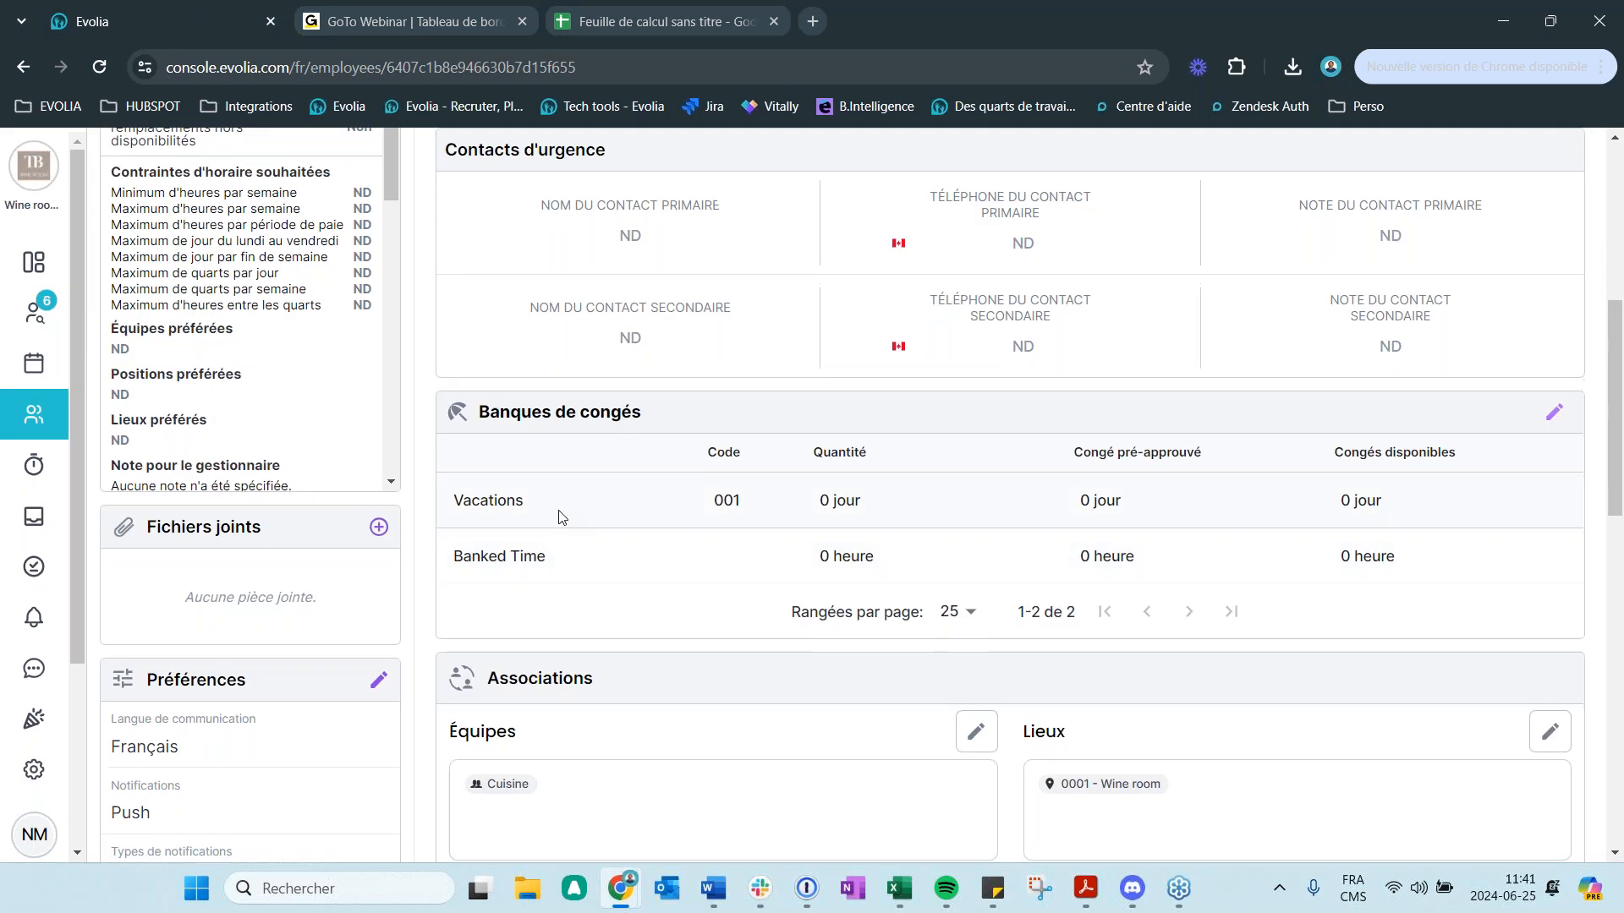
pyautogui.moveTo(529, 505); pyautogui.dragTo(457, 493)
pyautogui.click(559, 527)
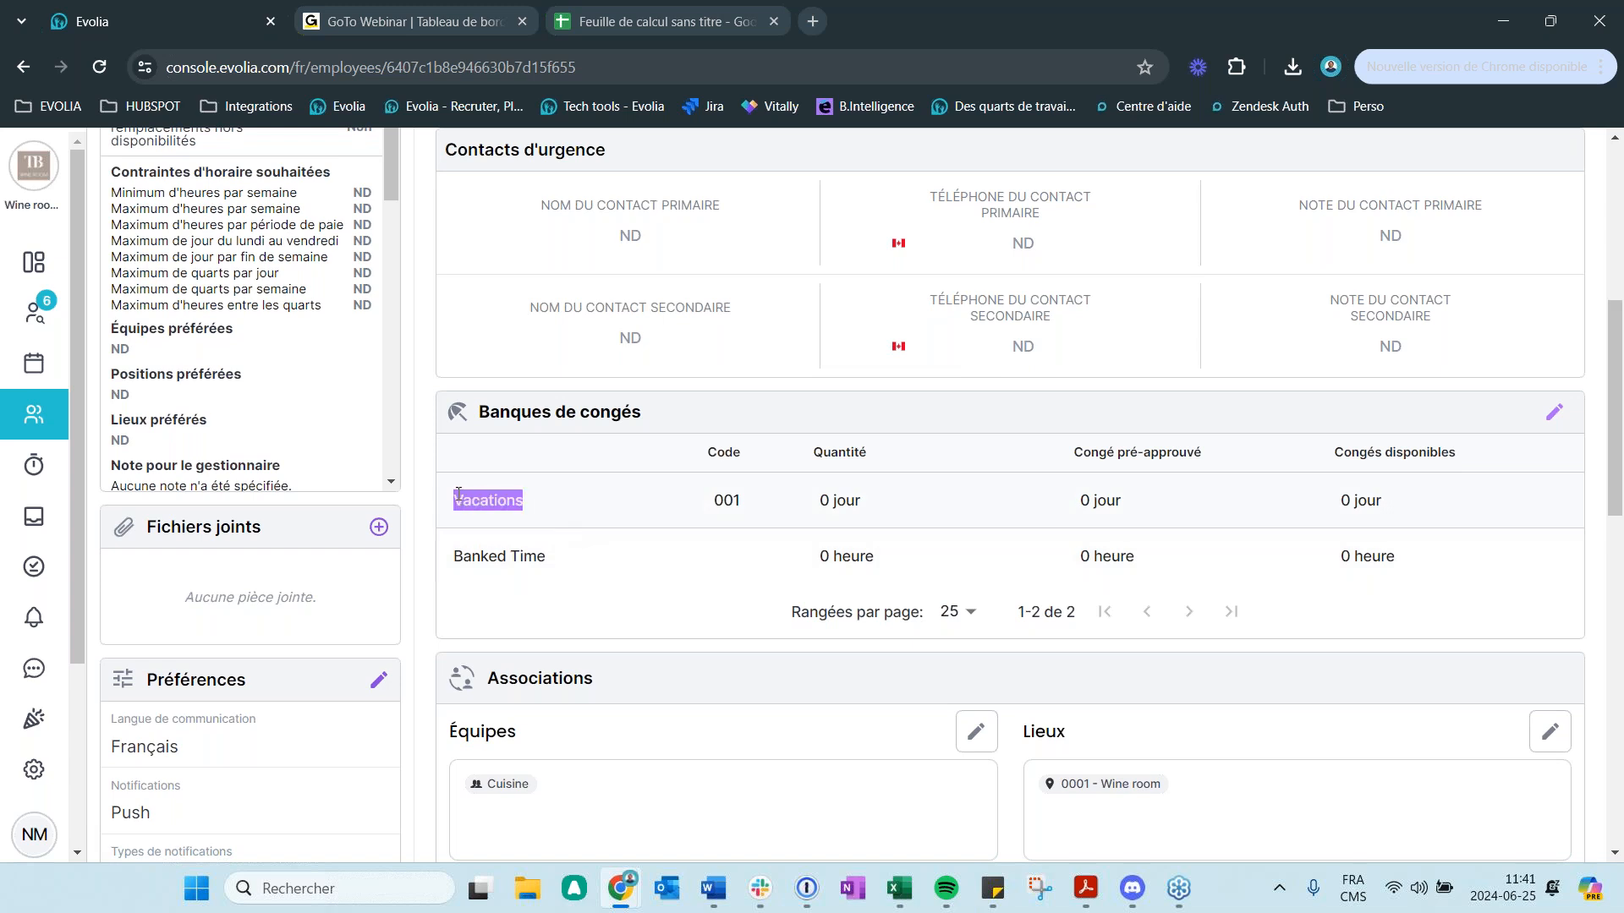
pyautogui.click(711, 21)
pyautogui.hotkey('ctrl', 'v')
# - Set the add value in C2 to 3 for the Vacations bank
pyautogui.click(290, 323)
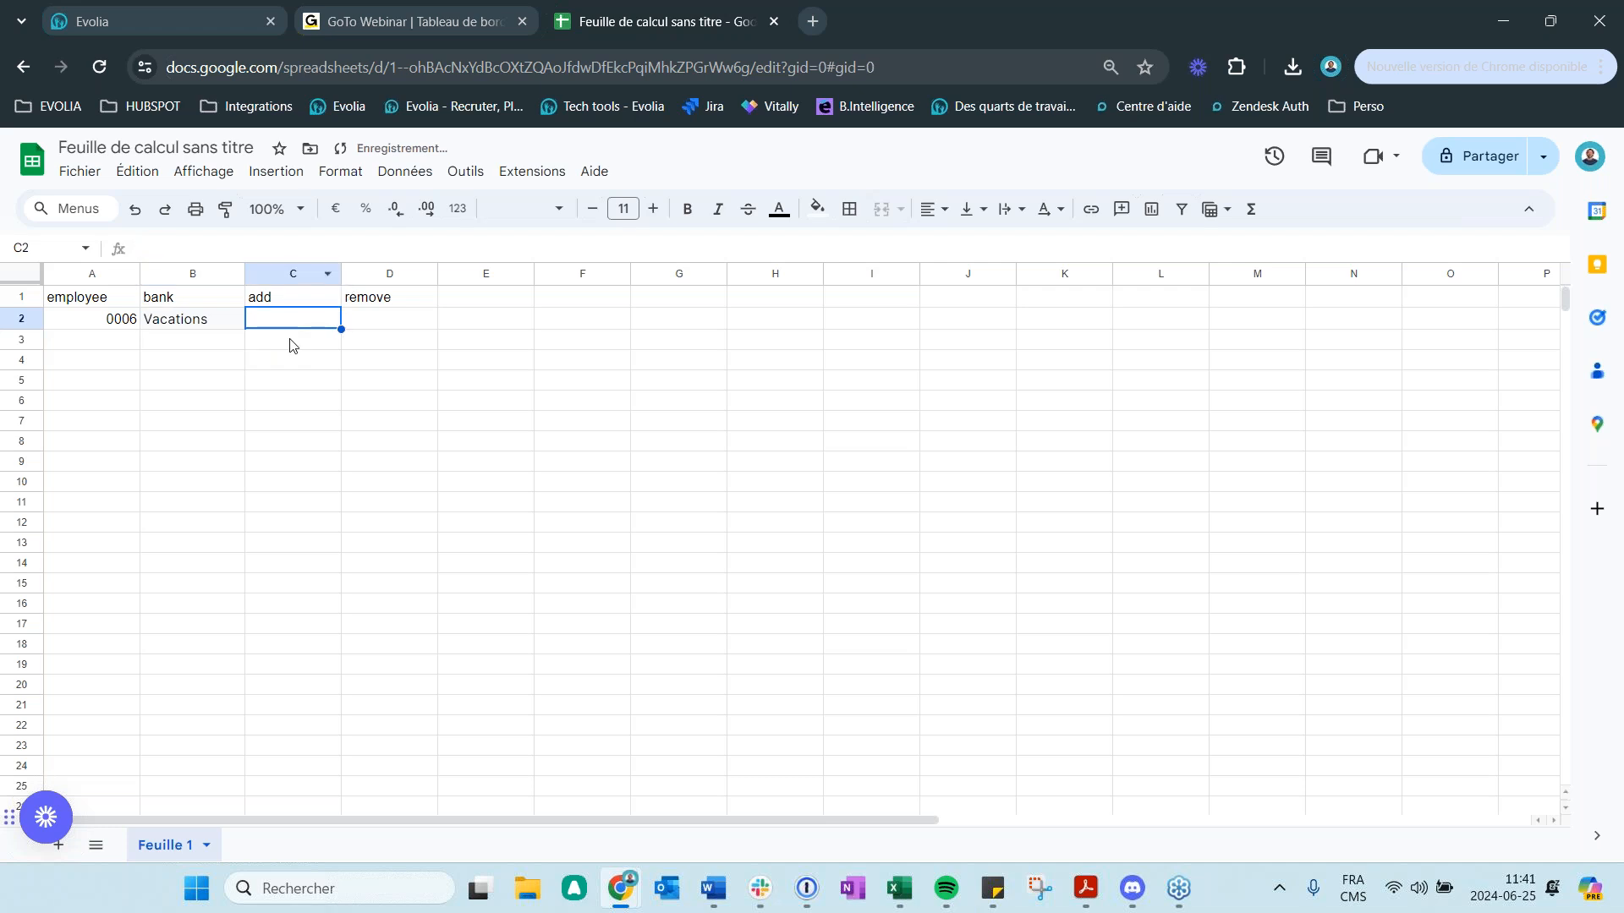
pyautogui.write('3')
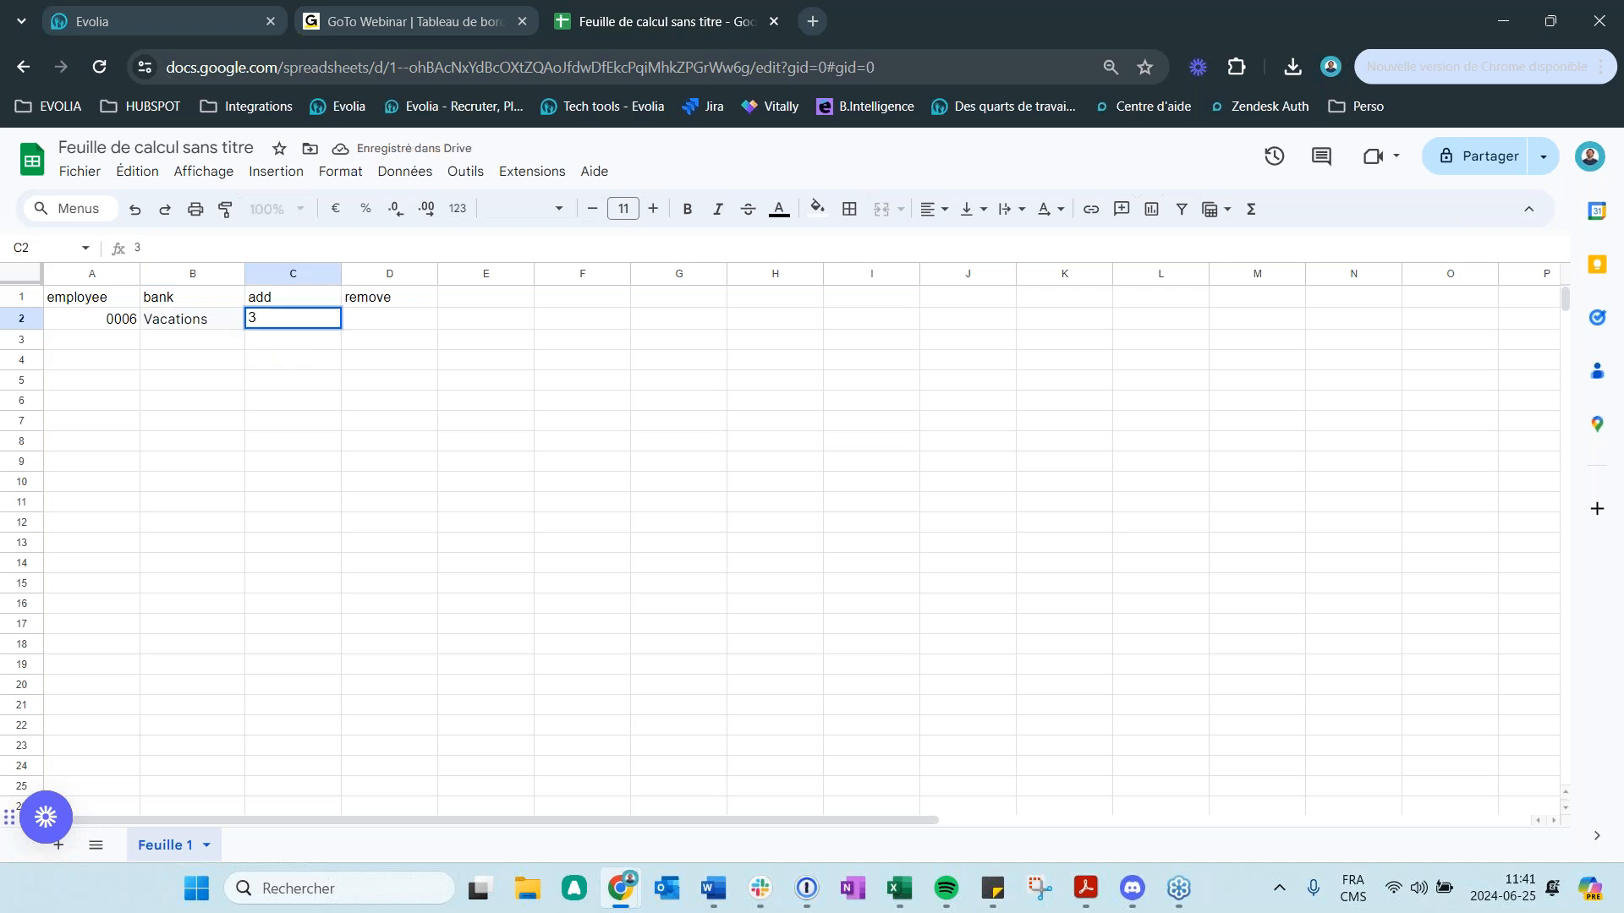
pyautogui.click(444, 433)
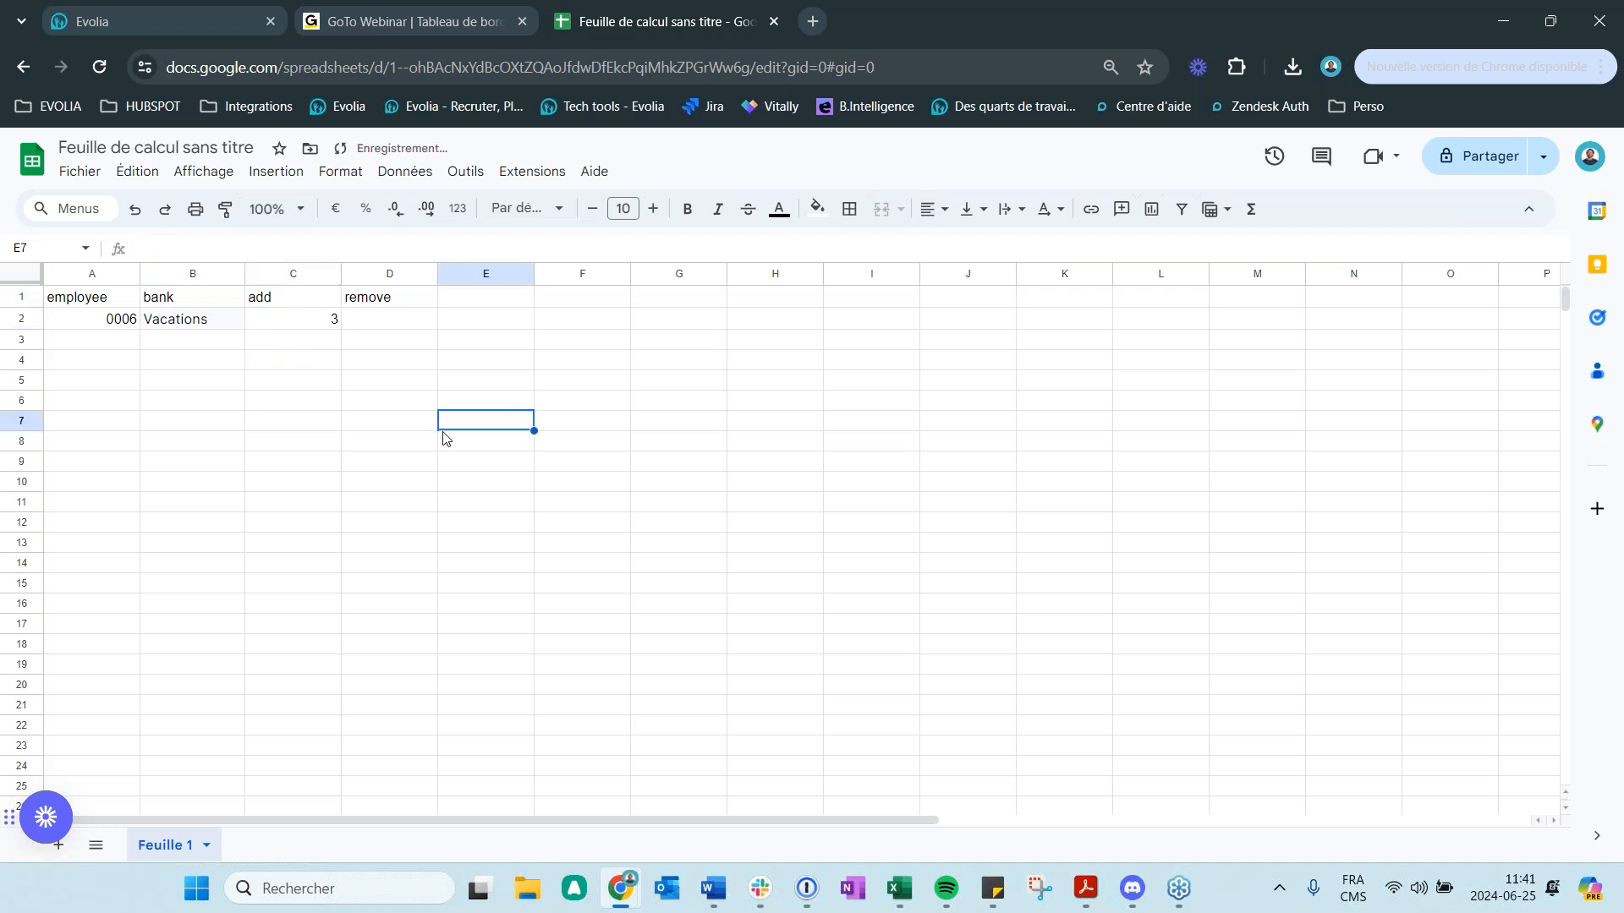
# - Download the leave bank sheet as a comma-separated values (.csv) file
pyautogui.click(79, 171)
pyautogui.moveTo(125, 402)
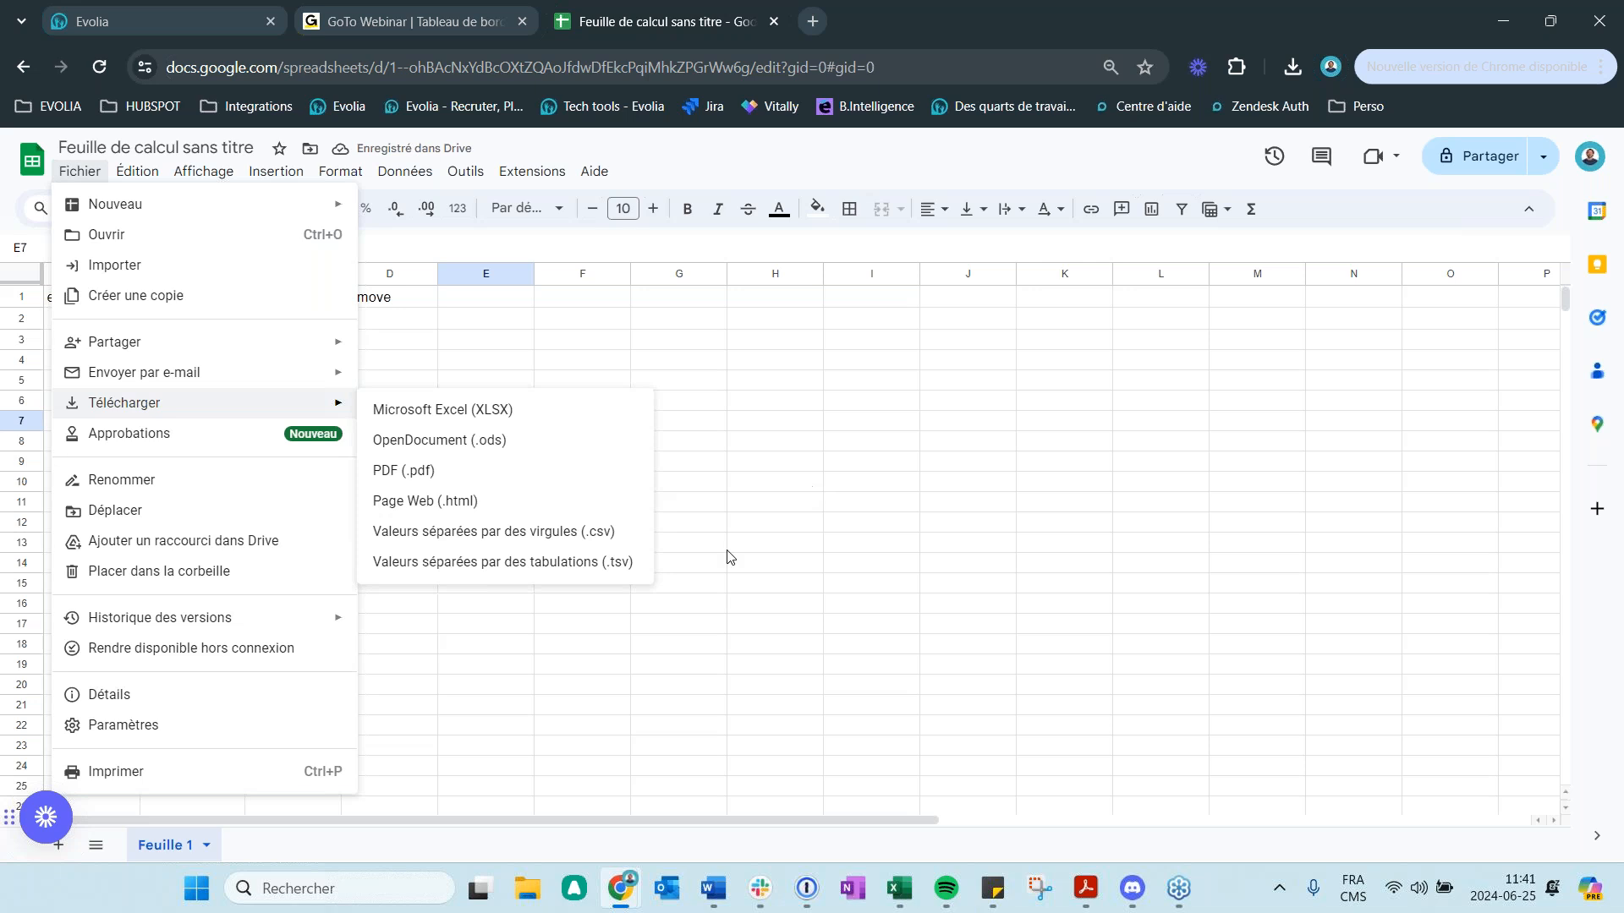
pyautogui.click(602, 534)
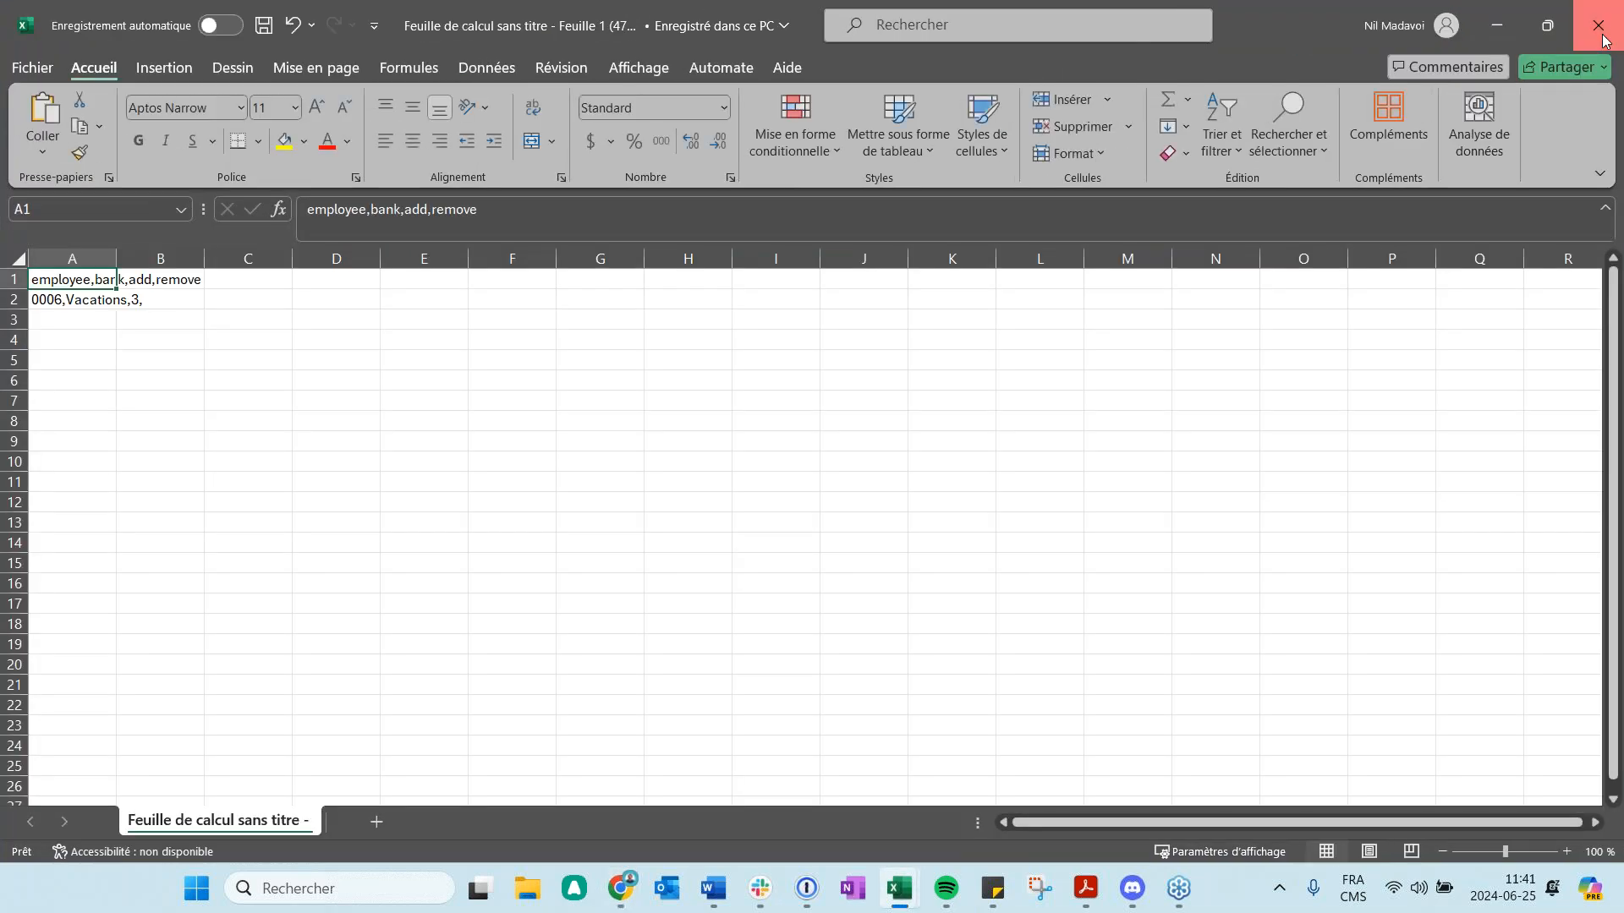
# - Close the downloaded CSV and the importLeaveInLeaveBankTemplate workbook in Excel
pyautogui.click(1601, 30)
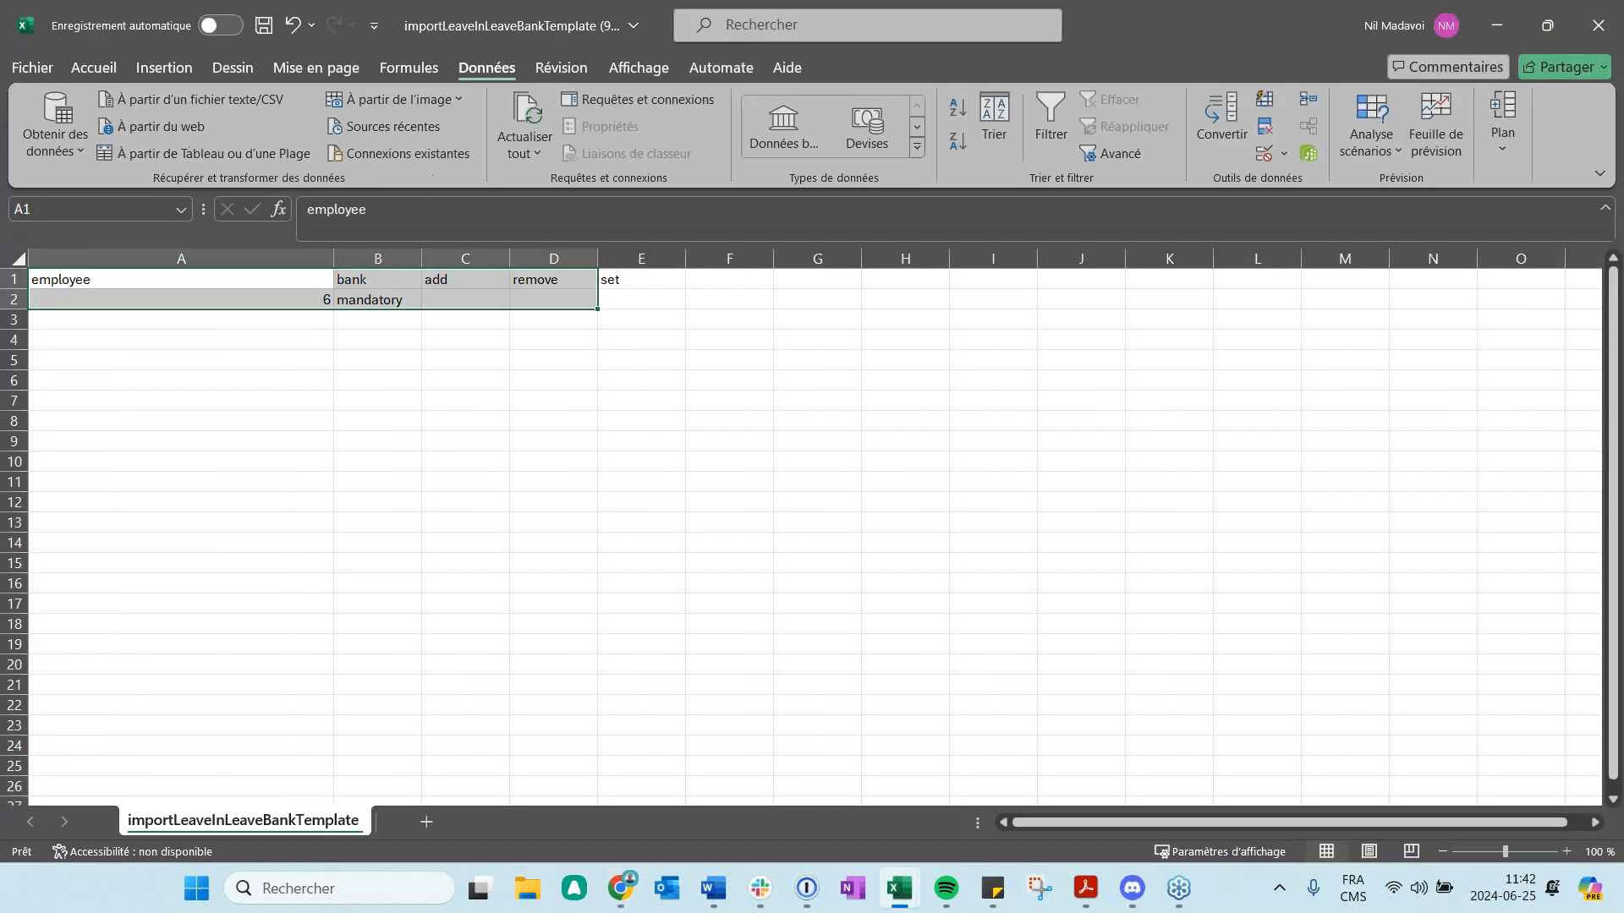
pyautogui.click(1599, 27)
pyautogui.click(887, 594)
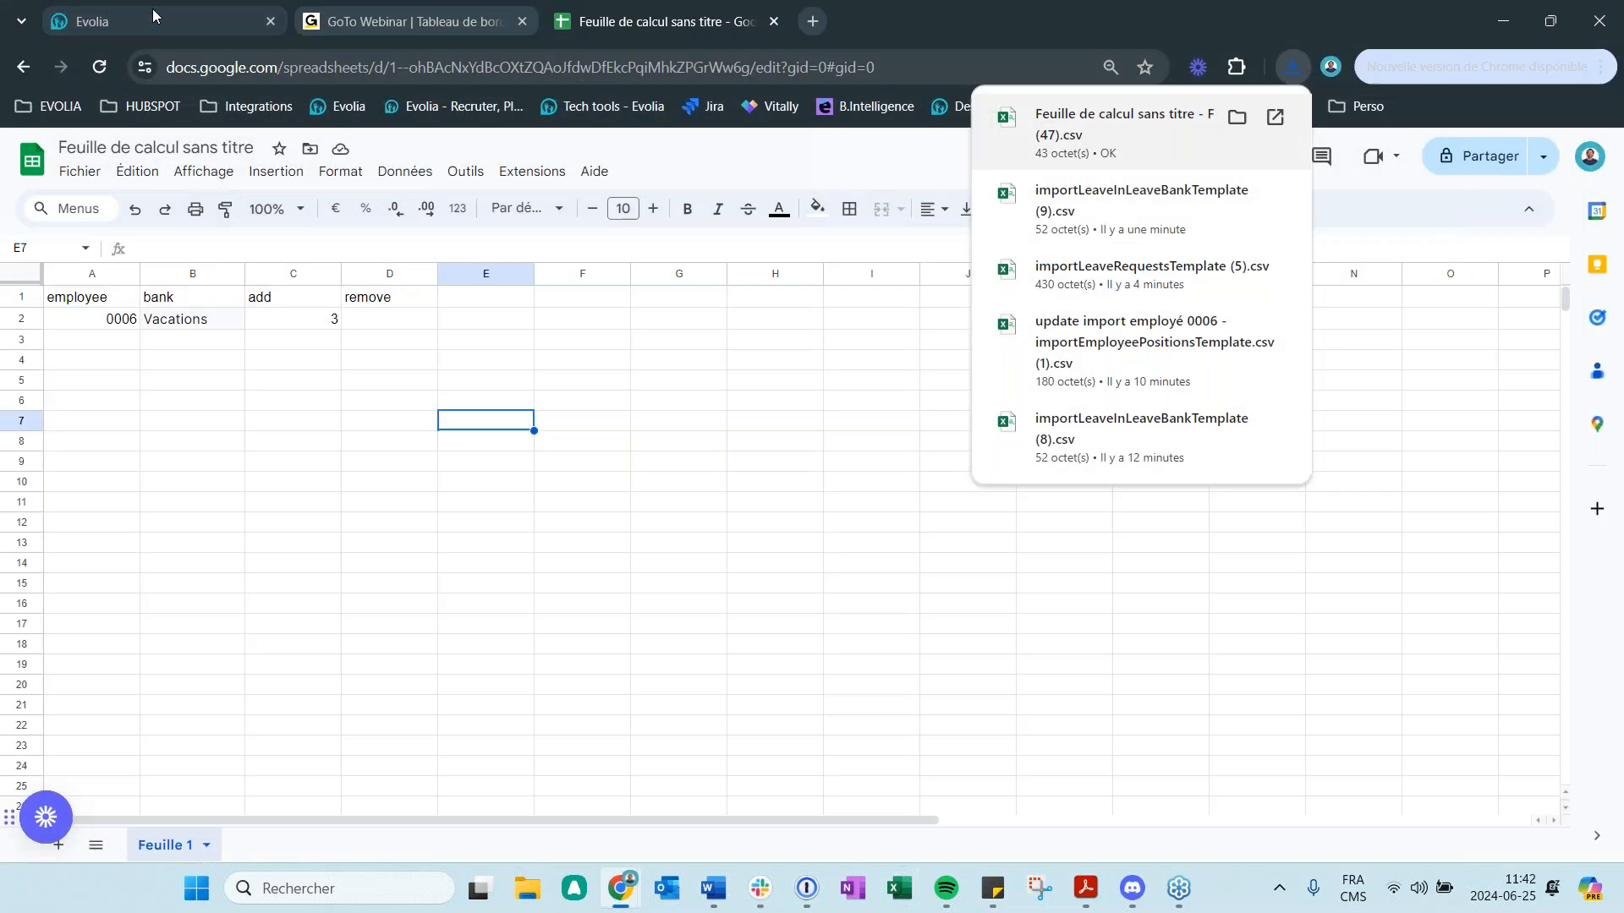
# - Return to Evolia's employee list and open the import of leave into employees' leave banks
pyautogui.click(156, 16)
pyautogui.scroll(10, 861, 495)
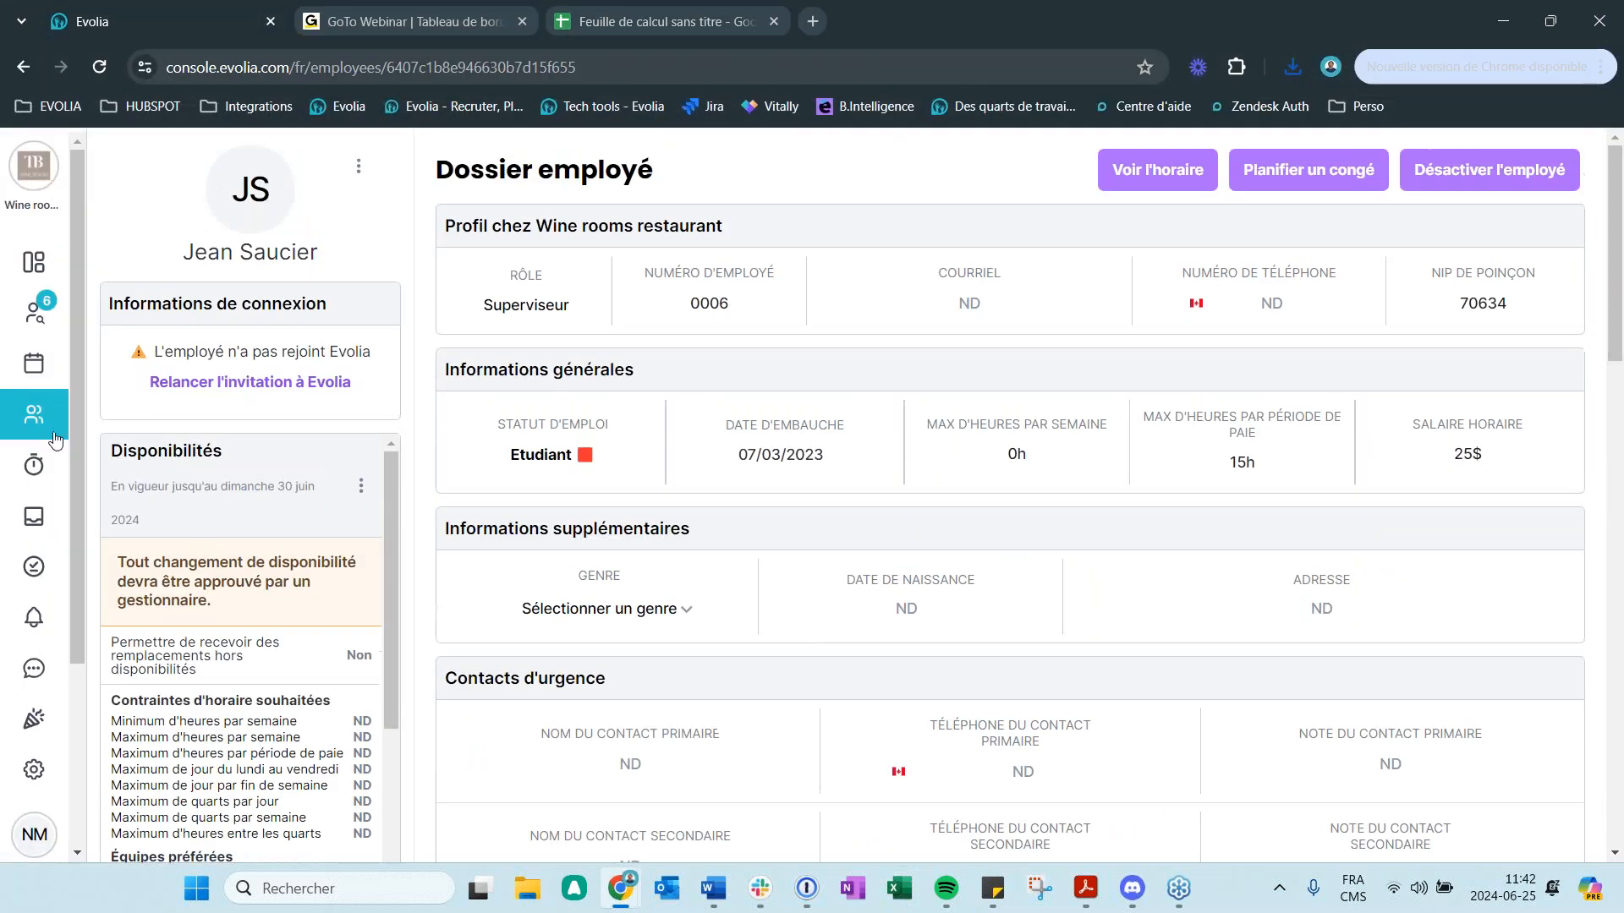
pyautogui.click(34, 415)
pyautogui.click(1466, 254)
pyautogui.click(1374, 339)
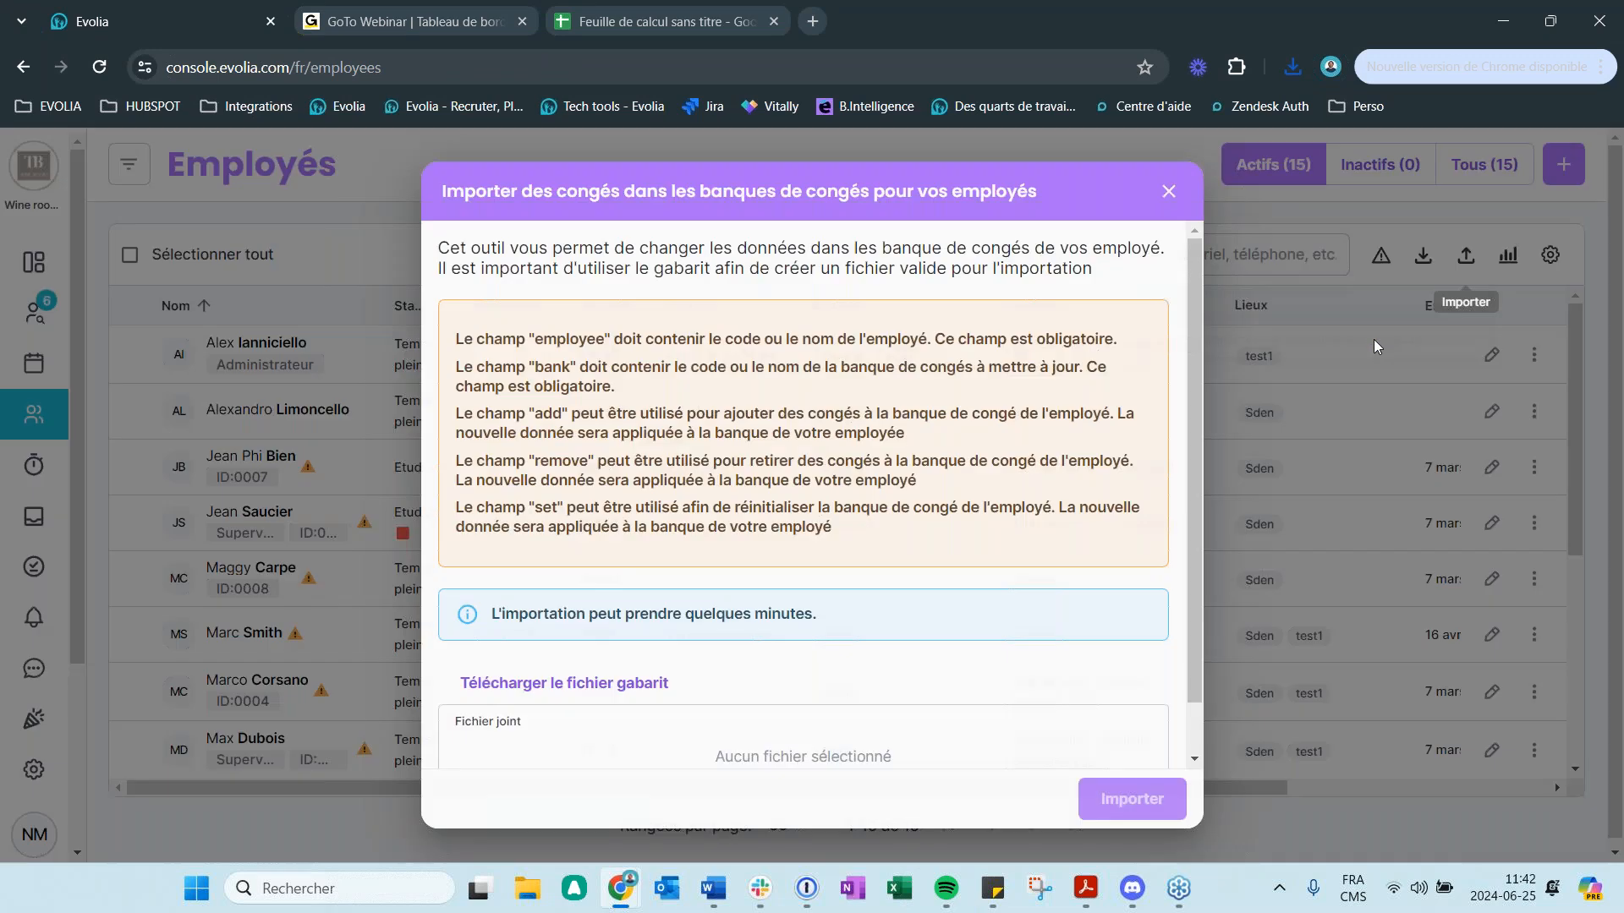
# - Attach the file Feuille de calcul sans titre - Feuille 1 (47).csv and run the leave bank import
pyautogui.scroll(-1, 567, 748)
pyautogui.click(566, 745)
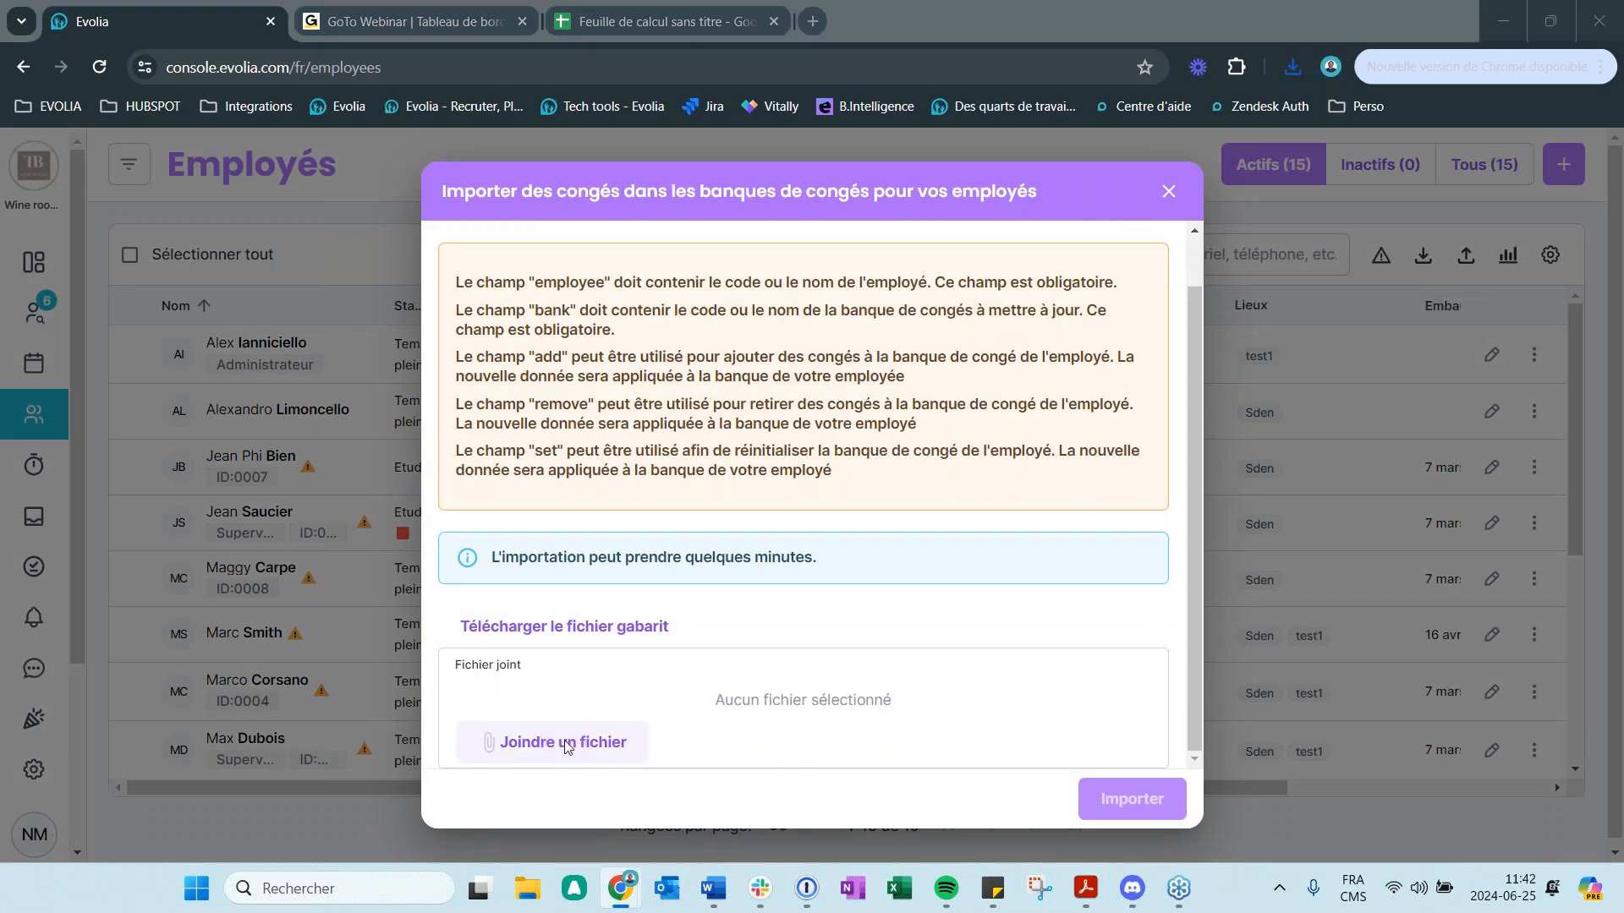
pyautogui.click(368, 194)
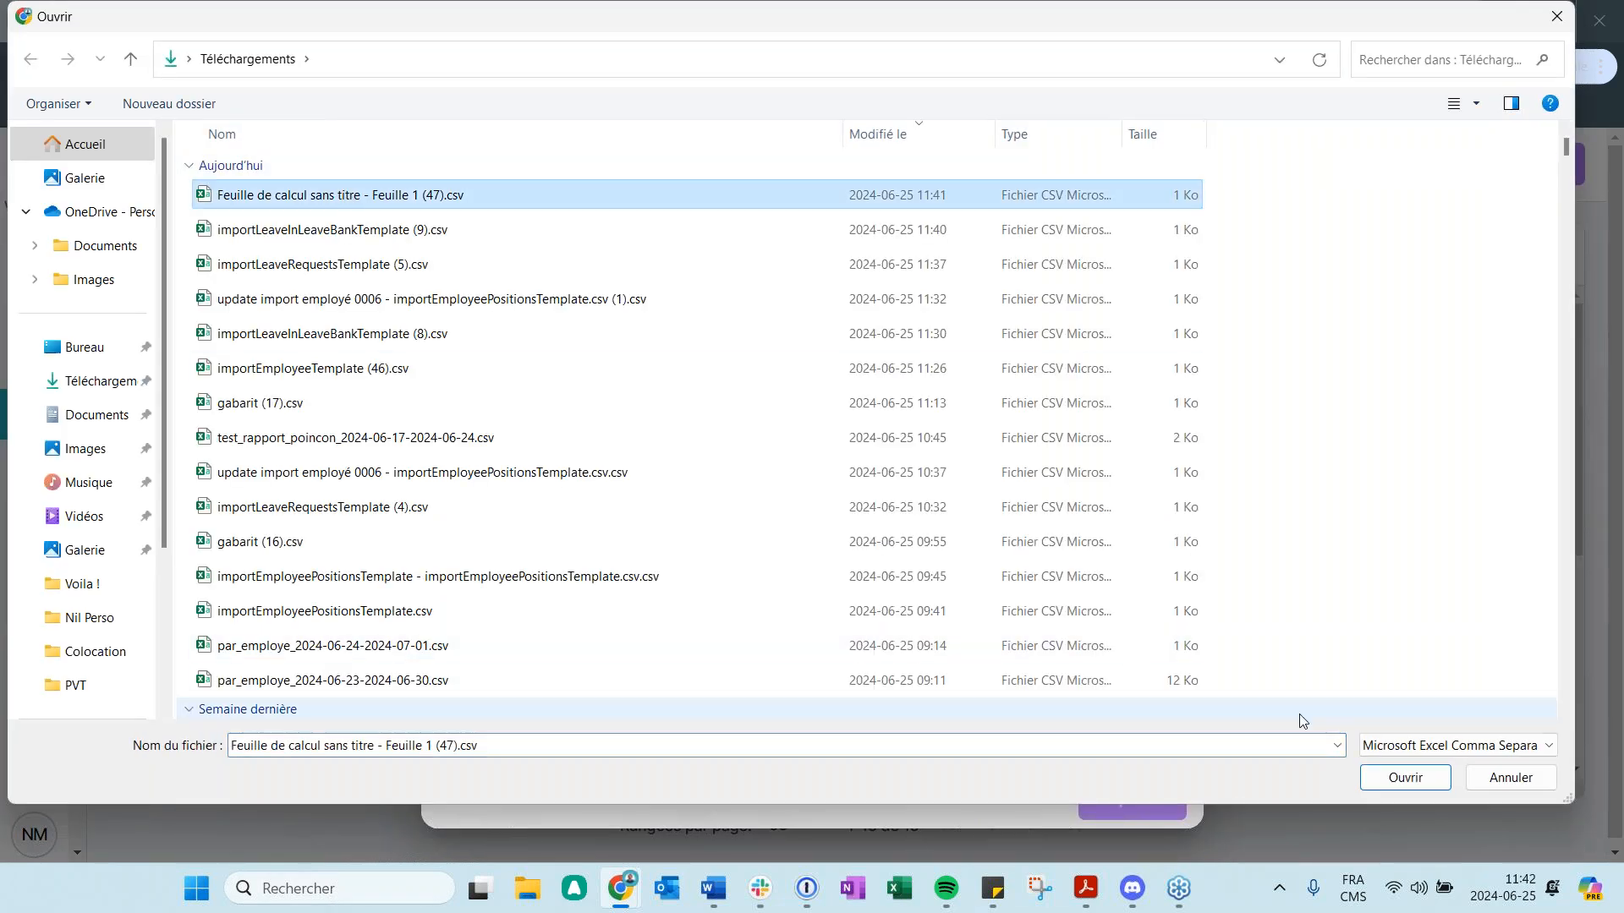
pyautogui.click(1396, 772)
pyautogui.scroll(-1, 1083, 736)
pyautogui.click(1132, 795)
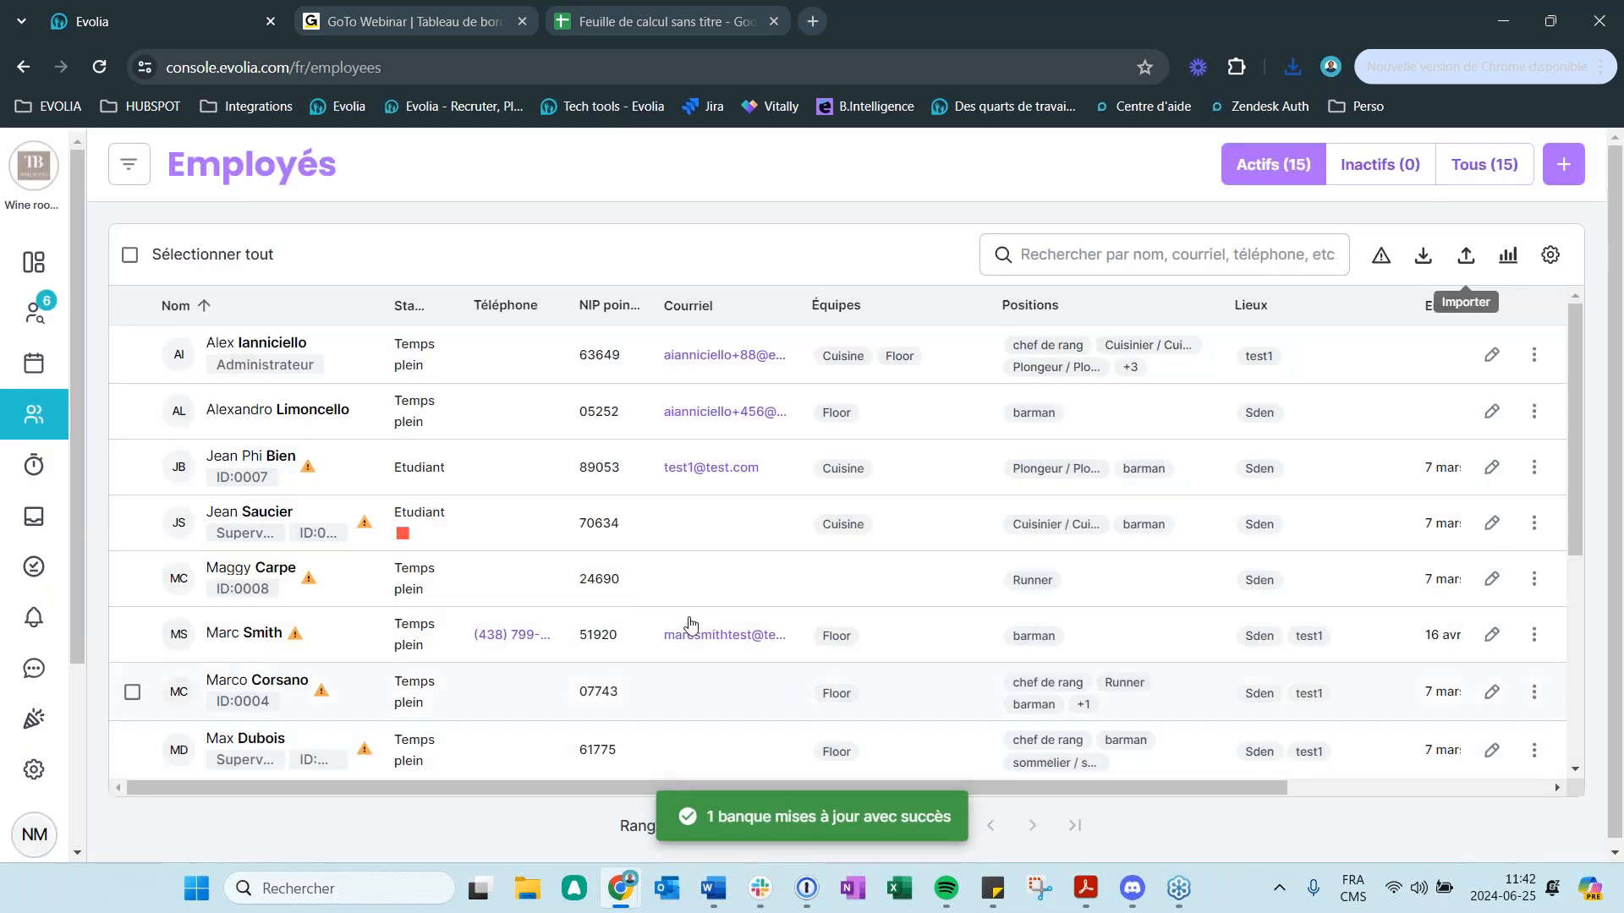
# - Open the updated employee's file and check the Vacations balance in the leave banks
pyautogui.click(250, 520)
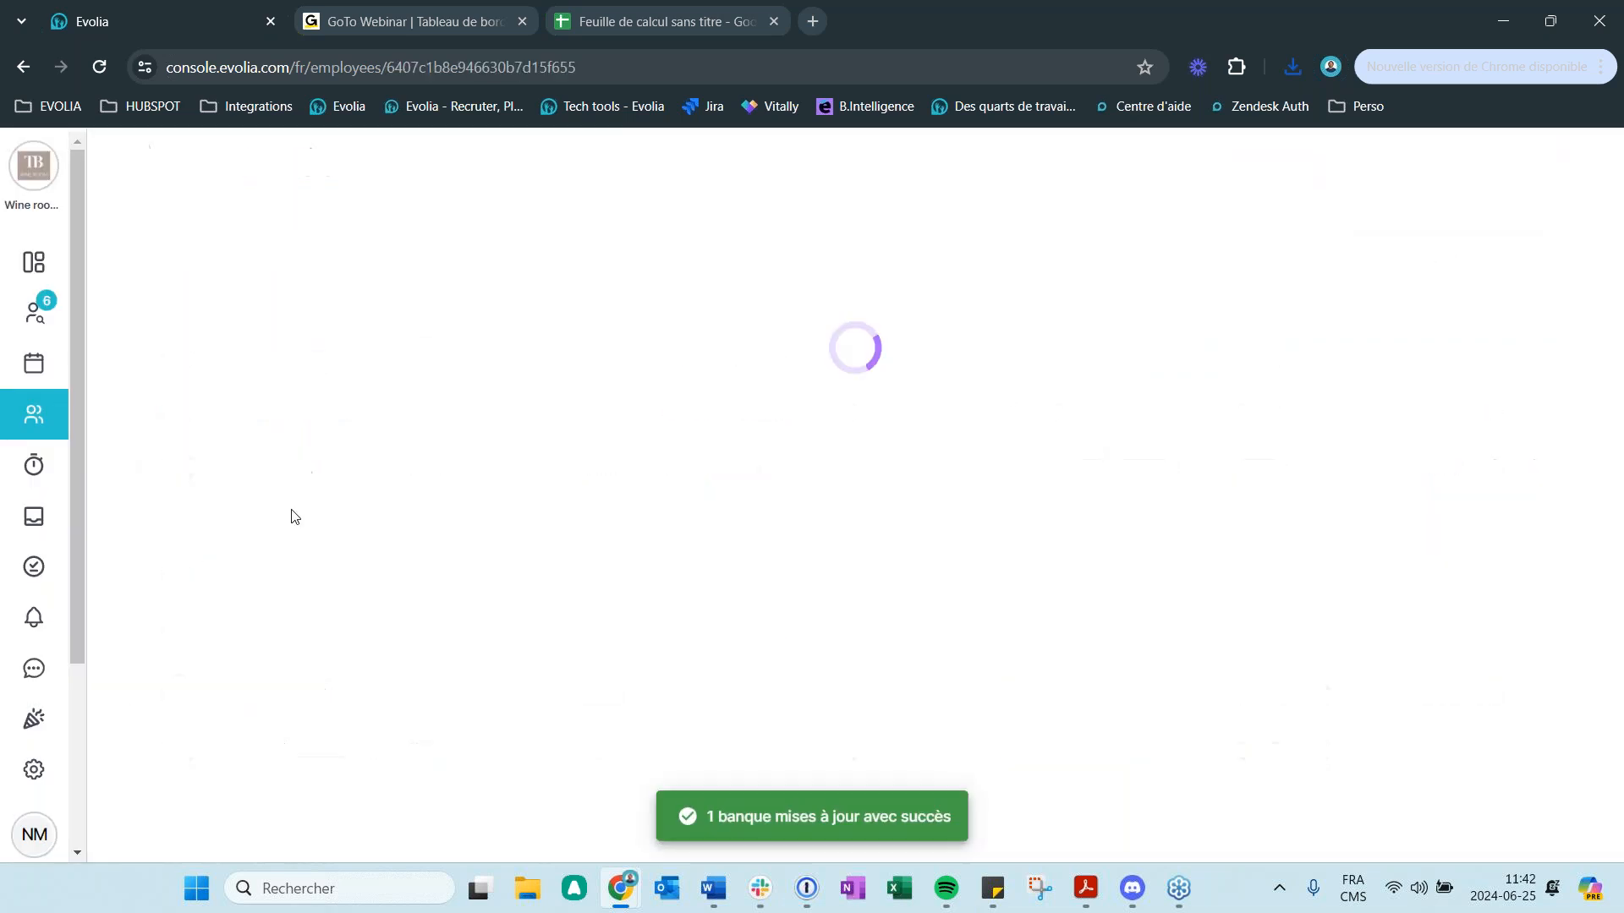
pyautogui.scroll(-4, 906, 453)
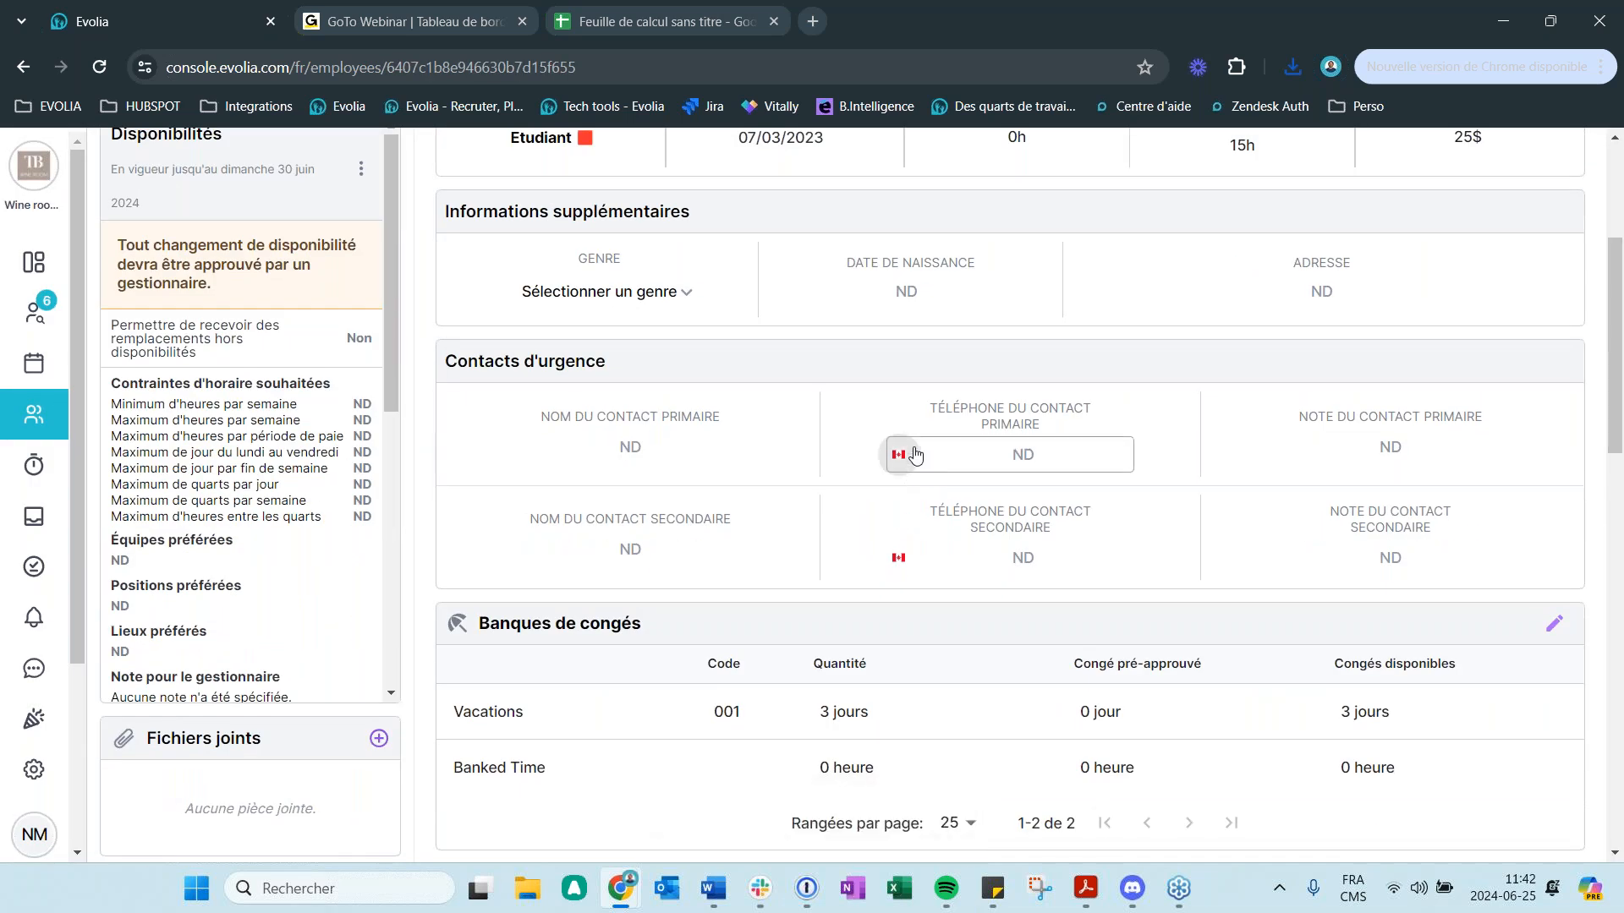
pyautogui.scroll(-1, 910, 454)
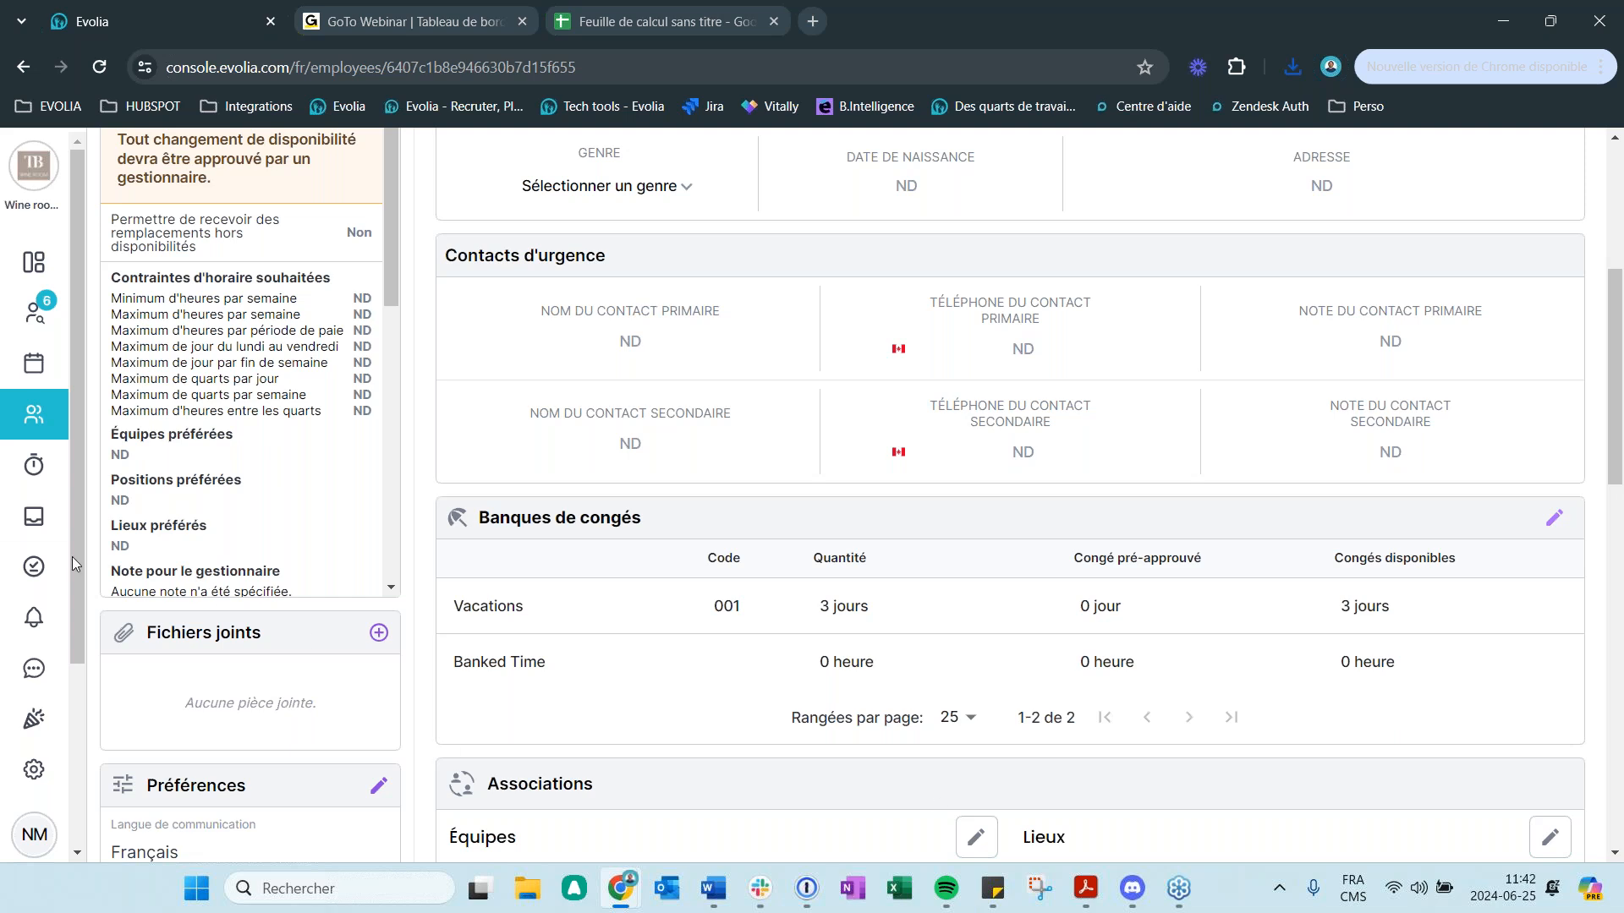
# - Open the report export in the timesheets, review the available report types, and close it without exporting
pyautogui.click(31, 461)
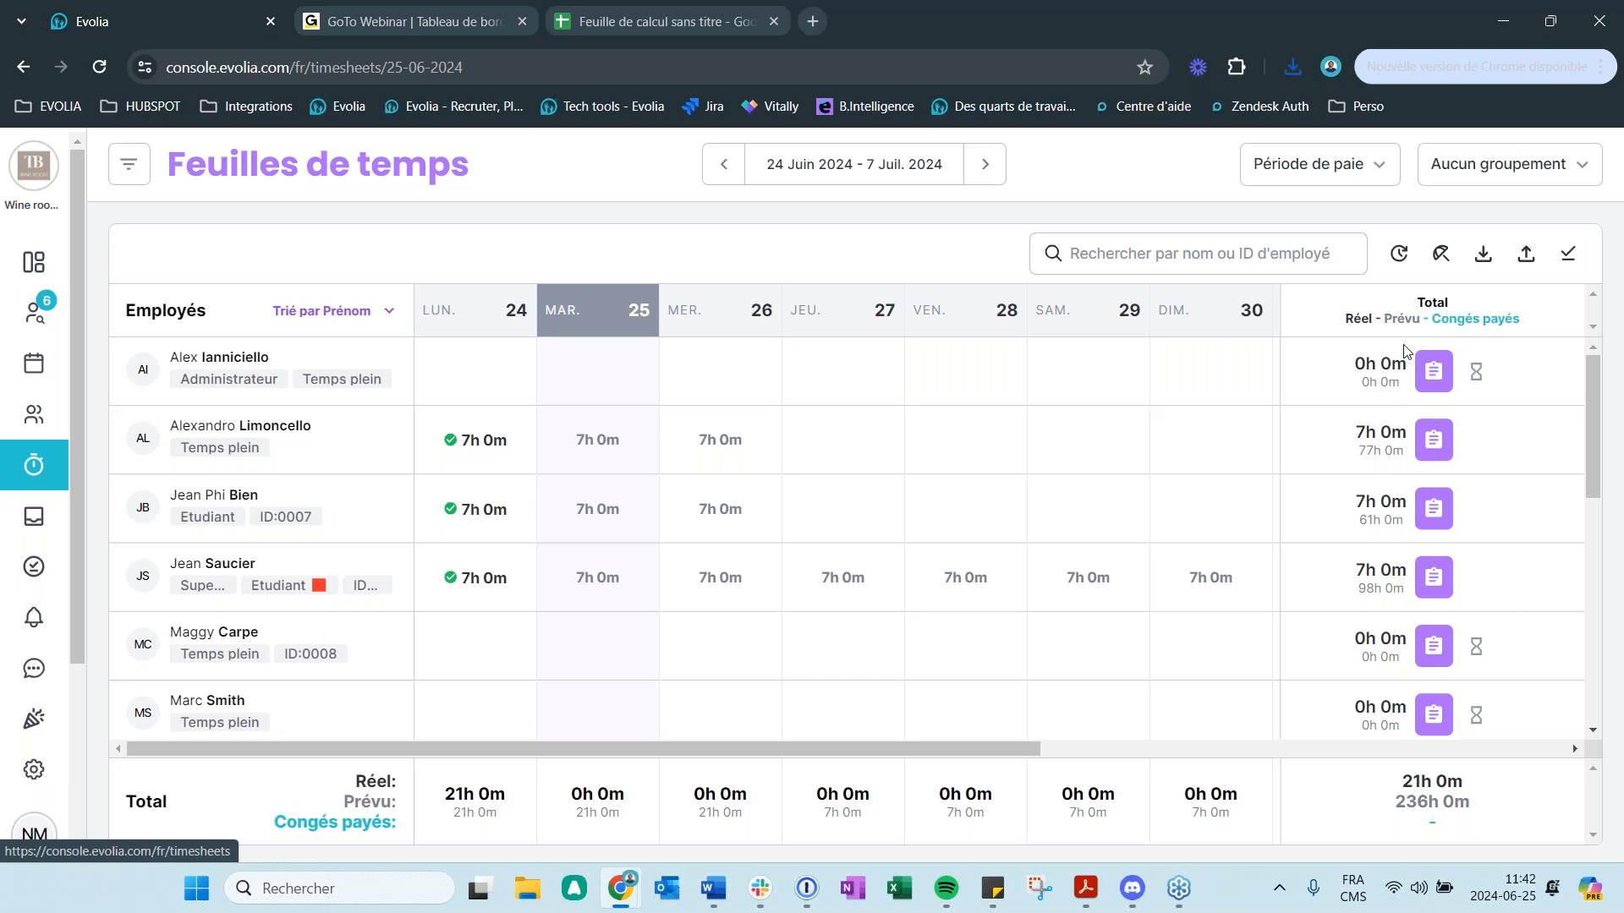
pyautogui.click(1484, 254)
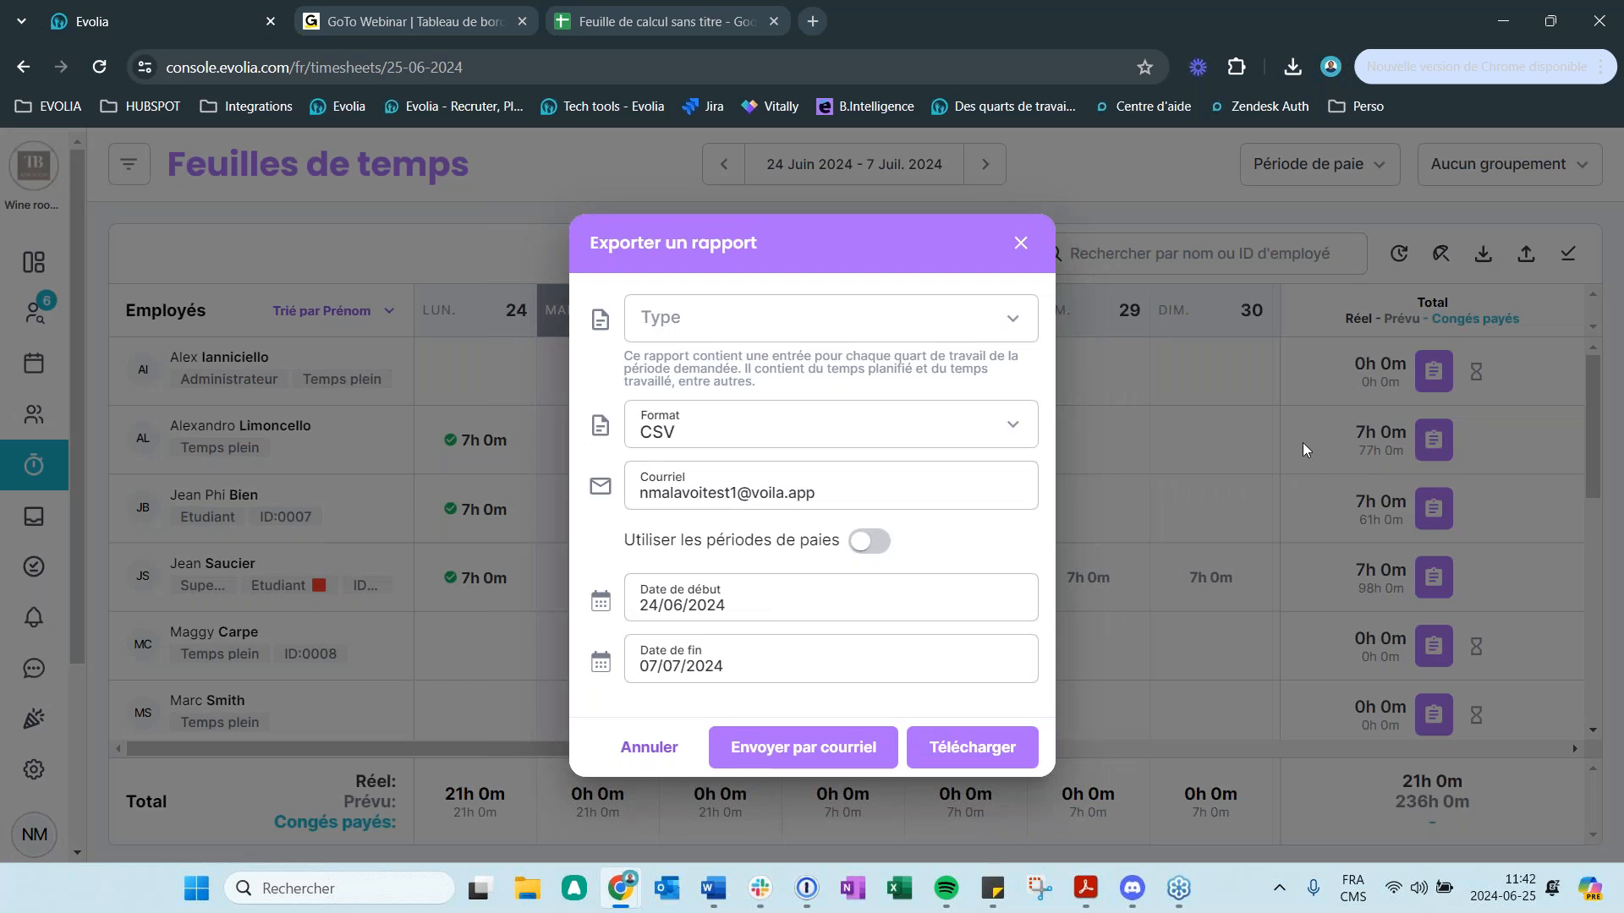
pyautogui.click(723, 322)
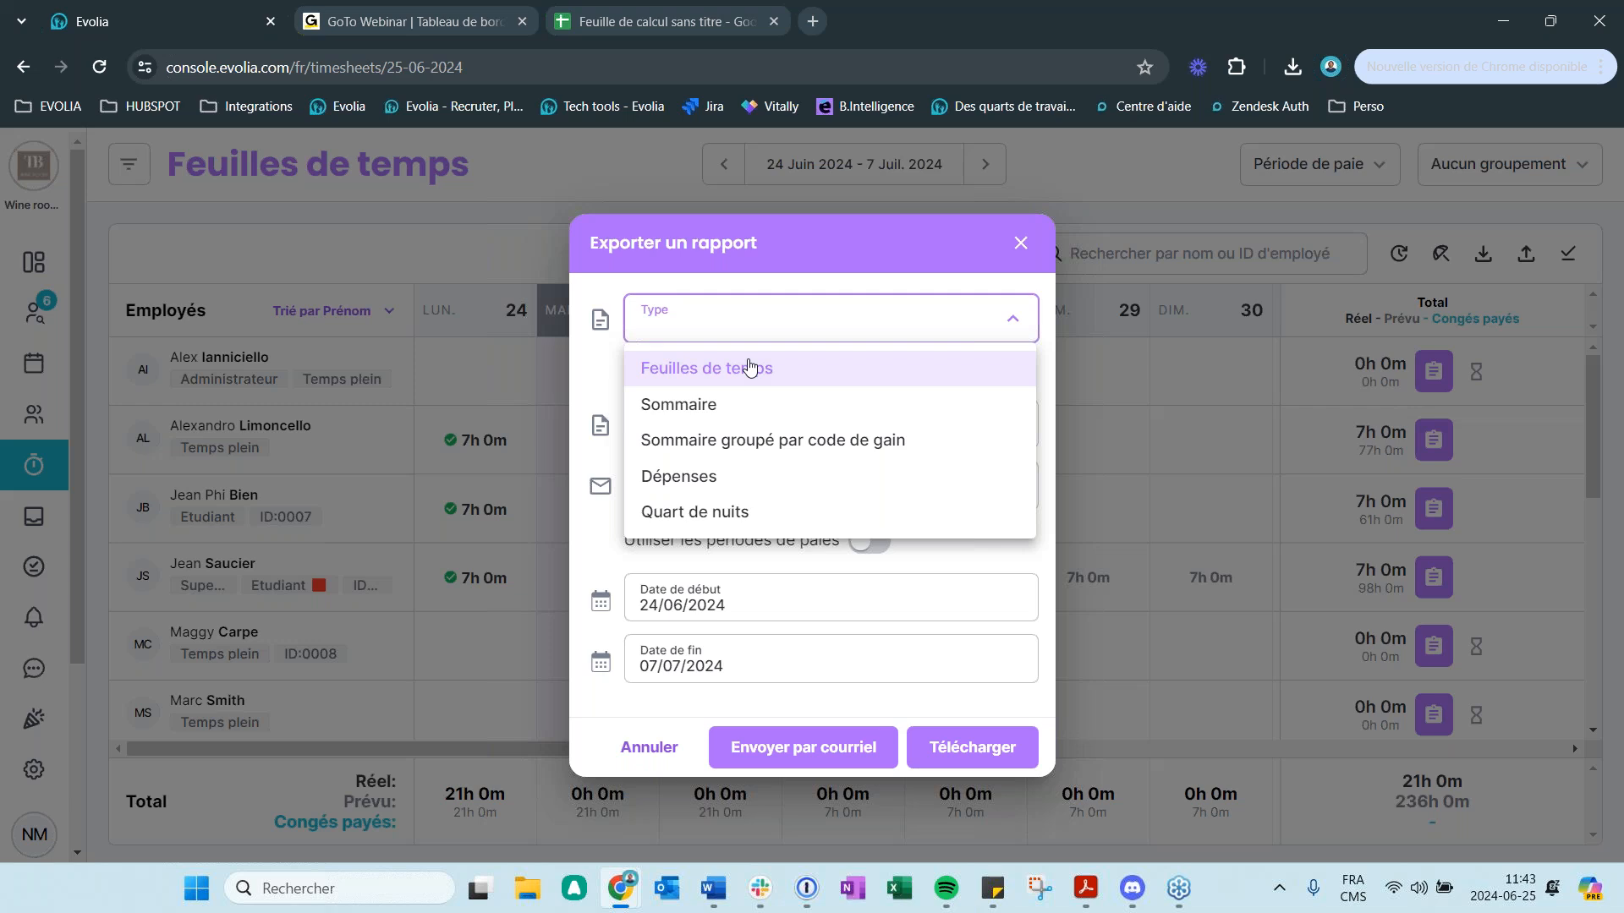
pyautogui.click(1020, 244)
pyautogui.click(620, 21)
pyautogui.click(123, 326)
pyautogui.click(121, 338)
pyautogui.click(118, 322)
pyautogui.moveTo(141, 330); pyautogui.dragTo(137, 561)
pyautogui.moveTo(118, 346); pyautogui.dragTo(116, 565)
pyautogui.press('Delete')
pyautogui.click(114, 587)
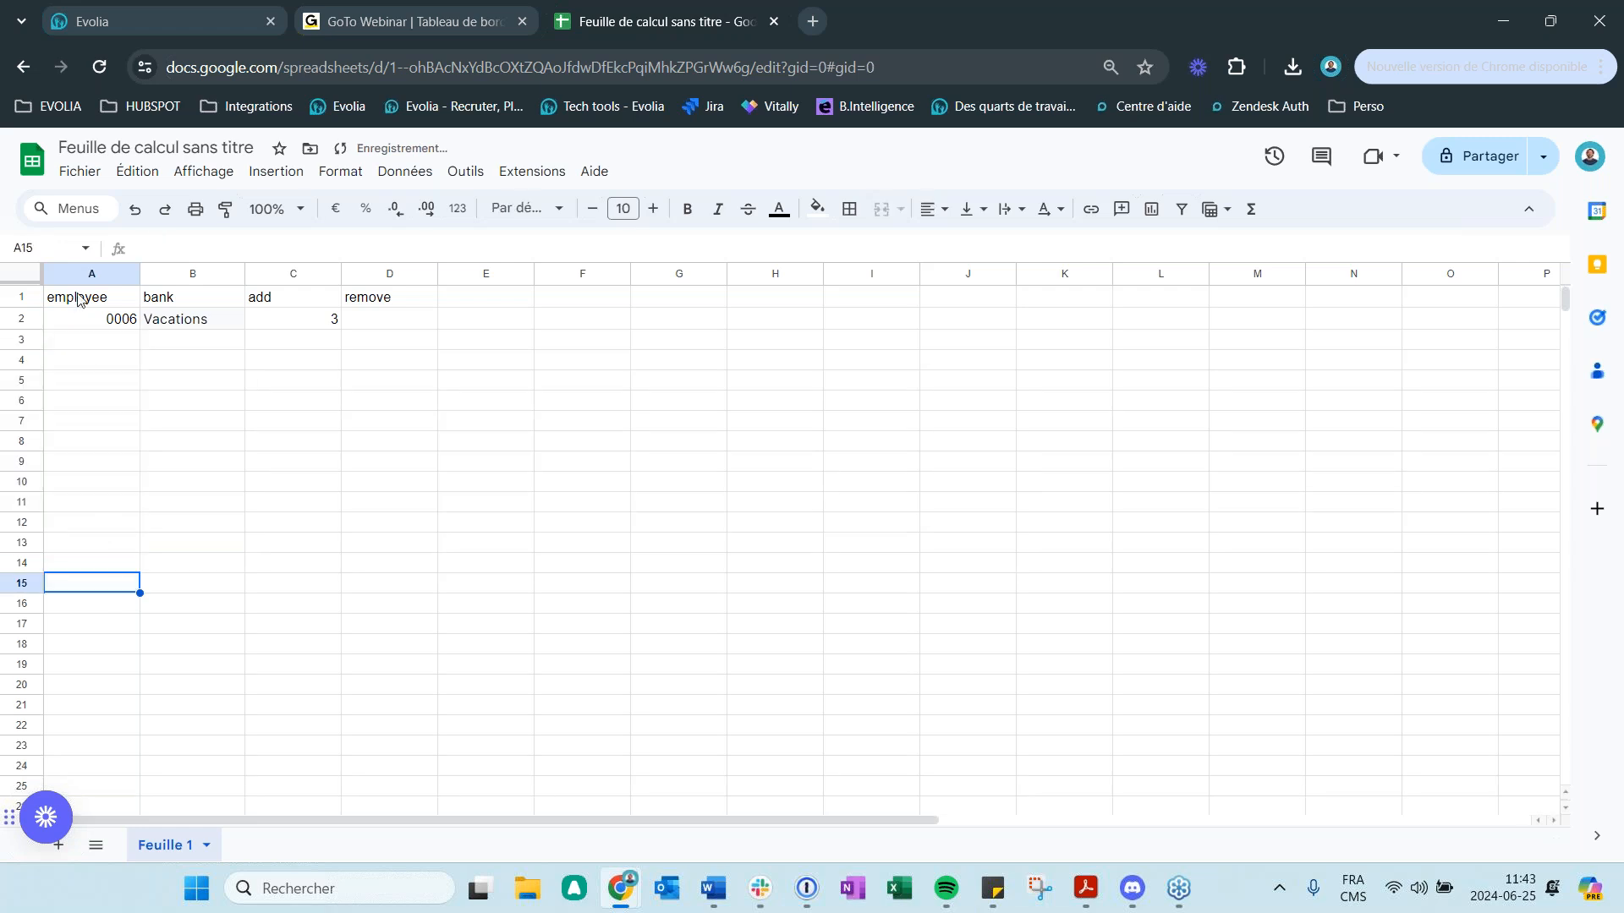
pyautogui.click(203, 344)
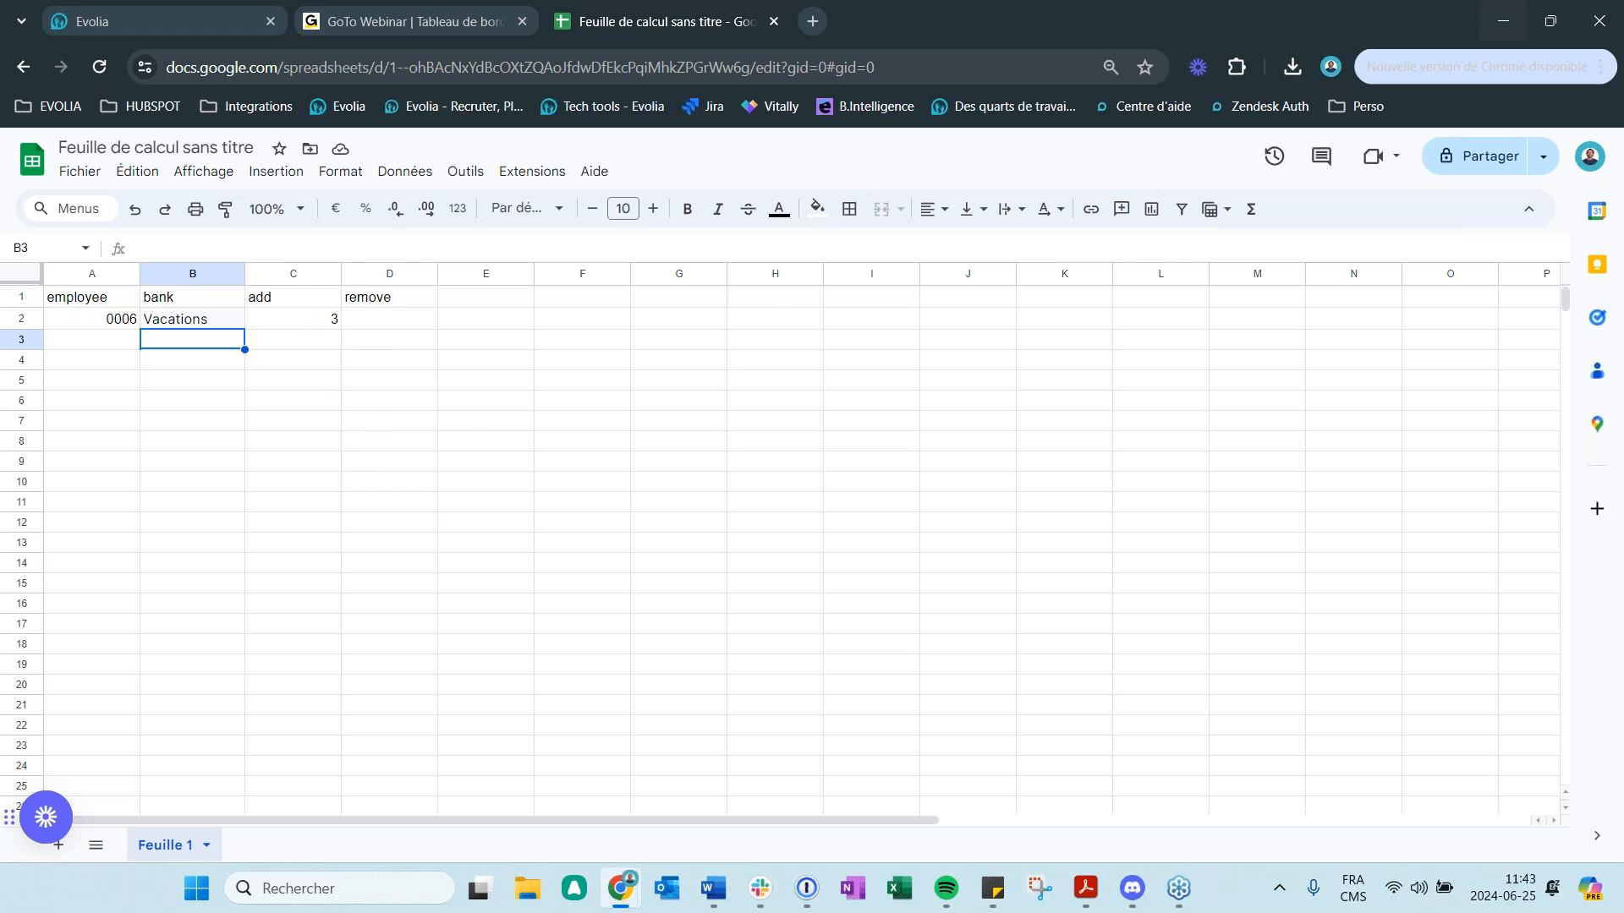
# - Return to Evolia's employee list and select the first four employees
pyautogui.click(134, 26)
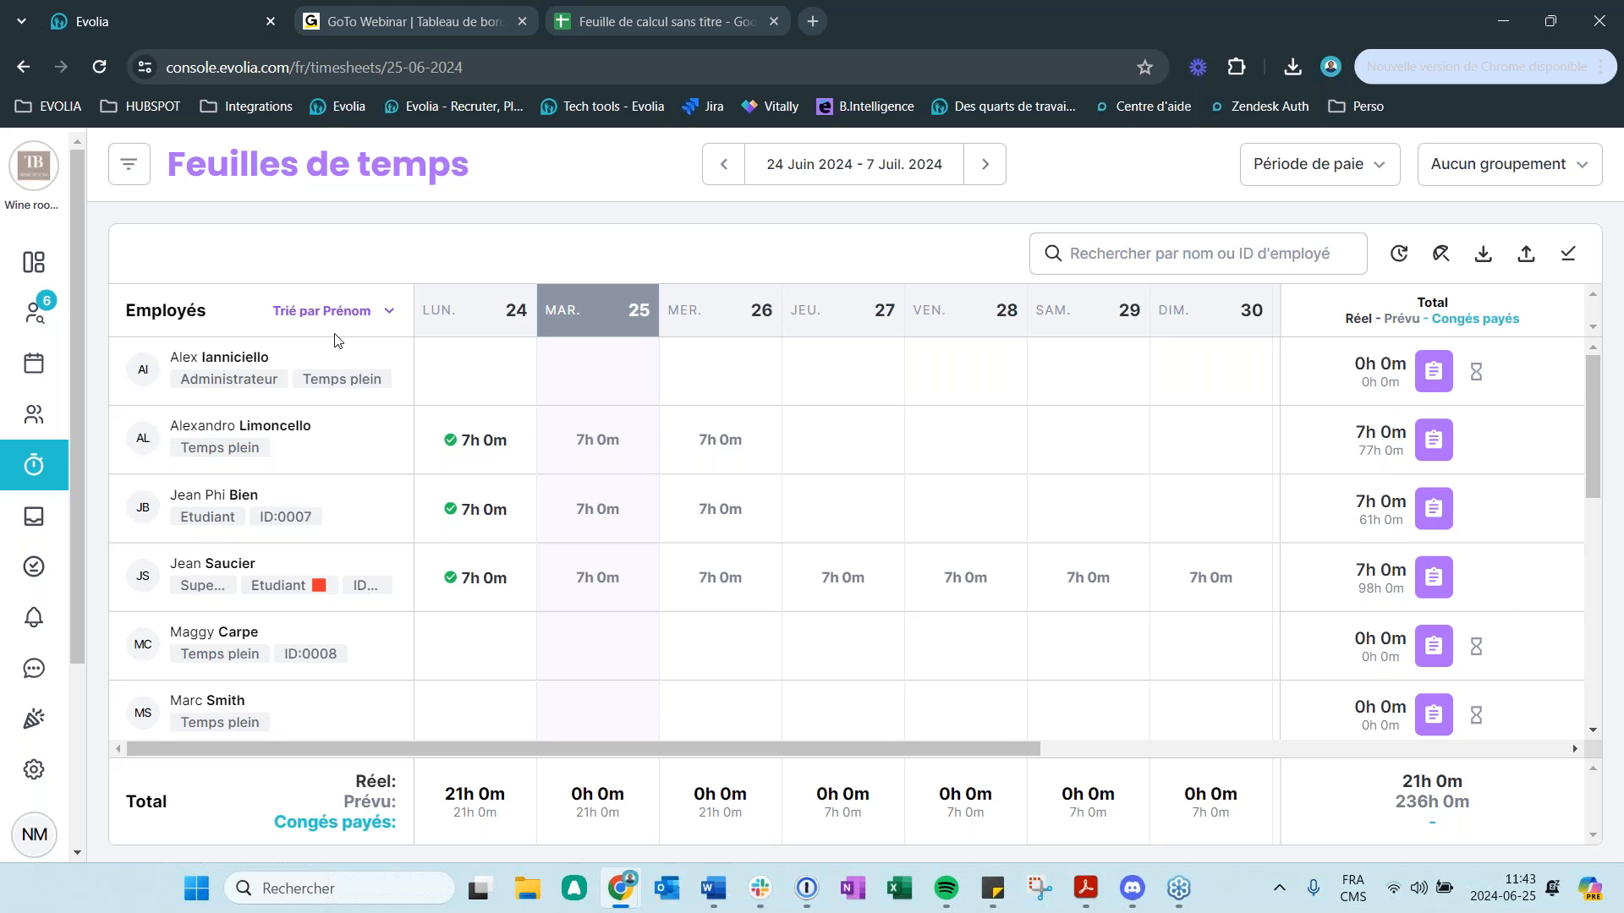
pyautogui.click(34, 415)
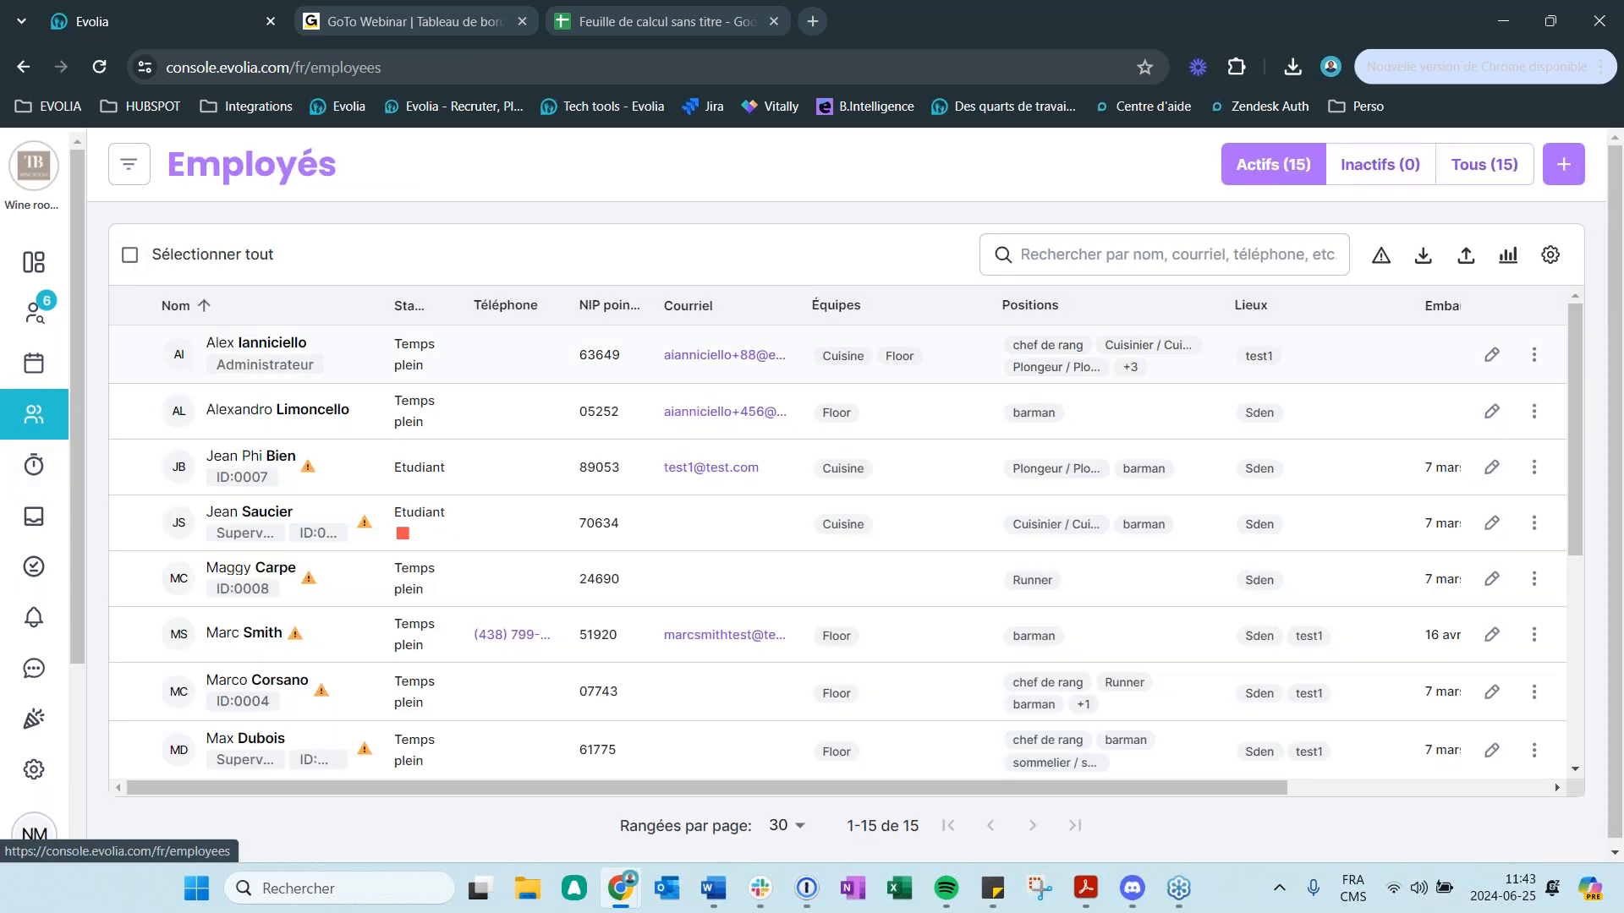
pyautogui.click(132, 355)
pyautogui.click(132, 412)
pyautogui.click(132, 468)
pyautogui.click(132, 523)
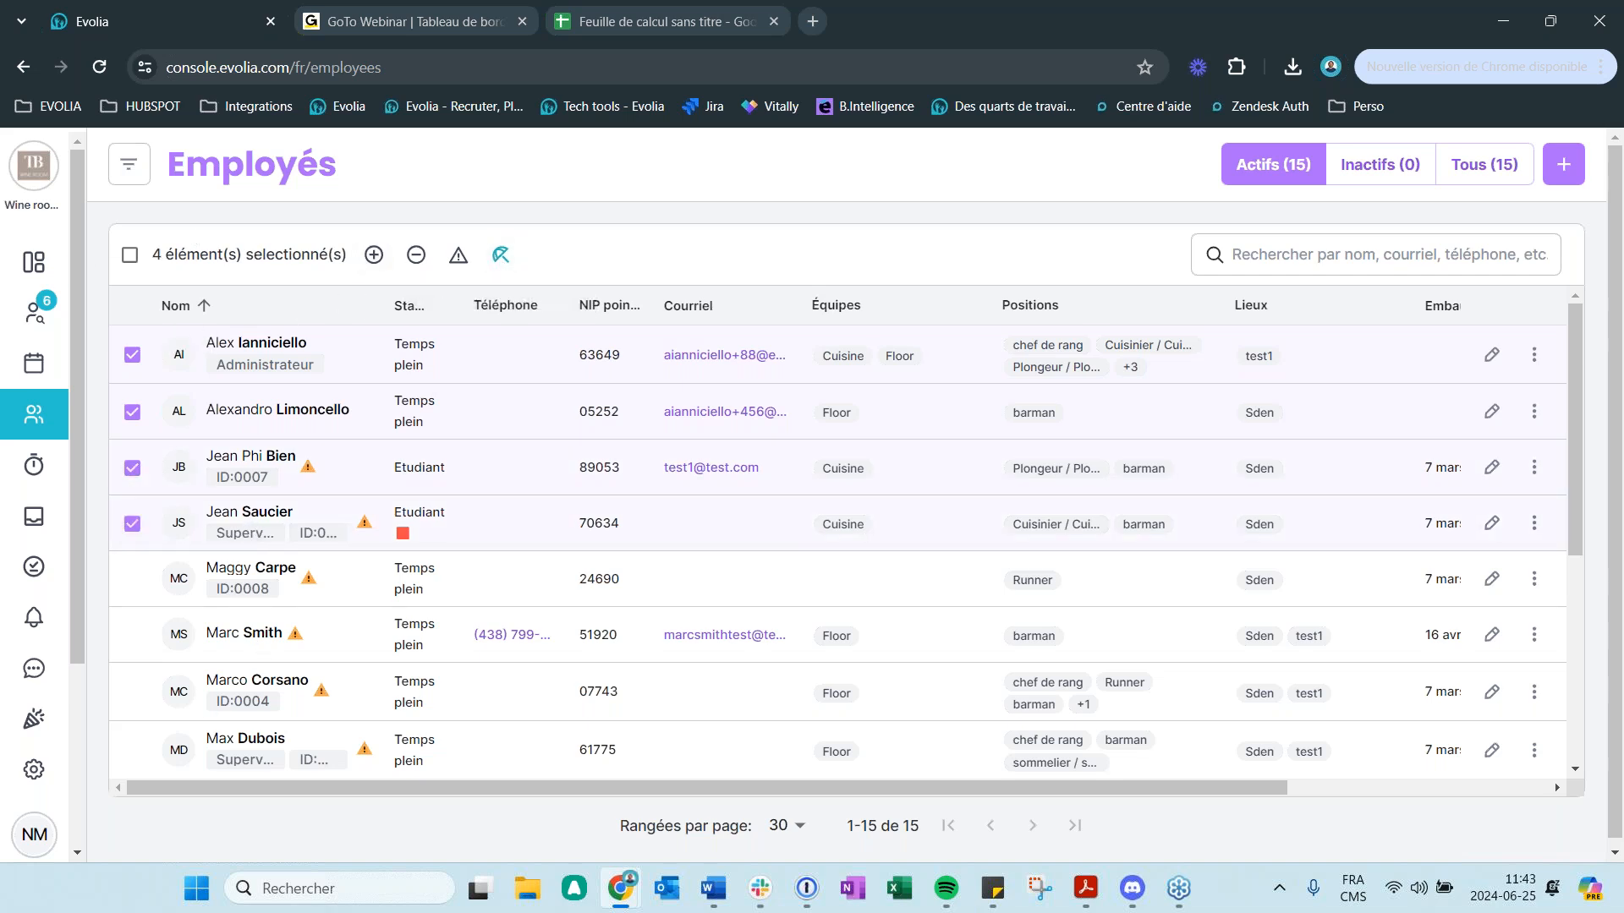
# - Open the bulk leave bank update for the selected employees and choose Ajouter as the action and Sick as the bank
pyautogui.click(502, 258)
pyautogui.click(729, 479)
pyautogui.click(744, 456)
pyautogui.click(706, 469)
pyautogui.click(668, 521)
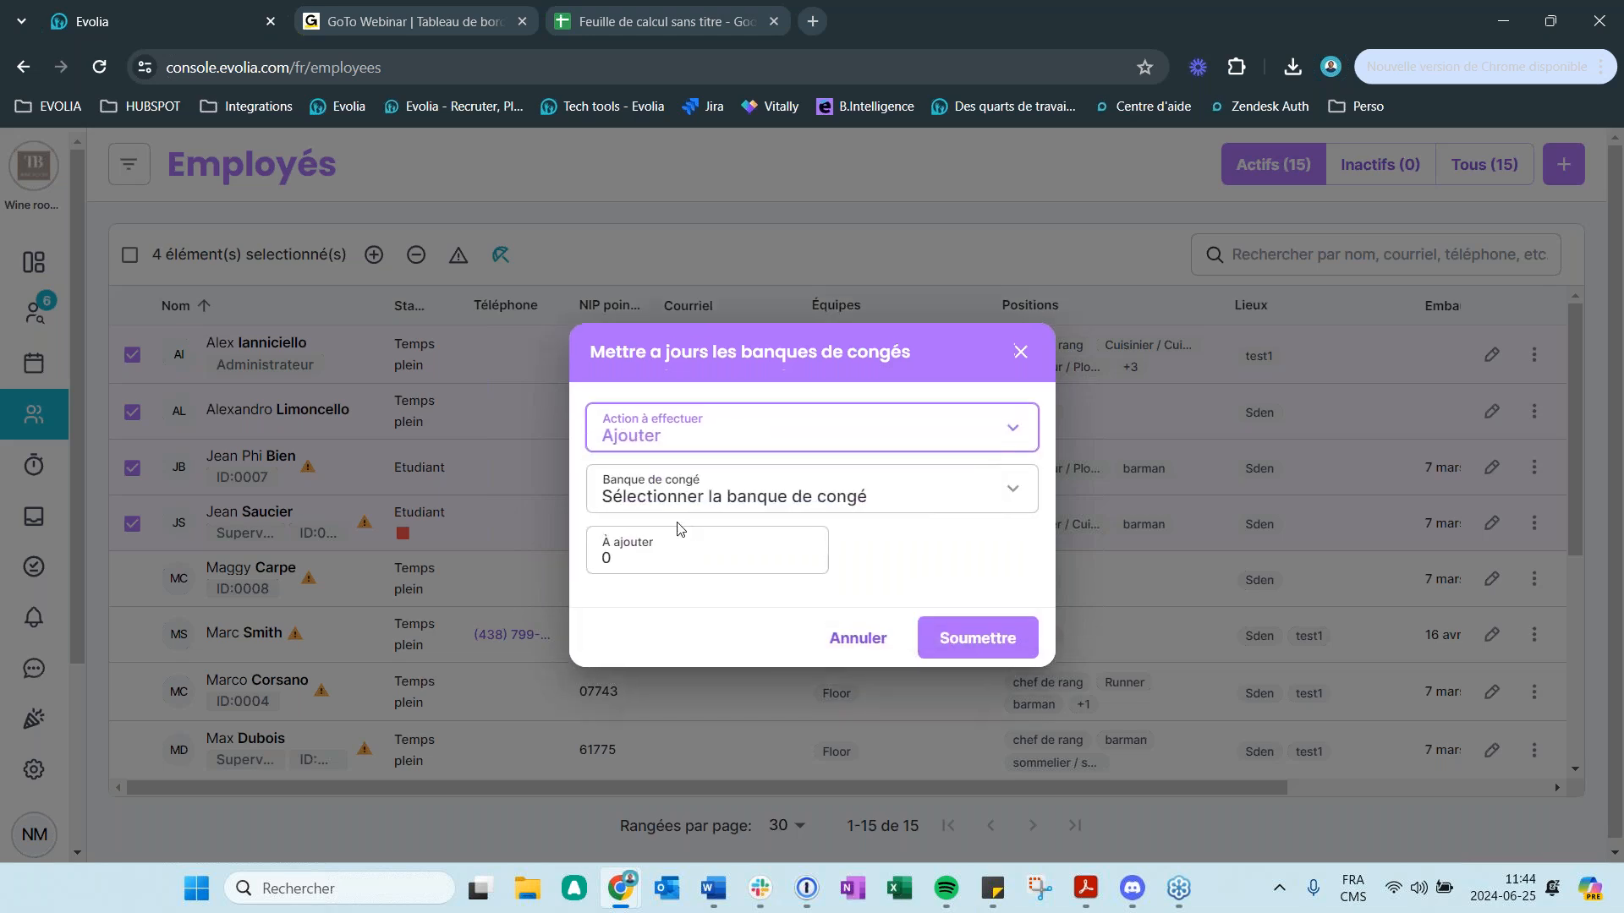
pyautogui.click(677, 506)
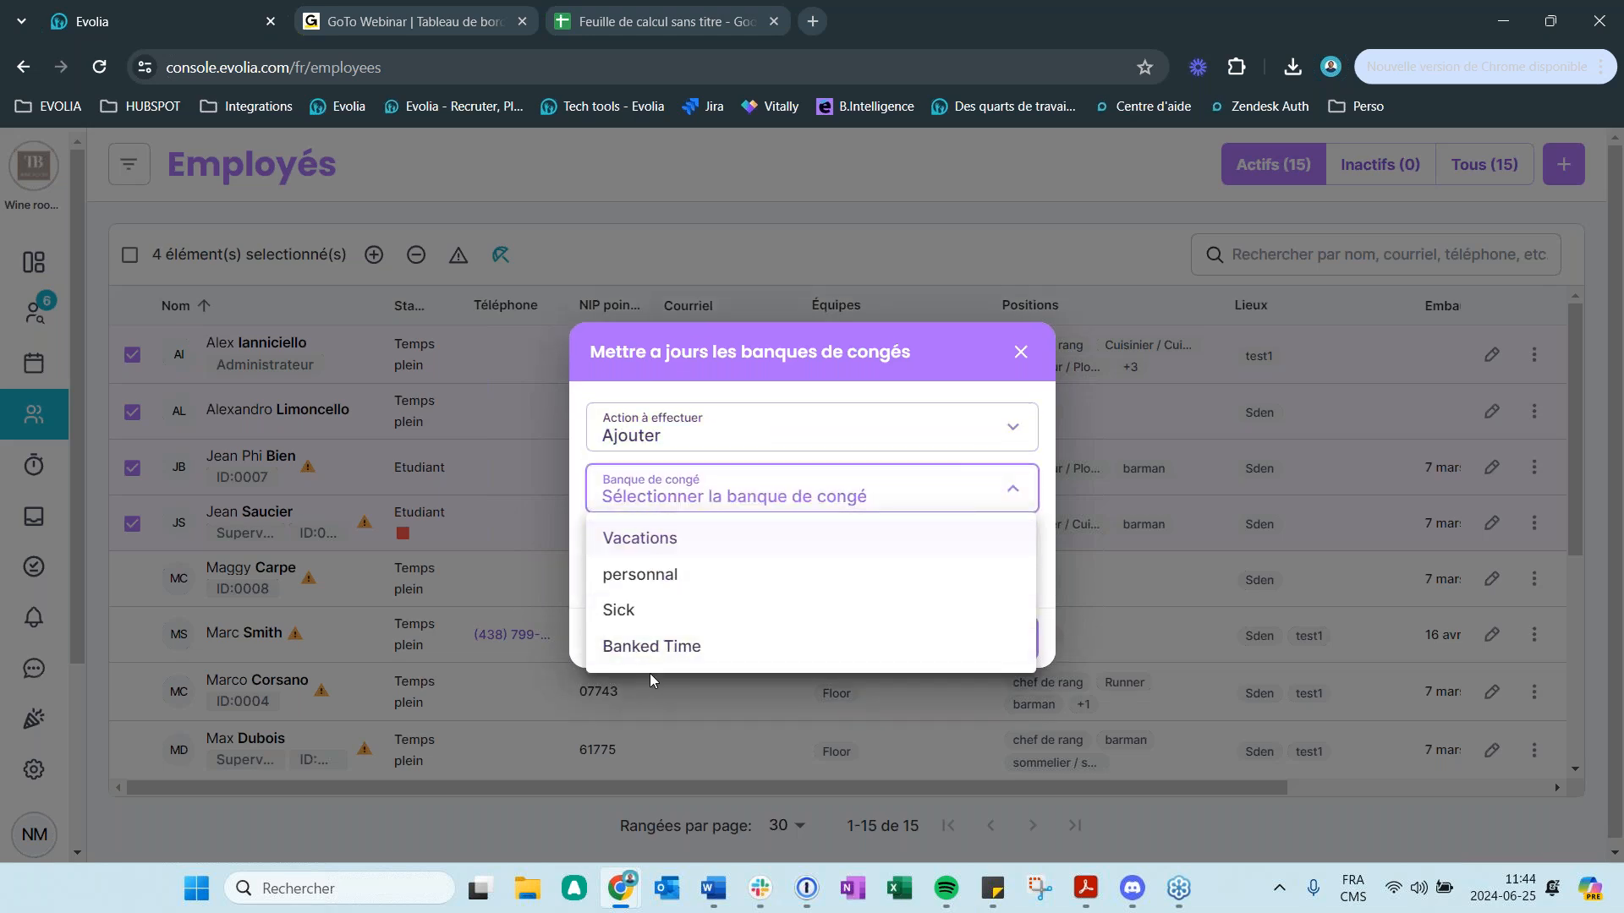
pyautogui.click(626, 613)
pyautogui.click(628, 558)
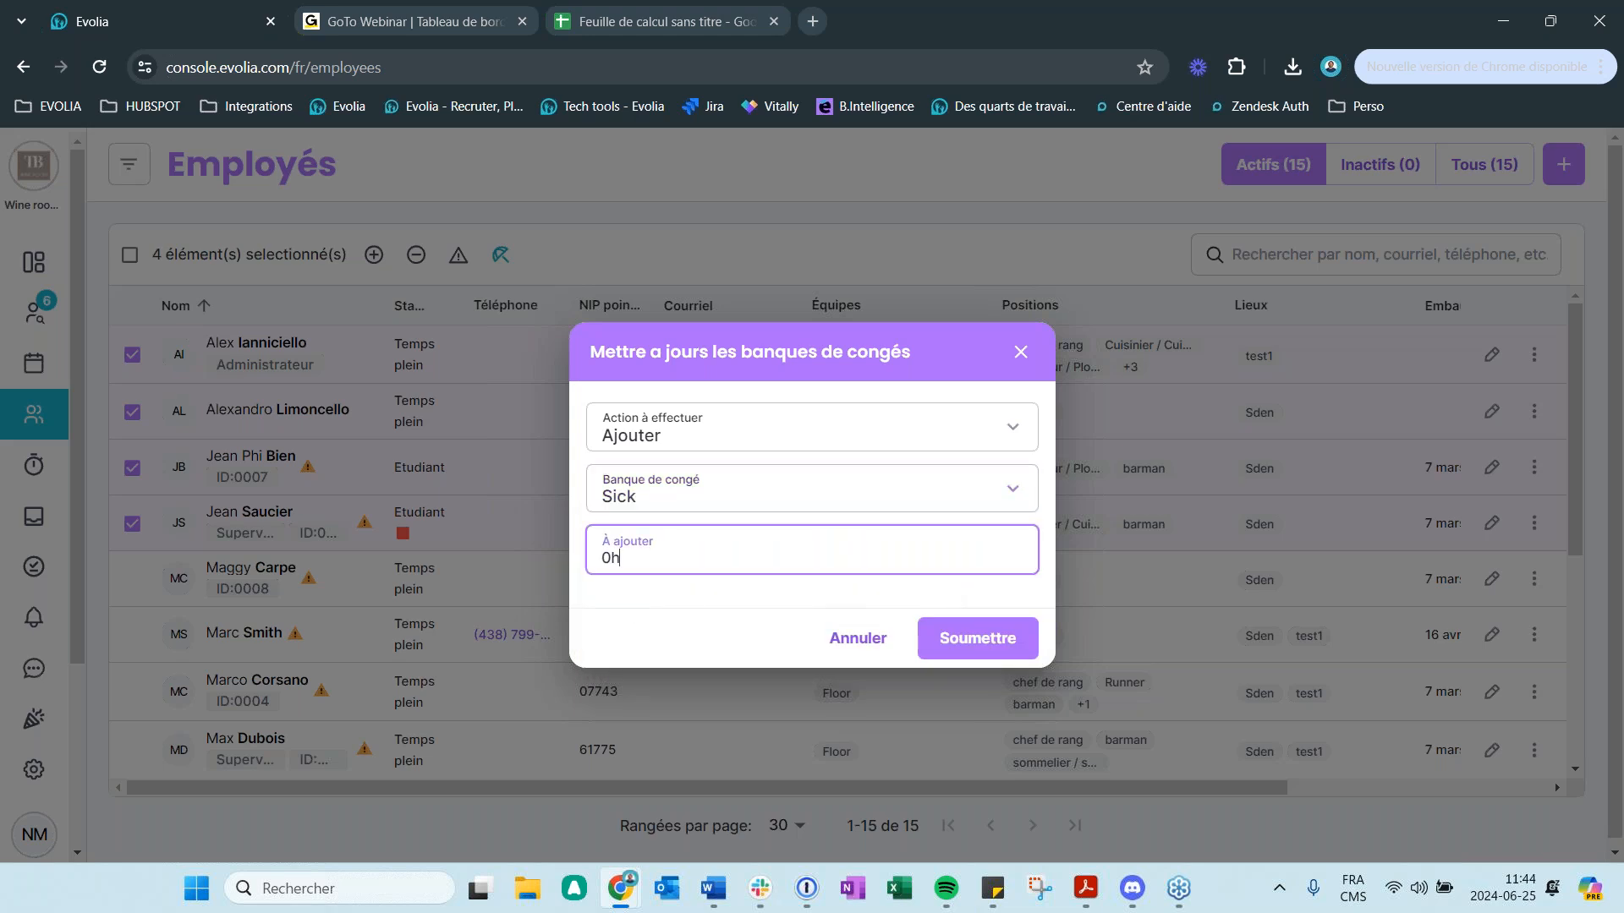
# - Review the actions available for the bulk leave bank update and close it without submitting
pyautogui.click(630, 433)
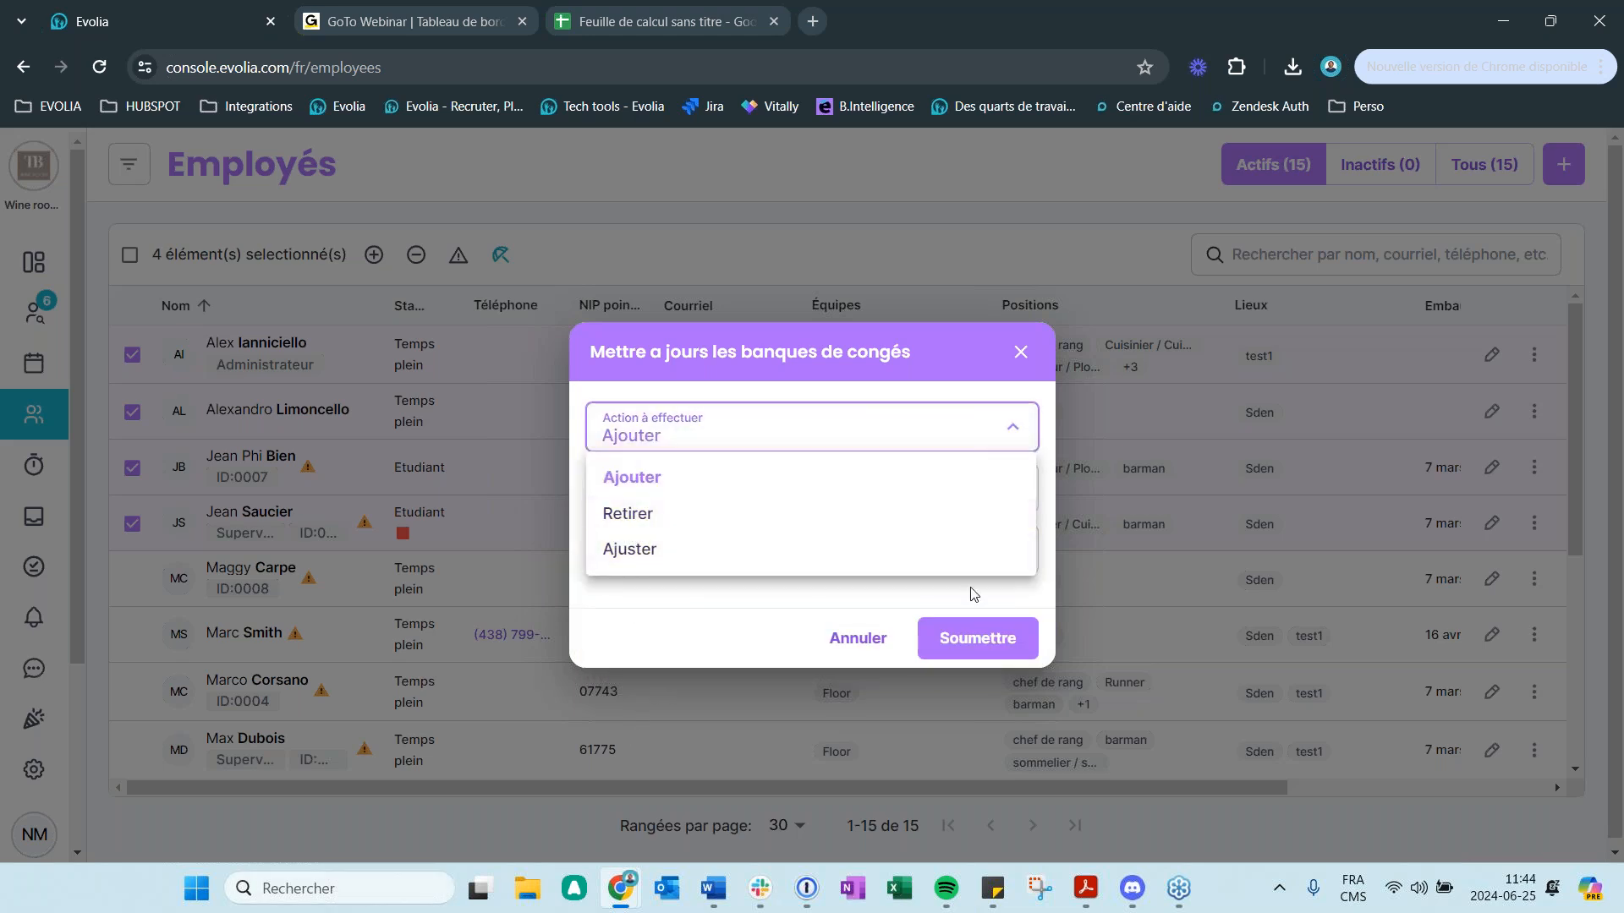
pyautogui.click(1022, 356)
pyautogui.click(1021, 352)
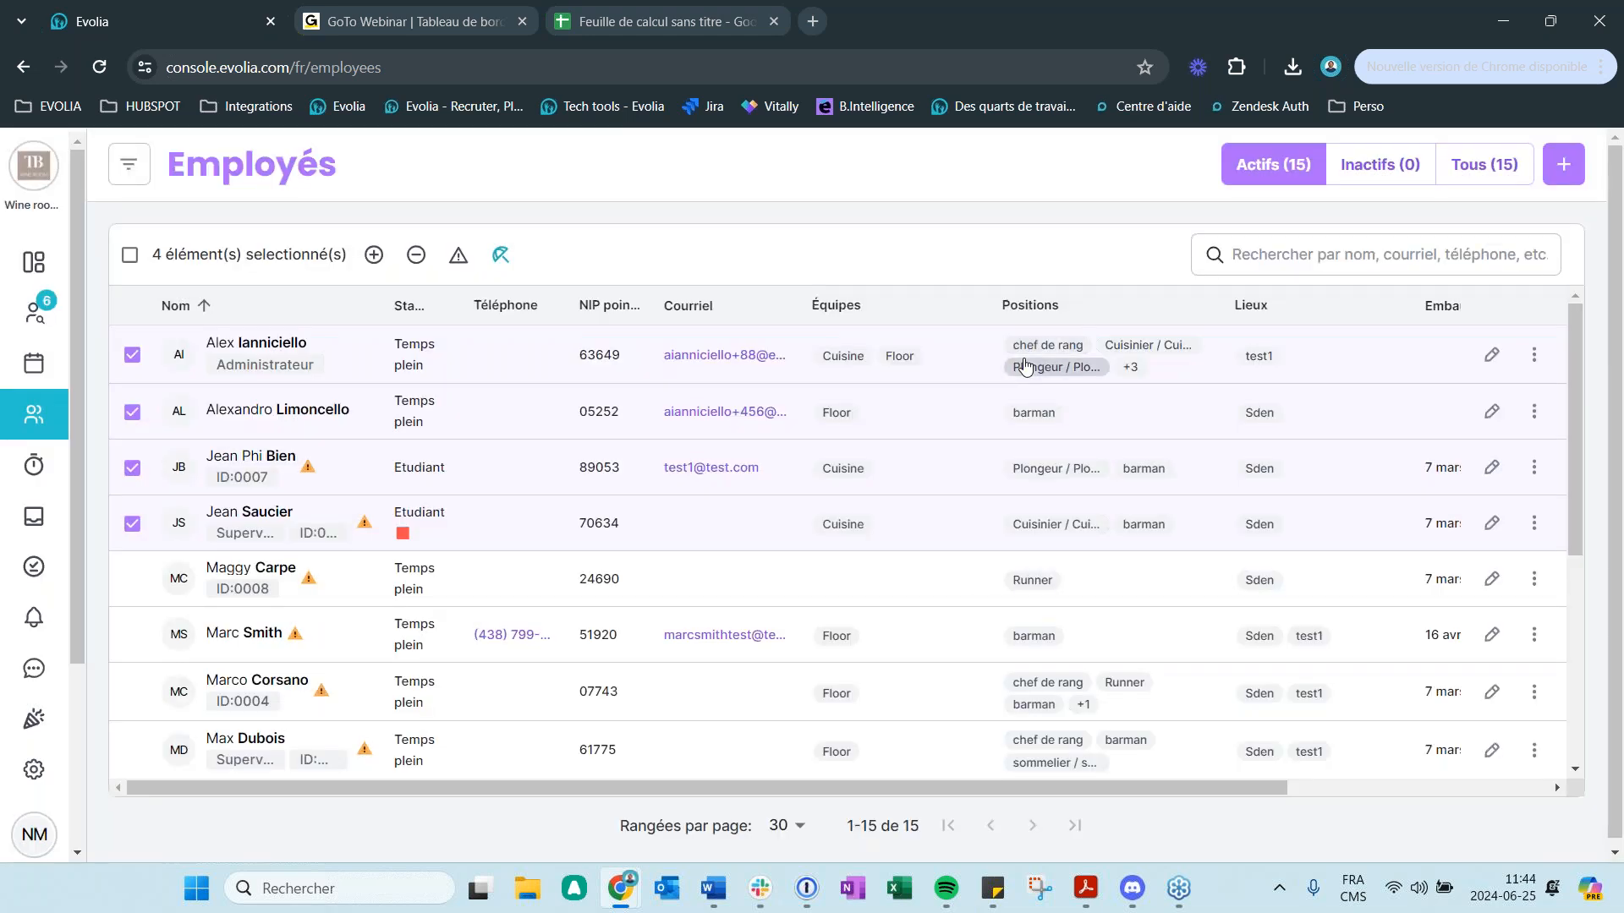